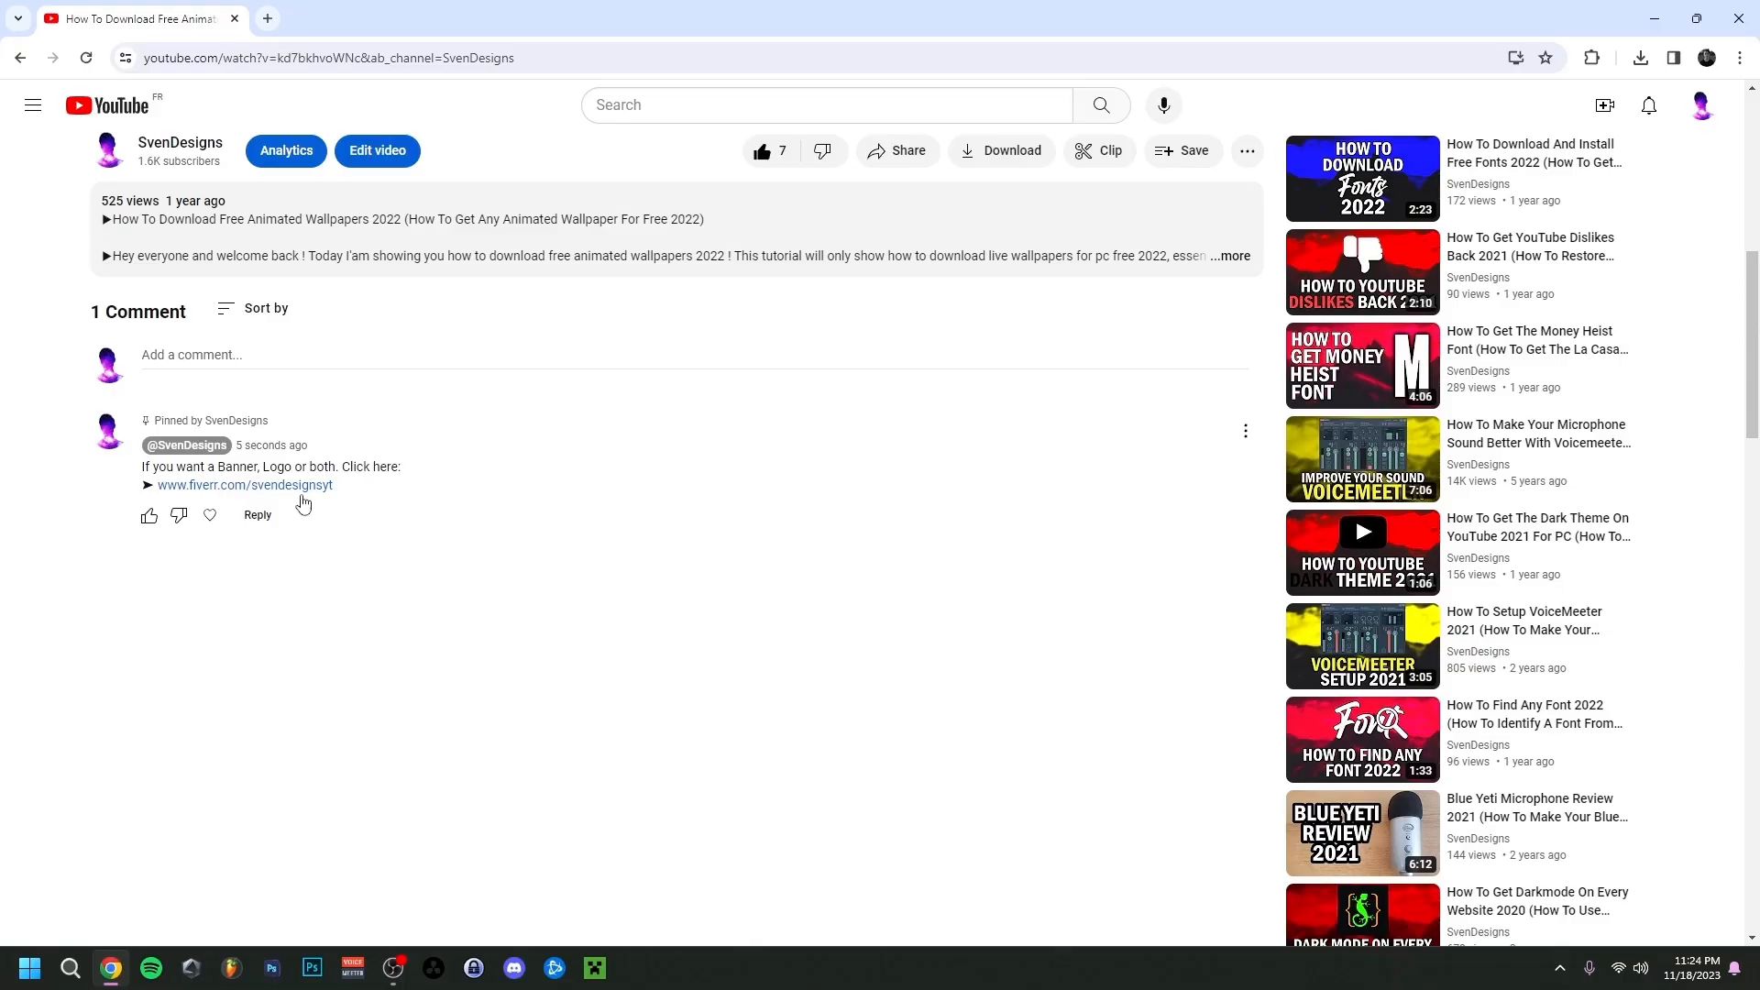
click(299, 488)
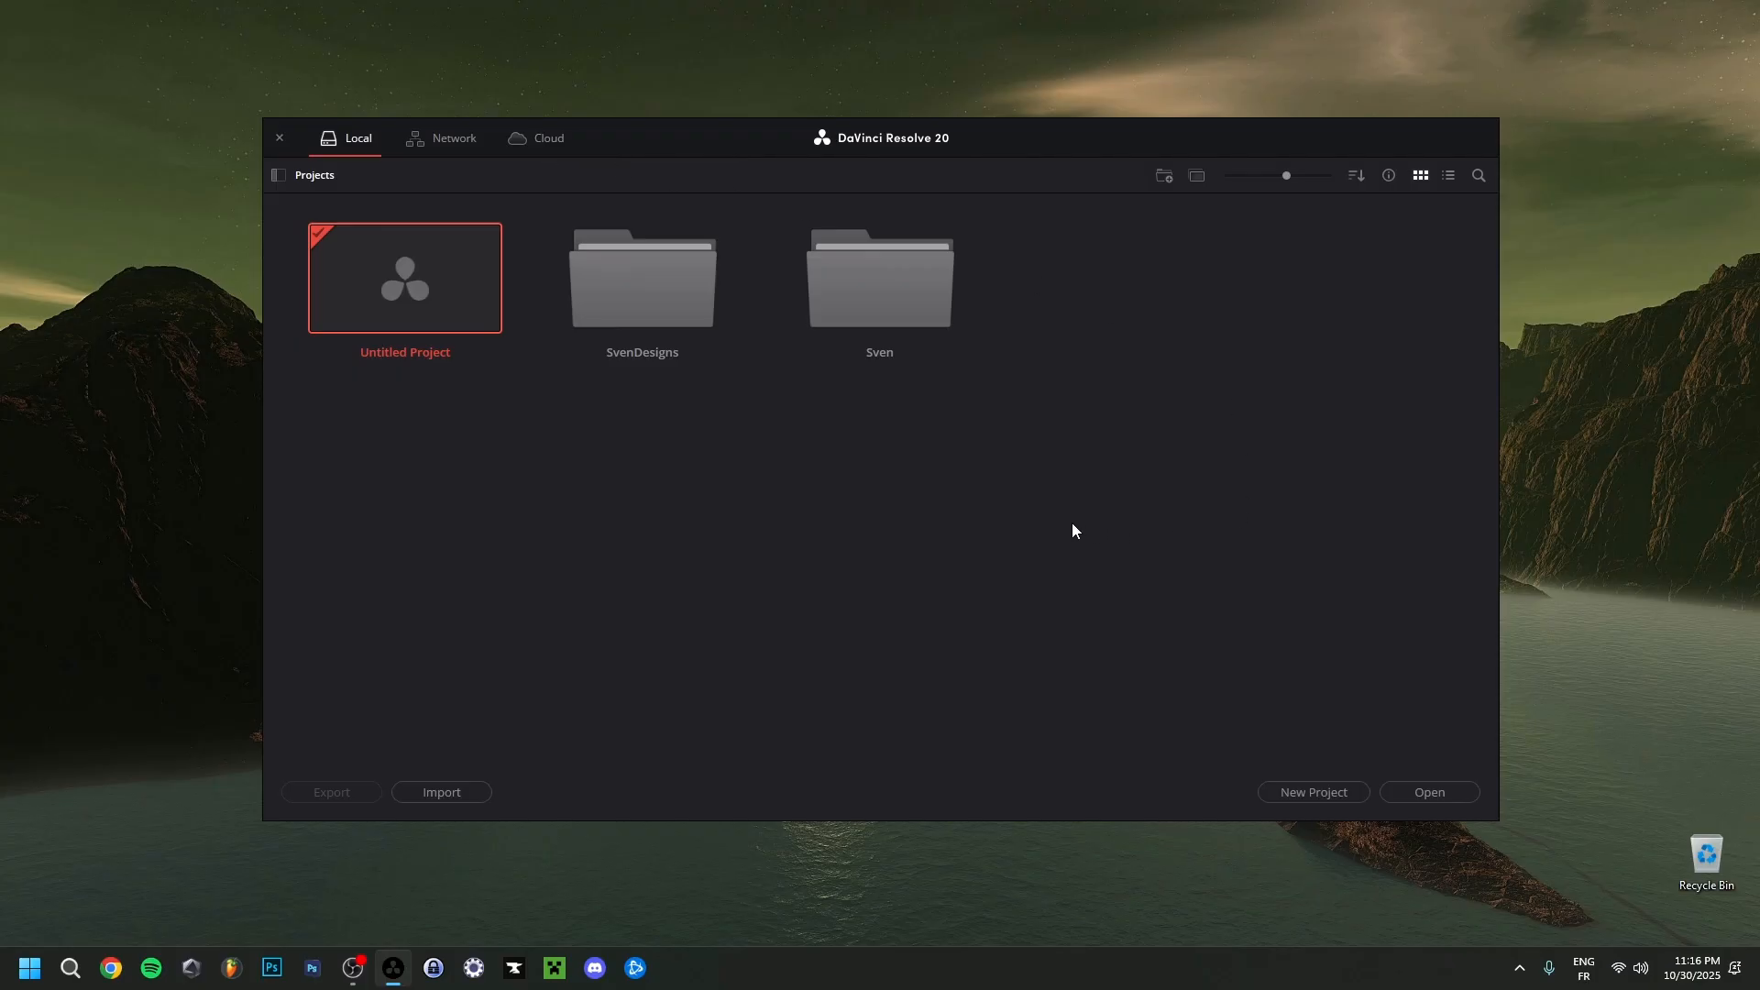
Show the project libraries, view the Local Database's details and open its file location.
click(288, 177)
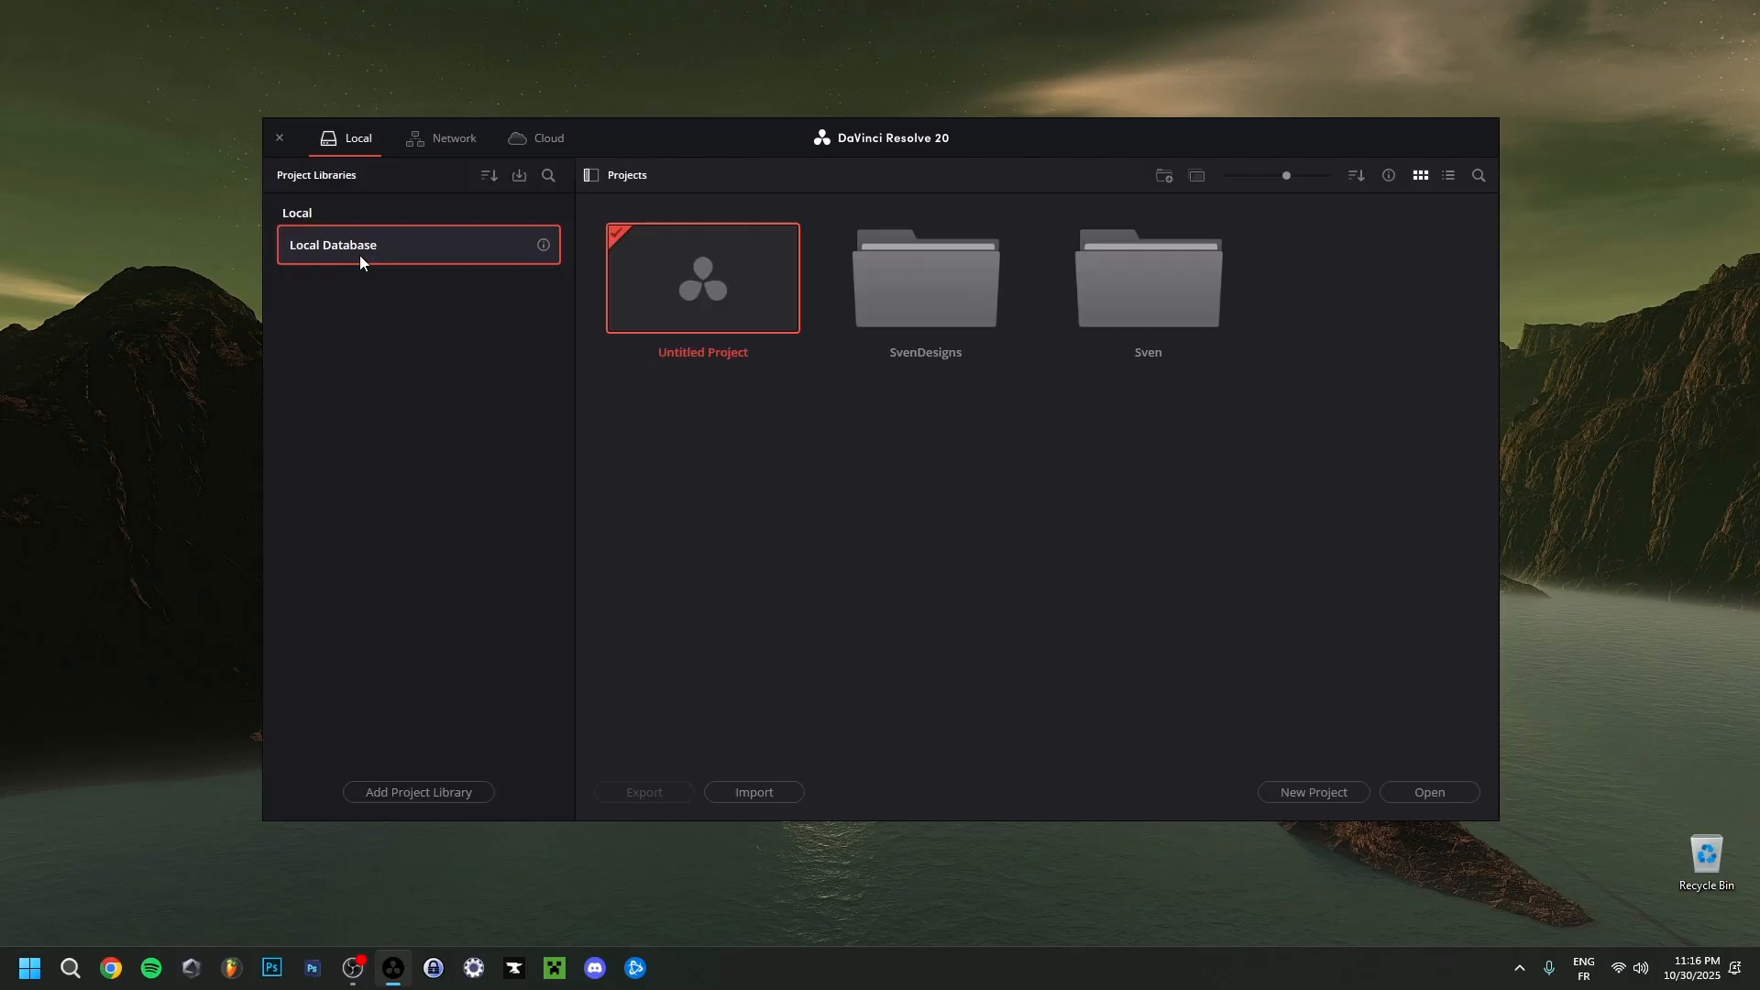
click(543, 246)
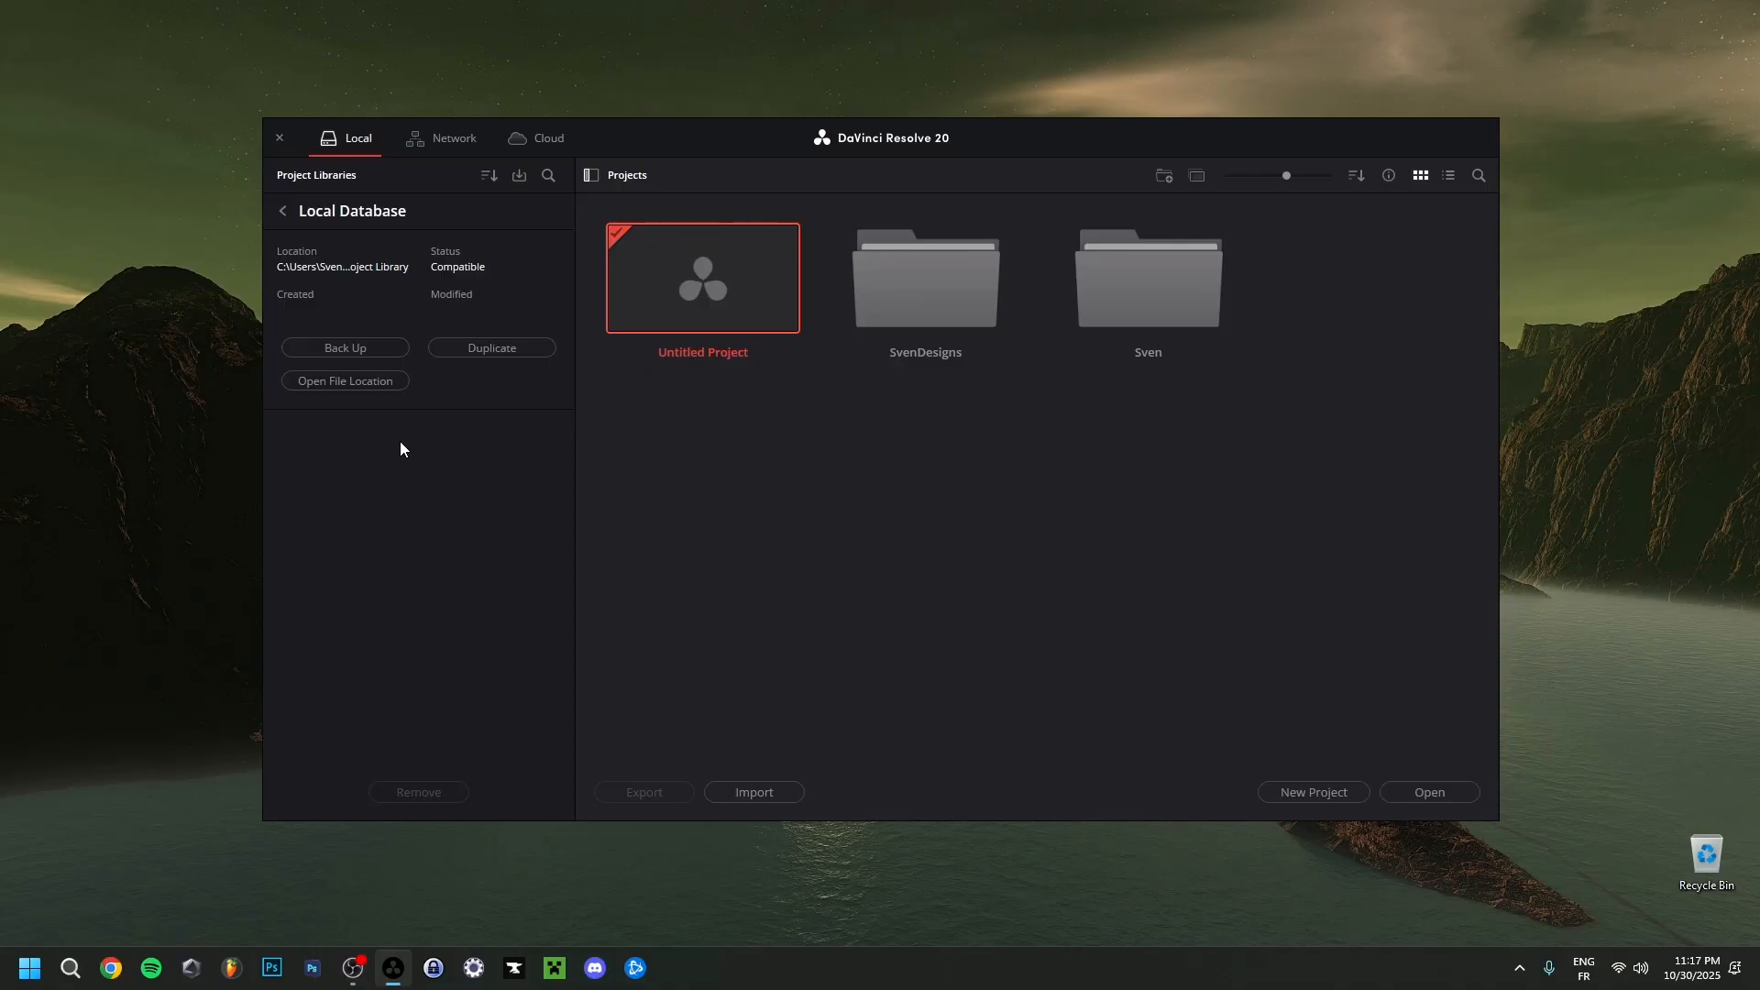
click(349, 382)
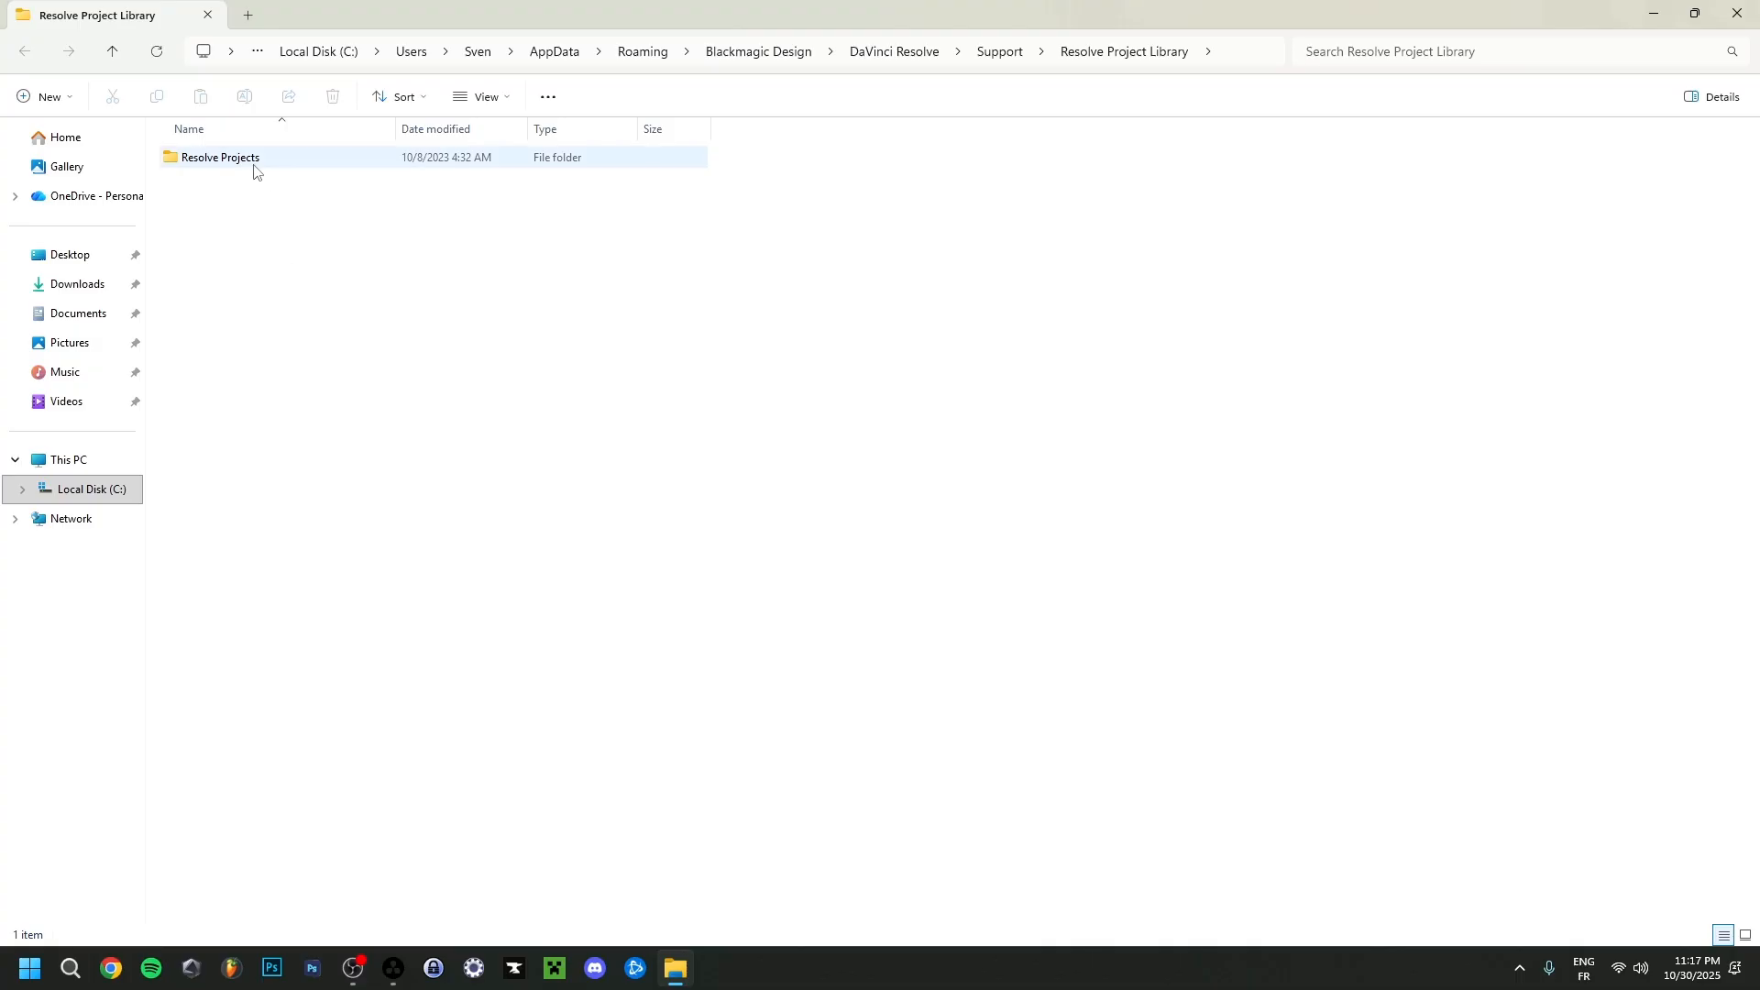
Browse from the Resolve Projects folder through Users and guest into the Projects folder.
double_click(223, 171)
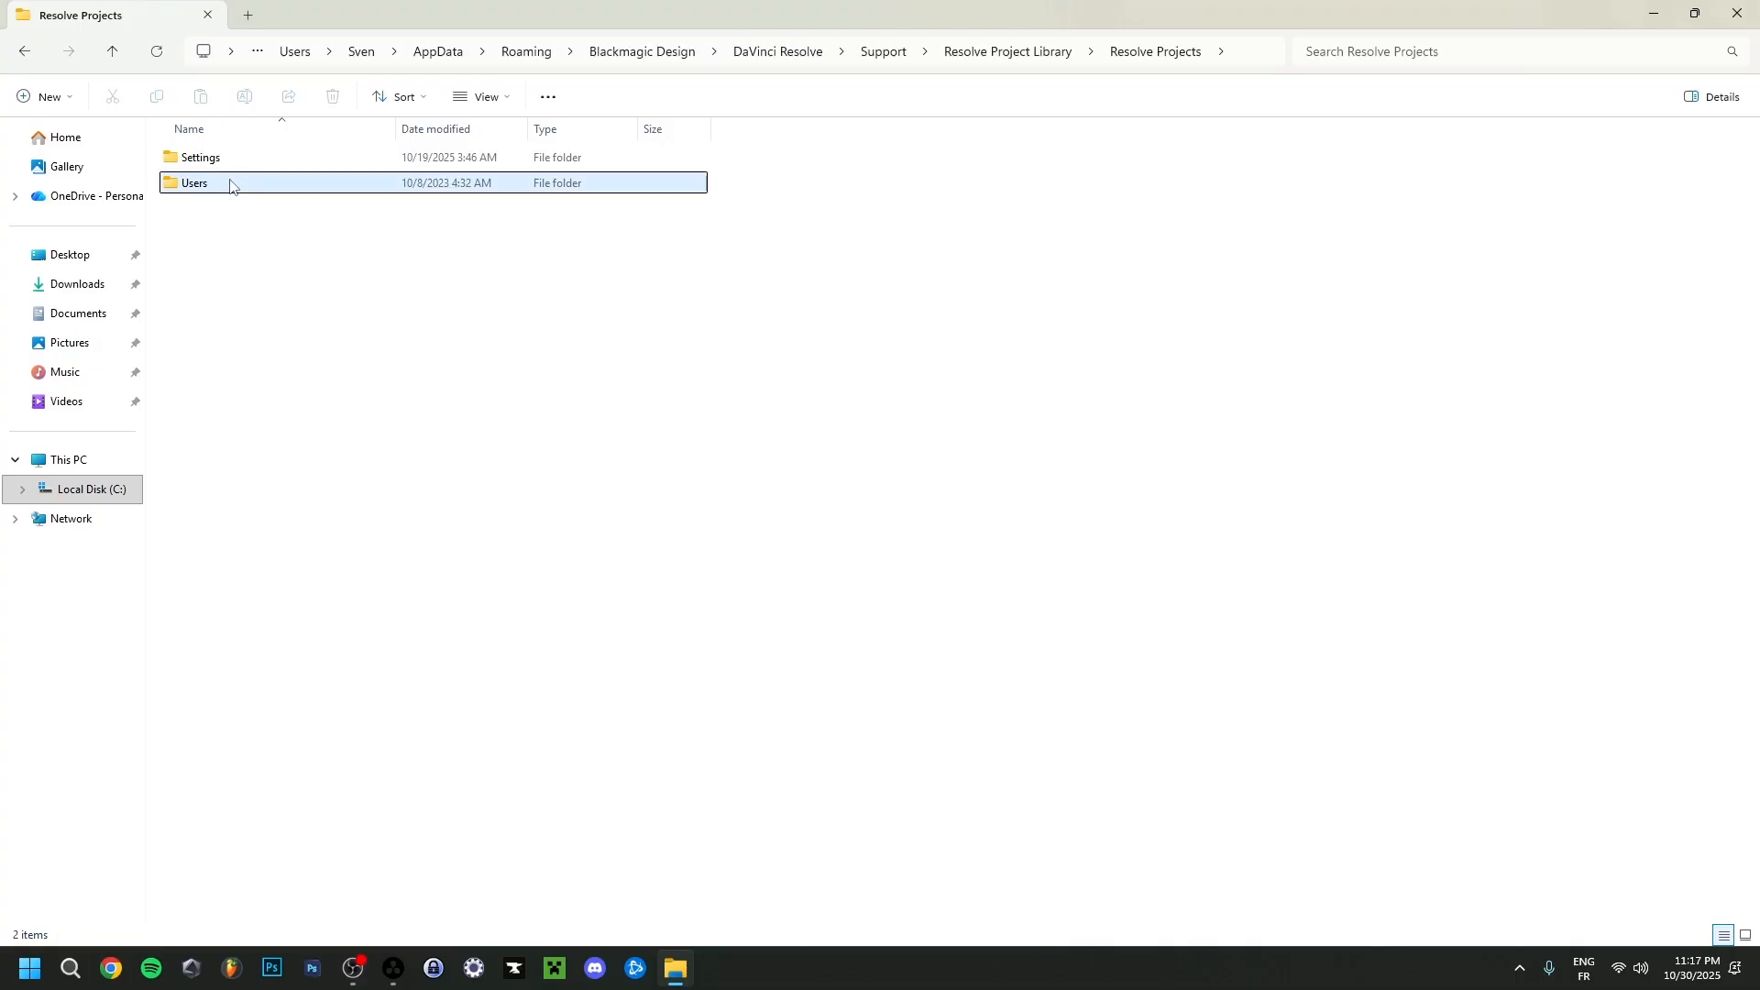
double_click(229, 180)
double_click(223, 160)
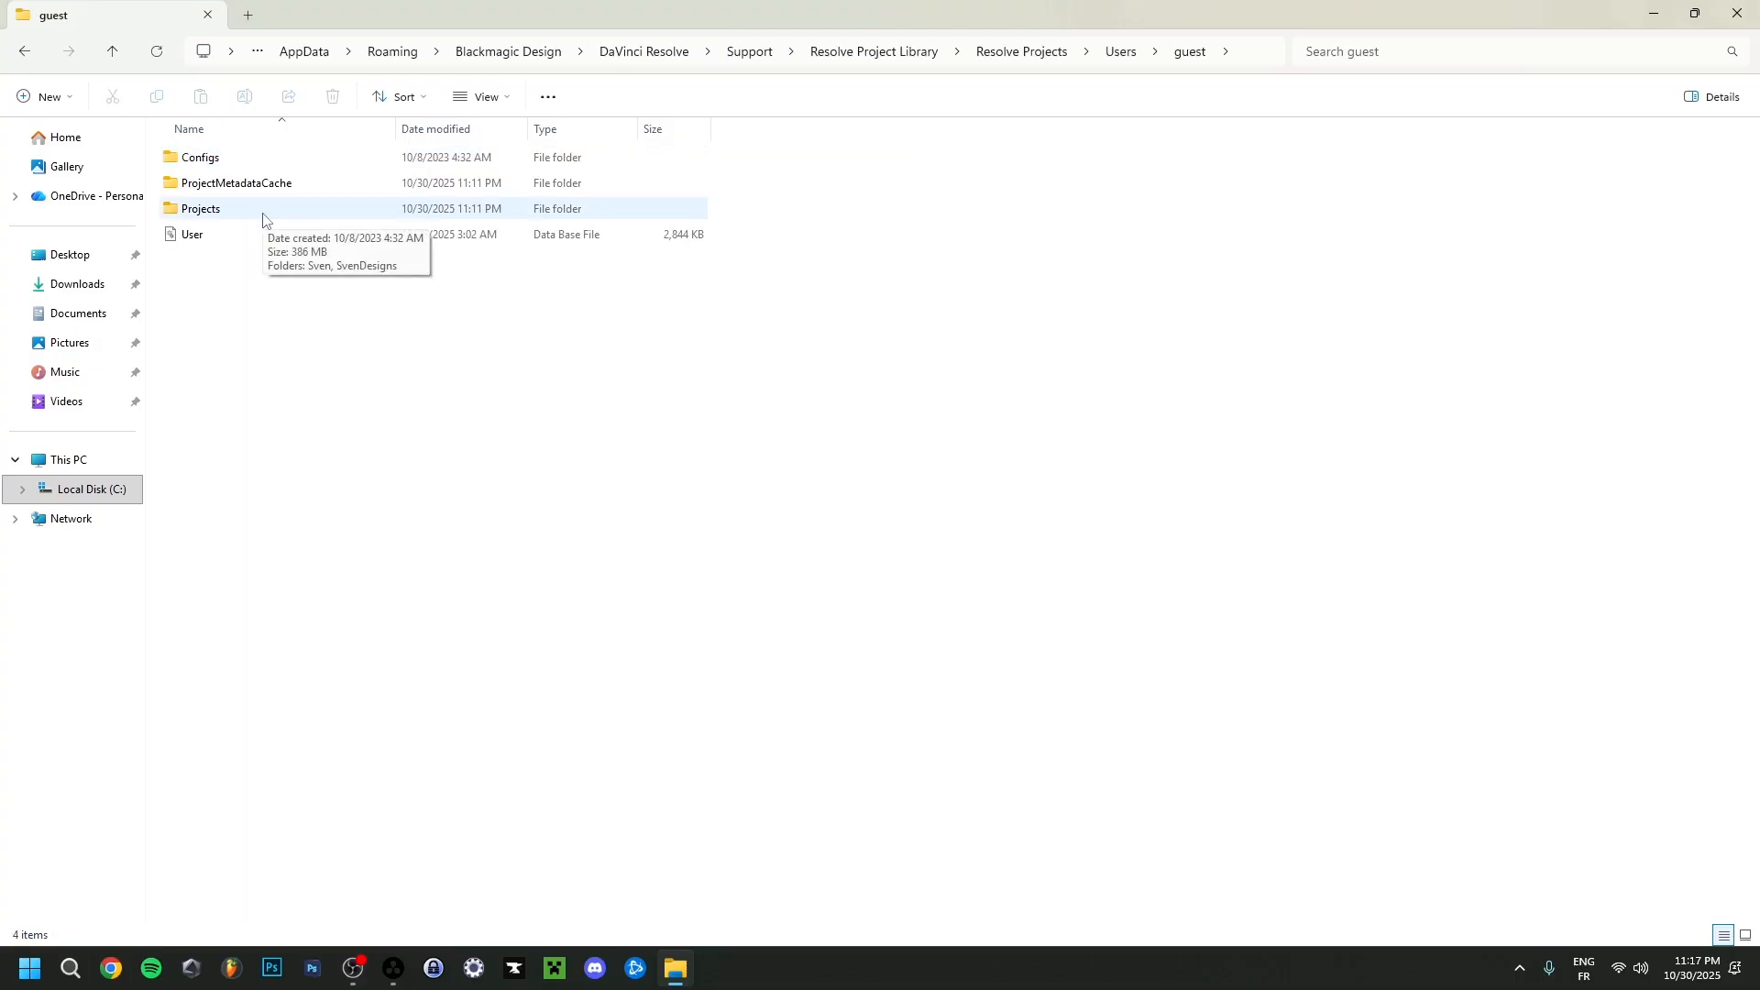
double_click(263, 216)
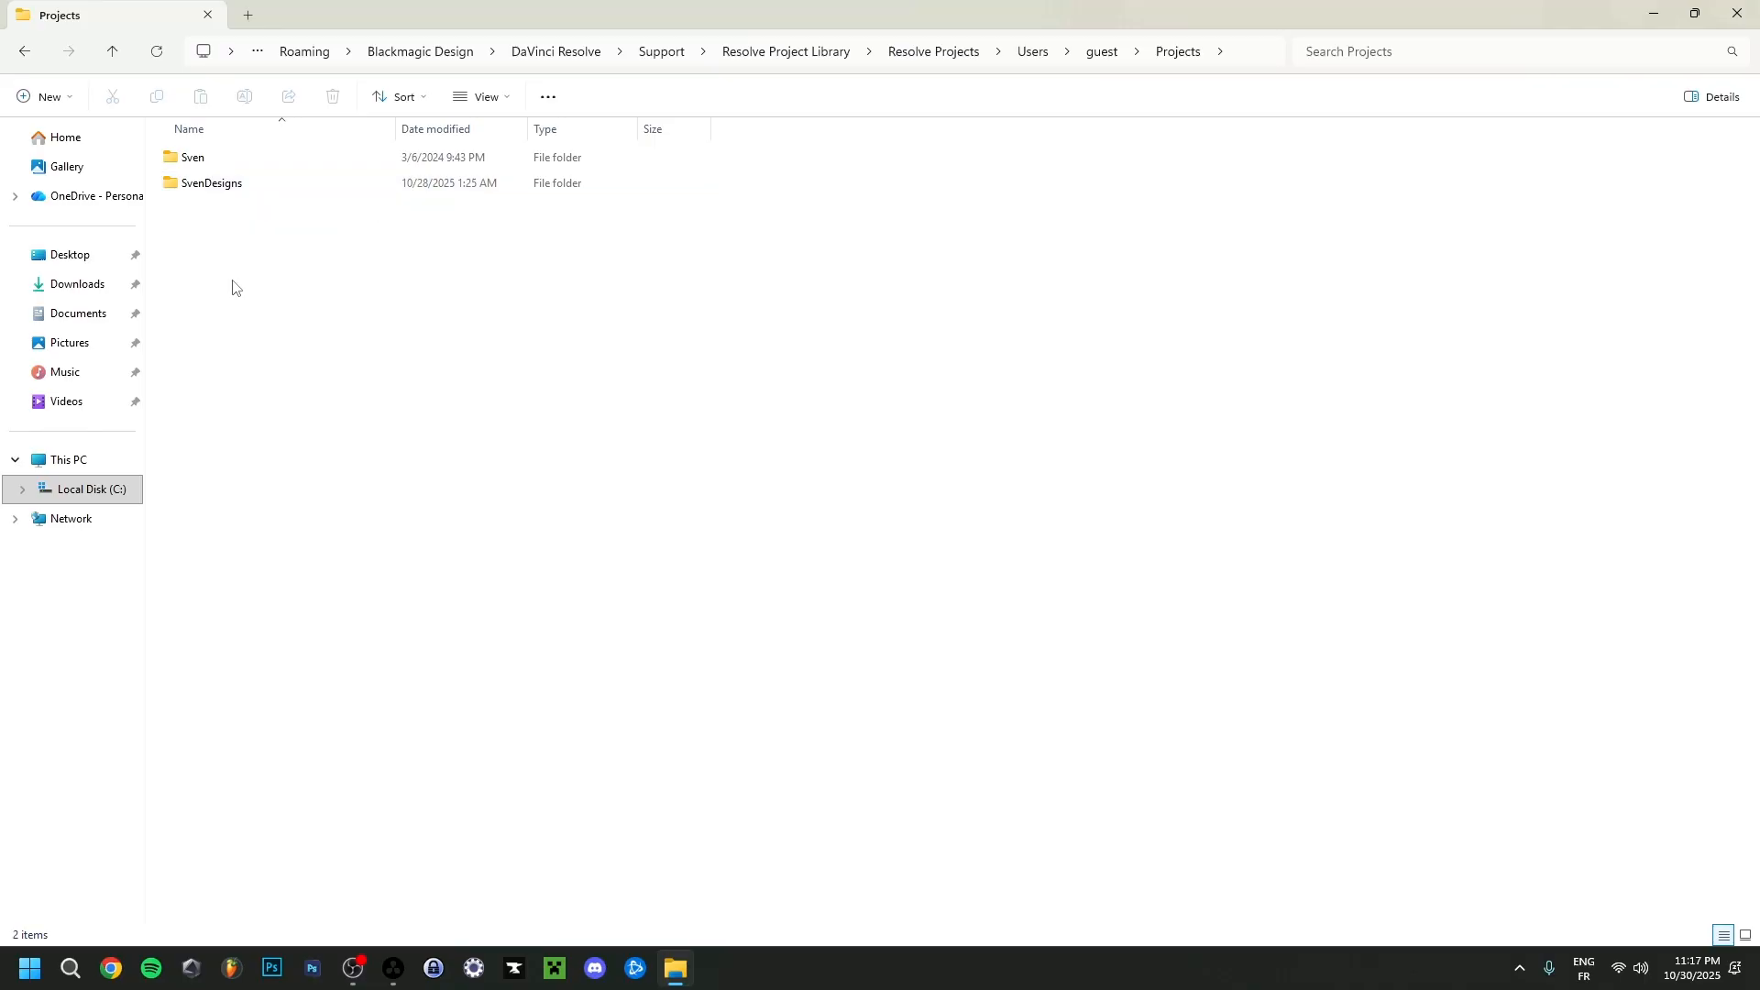
Look through the SvenDesigns project folder, view the contents of Video 168, and close the file window.
double_click(204, 183)
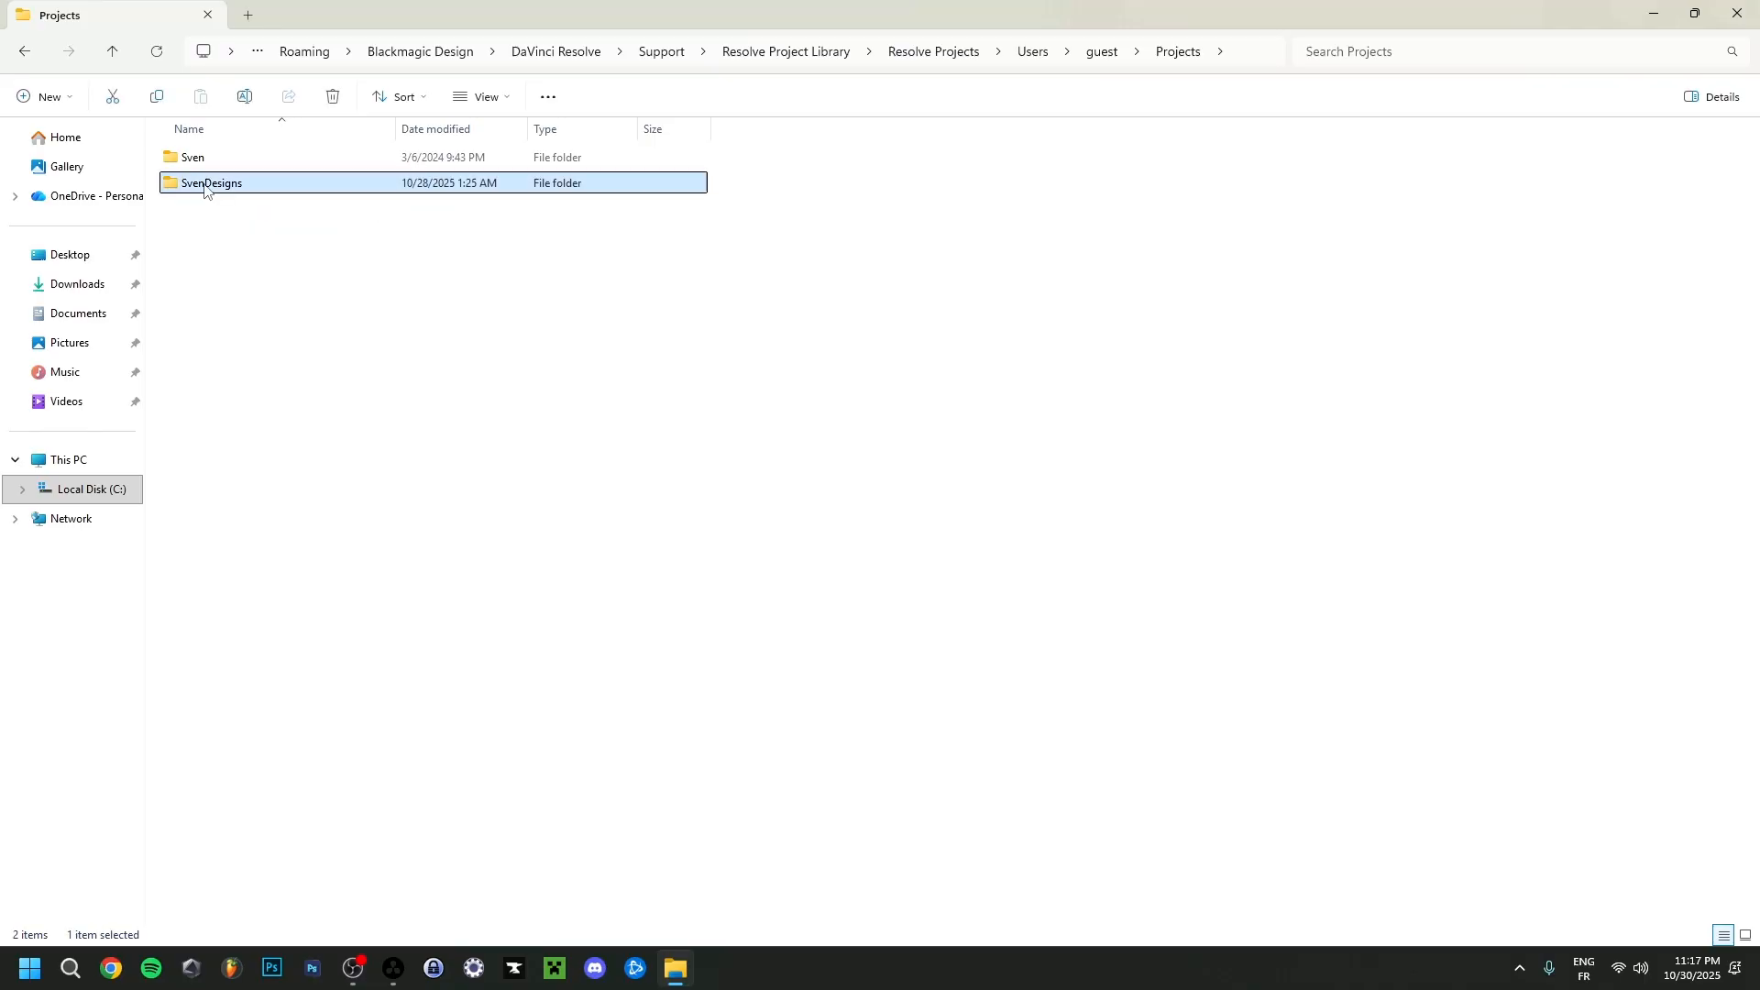
scroll(248, 322, down, 5)
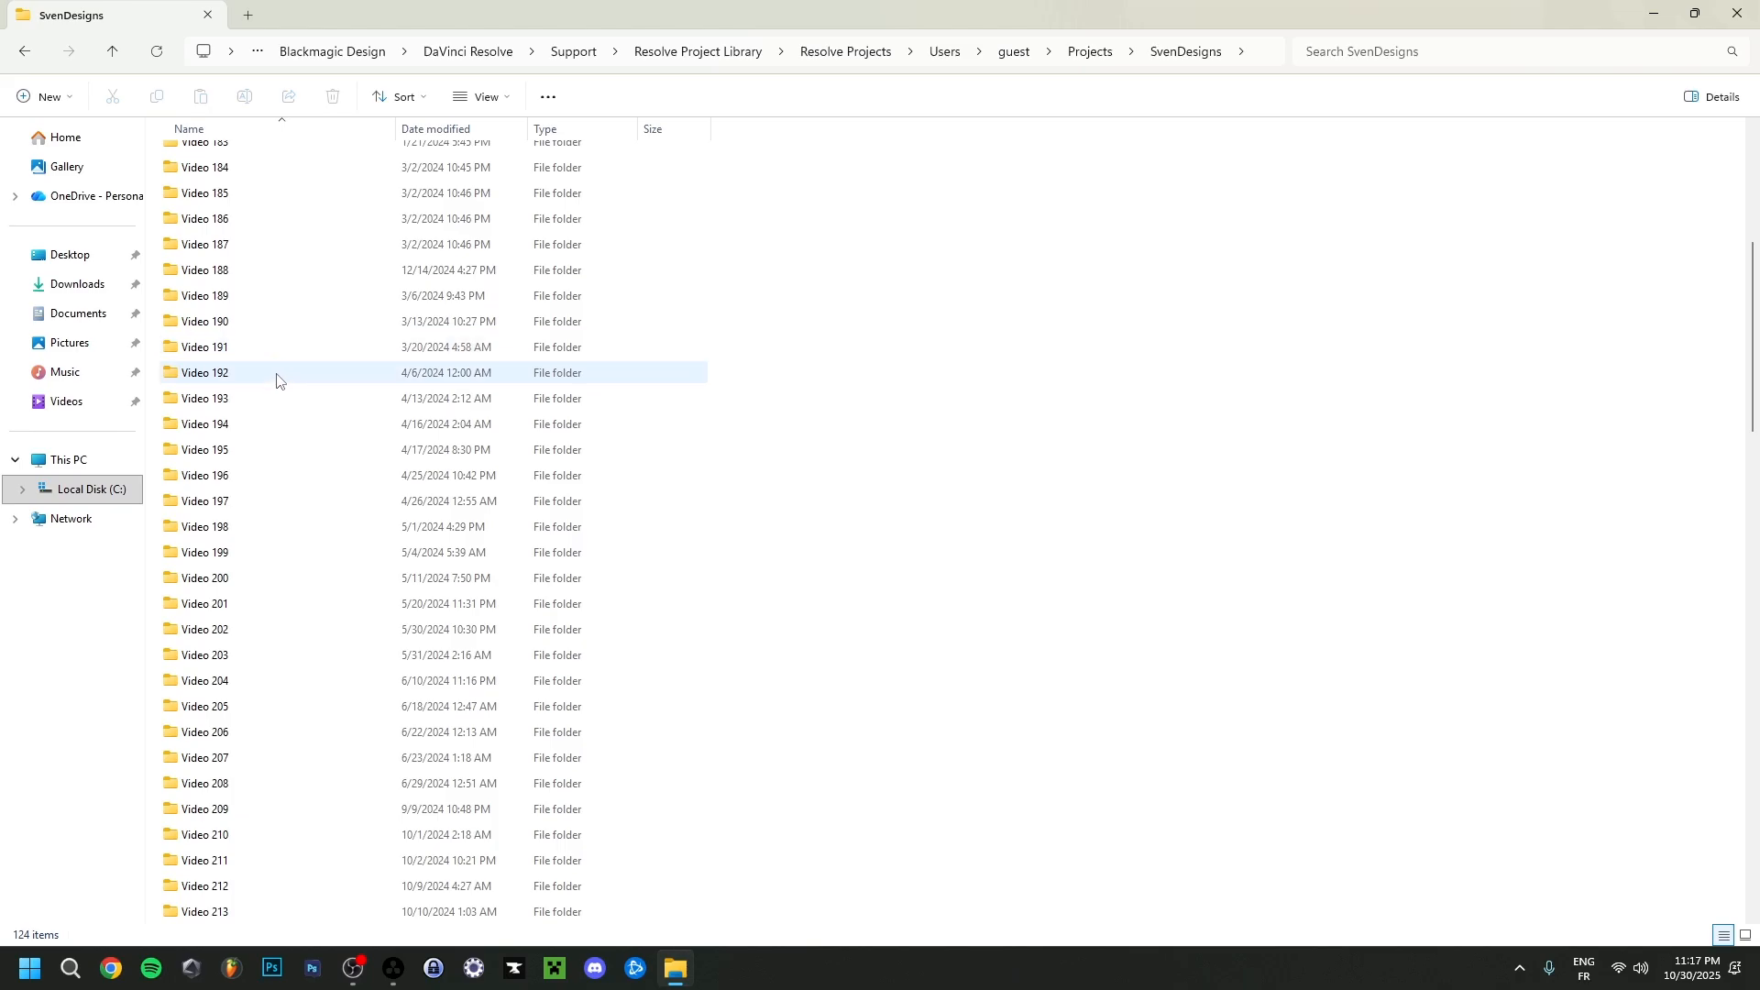
scroll(271, 403, up, 6)
double_click(249, 214)
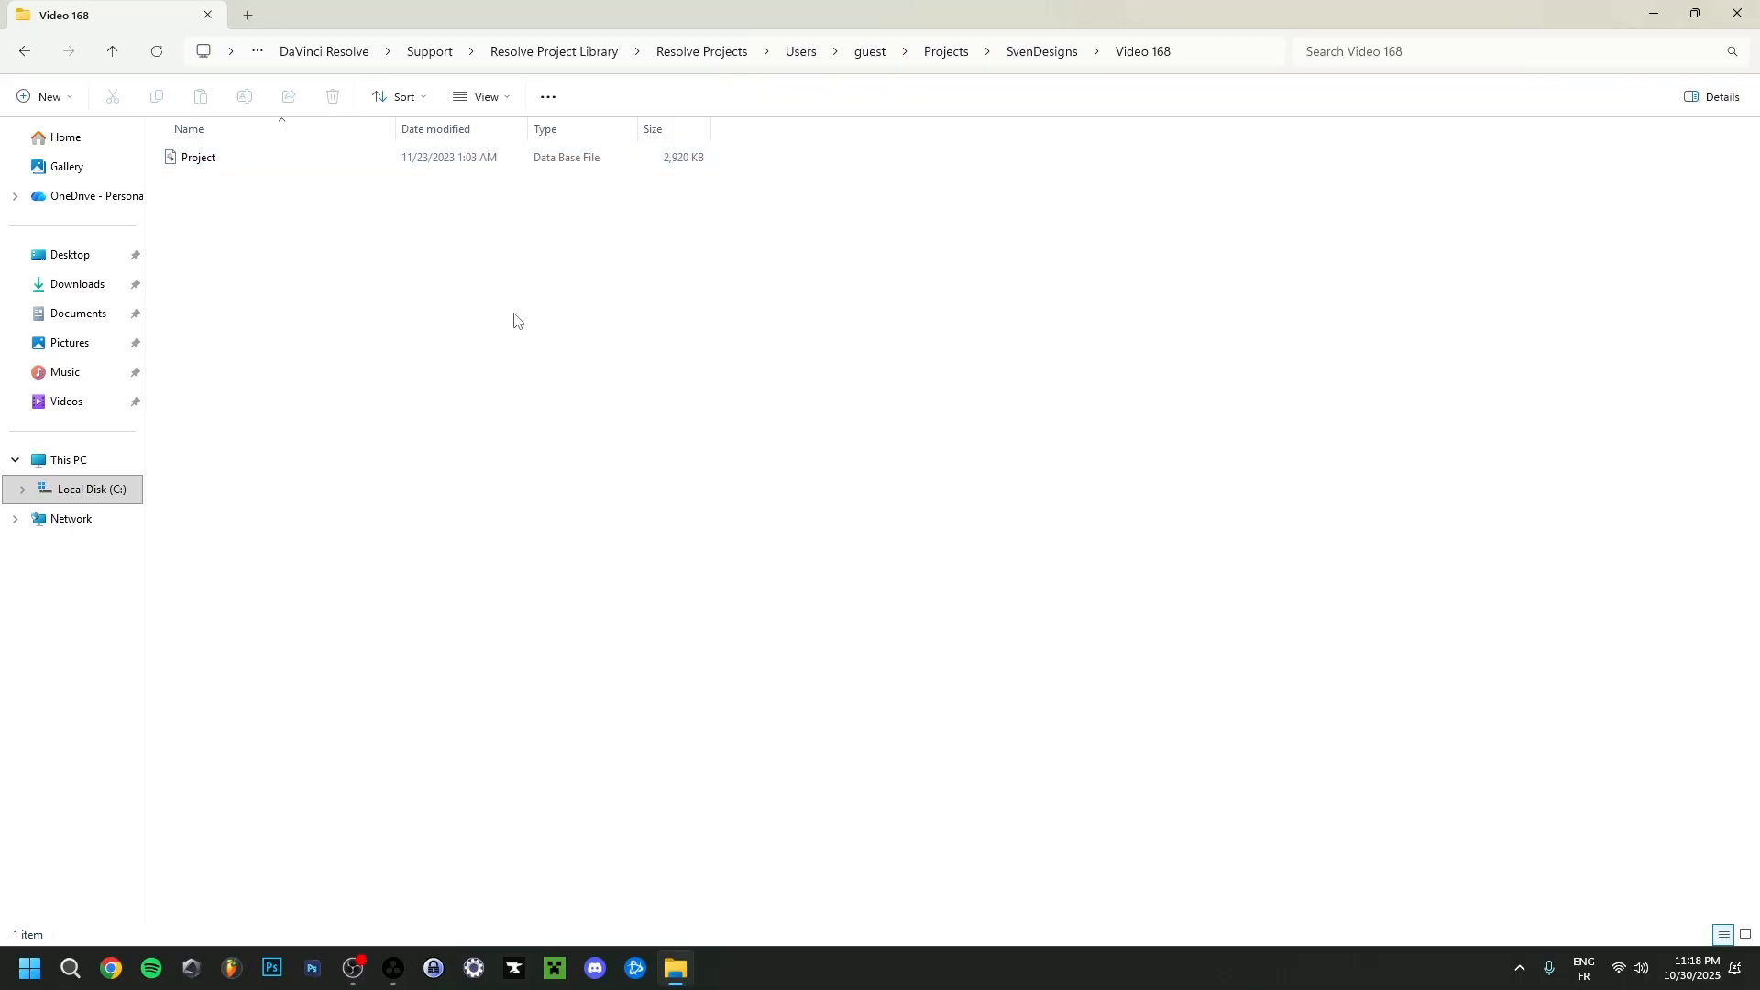
key(alt+F4)
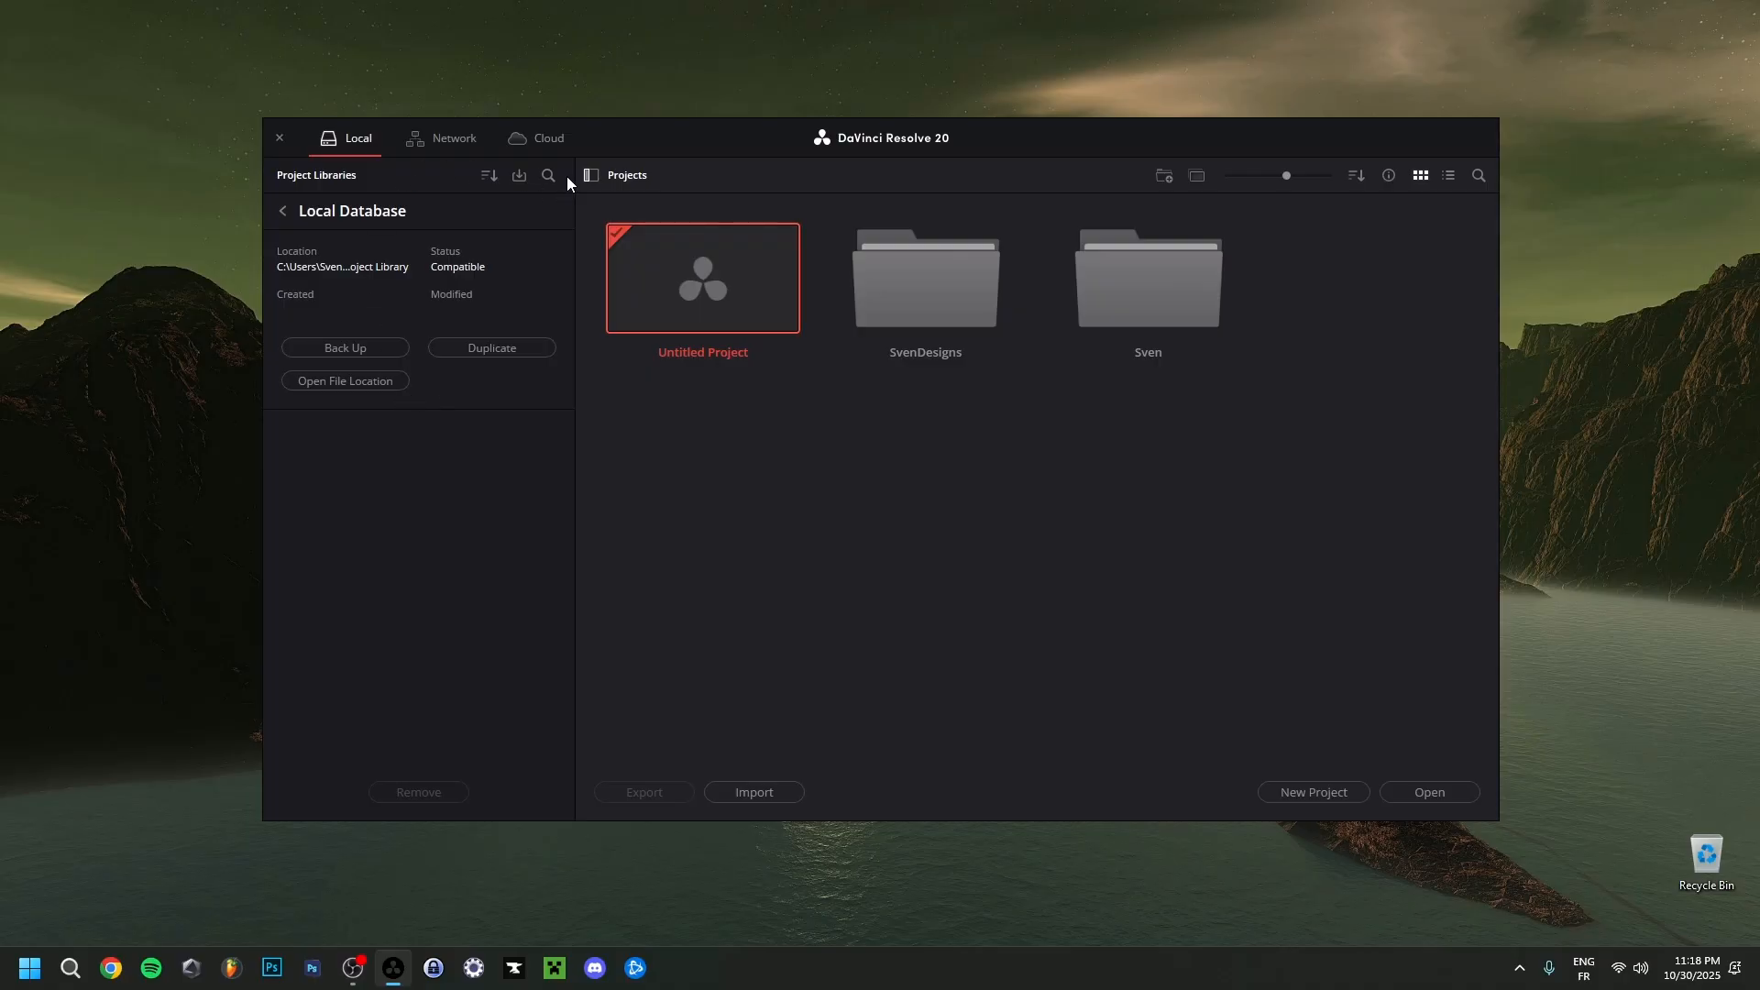
Hide the project libraries list and create a new project named Tutorial in the default media location.
click(591, 175)
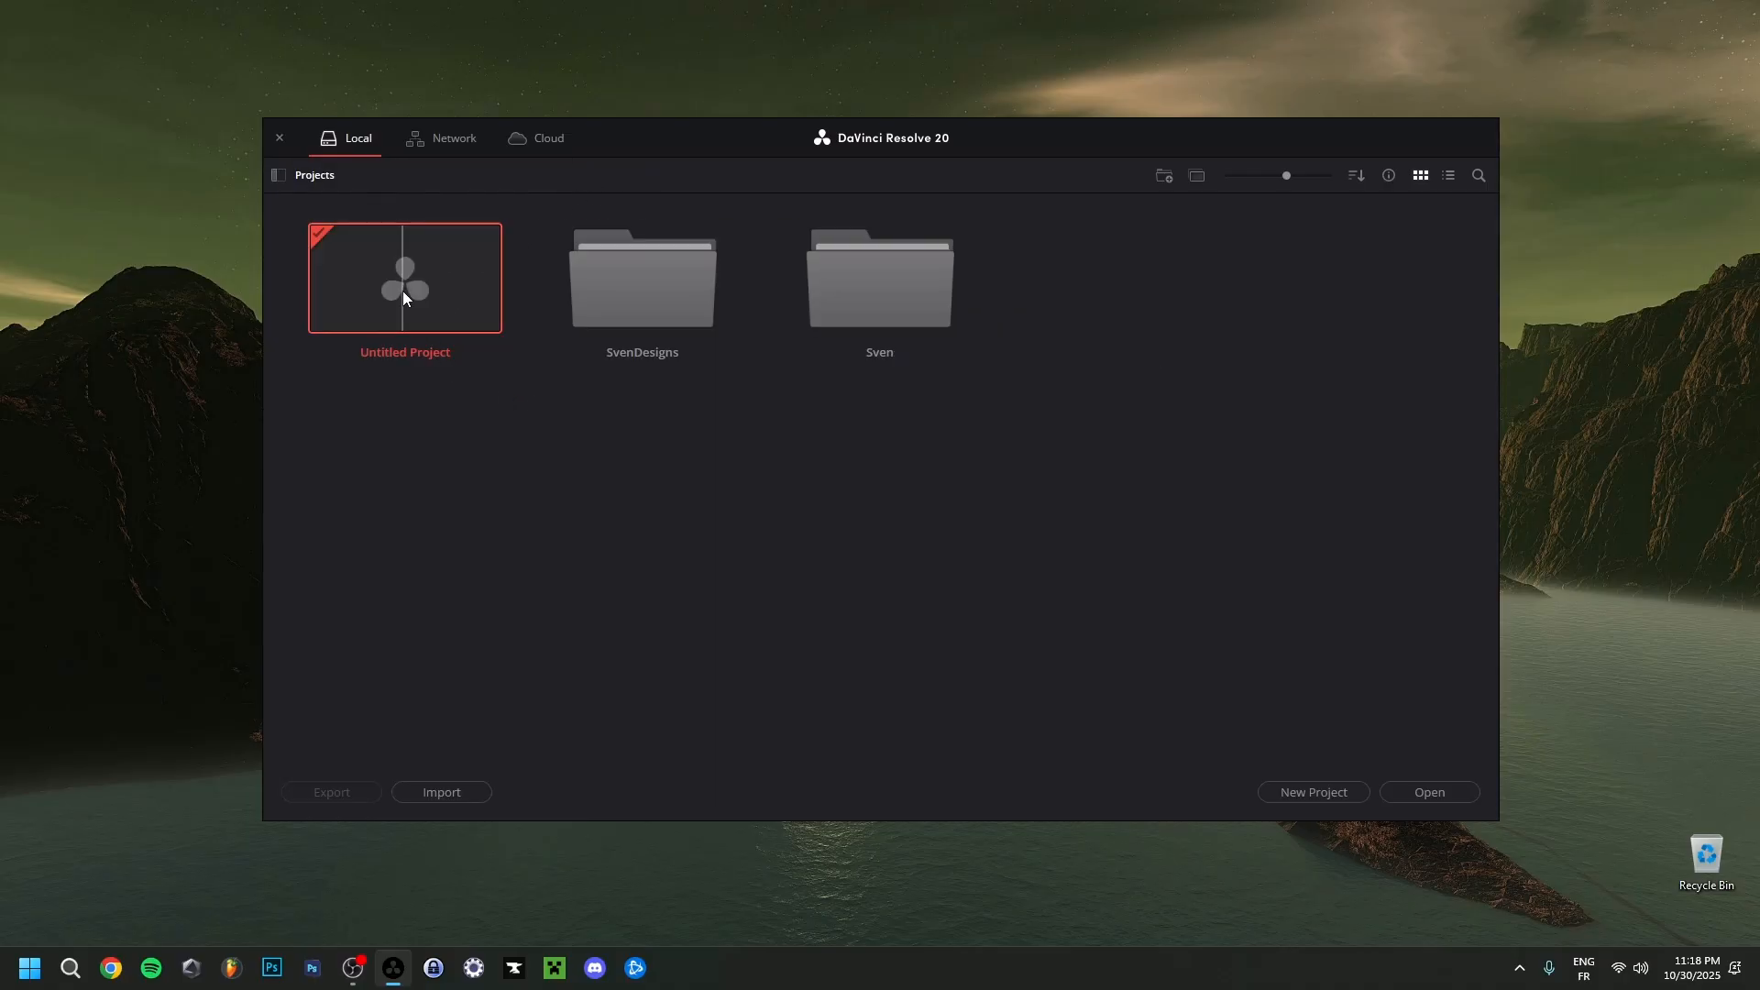
key(ctrl+n)
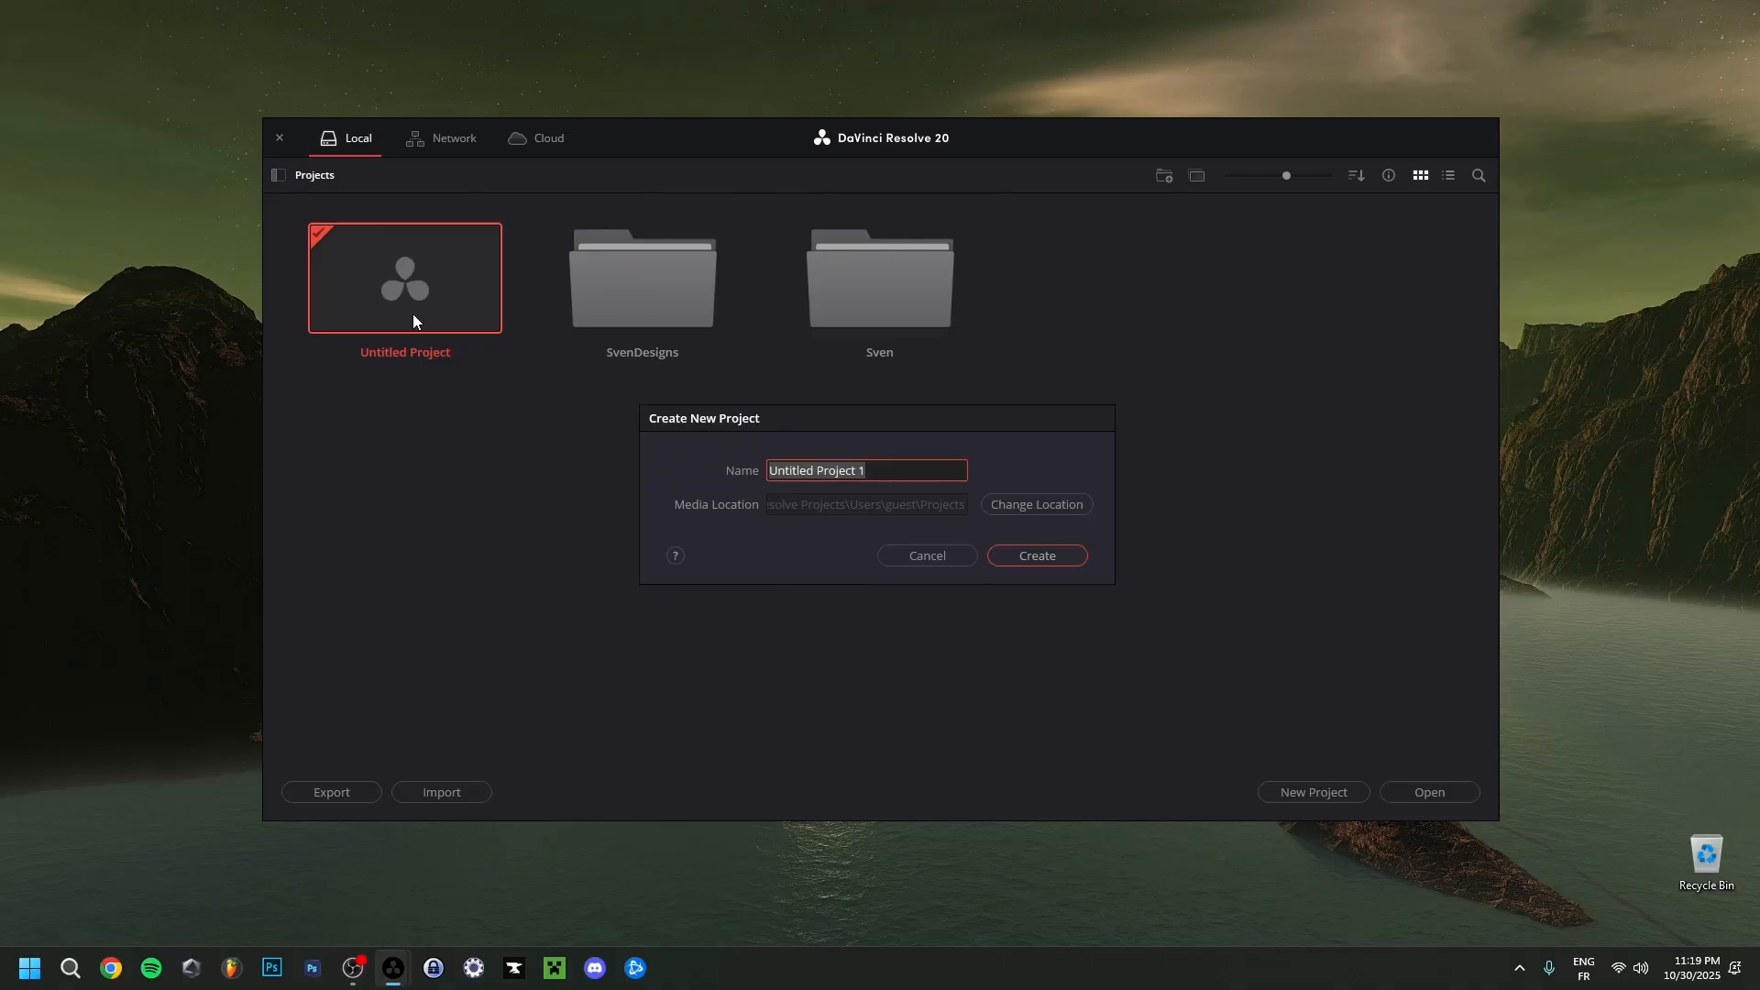
text(Tutorial)
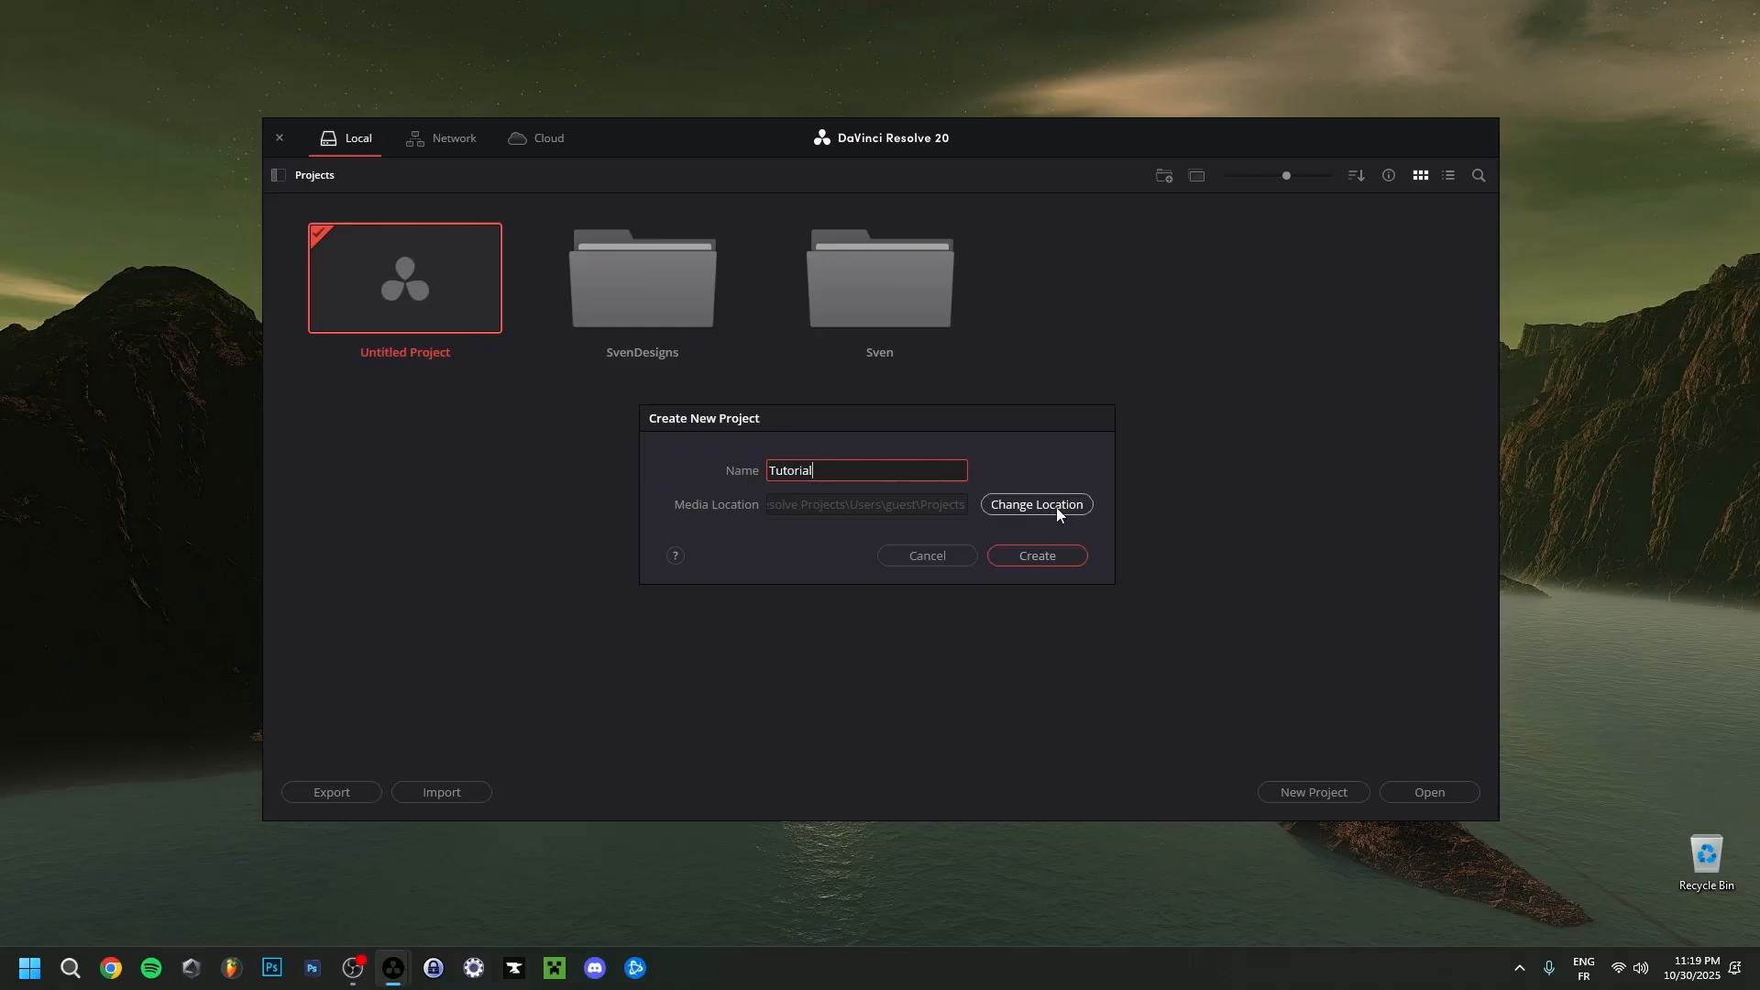
click(1030, 558)
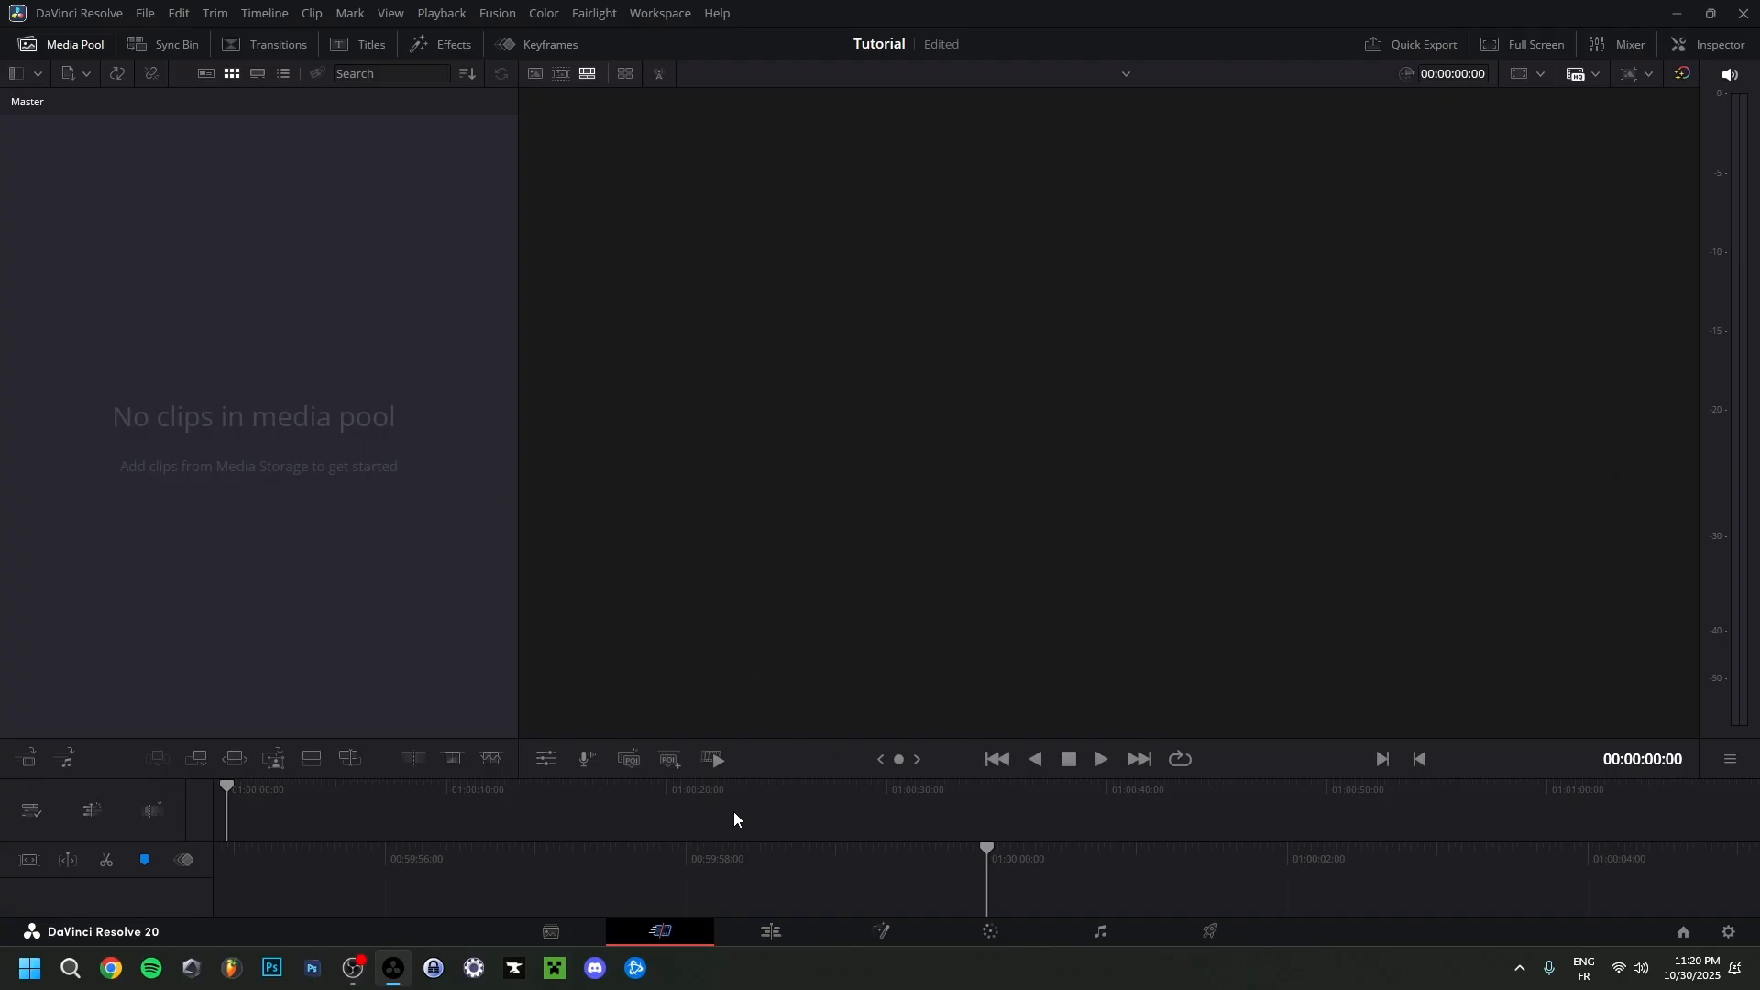
Look through the Media, Cut, Edit, Fusion, Color, Fairlight and Deliver pages one after another.
click(569, 937)
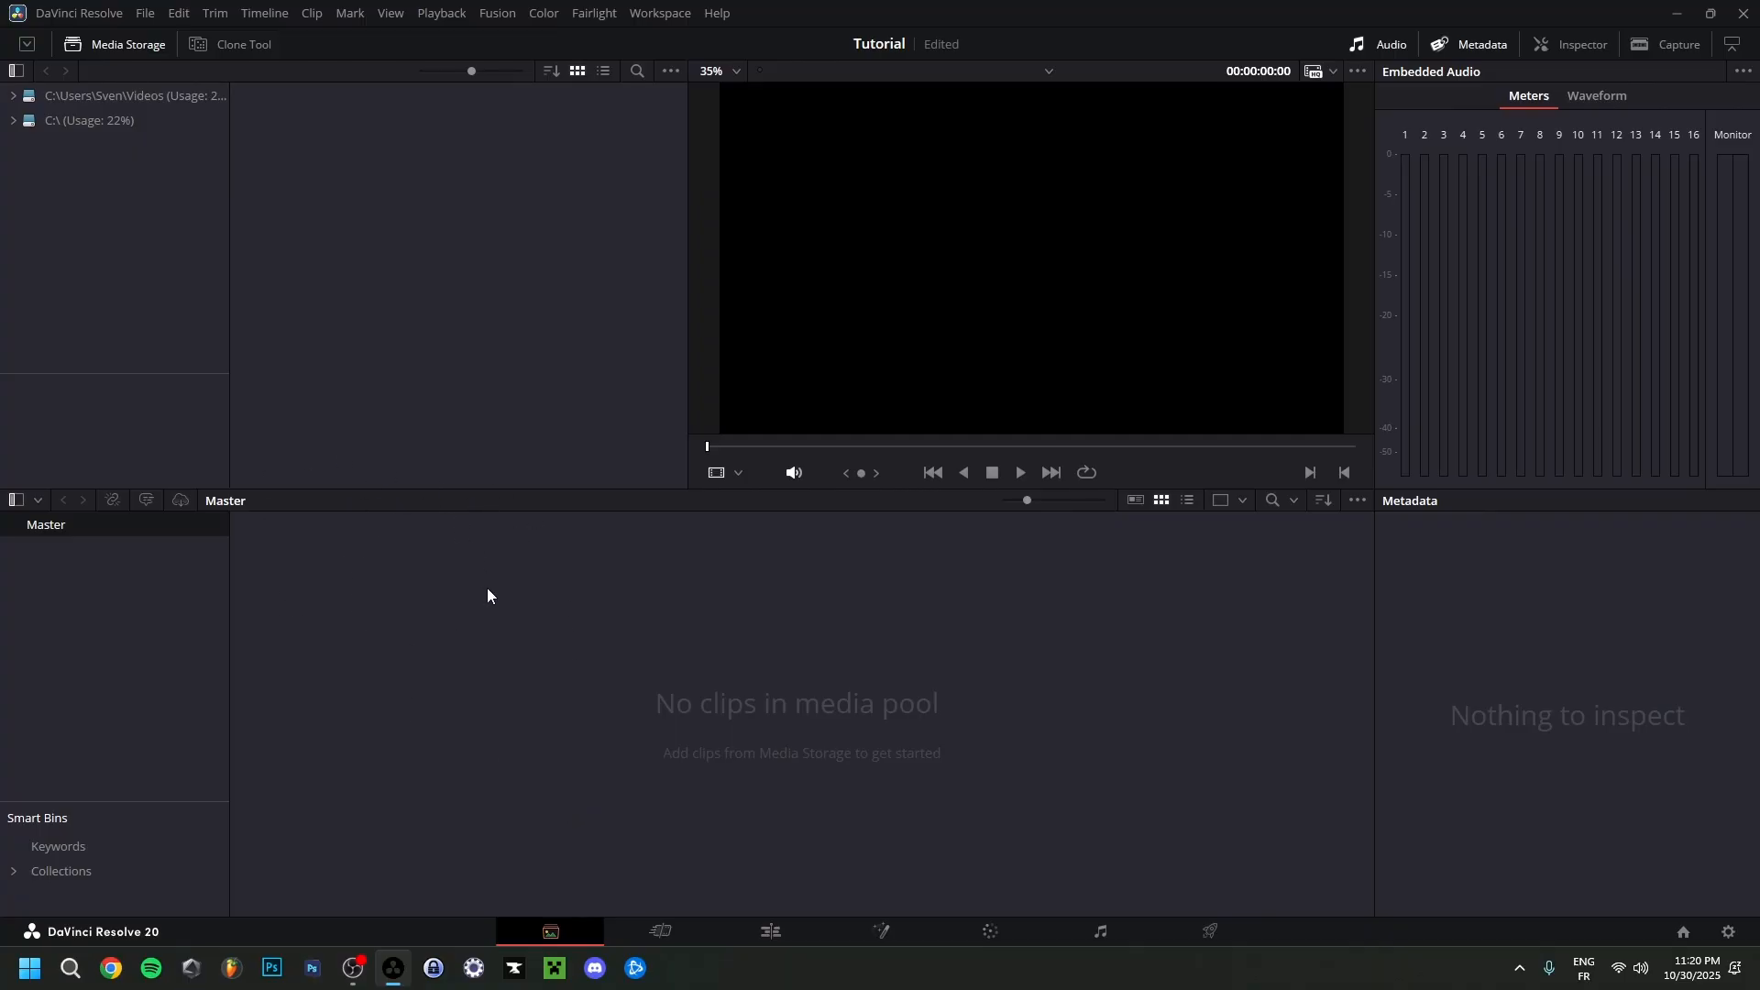
key(shift+3)
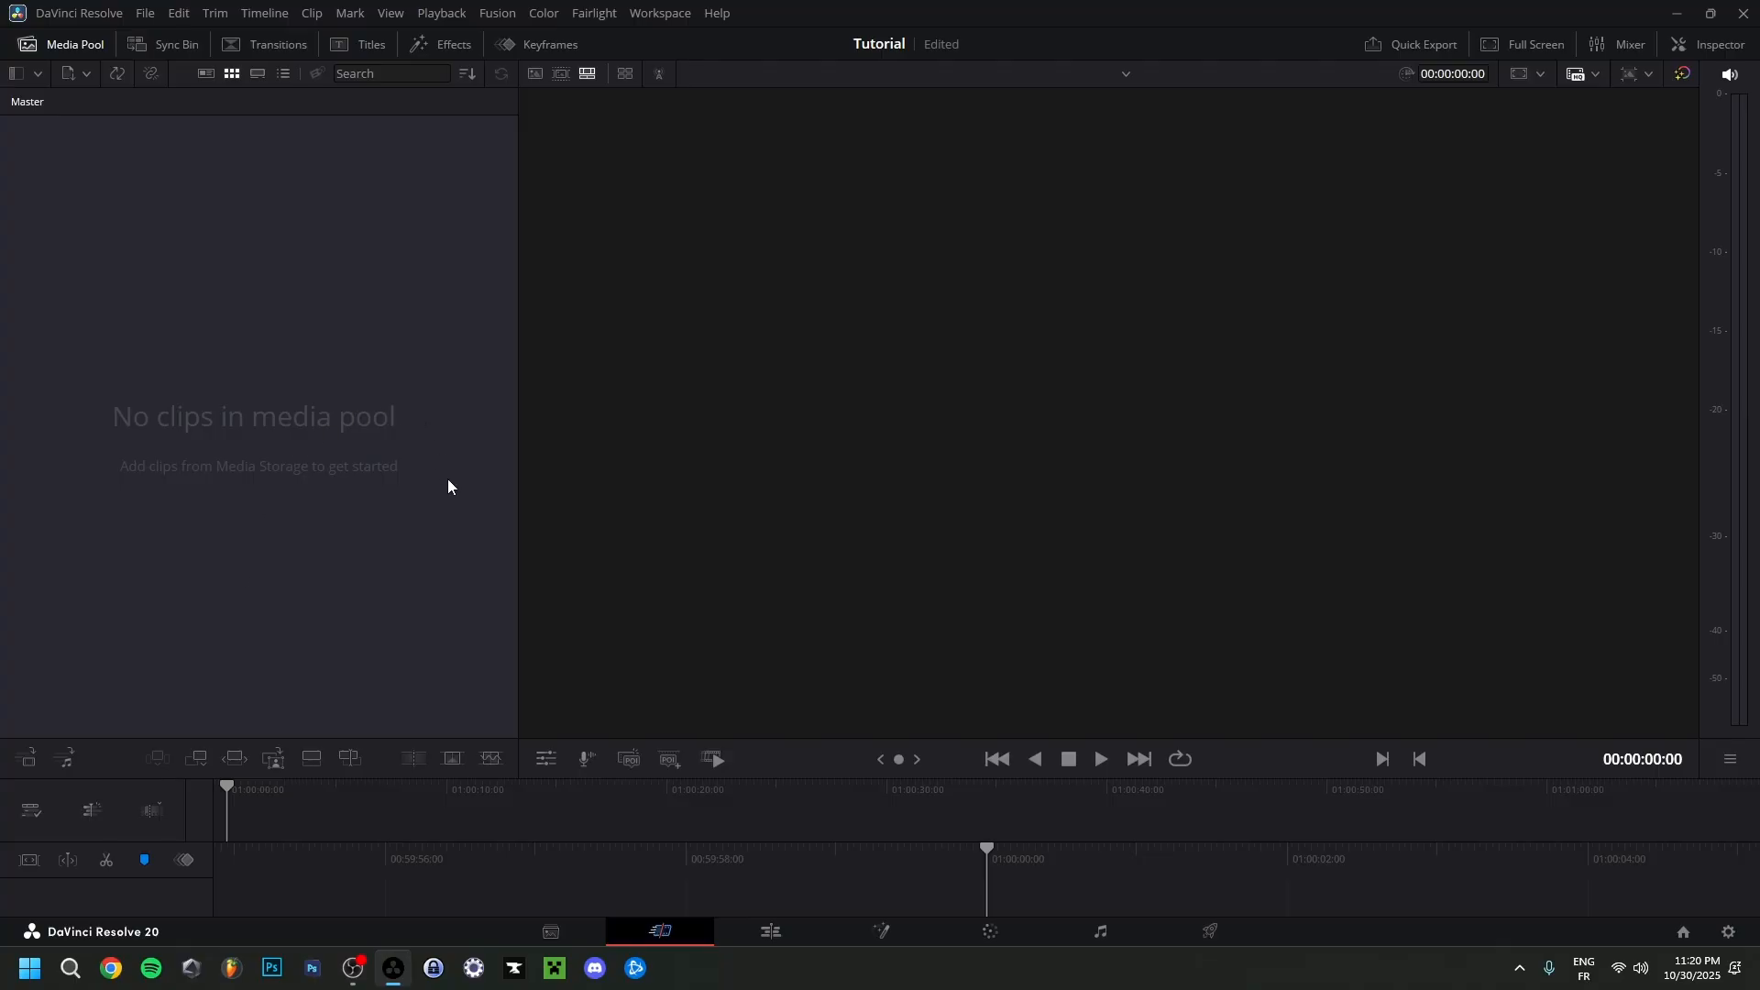
click(770, 937)
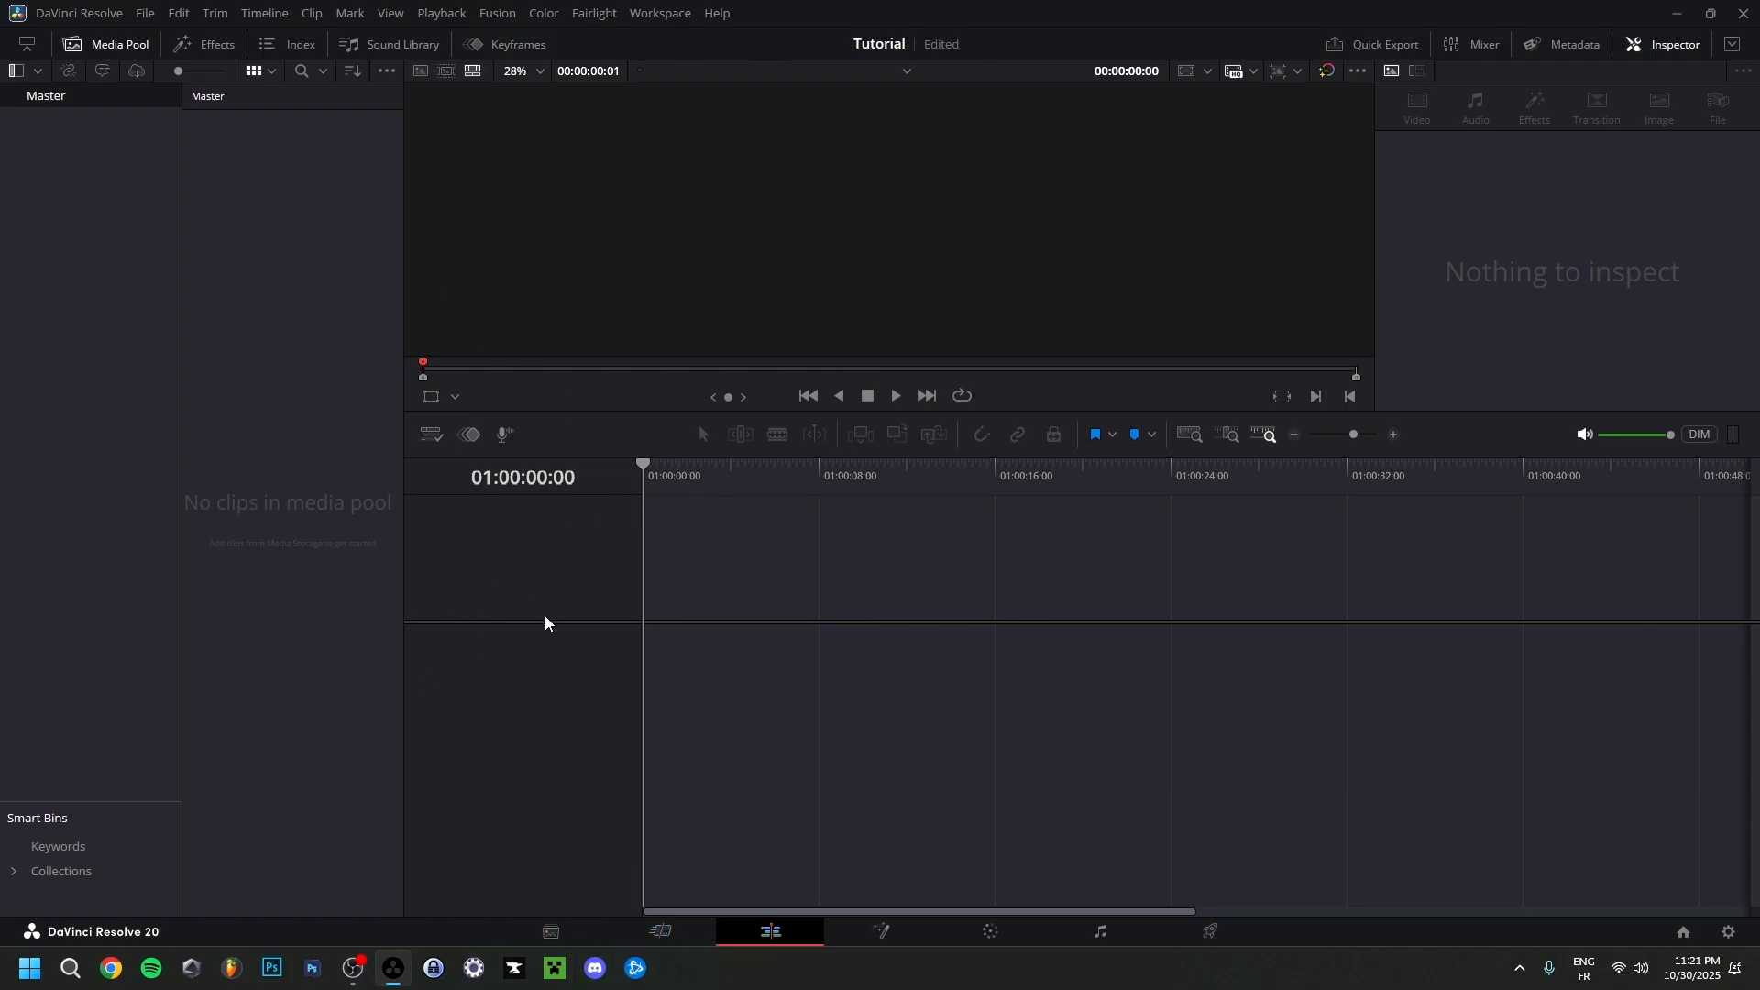
click(882, 932)
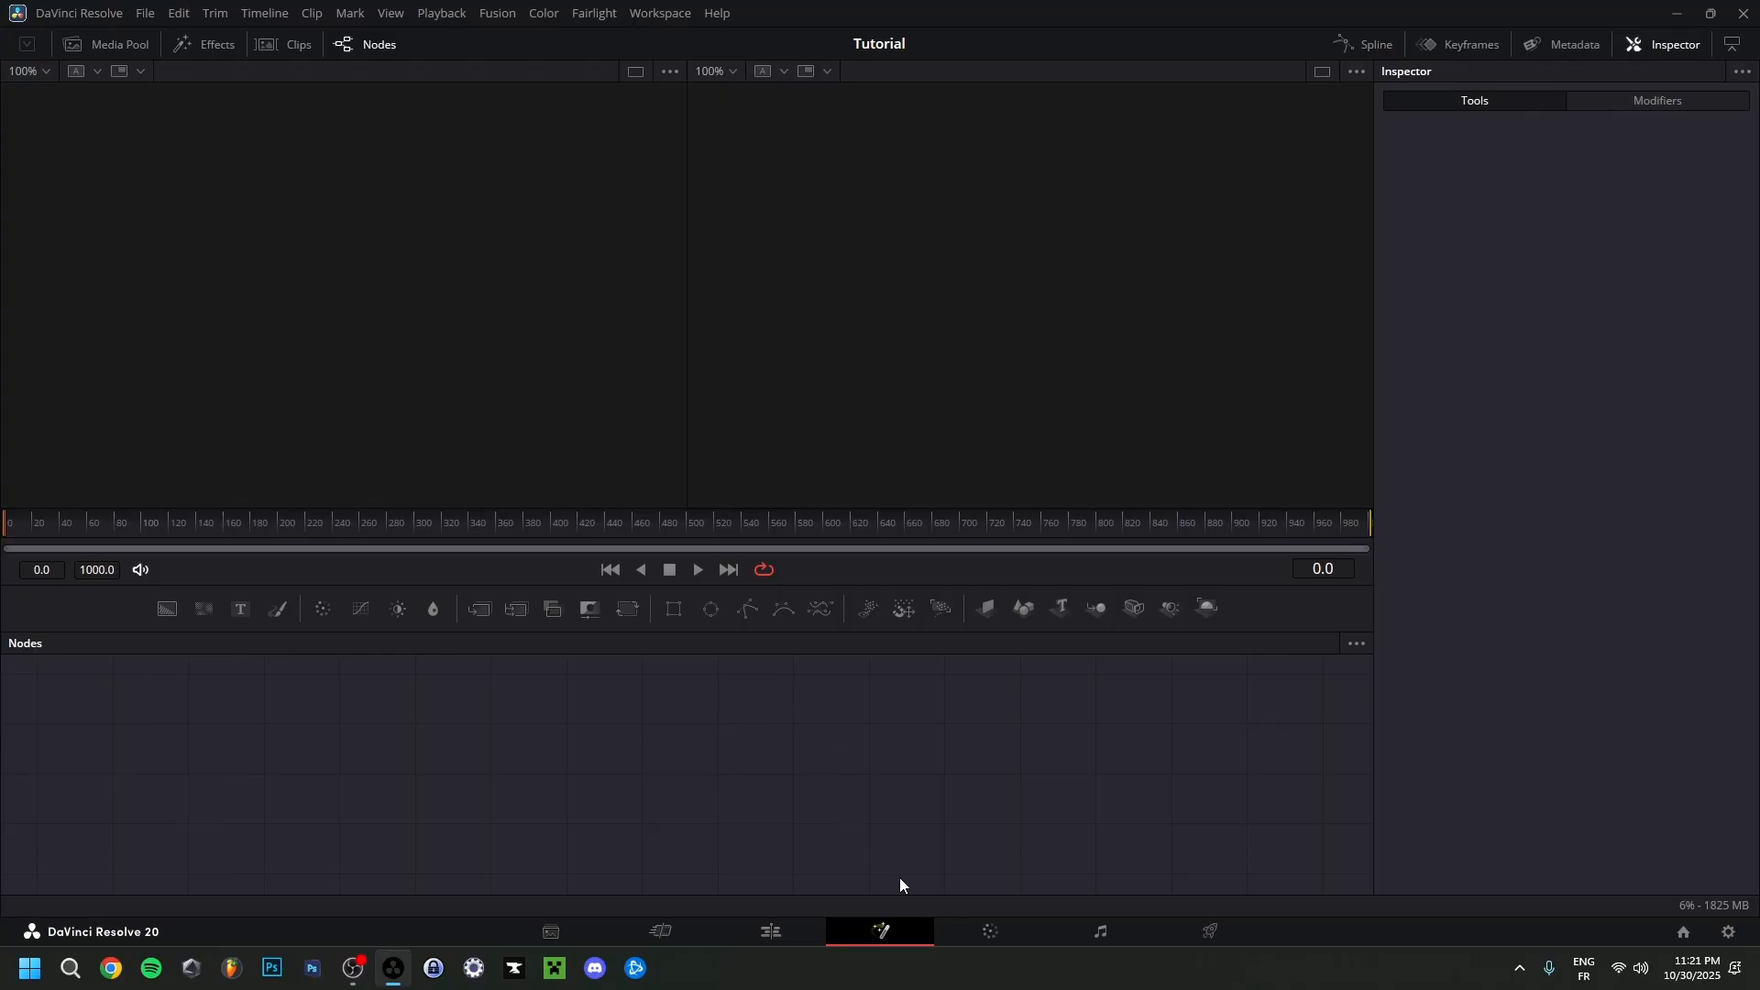
click(974, 932)
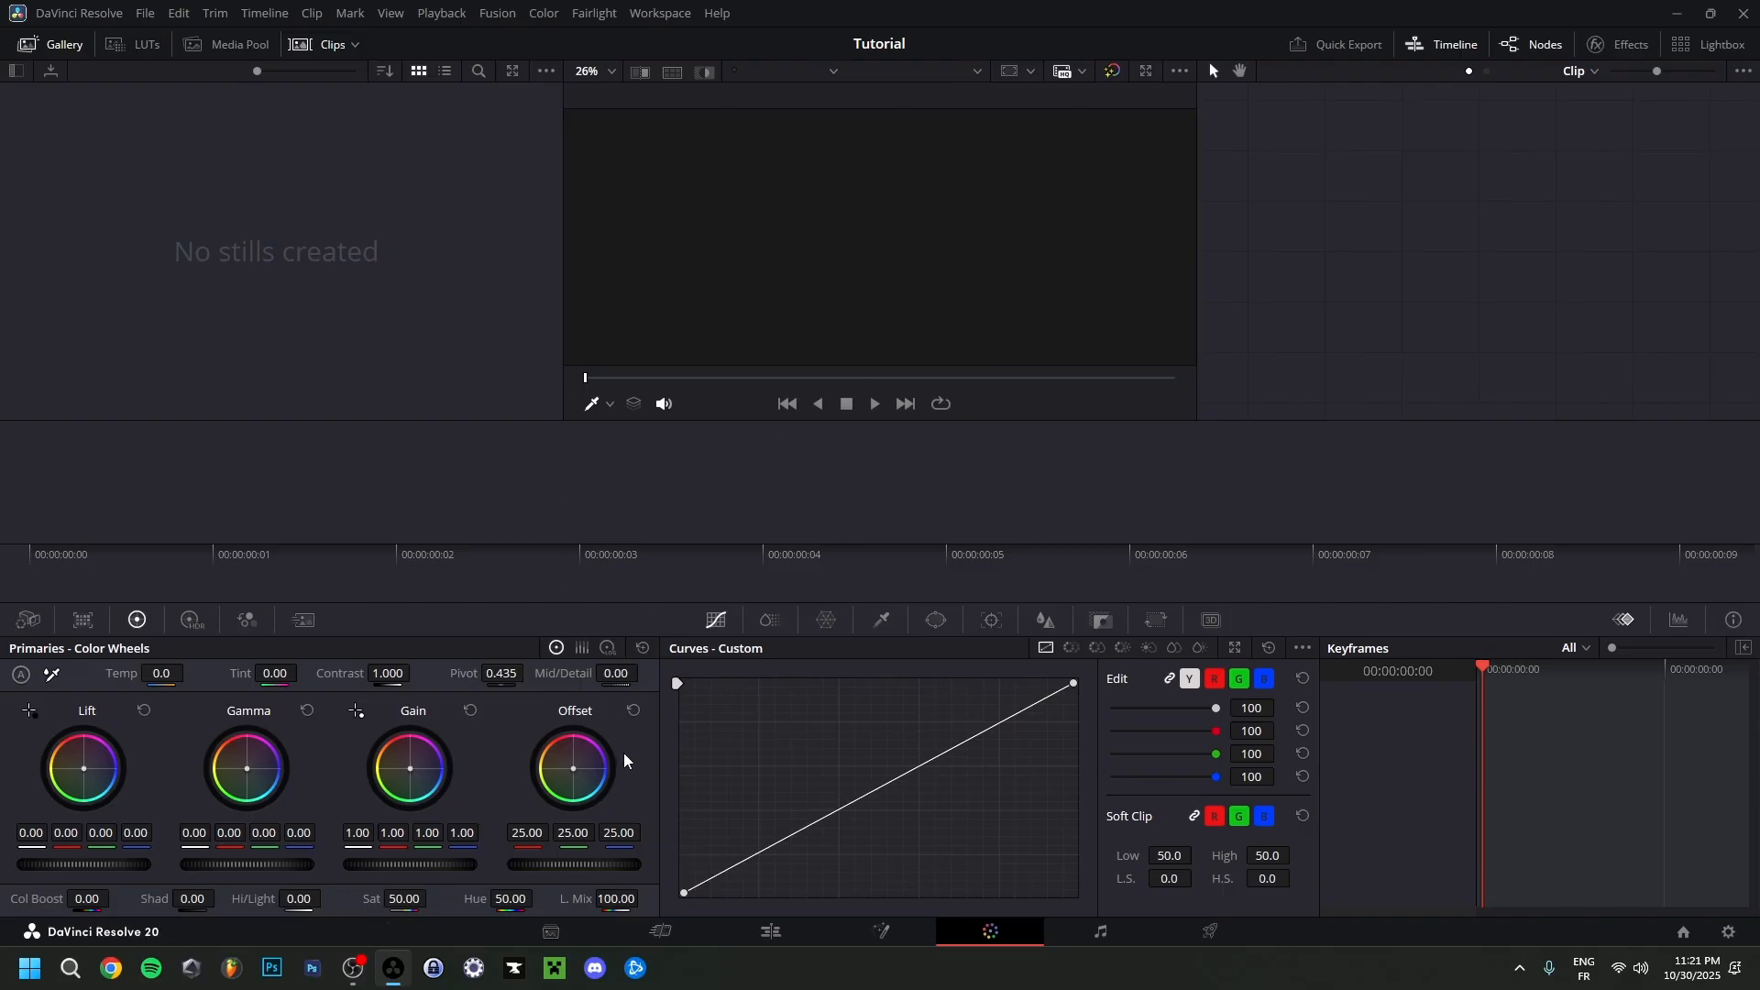
click(1107, 935)
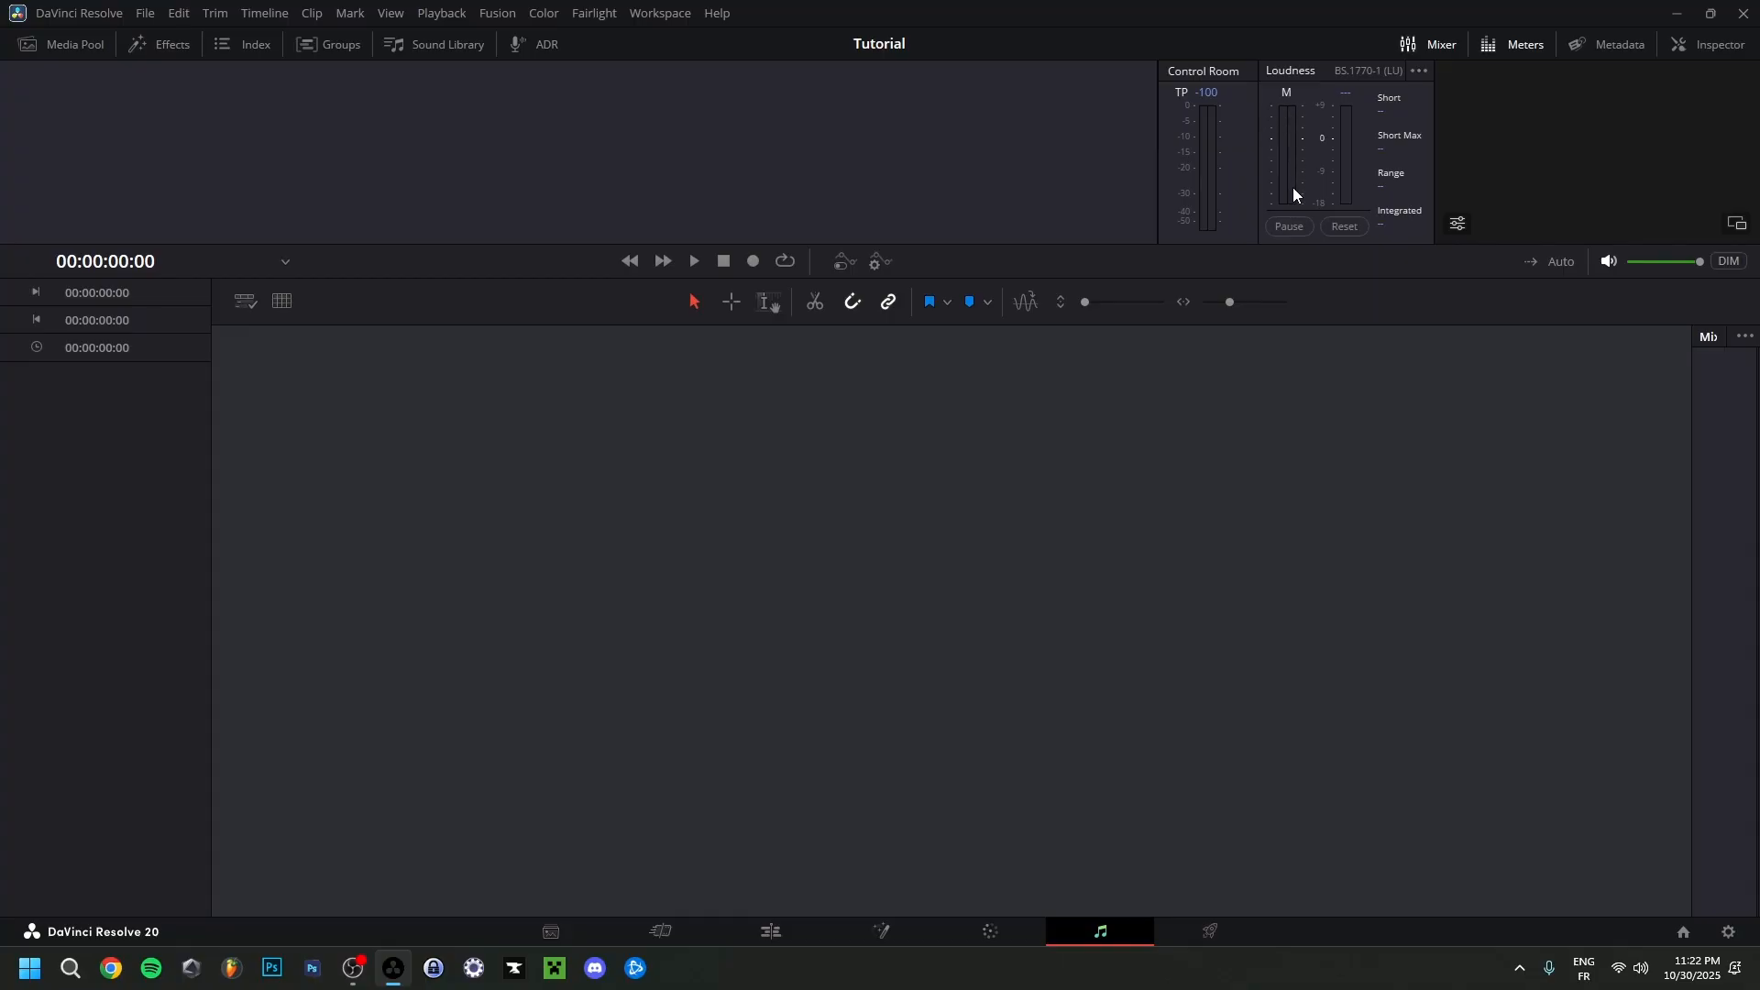
click(1196, 938)
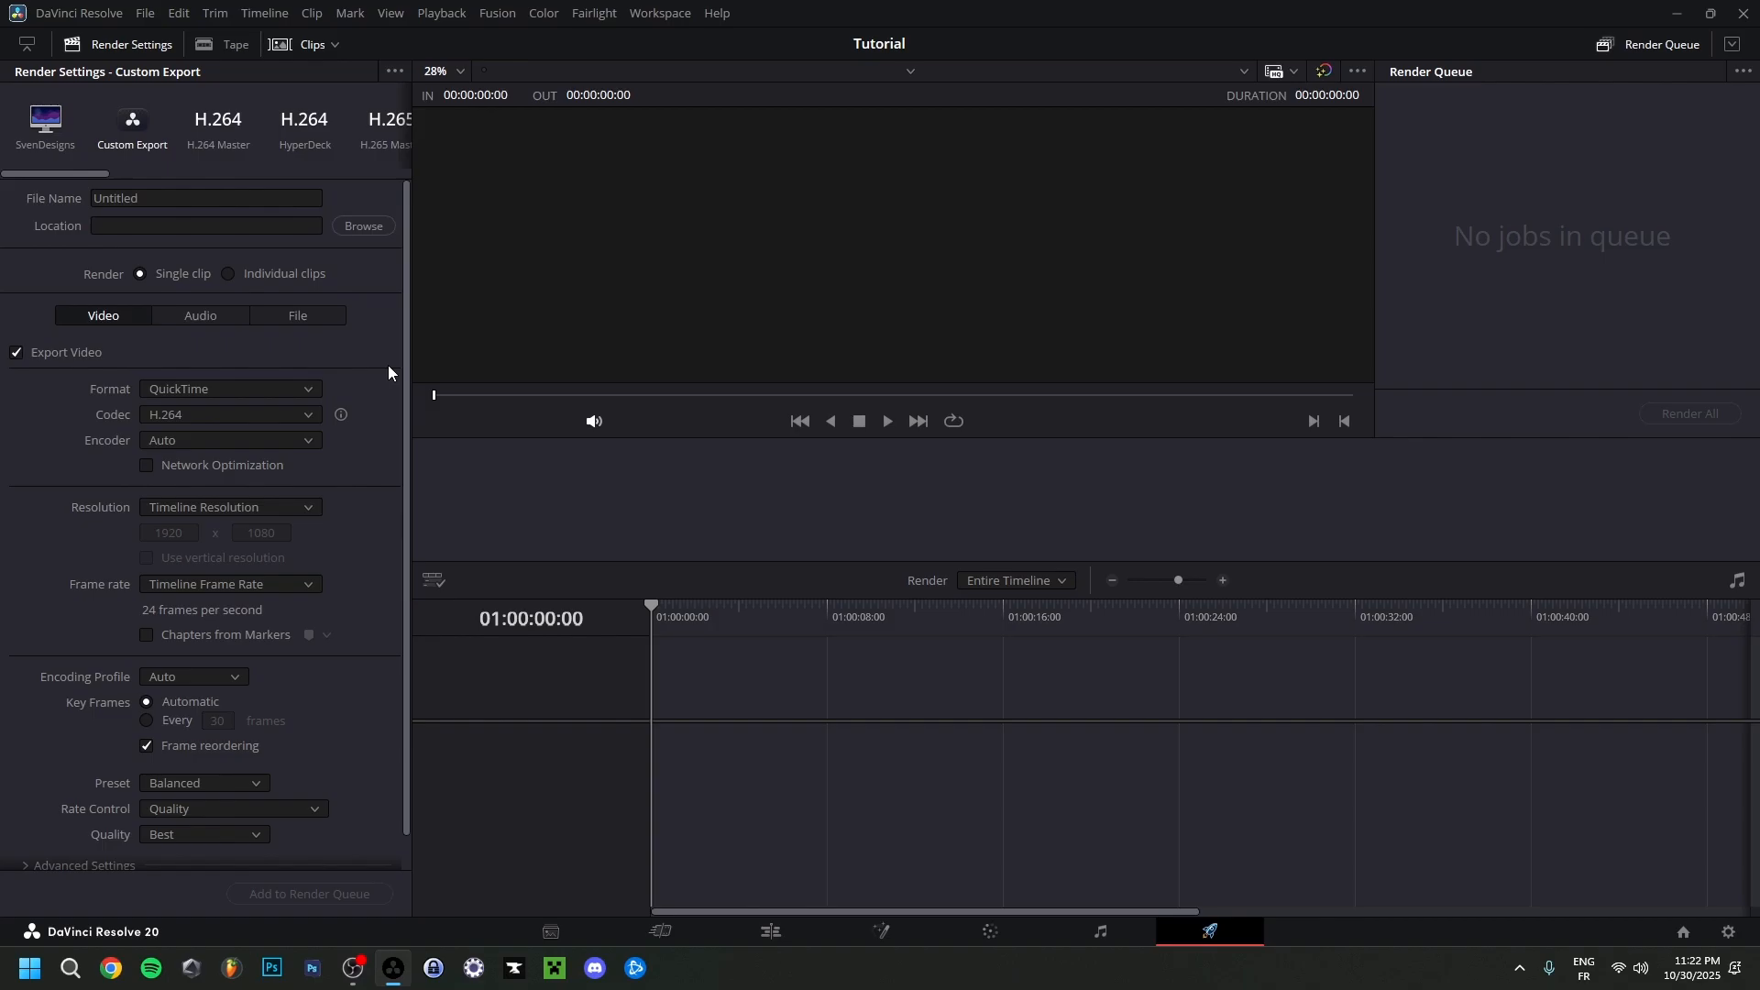
View the project list in the Project Manager and return to the Tutorial project.
click(1684, 933)
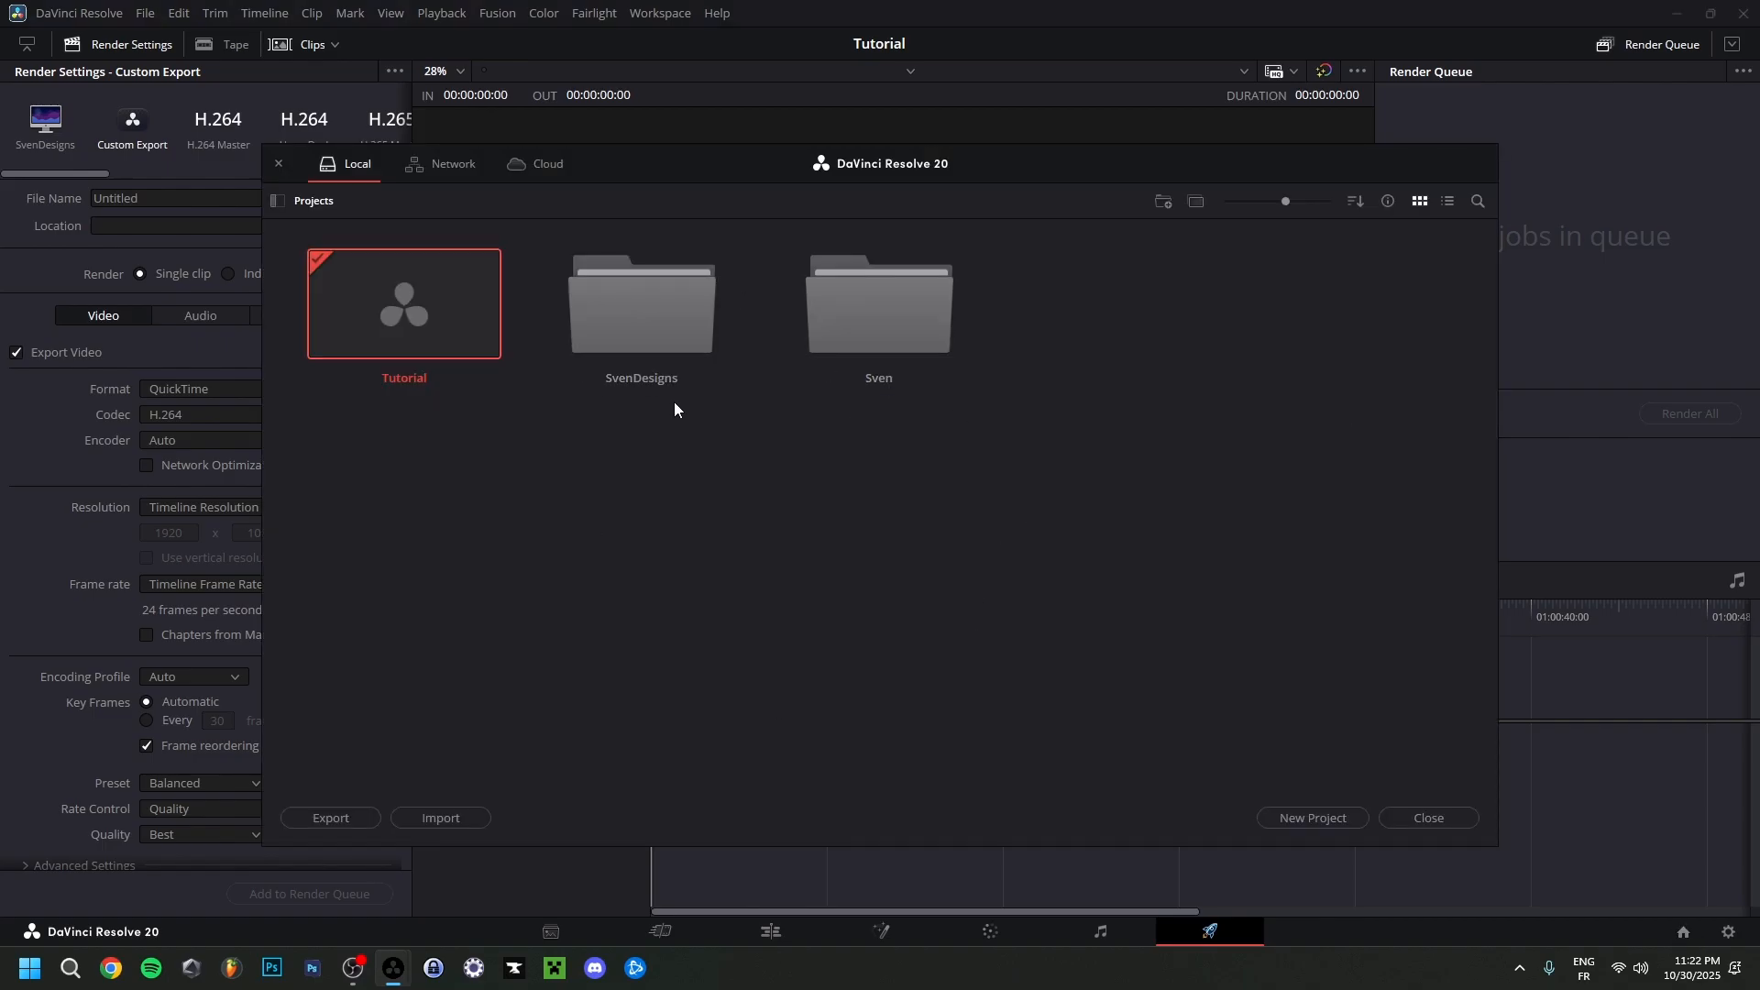
click(1432, 818)
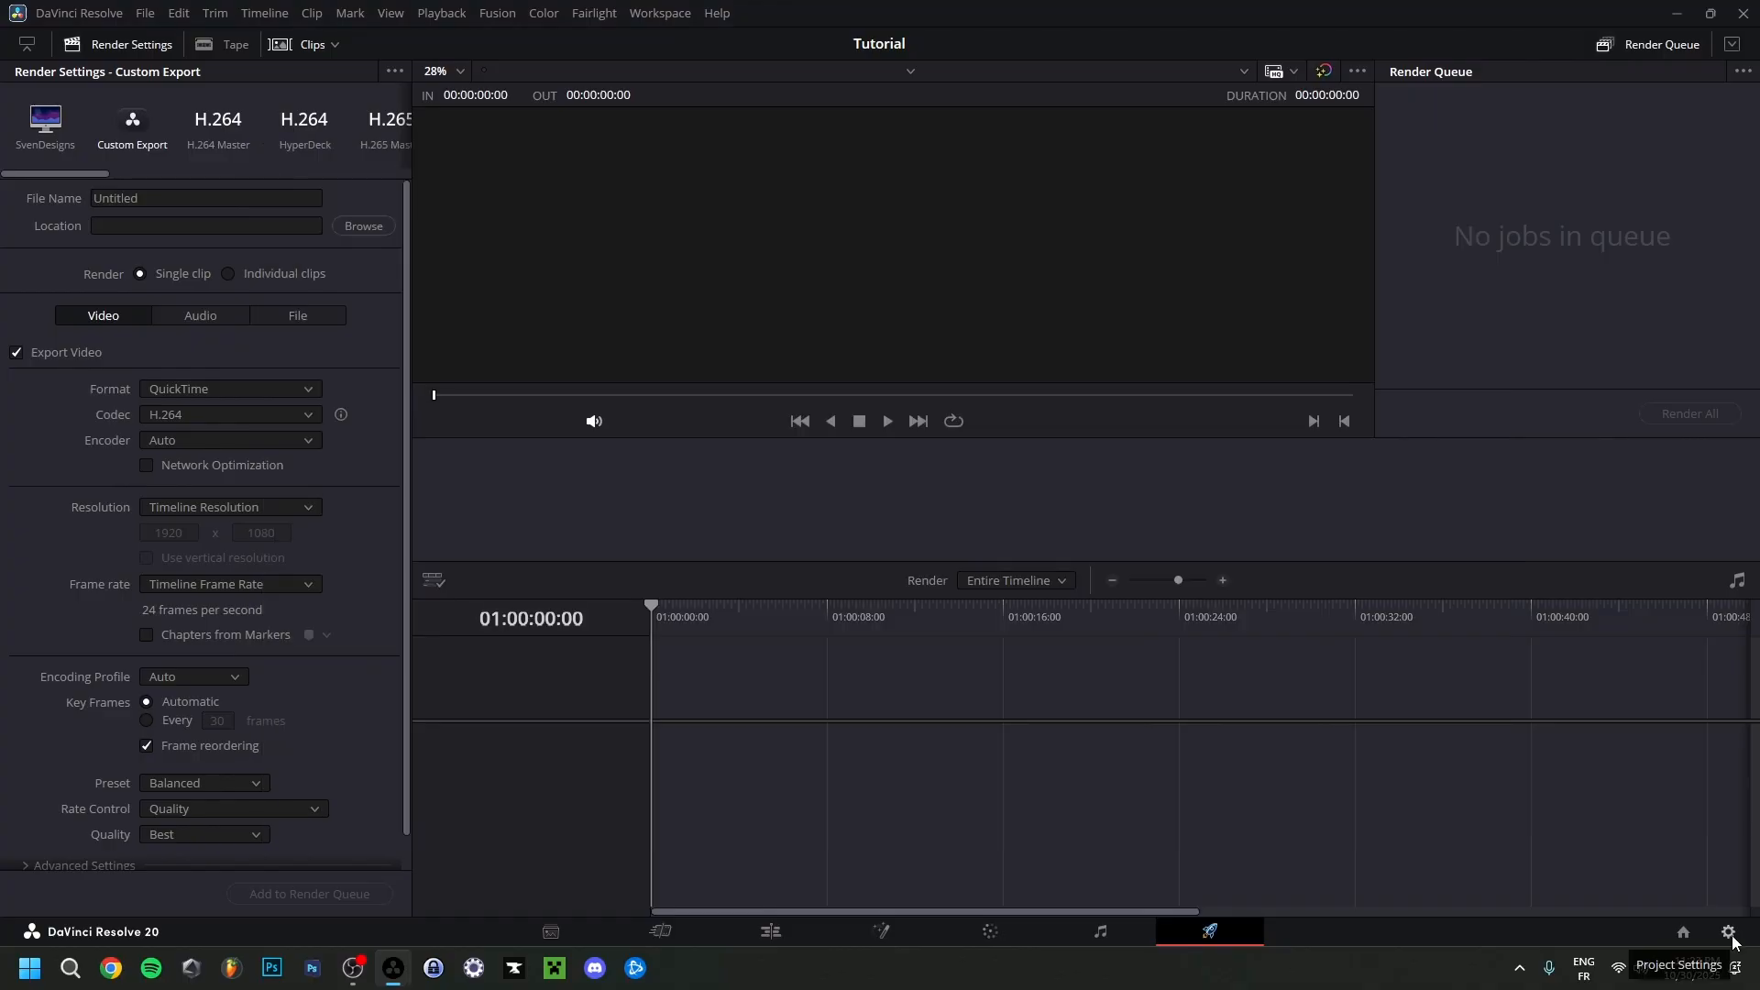
Examine the timeline frame rate choices and the other Master Settings in the Project Settings.
click(1729, 932)
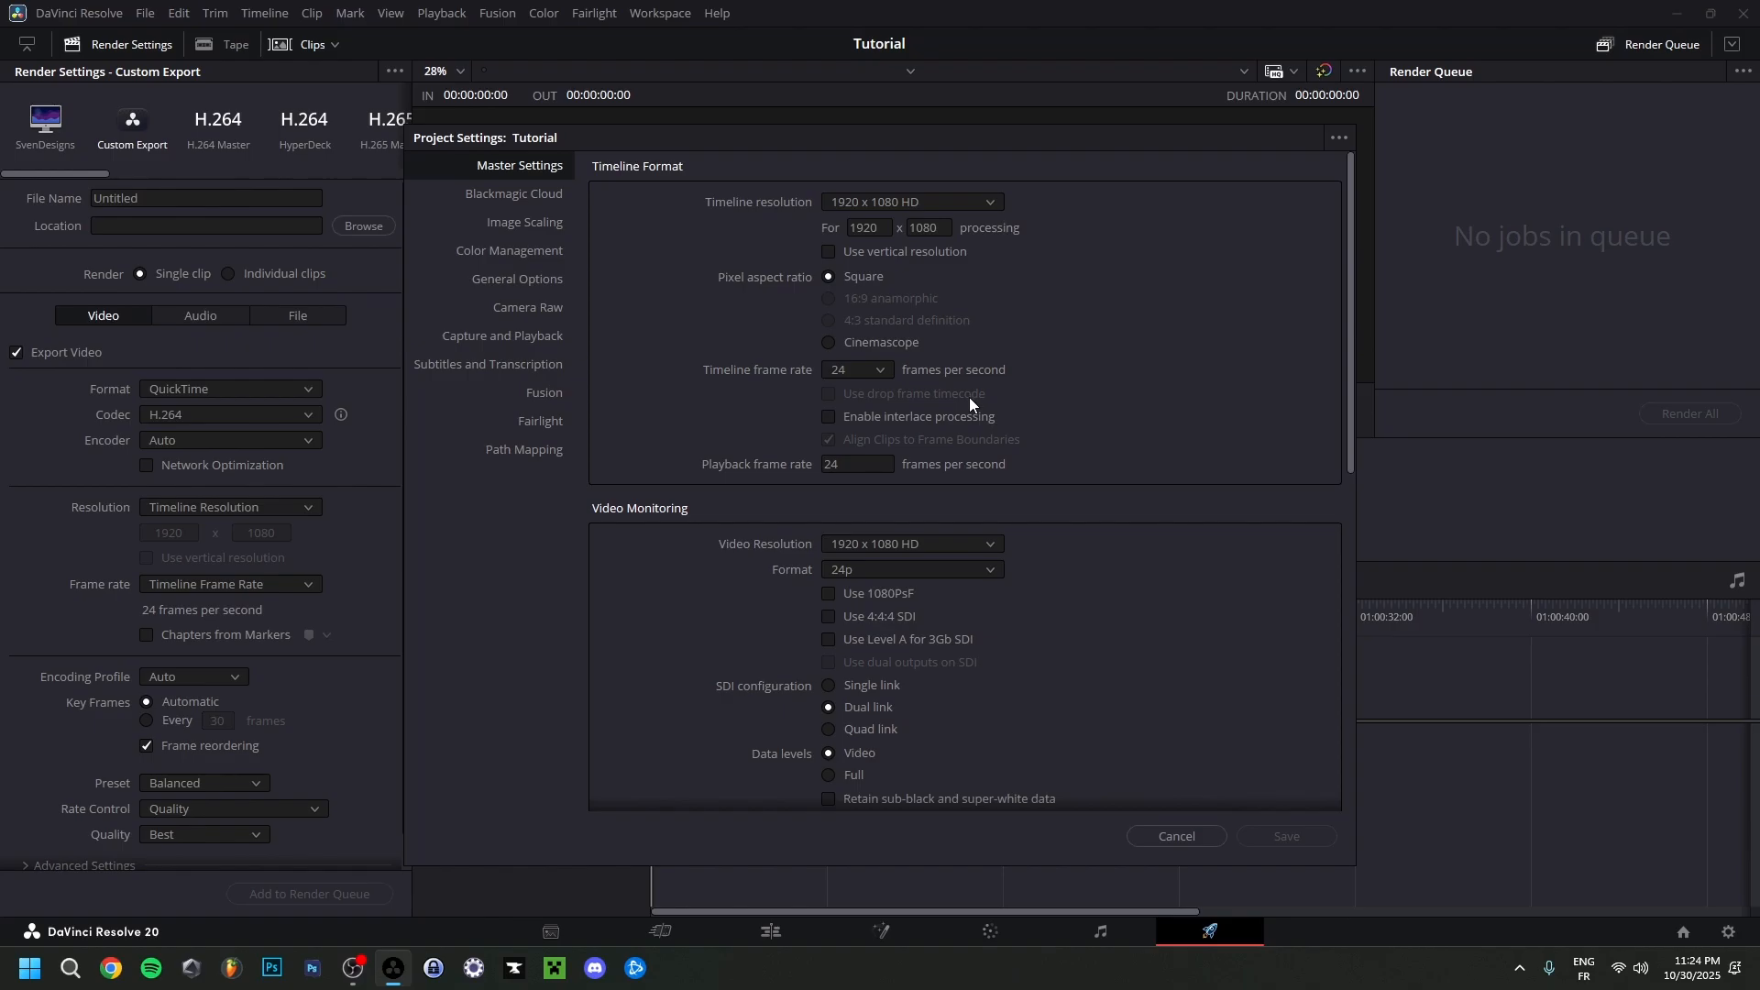
click(855, 371)
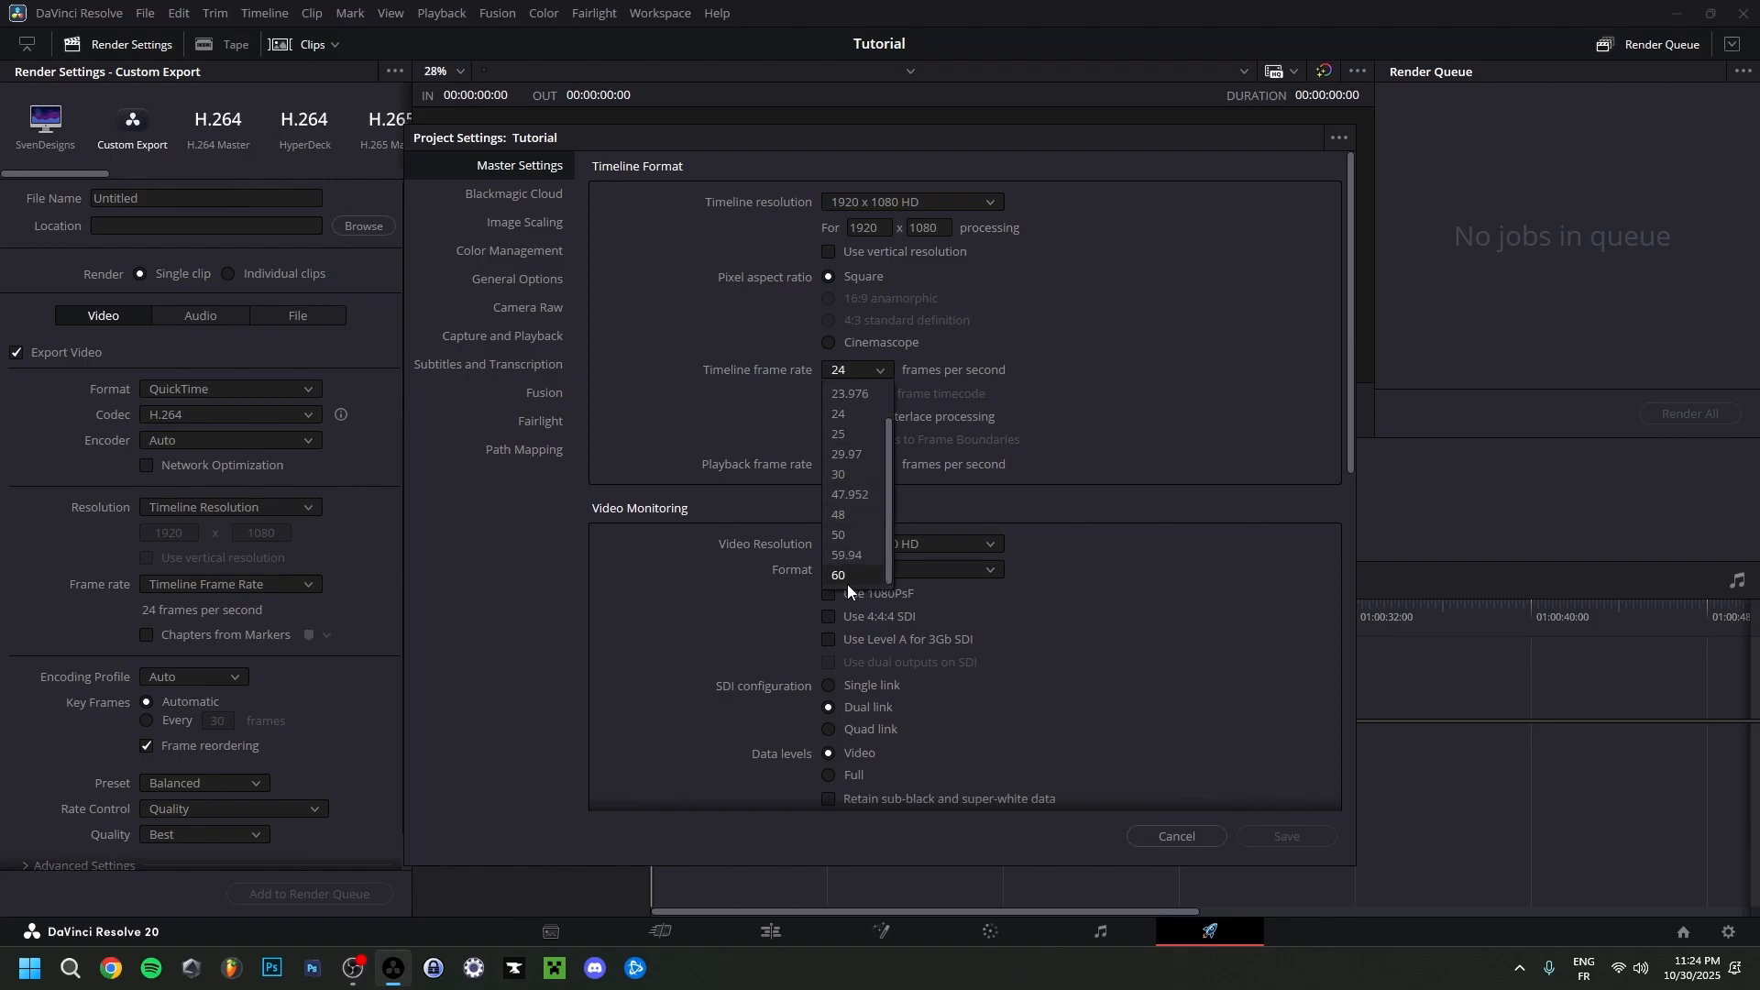
scroll(862, 559, up, 1)
click(1108, 385)
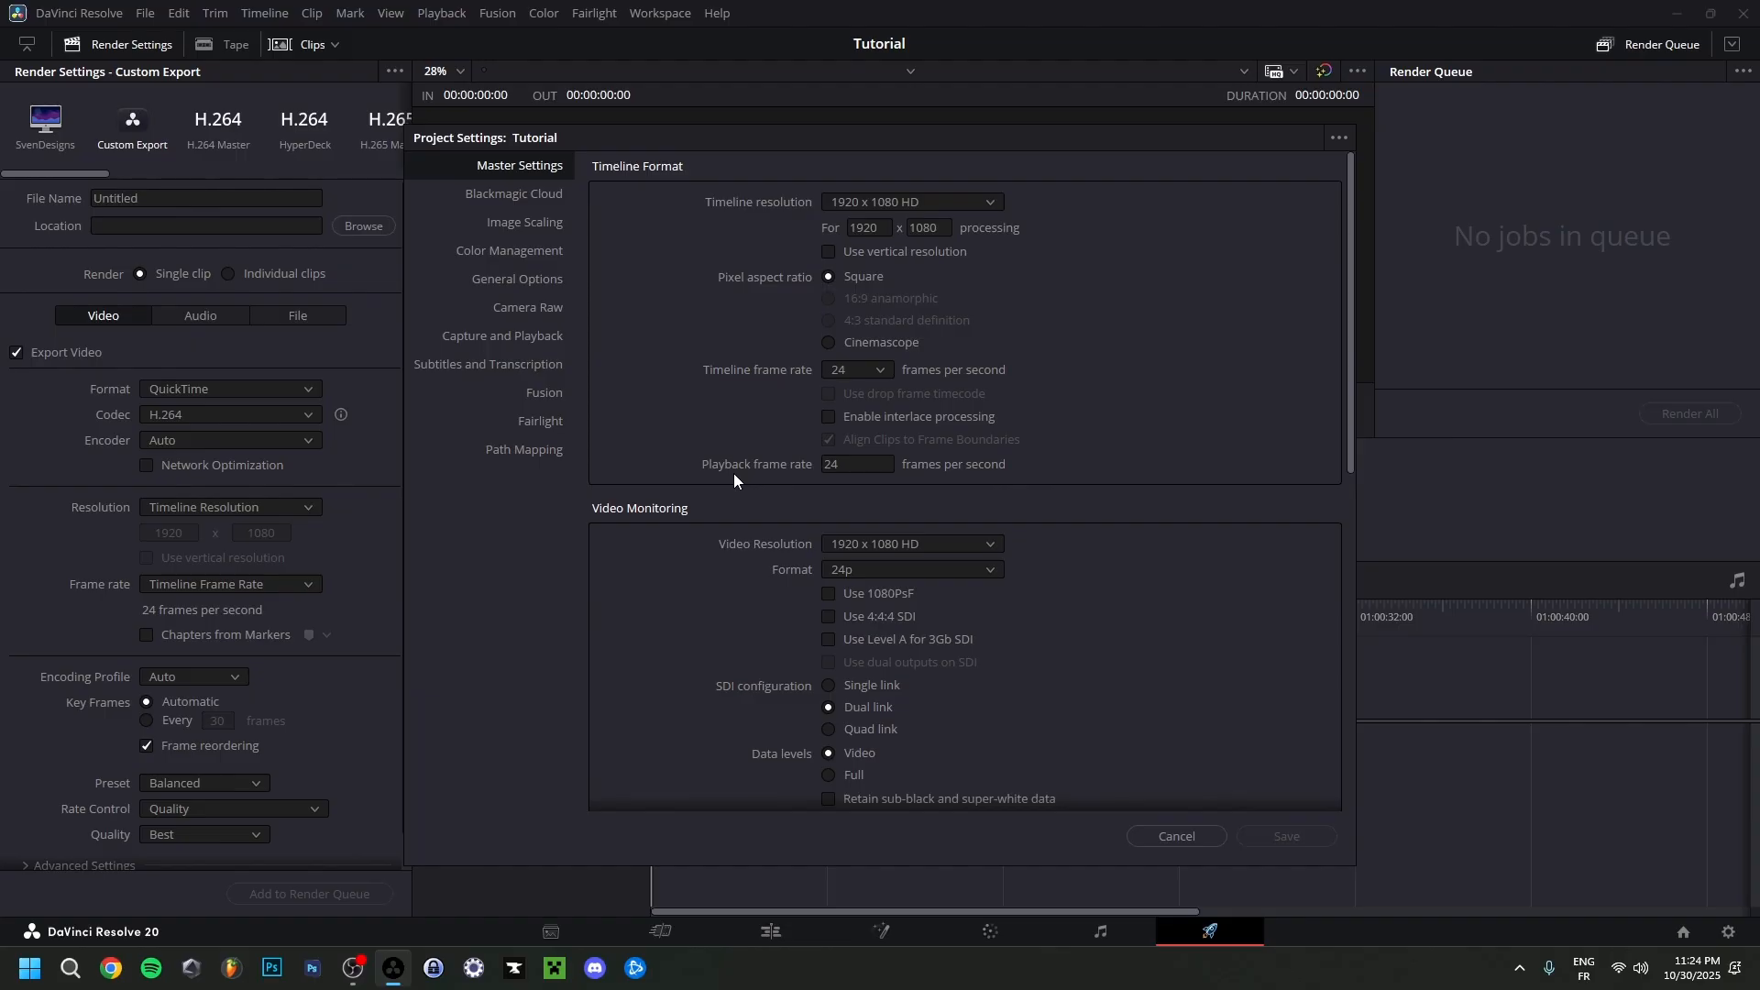
scroll(679, 530, down, 5)
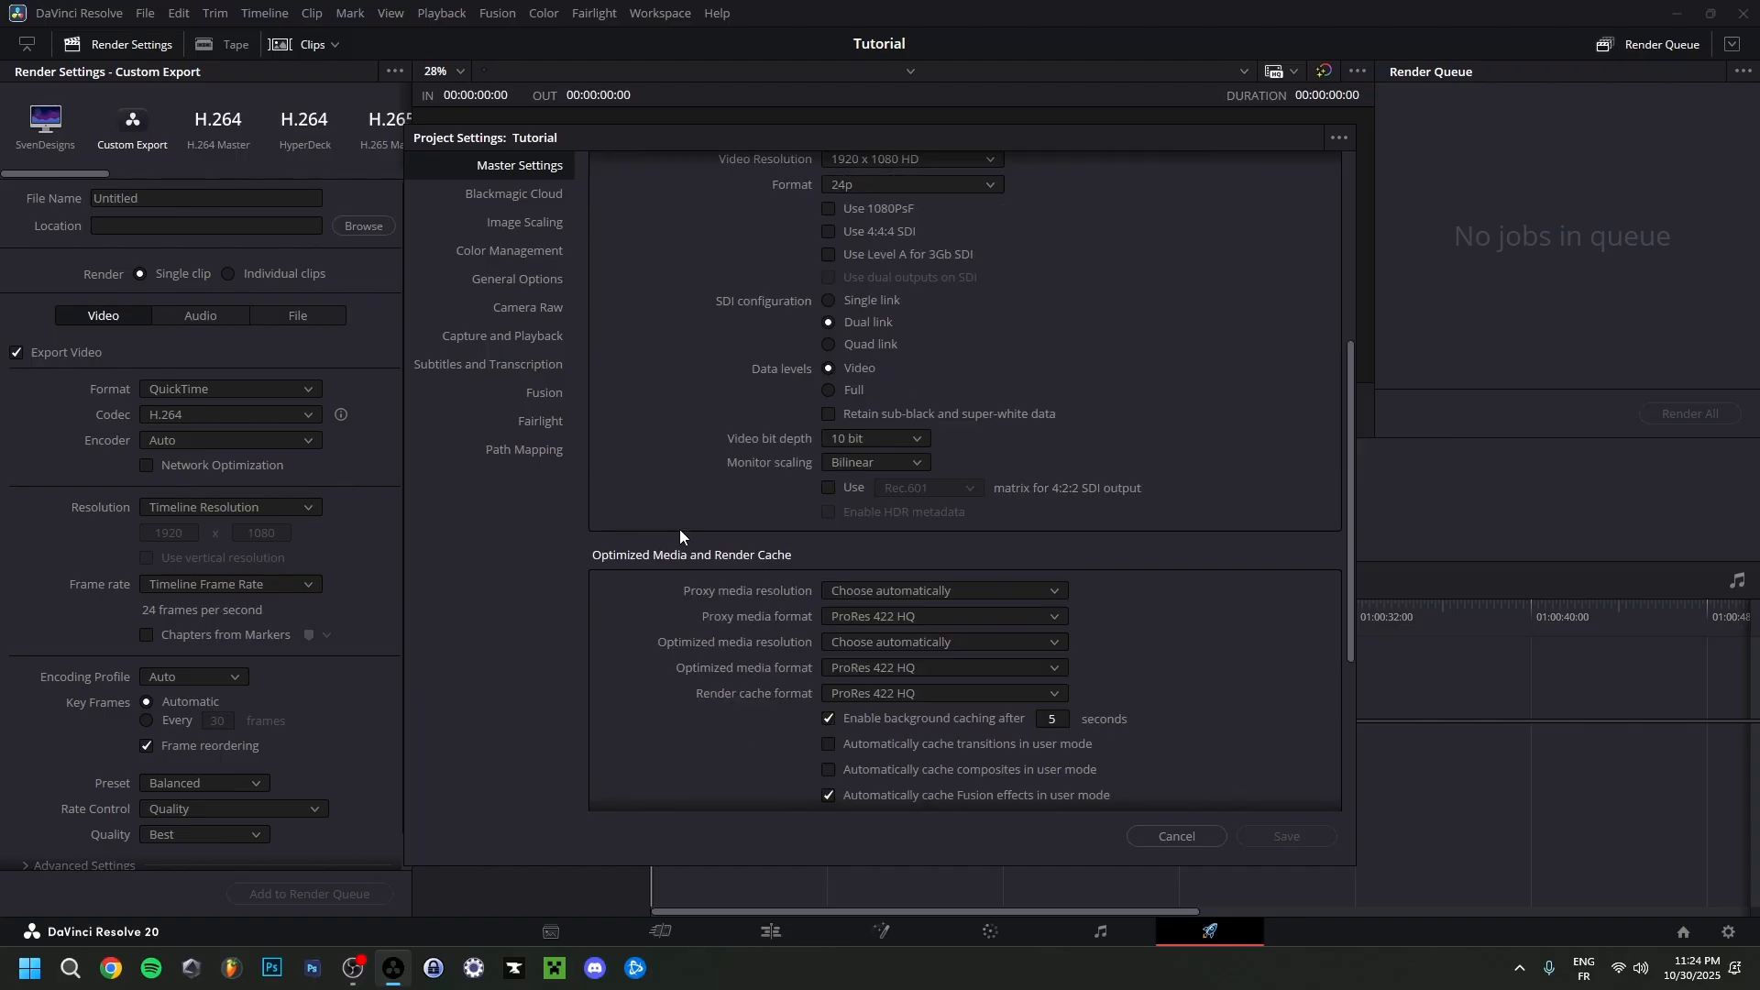
scroll(678, 525, up, 5)
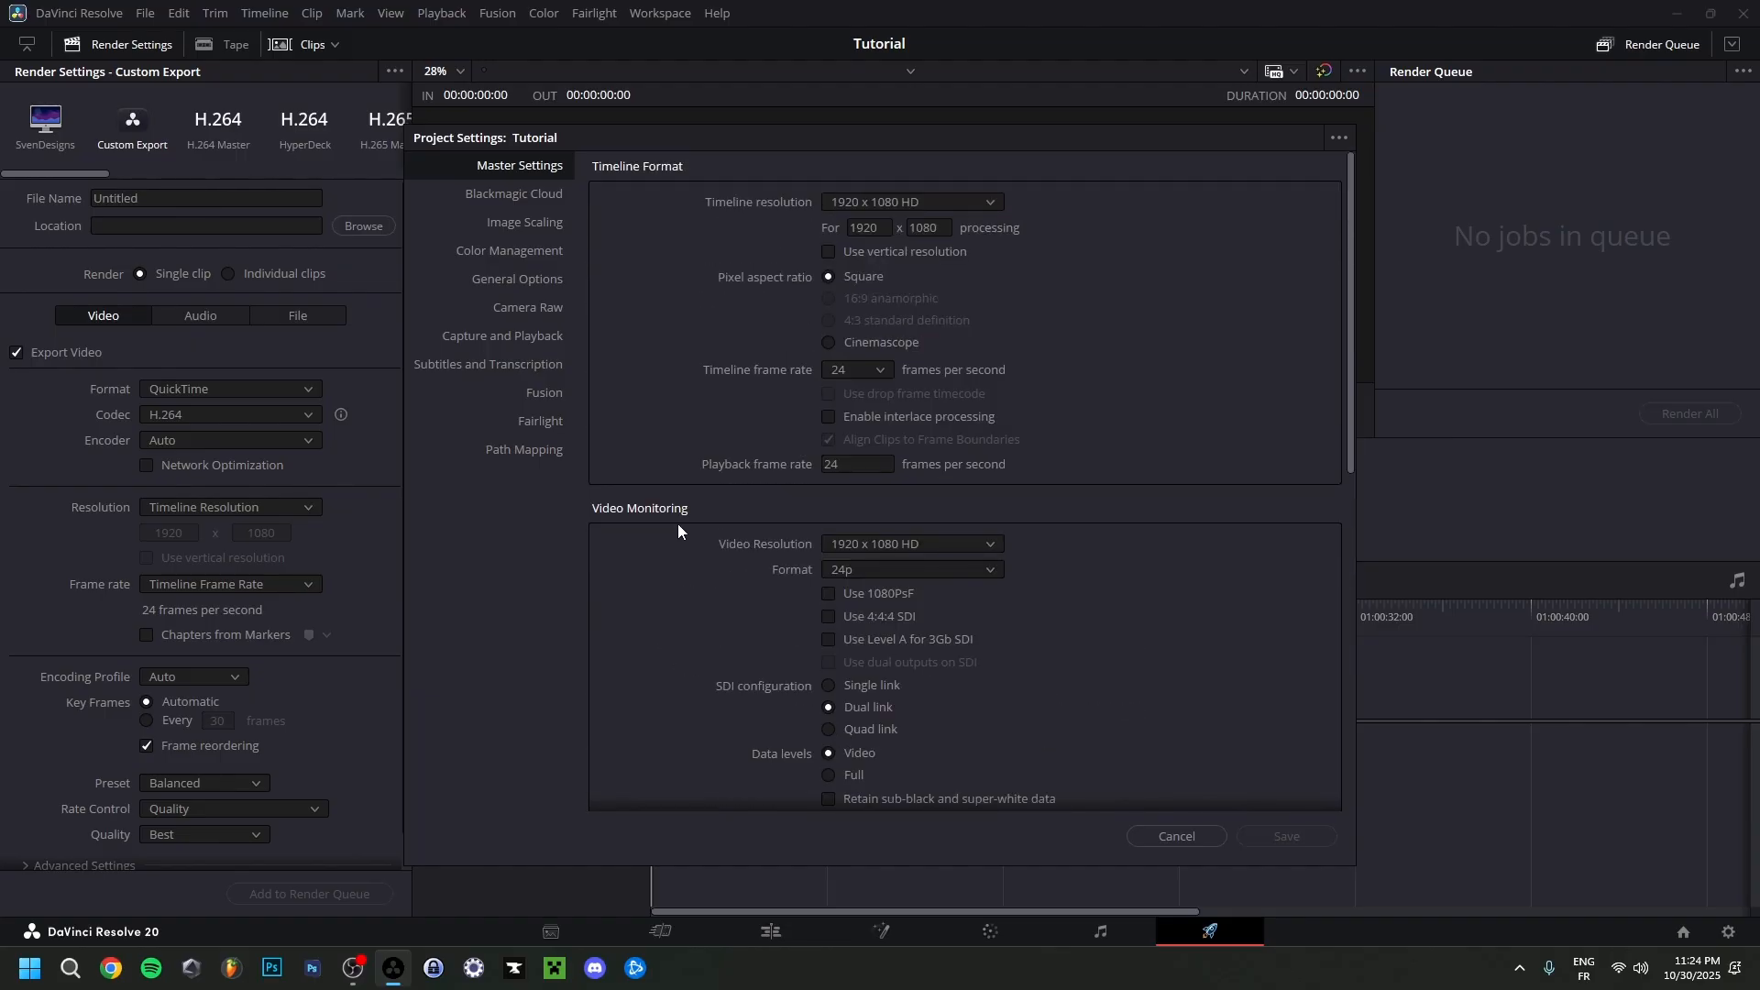
Review the Color Management and Fairlight settings, keep the audio sample rate at 48000, and leave the Project Settings without saving.
click(535, 253)
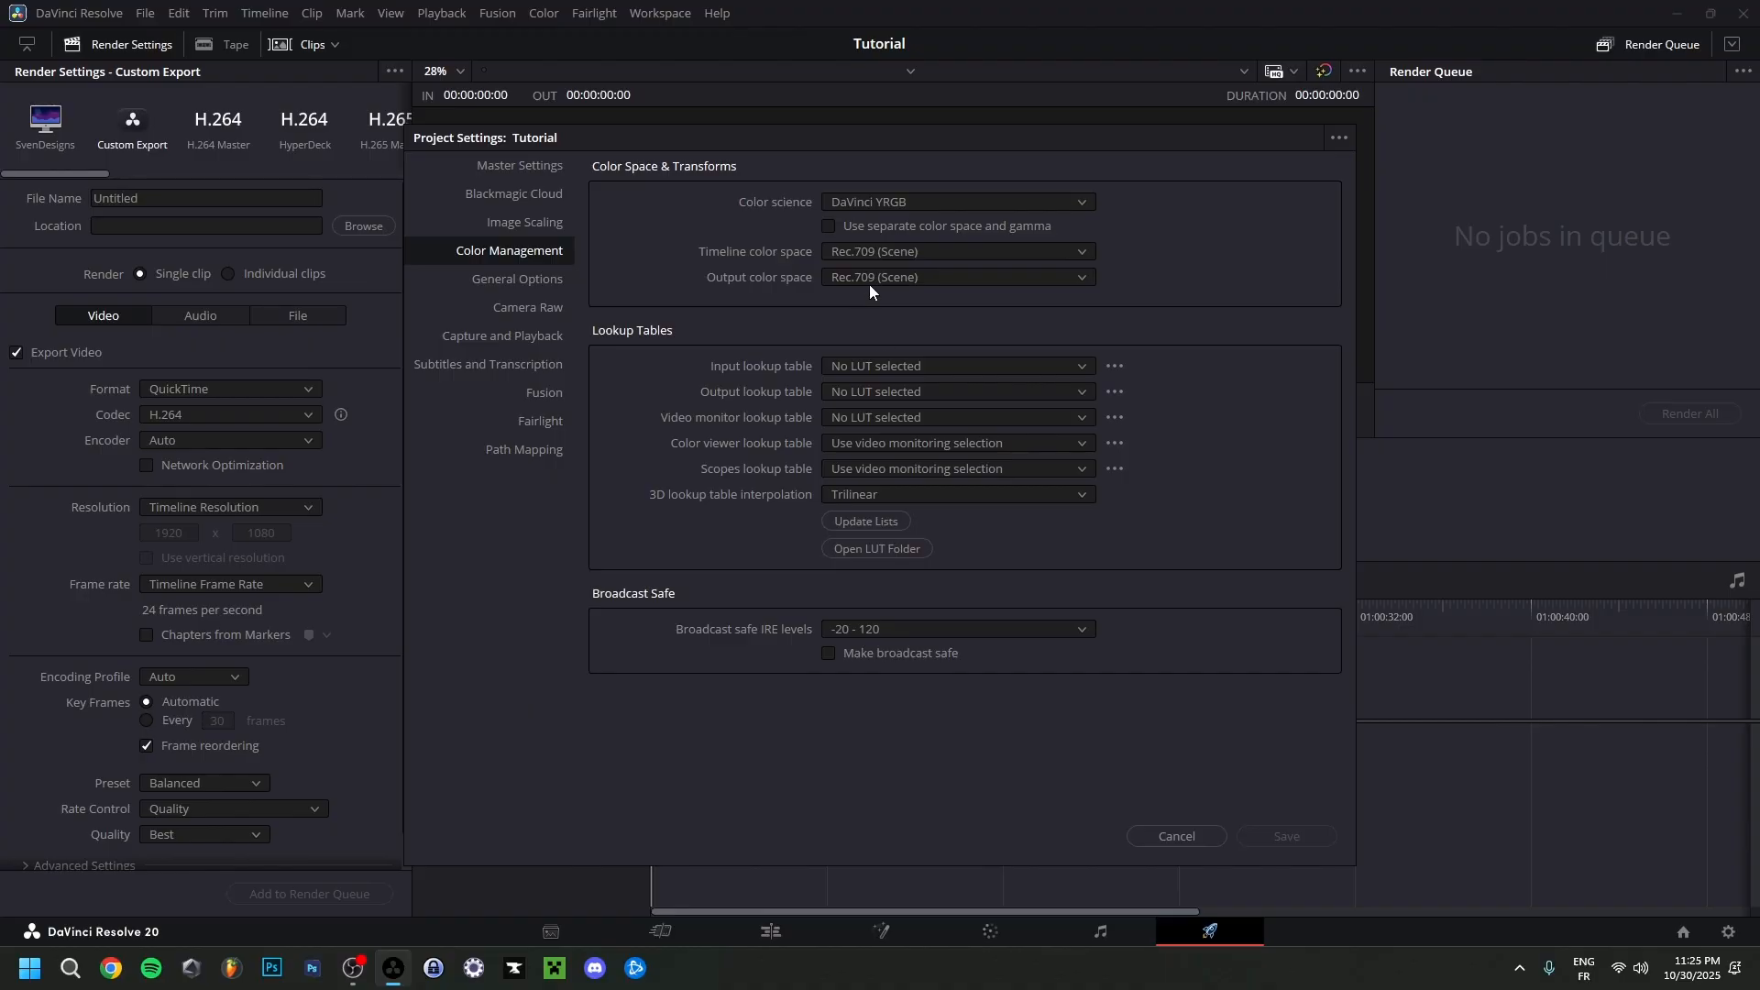
click(539, 424)
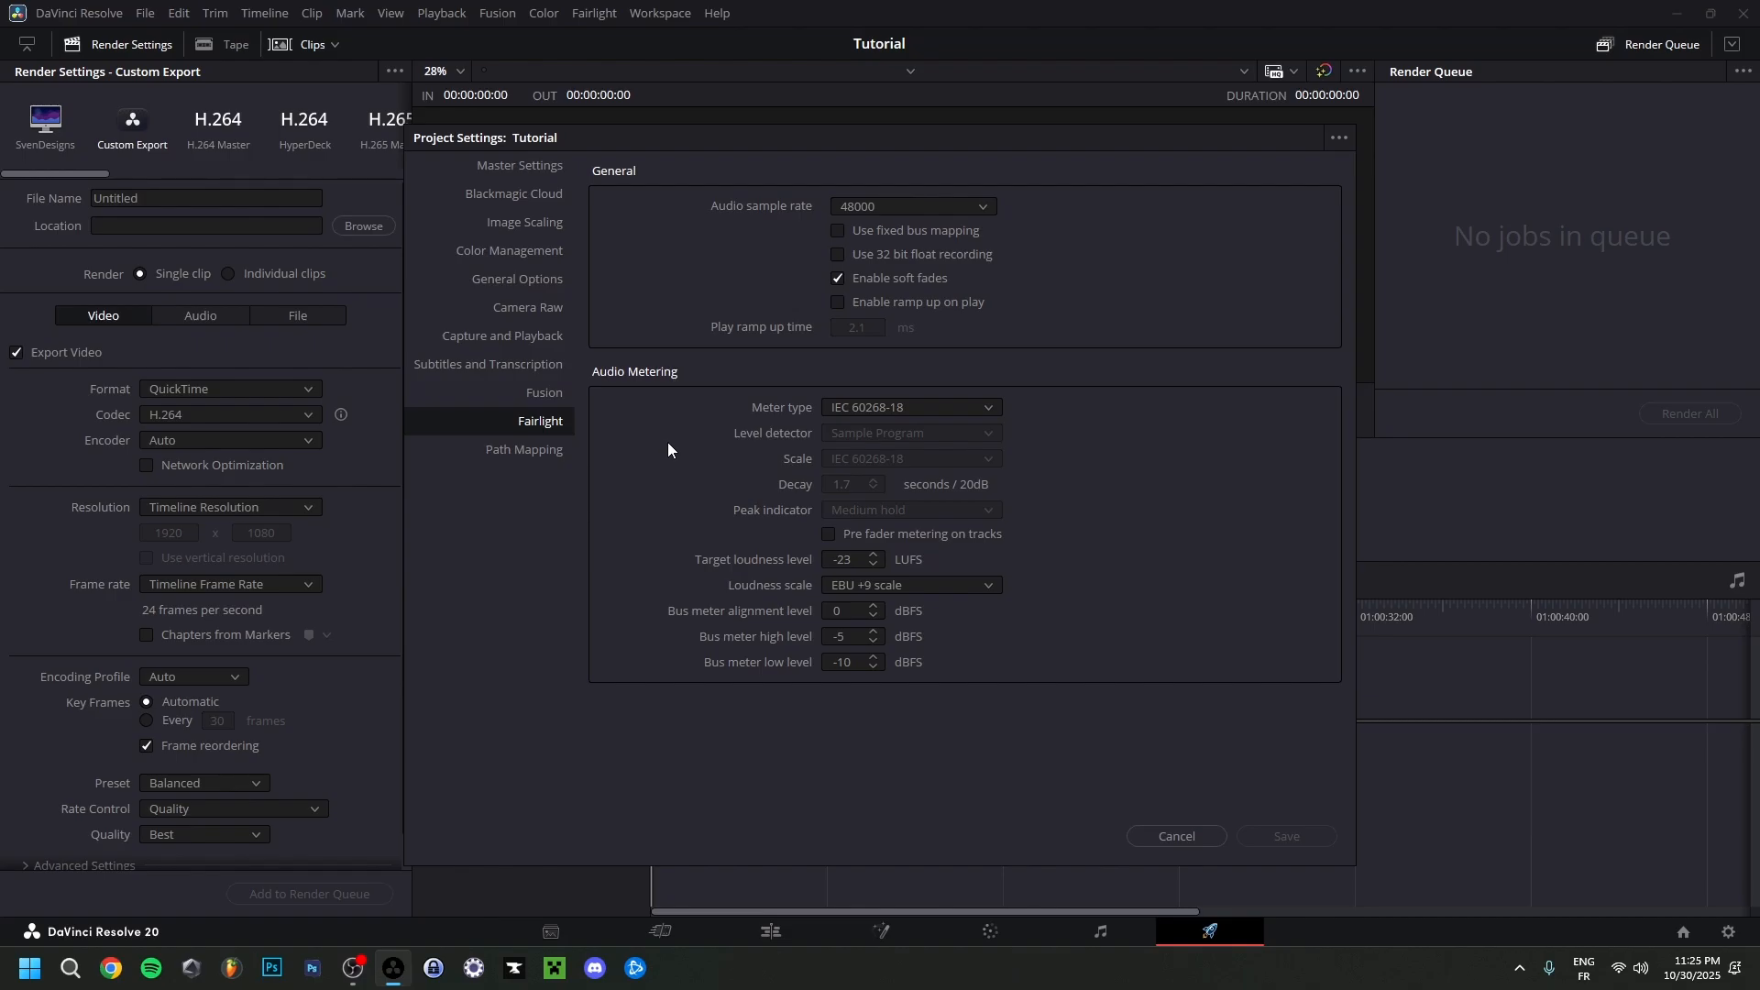
click(862, 209)
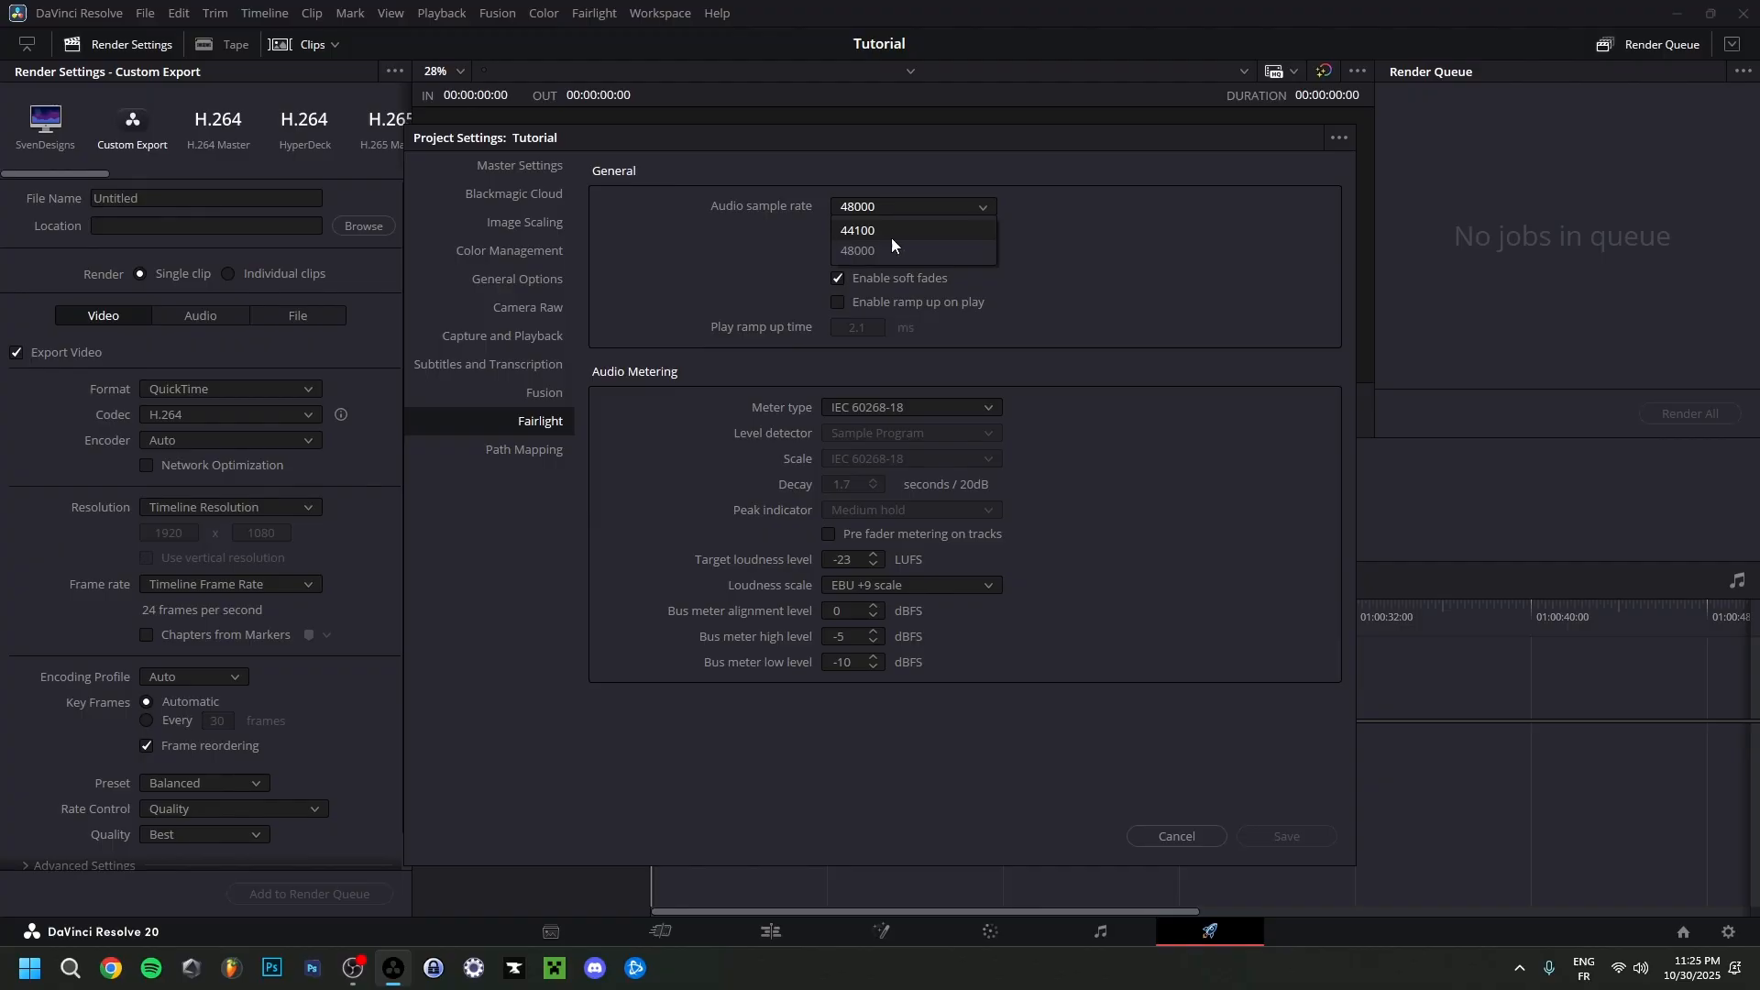
click(874, 255)
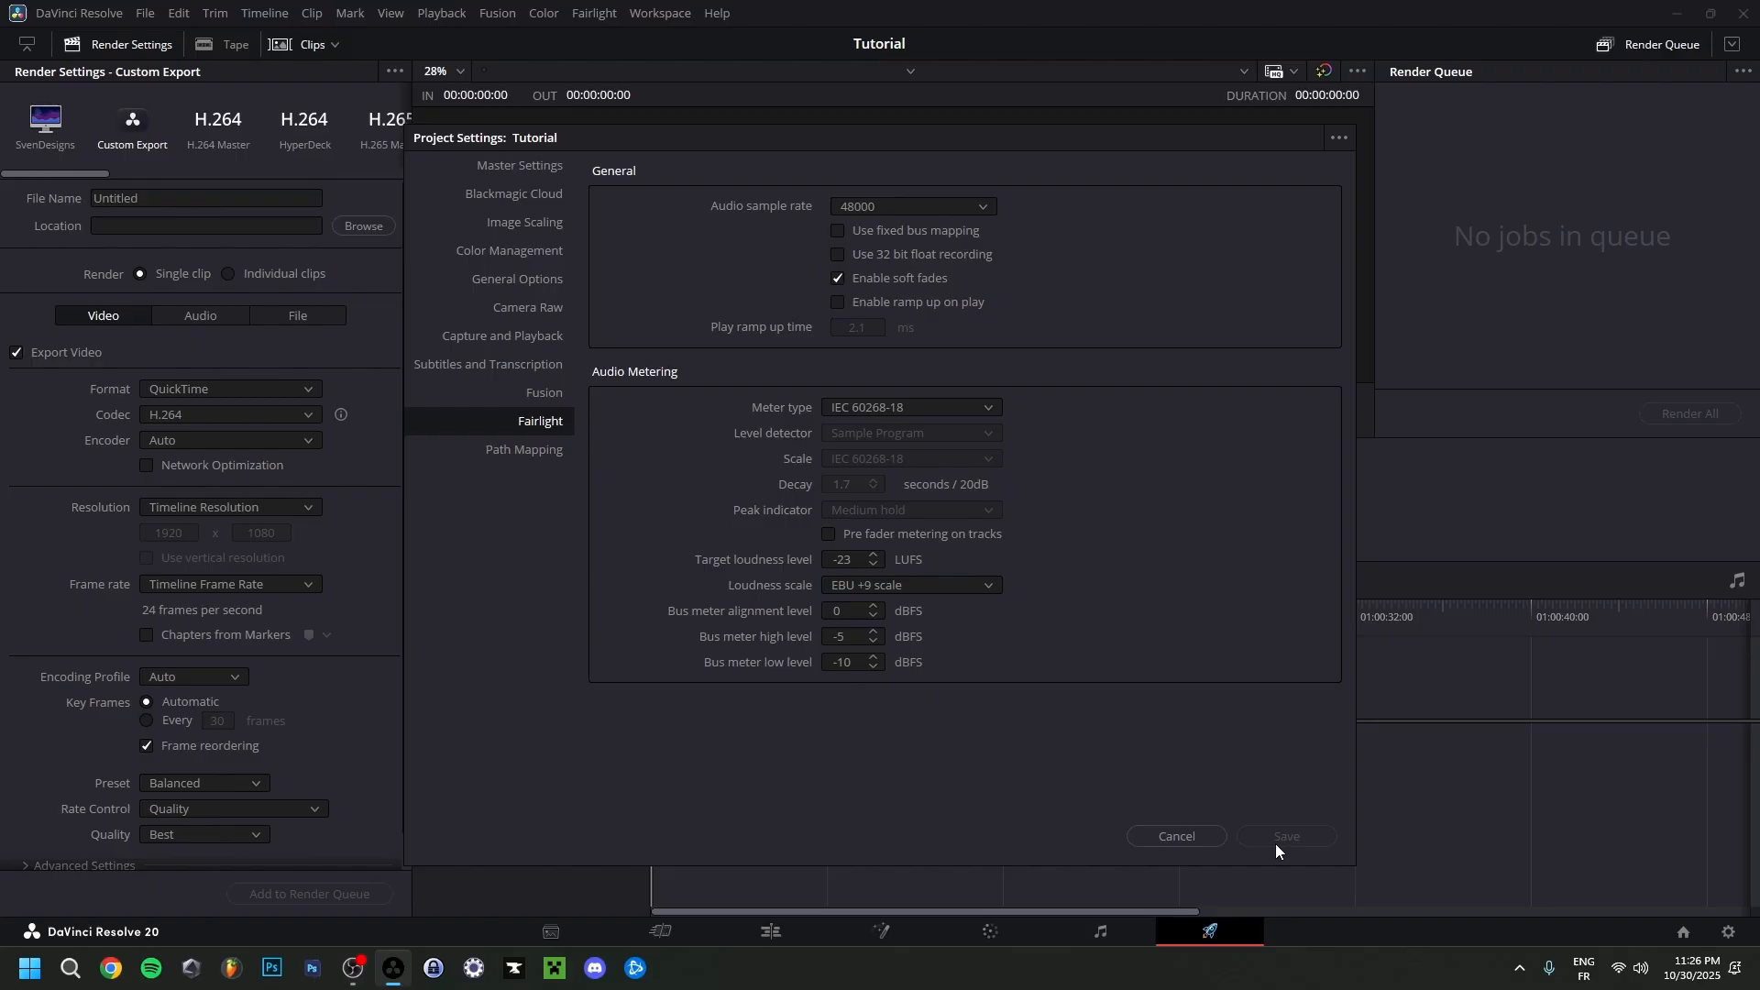
click(1208, 838)
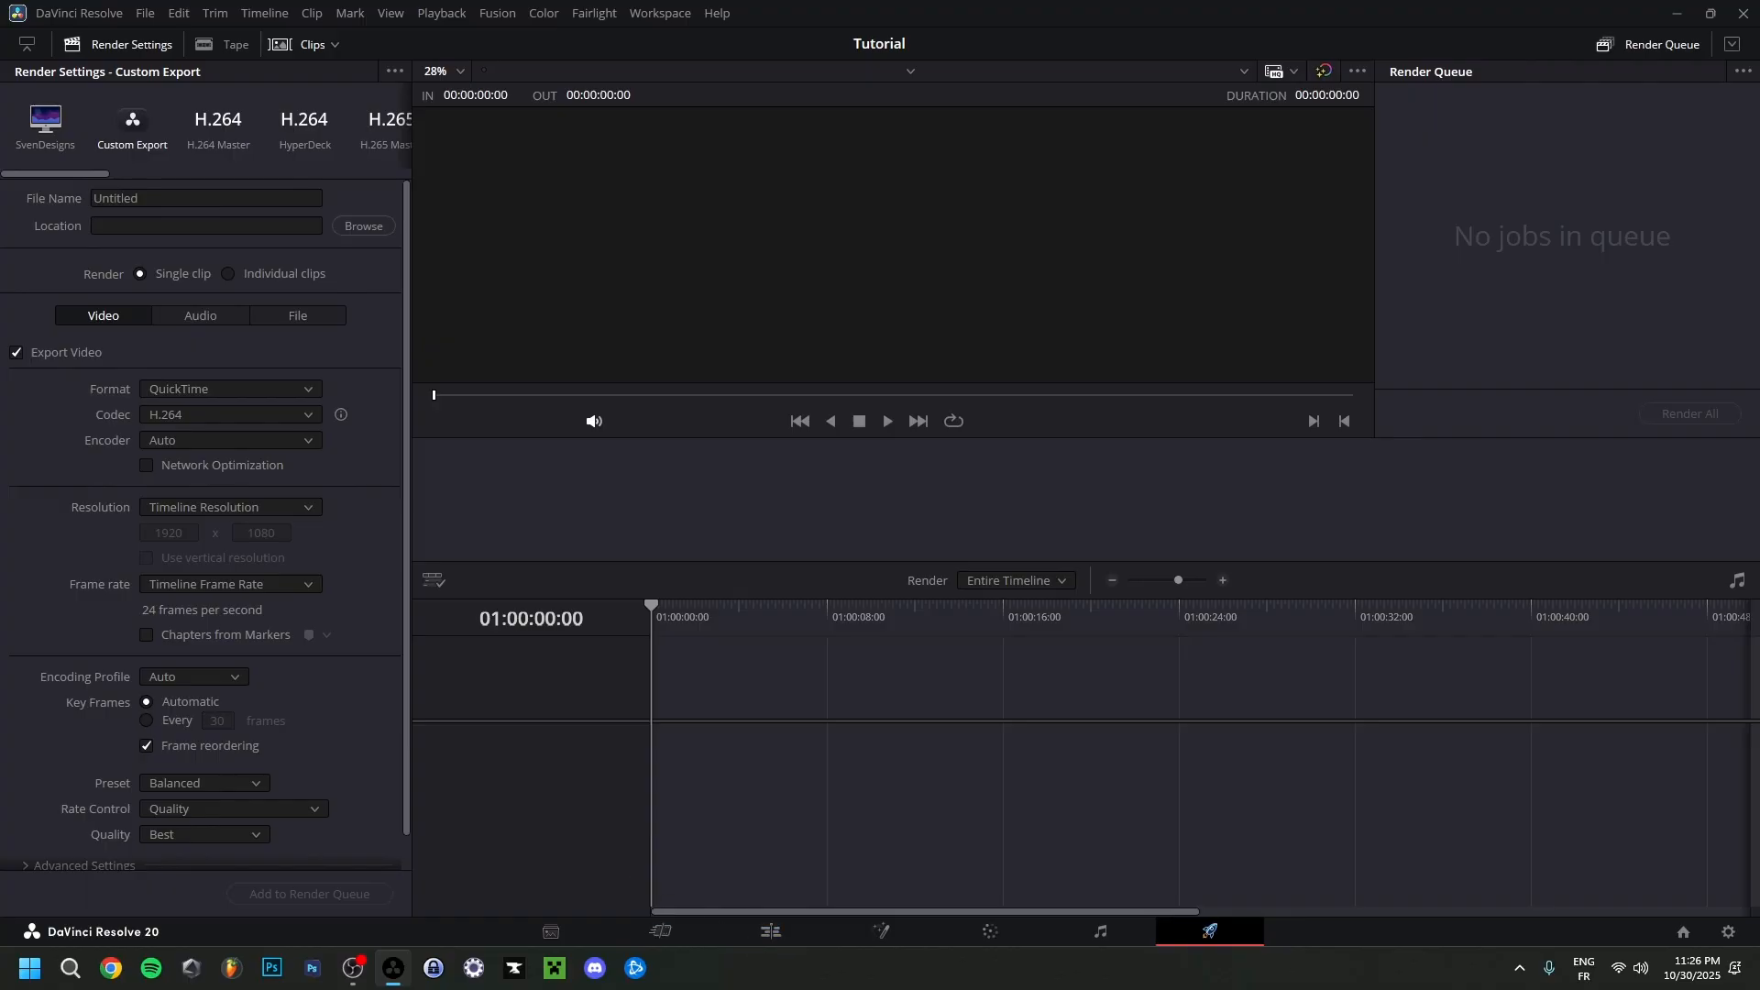
Switch to the Edit page of the Tutorial project.
click(736, 941)
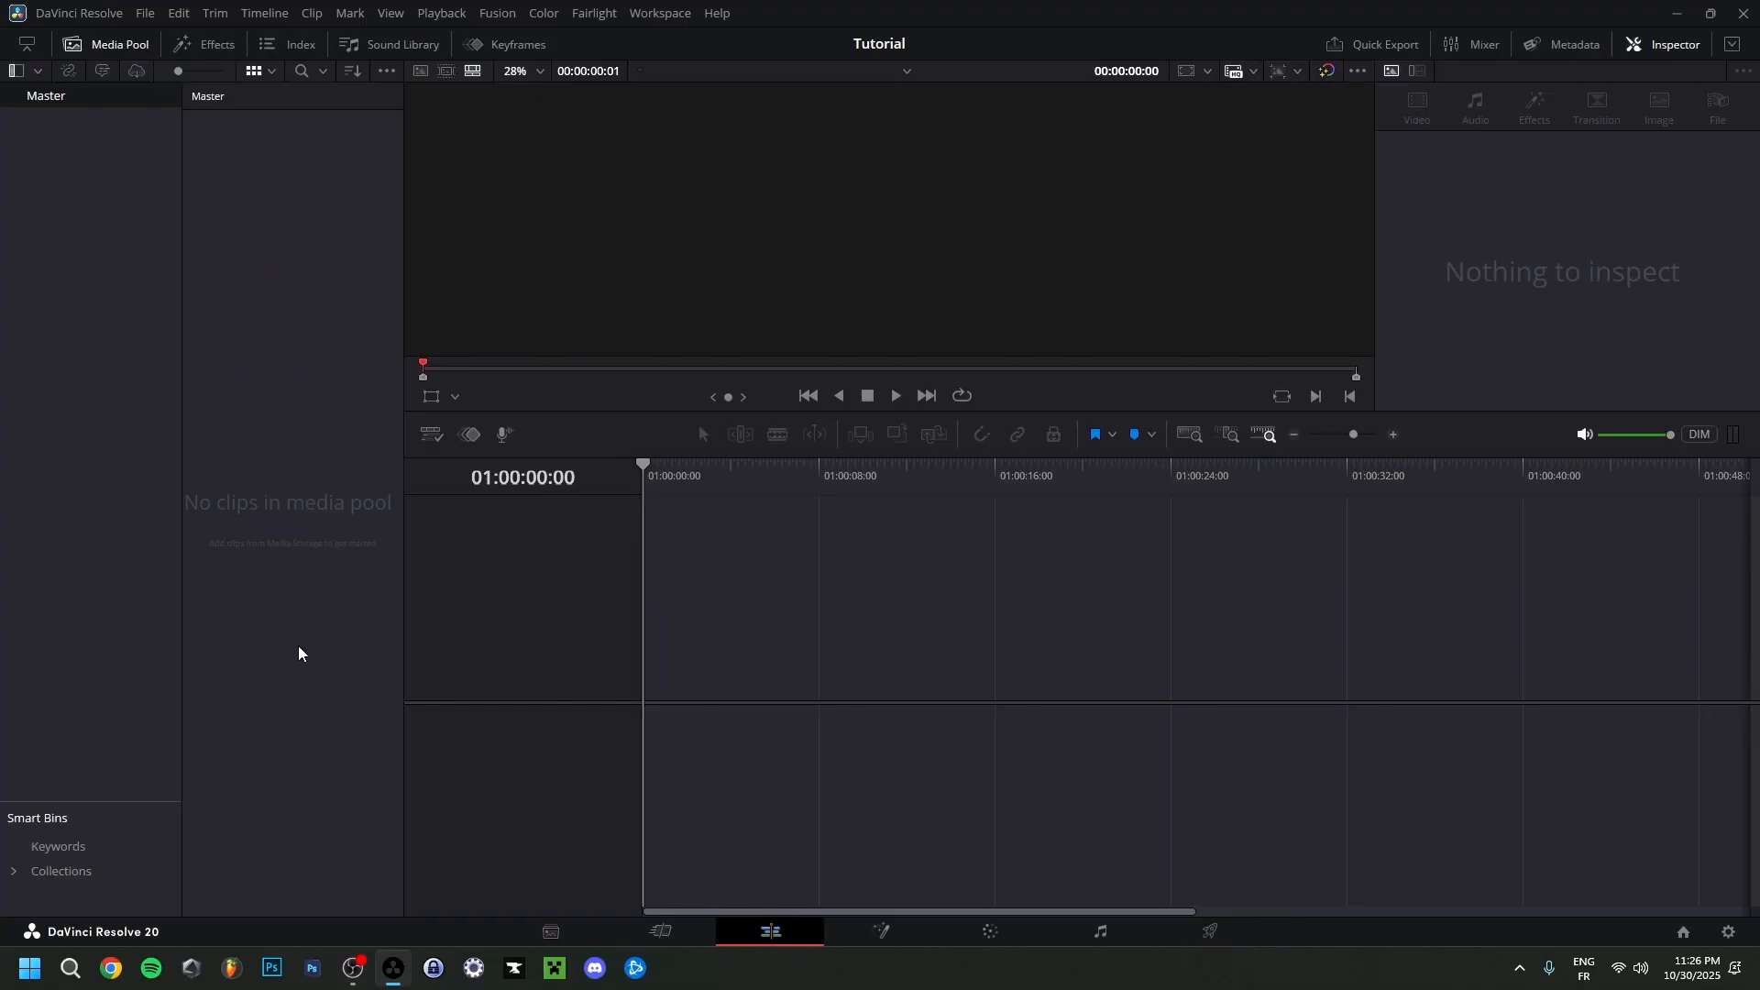
Import the Video 1 clip from the Items folder of Video 286 into the media pool.
right_click(289, 457)
click(360, 633)
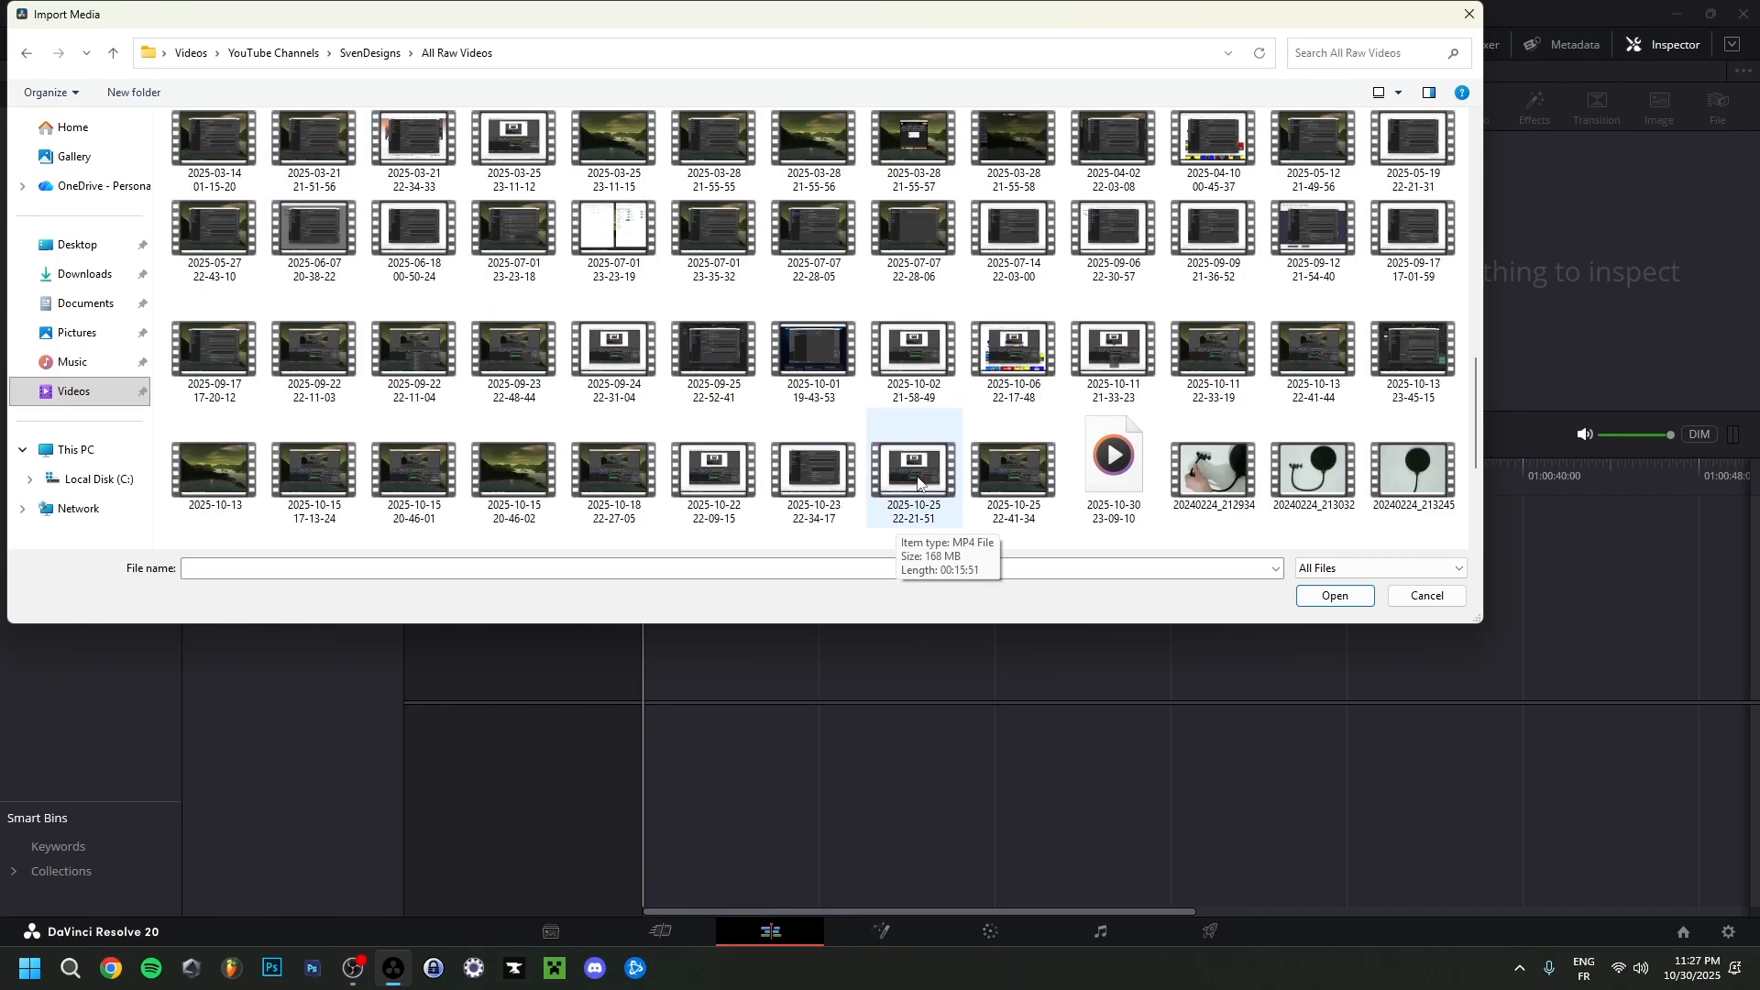
double_click(917, 483)
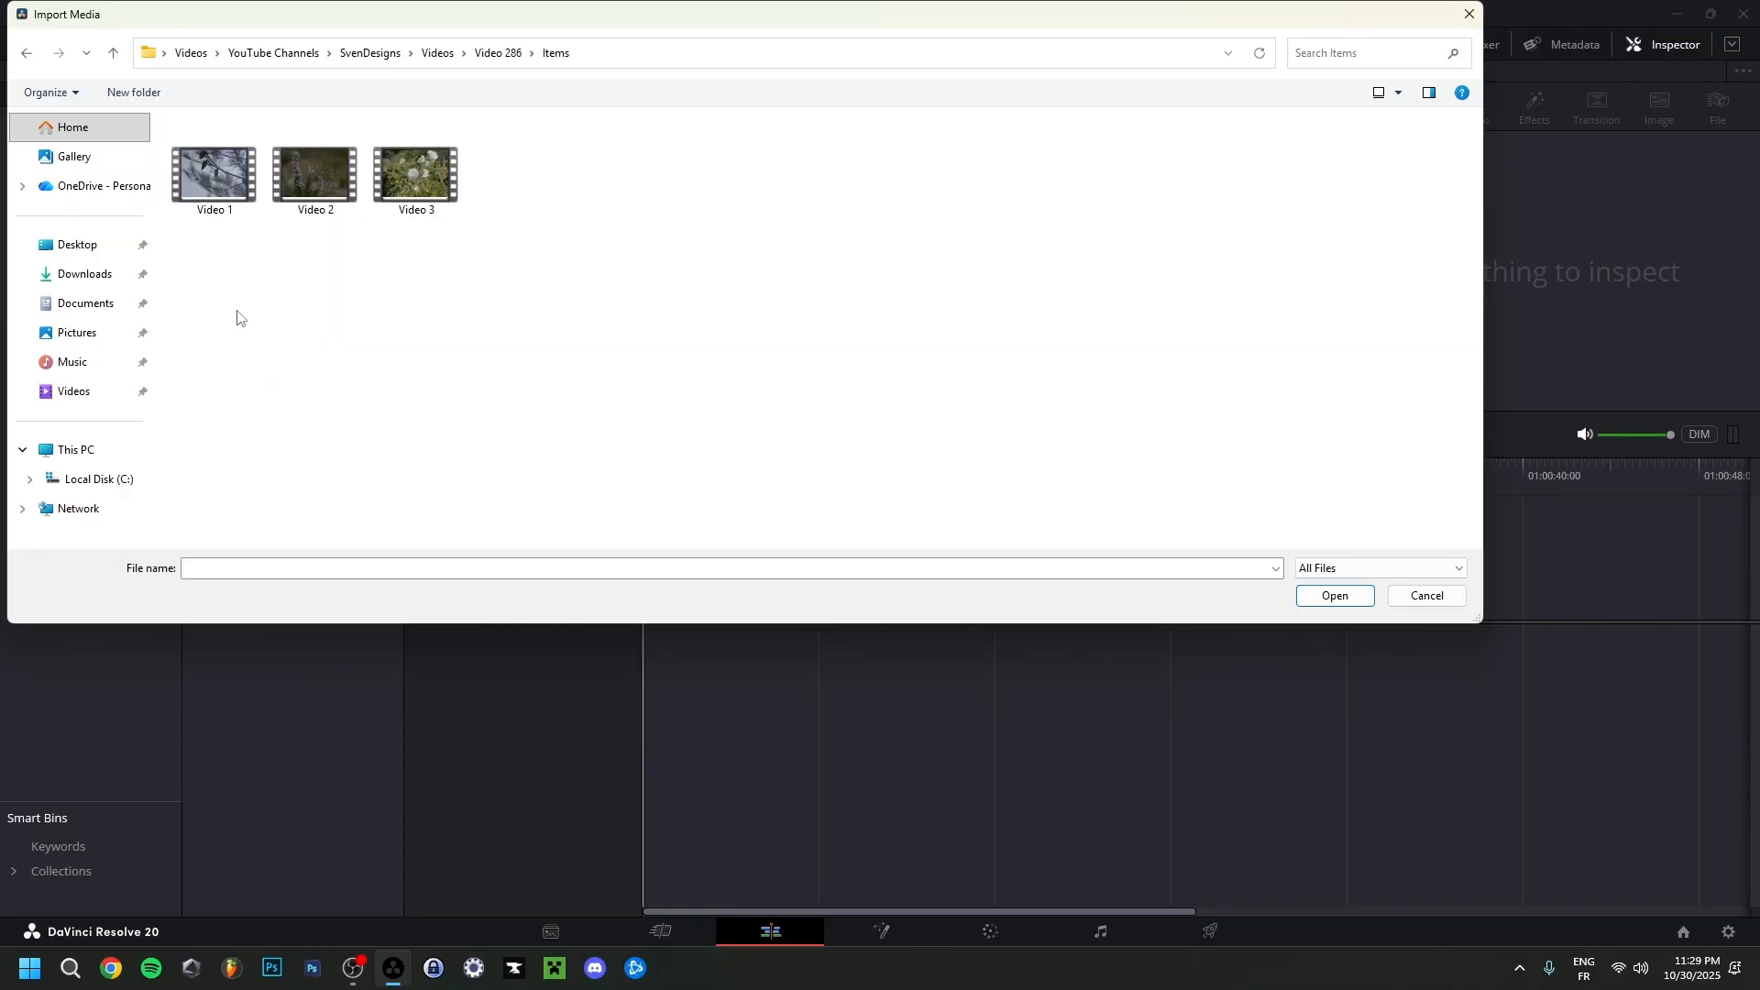
double_click(201, 183)
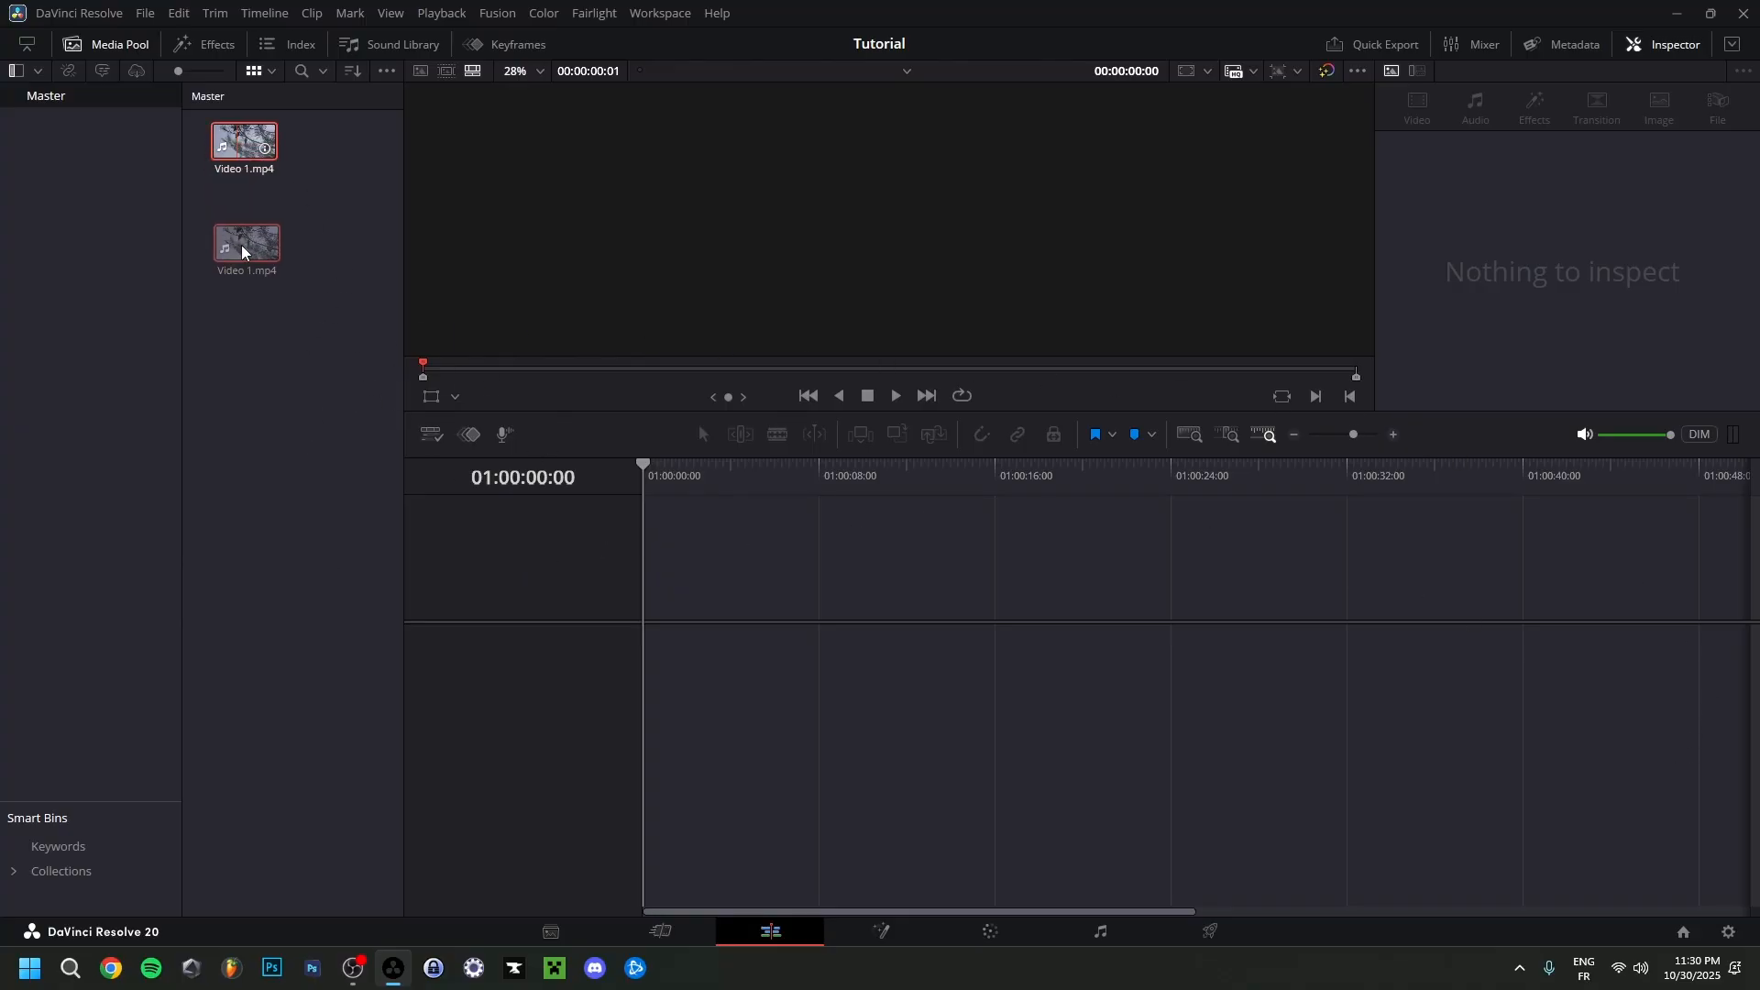
Place Video 1.mp4 at the start of a new timeline, play part of it, and return the playhead to the beginning.
drag(285, 424, 653, 646)
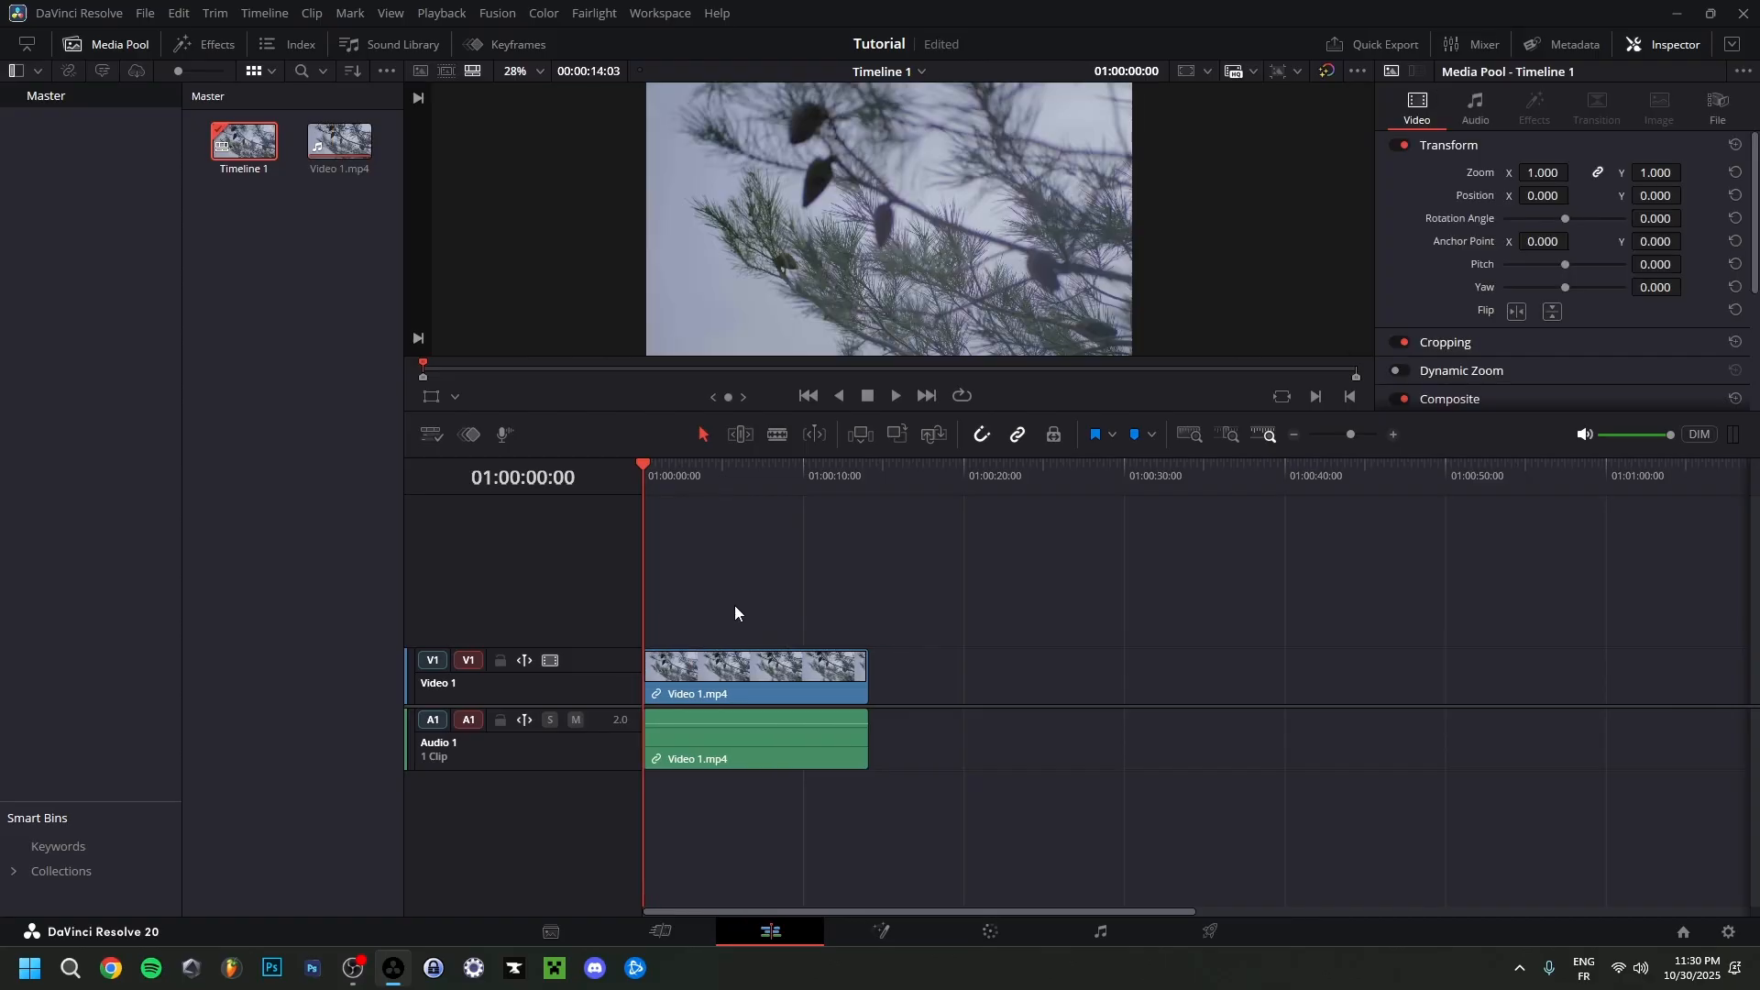
key(space)
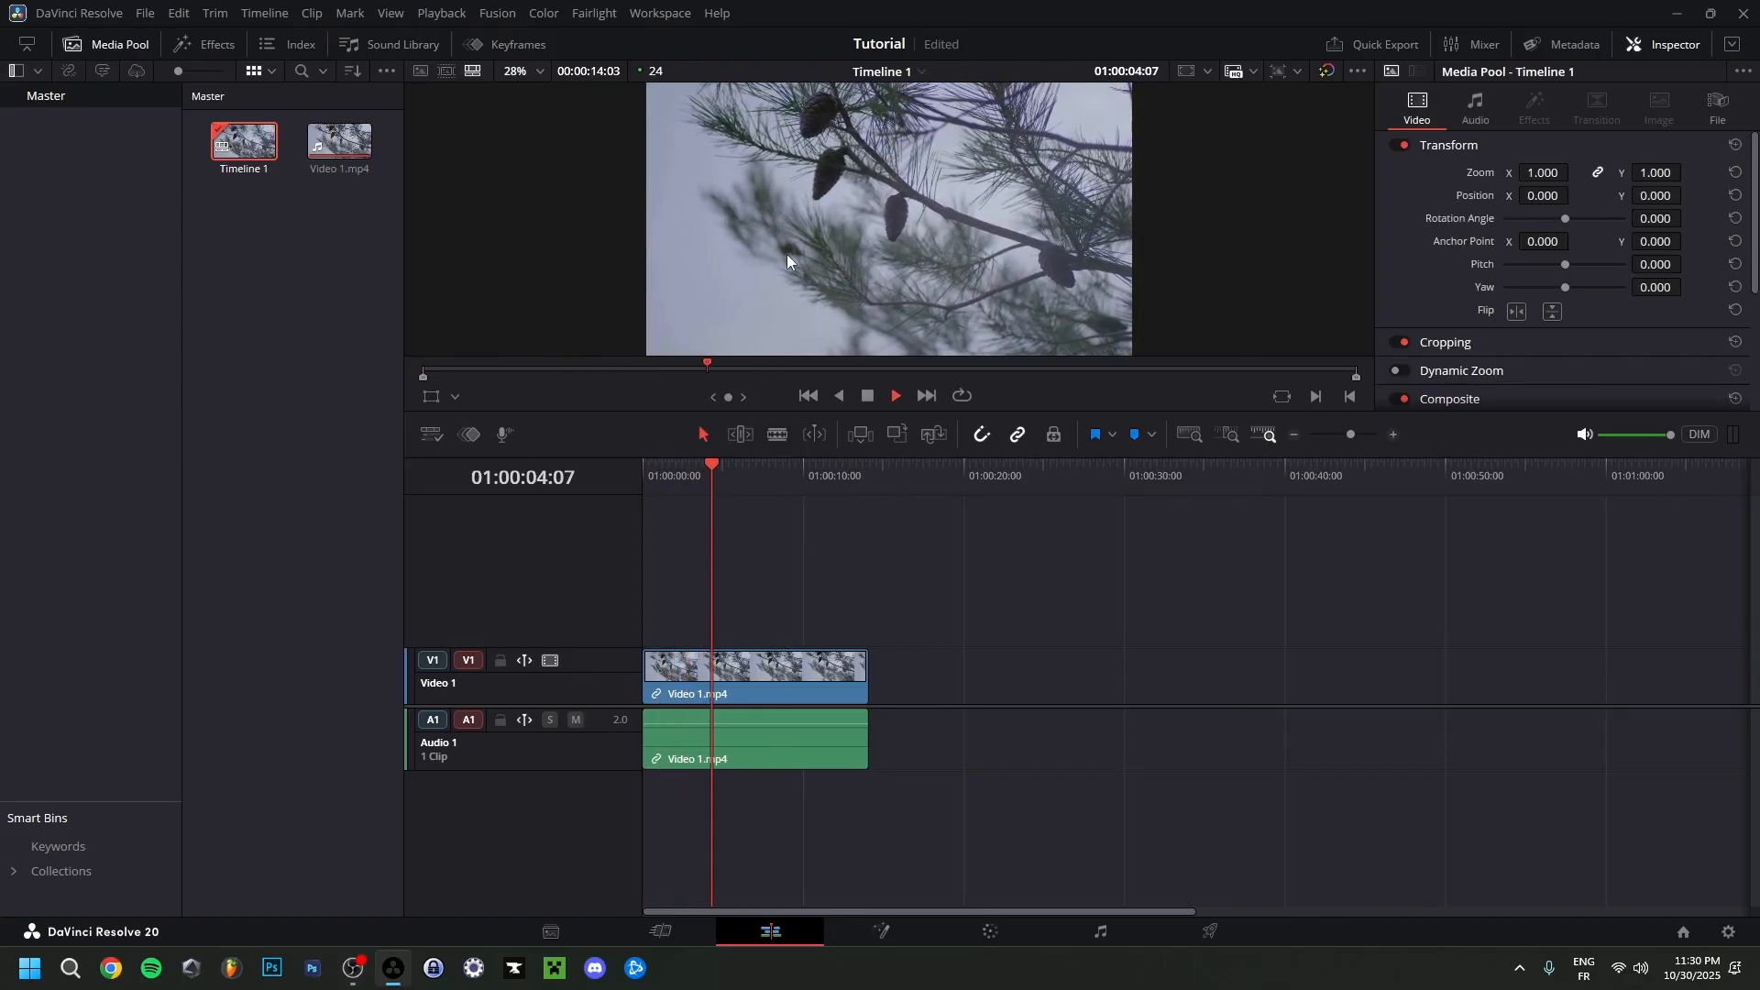
key(space)
key(Home)
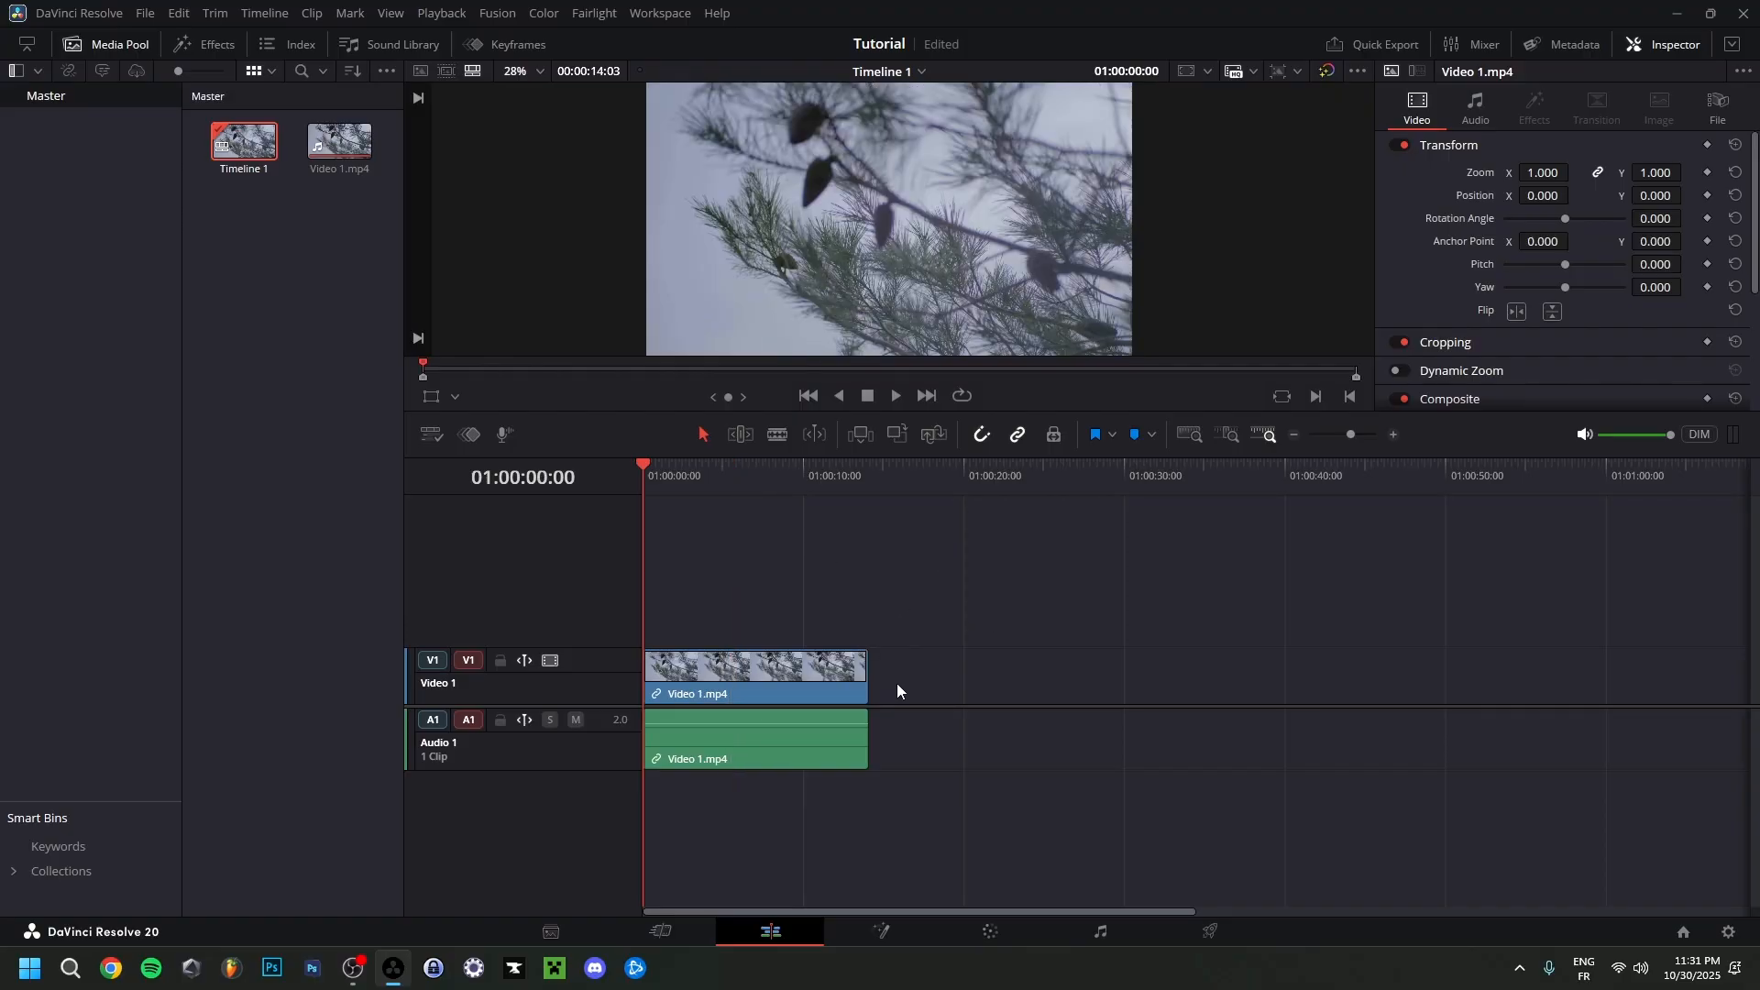
Hide the Inspector, enable Dual Viewer Mode, and load Video 1.mp4 into the source viewer.
click(1663, 47)
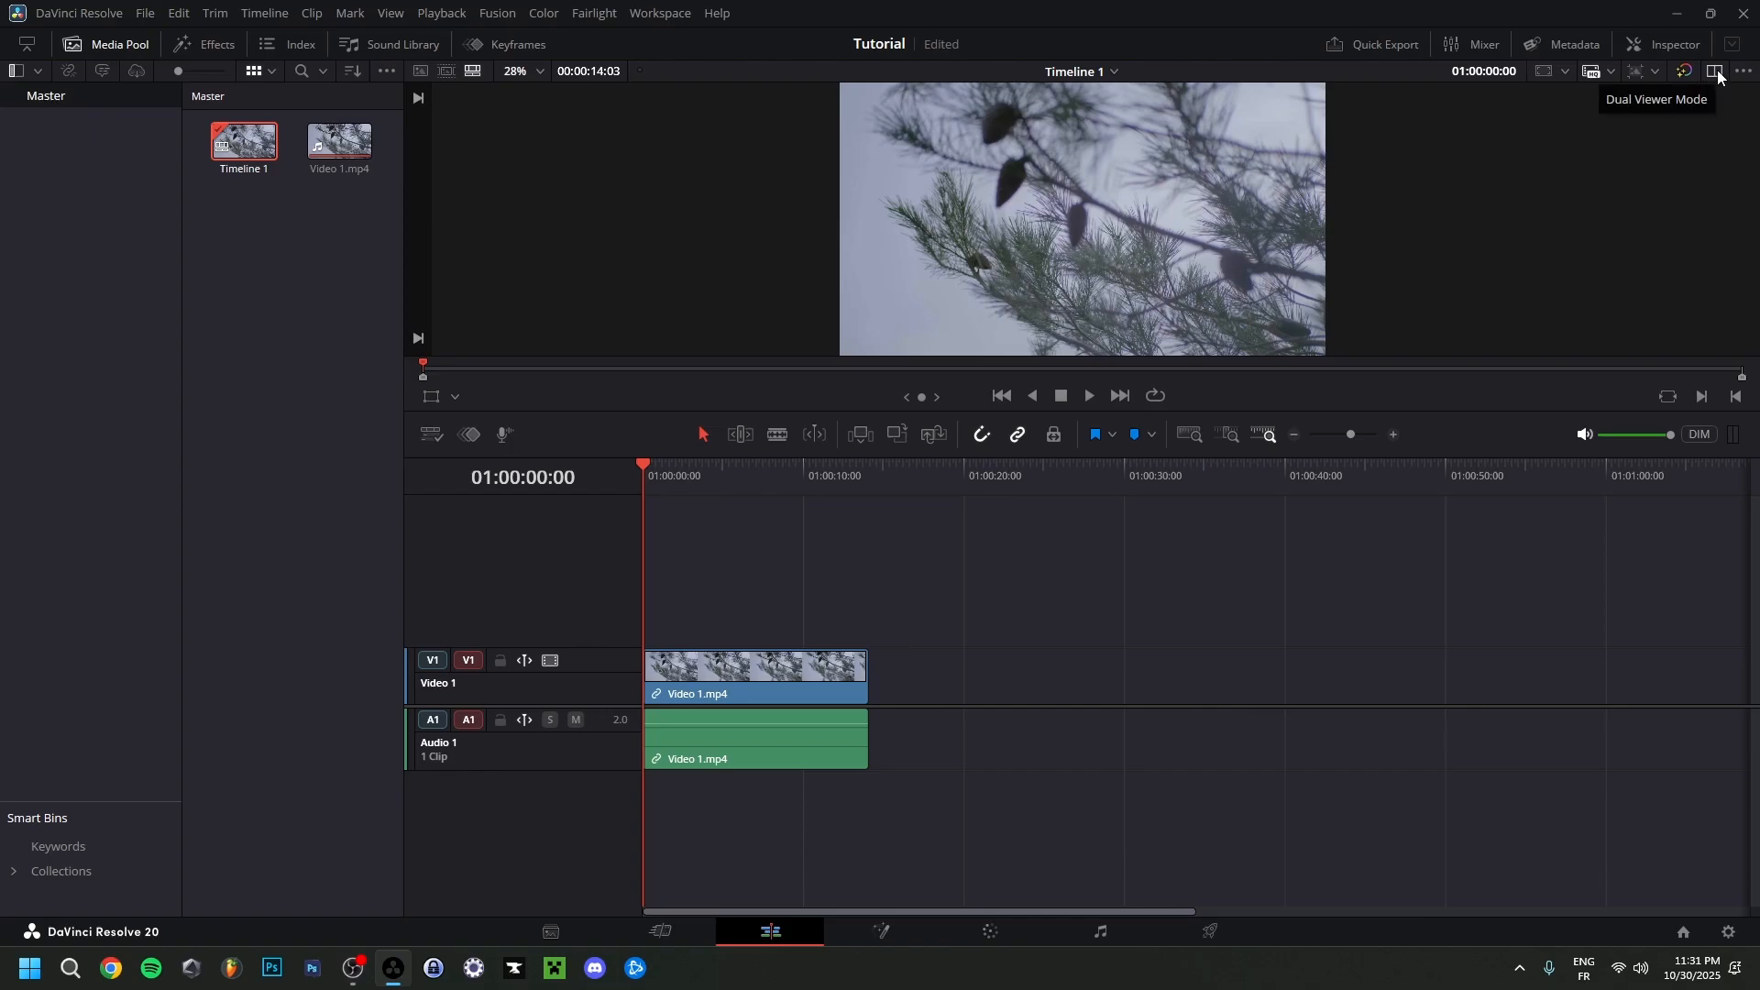
click(1716, 73)
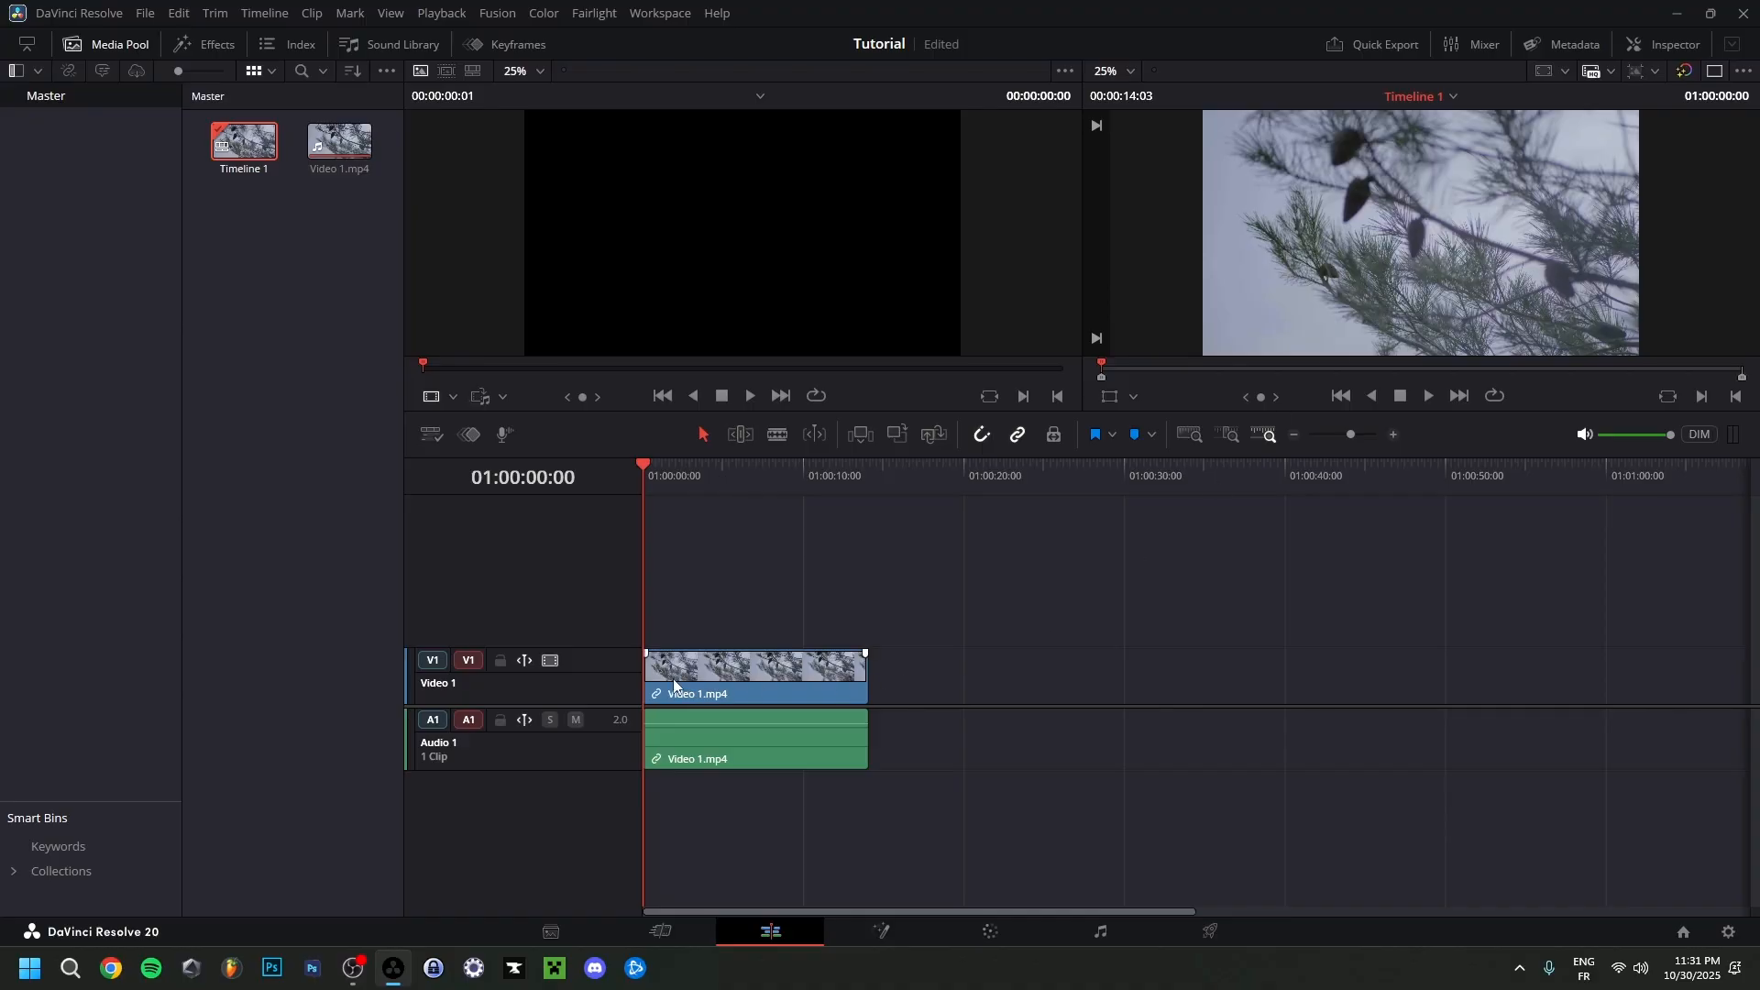
drag(329, 149, 673, 207)
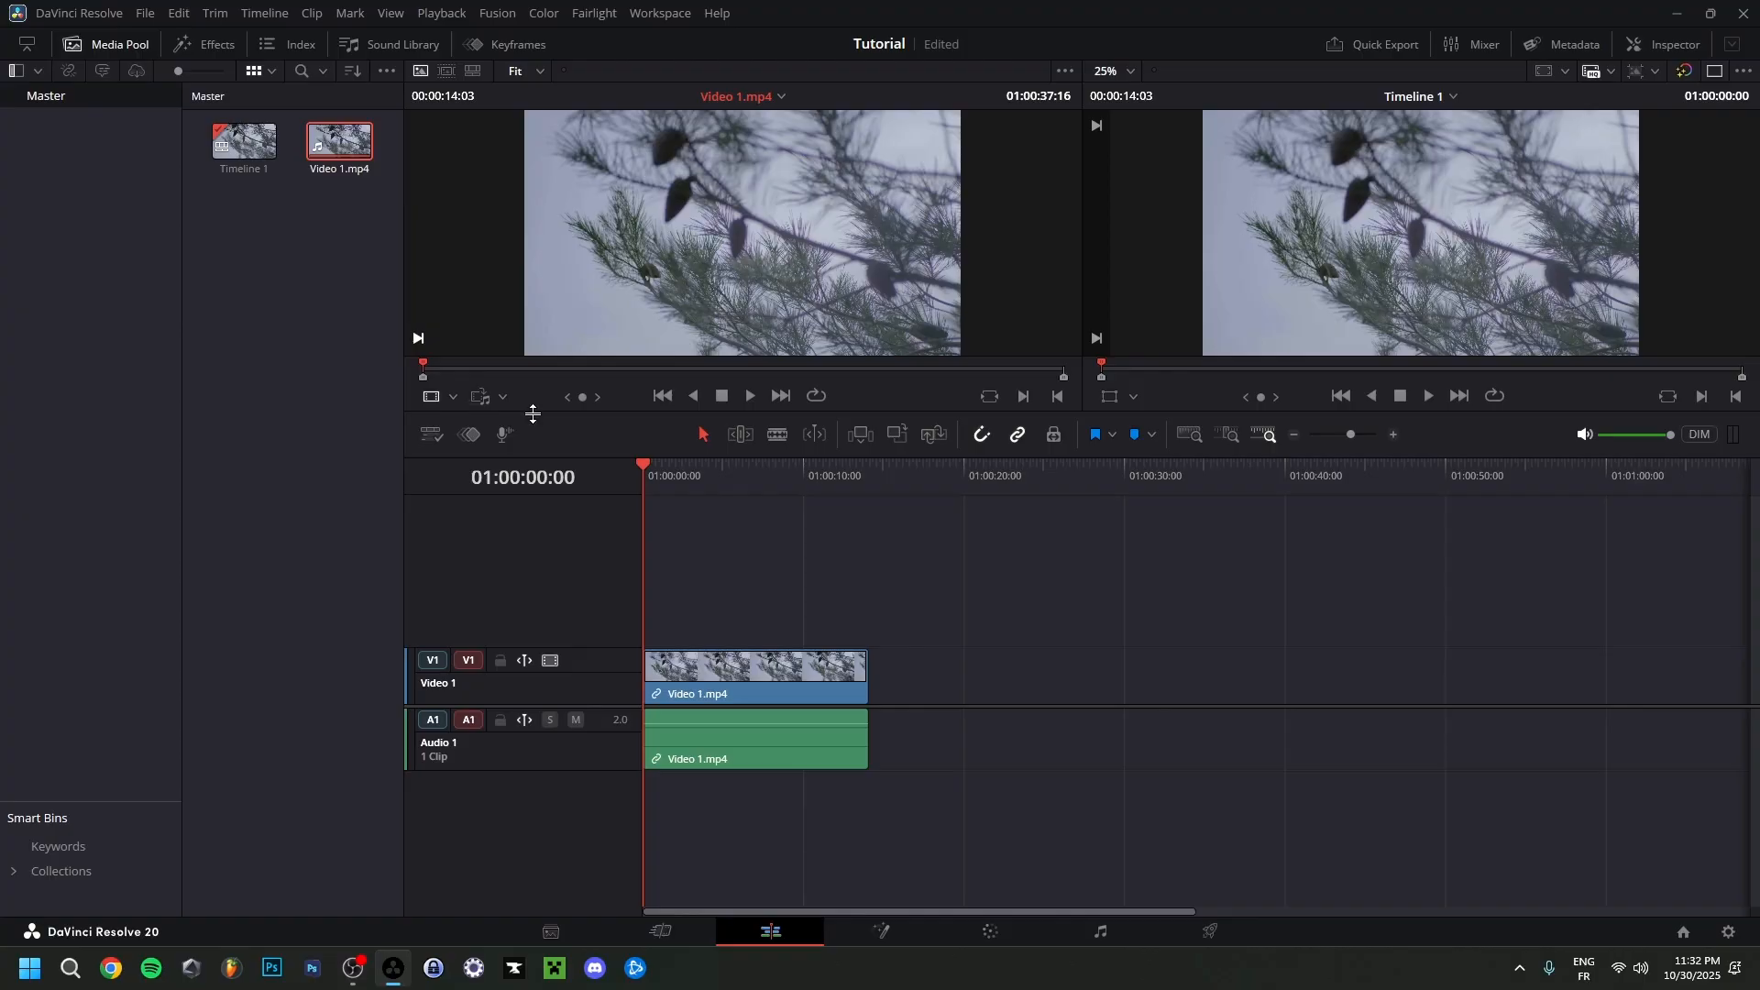
Mark the source clip's in point at about 01:00:40:14 and its out point at about 01:00:42:05.
drag(514, 370, 574, 385)
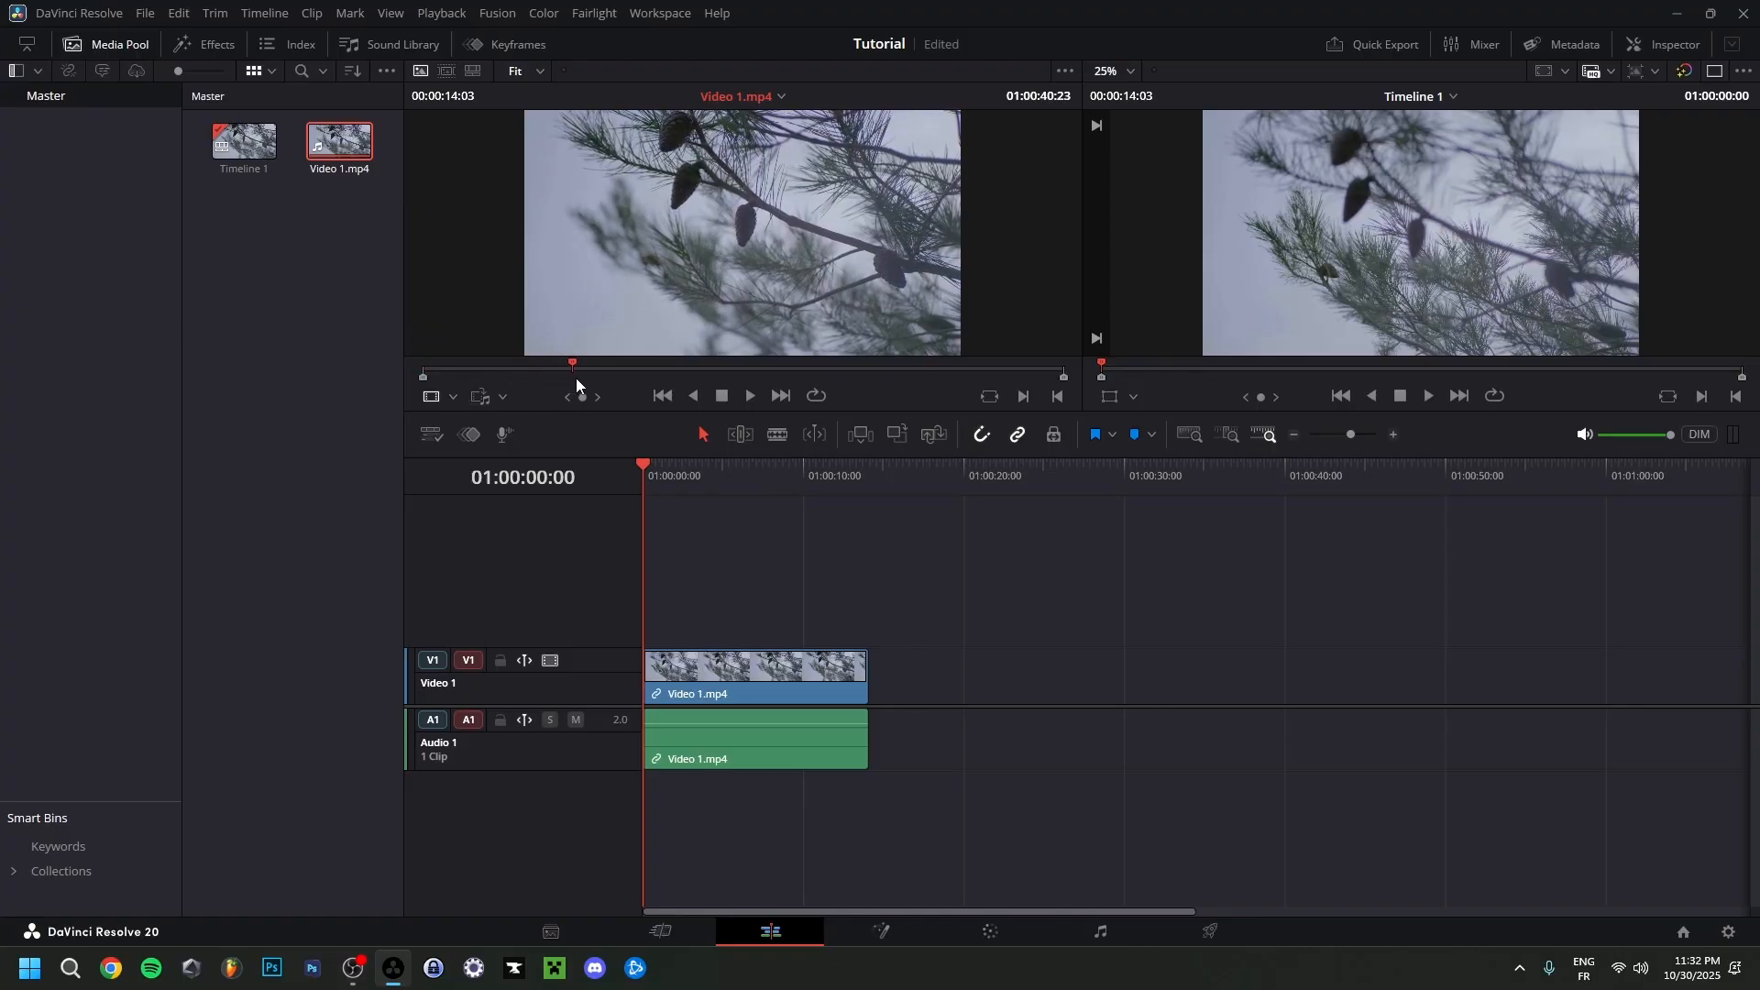
right_click(561, 368)
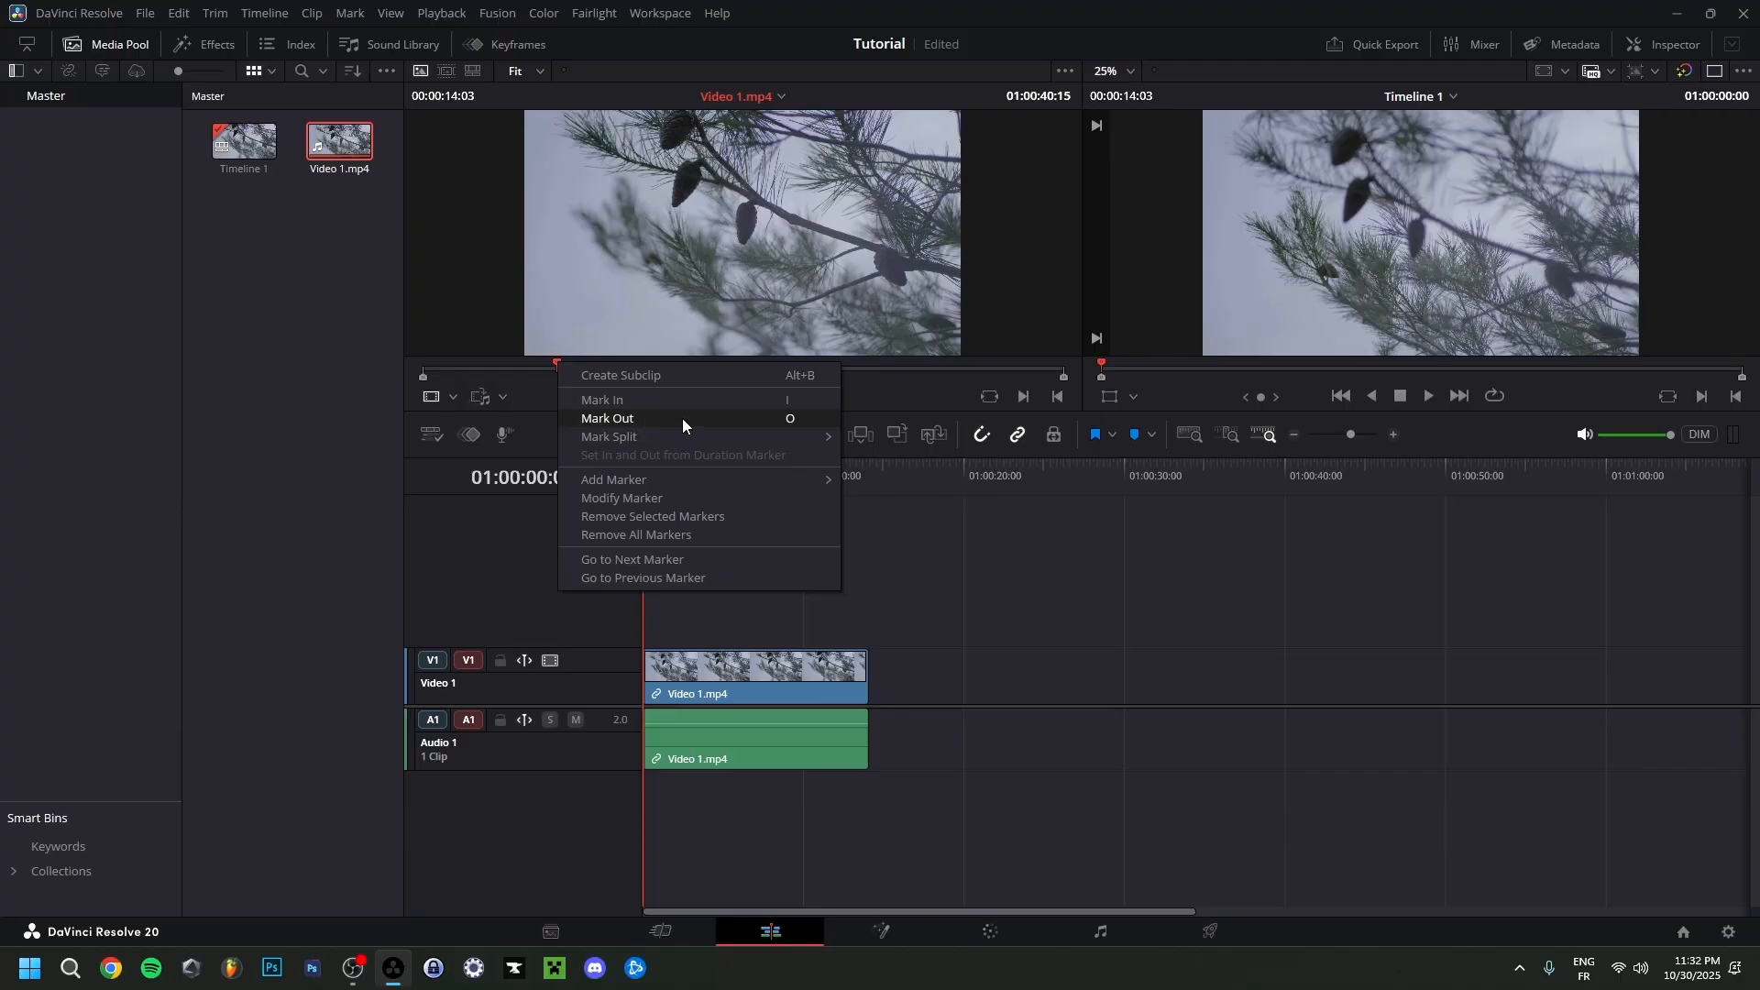
click(761, 418)
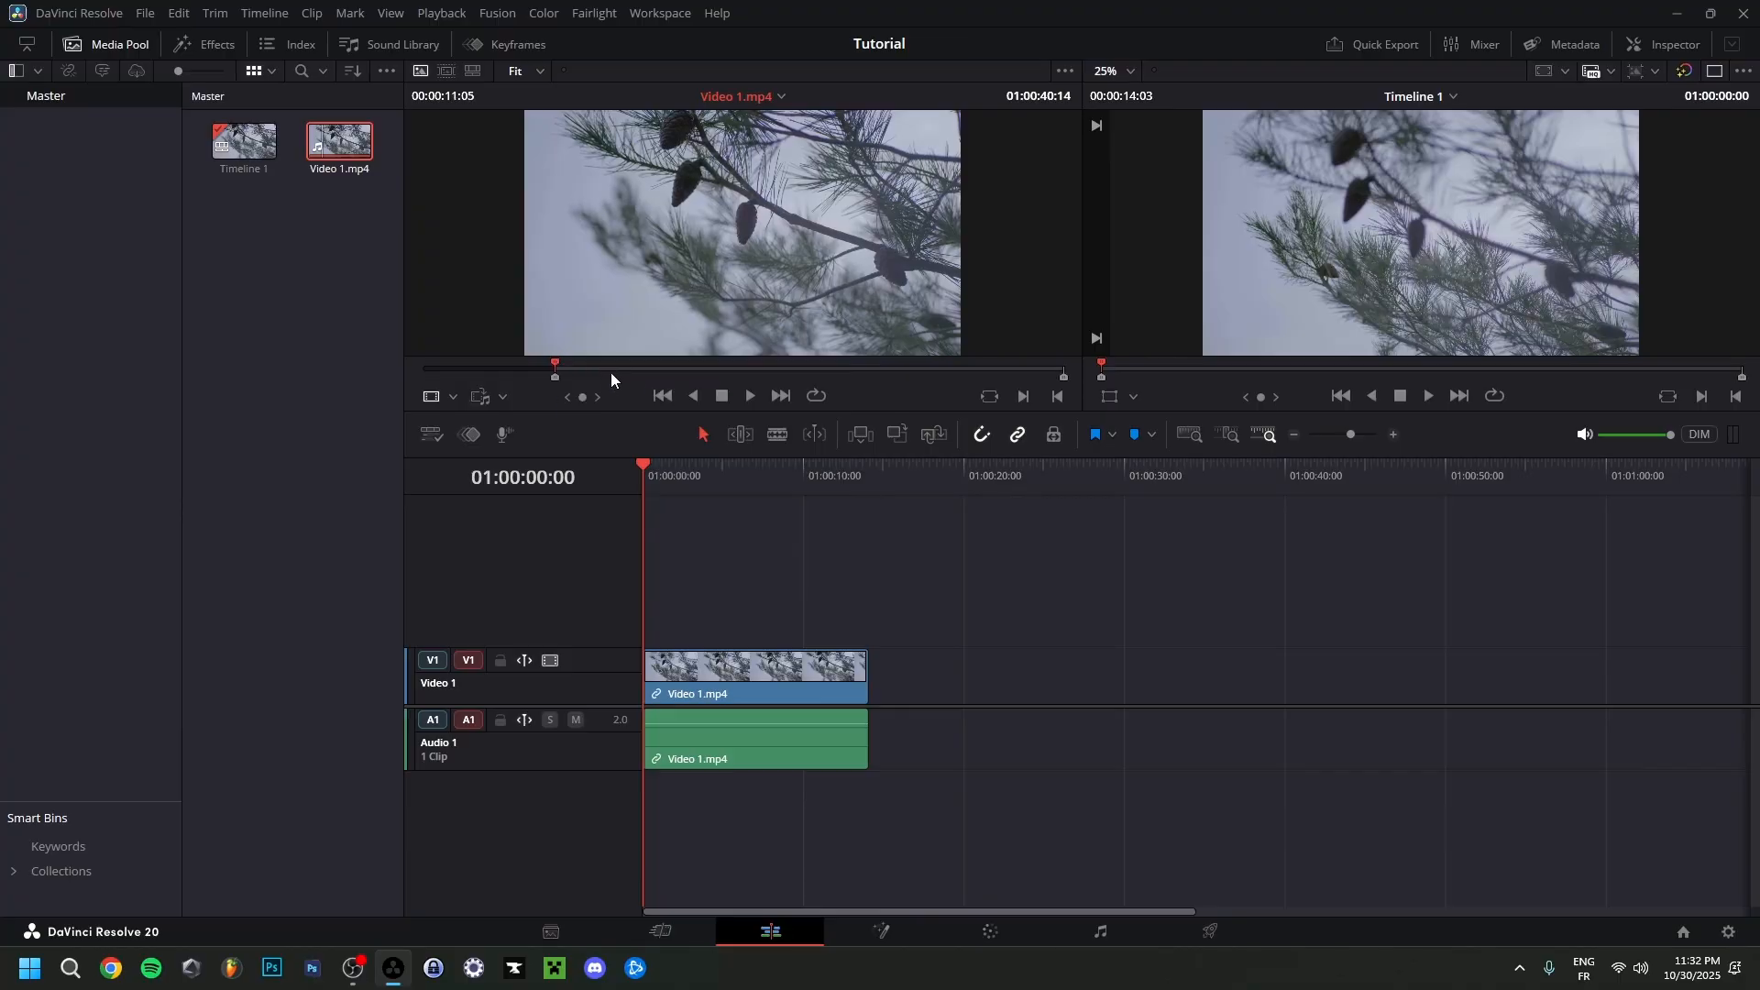
mouse_move(644, 372)
mouse_down()
mouse_move(680, 385)
mouse_move(603, 365)
mouse_move(668, 370)
mouse_move(629, 384)
mouse_up()
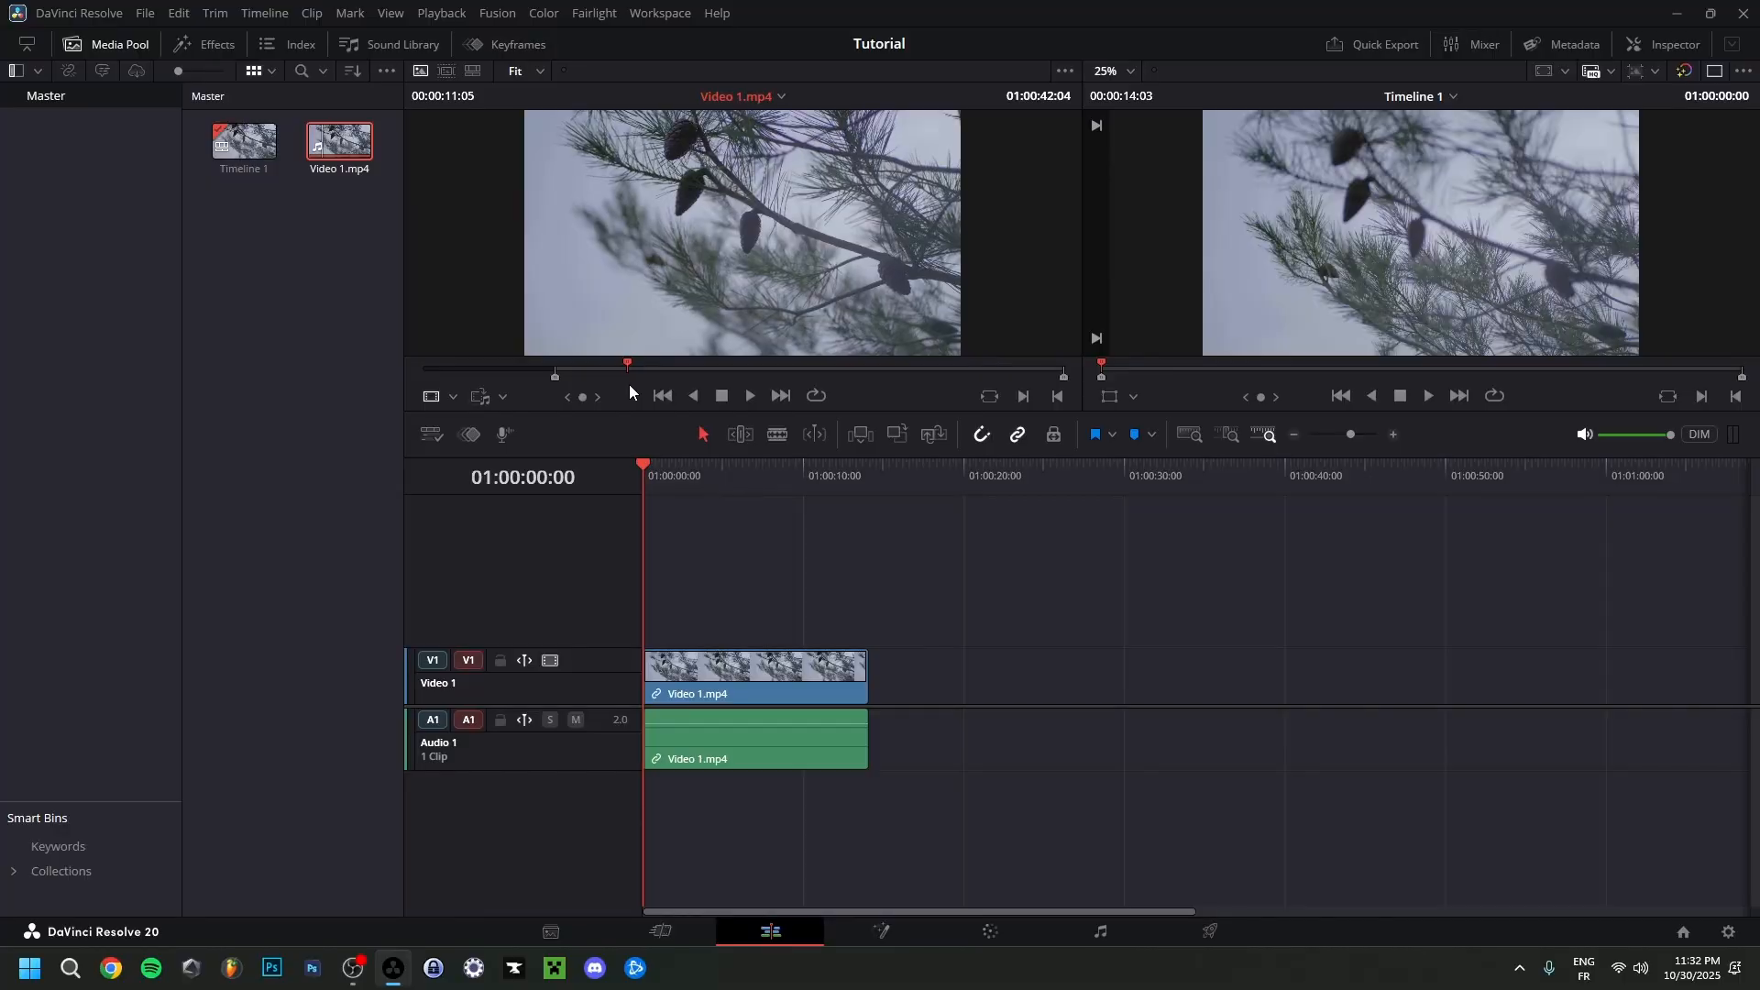
key(o)
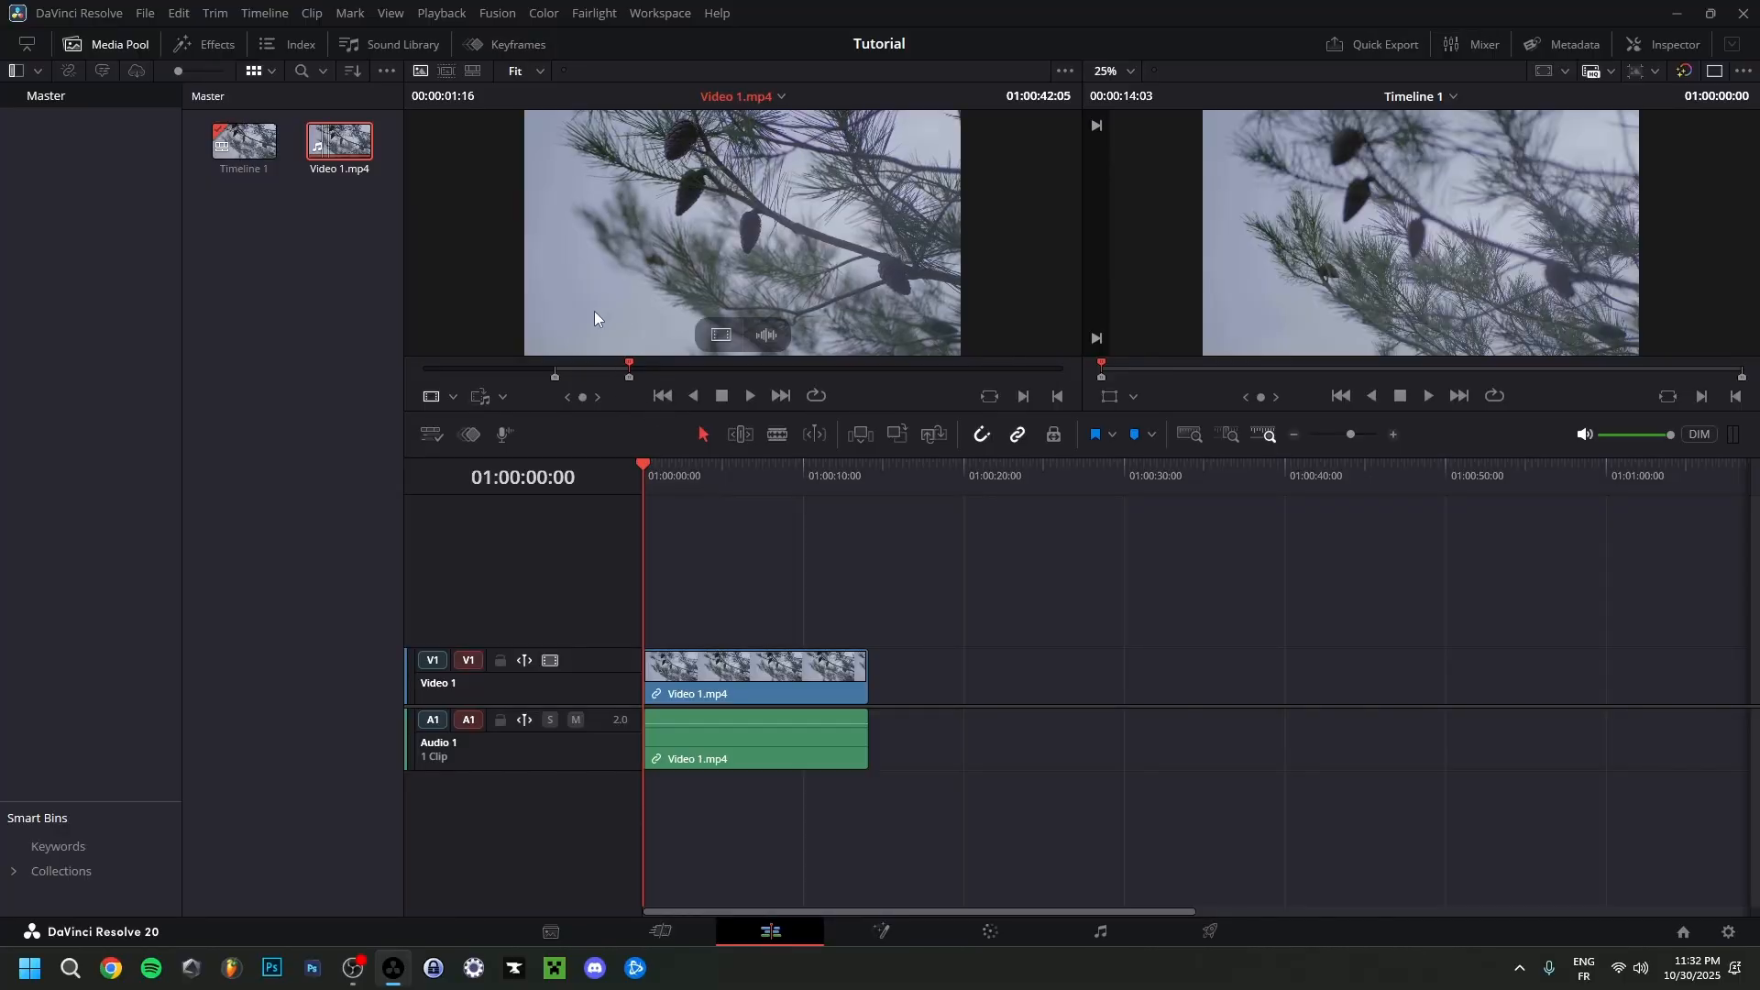
Try placing the marked section of Video 1.mp4 on the timeline, beyond the end of the existing clip.
mouse_move(702, 248)
drag(697, 246, 1009, 706)
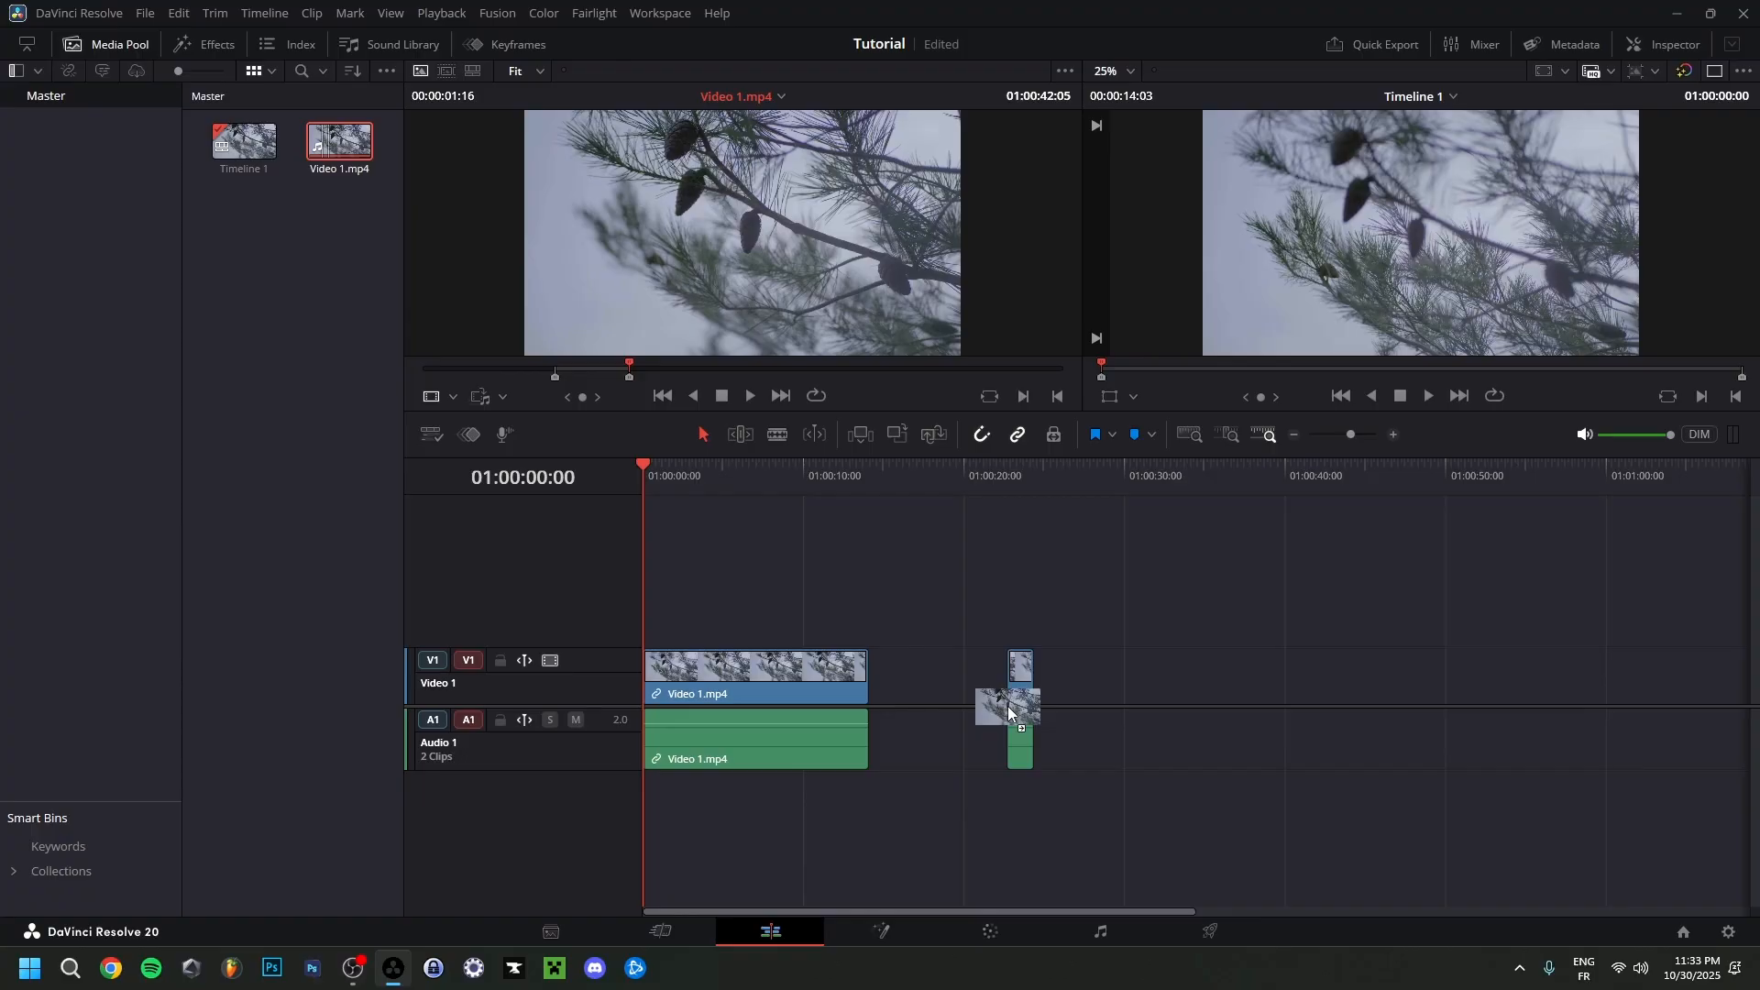
drag(1008, 706, 715, 368)
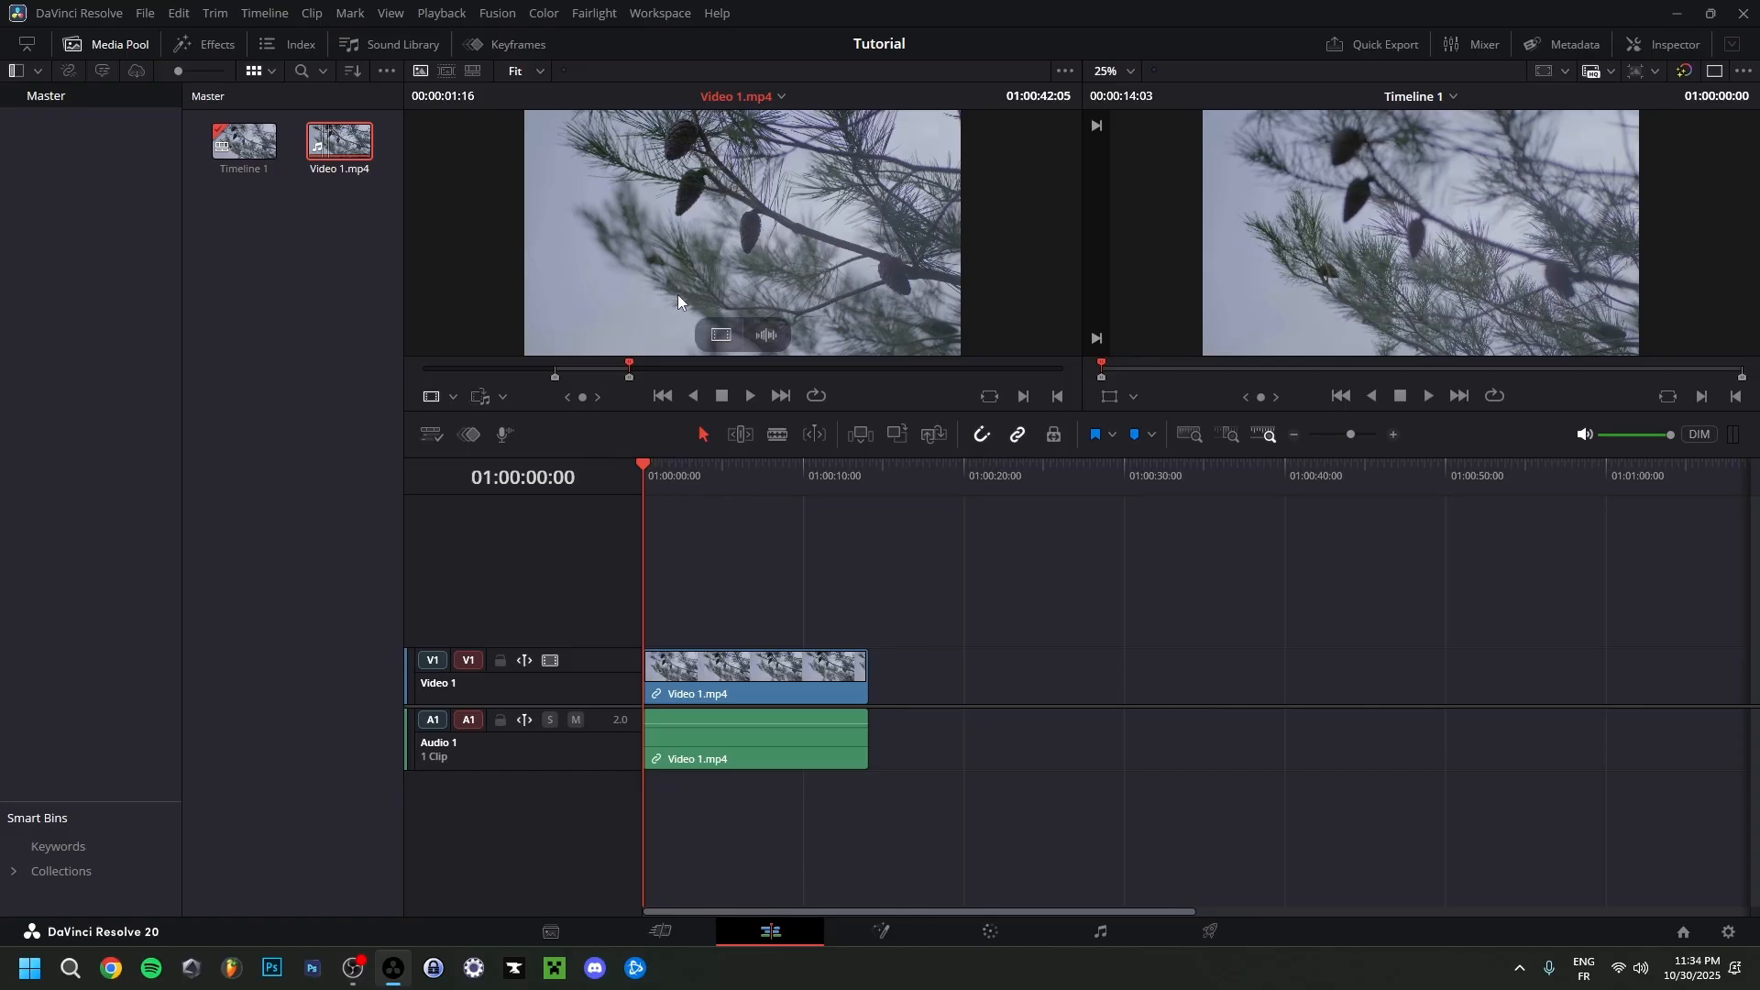
In Single Viewer Mode, trim about 20 frames off the clip's beginning and move the clip back to the timeline start.
click(1716, 75)
scroll(643, 484, up, 2)
drag(642, 484, 669, 509)
drag(647, 678, 672, 680)
drag(728, 737, 701, 741)
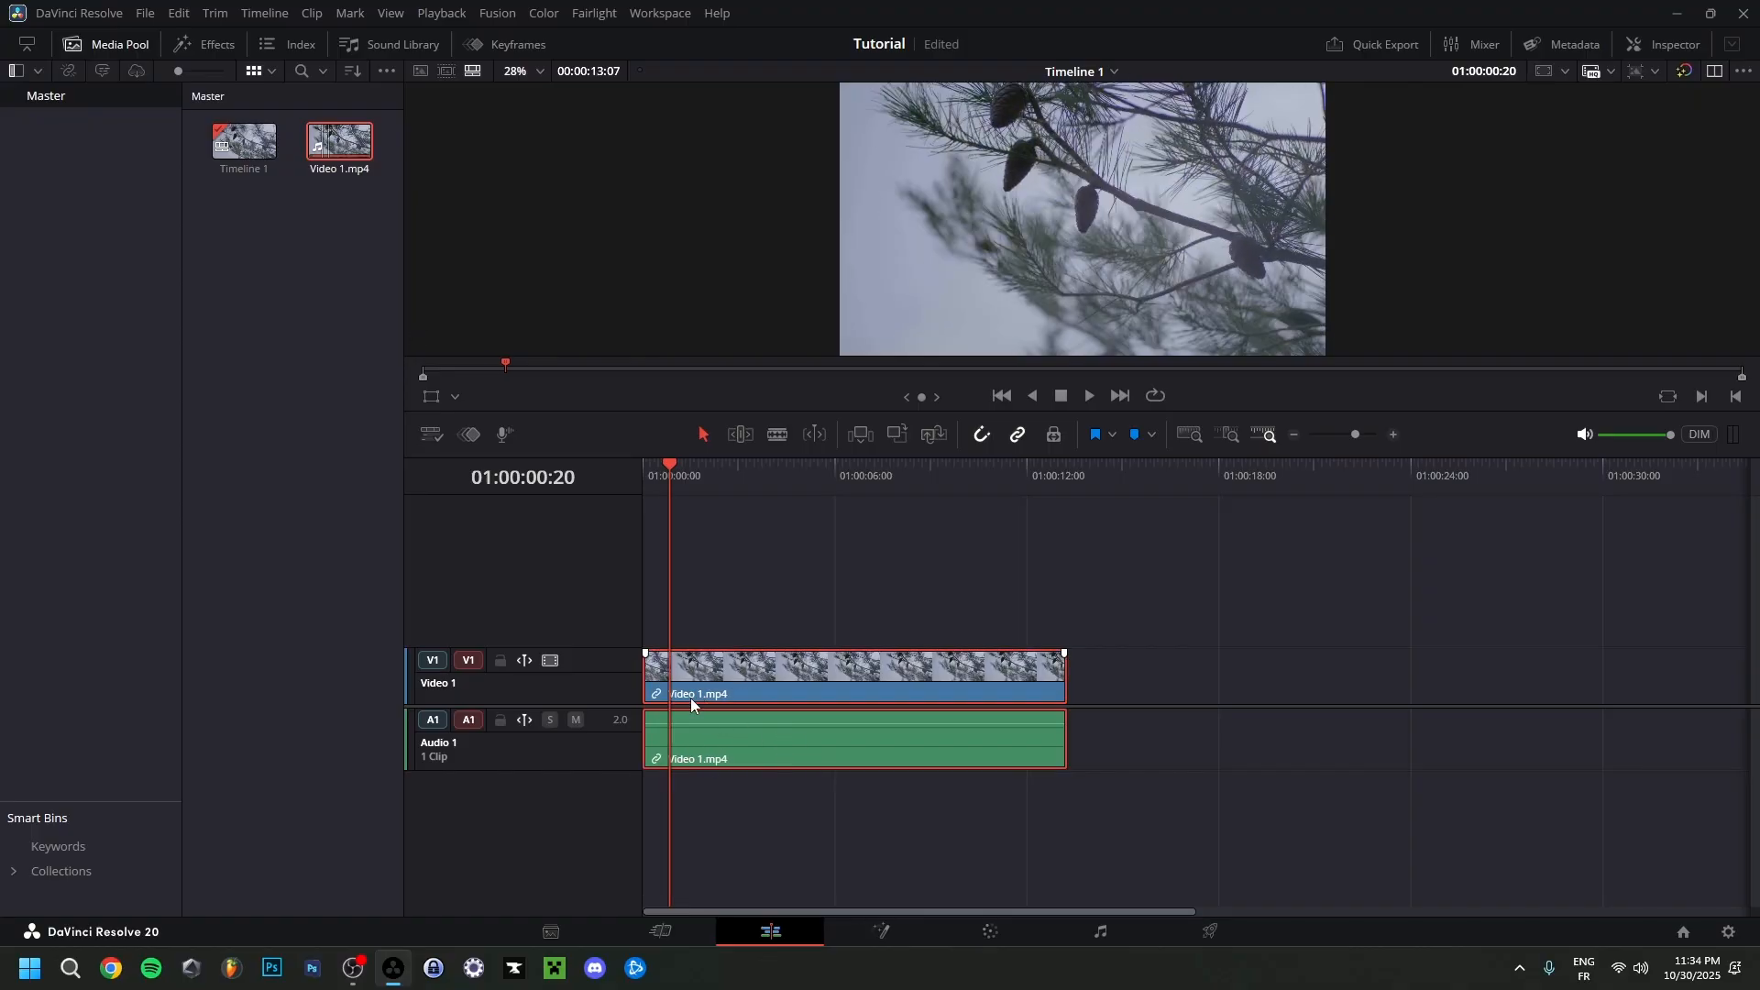
key(Home)
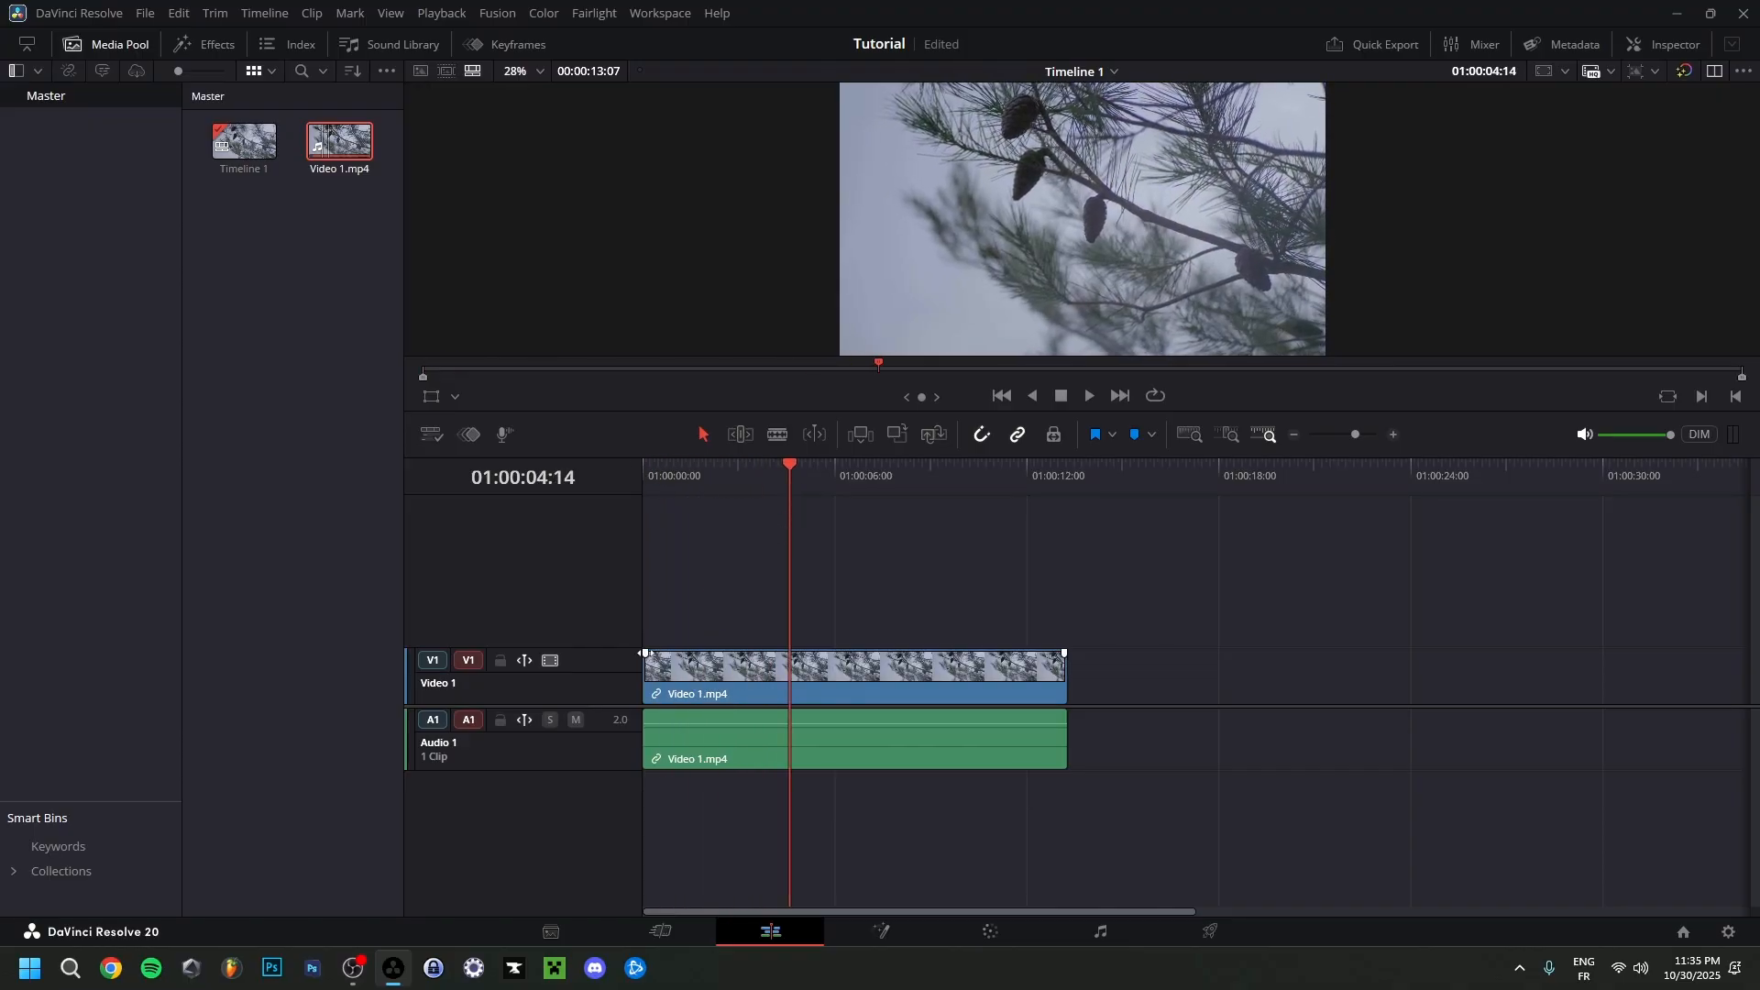
Add a video fade-in of about 3 seconds to the clip and play it from the beginning.
drag(645, 657, 734, 654)
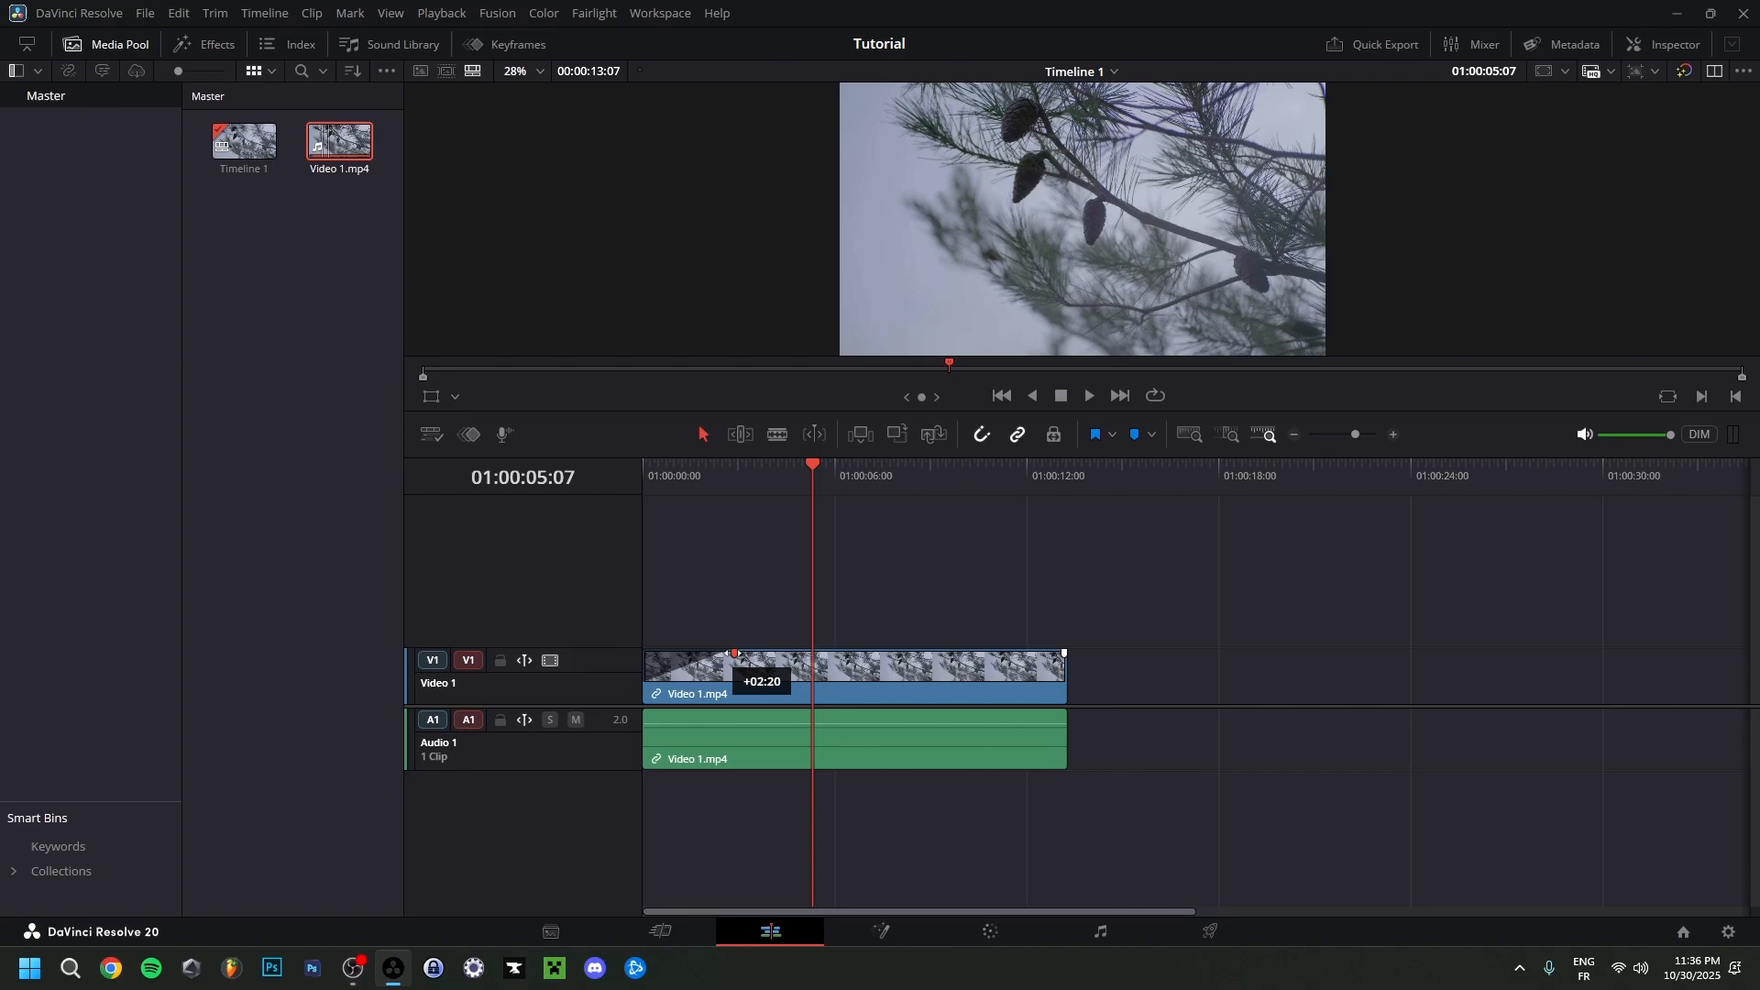
drag(735, 653, 735, 654)
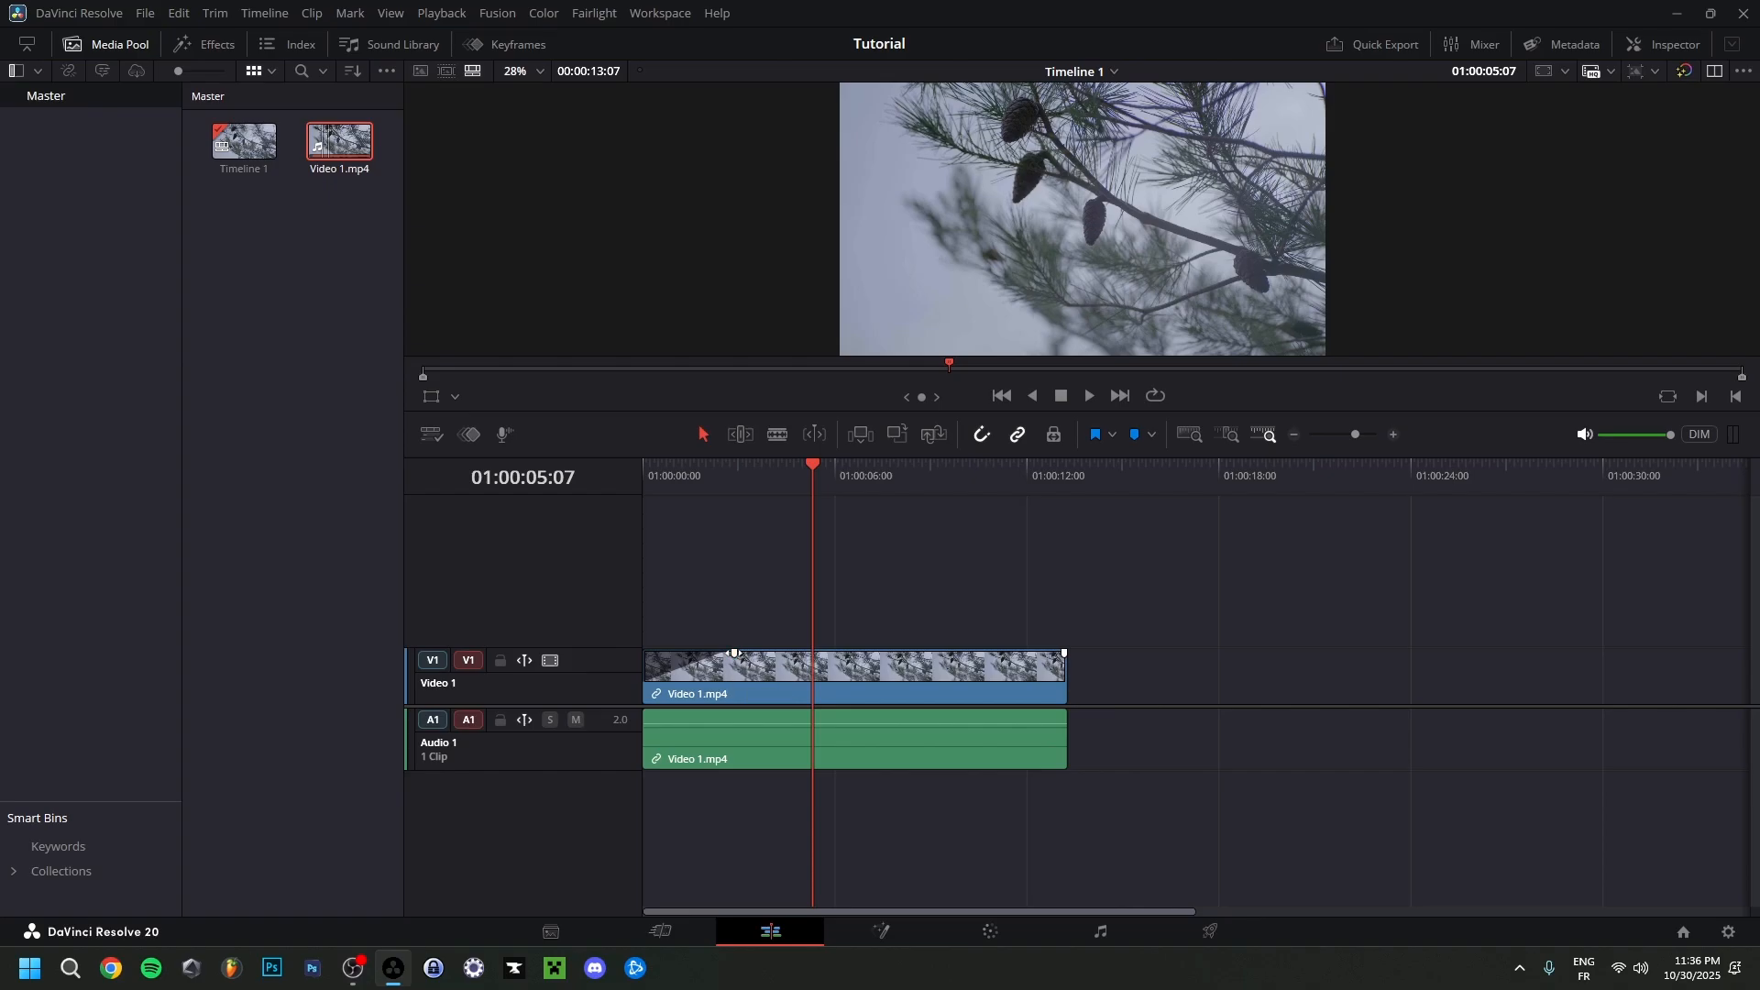
key(Home)
key(space)
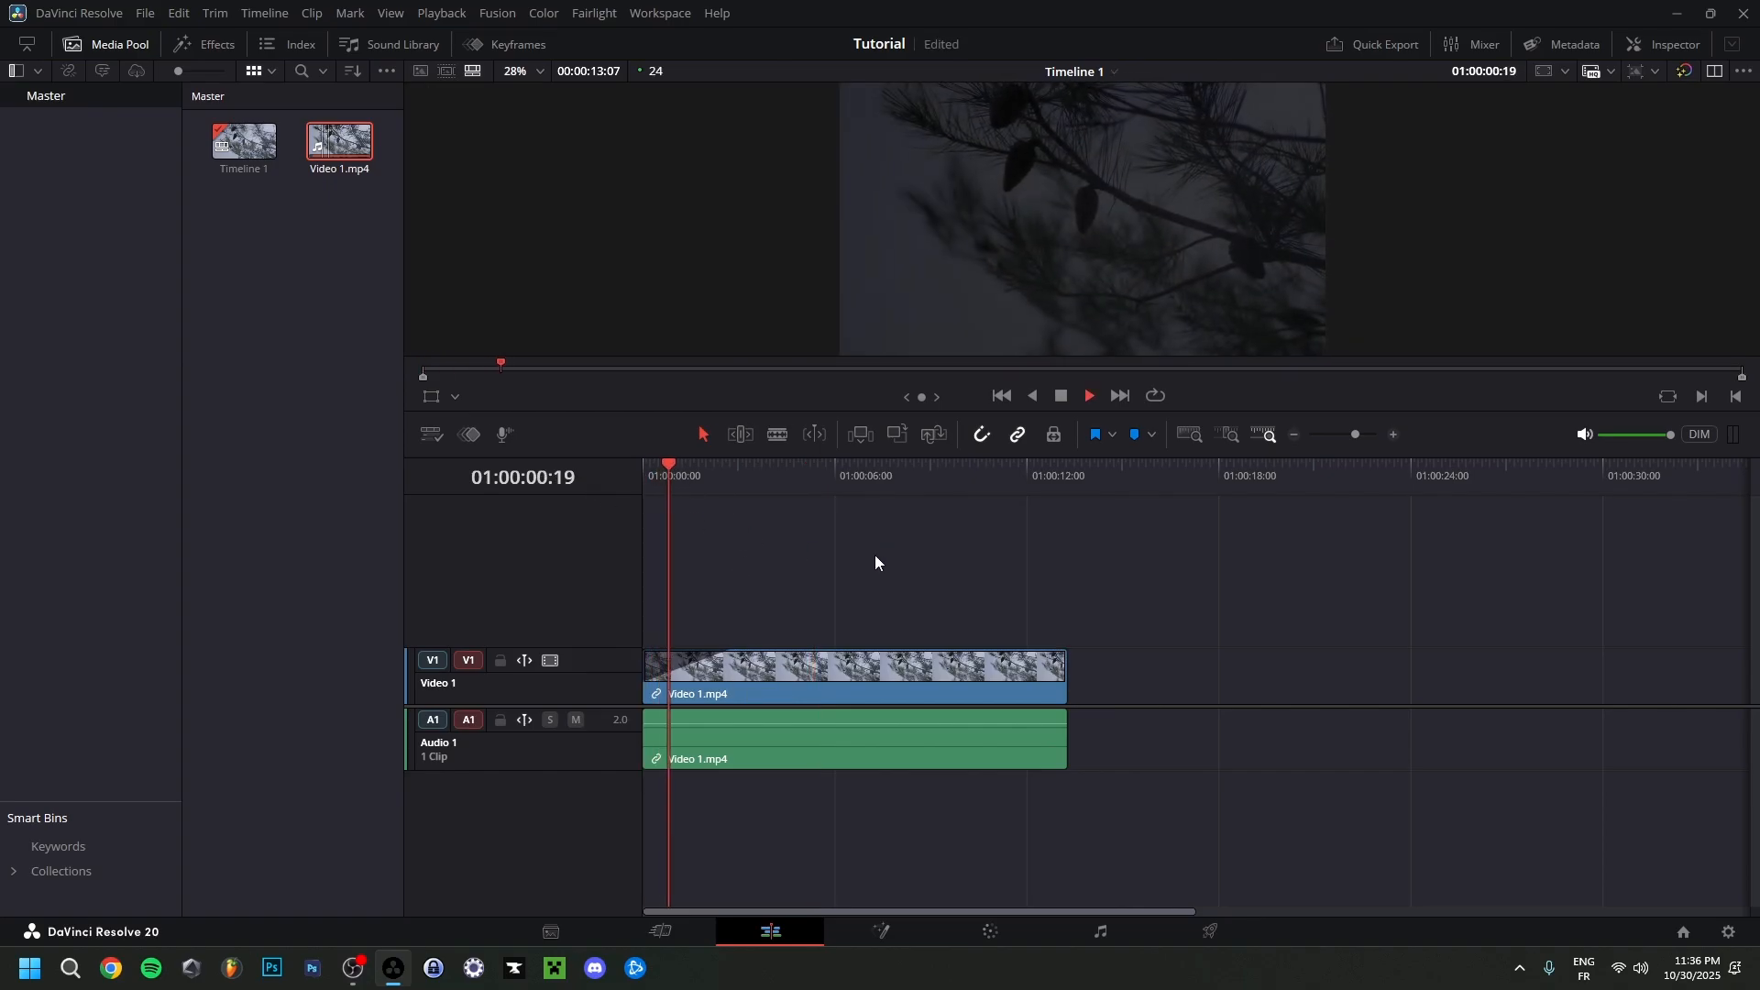
key(space)
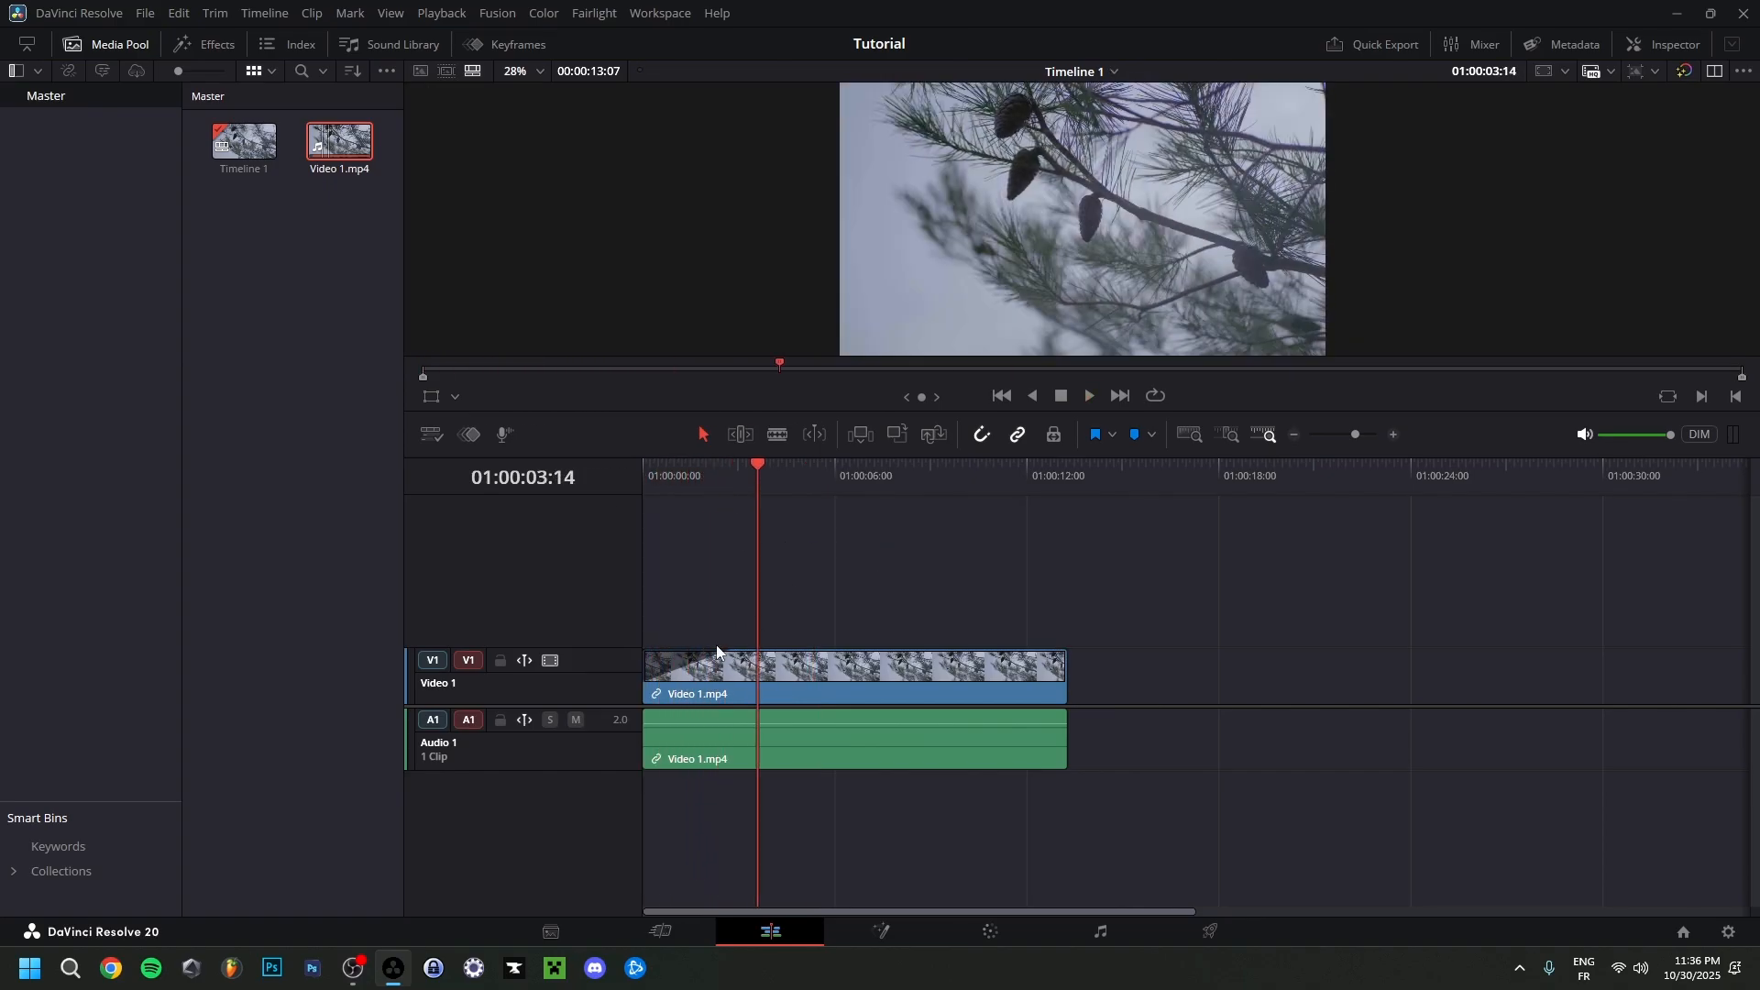
Try a video fade-out of about 3 seconds at the clip's end and play that section.
mouse_move(735, 654)
mouse_down()
mouse_move(657, 654)
mouse_move(735, 654)
mouse_up()
drag(1064, 654, 971, 653)
click(950, 472)
key(space)
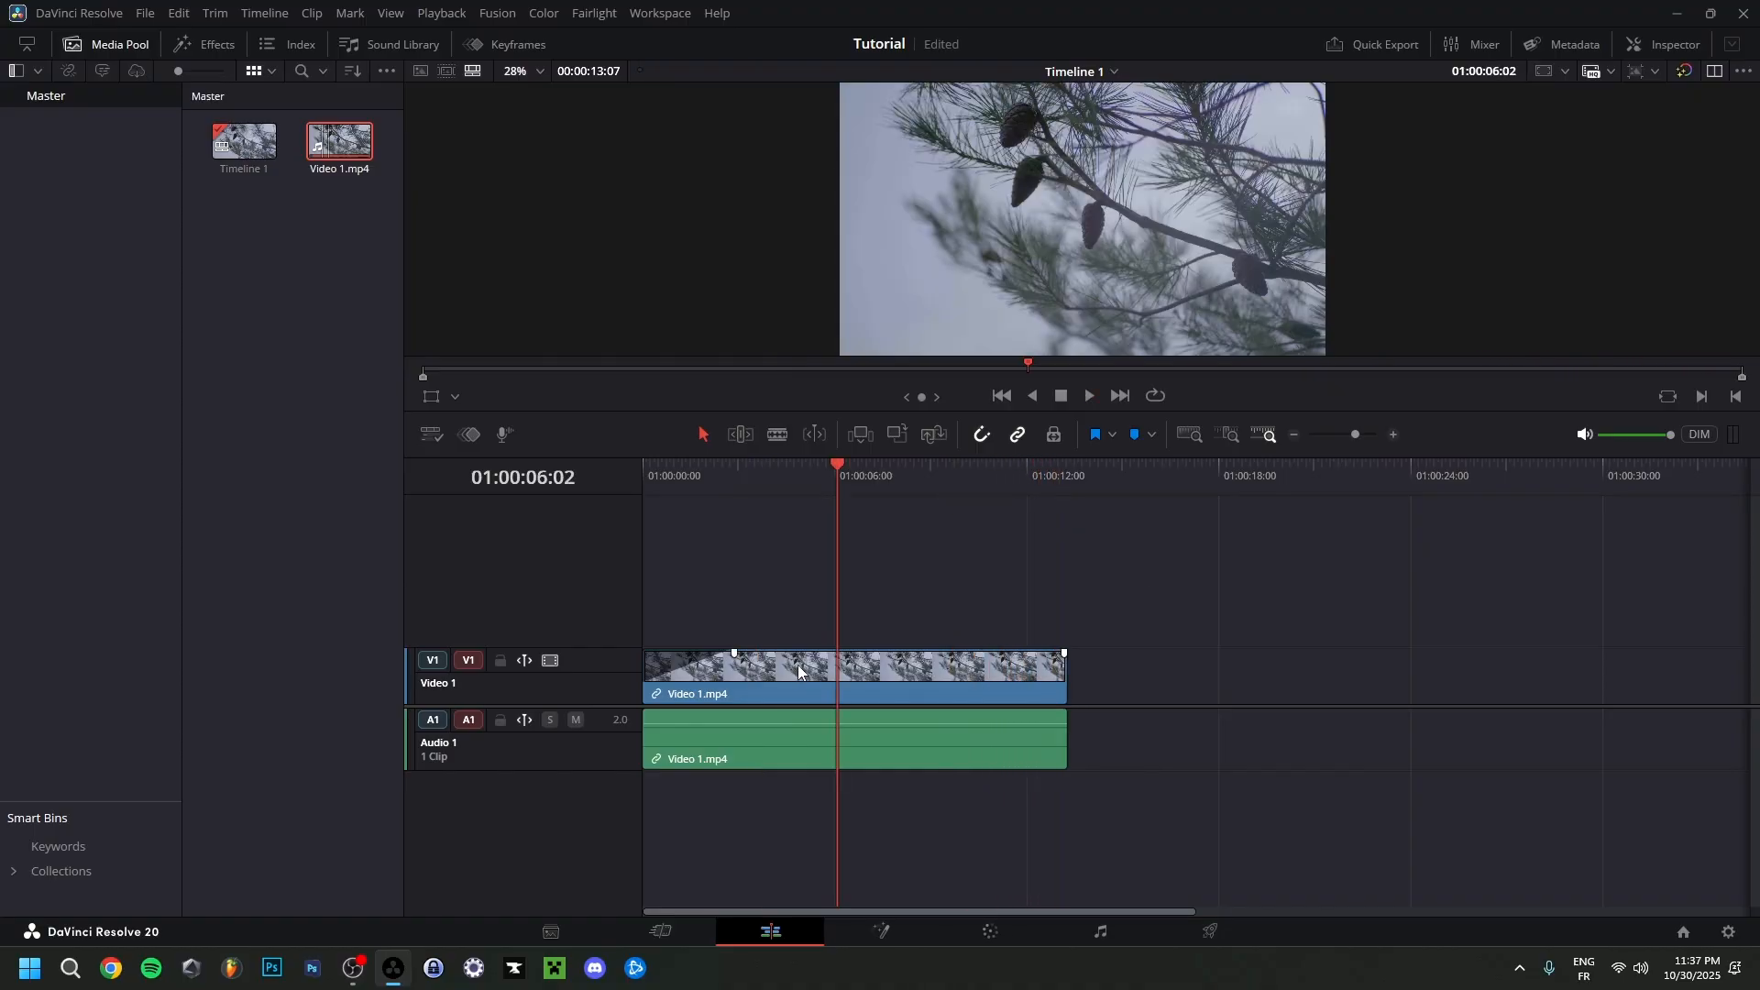
Try moving the clip up to a second video track, and return it to Video 1.
click(795, 664)
drag(794, 662, 788, 623)
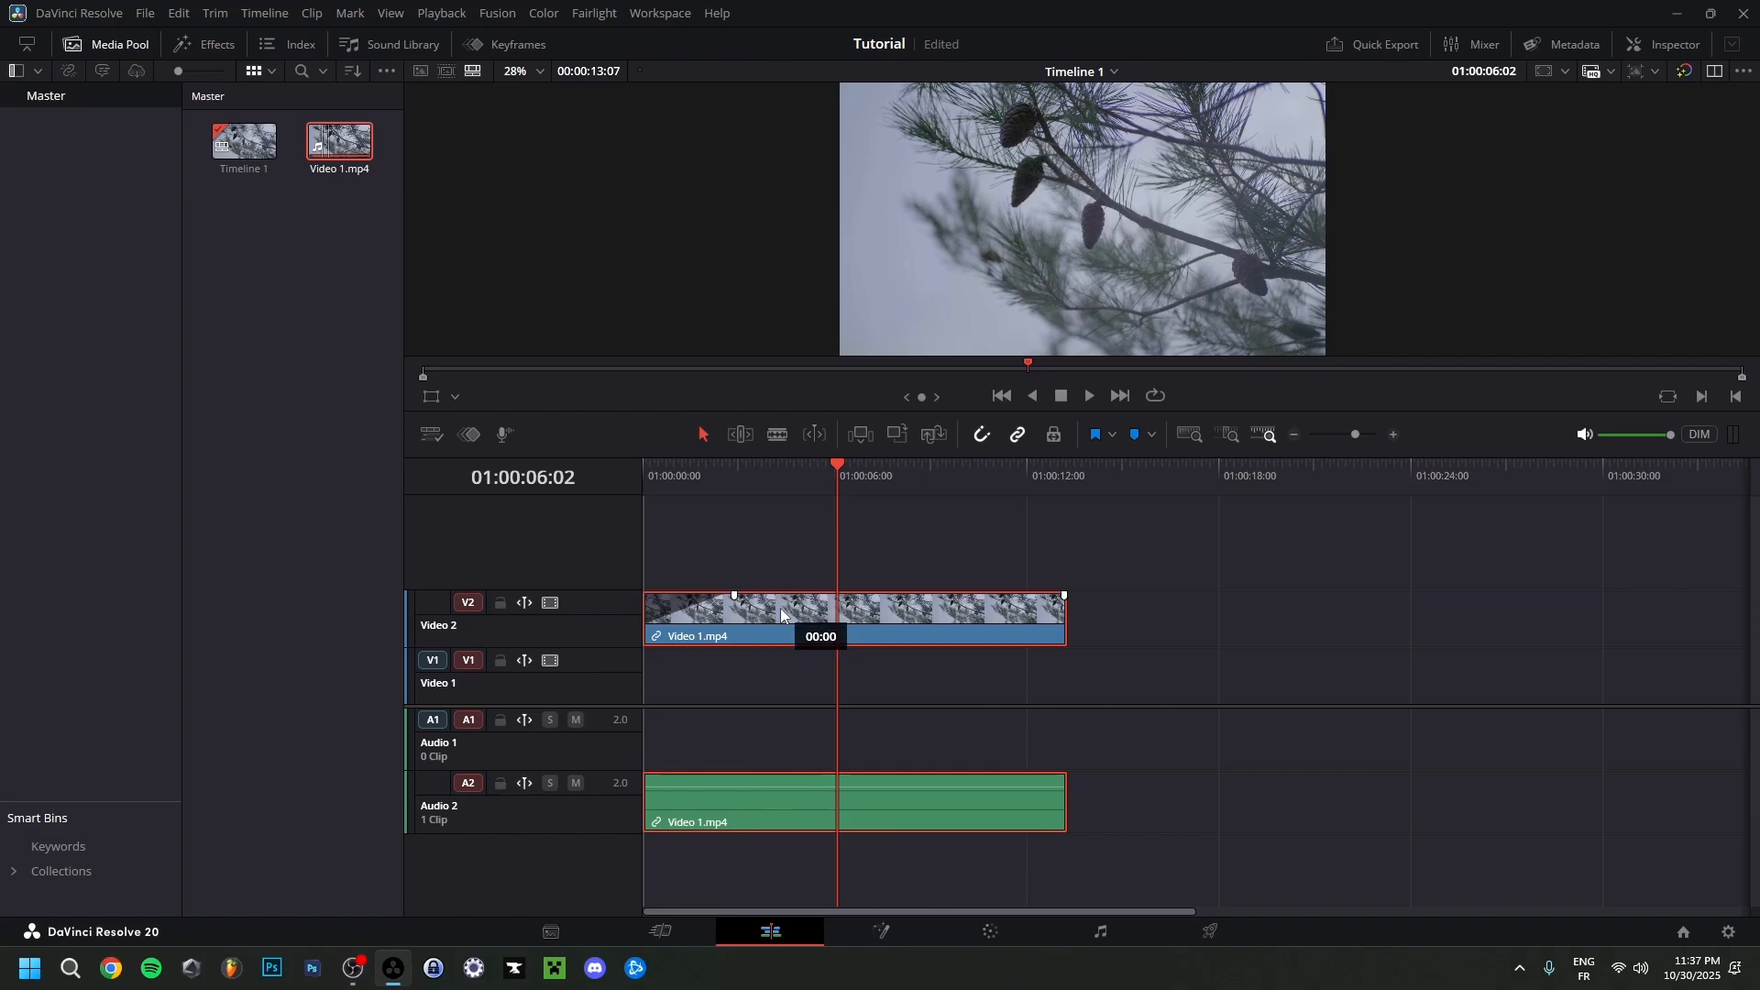
drag(779, 608, 768, 675)
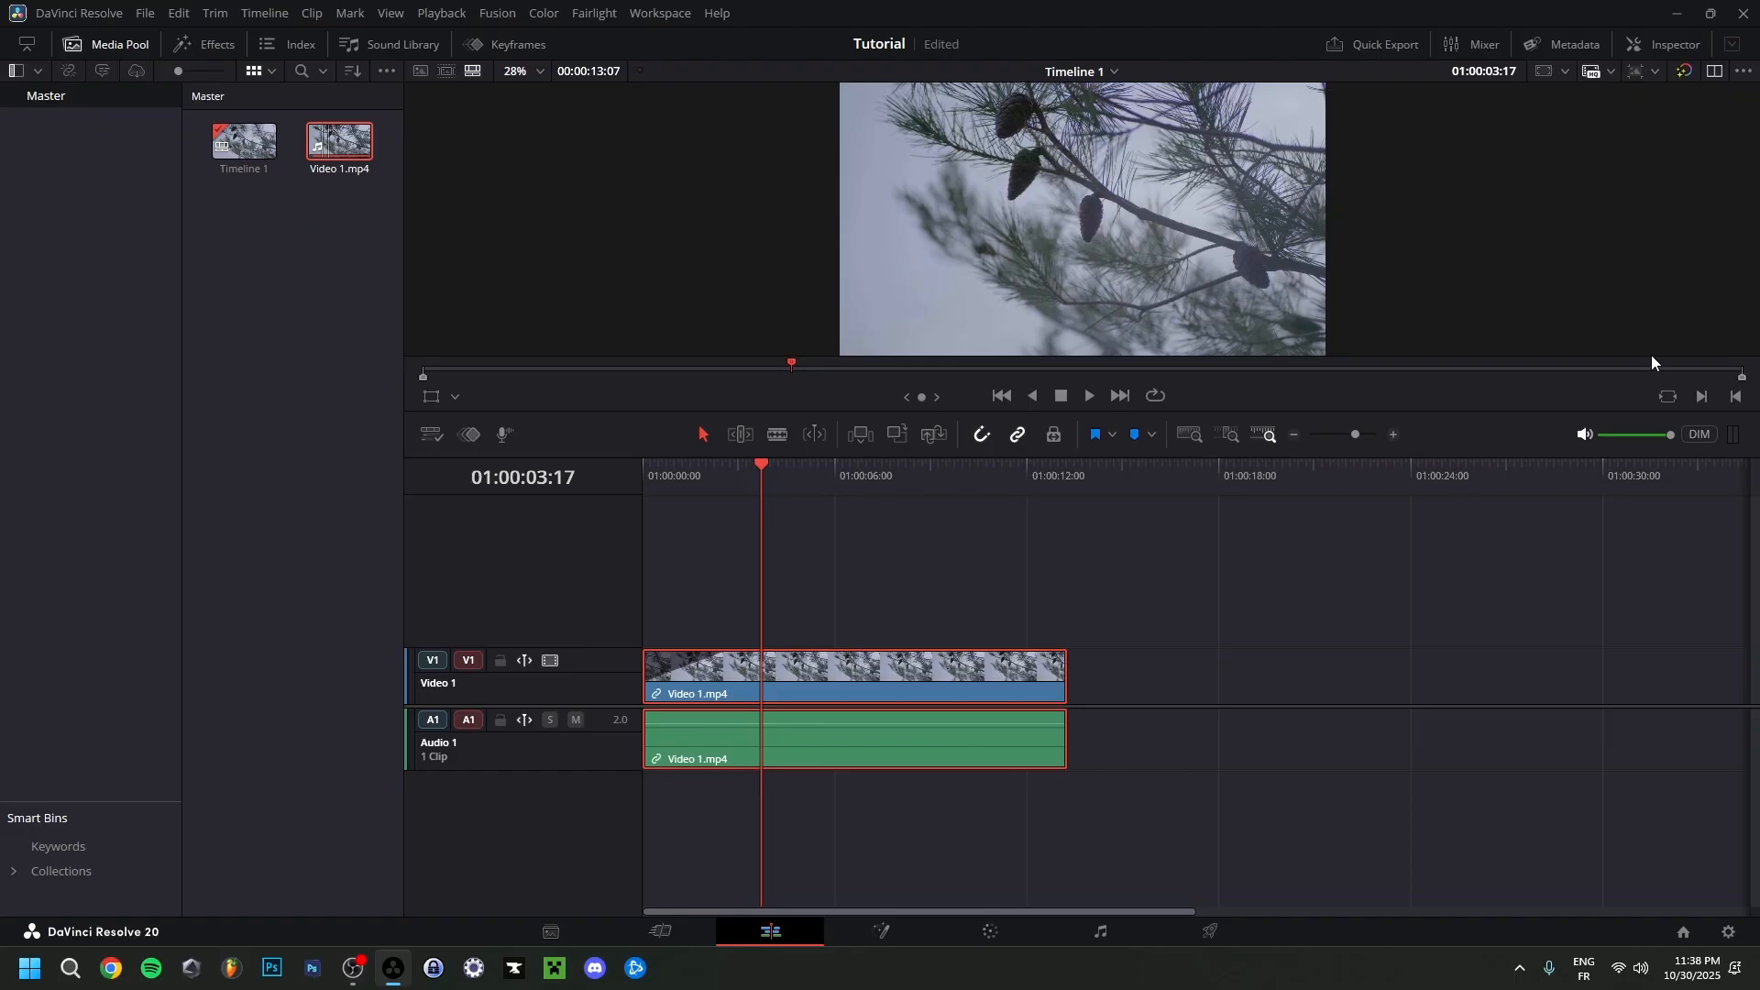
Show the Inspector for the selected clip and examine its Cropping, Composite and Speed Change settings.
click(1660, 51)
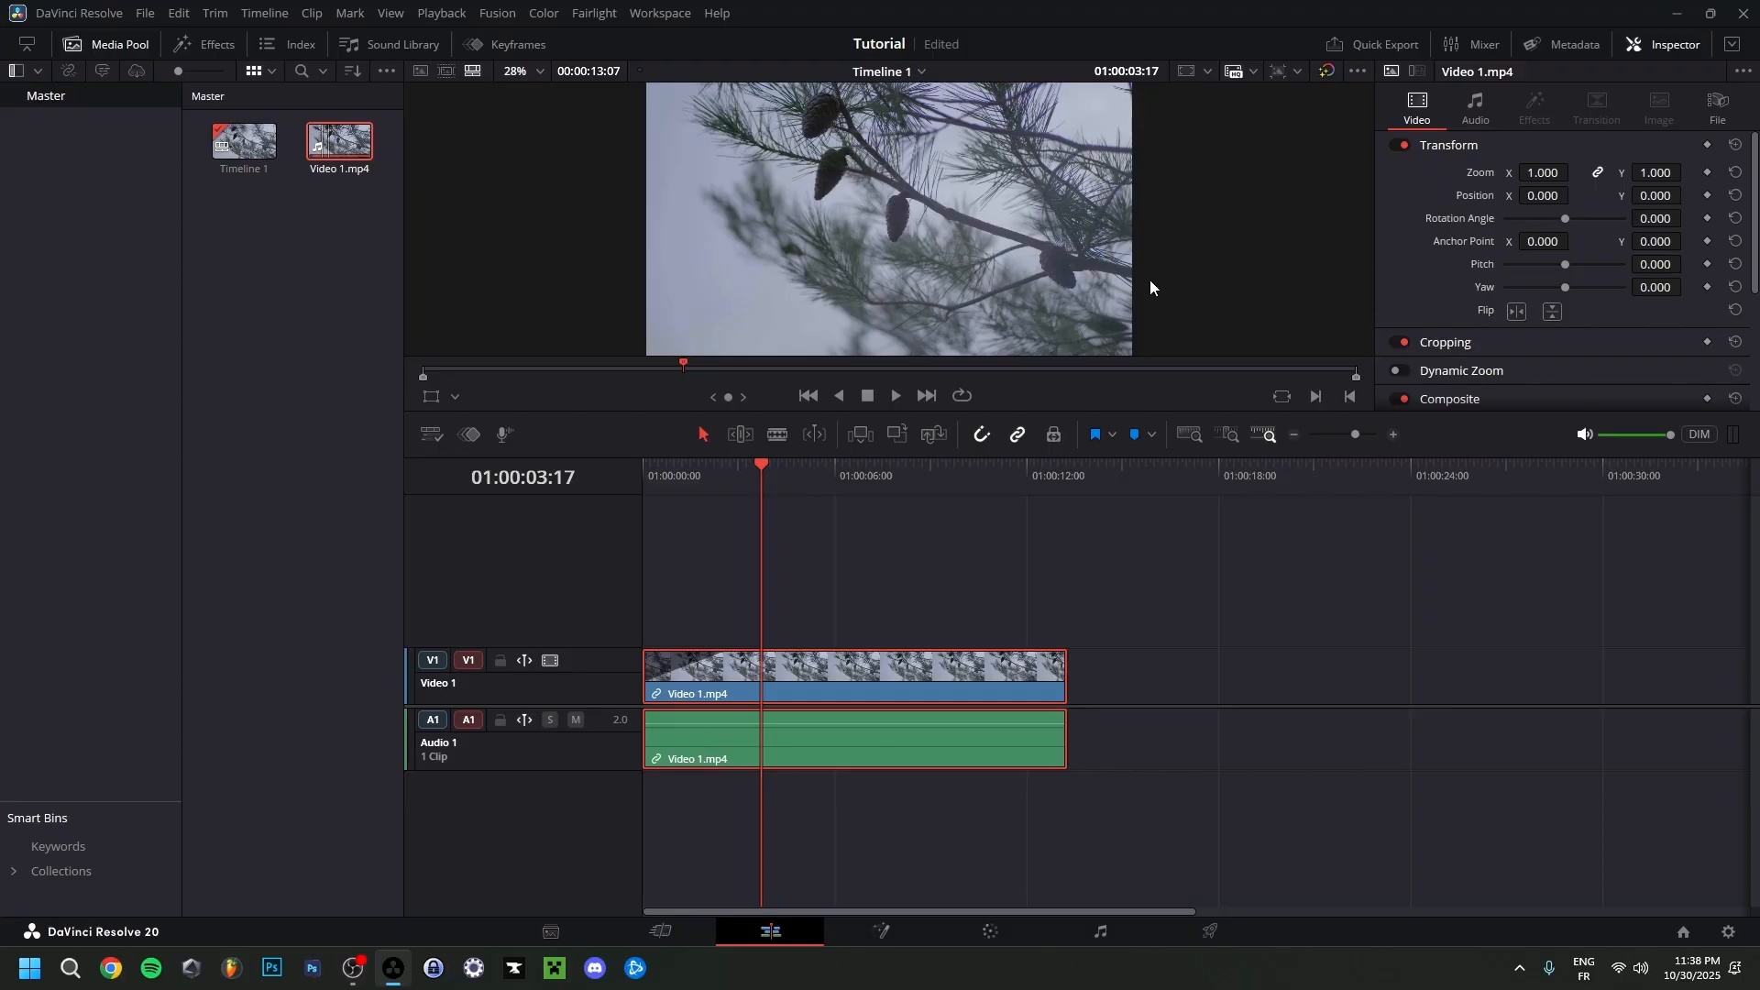
click(1467, 342)
scroll(1521, 306, down, 2)
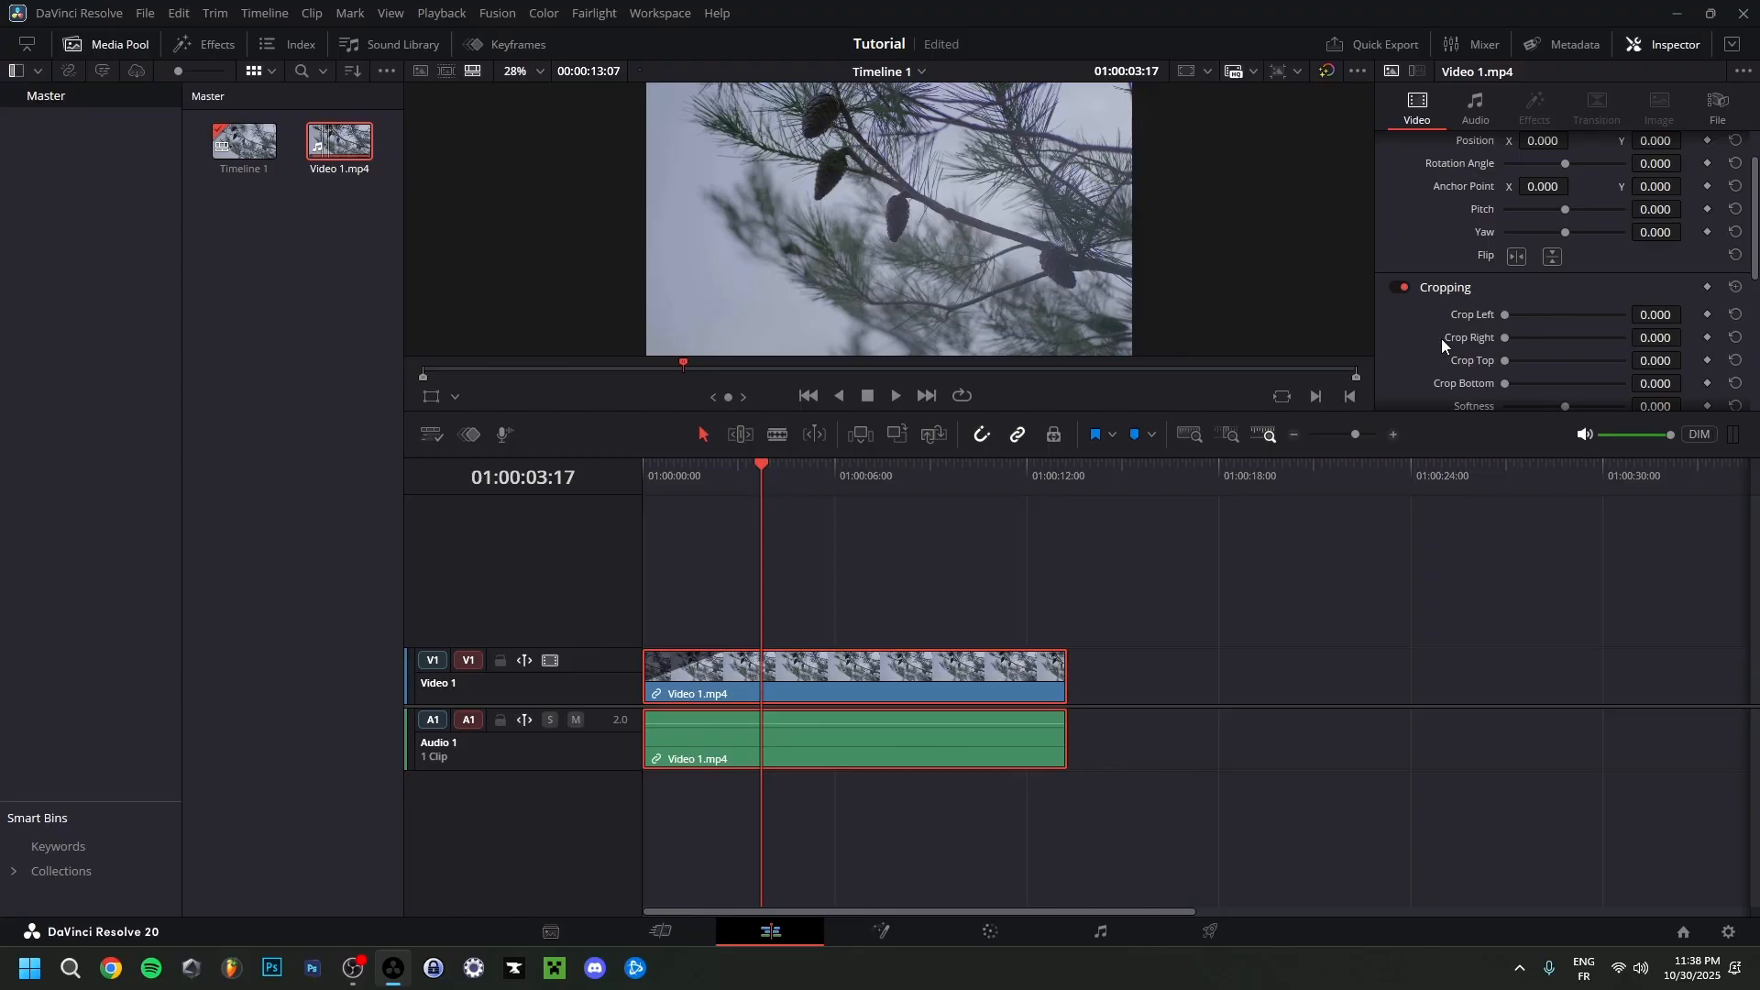
scroll(1397, 236, down, 4)
click(1449, 297)
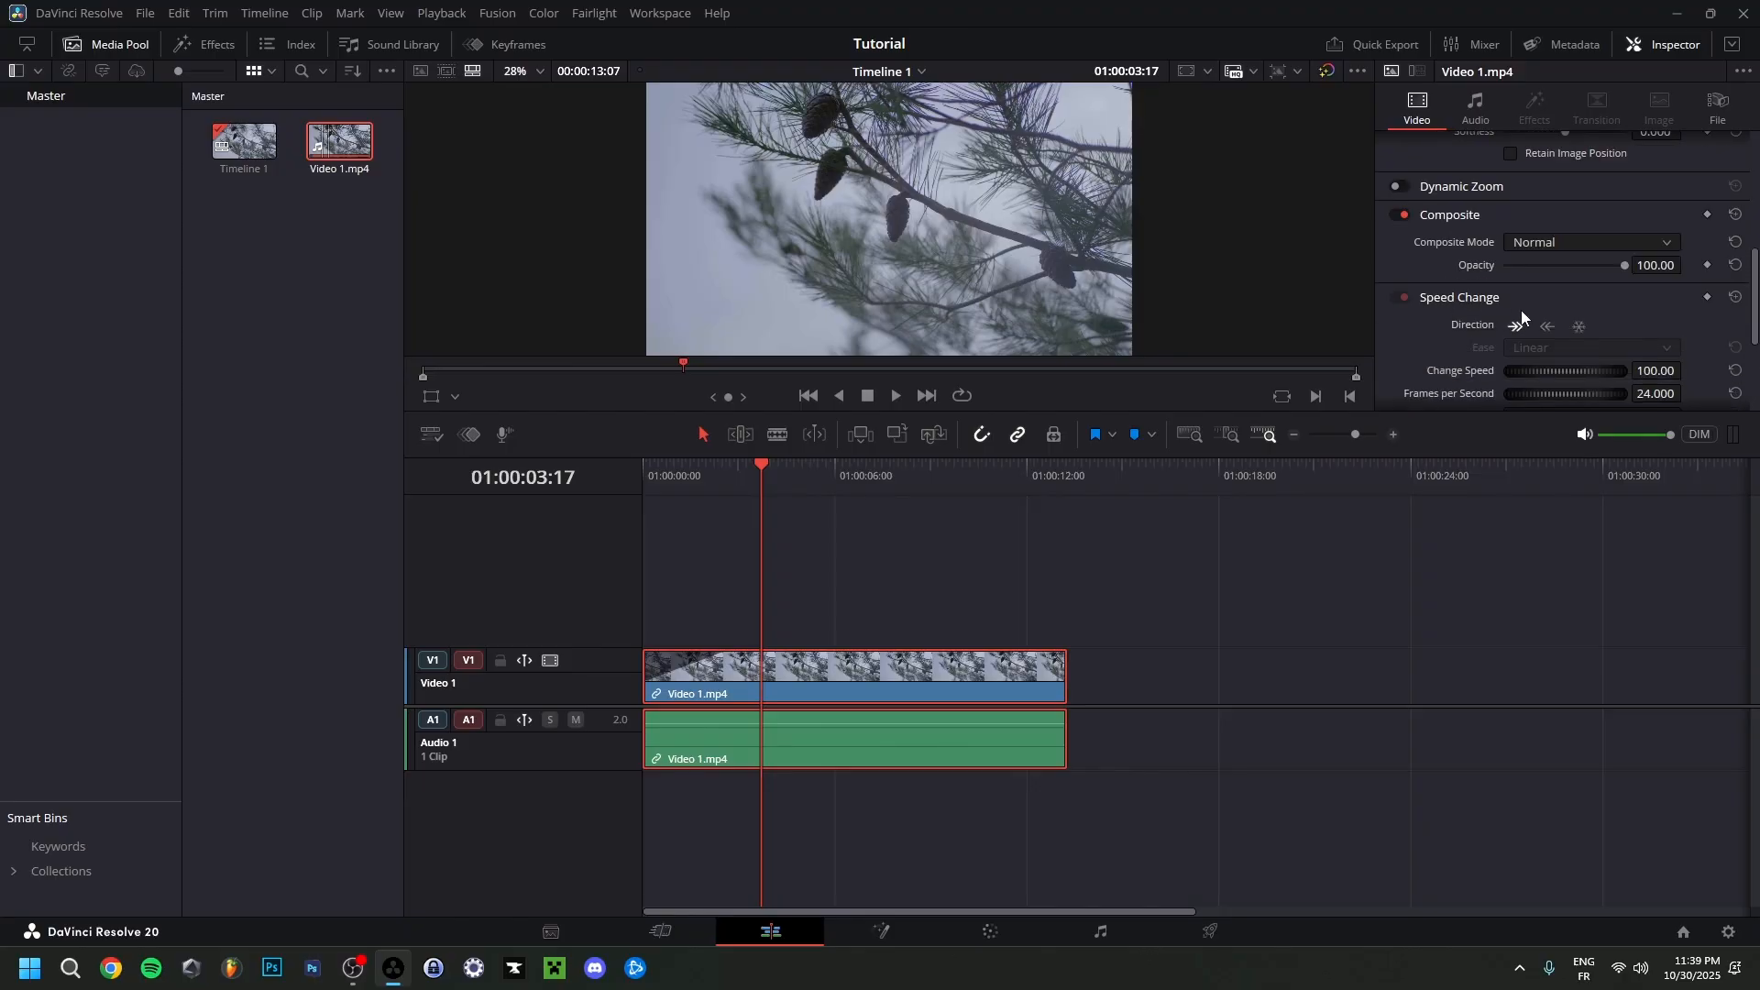
scroll(1527, 316, down, 1)
drag(1572, 313, 1683, 360)
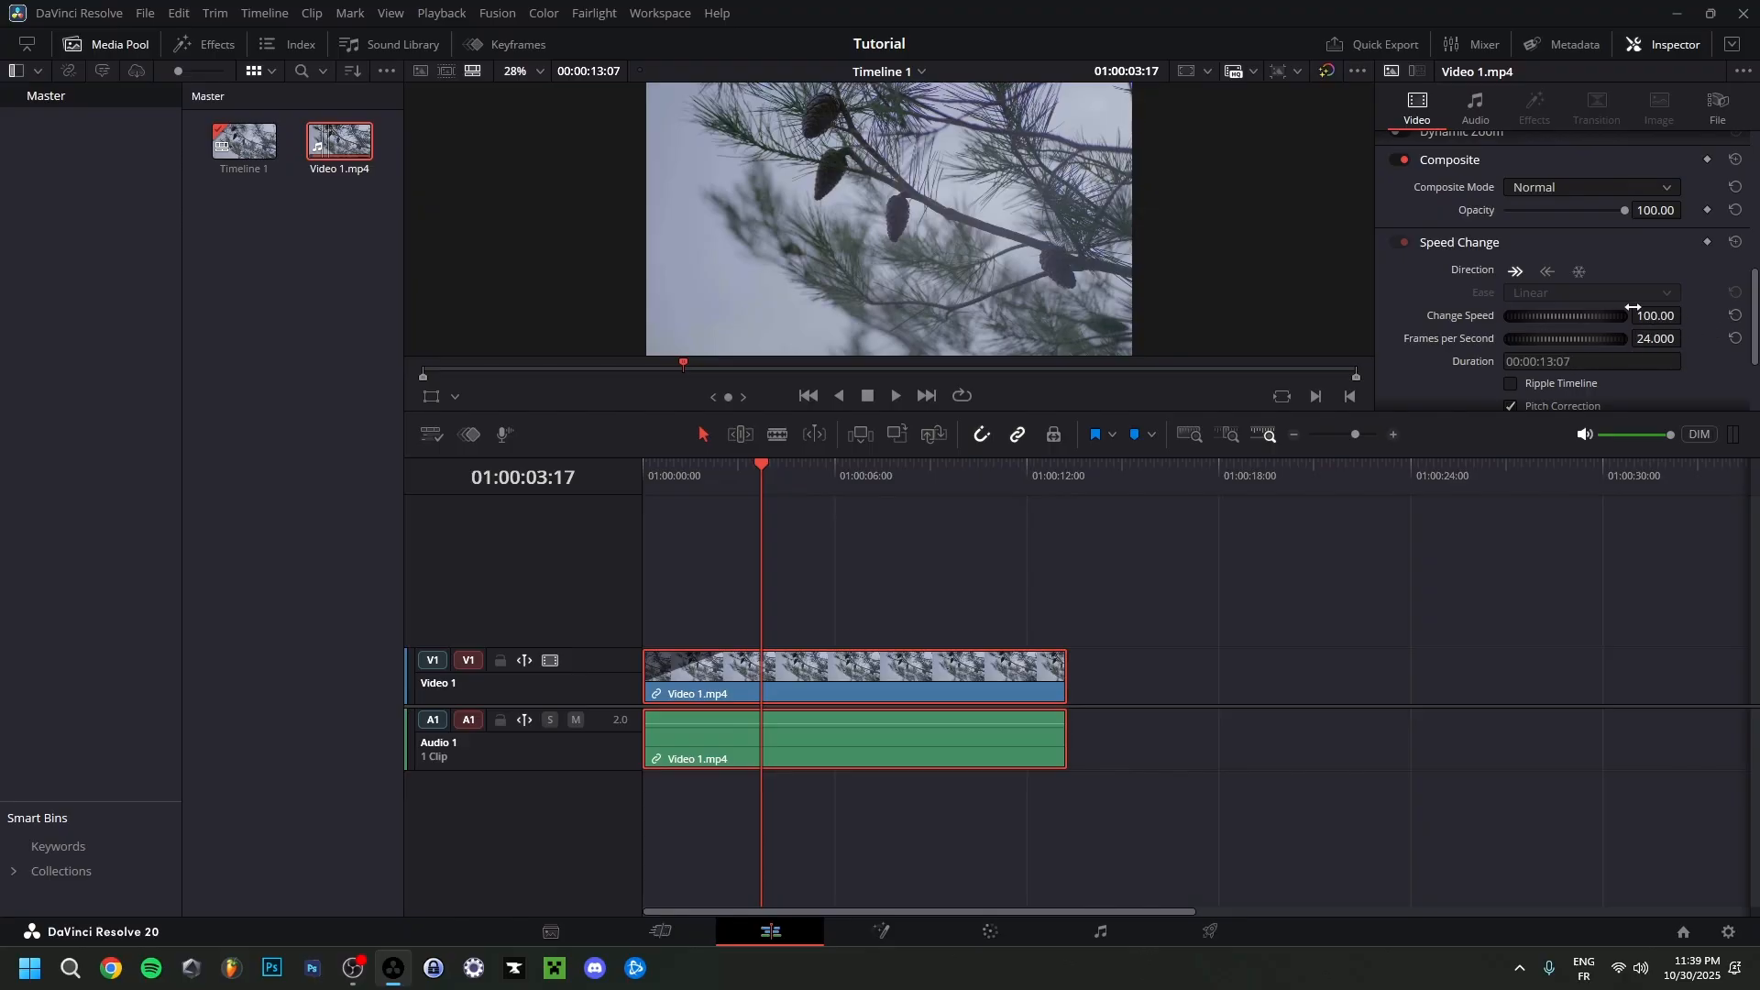
Collapse the Speed Change and Cropping settings and review the clip's Transform properties.
click(1470, 243)
scroll(1453, 390, up, 5)
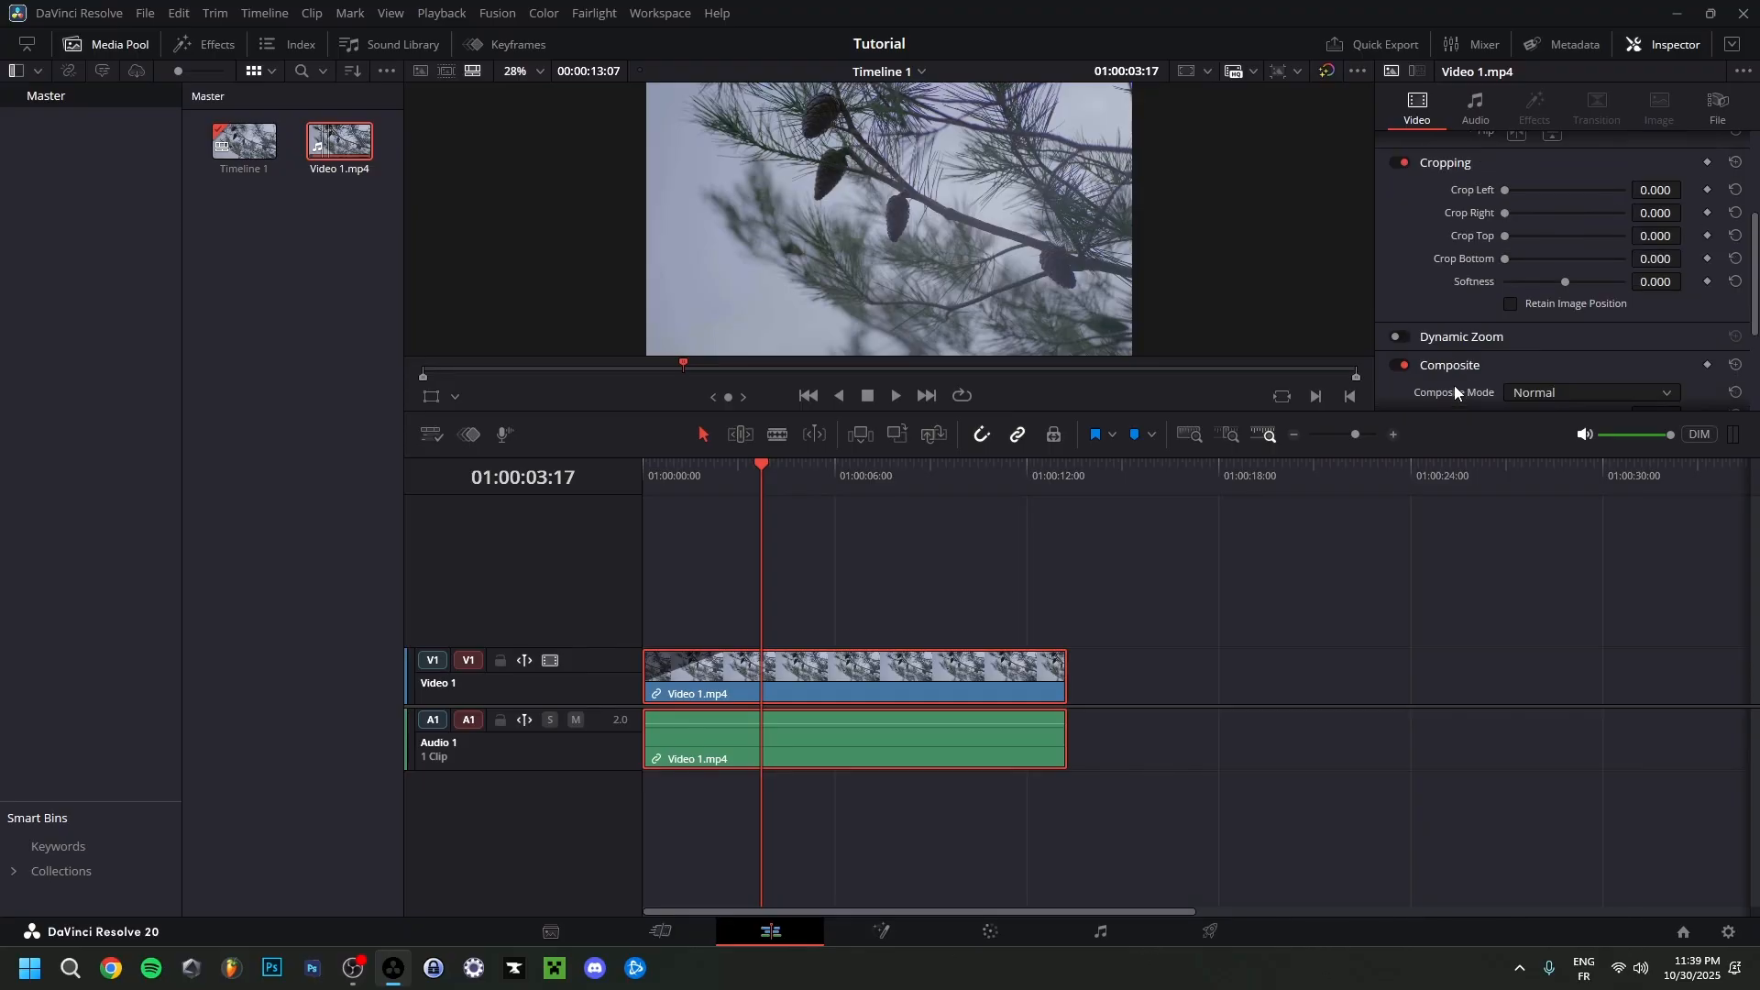
scroll(1456, 315, up, 1)
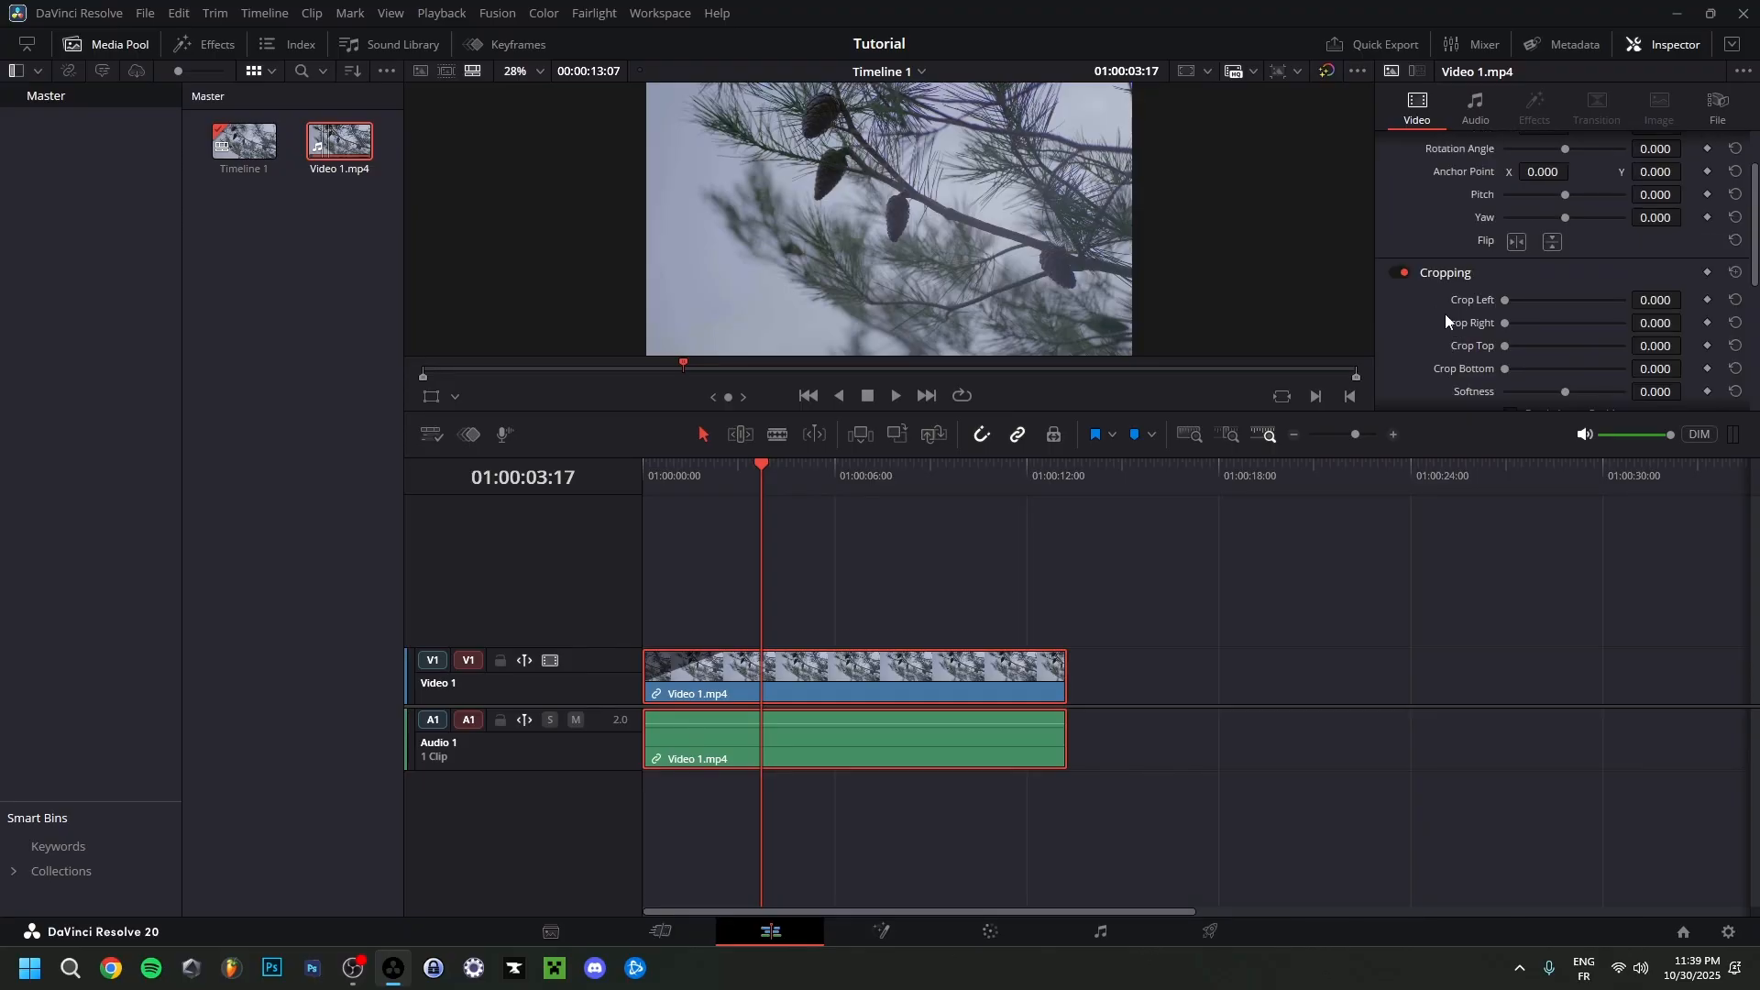
click(1447, 273)
scroll(1453, 339, up, 2)
scroll(1438, 341, down, 3)
scroll(1426, 336, up, 3)
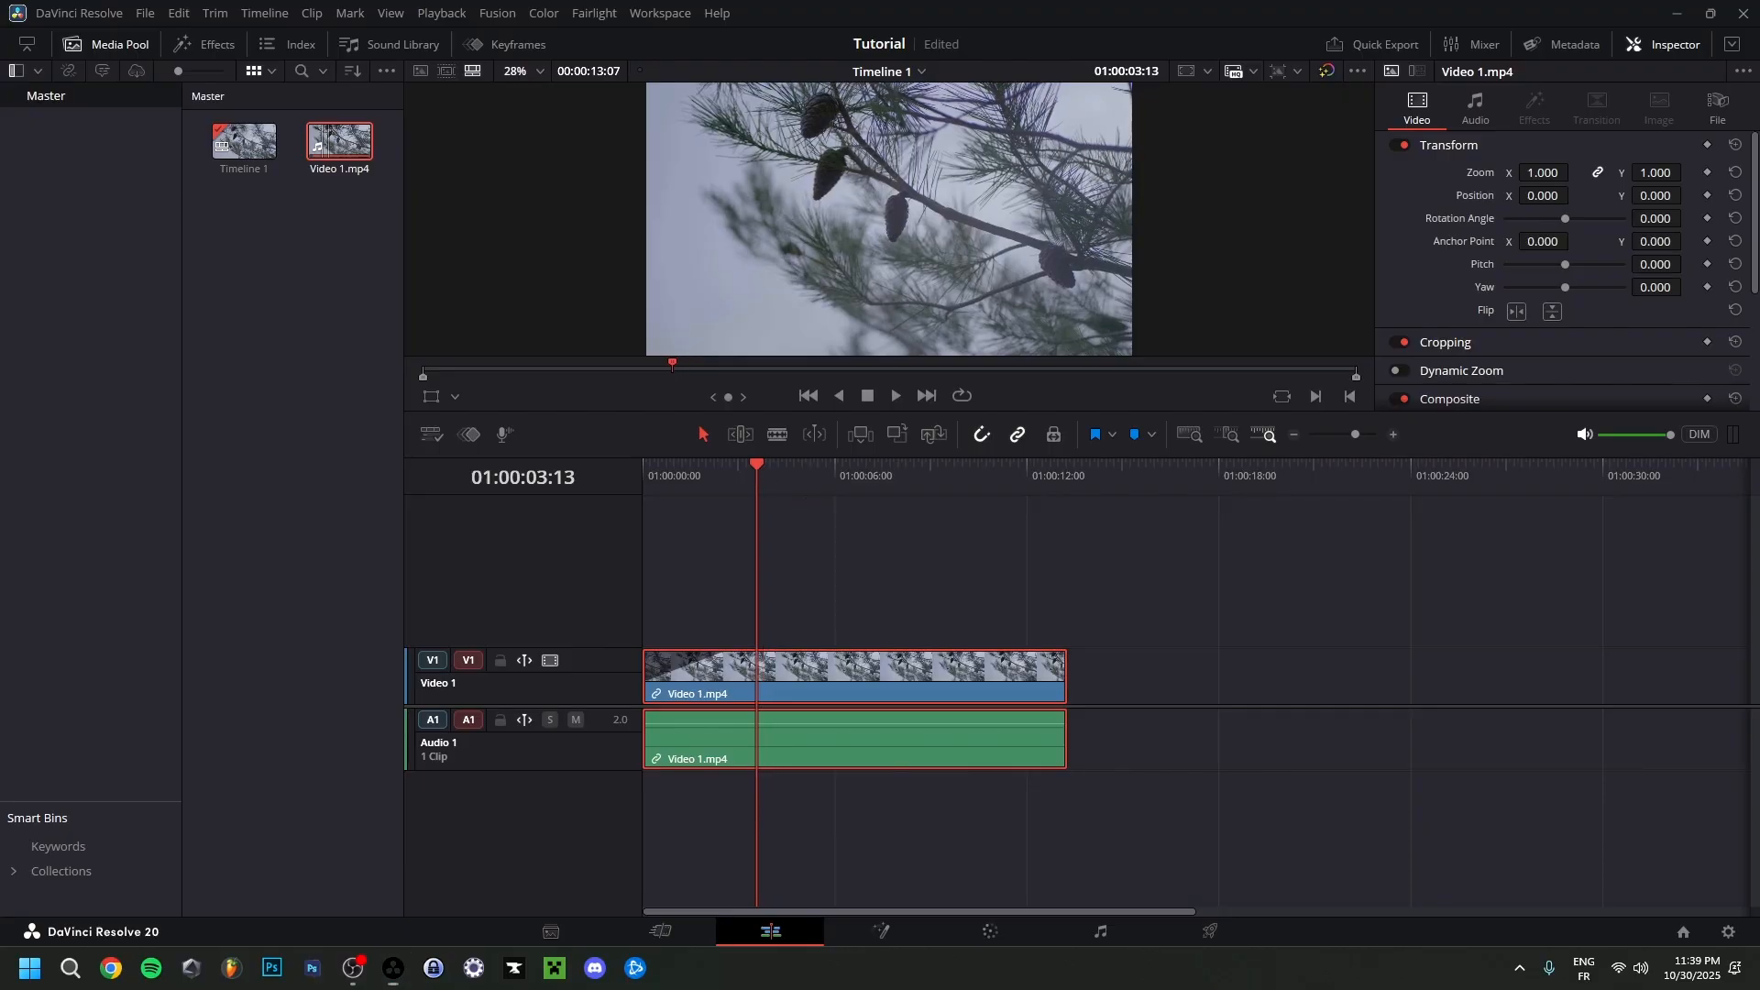
View the timeline frame full screen from the Edit page, and open the same full-screen view from the Cut page.
key(p)
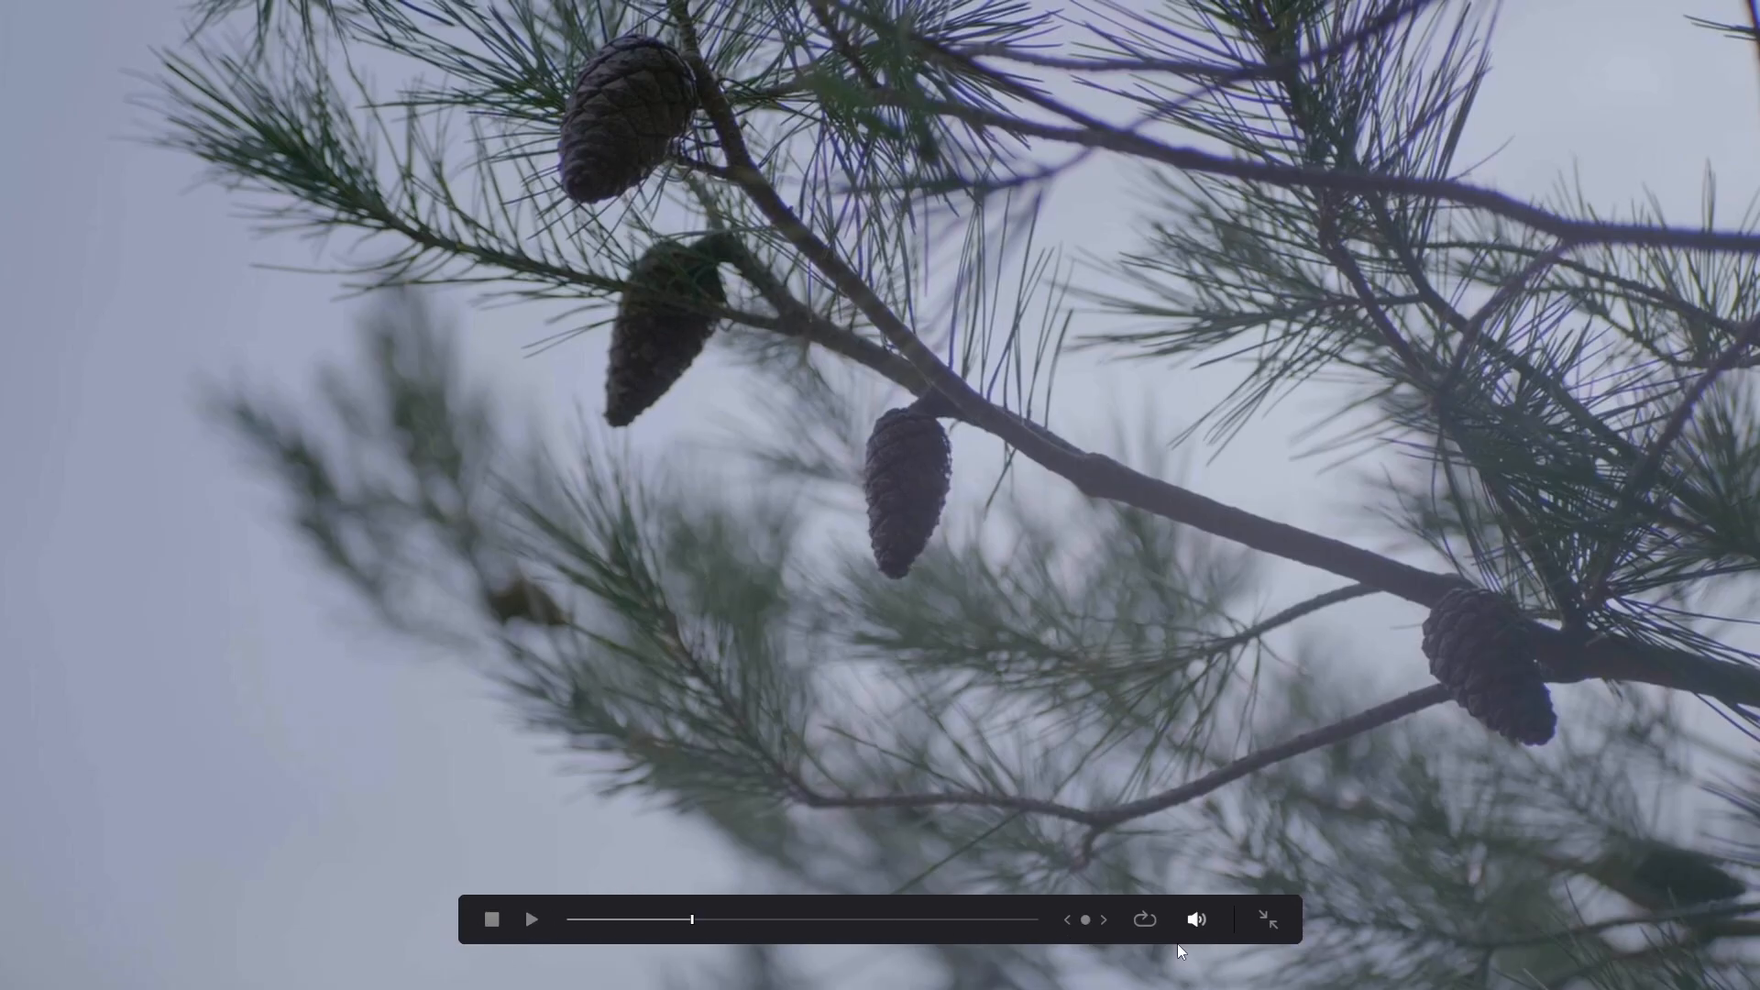
key(p)
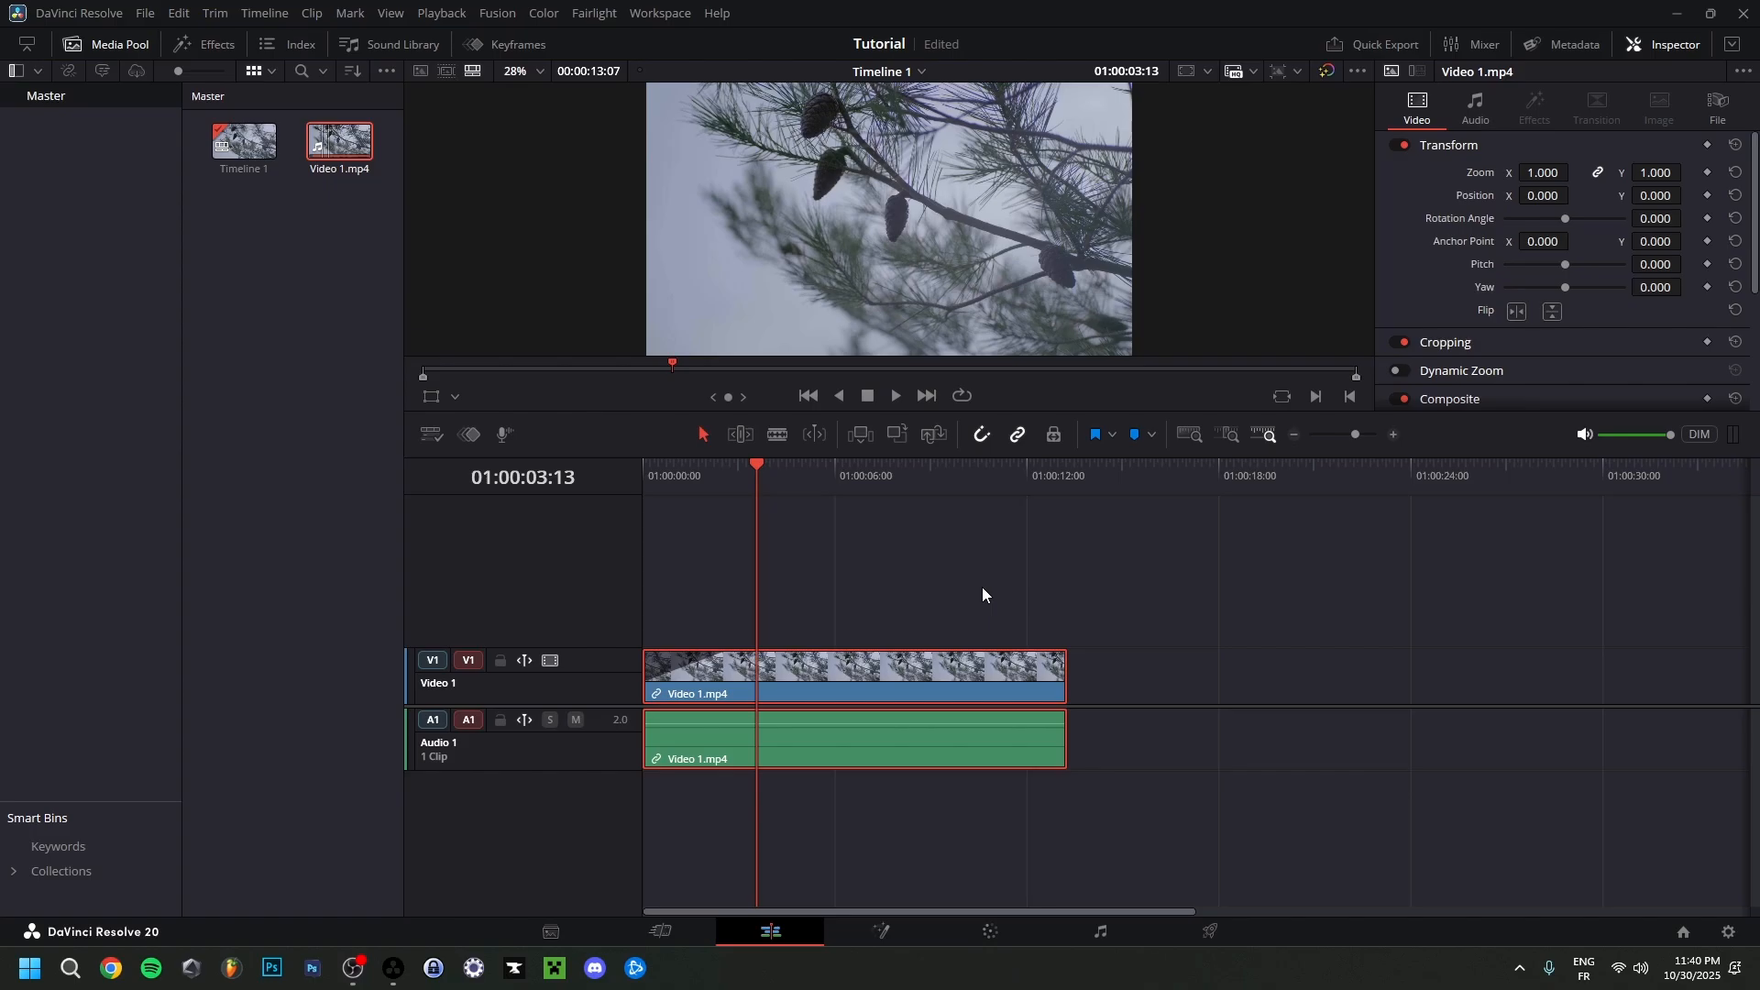
click(686, 938)
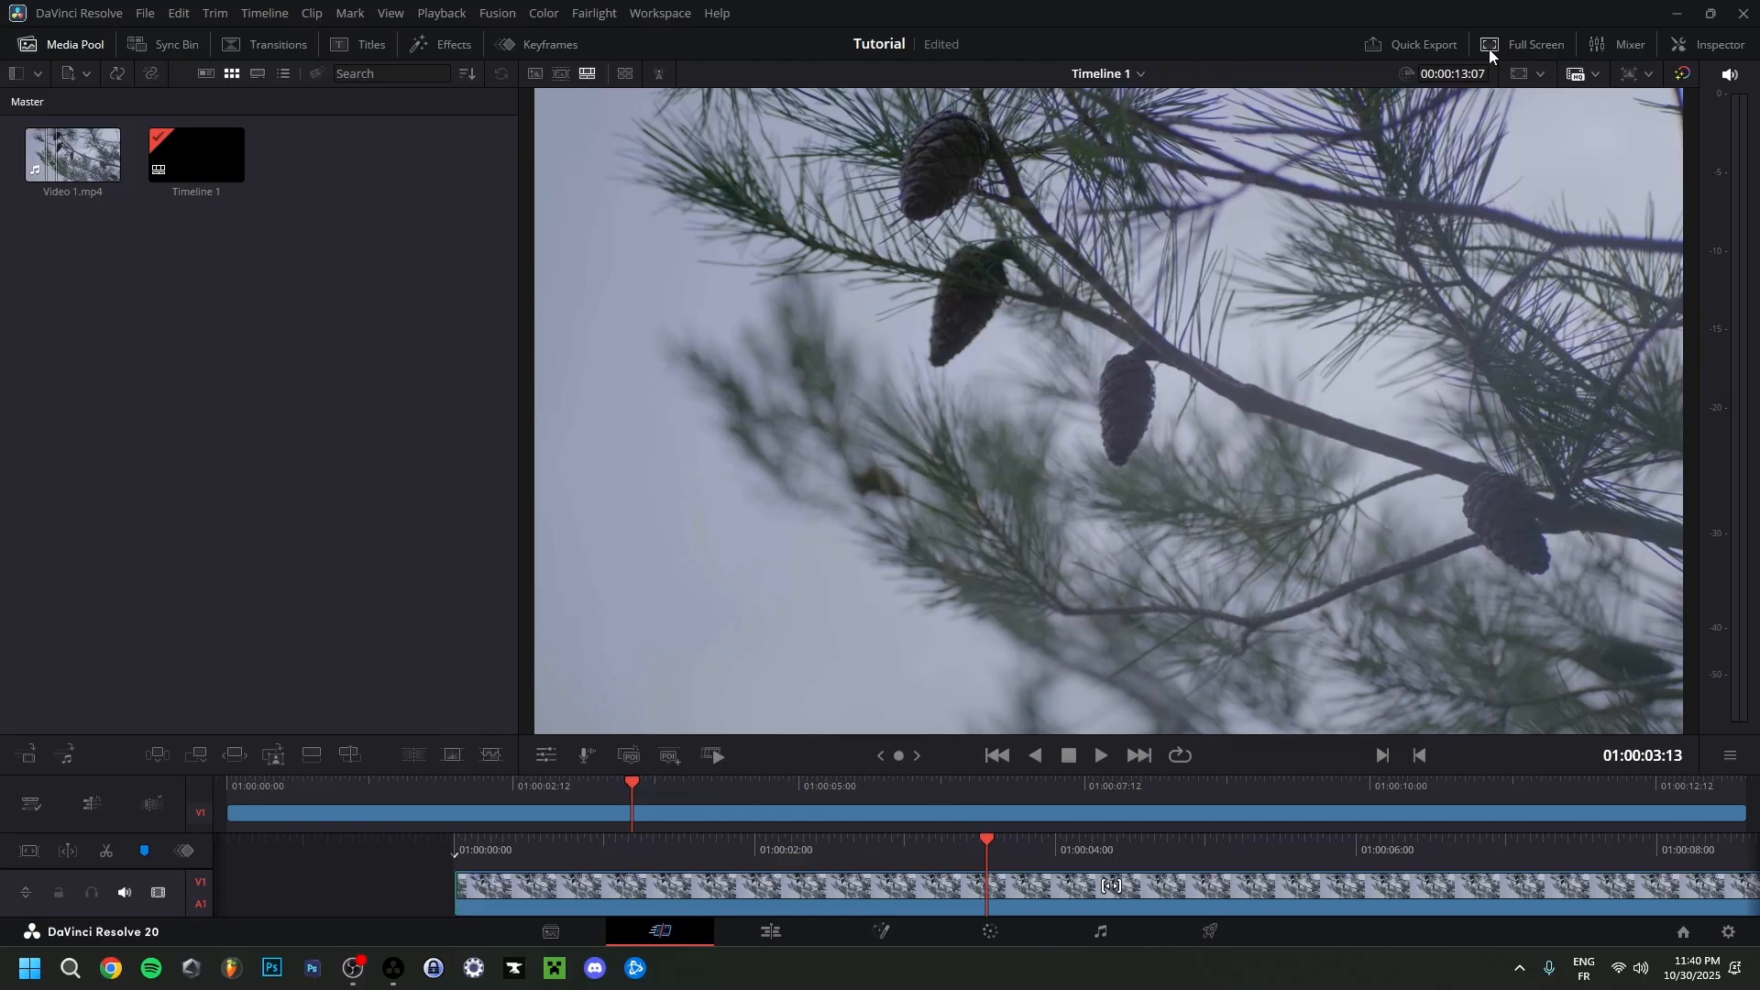
click(1520, 41)
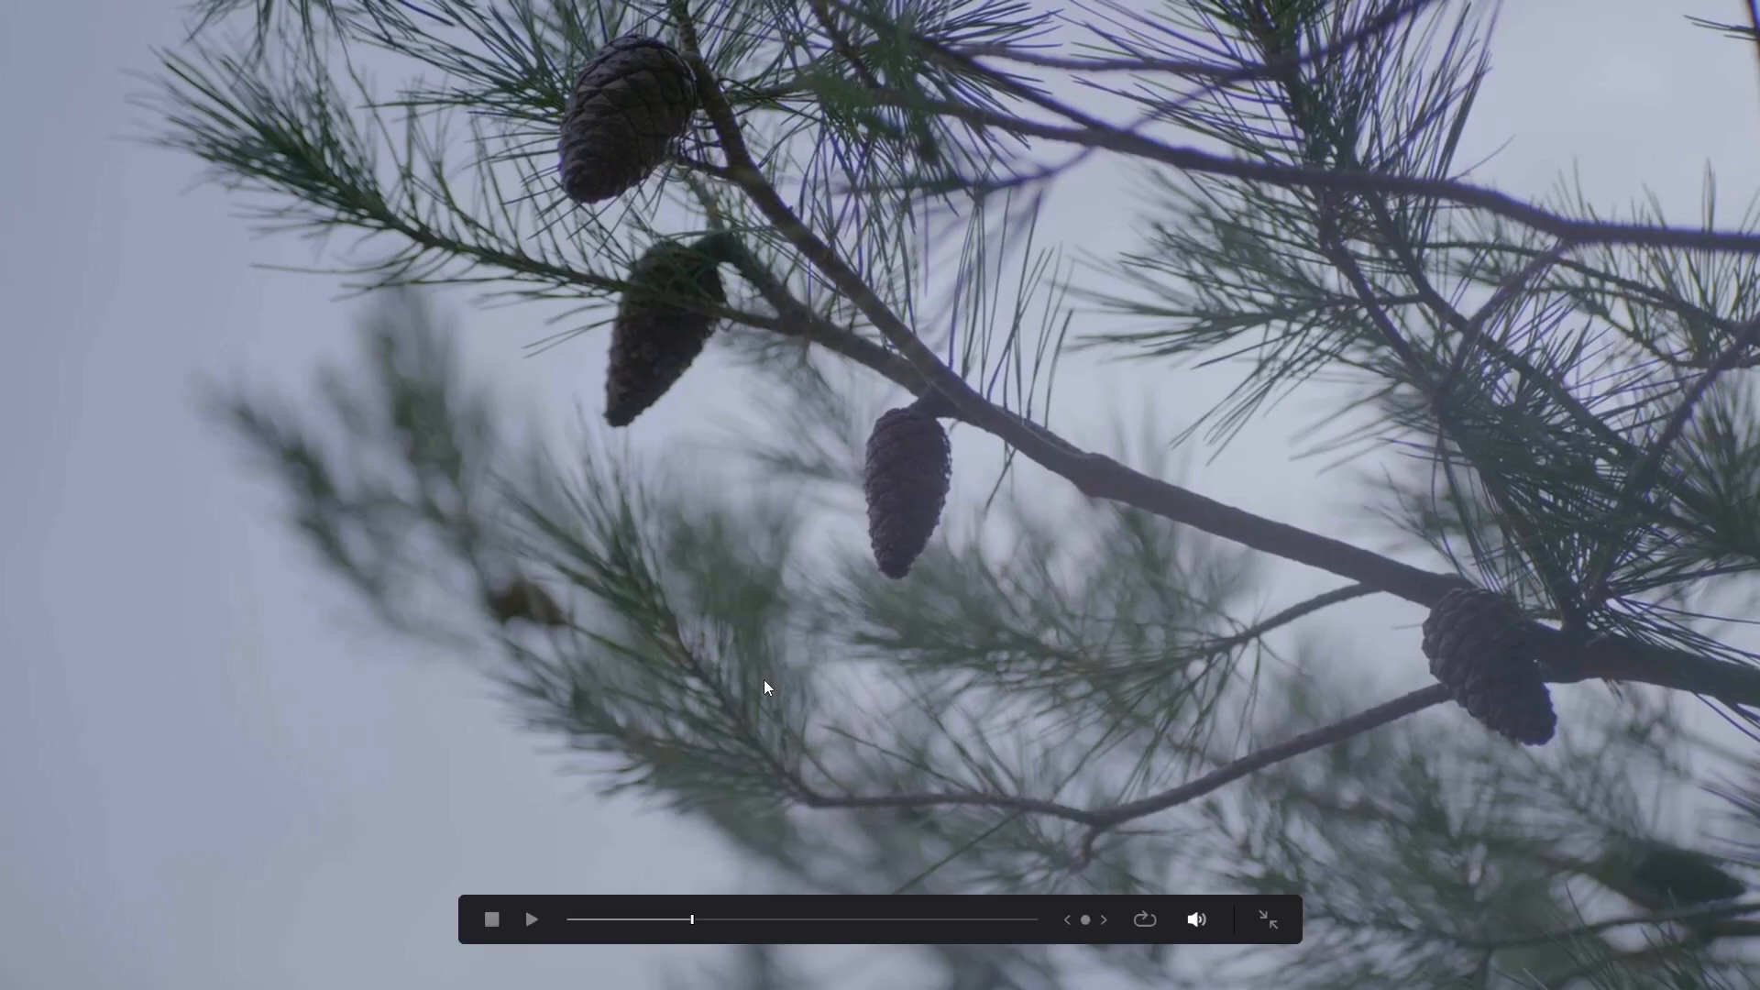
Exit the full-screen view and return to the Edit page.
click(1271, 921)
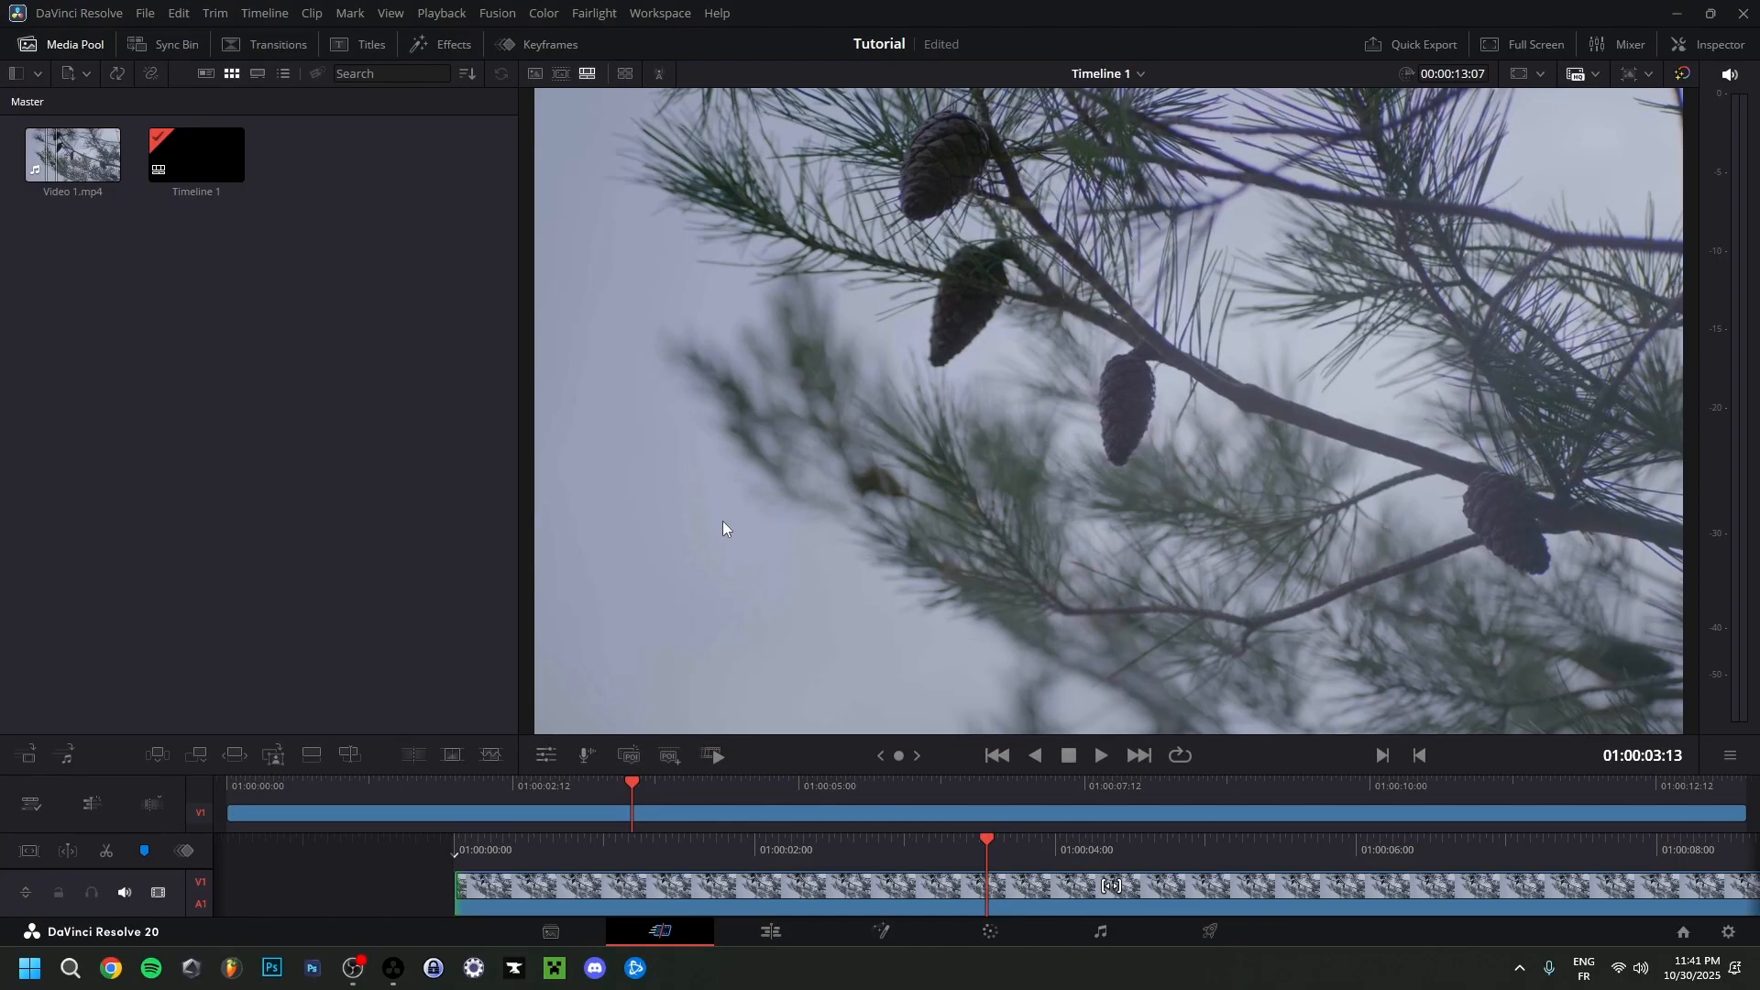
click(768, 931)
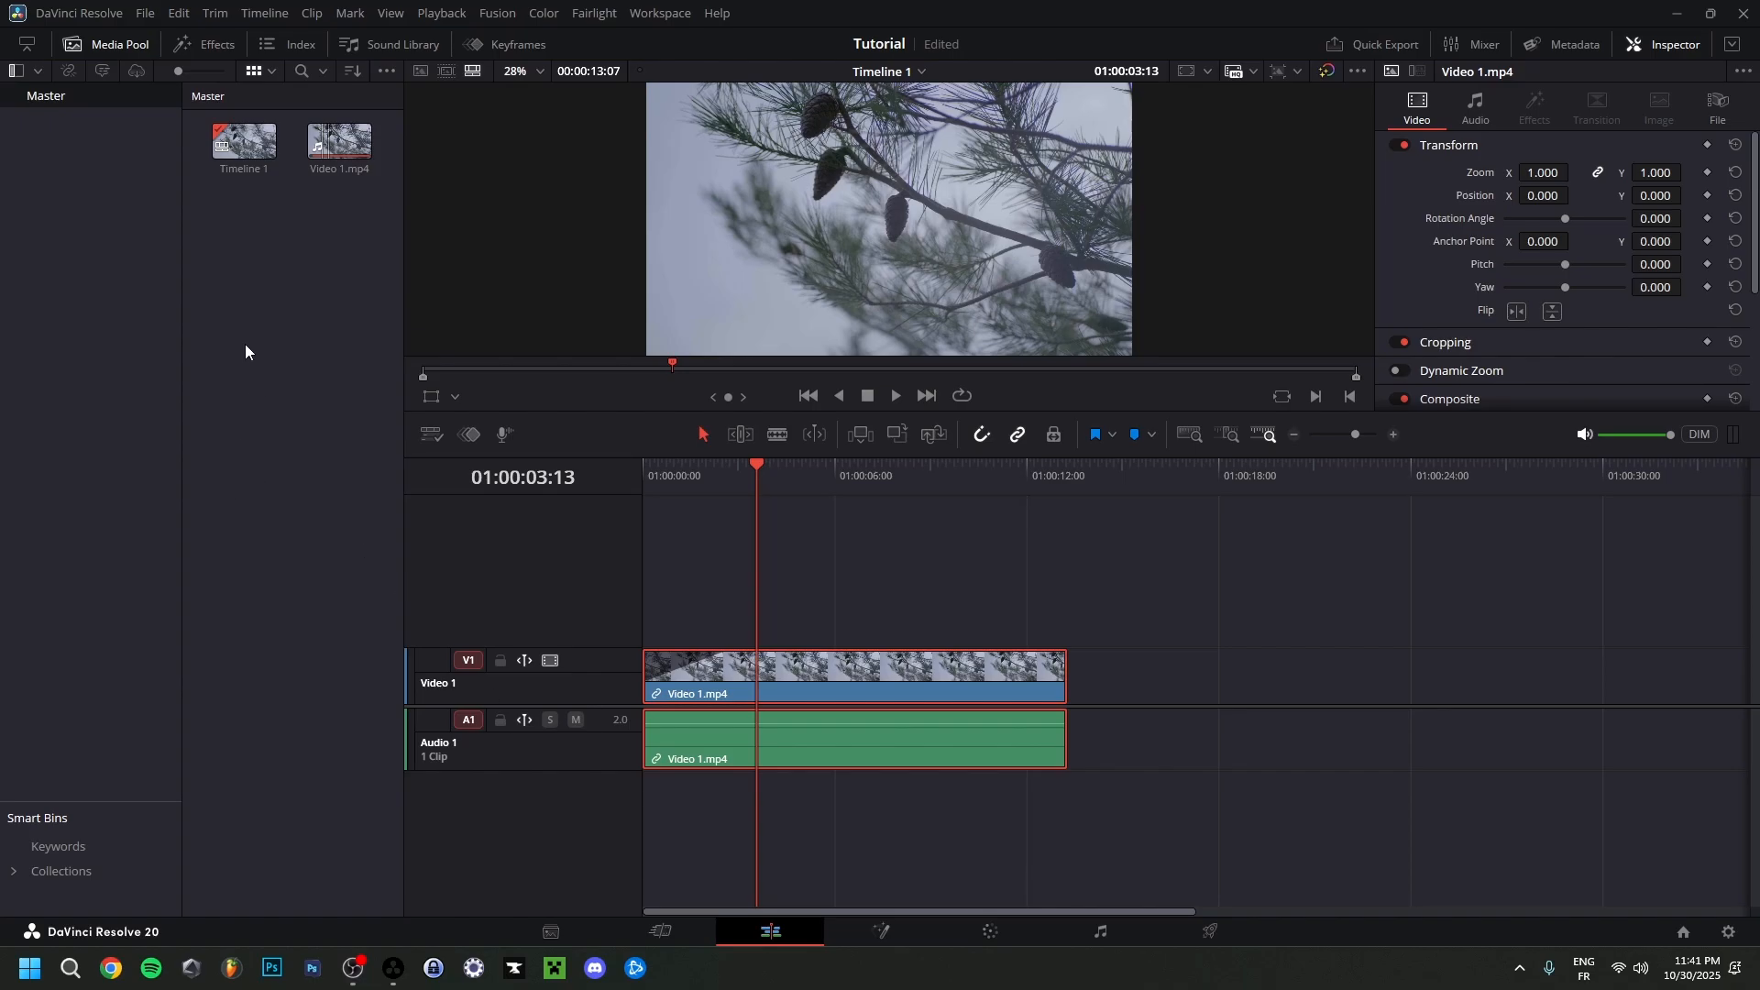
Open Keyboard Customization and look up the application command assigned to the P key.
click(80, 13)
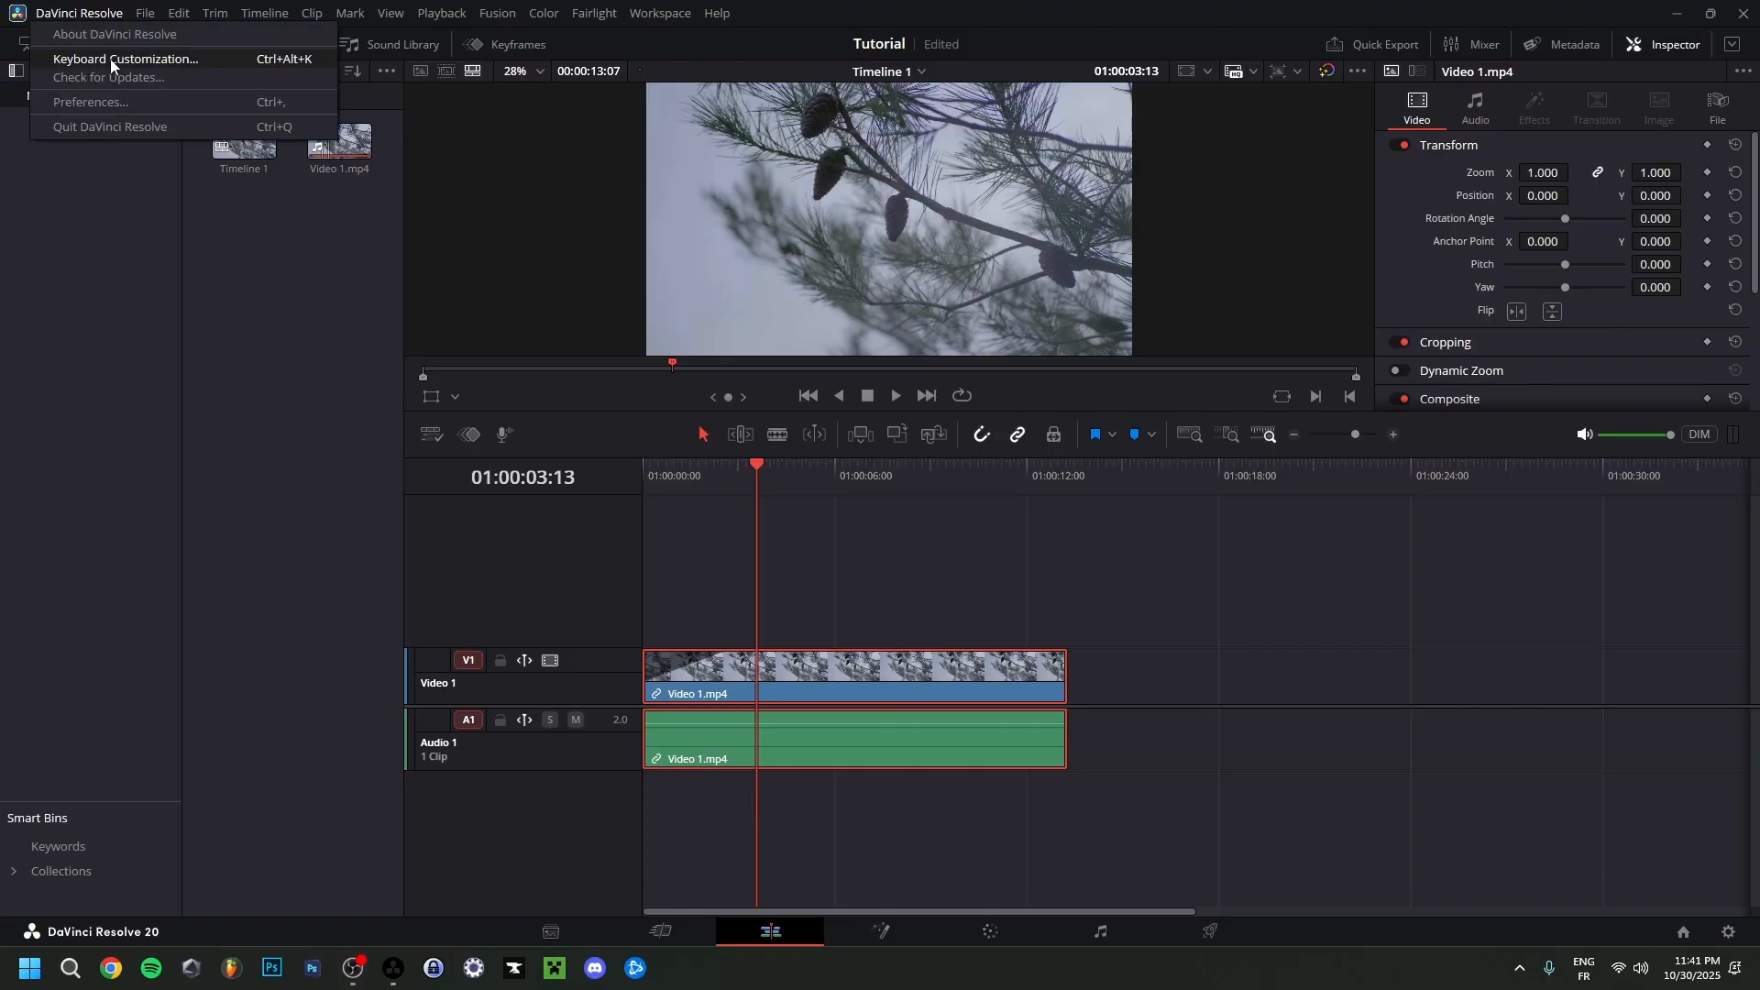
click(110, 59)
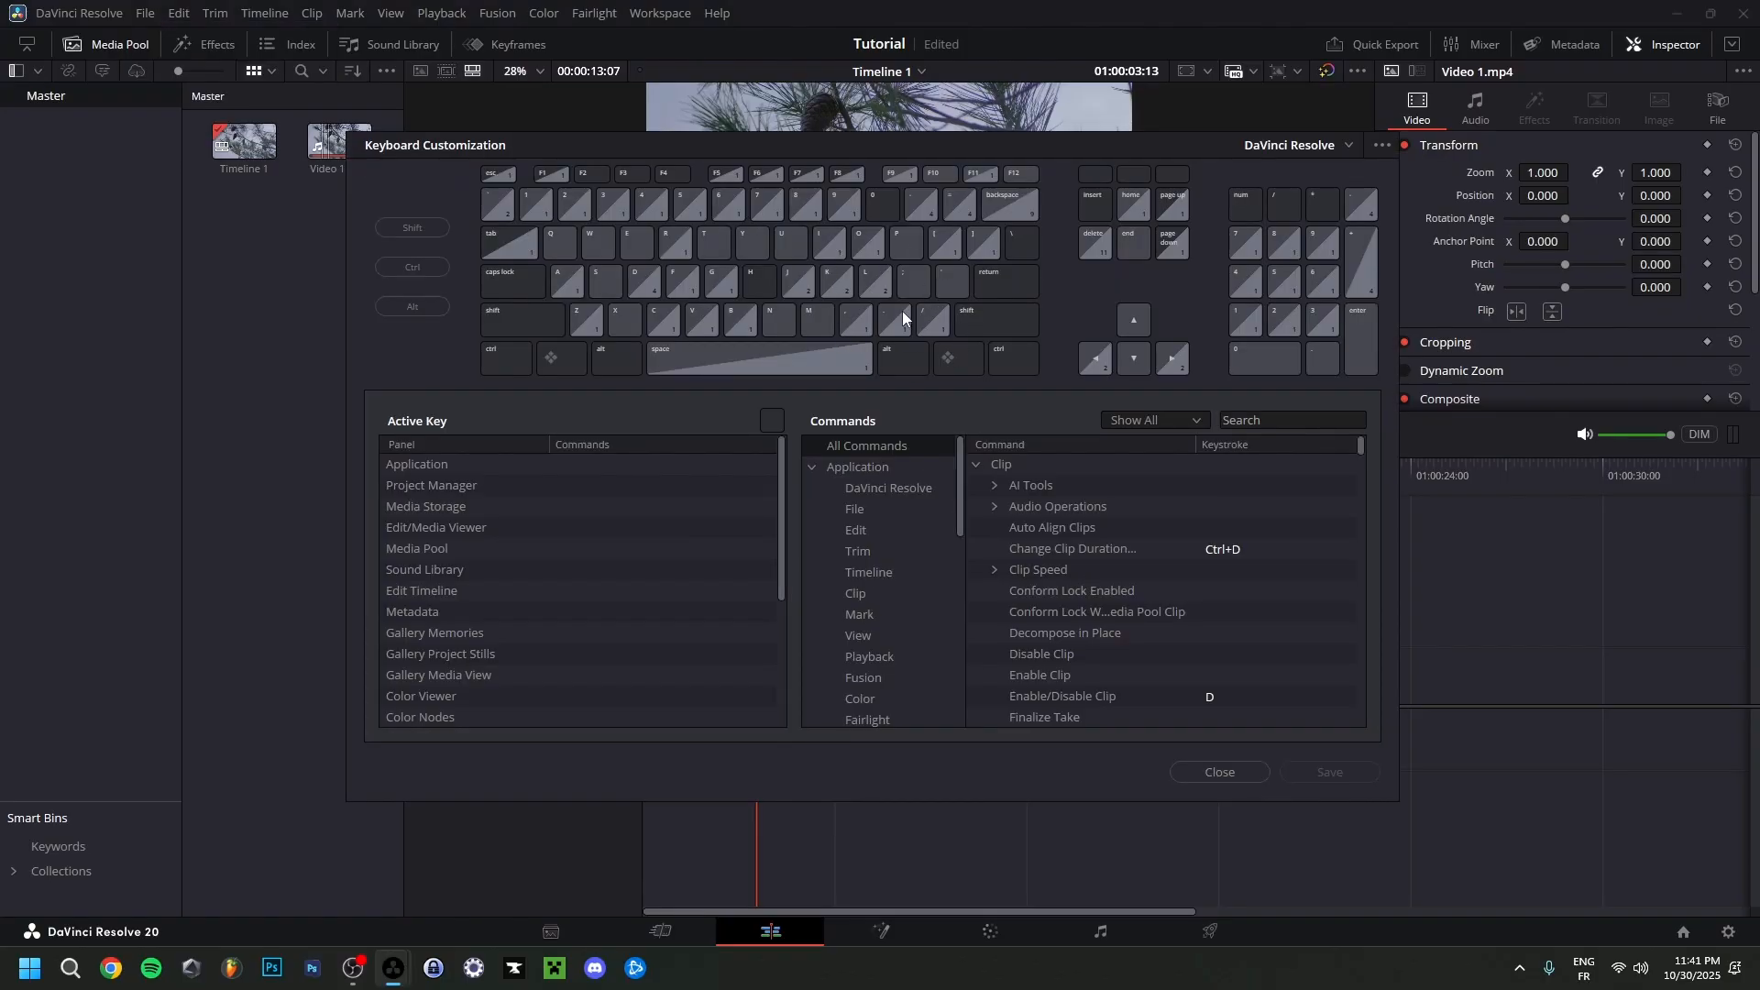
click(908, 246)
click(563, 468)
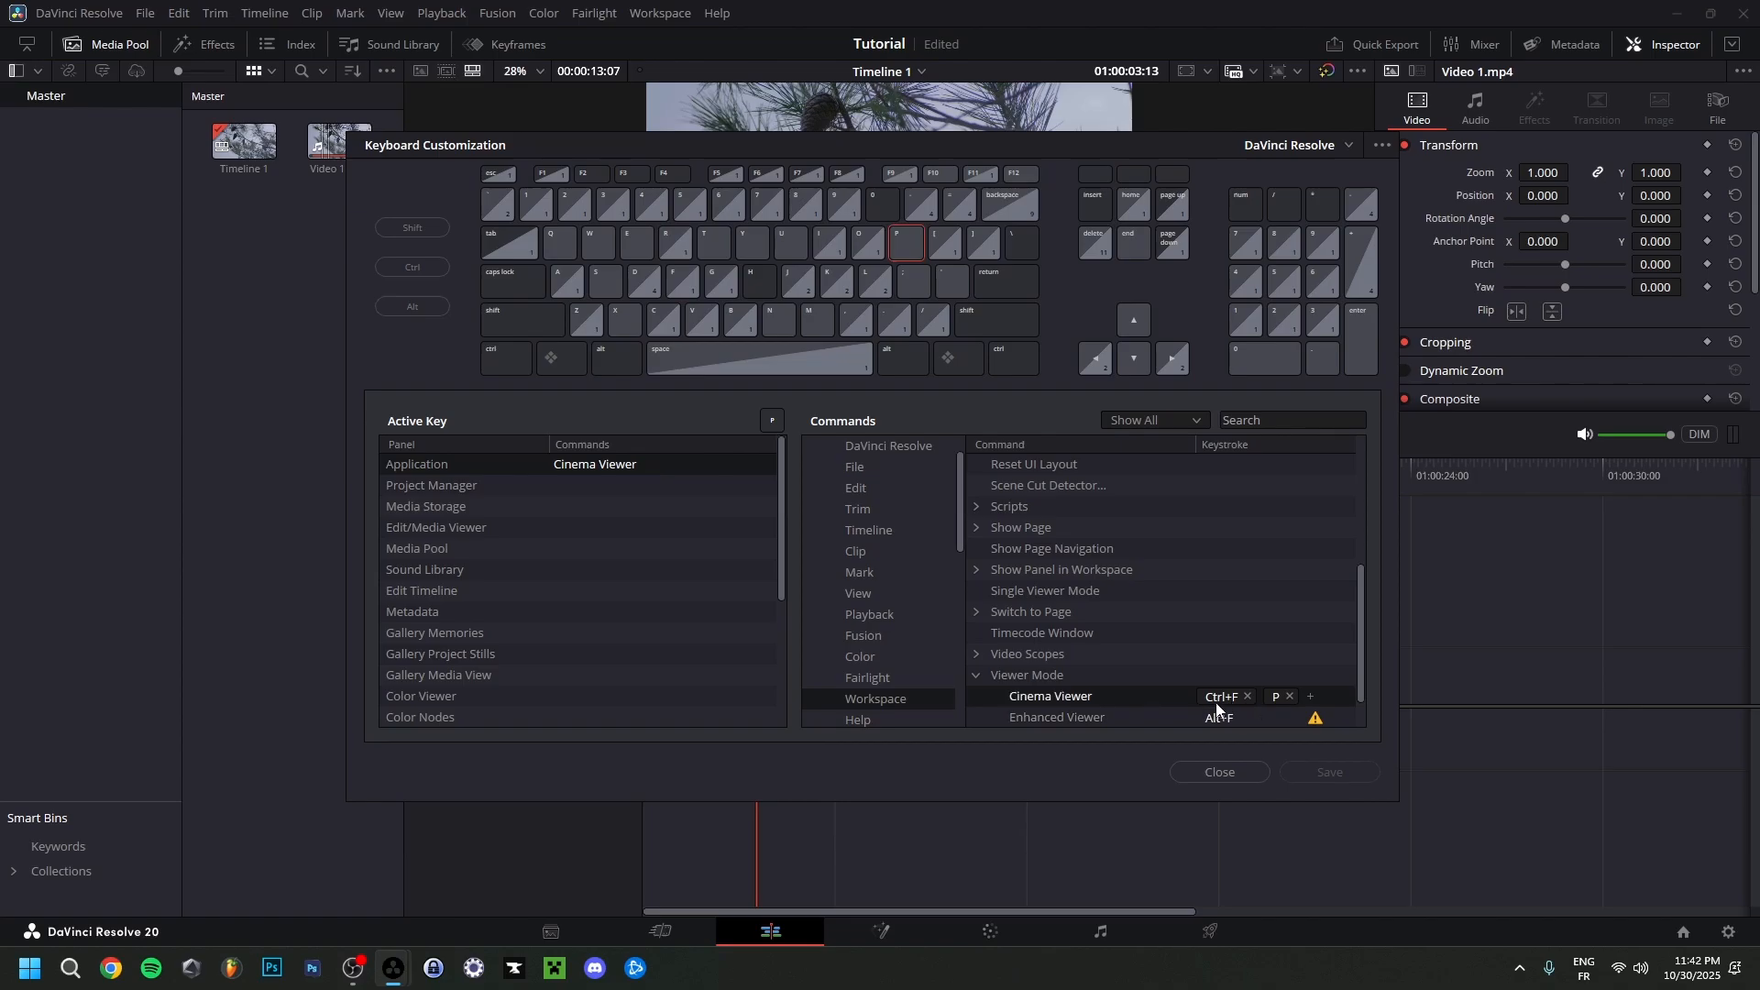
Try replacing the Cinema Viewer's P shortcut with F, and decline taking that key from Match Frame.
click(1290, 697)
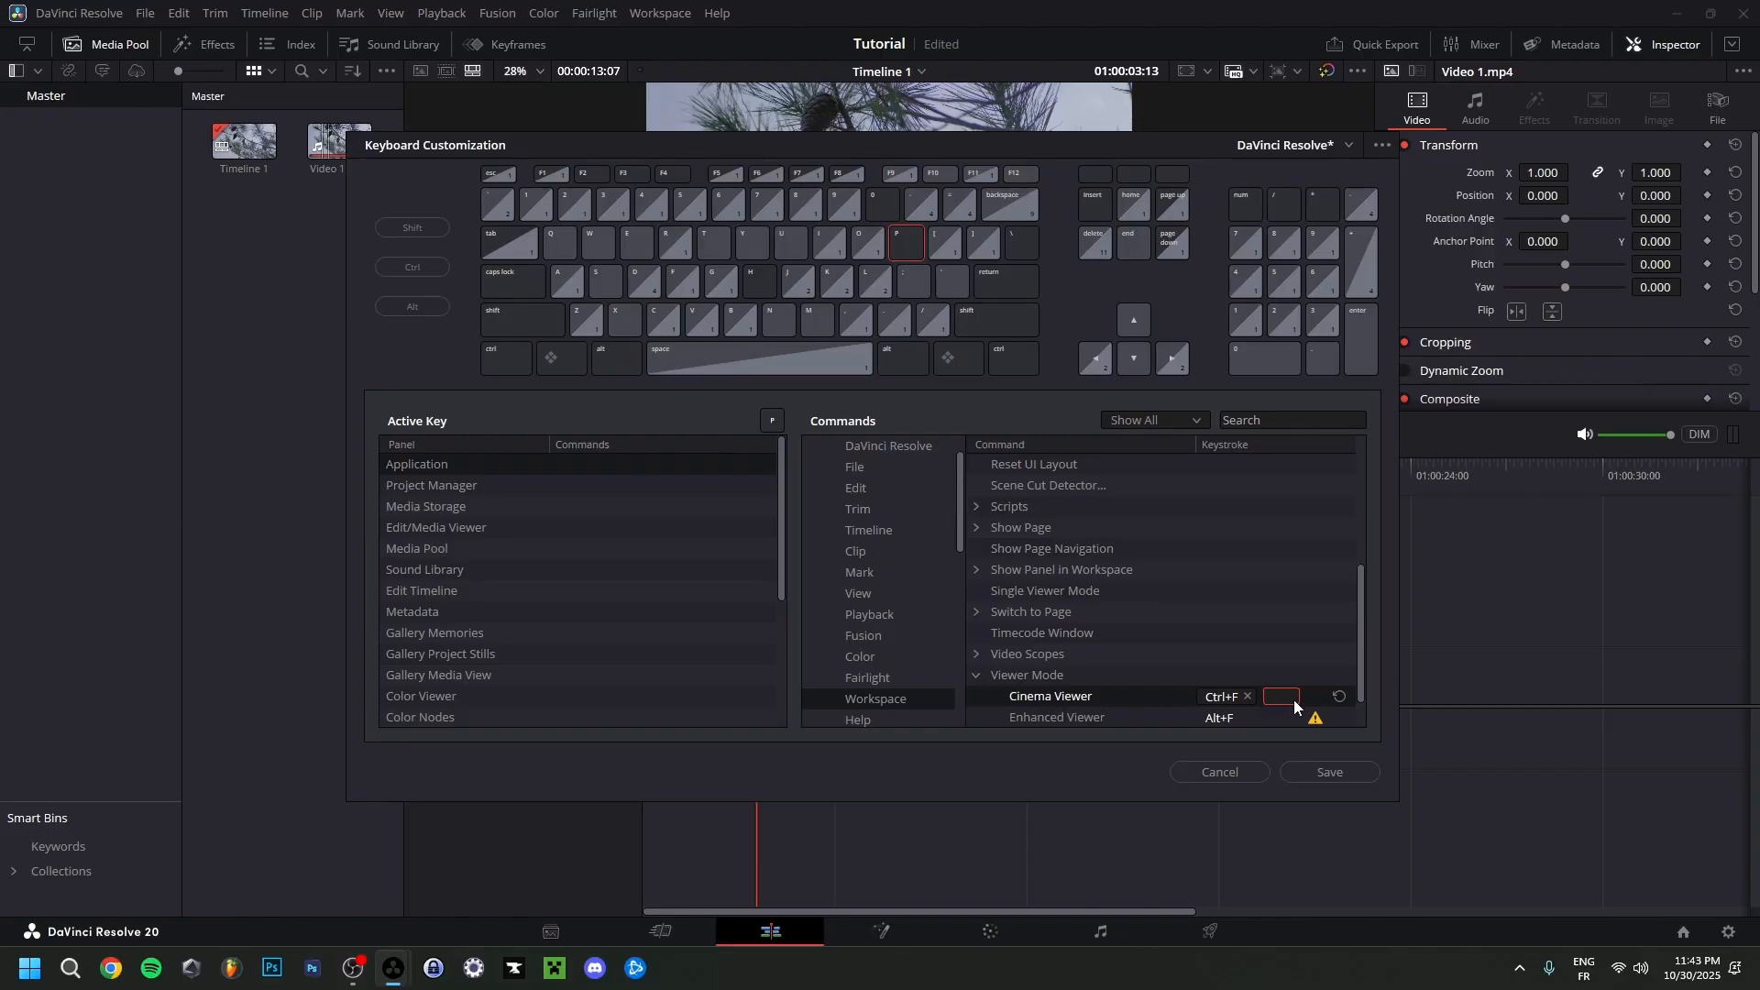
key(f)
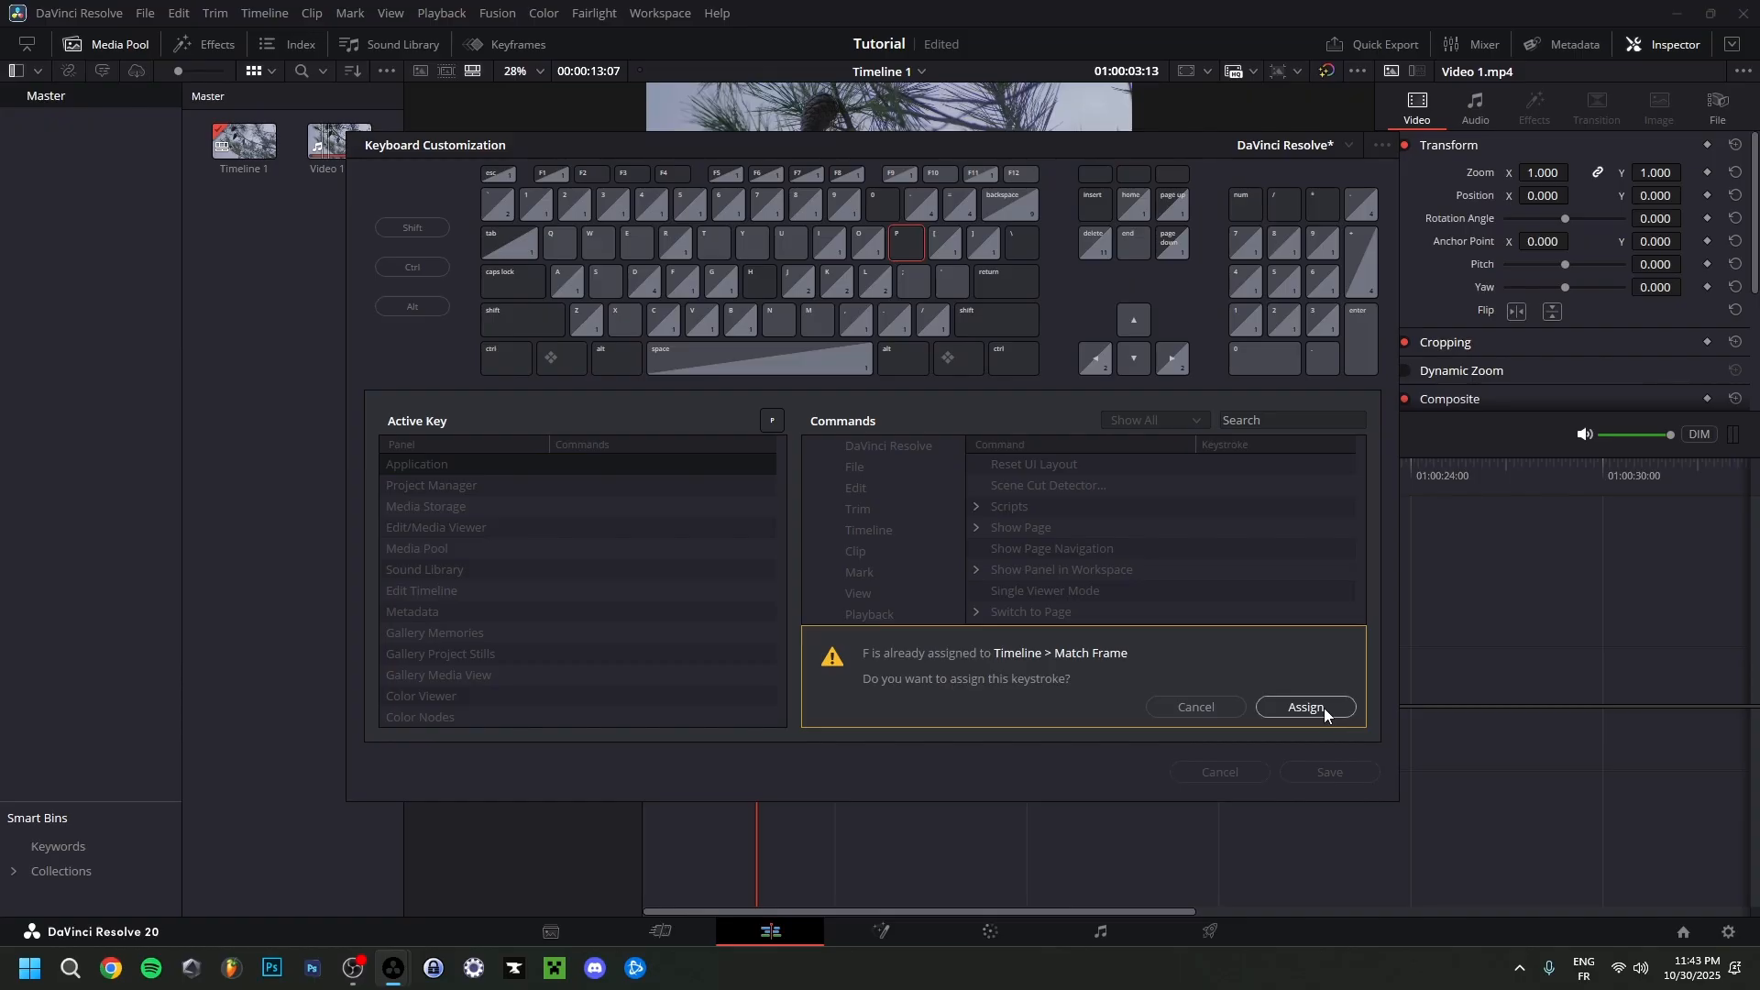
click(1197, 706)
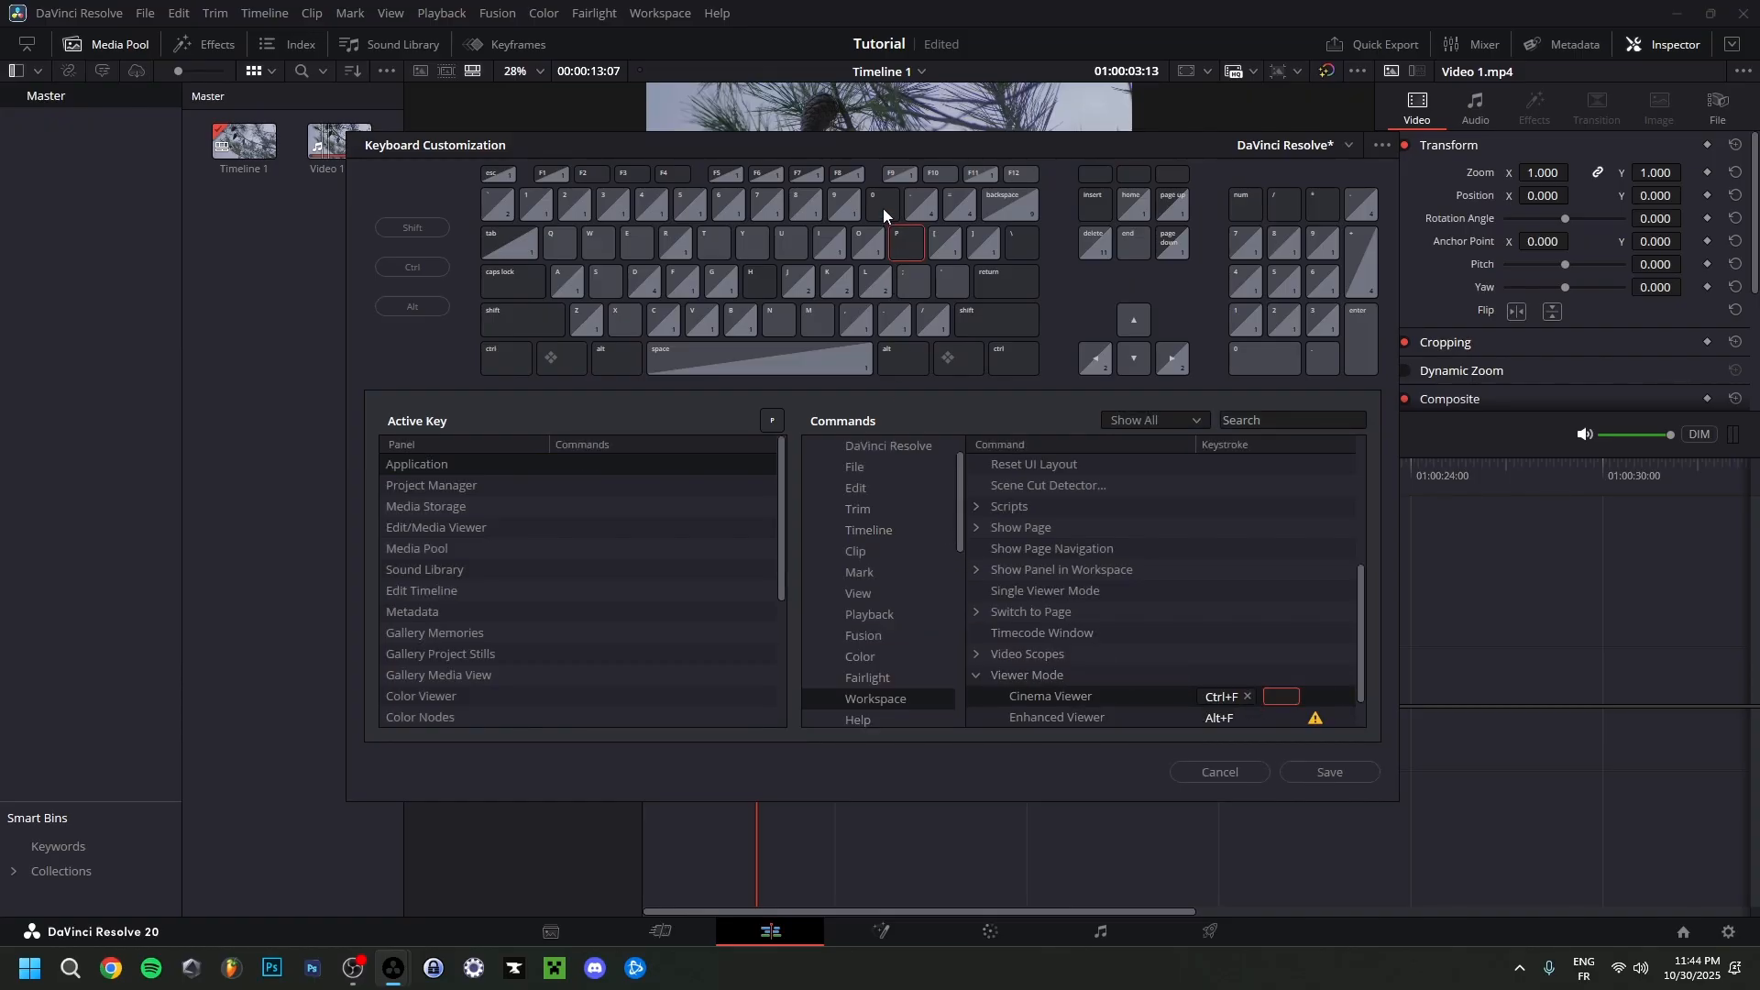
Assign F2 to the Cinema Viewer command, and discard the keyboard changes without saving a preset.
drag(592, 174, 1280, 700)
click(1330, 772)
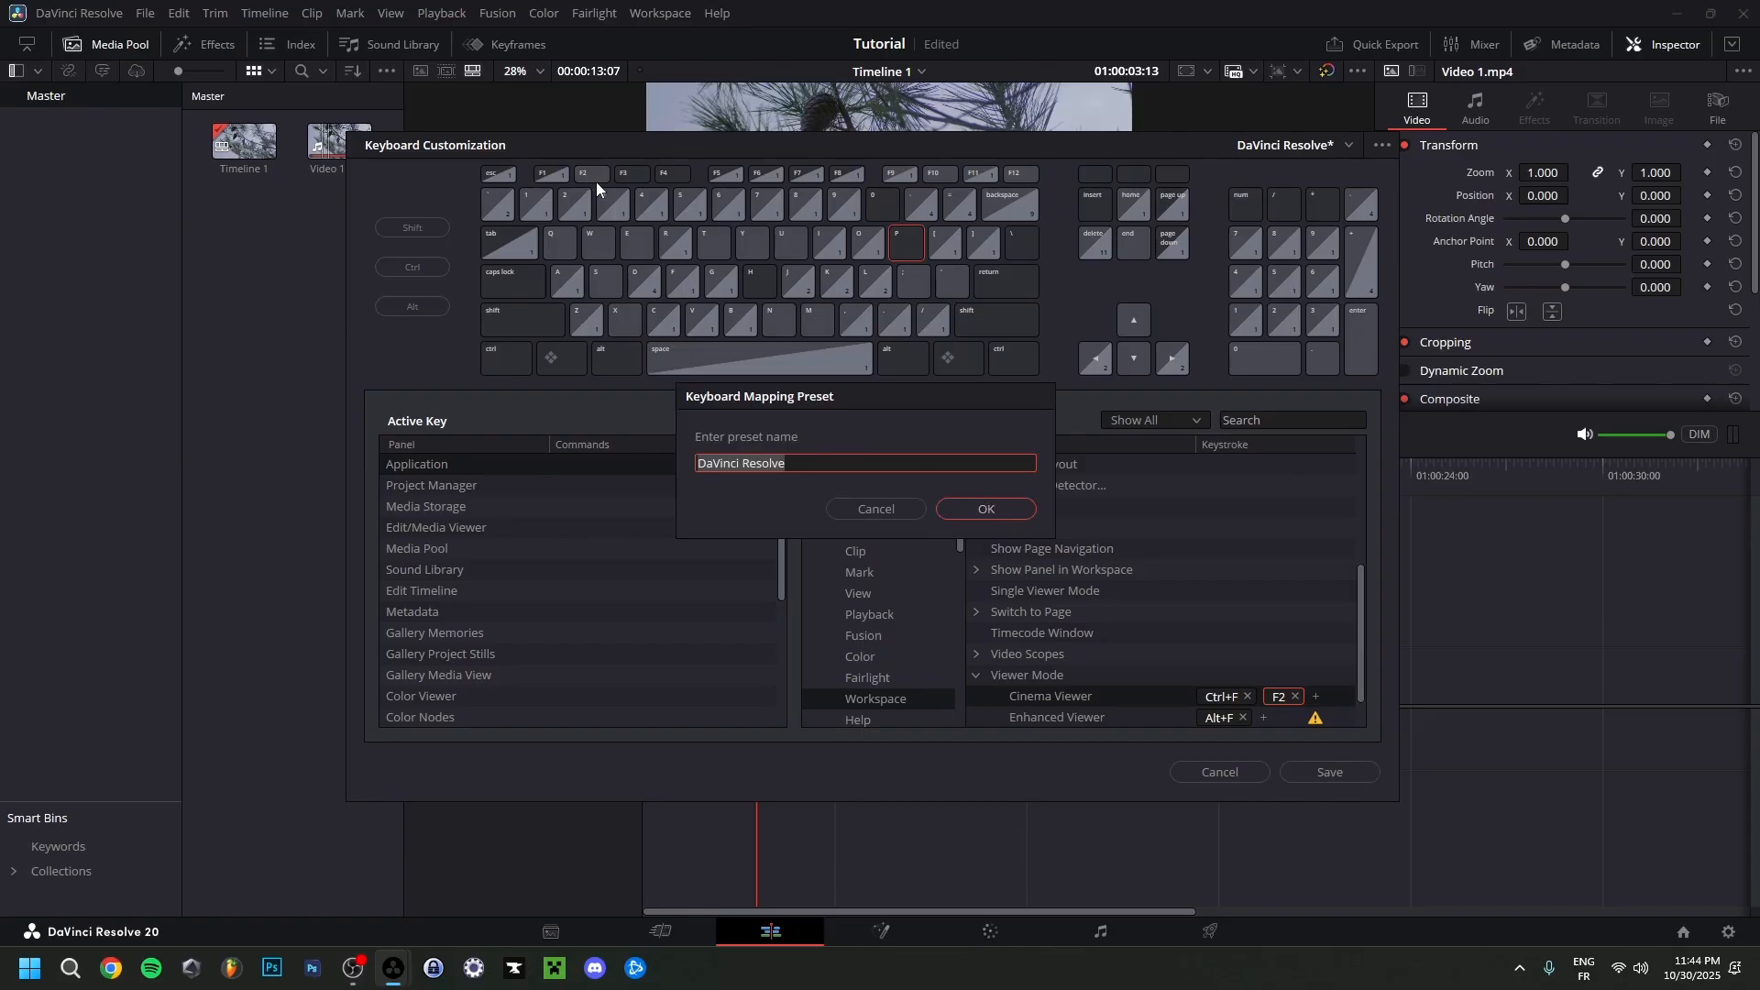
click(891, 510)
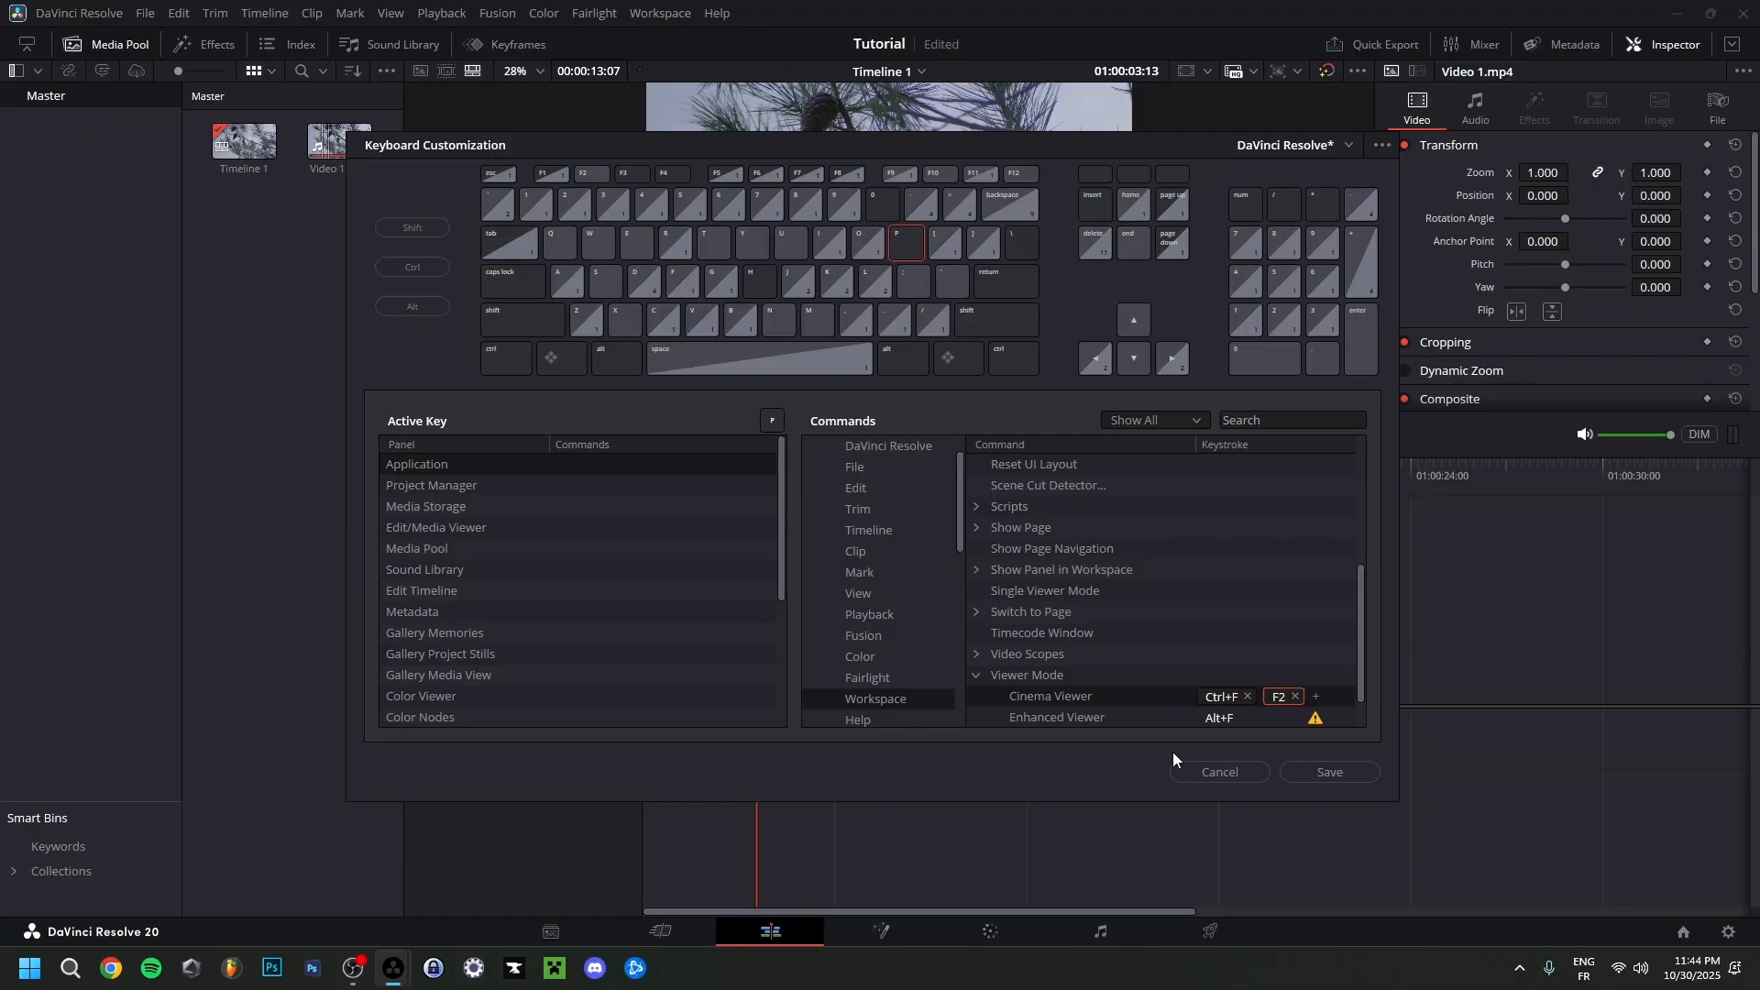
click(1201, 774)
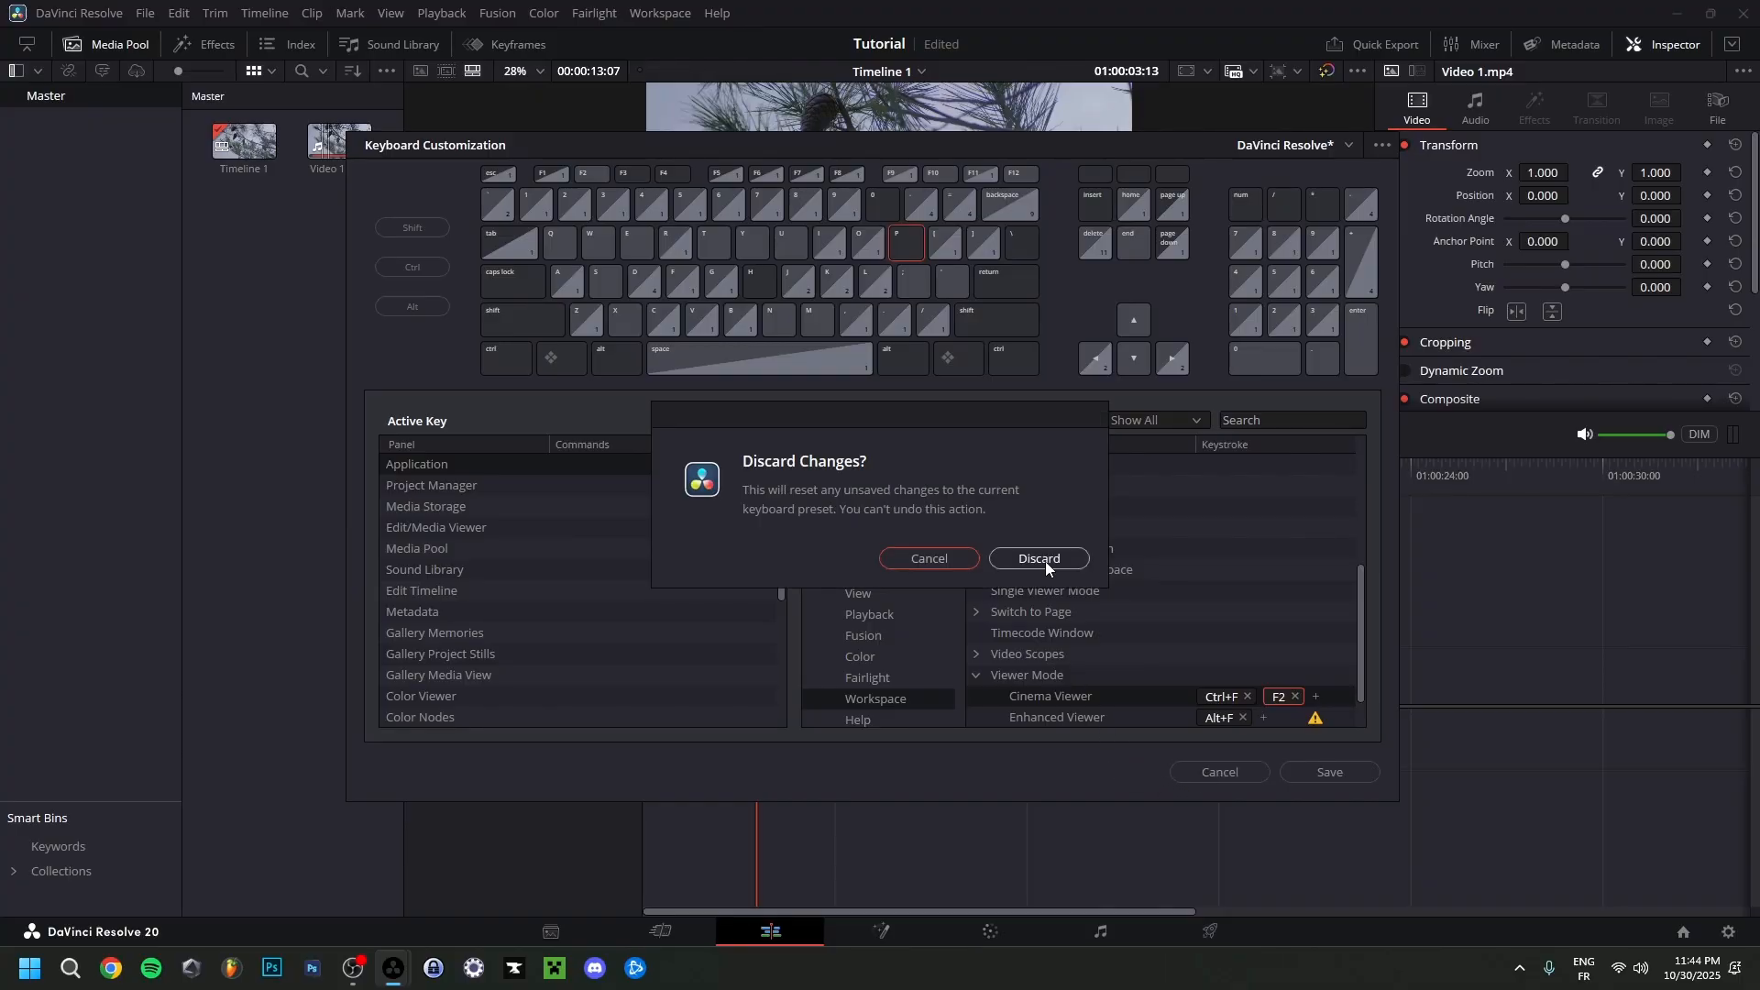
click(1045, 561)
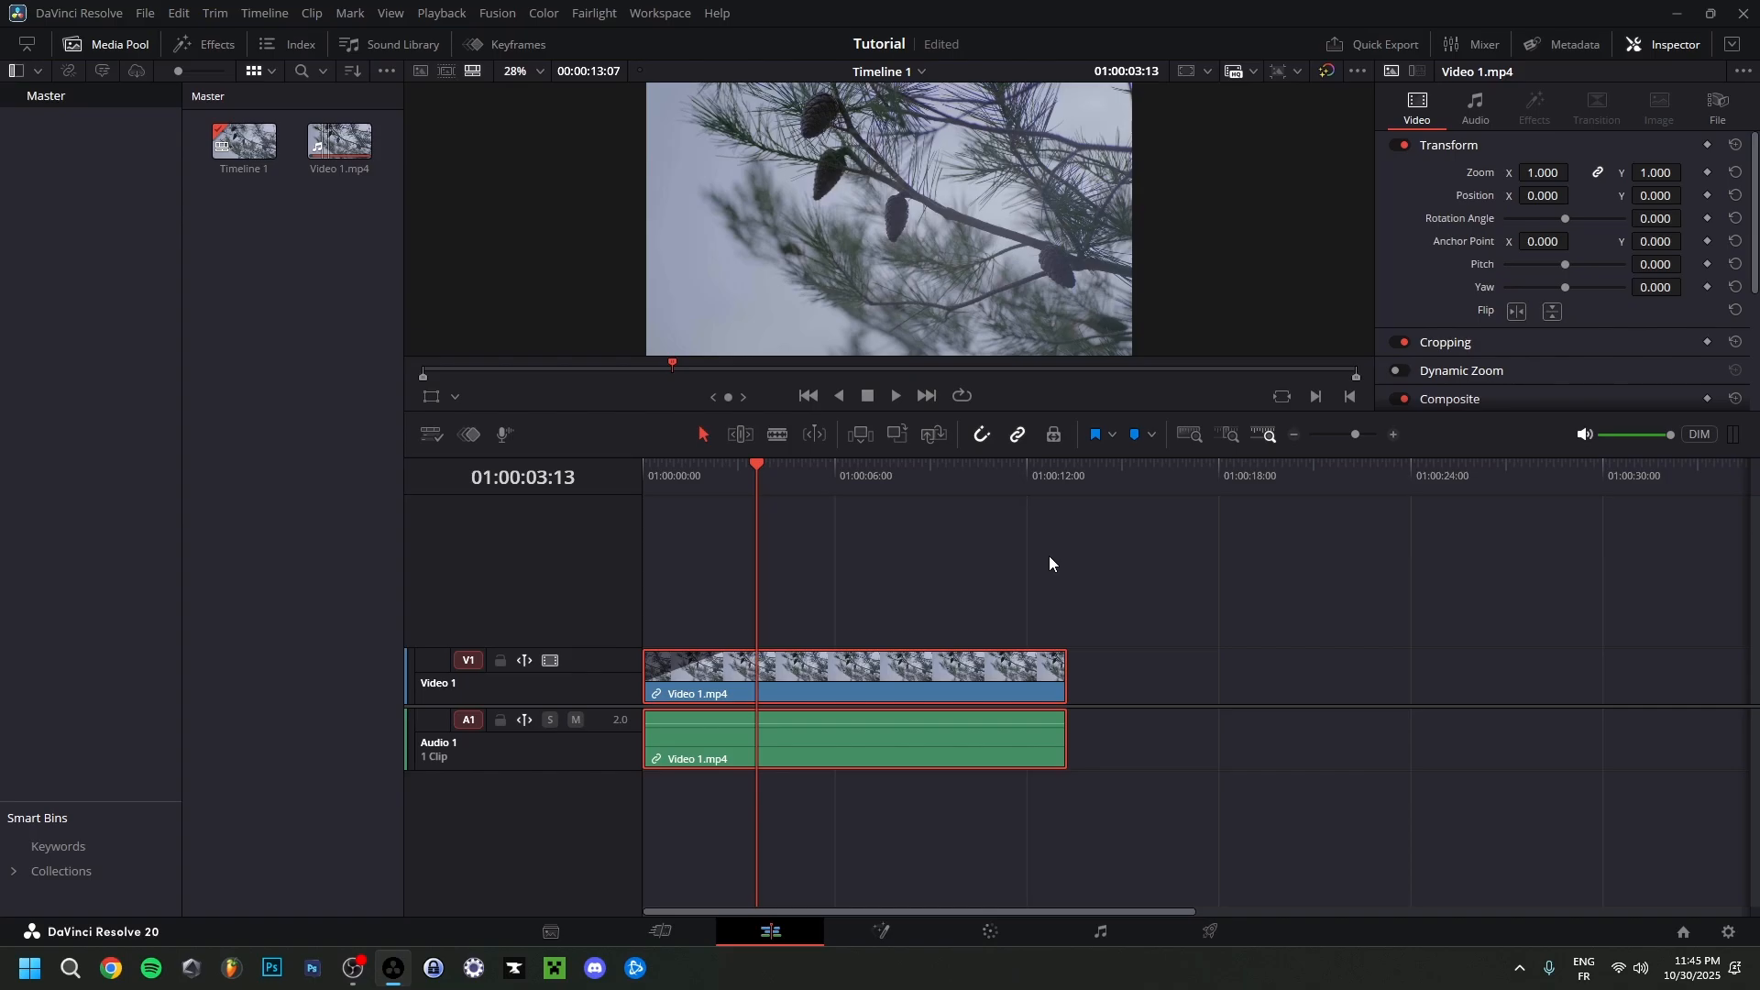
Try shifting the clip to leave a small gap at the timeline's start, and close the gap again.
drag(654, 678, 701, 674)
click(646, 671)
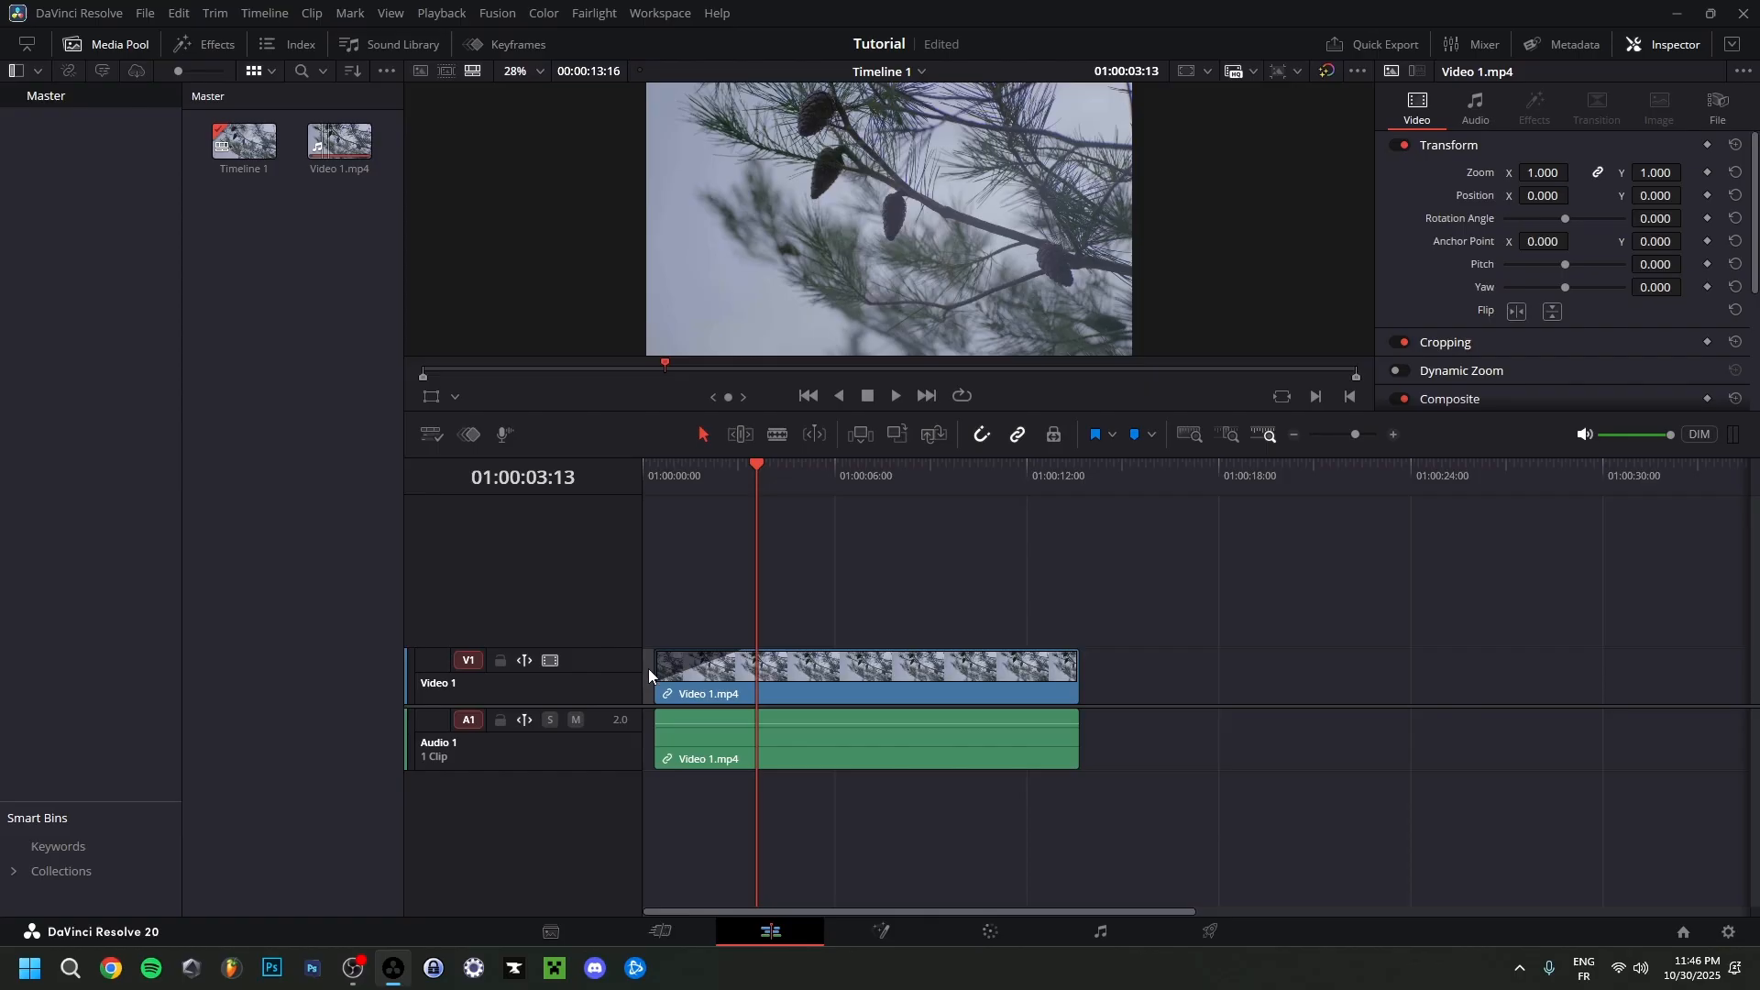
key(ctrl+z)
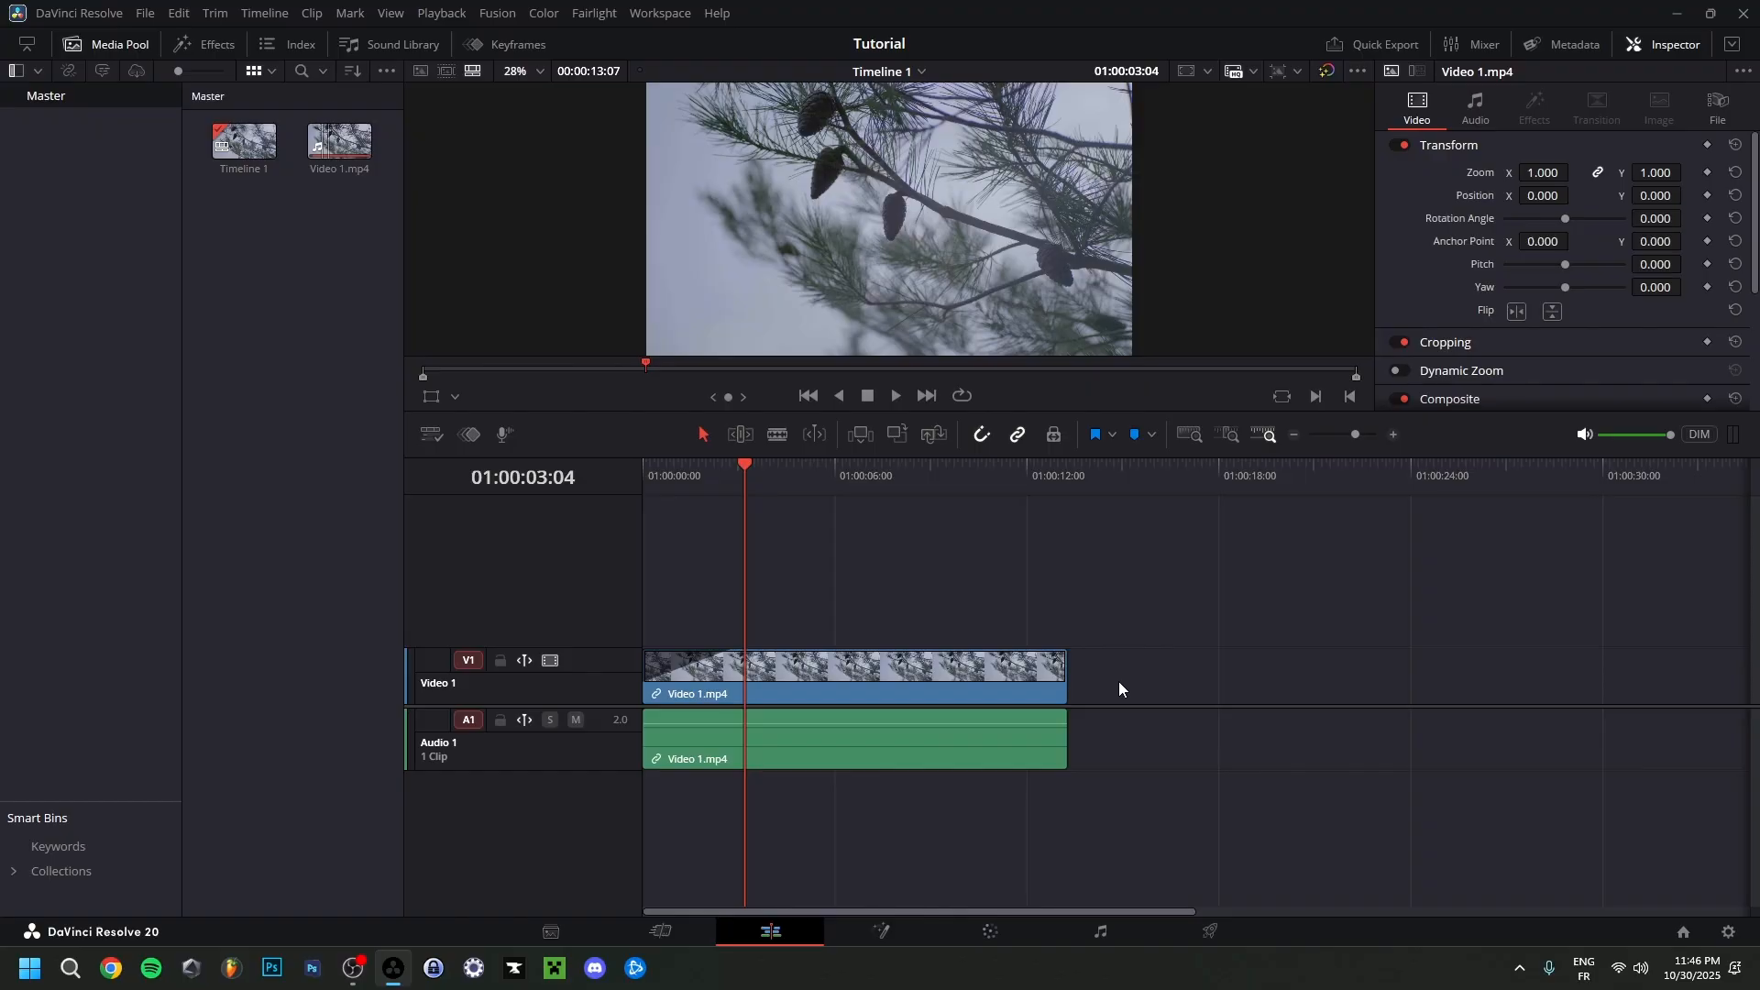
key(Left)
key(Left)
key(Left)
key(Left)
key(Left)
key(Left)
key(Left)
key(Left)
key(Left)
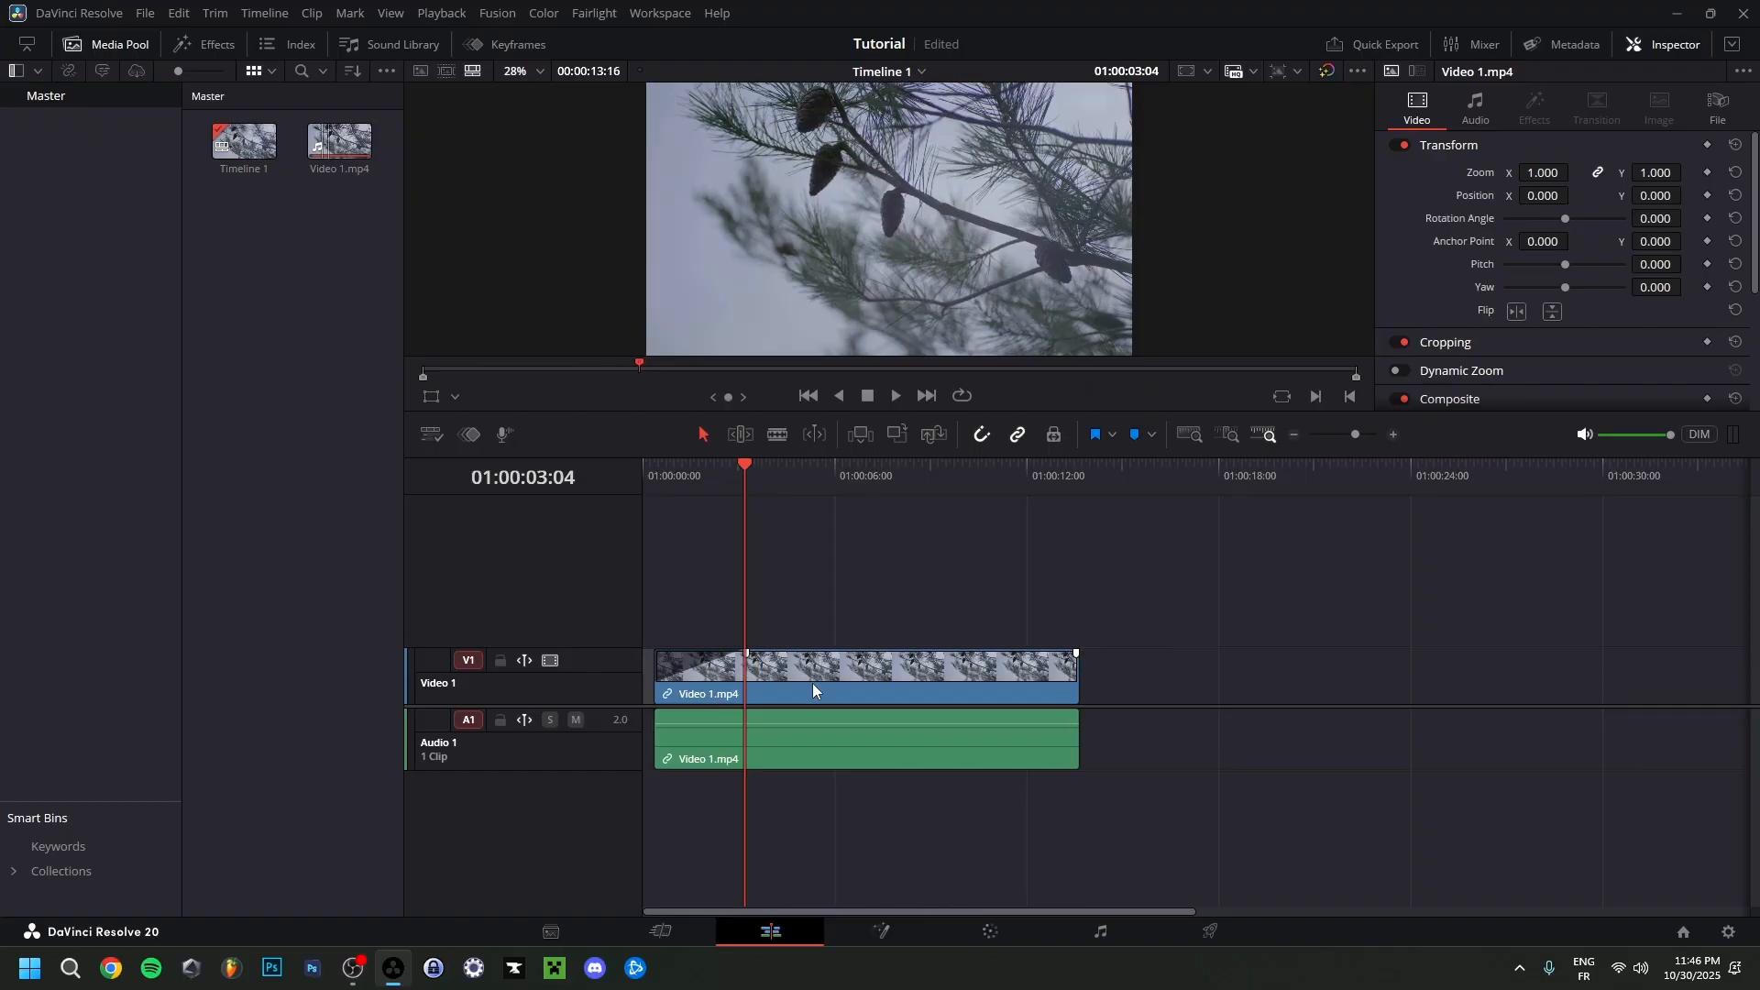
Trim the end of the clip back to the playhead placed at 01:00:05:09.
drag(779, 475, 816, 558)
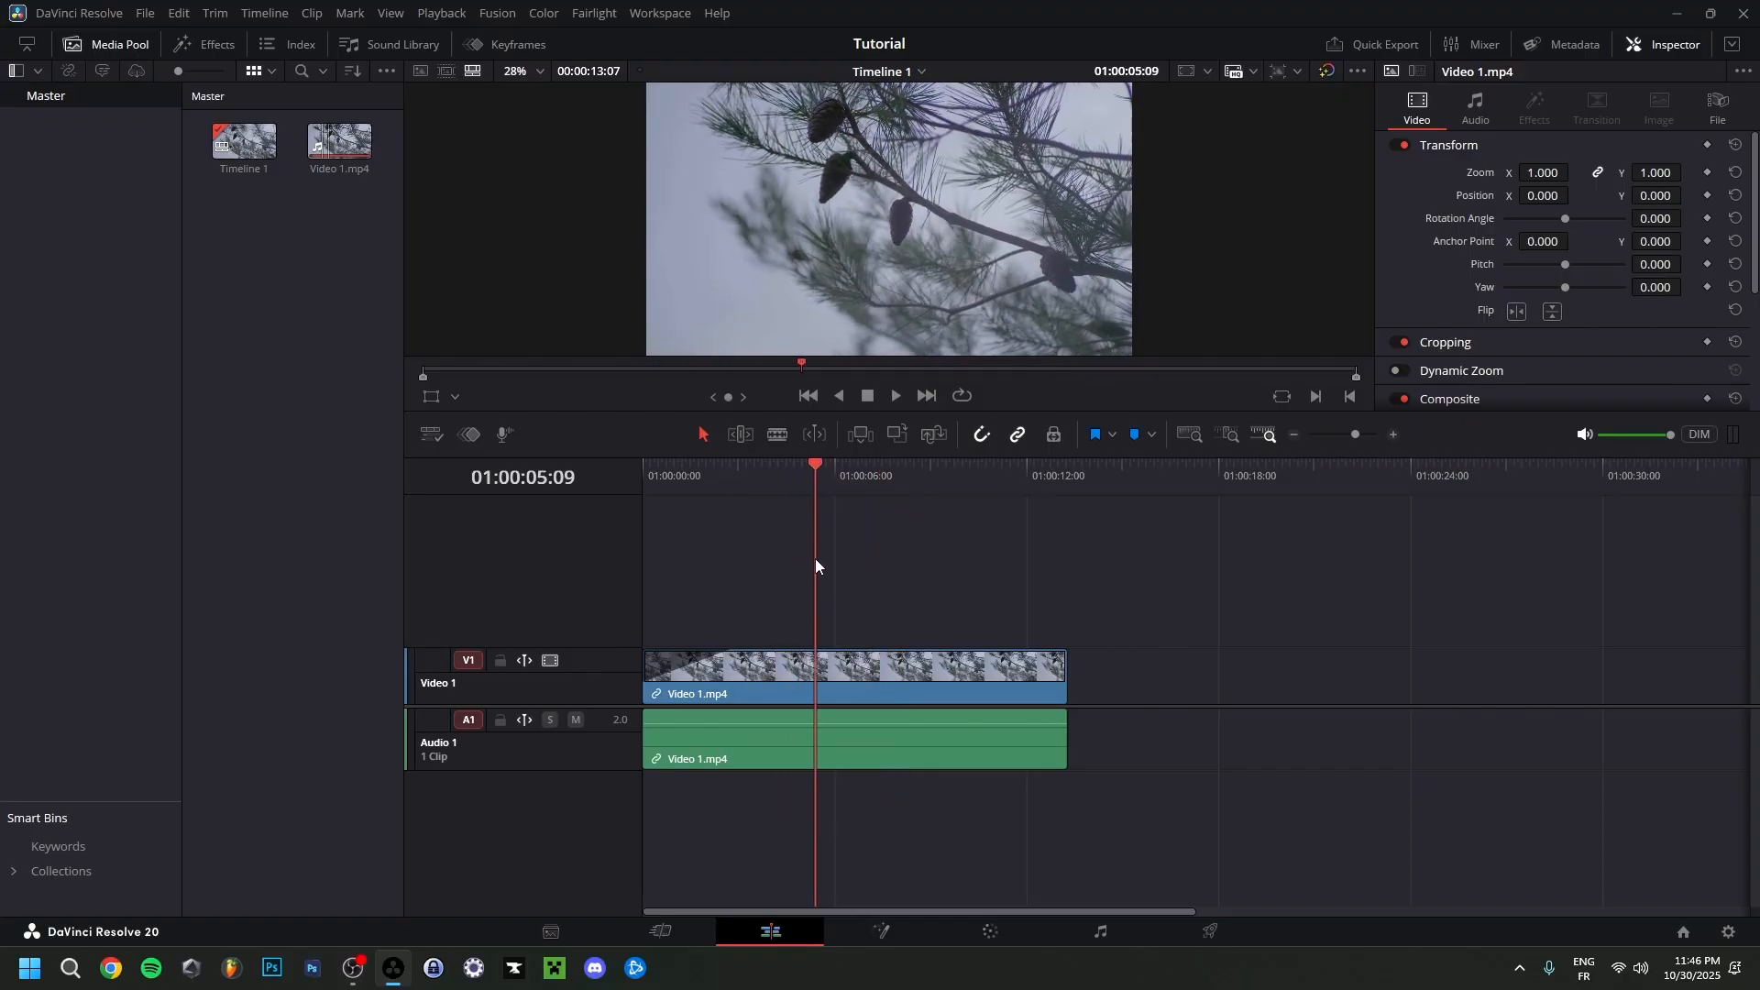
drag(1066, 674, 815, 676)
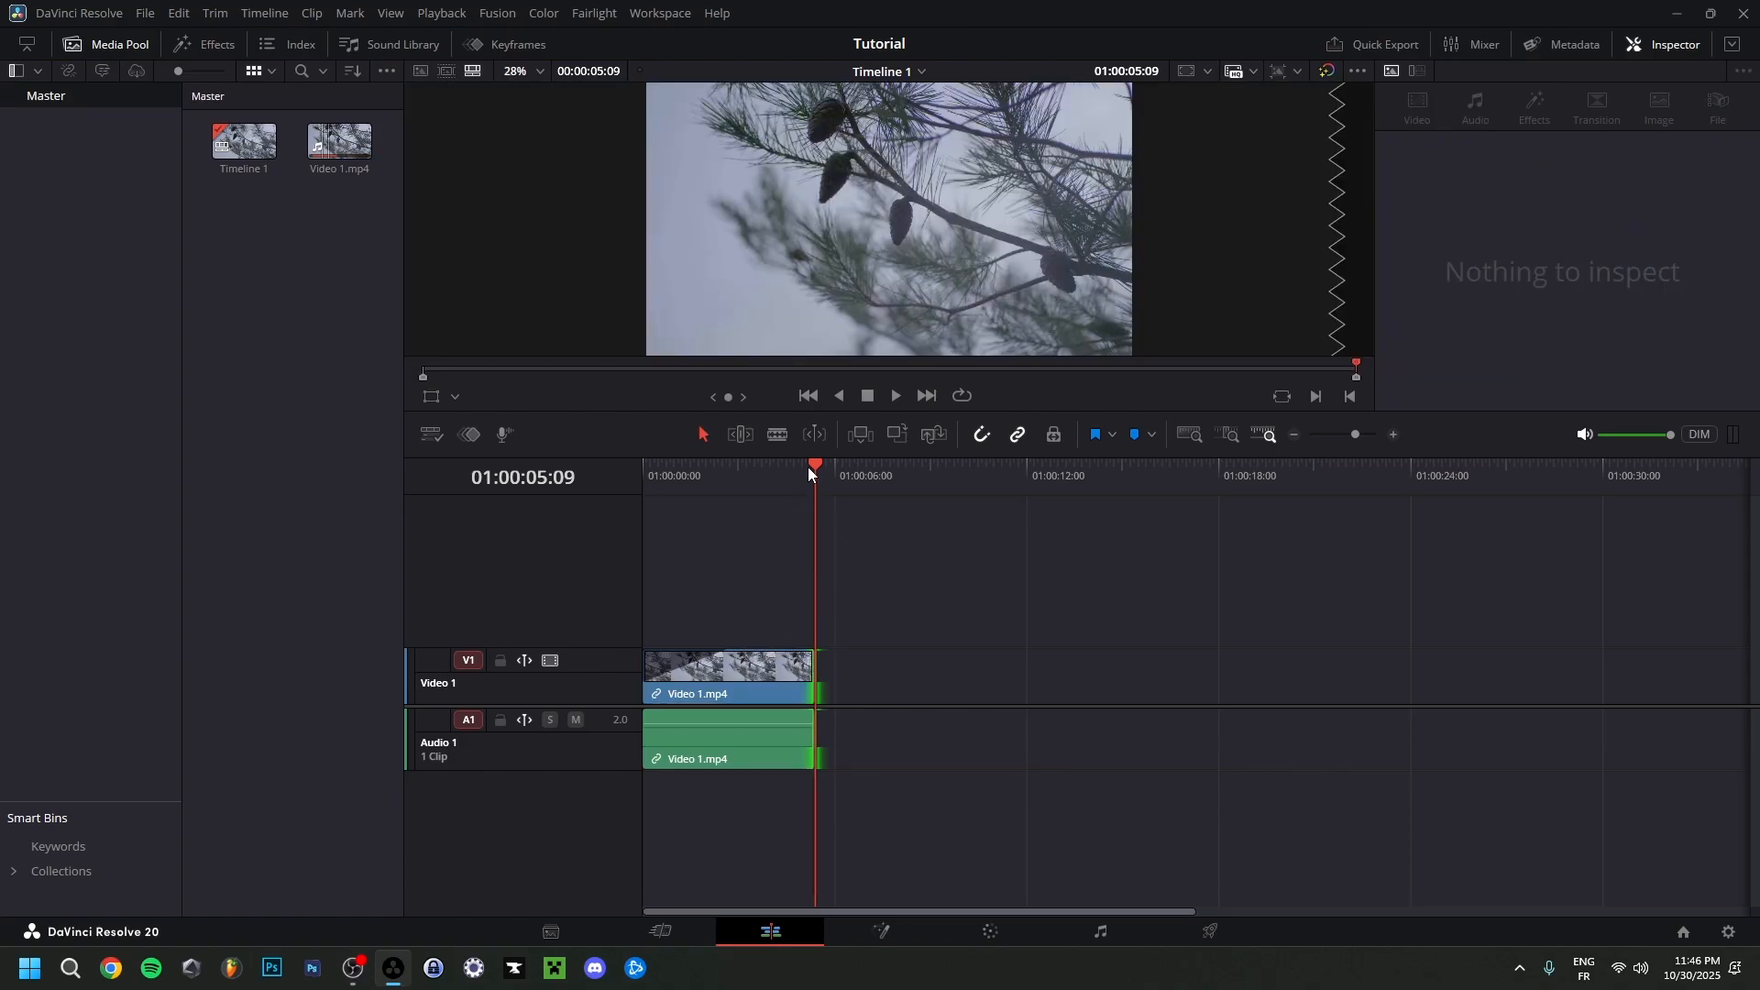
Cut the clip with the Blade at 01:00:02:19 and 01:00:03:21, and undo both cuts.
drag(822, 468, 733, 471)
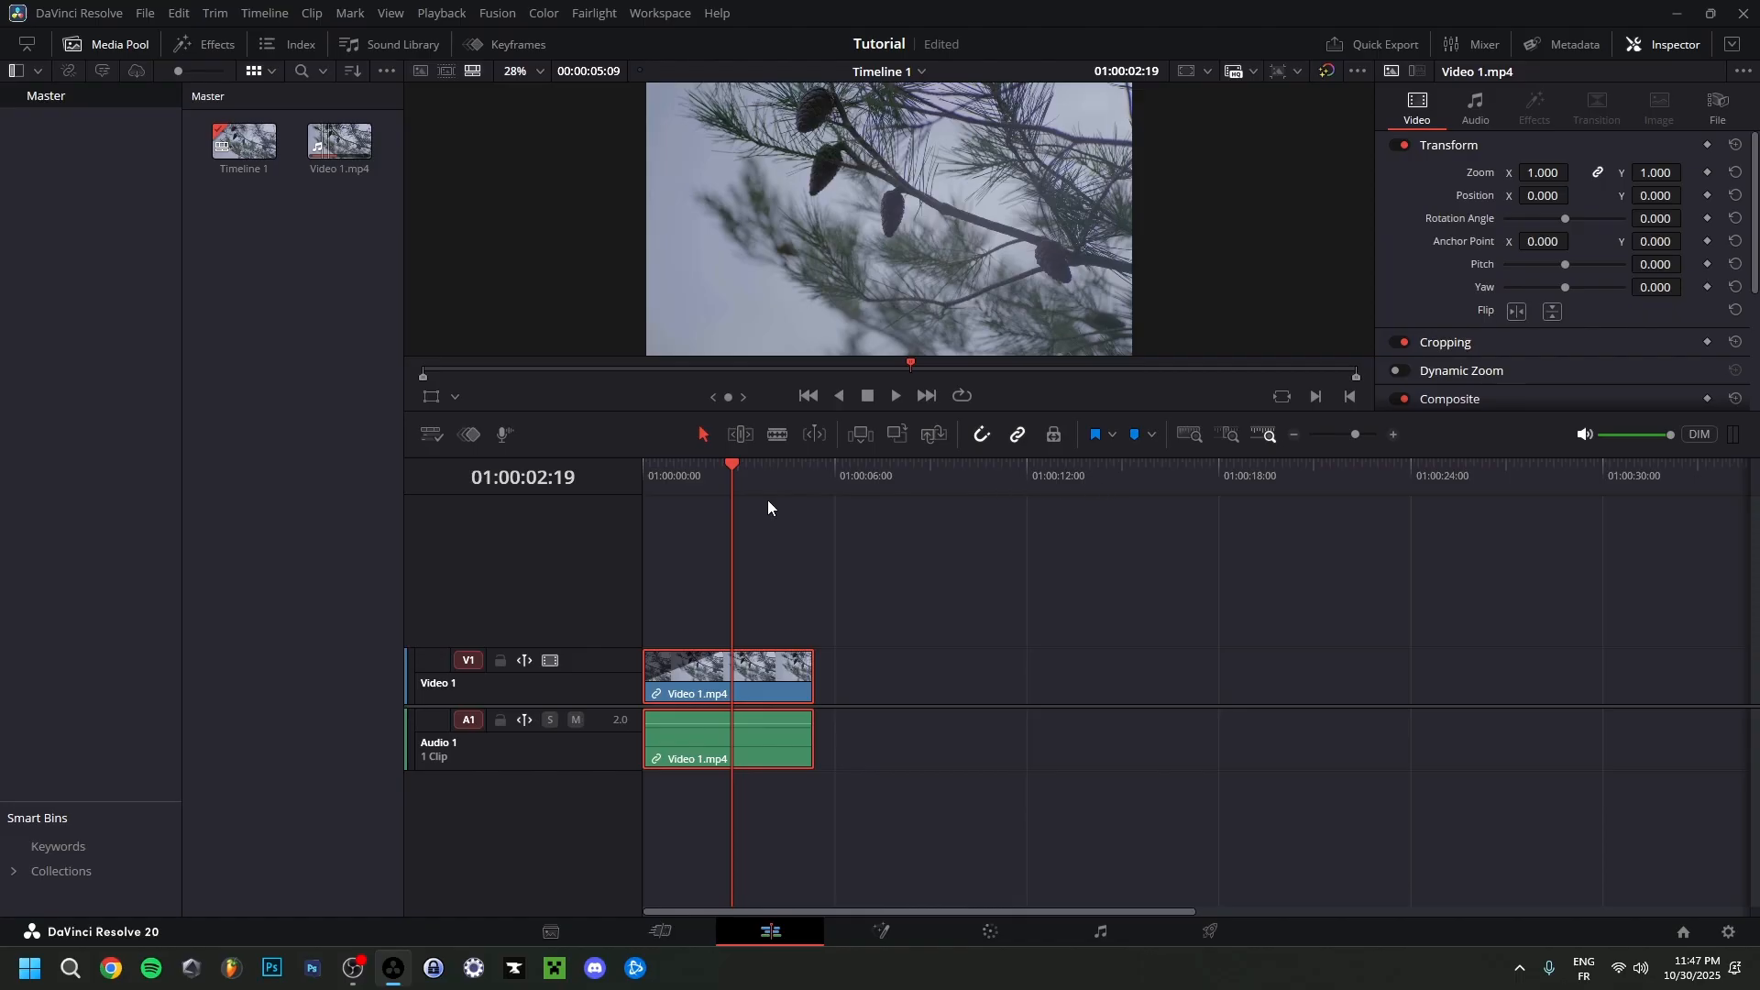
click(776, 437)
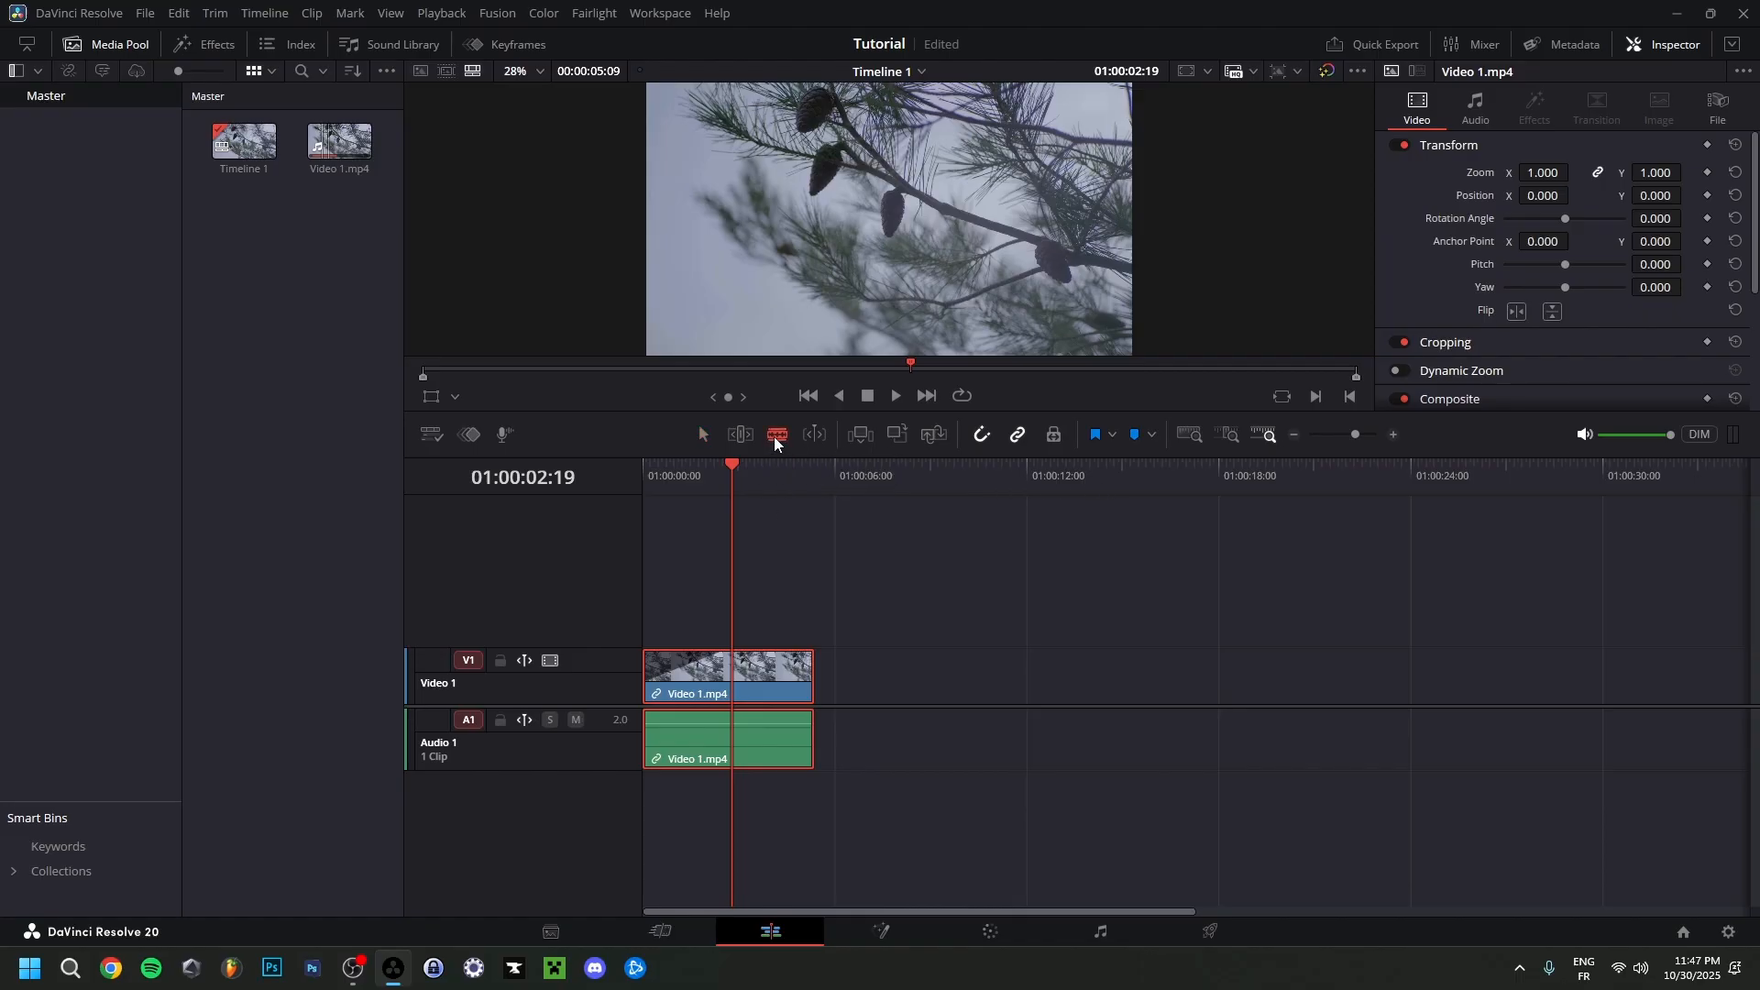
click(733, 674)
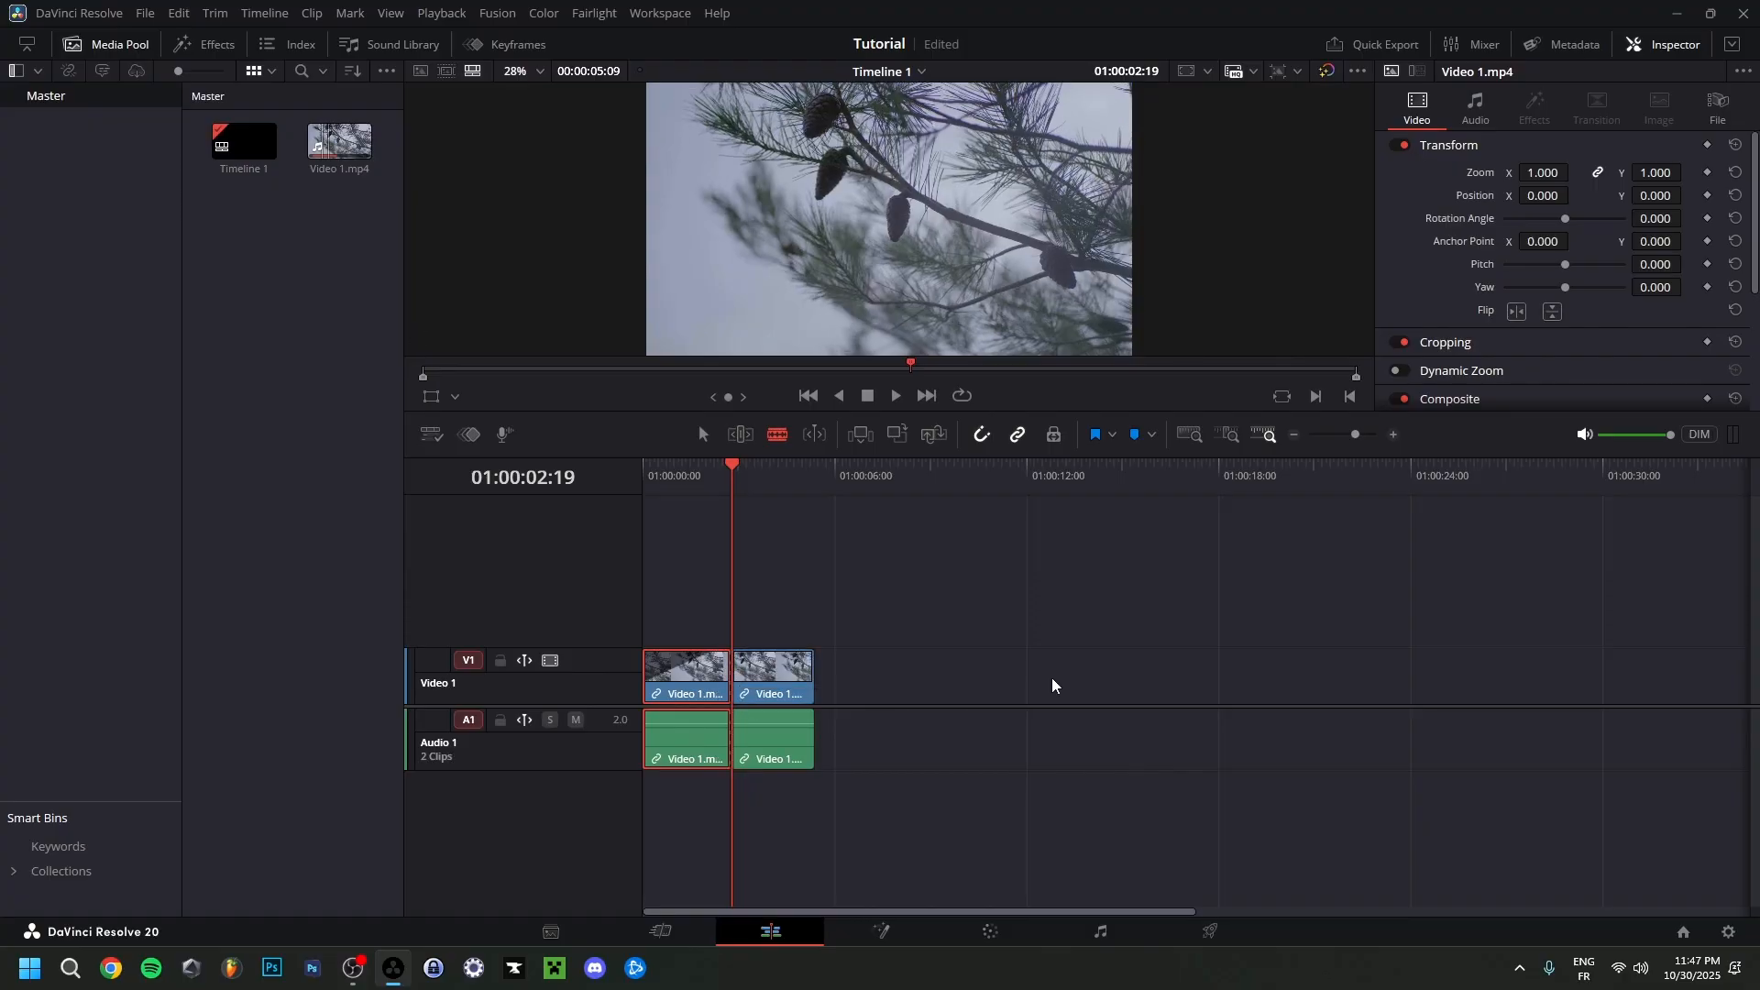
drag(734, 464, 766, 464)
click(767, 676)
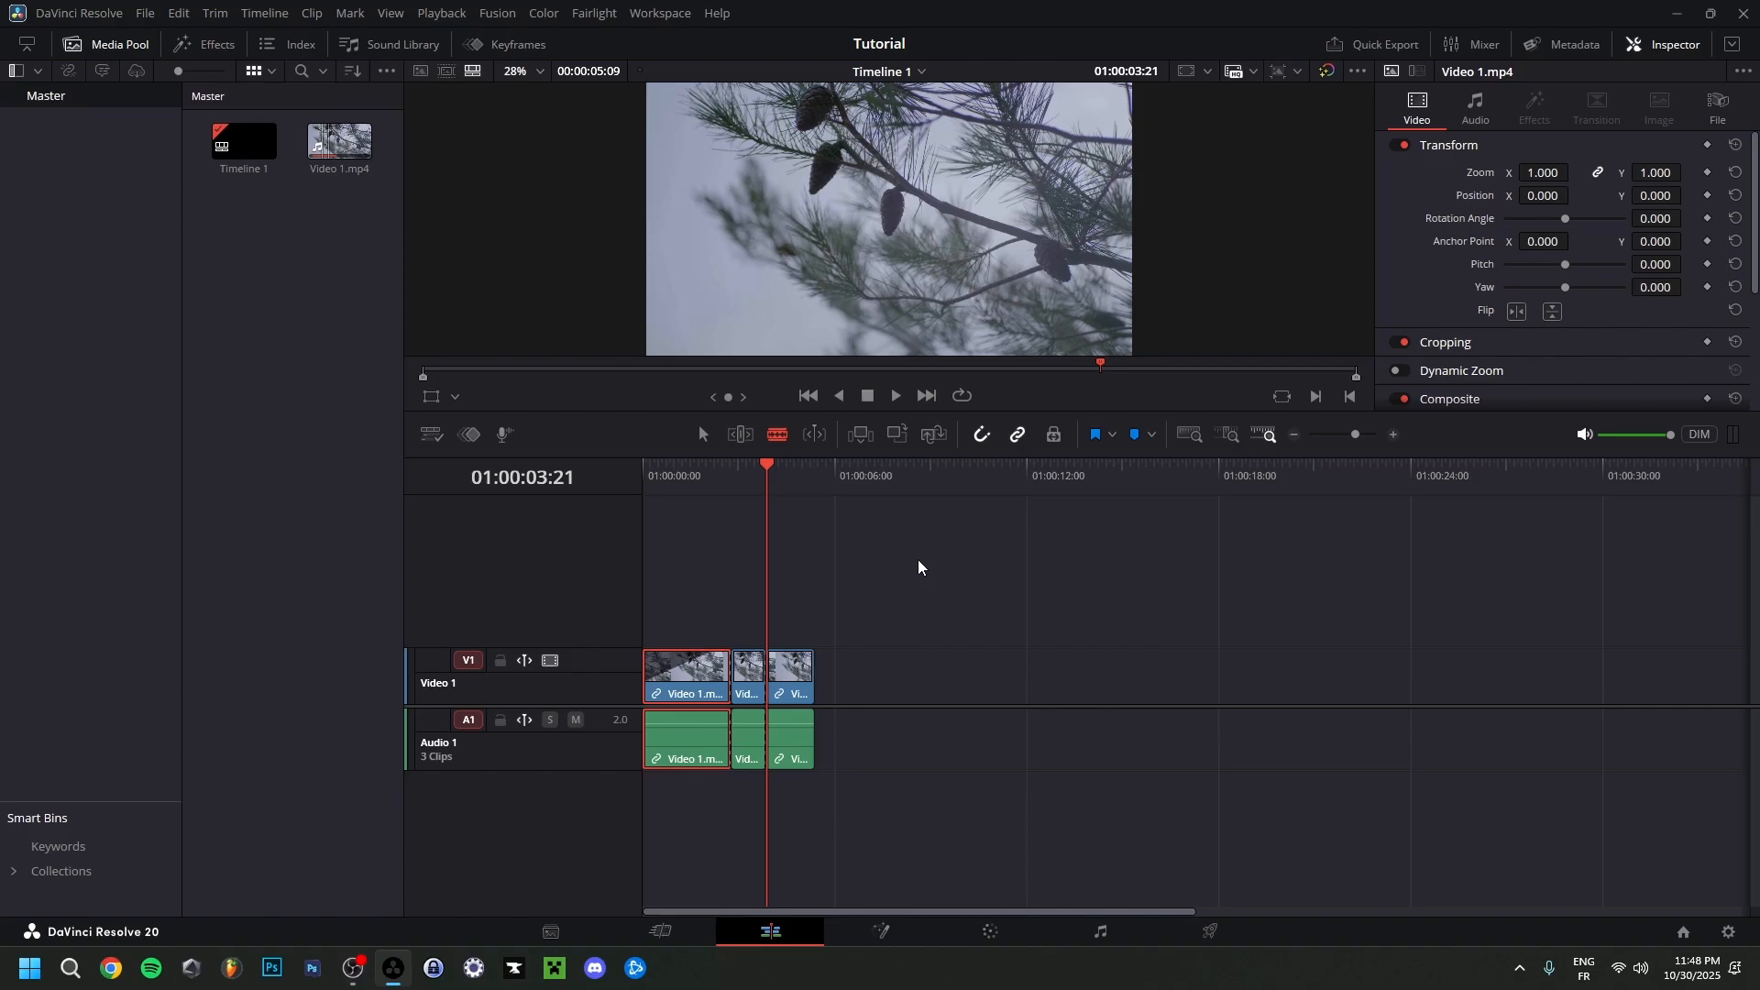
key(ctrl+z)
key(ctrl+z)
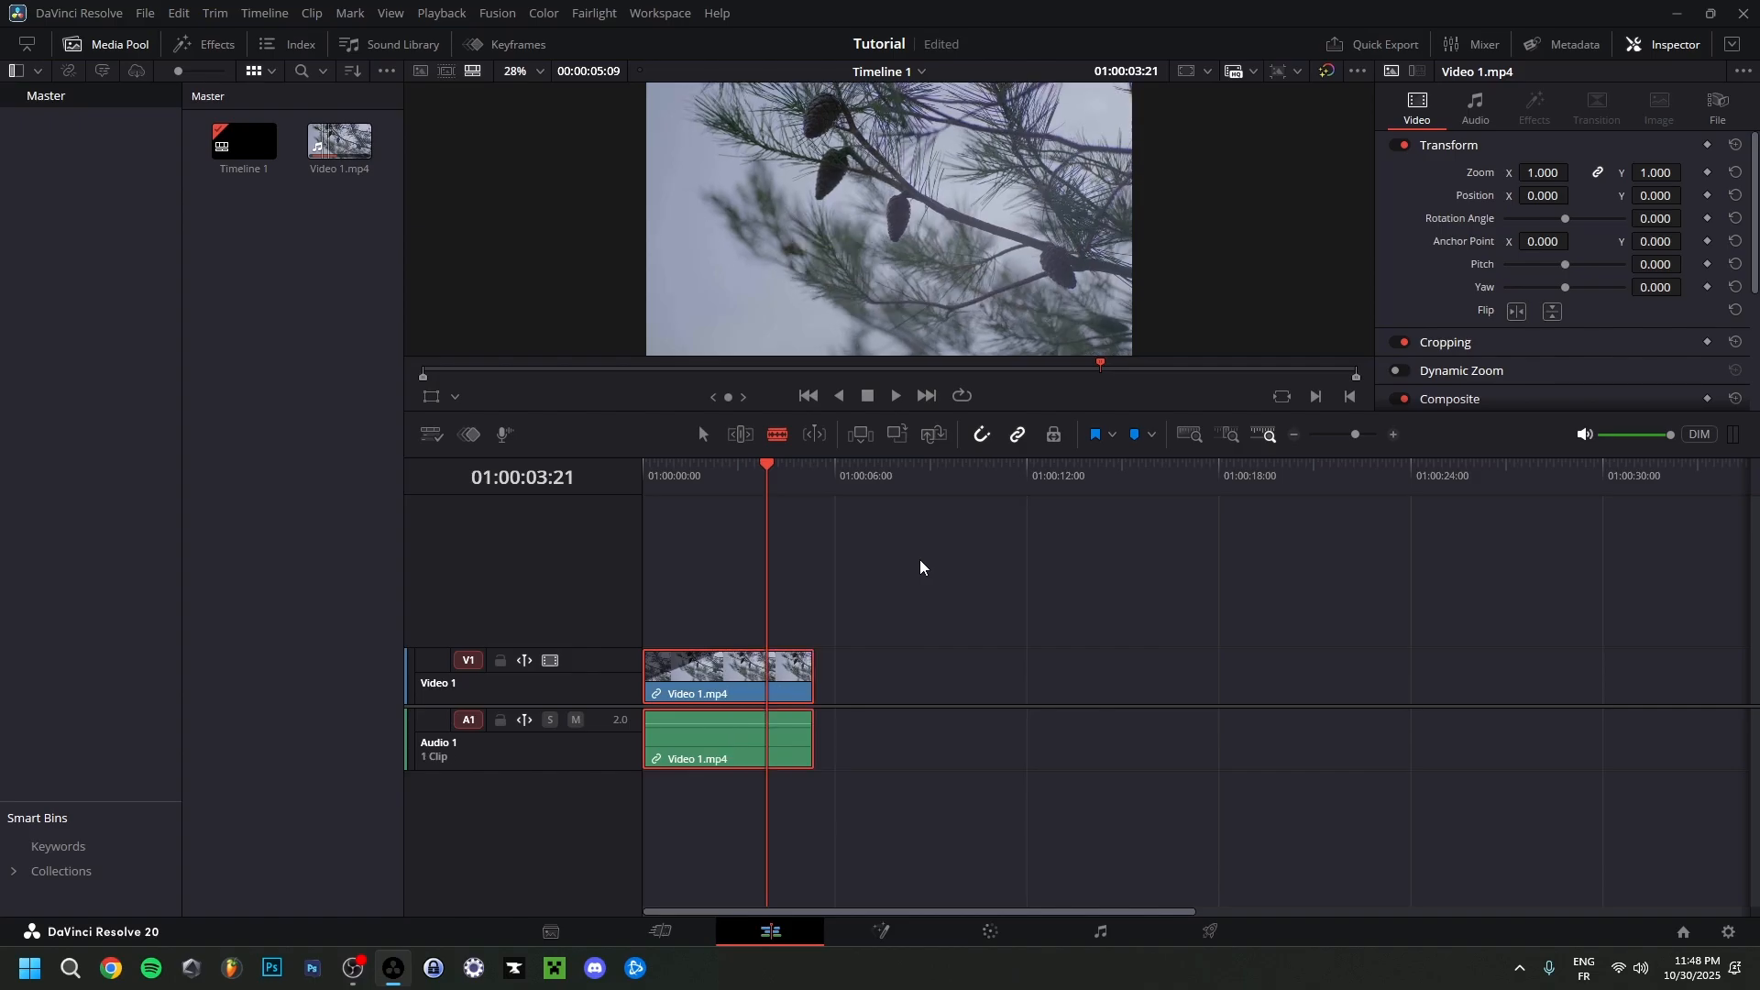
Return to the Selection tool, split the clip at the playhead at 01:00:03:02 and 01:00:04:06, and undo the splits.
key(a)
click(739, 468)
drag(739, 467, 744, 468)
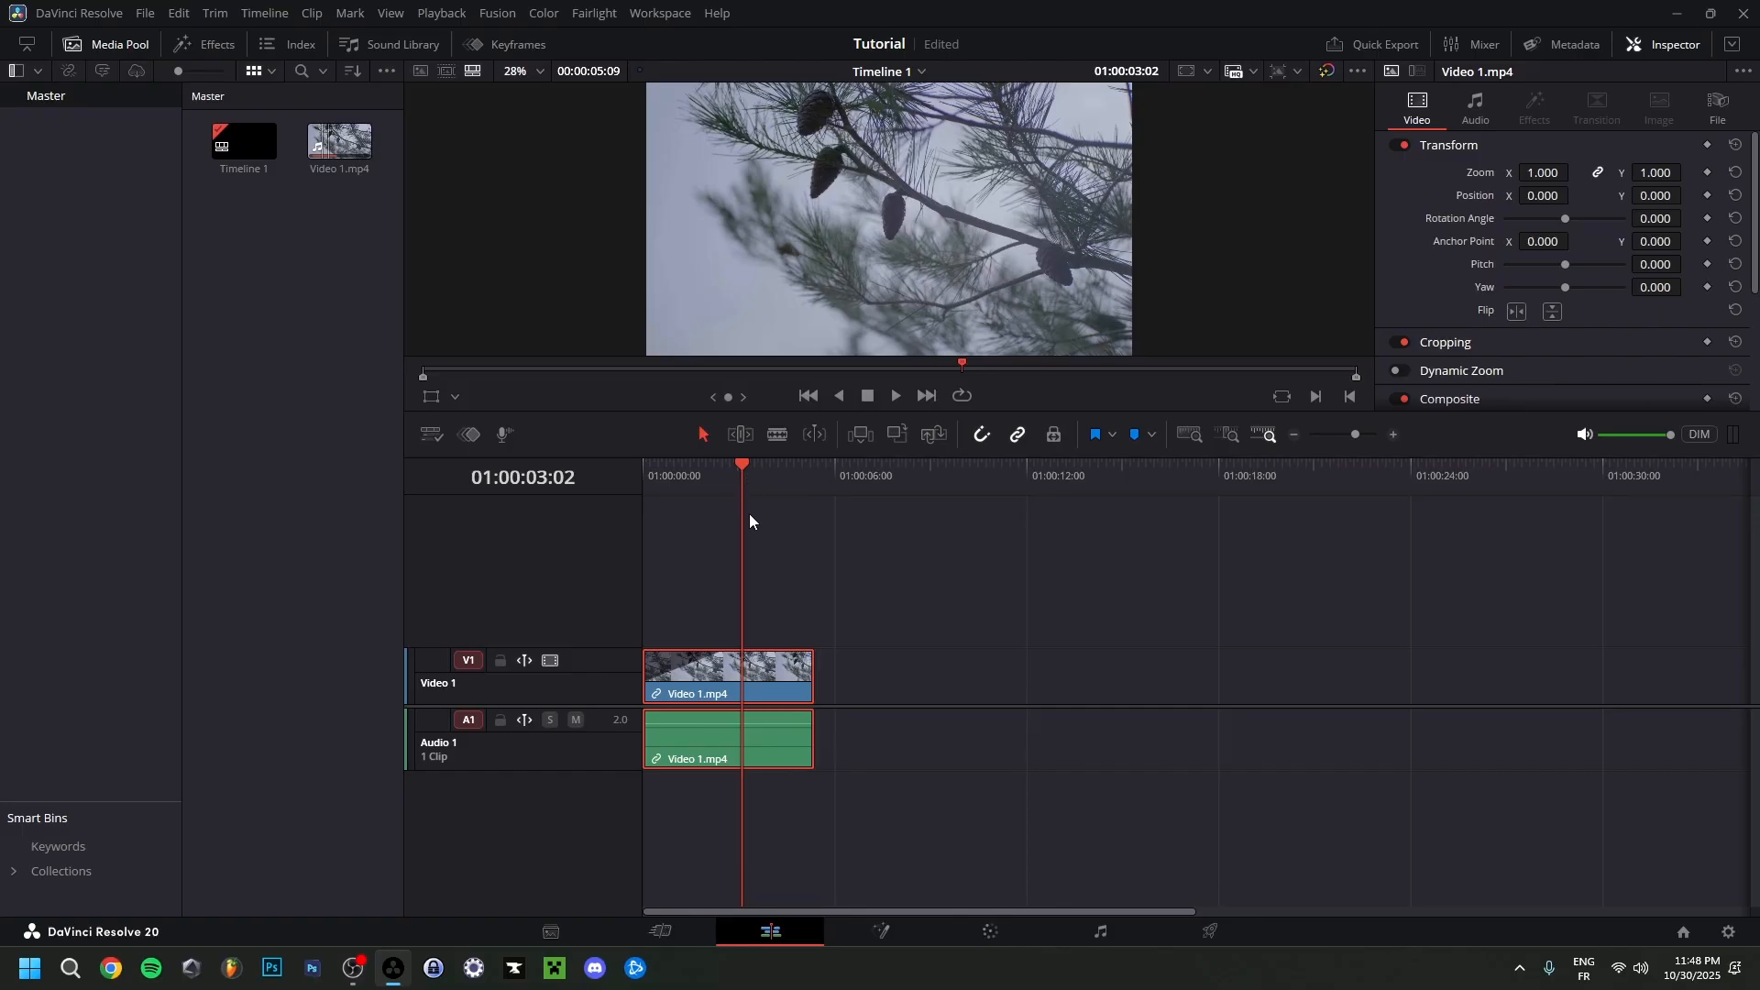
key(ctrl+b)
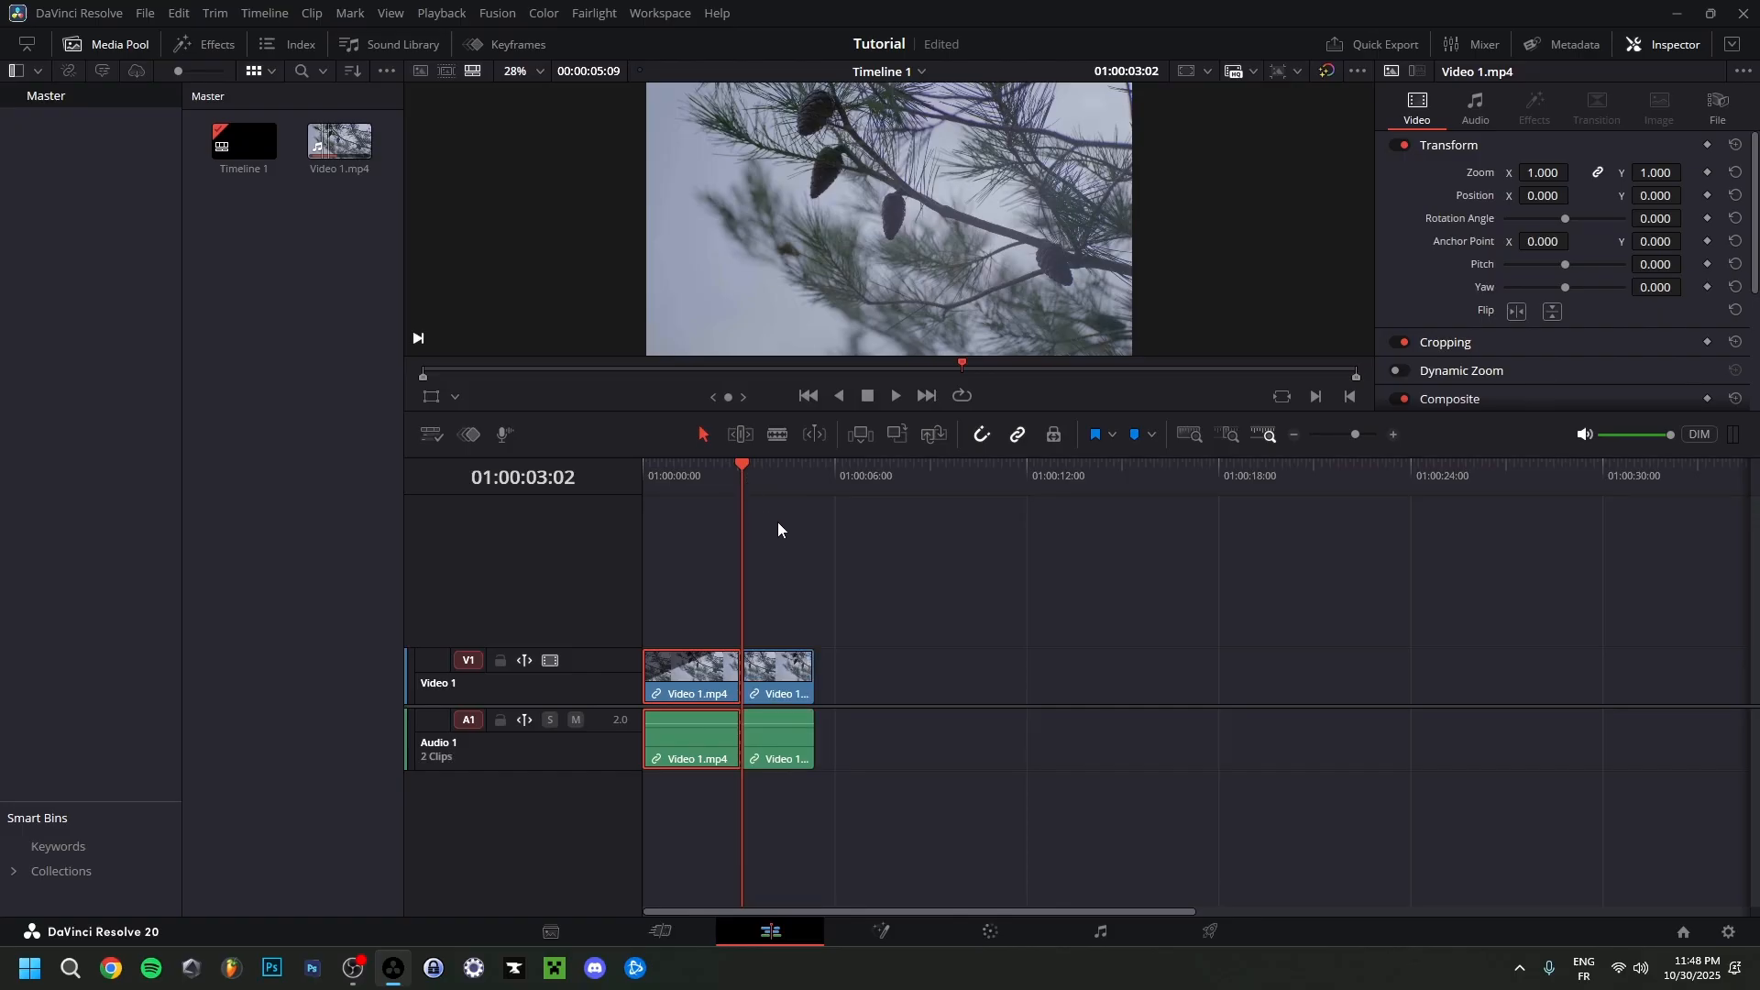
key(ctrl+s)
click(781, 477)
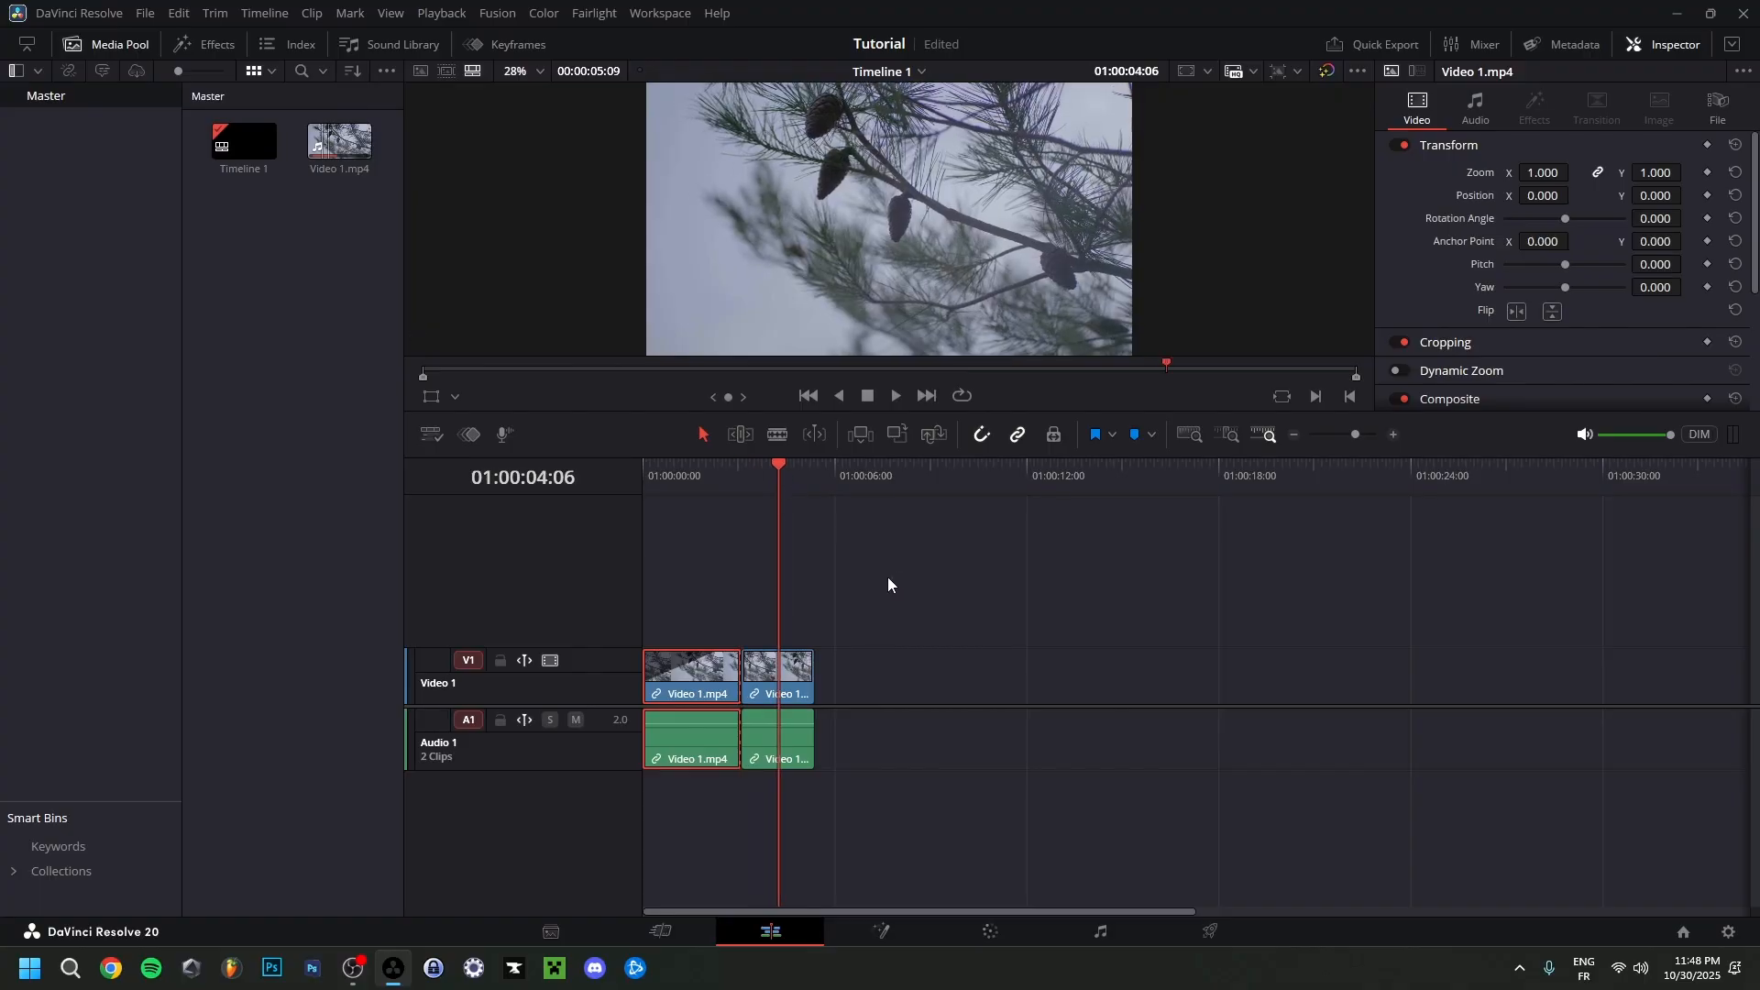
key(ctrl+b)
key(ctrl+s)
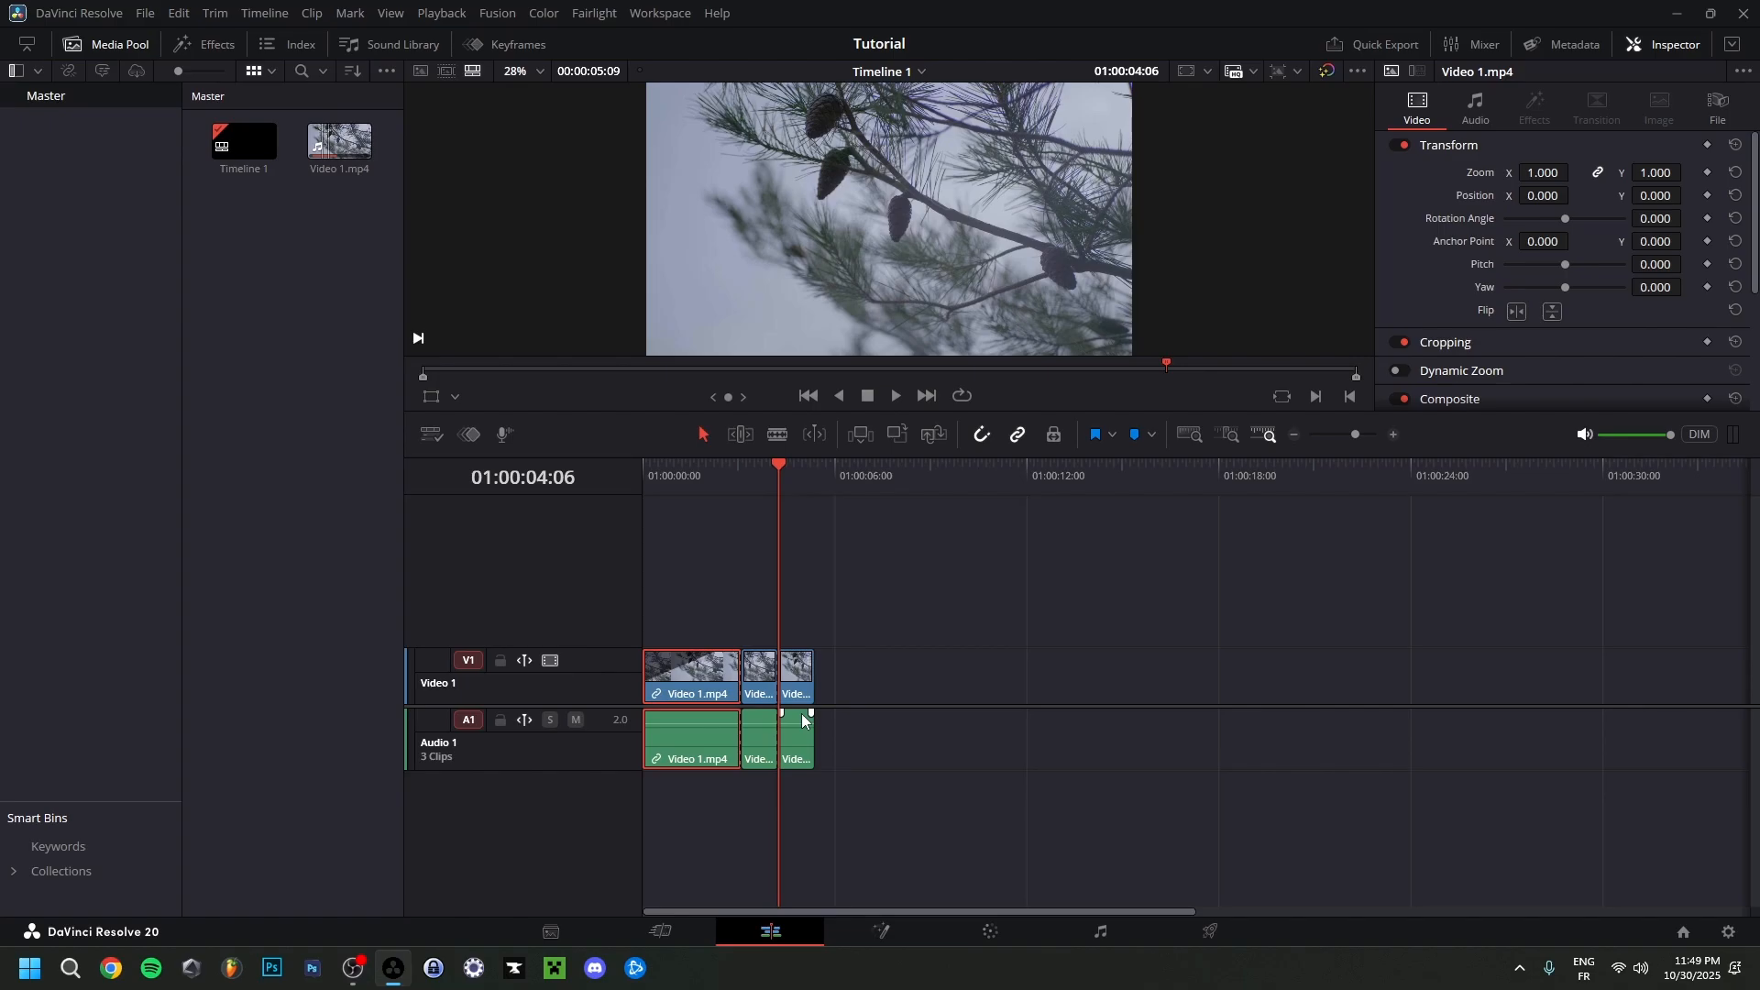
key(ctrl+z)
key(ctrl+z)
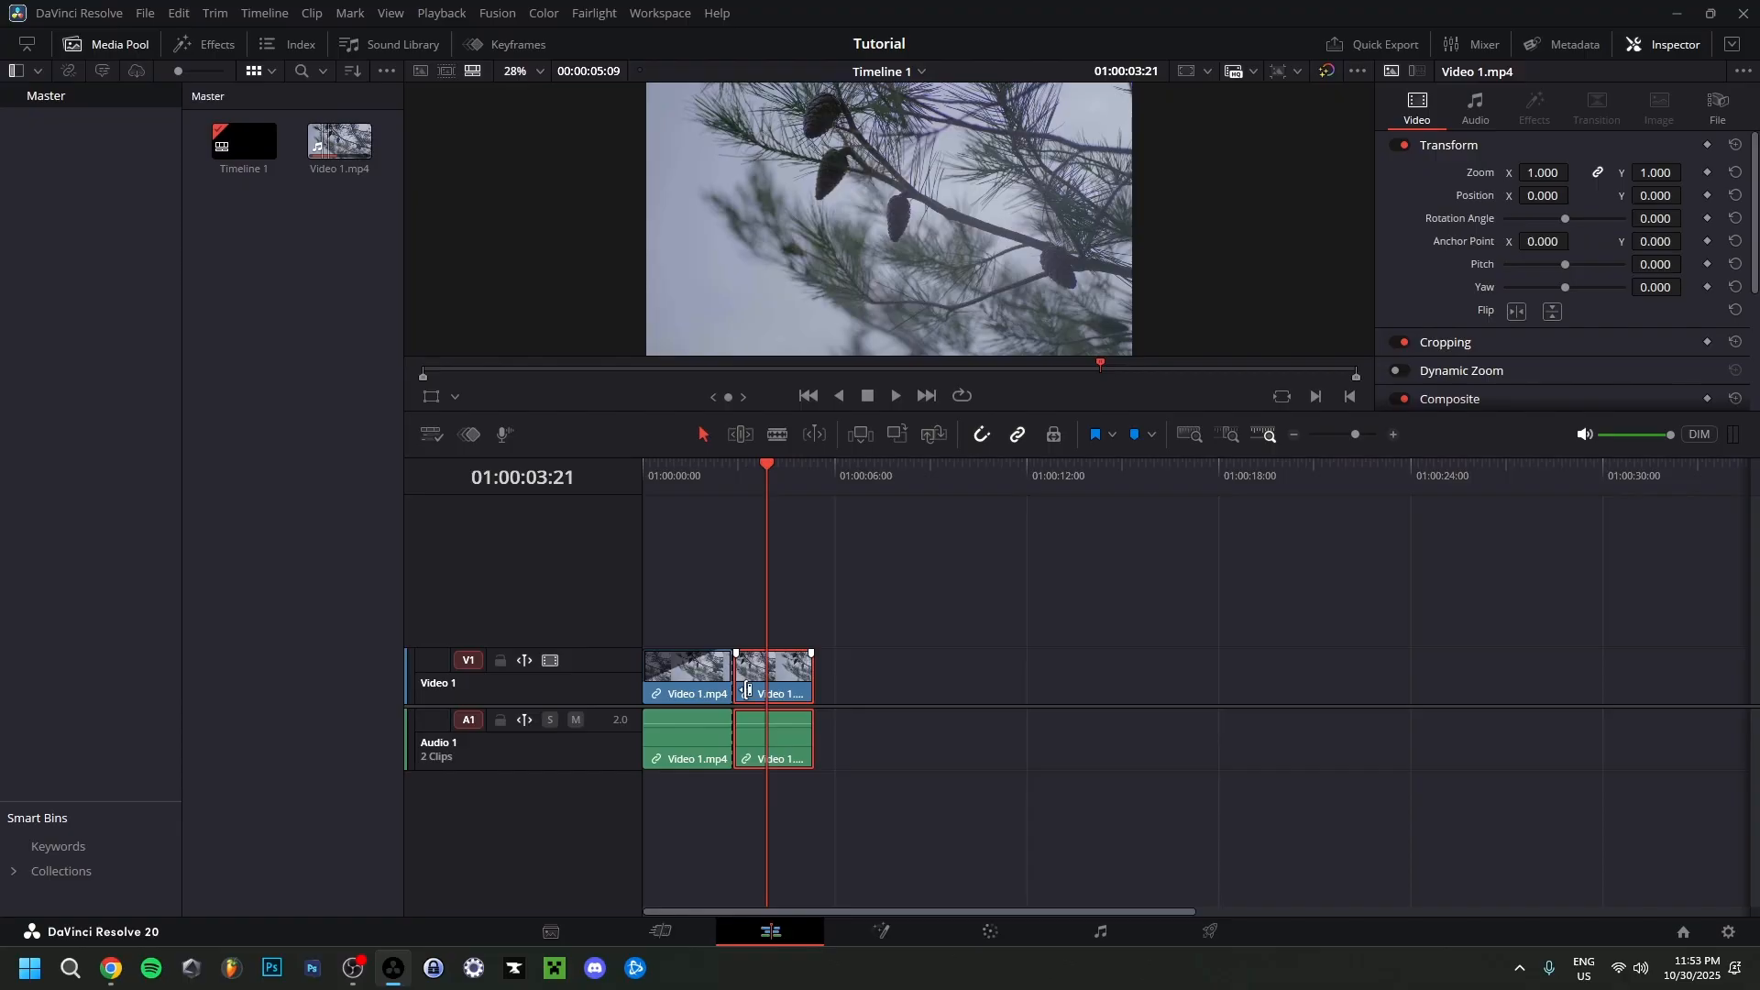
Try moving the second clip away from the first while toggling snapping, and place it back against the first clip.
mouse_move(773, 686)
mouse_down()
mouse_move(805, 694)
mouse_move(772, 679)
mouse_move(789, 669)
mouse_up()
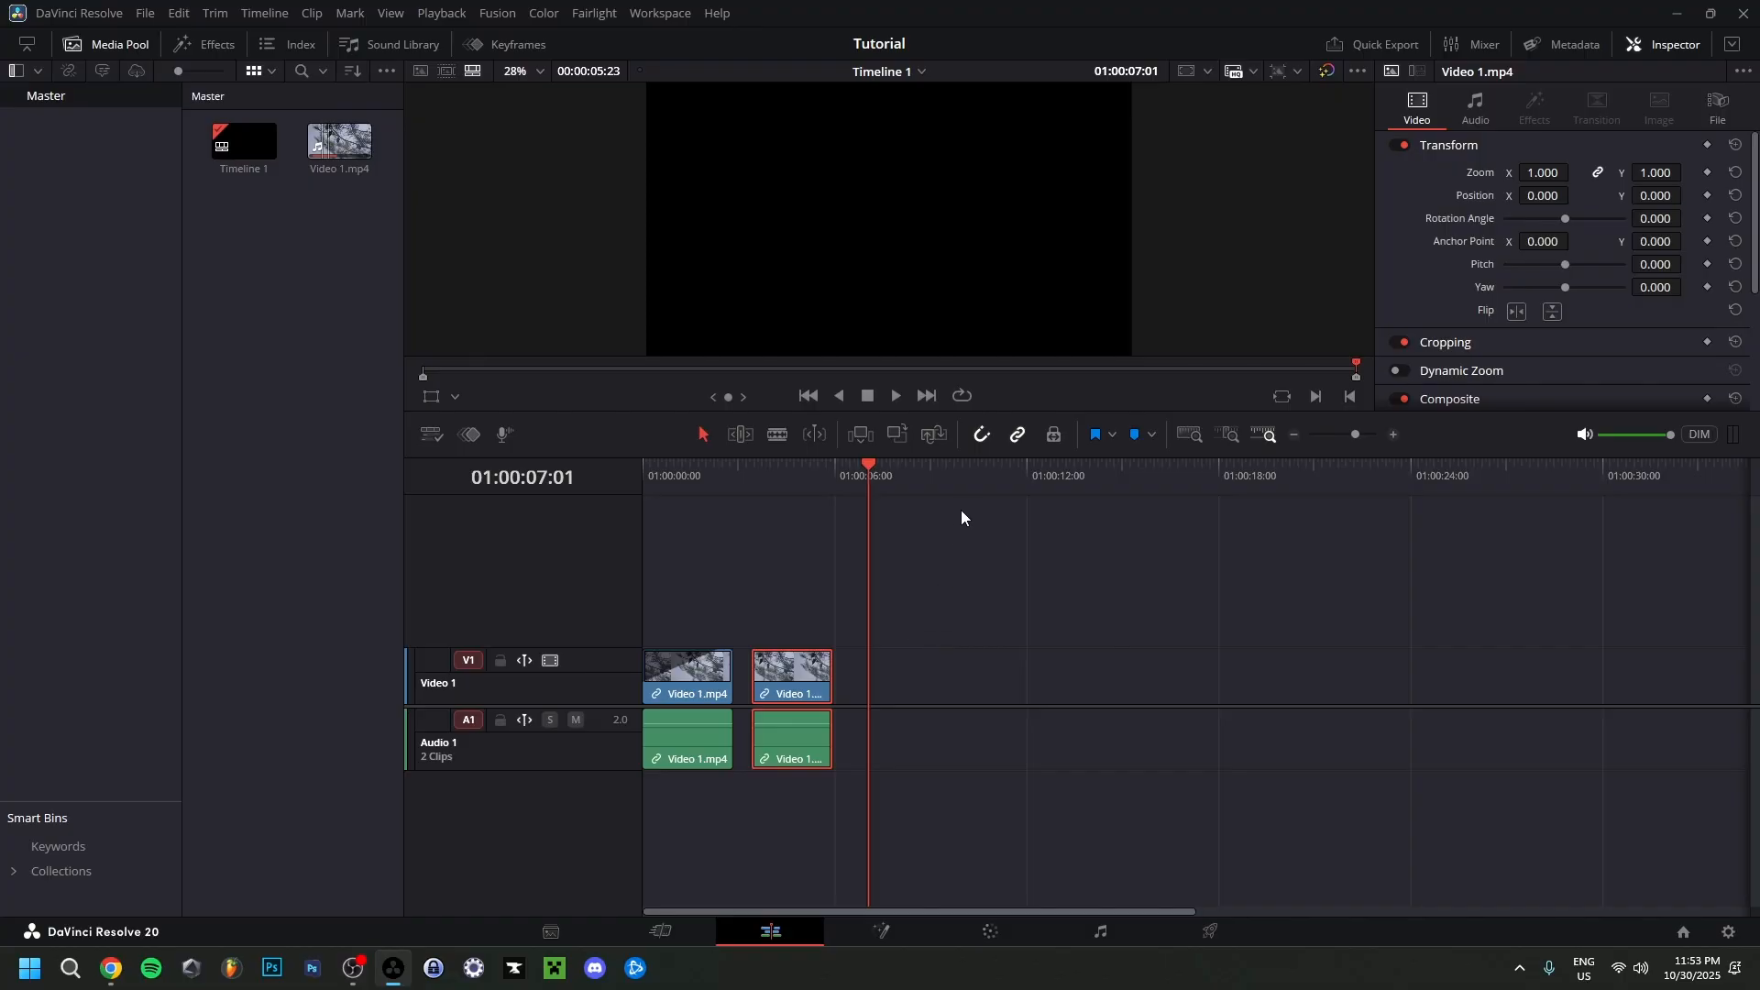
click(982, 438)
drag(784, 676, 980, 439)
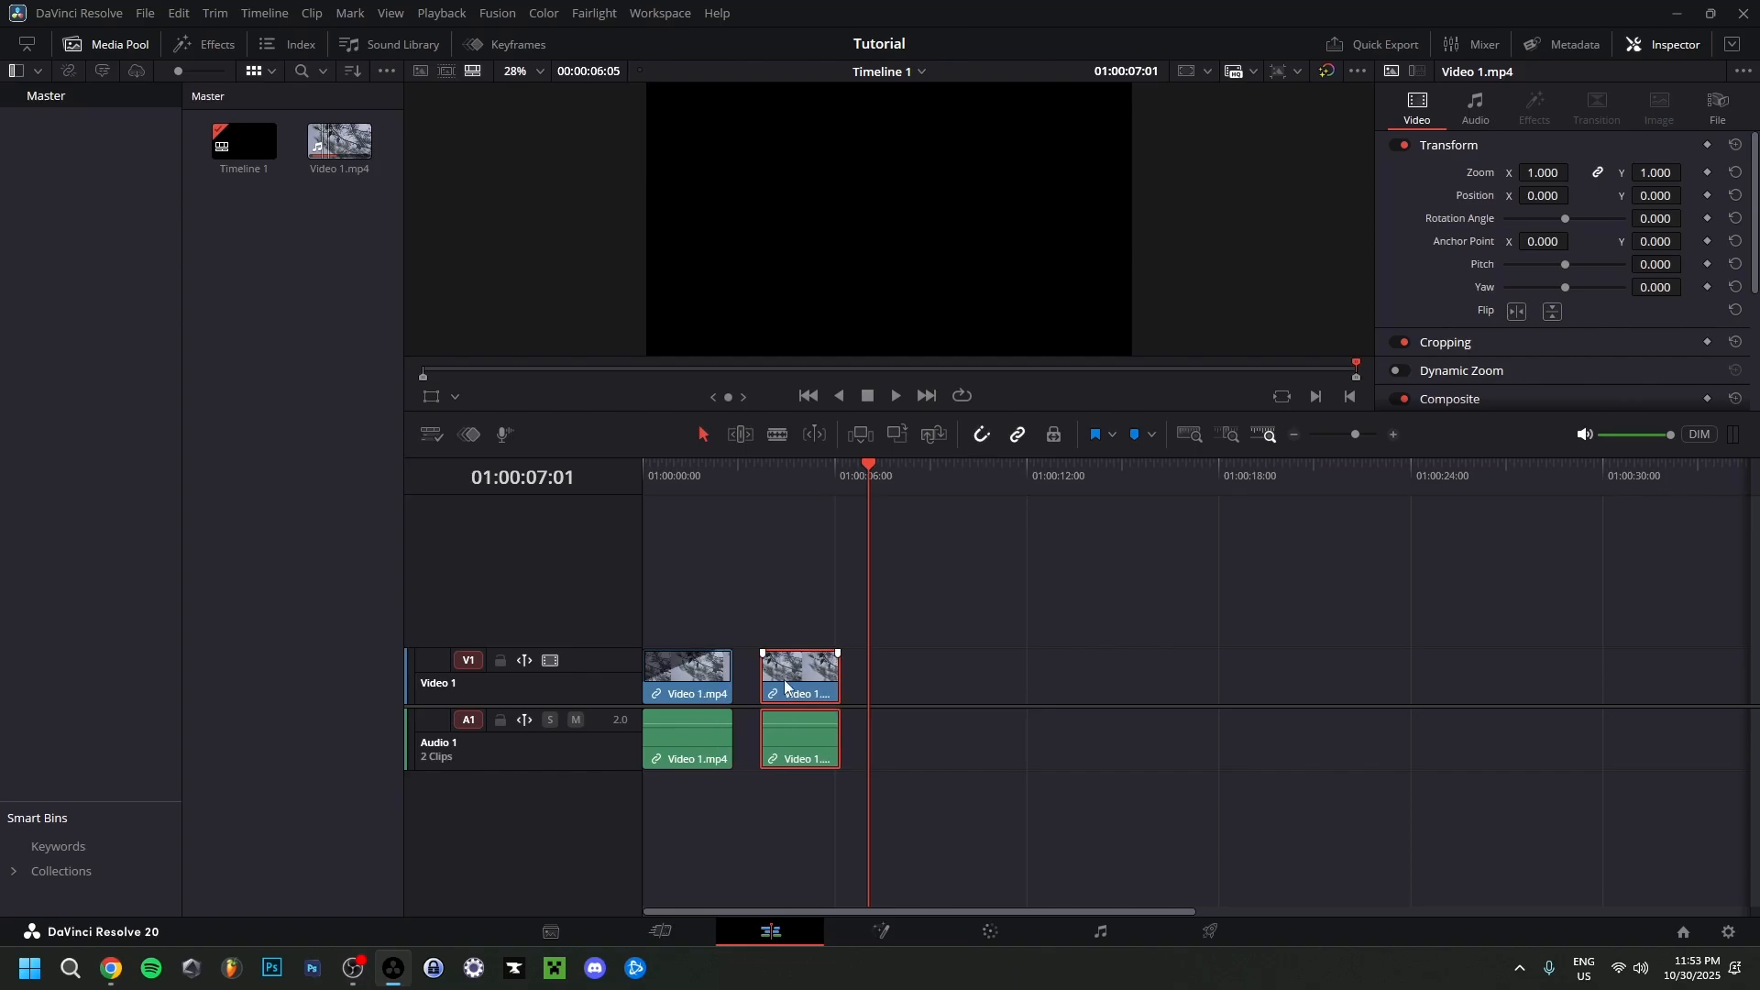
drag(794, 690, 773, 686)
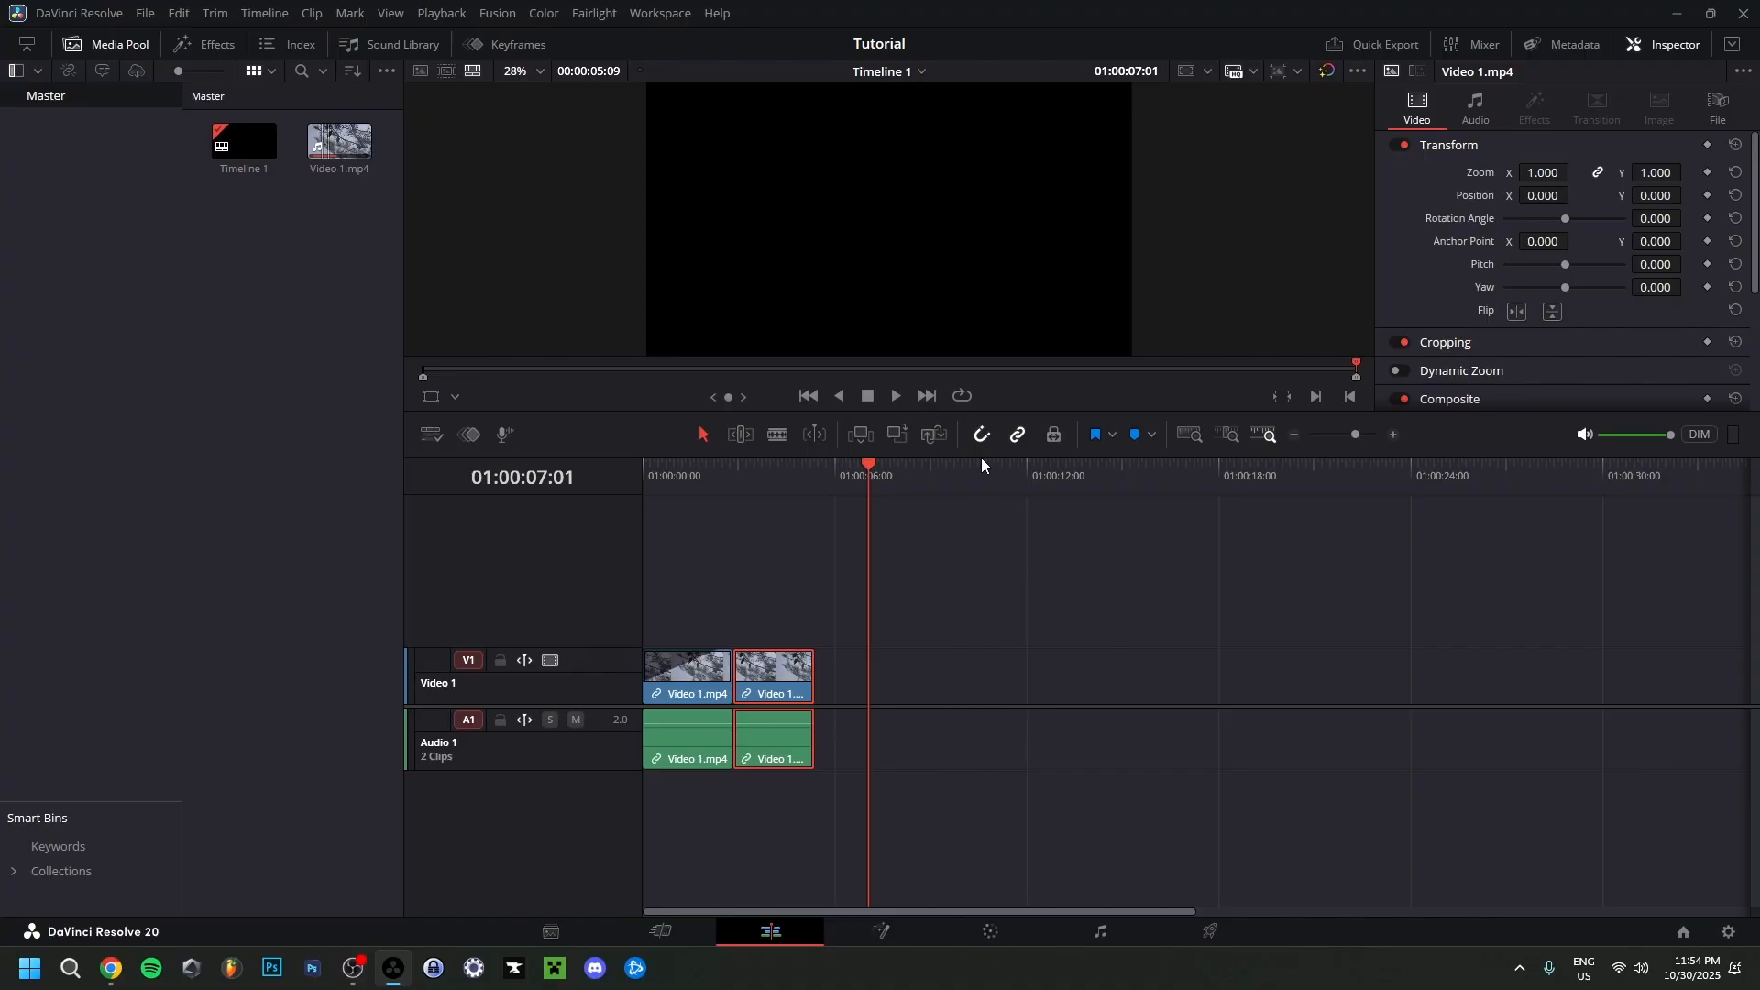
Unlink the clip's video from its audio and clear the selection.
drag(718, 478, 781, 496)
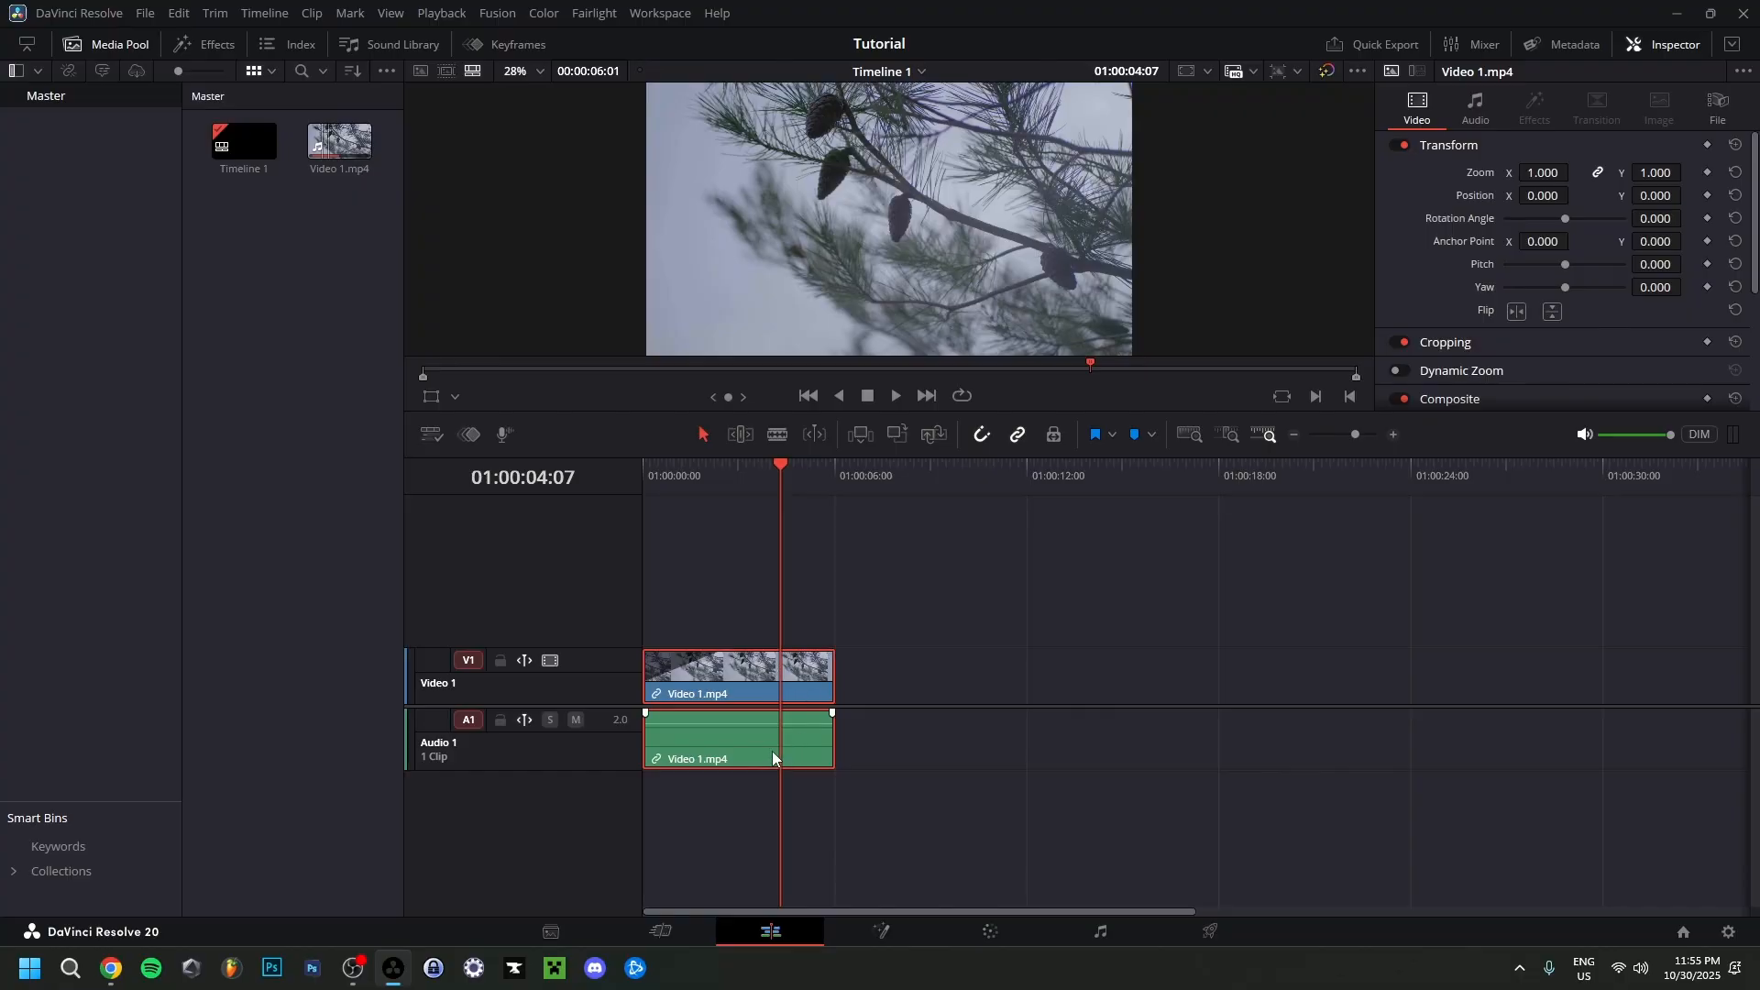
right_click(745, 680)
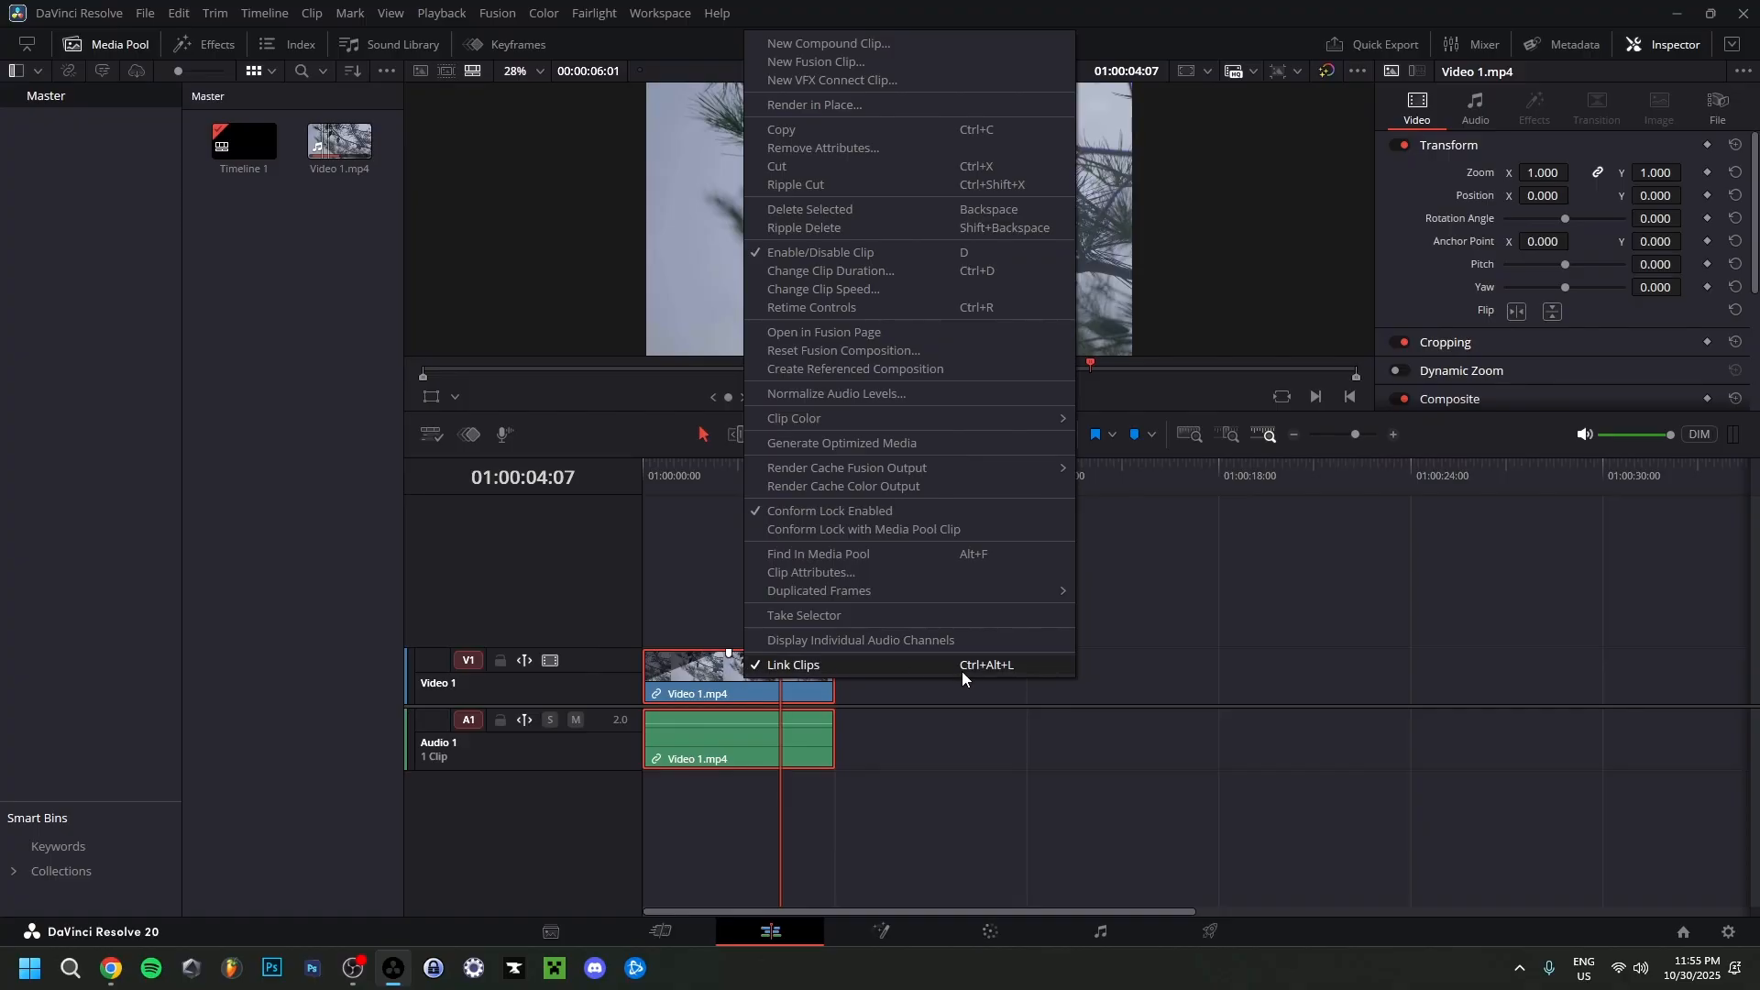
click(1029, 668)
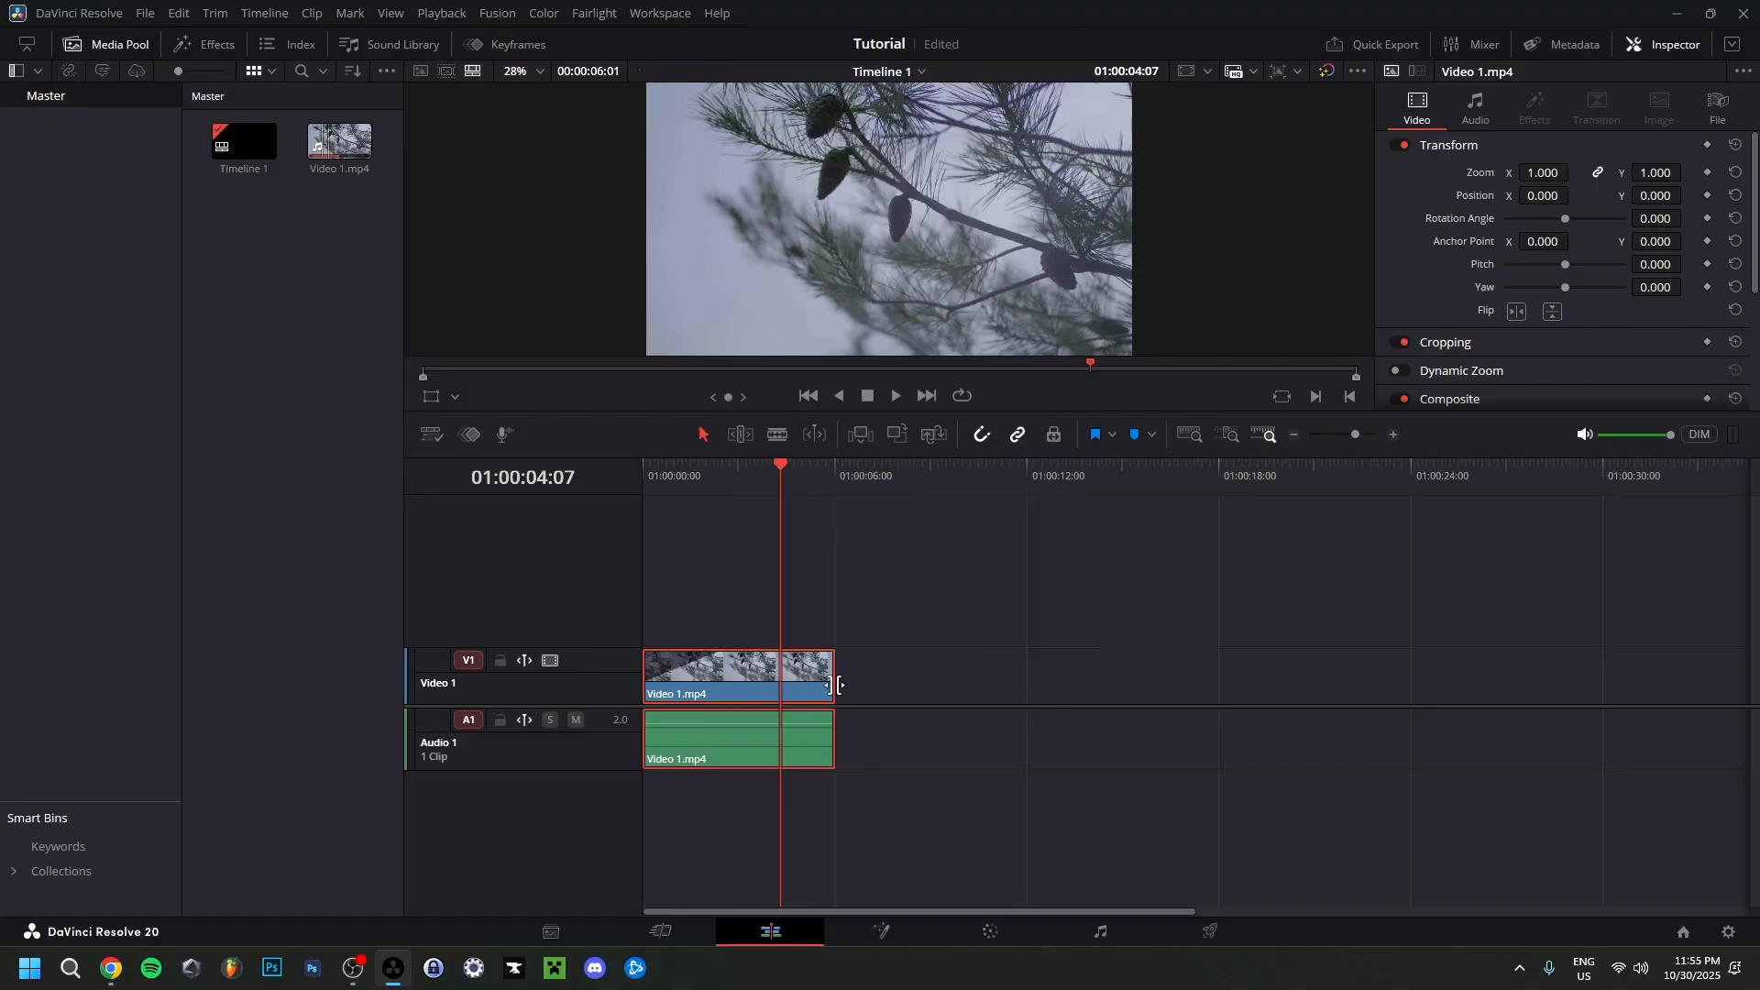
click(741, 603)
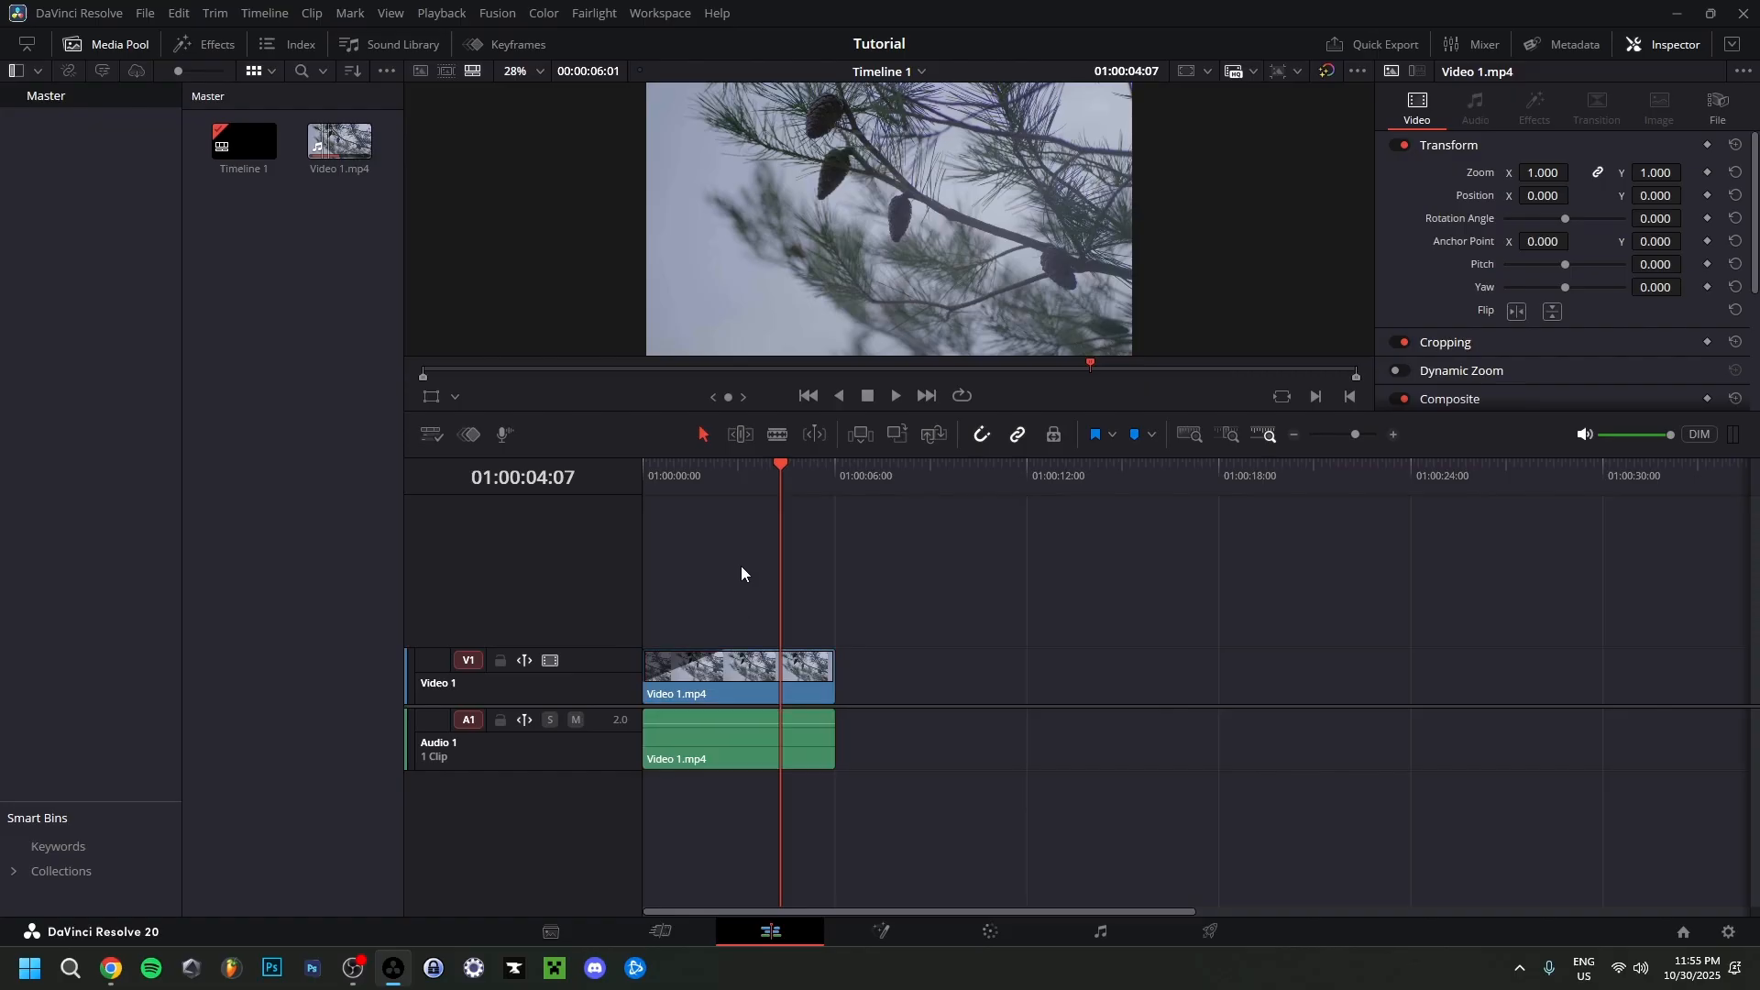
Move the unlinked audio clip along Audio 1 past the end of the video clip.
drag(761, 710, 873, 686)
drag(873, 685, 828, 686)
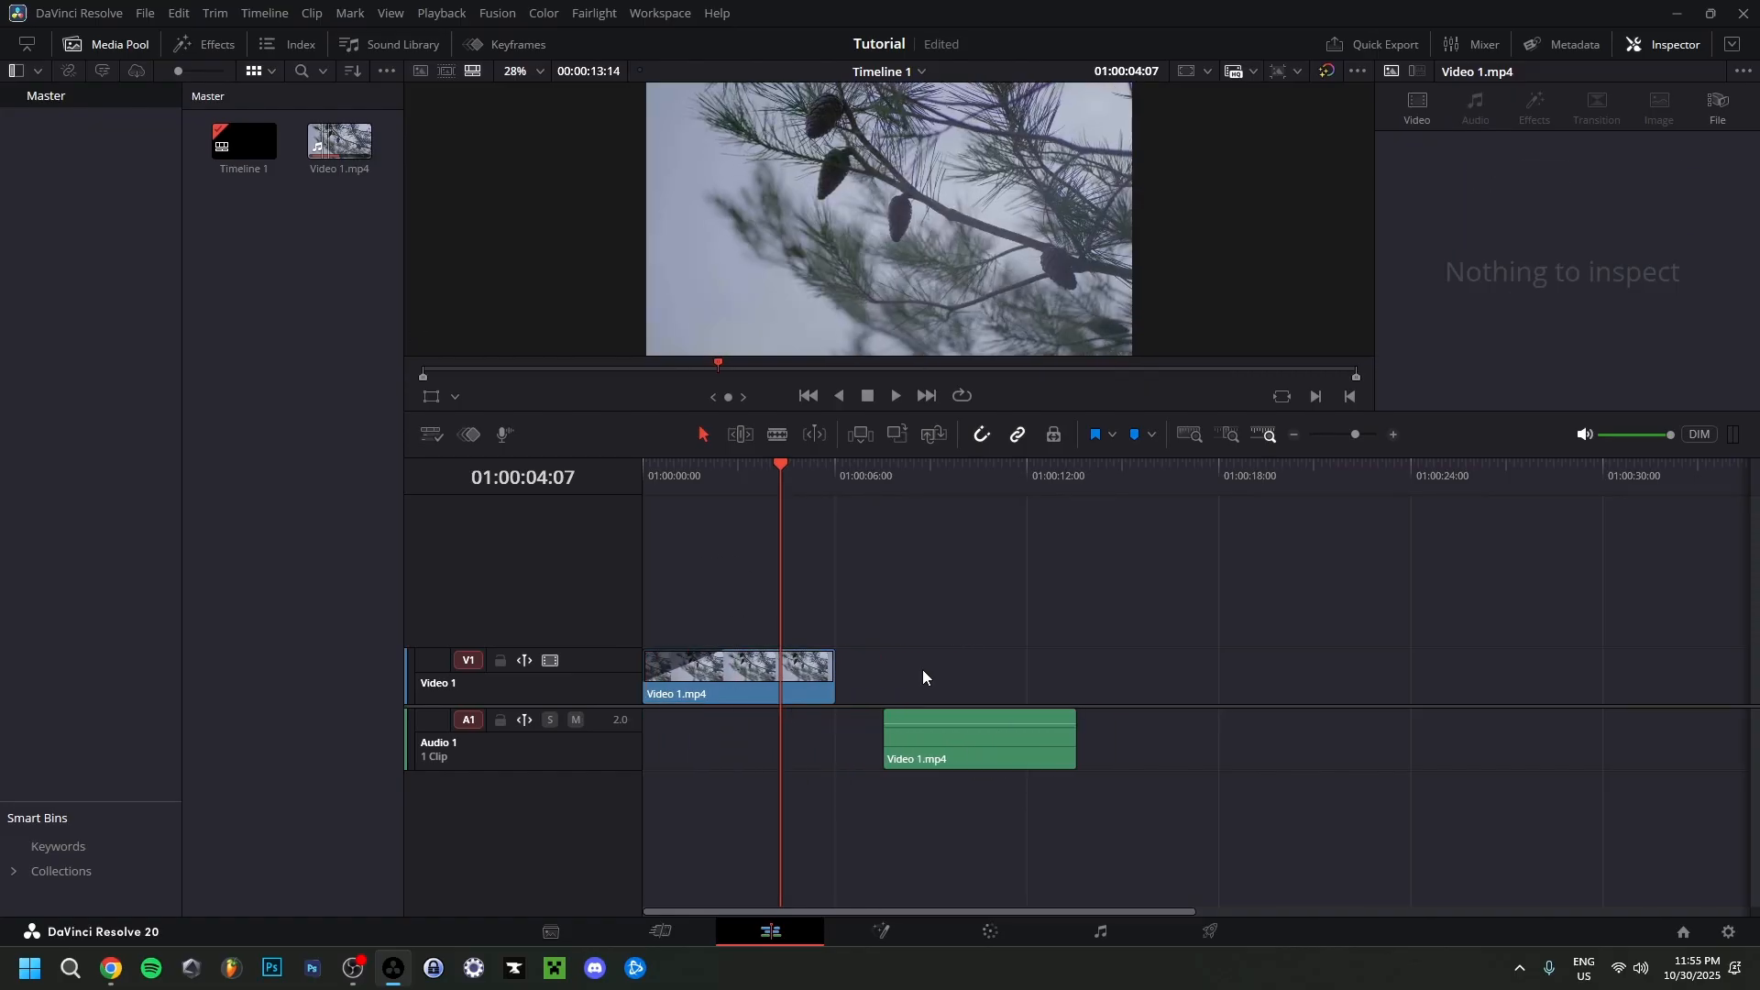
click(932, 731)
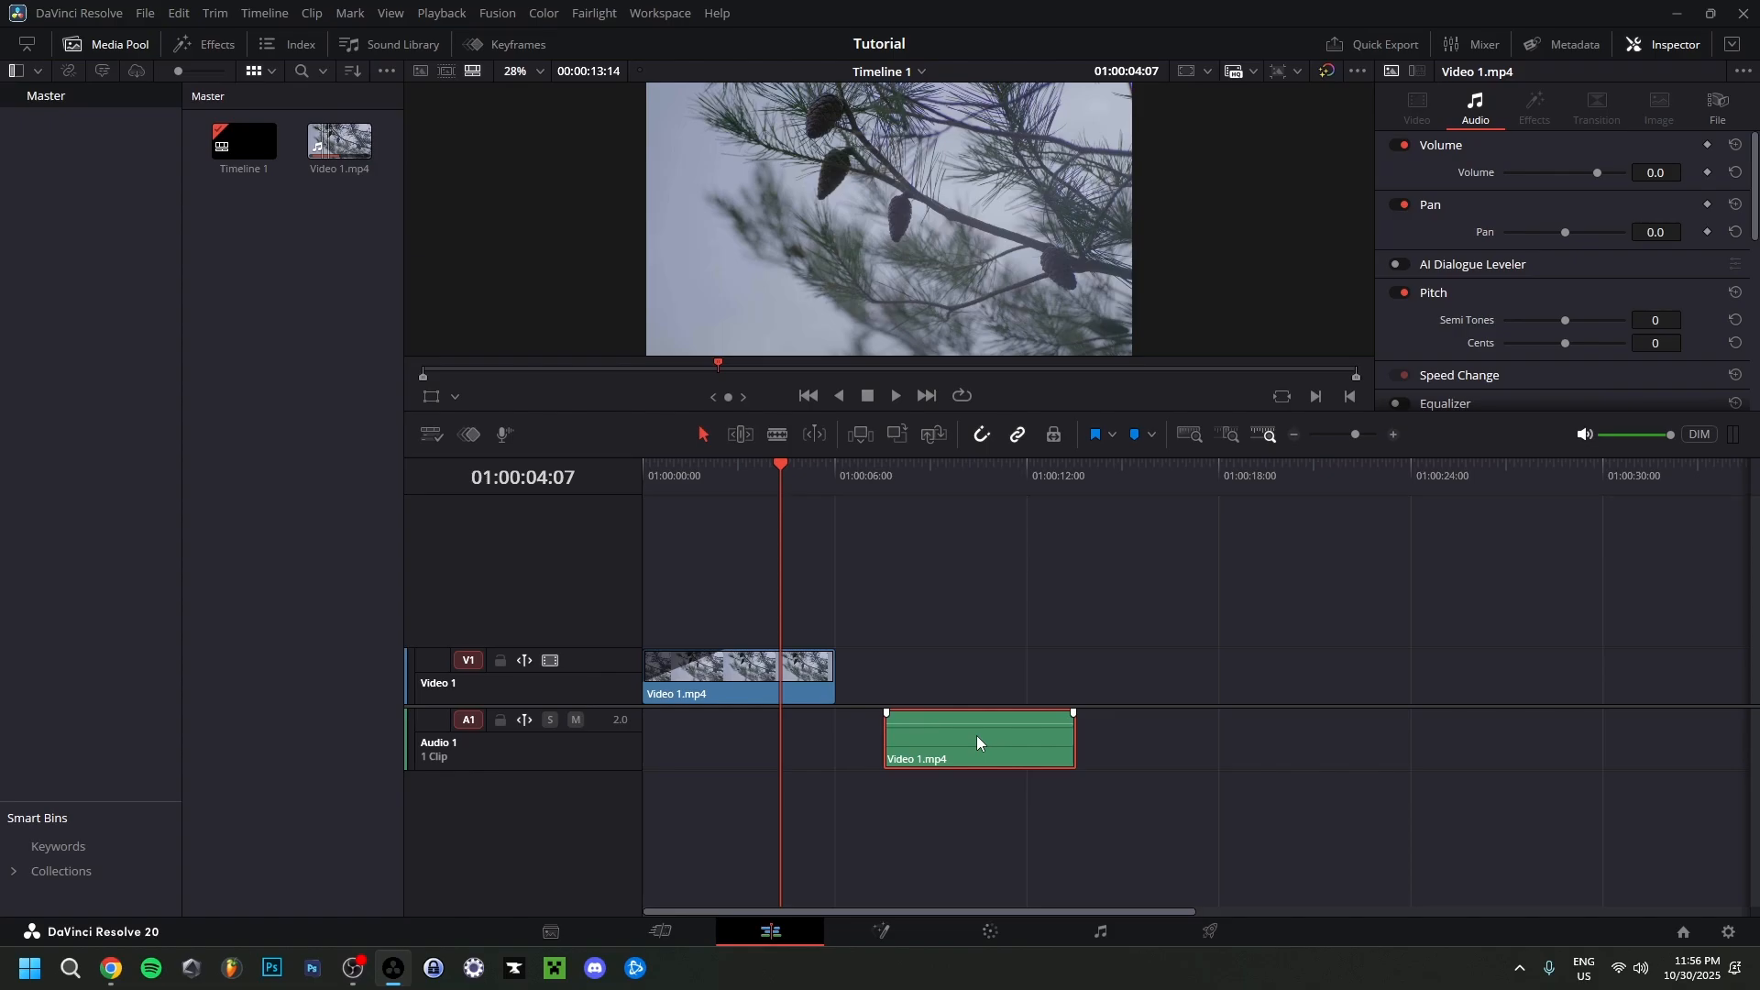
Delete the unlinked audio clip from Audio 1 and undo the deletion.
key(Delete)
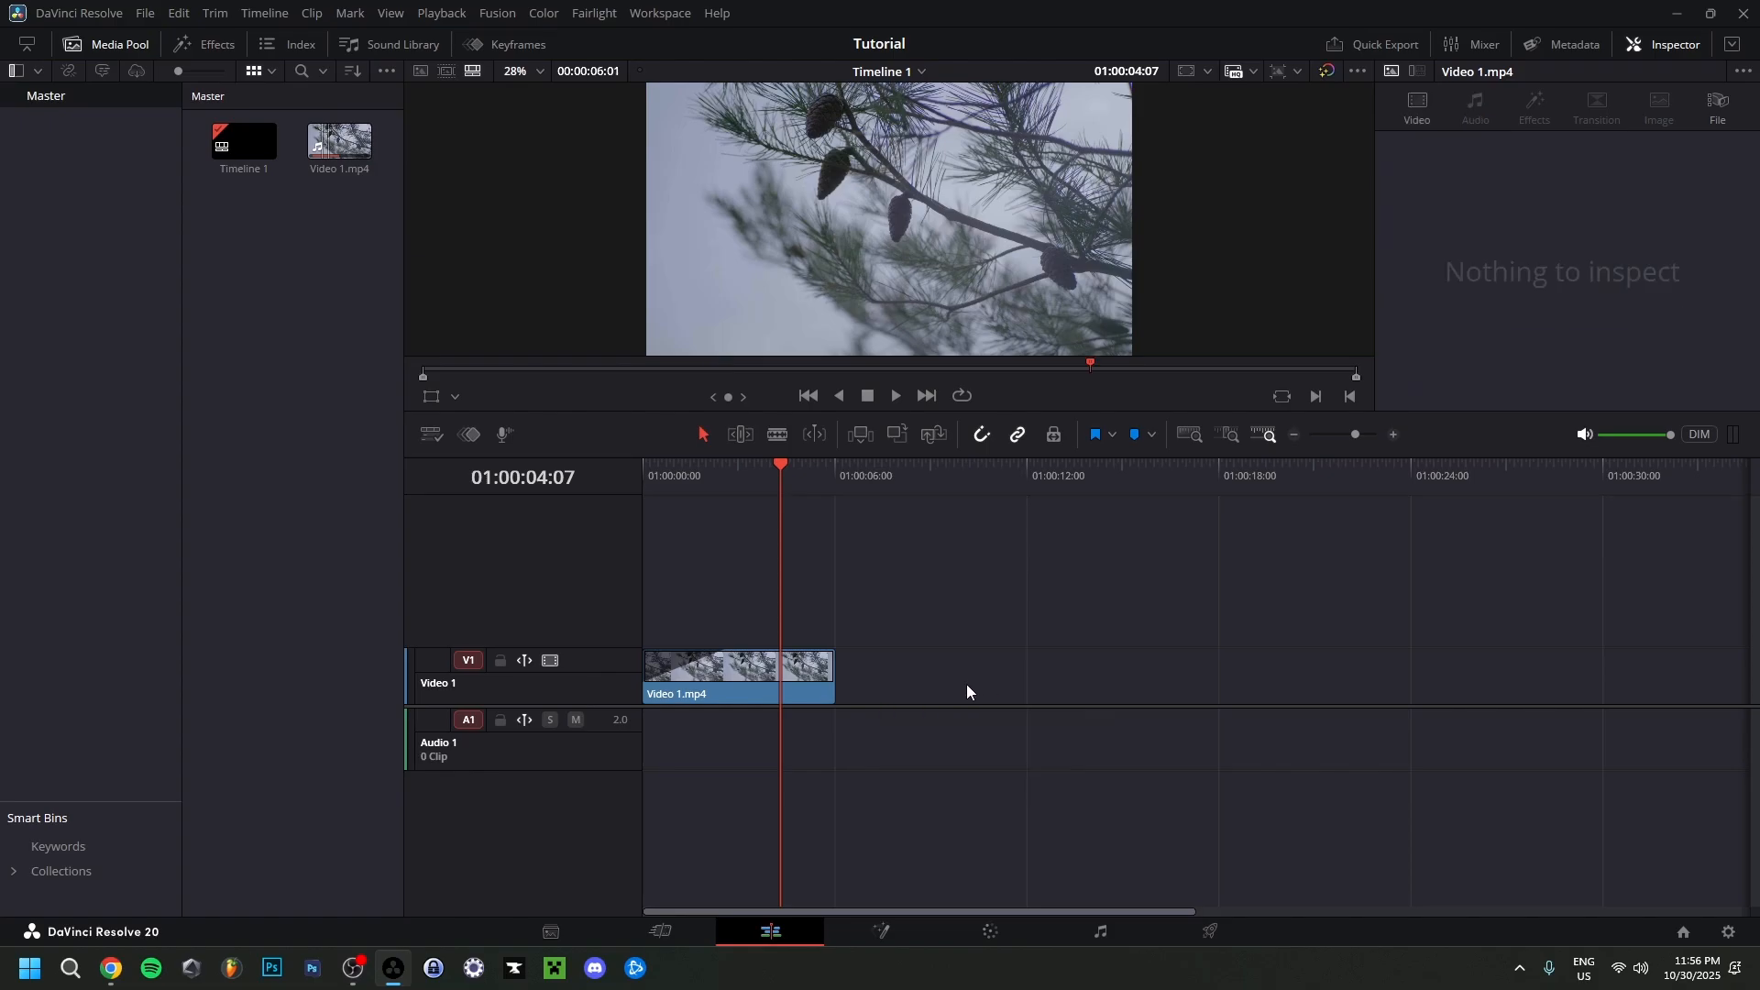
key(ctrl+z)
Move the unlinked audio clip back beneath the video clip and shift both clips separately about one second from the timeline start.
drag(970, 743, 730, 748)
drag(597, 649, 594, 640)
drag(724, 674, 759, 676)
drag(725, 735, 762, 736)
Link the video and audio clips of Video 1 together and move the linked clip back to the timeline start.
click(766, 683)
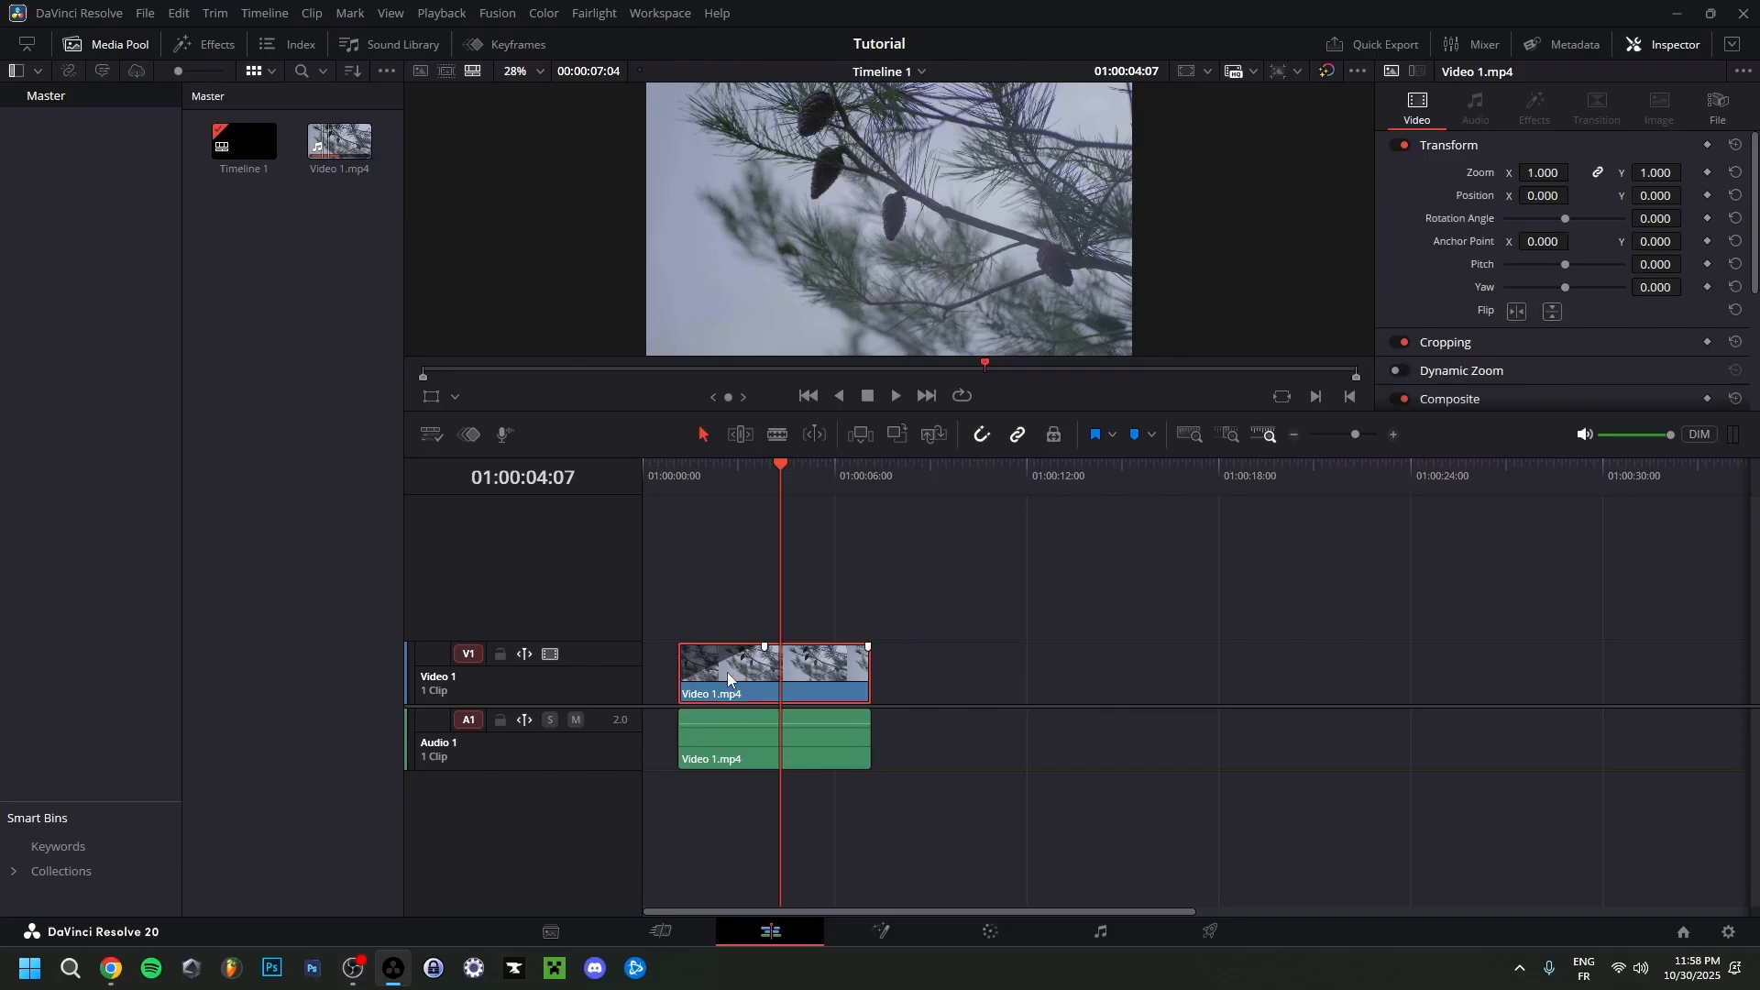
ctrl+click(747, 746)
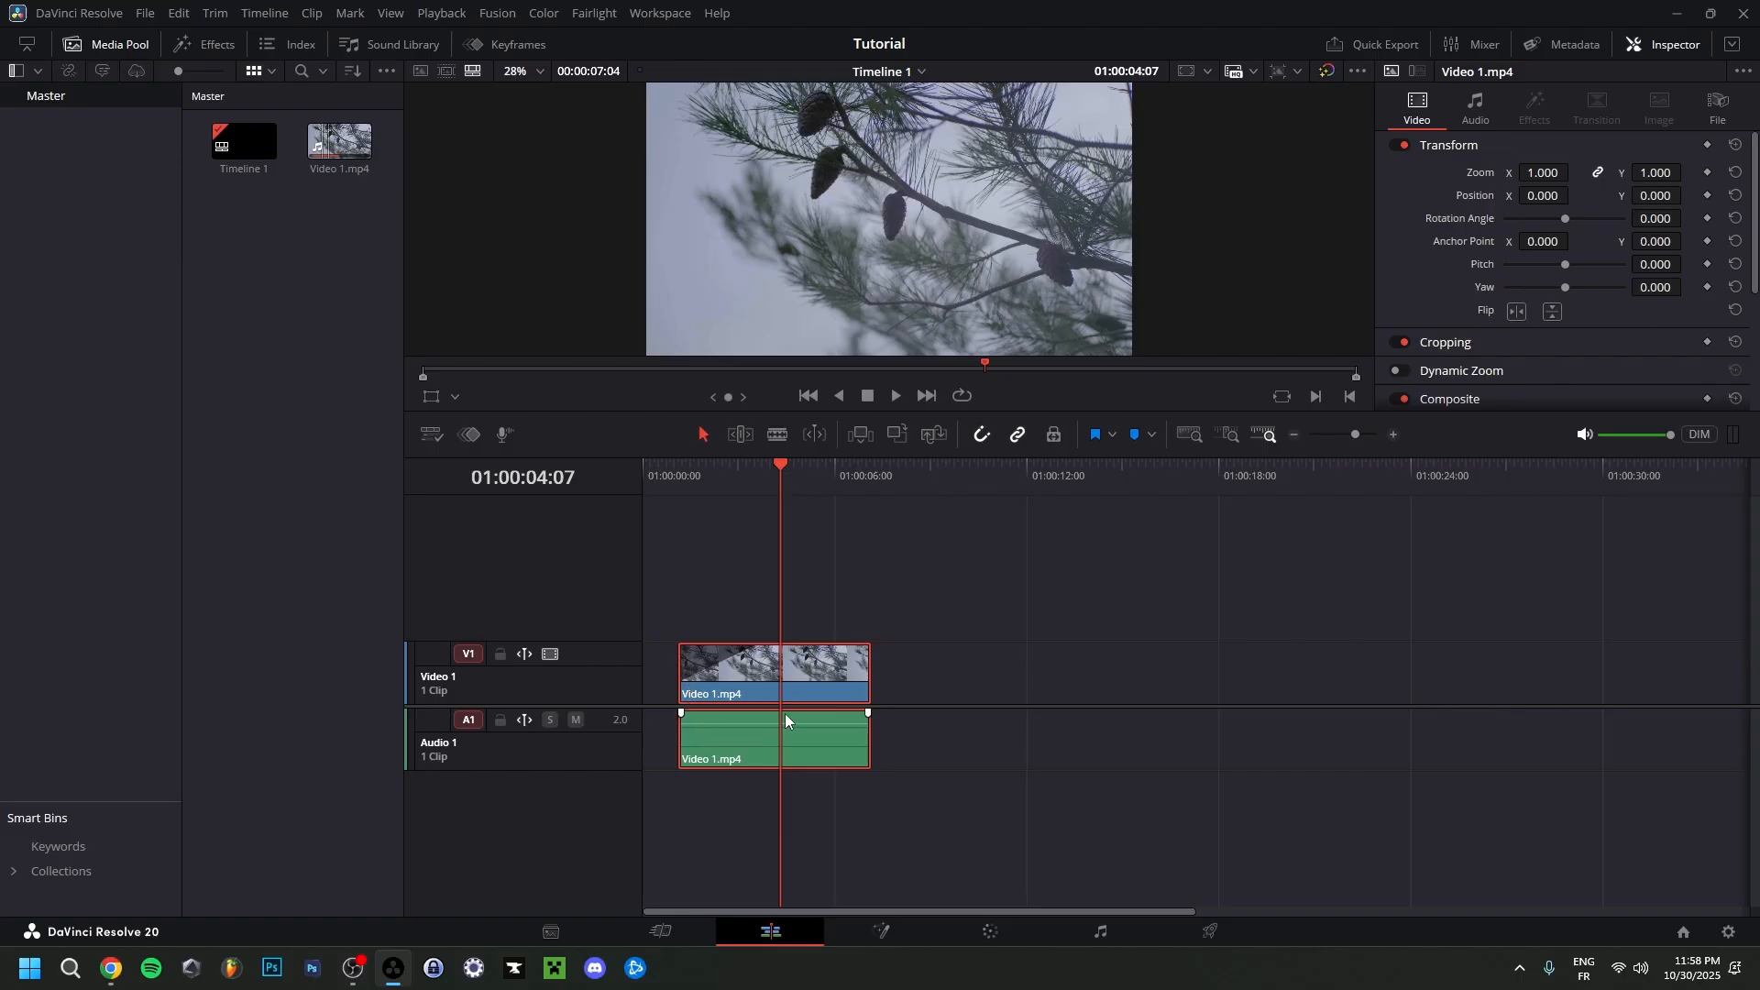
right_click(763, 684)
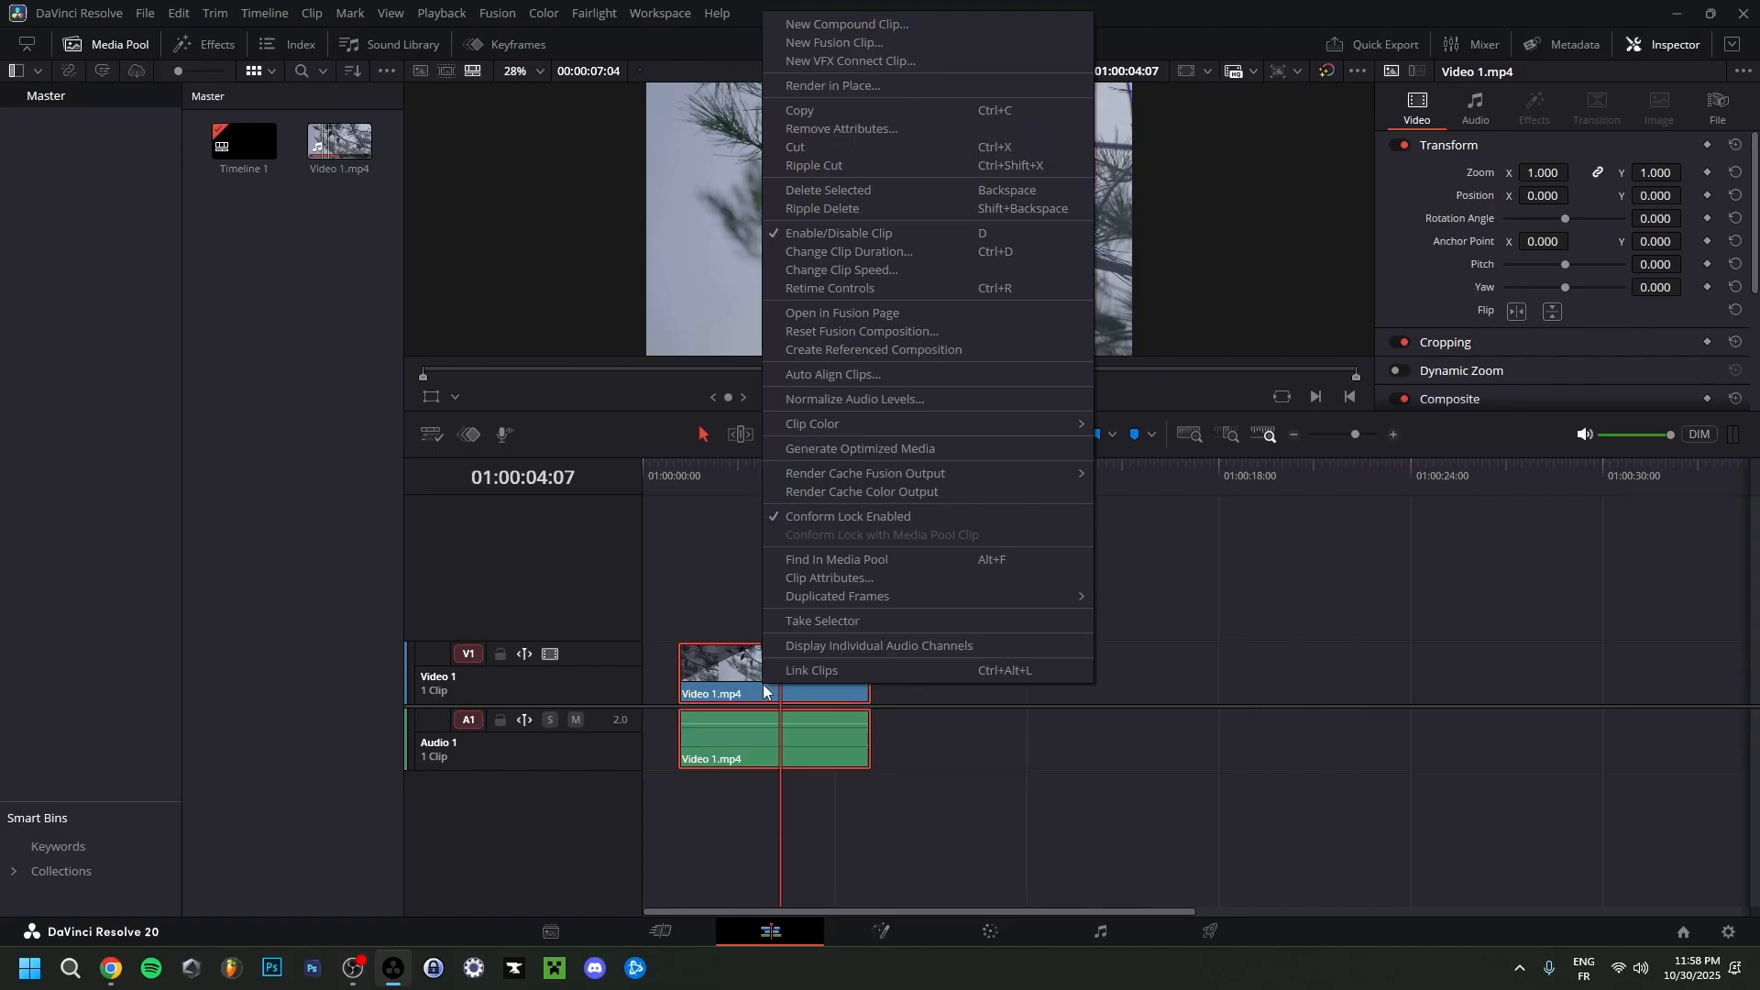
click(807, 668)
drag(746, 678, 707, 663)
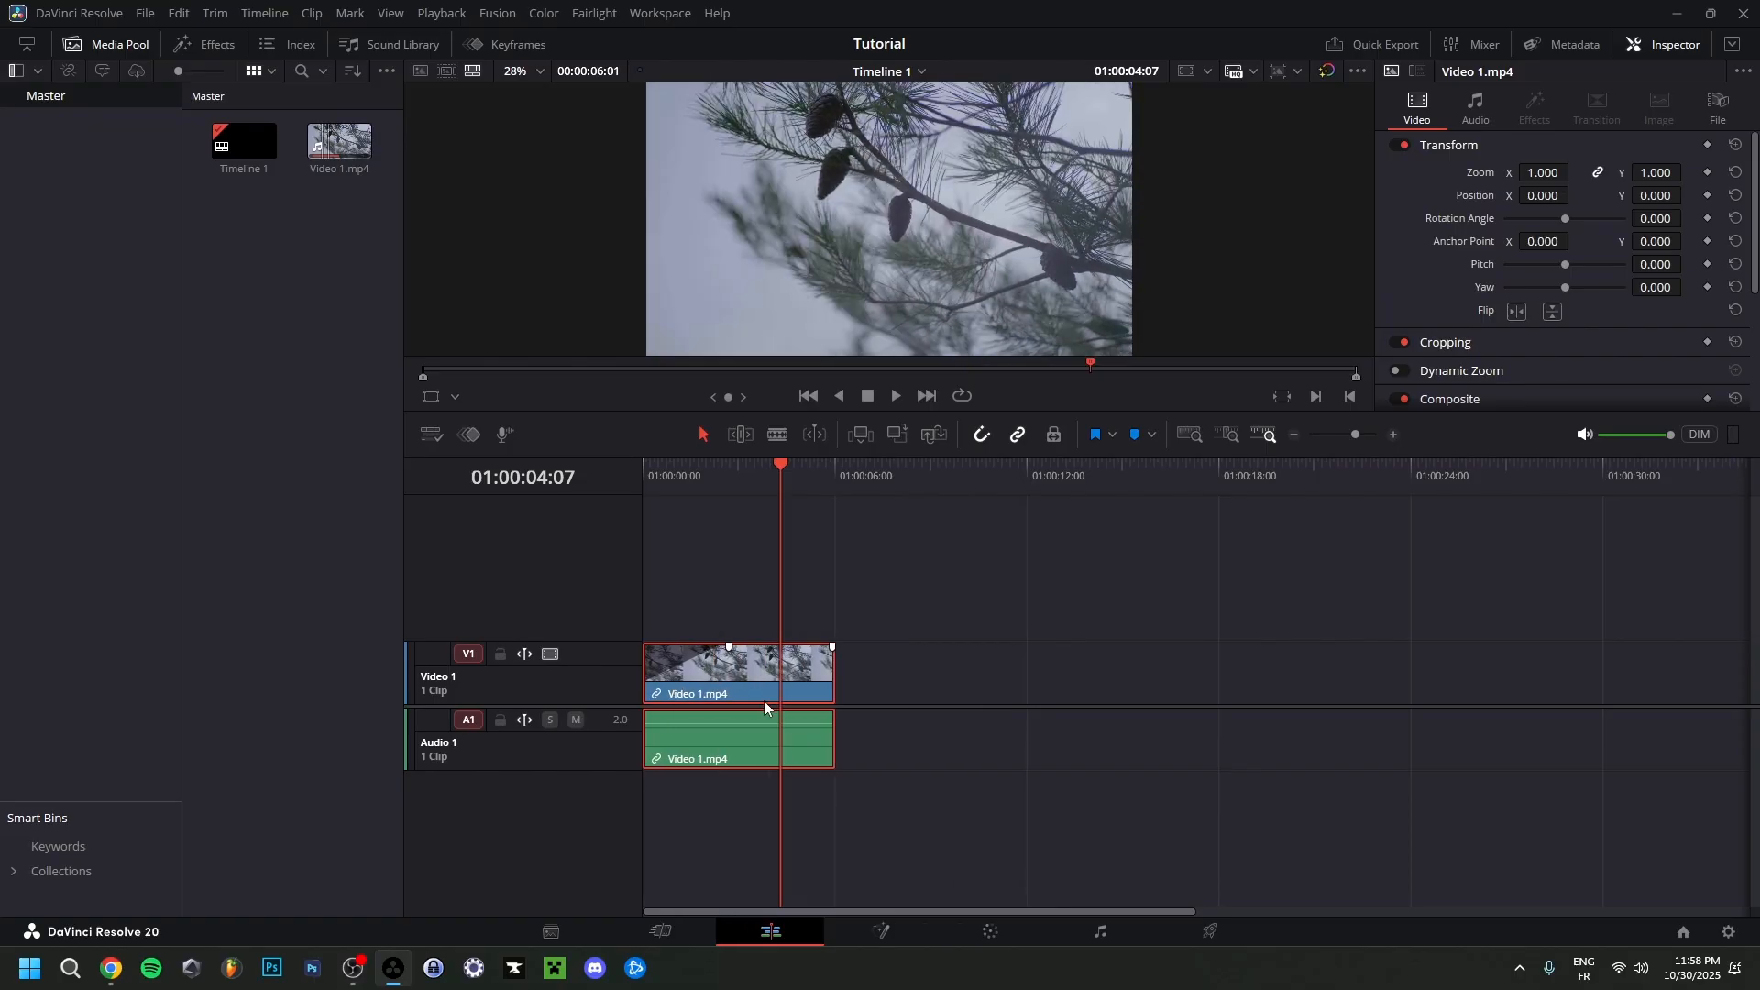
Examine the timeline by zooming in and out around the clip and scrolling backwards and forwards along it.
scroll(763, 706, up, 4)
scroll(1108, 680, up, 4)
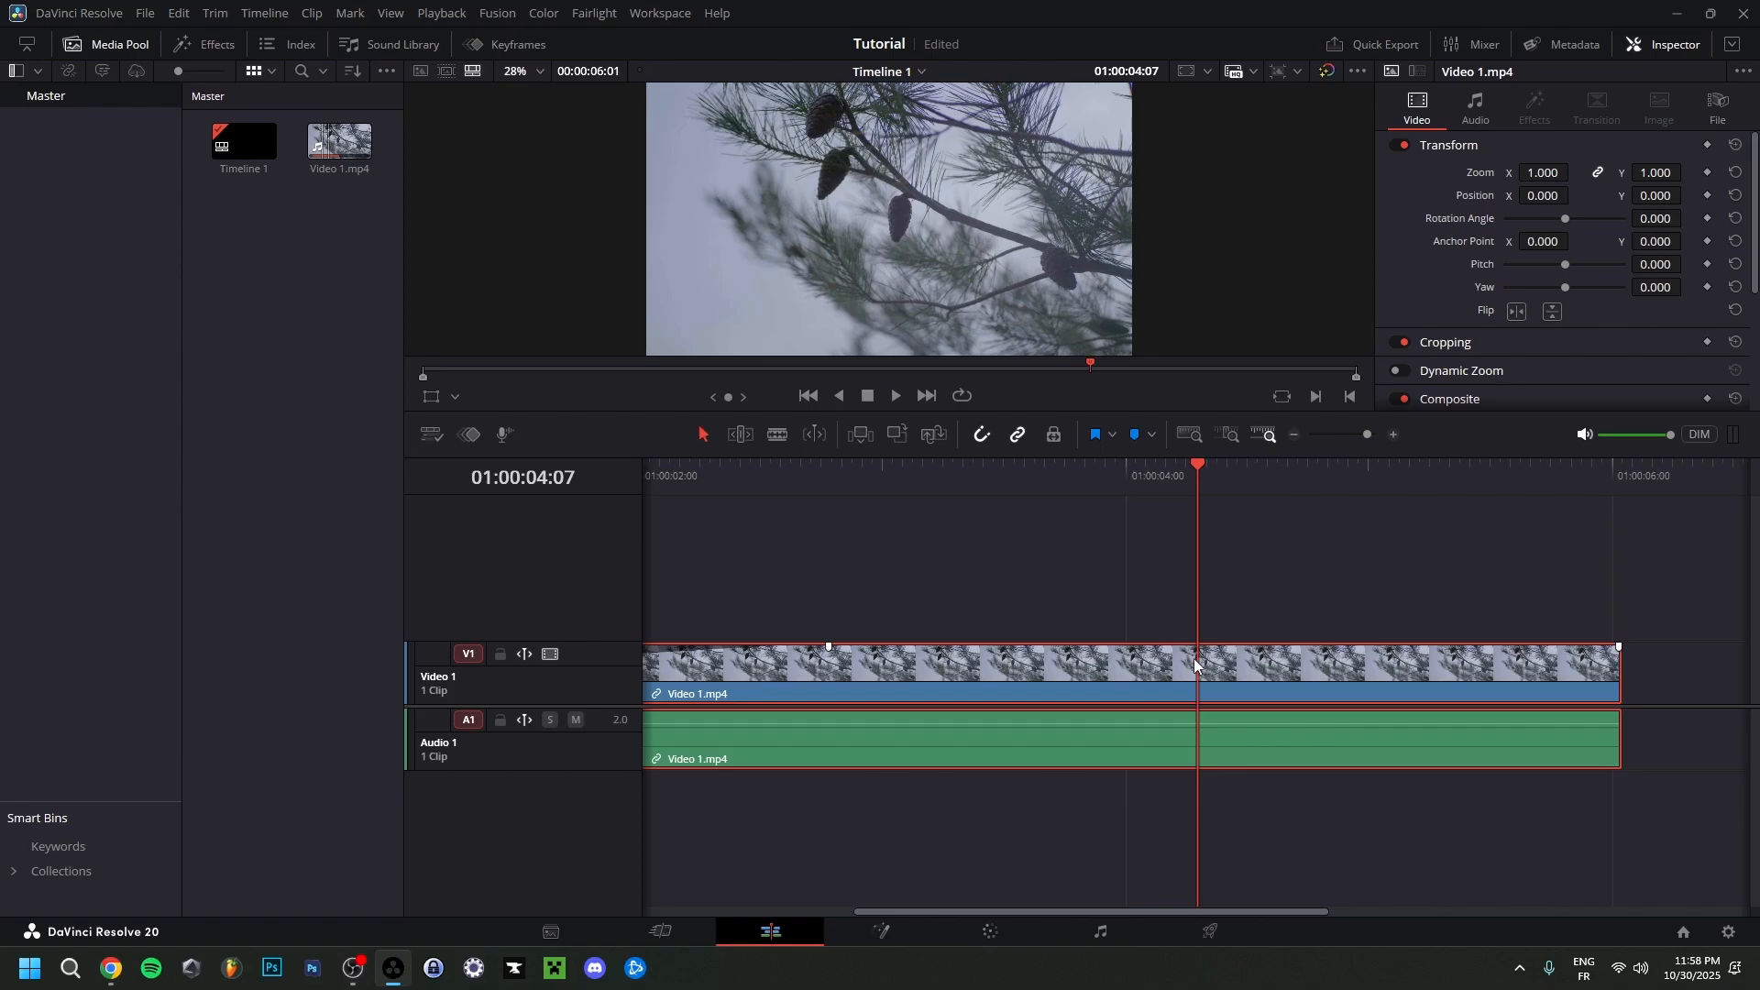
scroll(1184, 690, down, 3)
scroll(996, 735, down, 1)
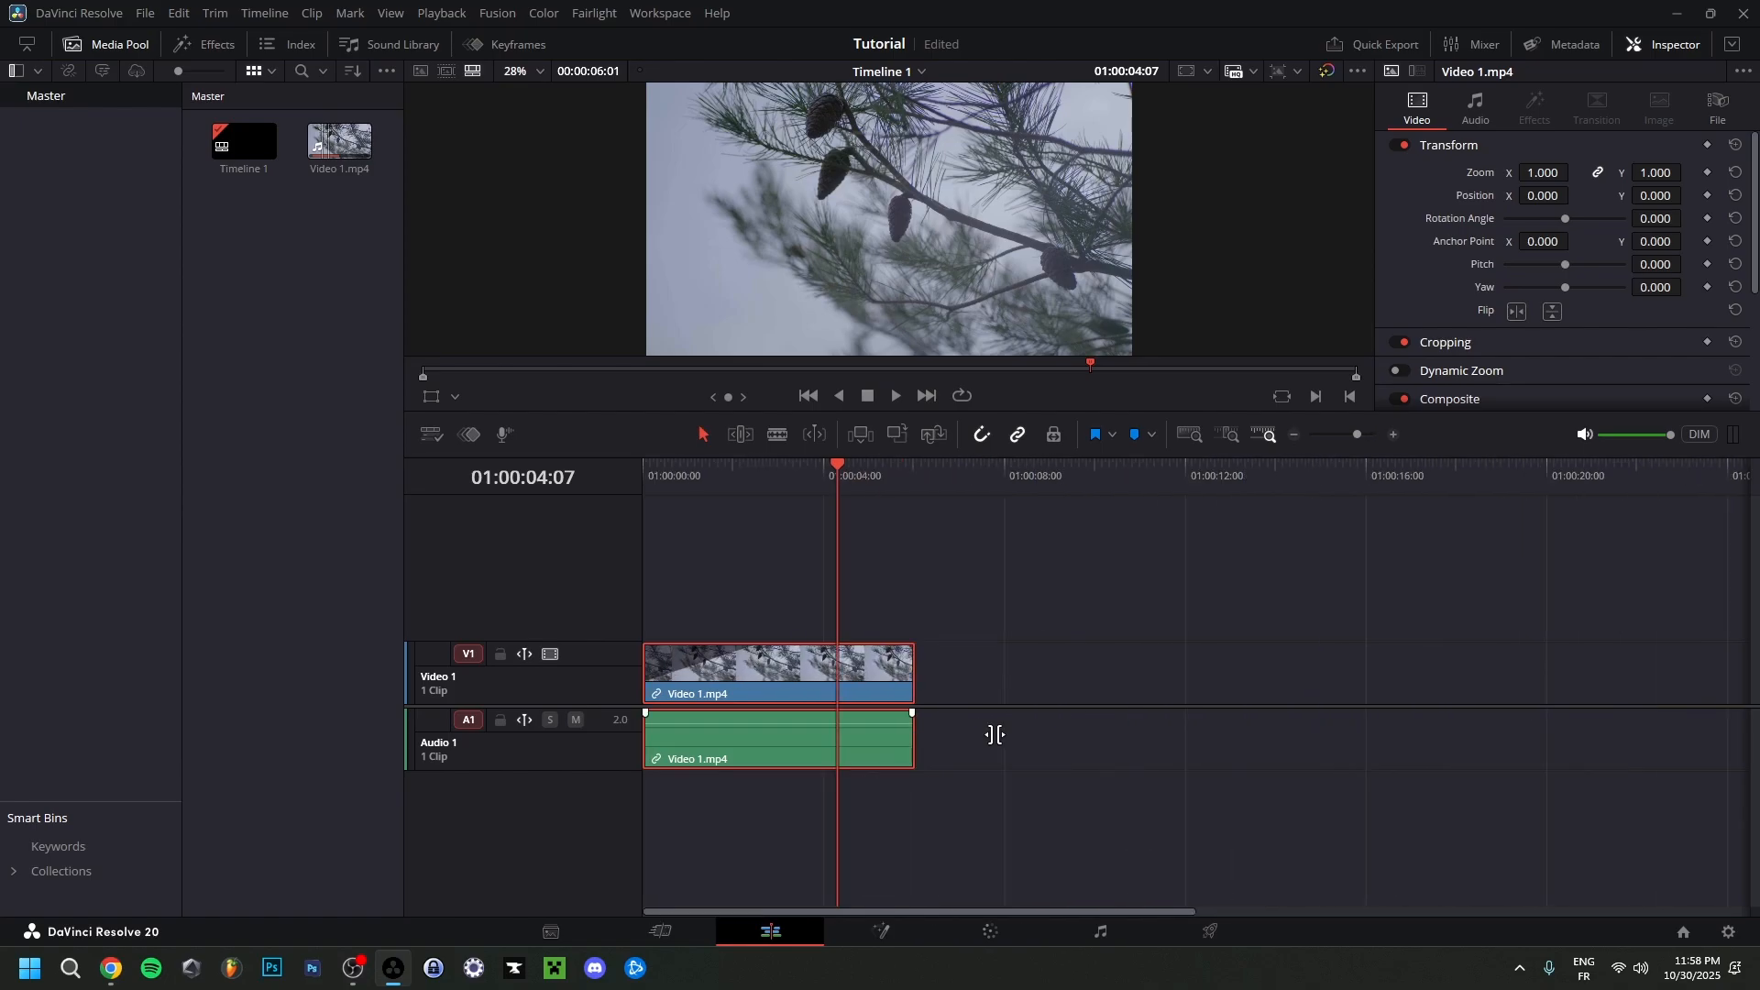
scroll(1003, 765, up, 6)
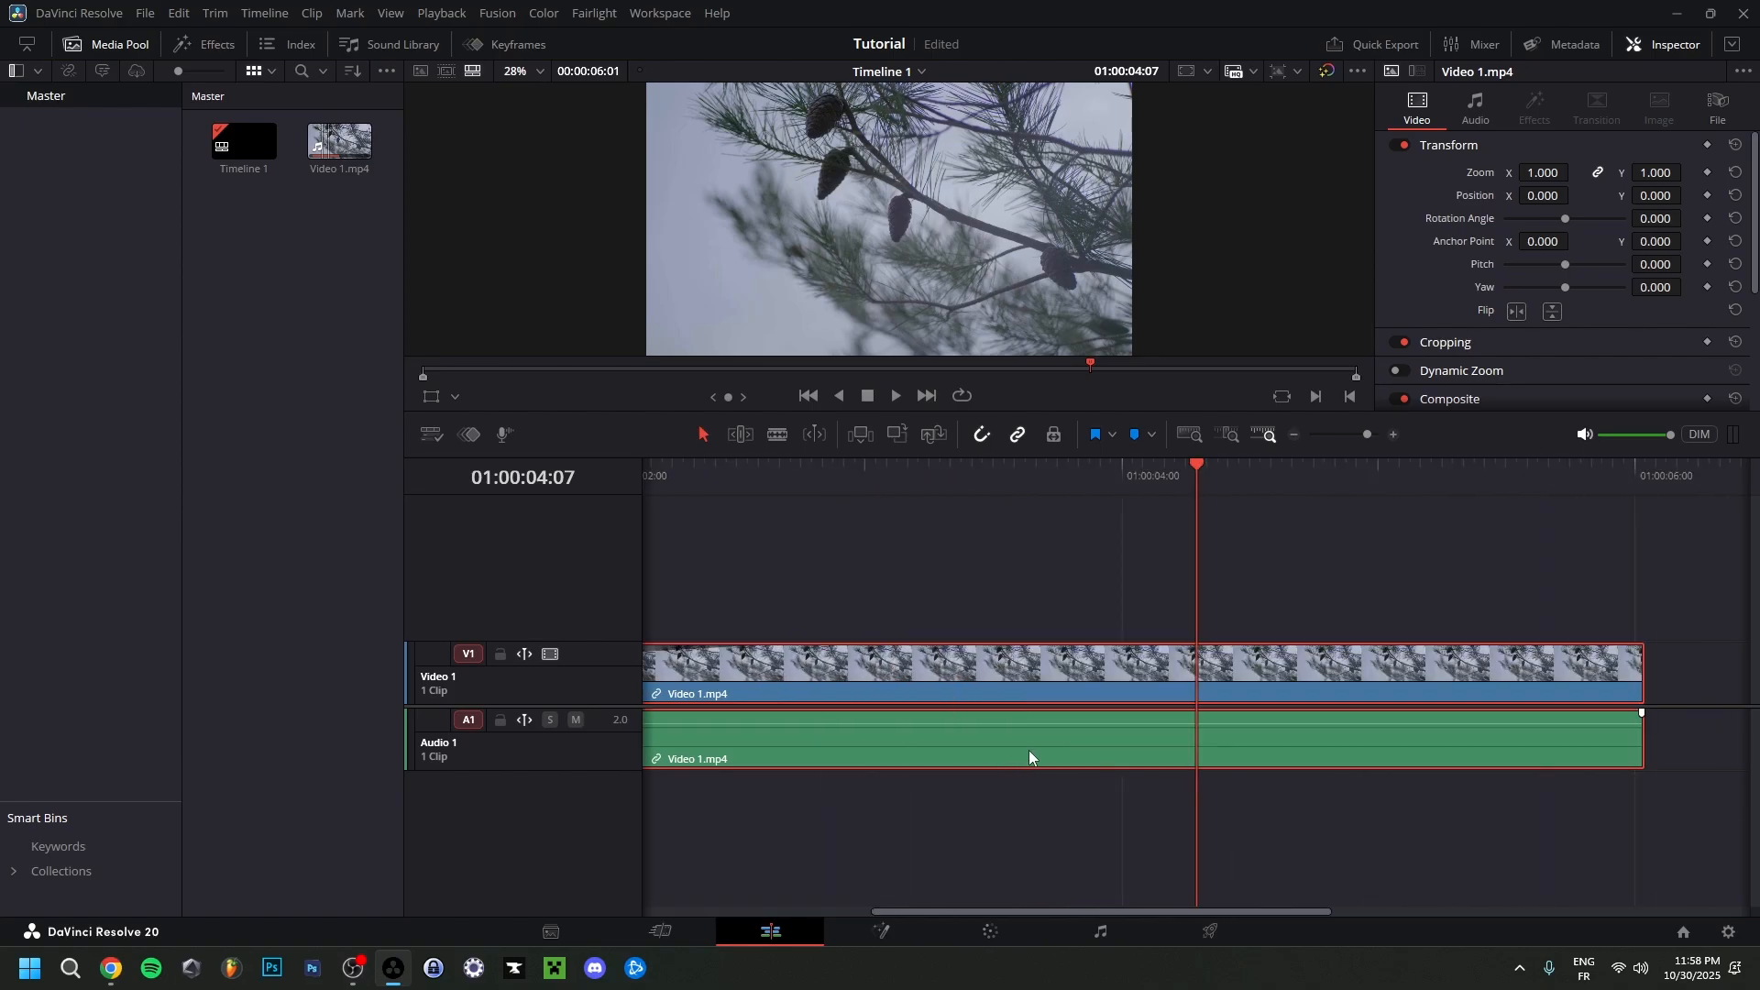
scroll(1008, 755, down, 2)
scroll(998, 755, up, 3)
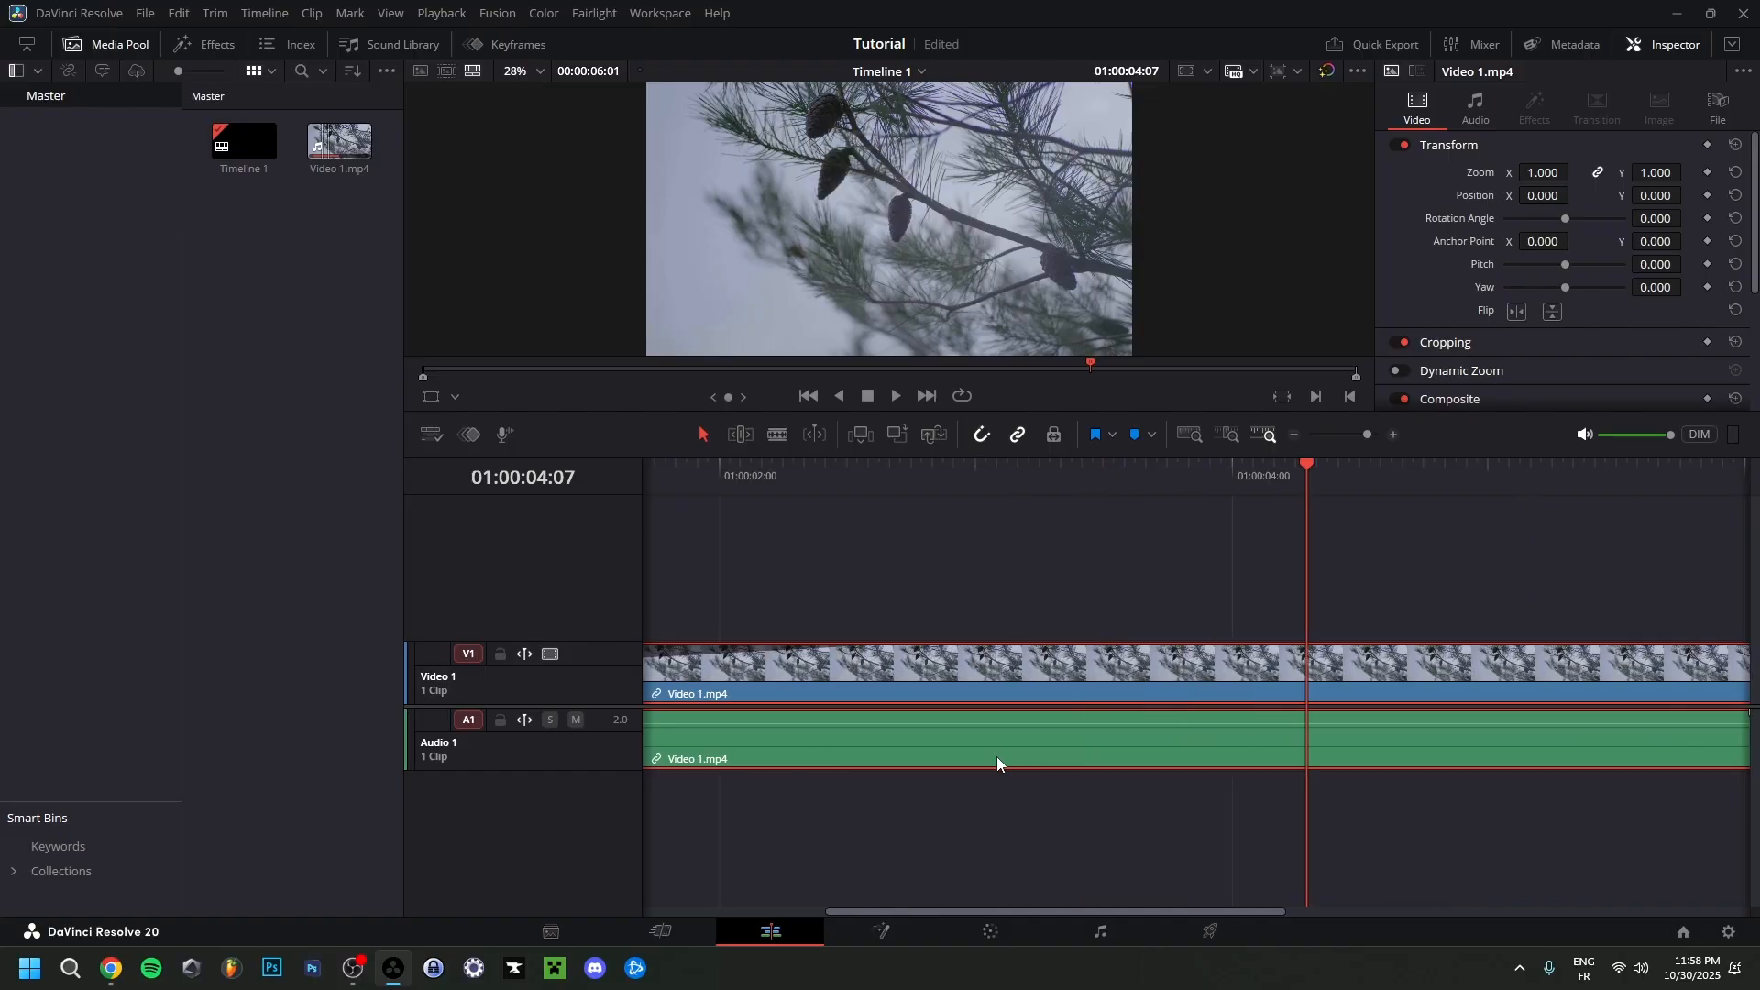
scroll(998, 757, left, 3)
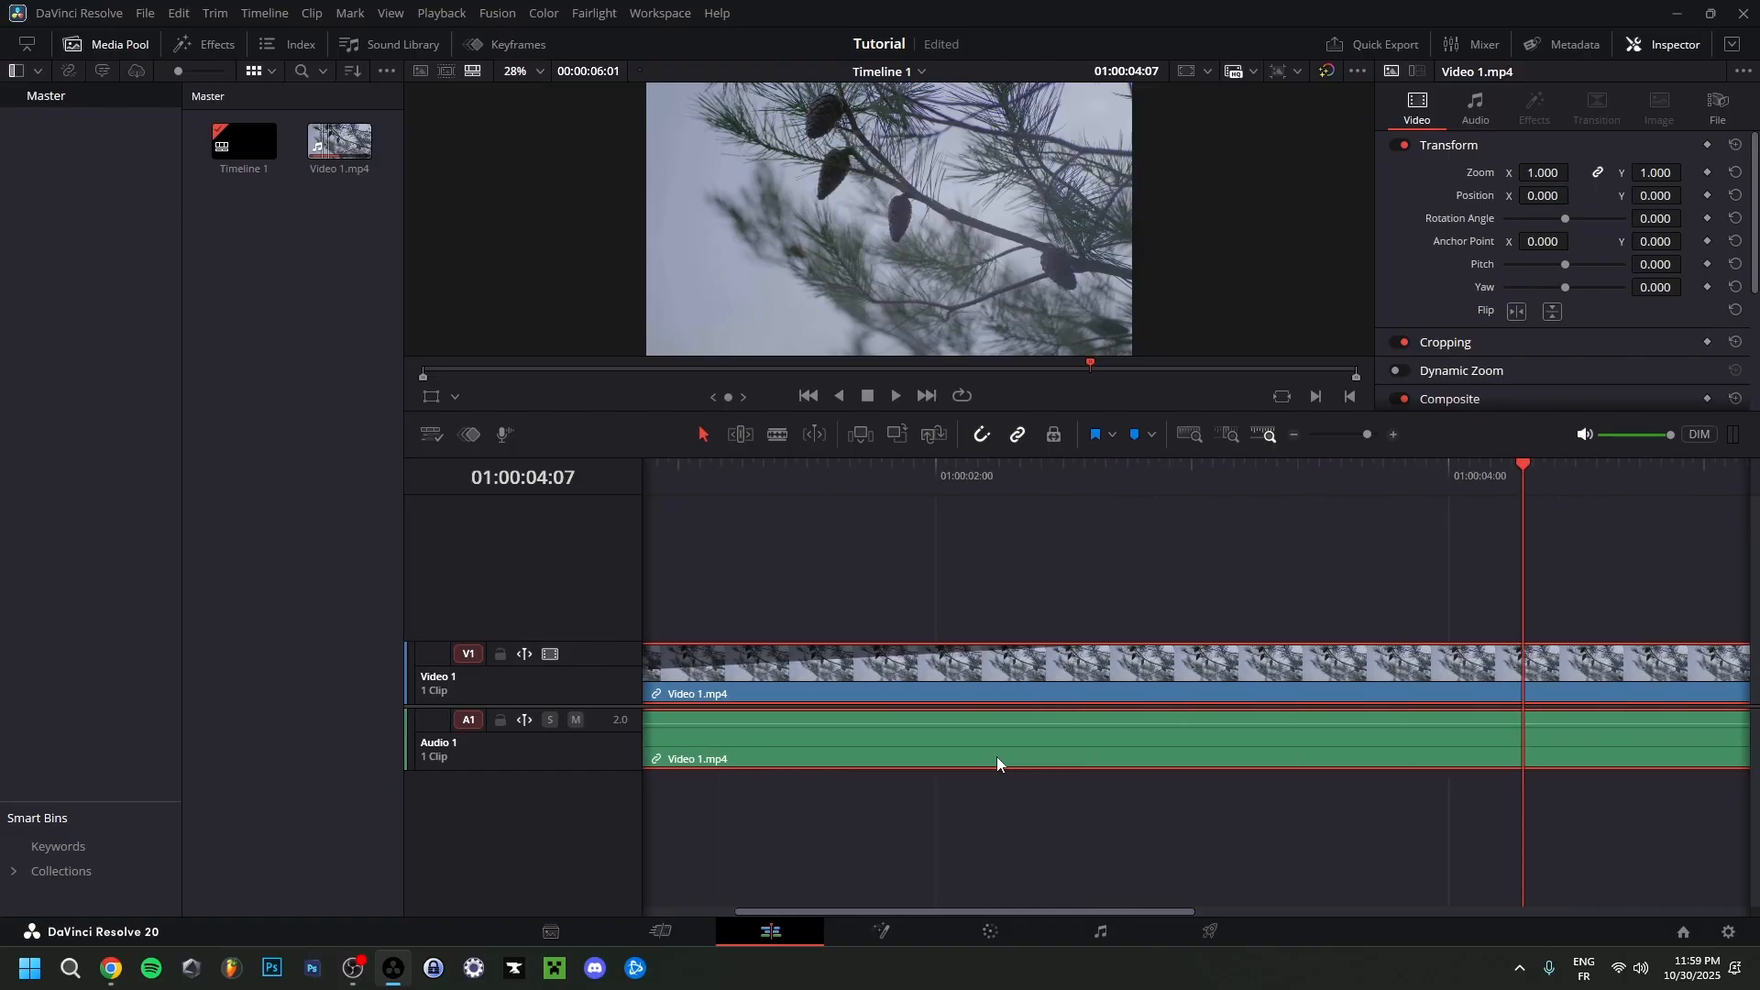
scroll(997, 756, right, 10)
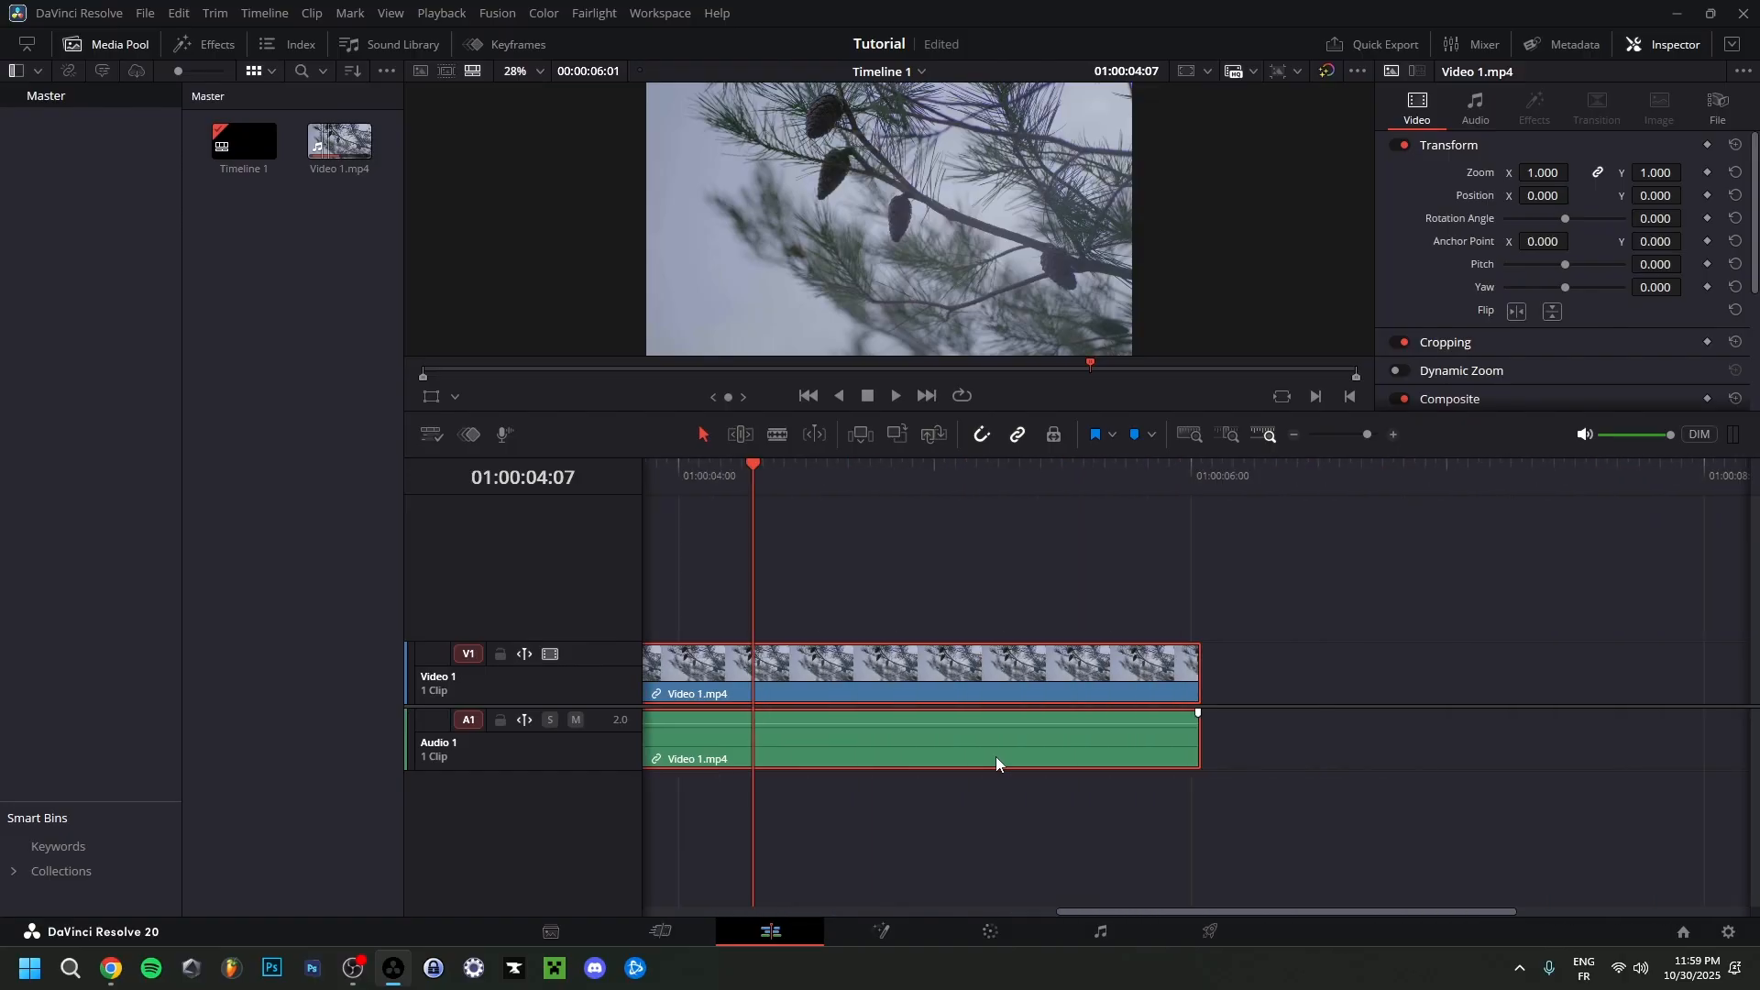
scroll(995, 762, right, 3)
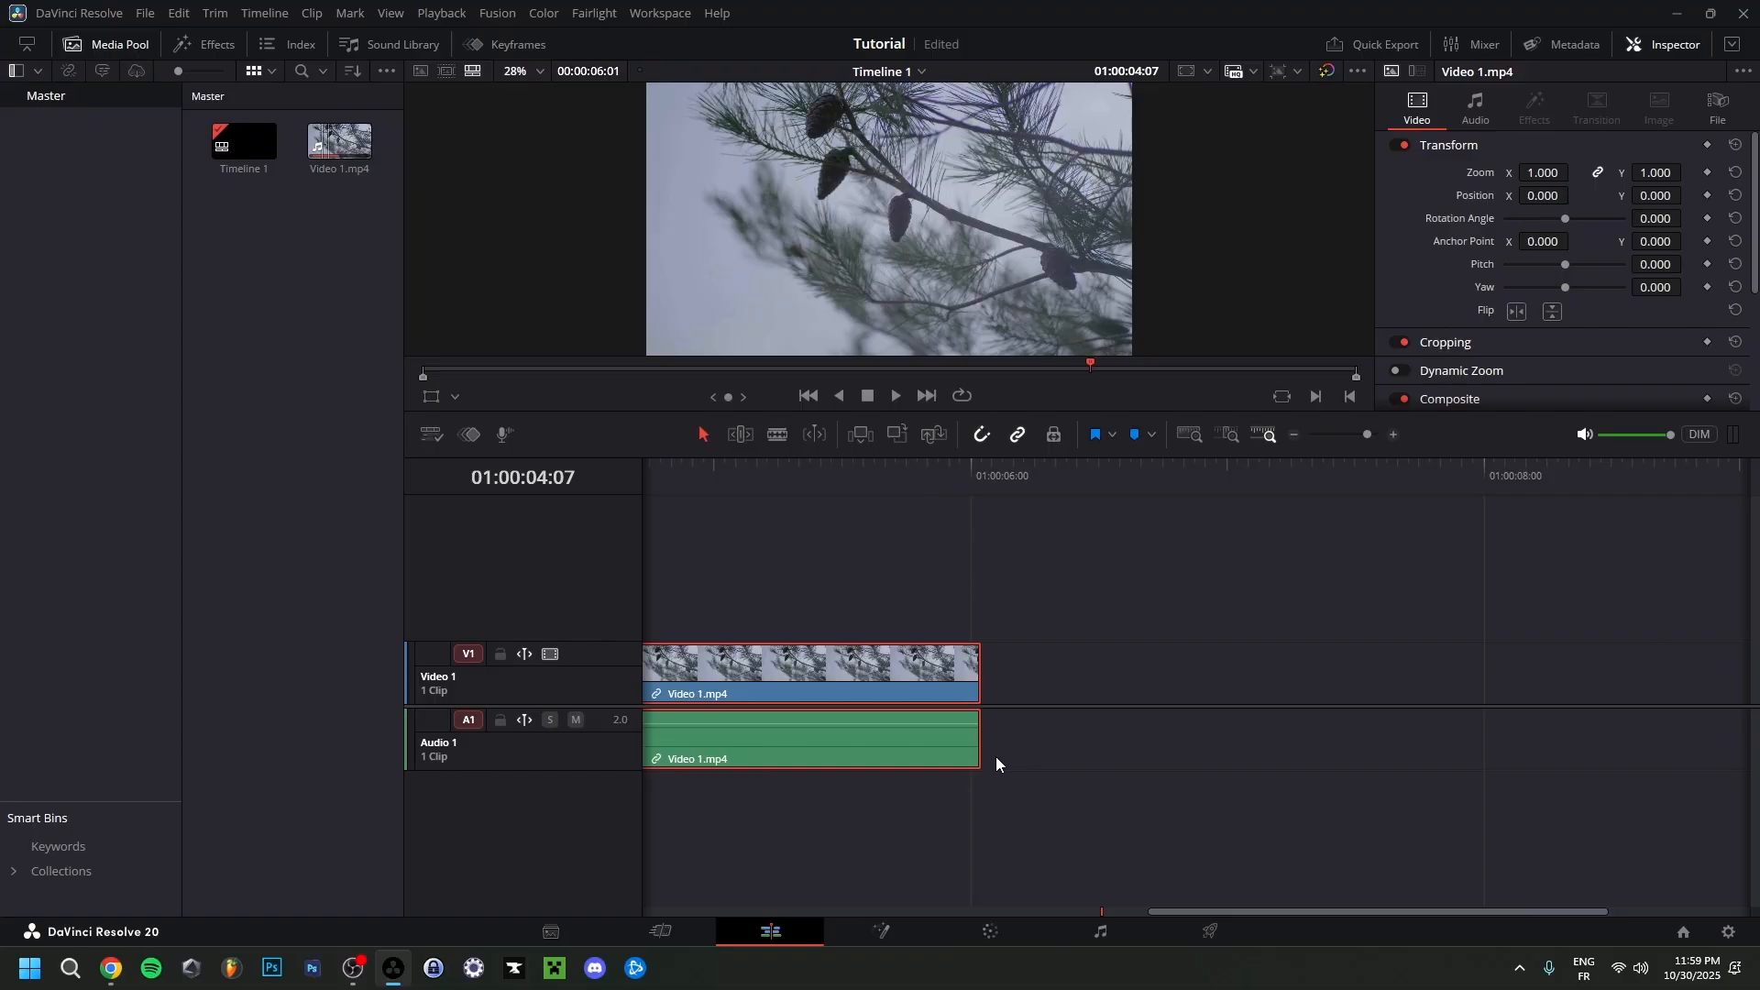
scroll(996, 763, left, 9)
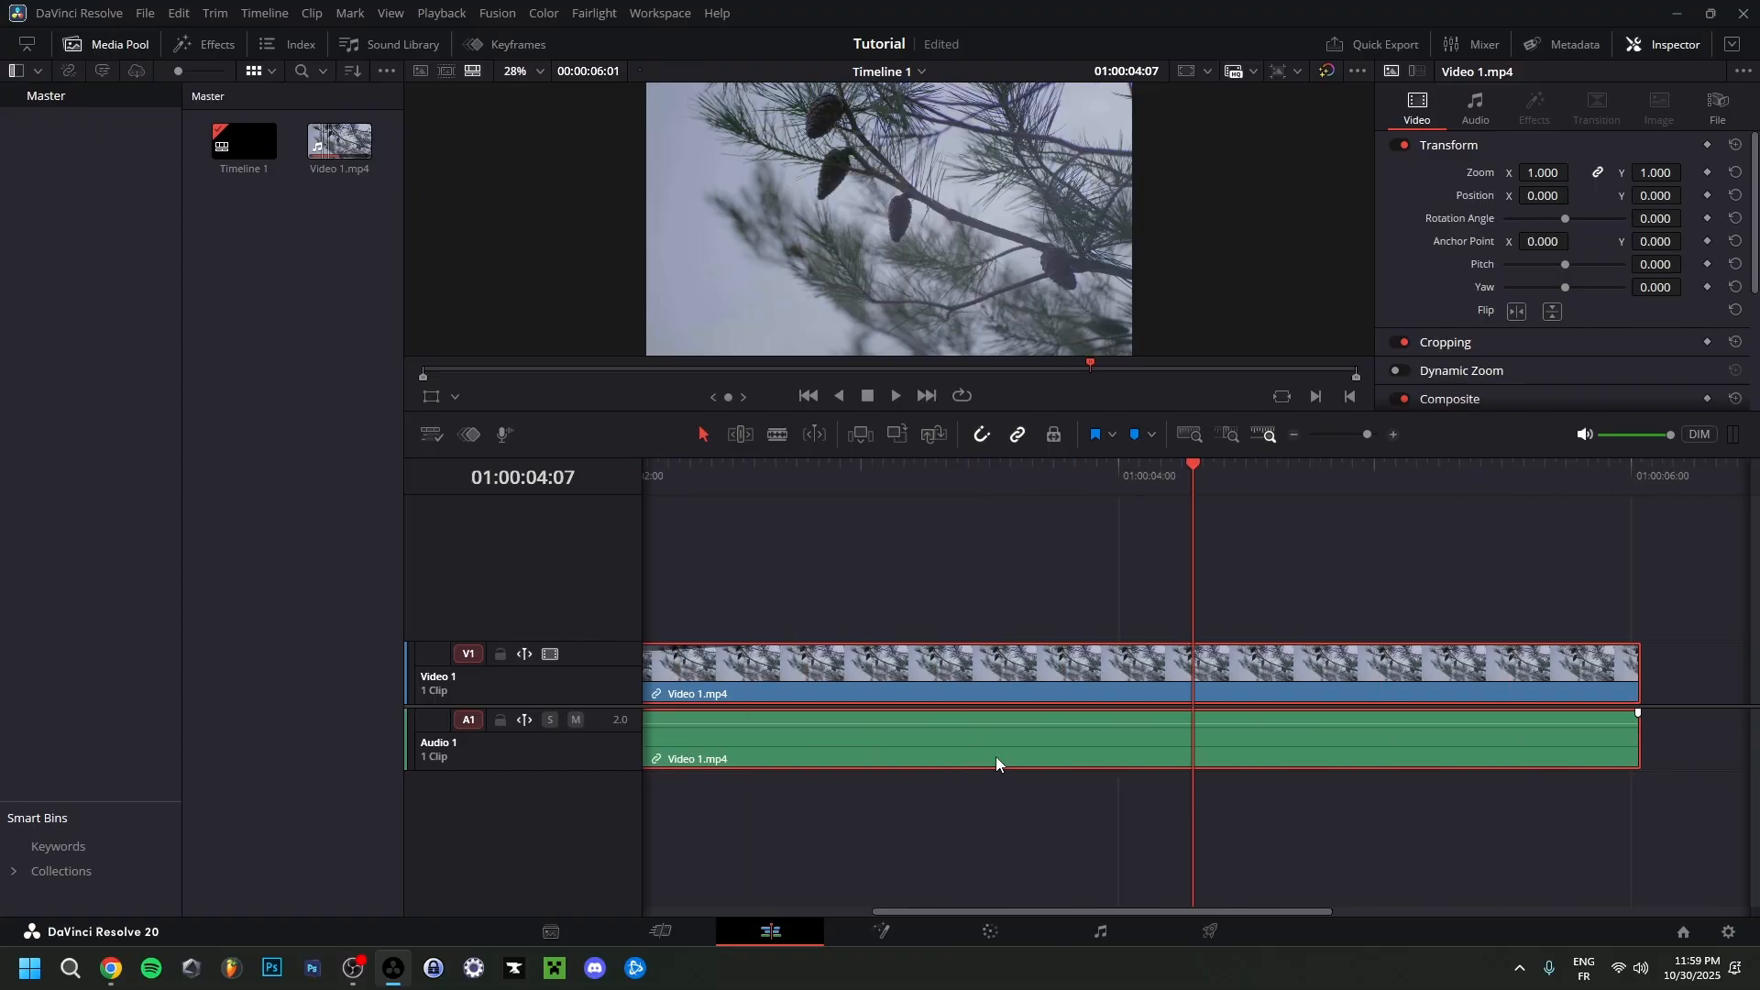
scroll(996, 757, down, 5)
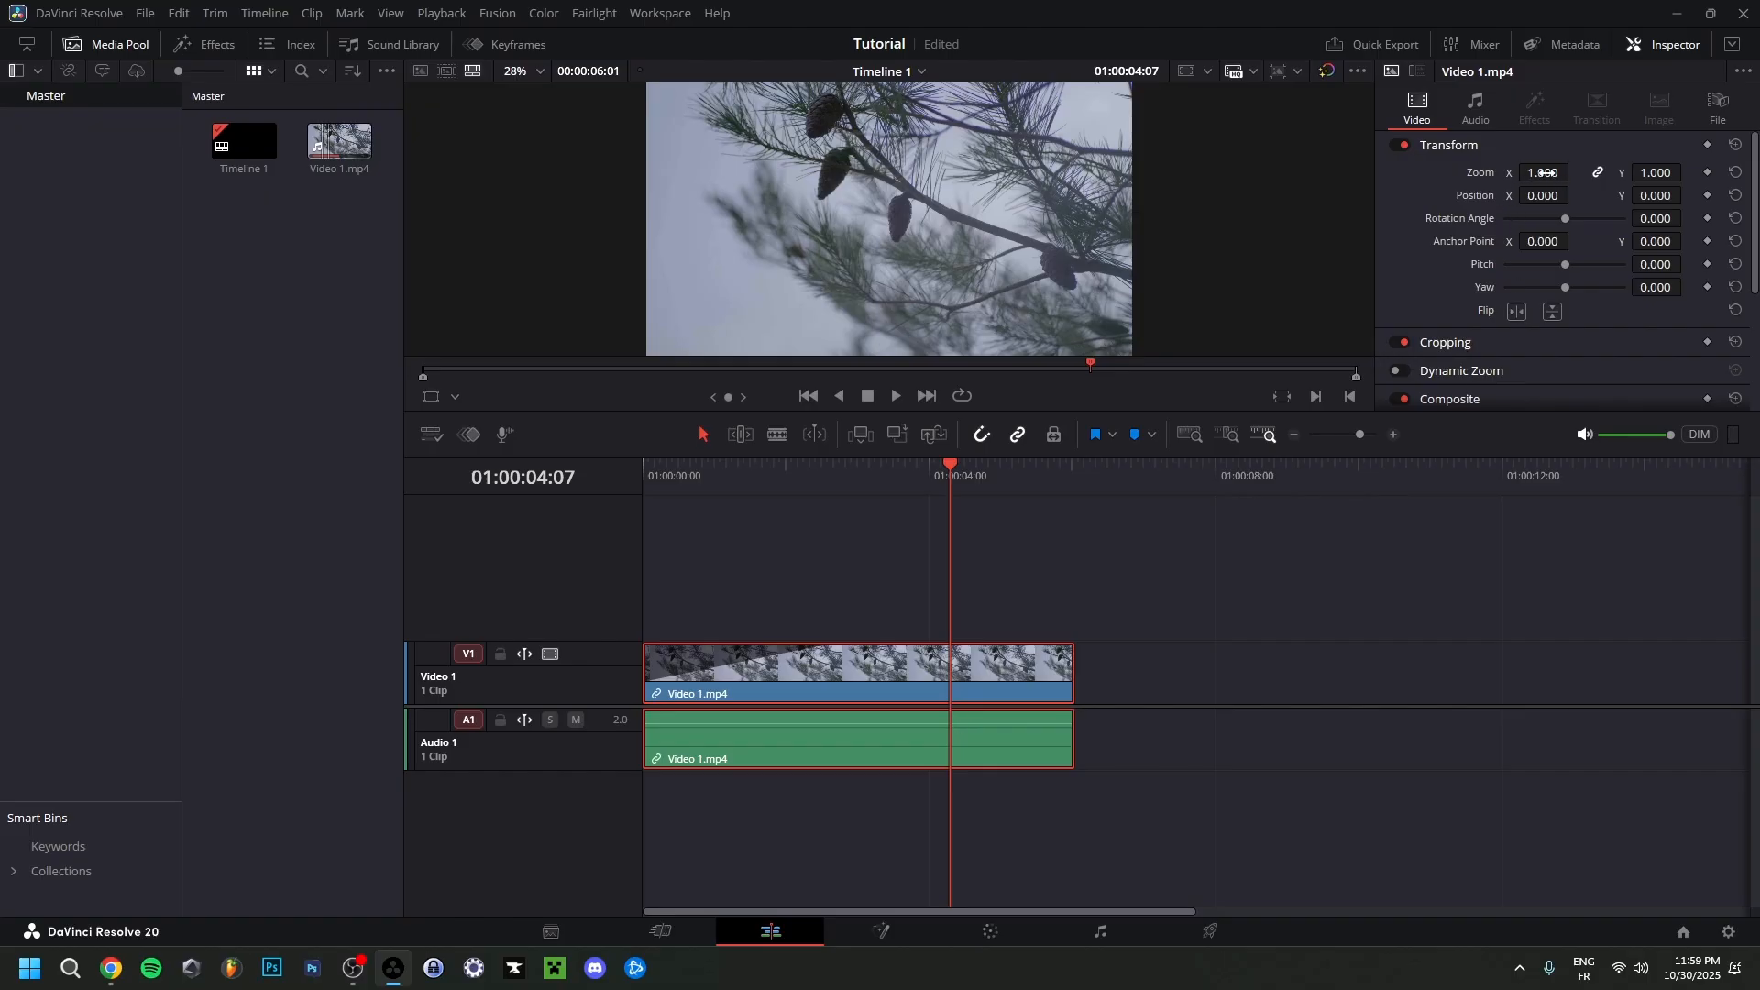
Try adjusting the clip's Zoom value in its Transform settings.
drag(1543, 172, 1574, 172)
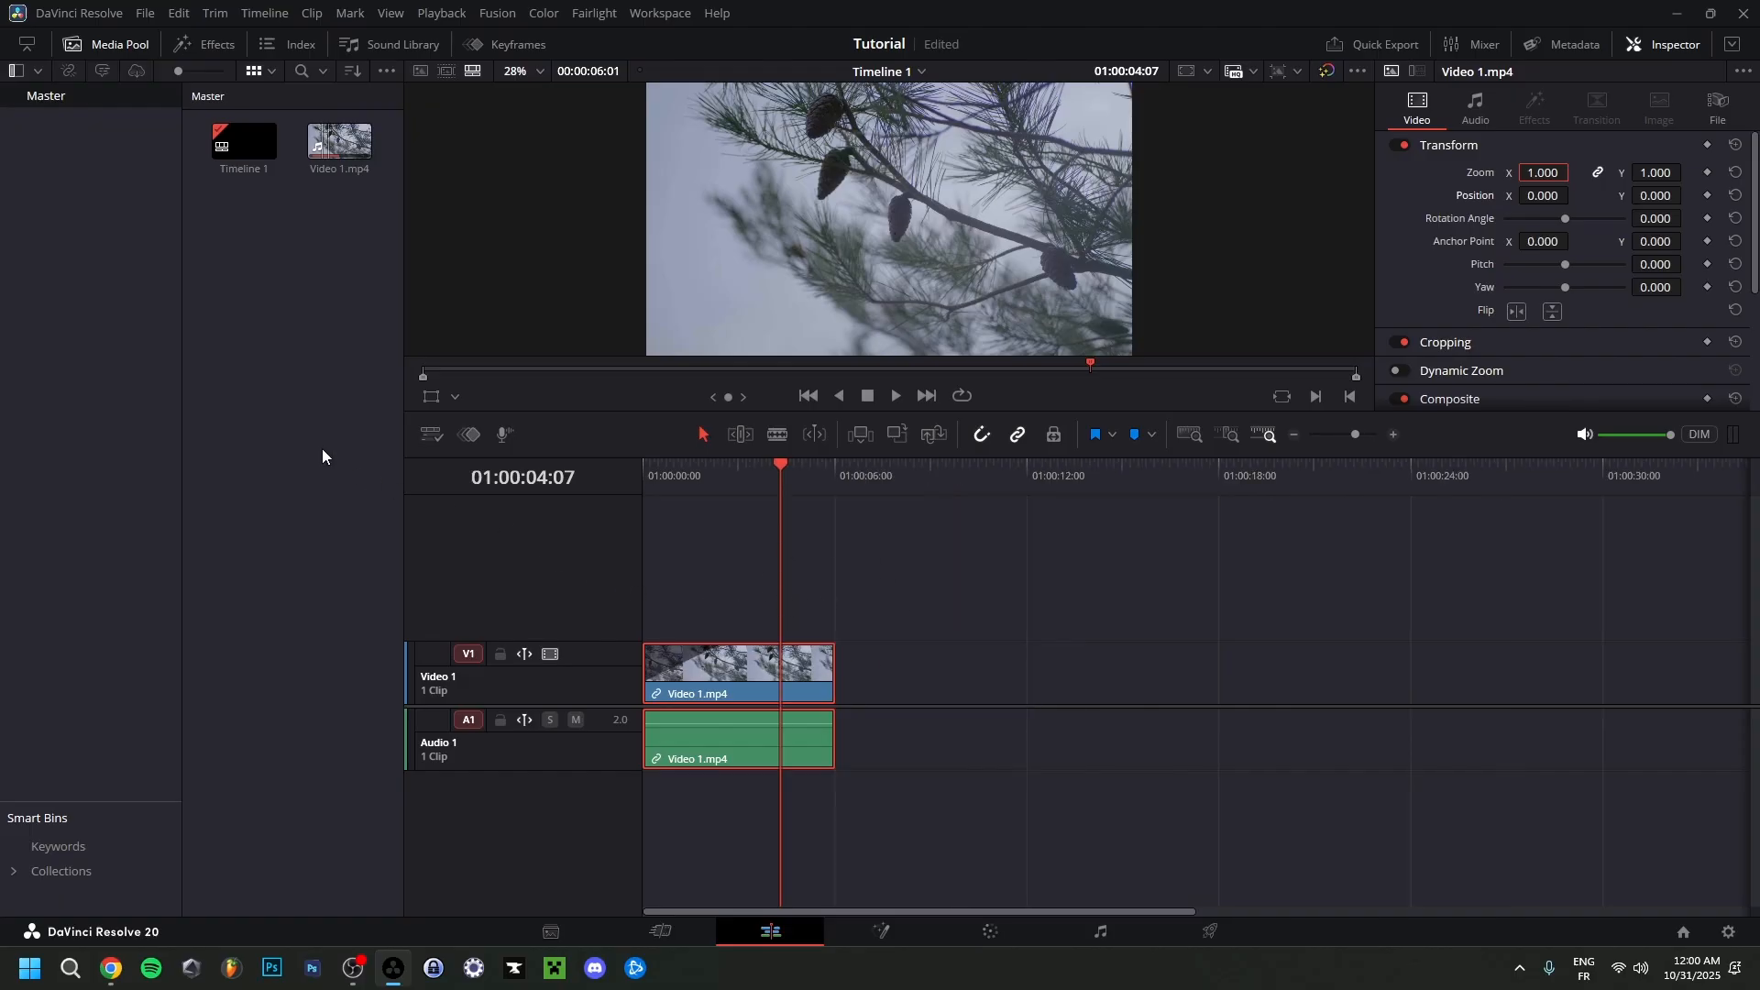
Import the Video 2 file into the media pool and place it on the Video 1 track after the first clip.
right_click(319, 448)
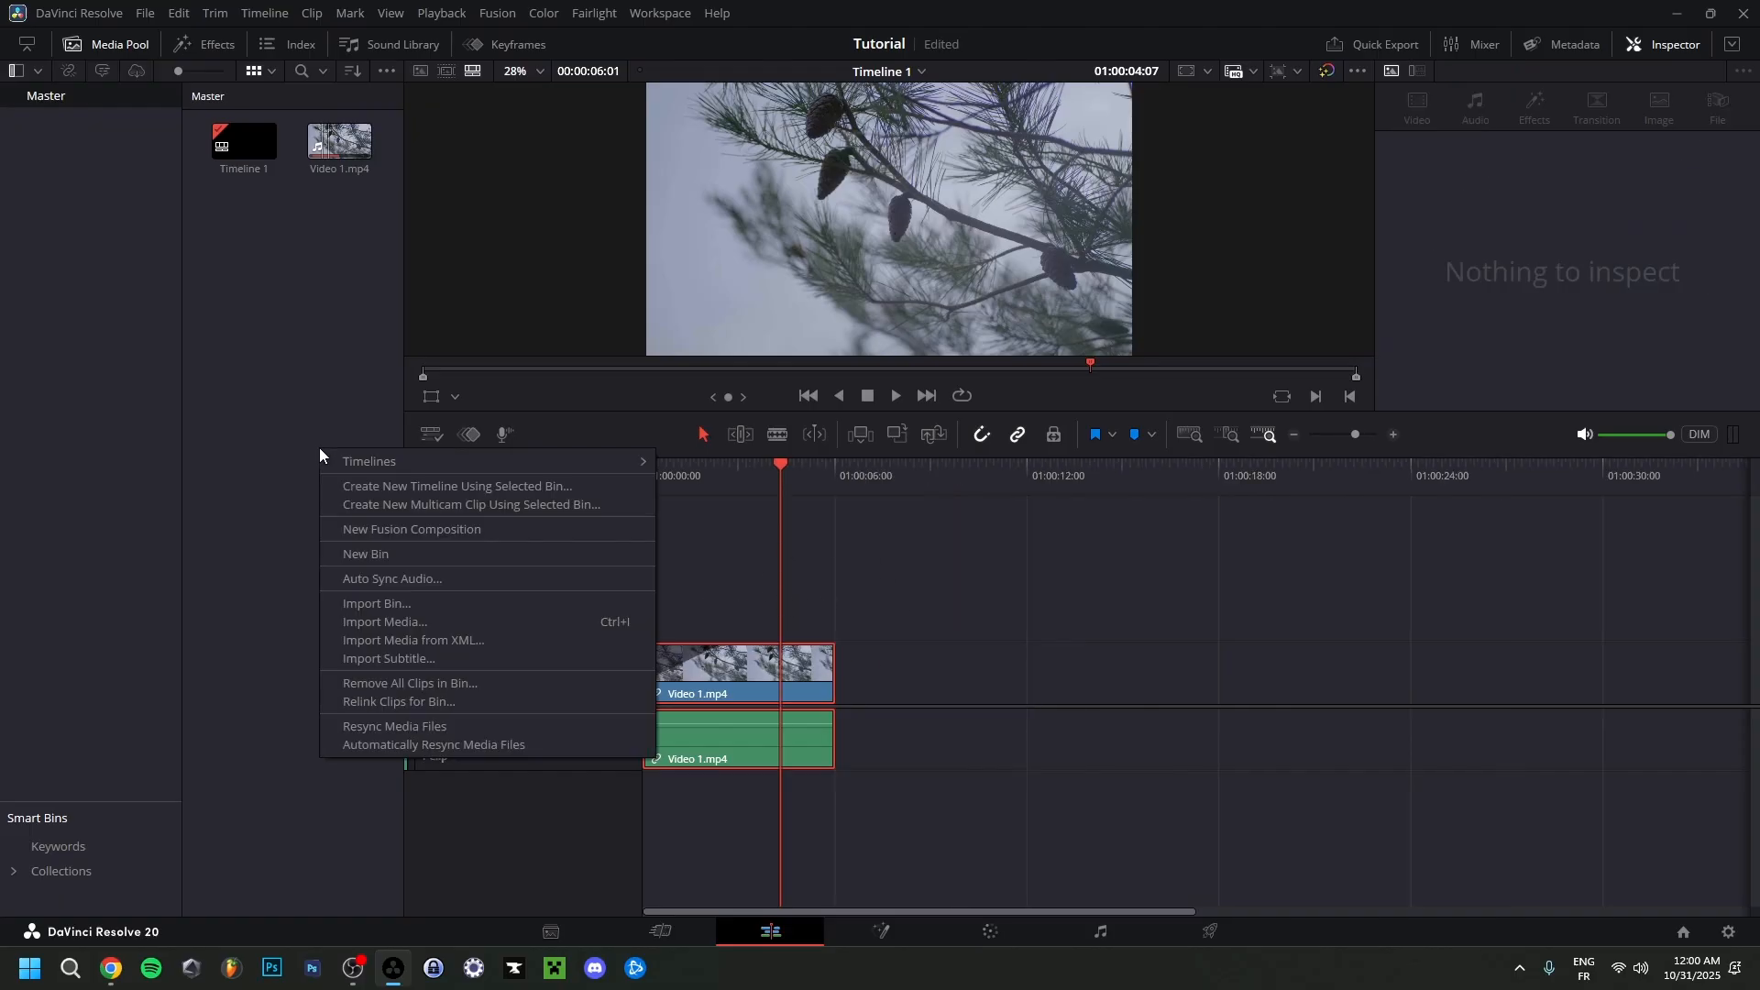
click(404, 626)
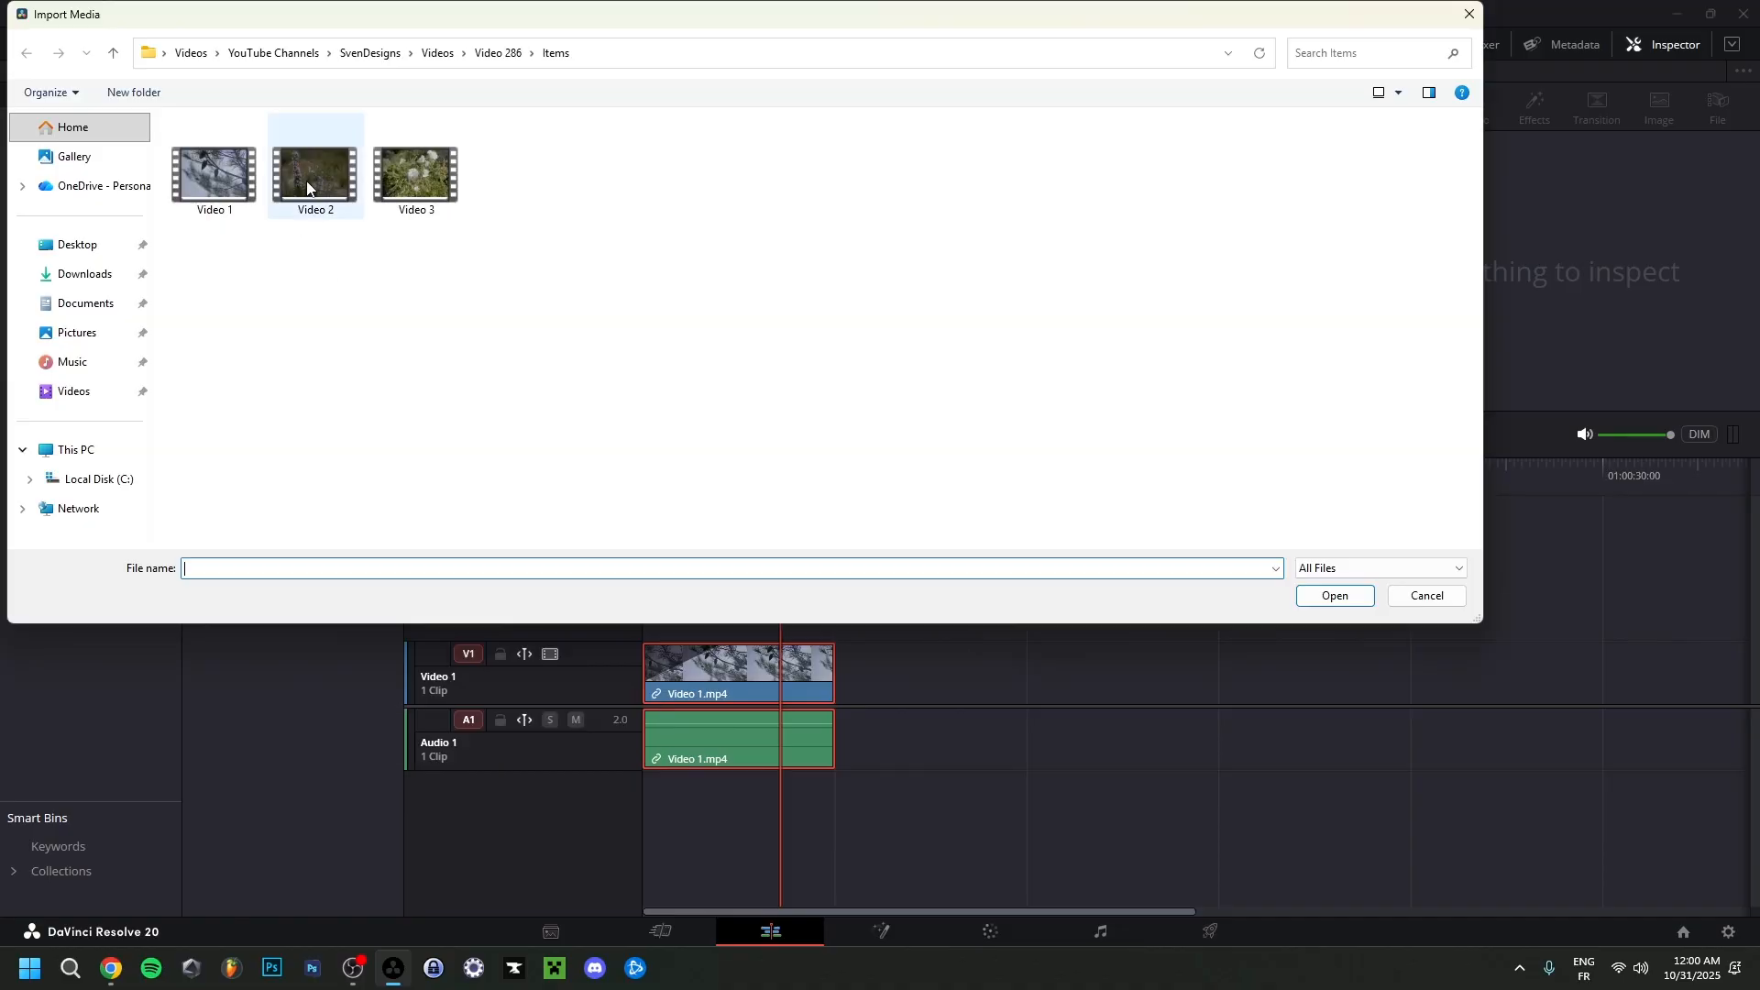
double_click(312, 183)
drag(322, 251, 848, 671)
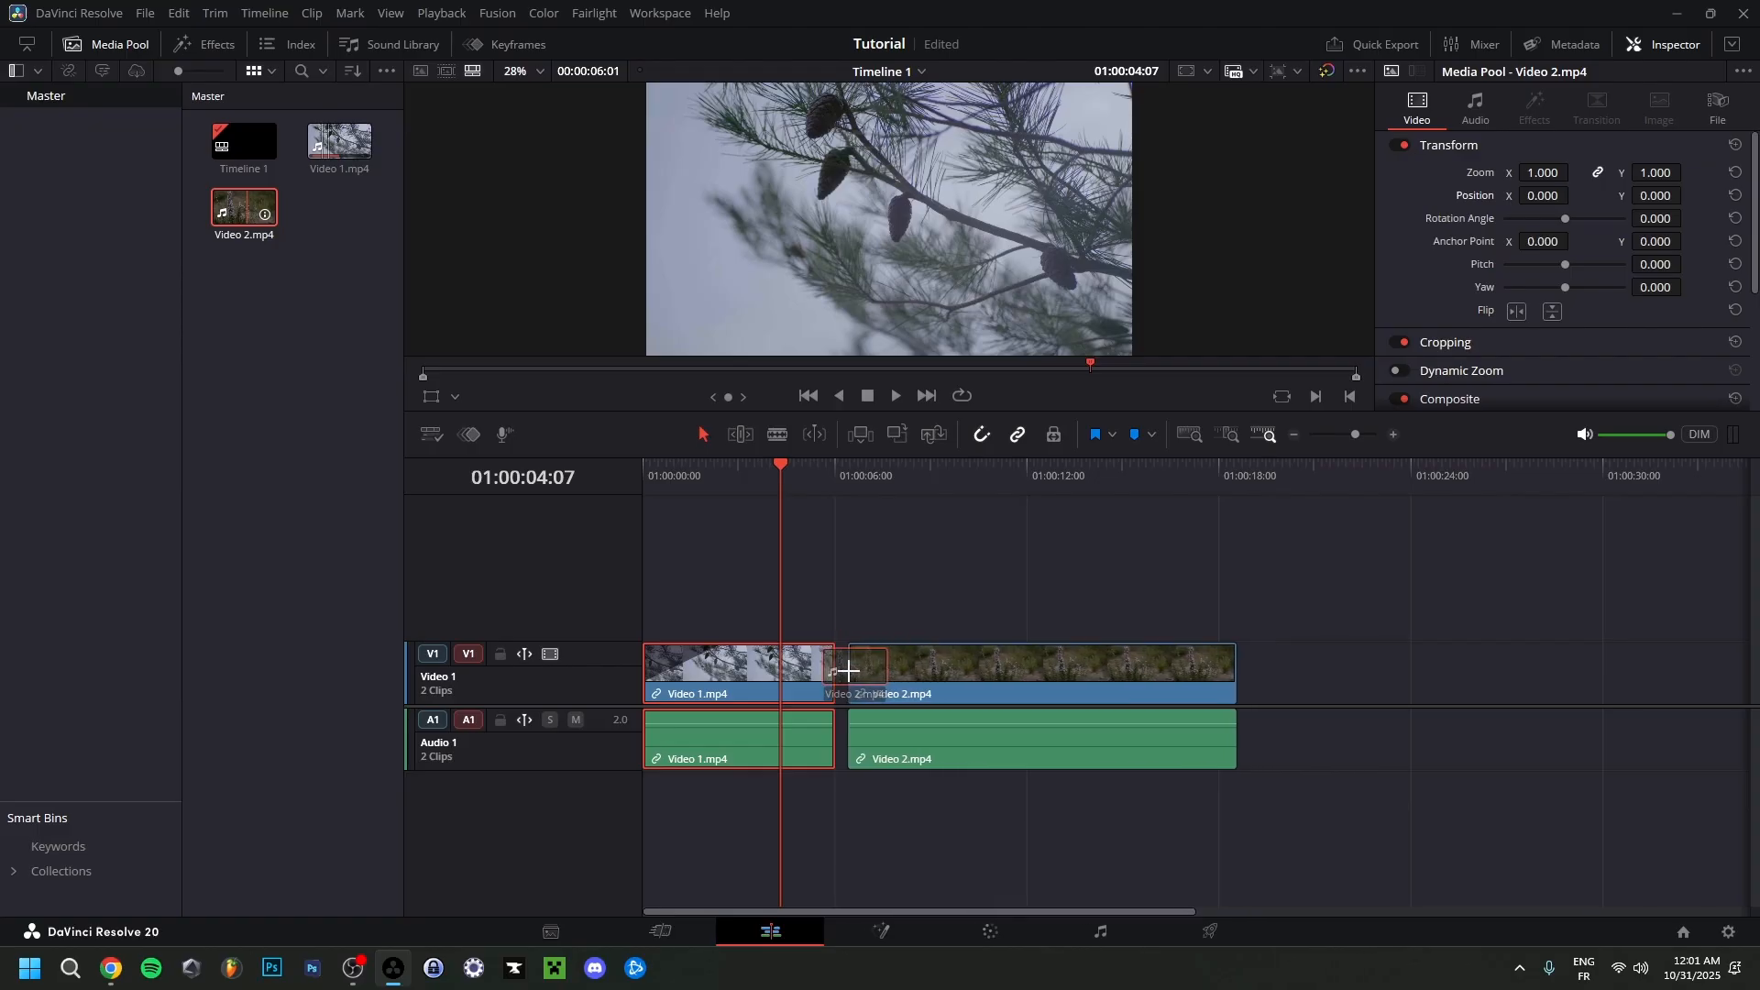
drag(848, 671, 869, 673)
Trim the start and end of the Video 2 clip and place it directly against the end of the first clip.
drag(878, 469, 1120, 574)
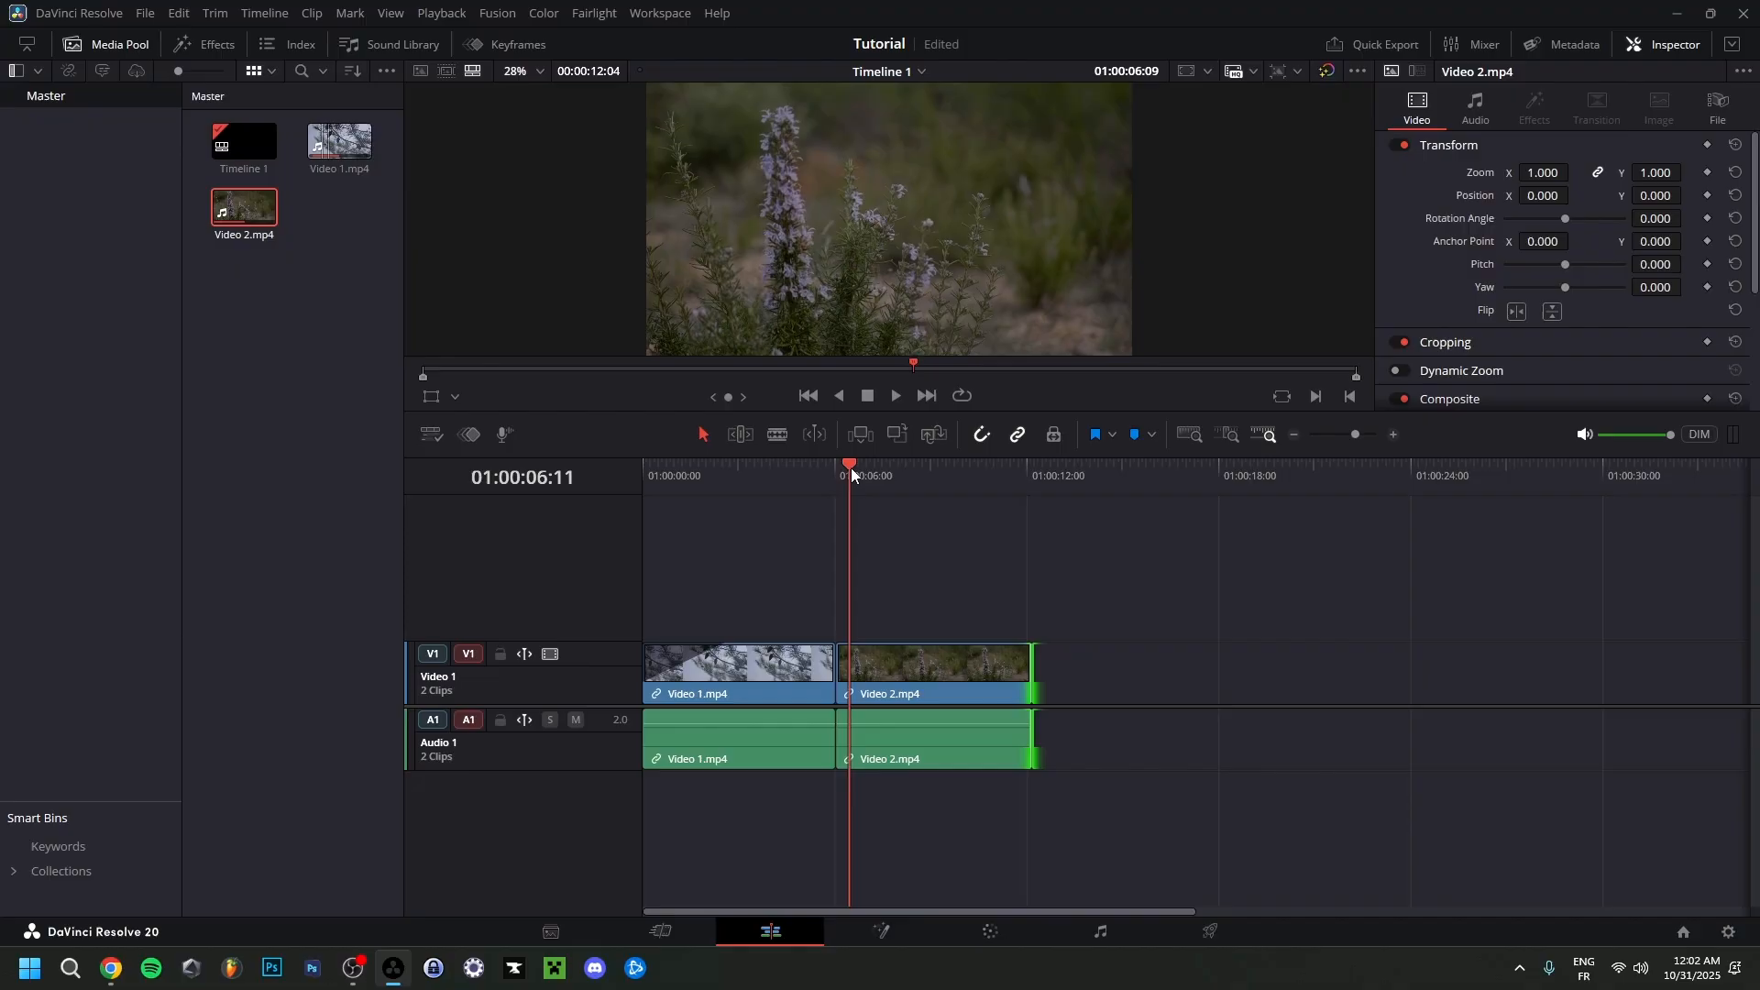
drag(851, 467, 888, 475)
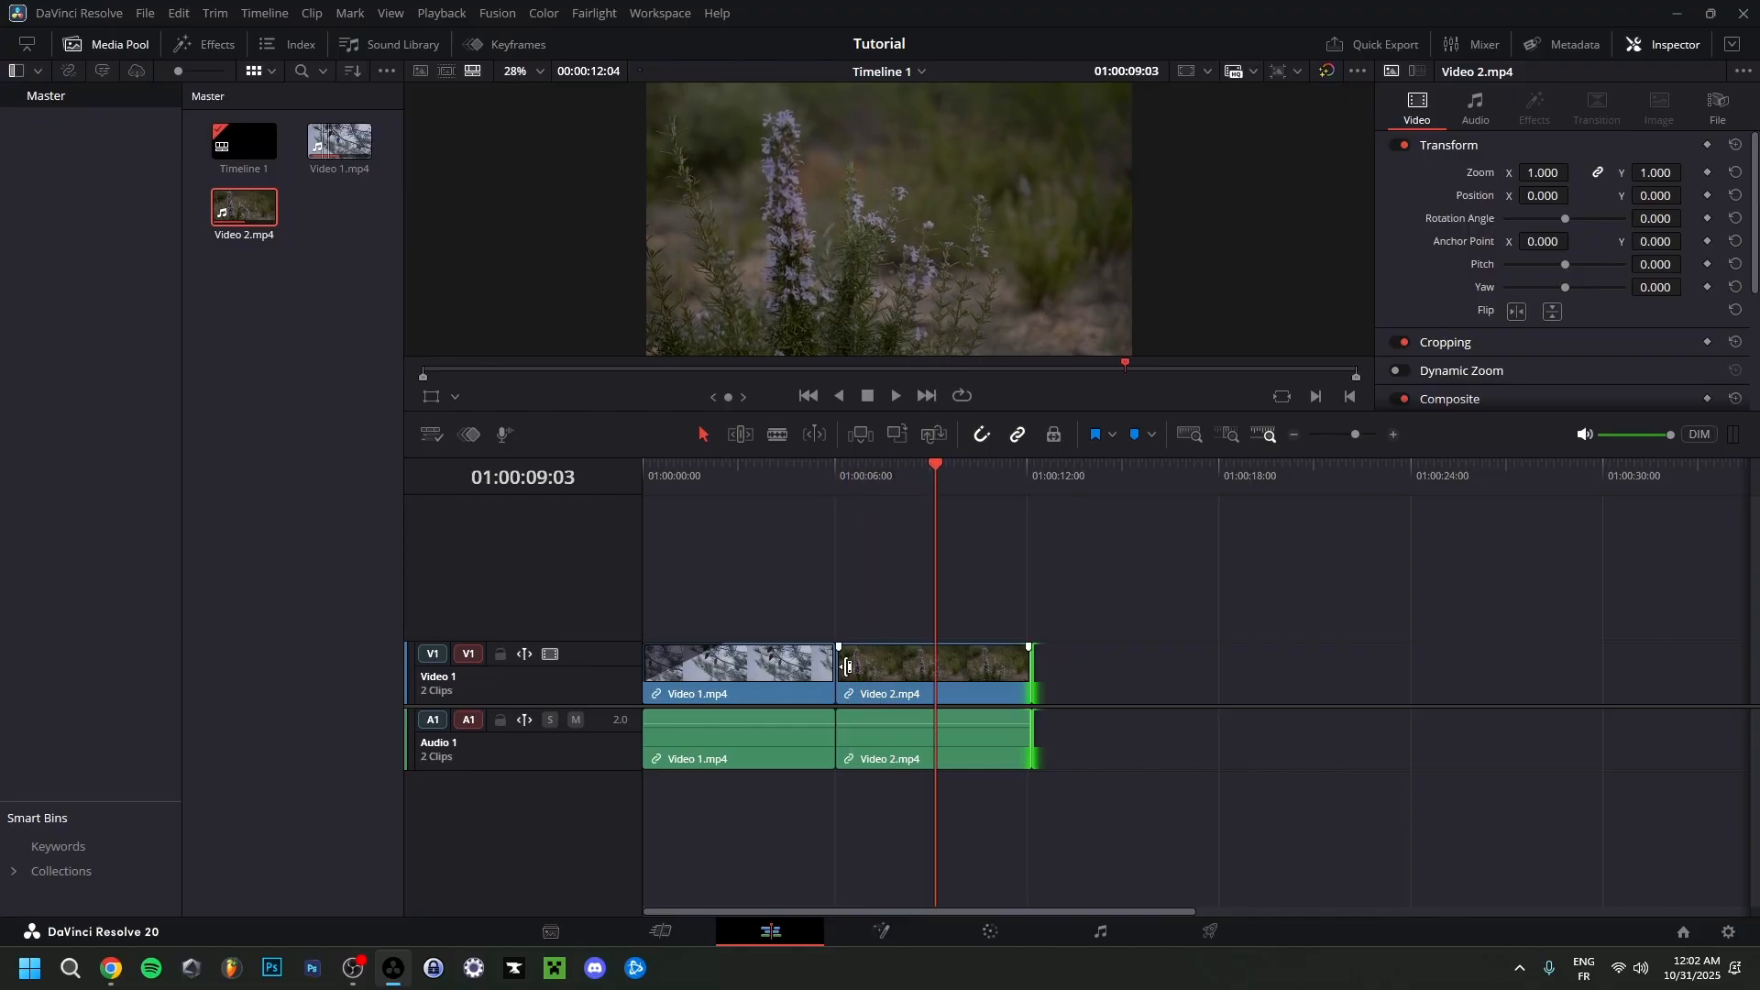
drag(848, 666, 867, 666)
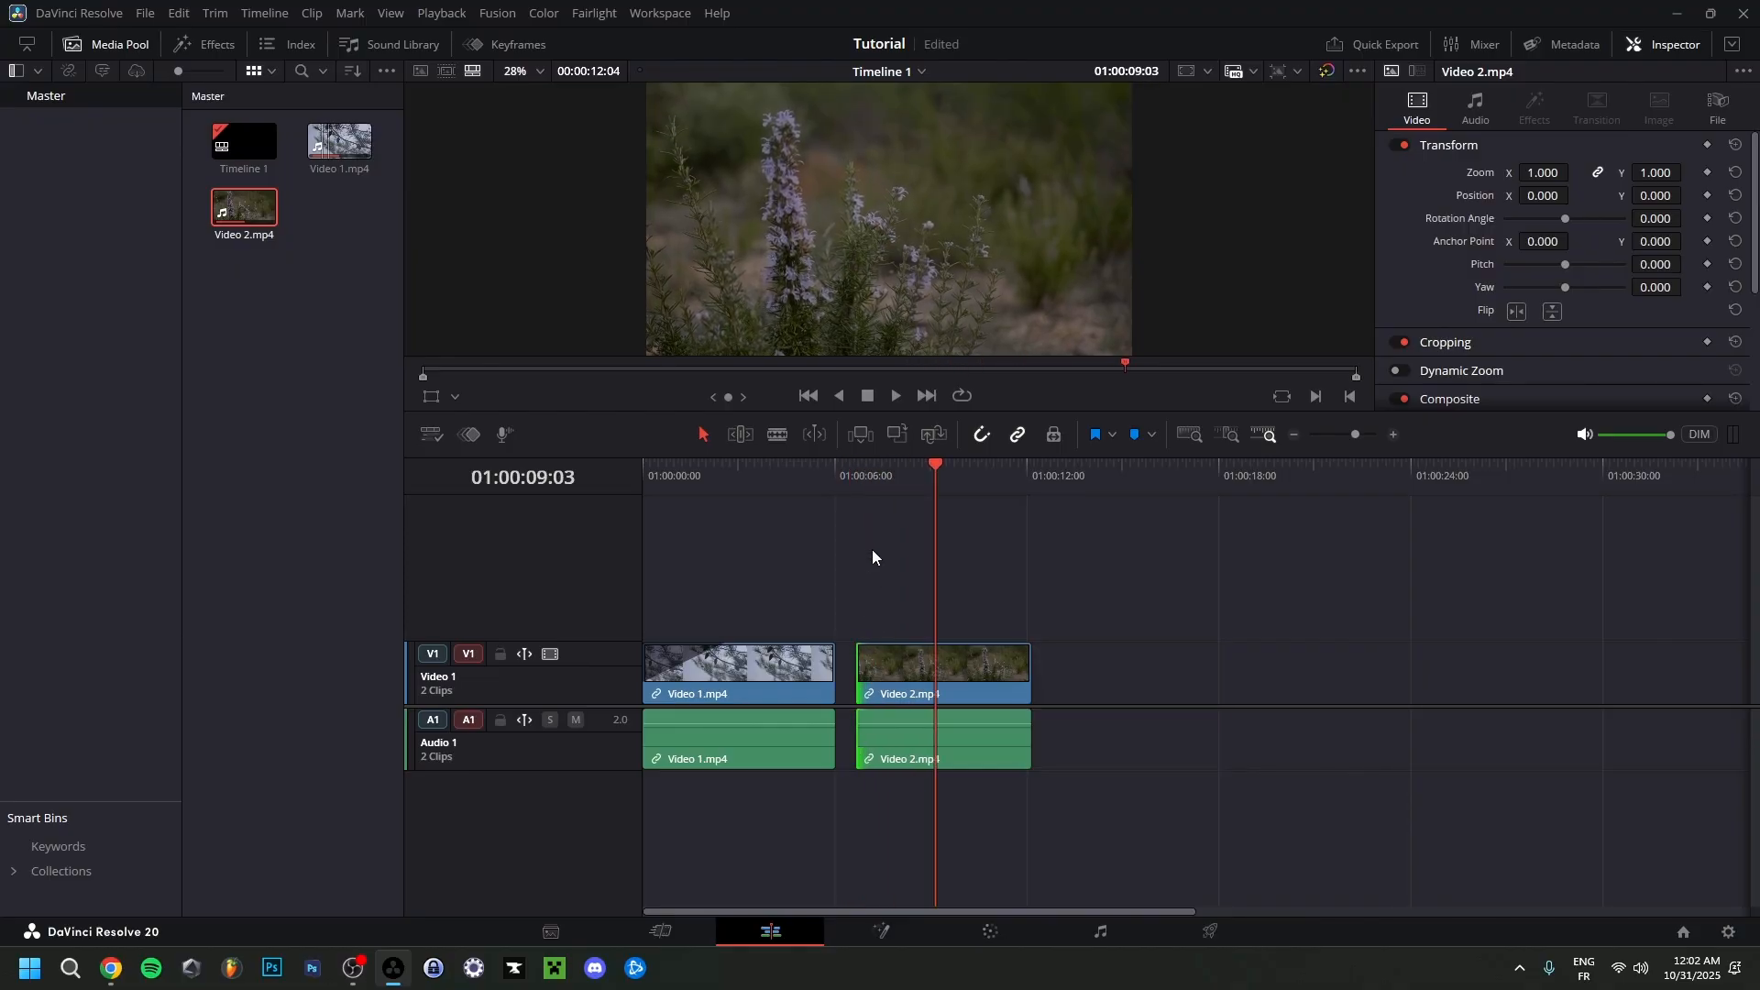
drag(1029, 666, 907, 652)
click(869, 472)
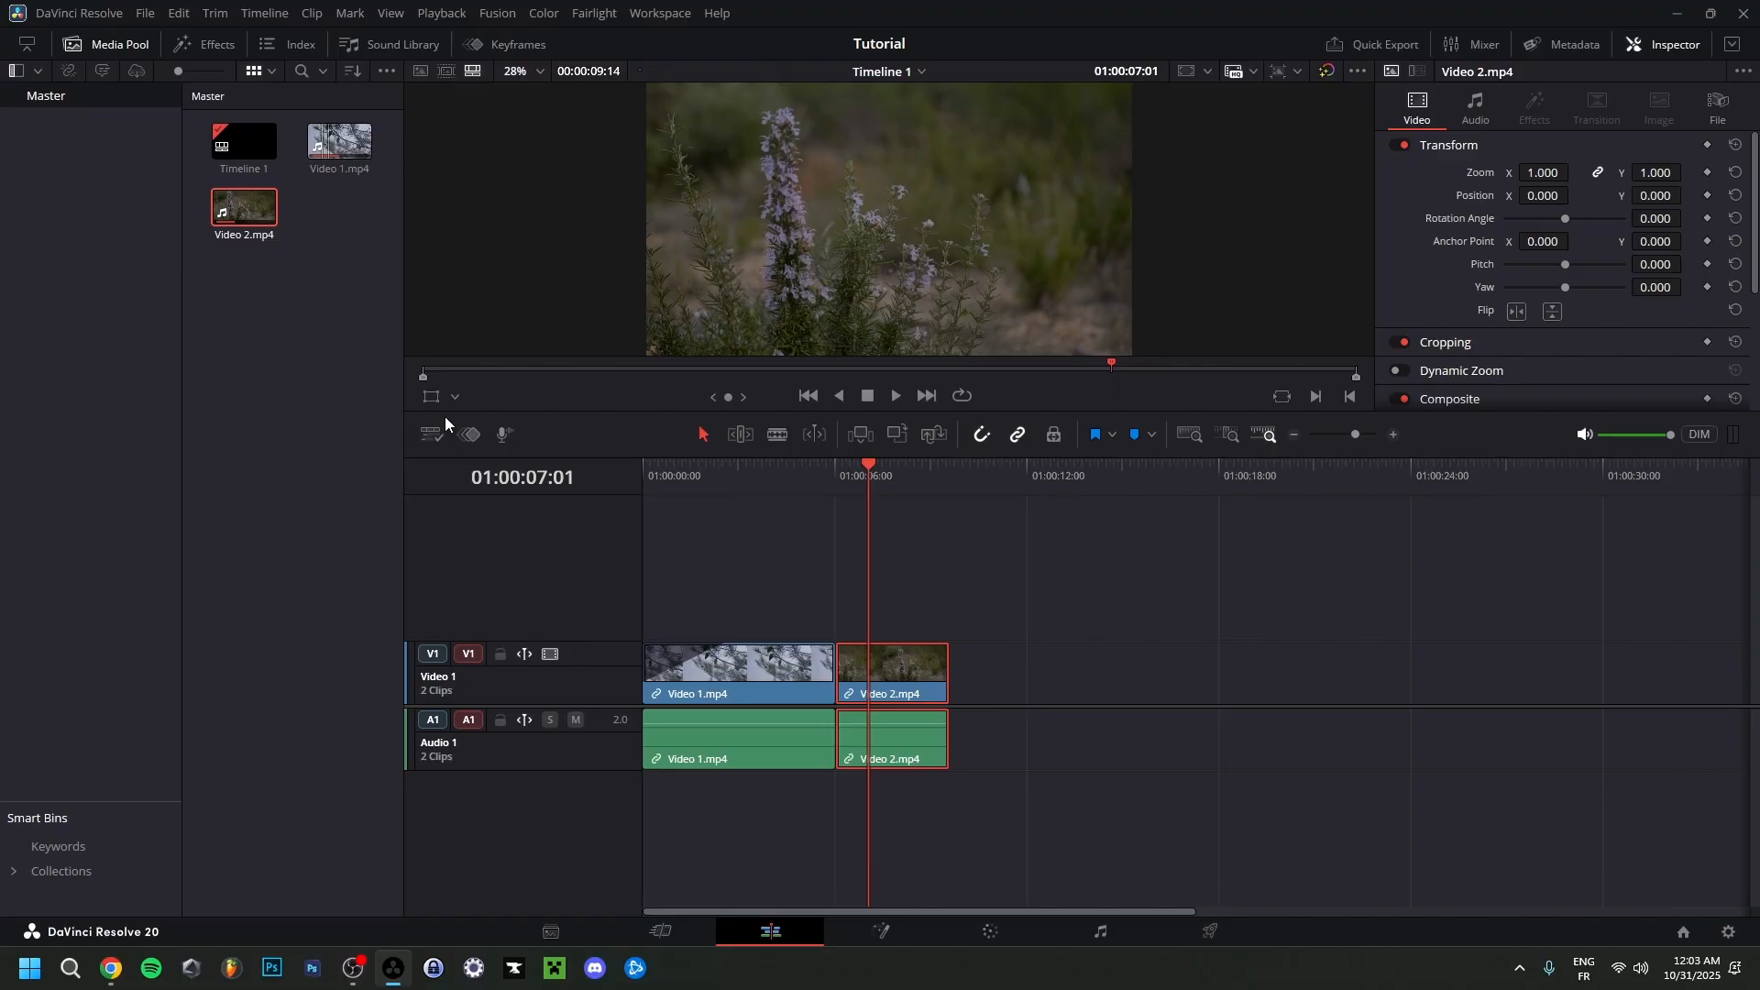
Save the project under the name Tutorial, overwriting the existing project.
click(148, 17)
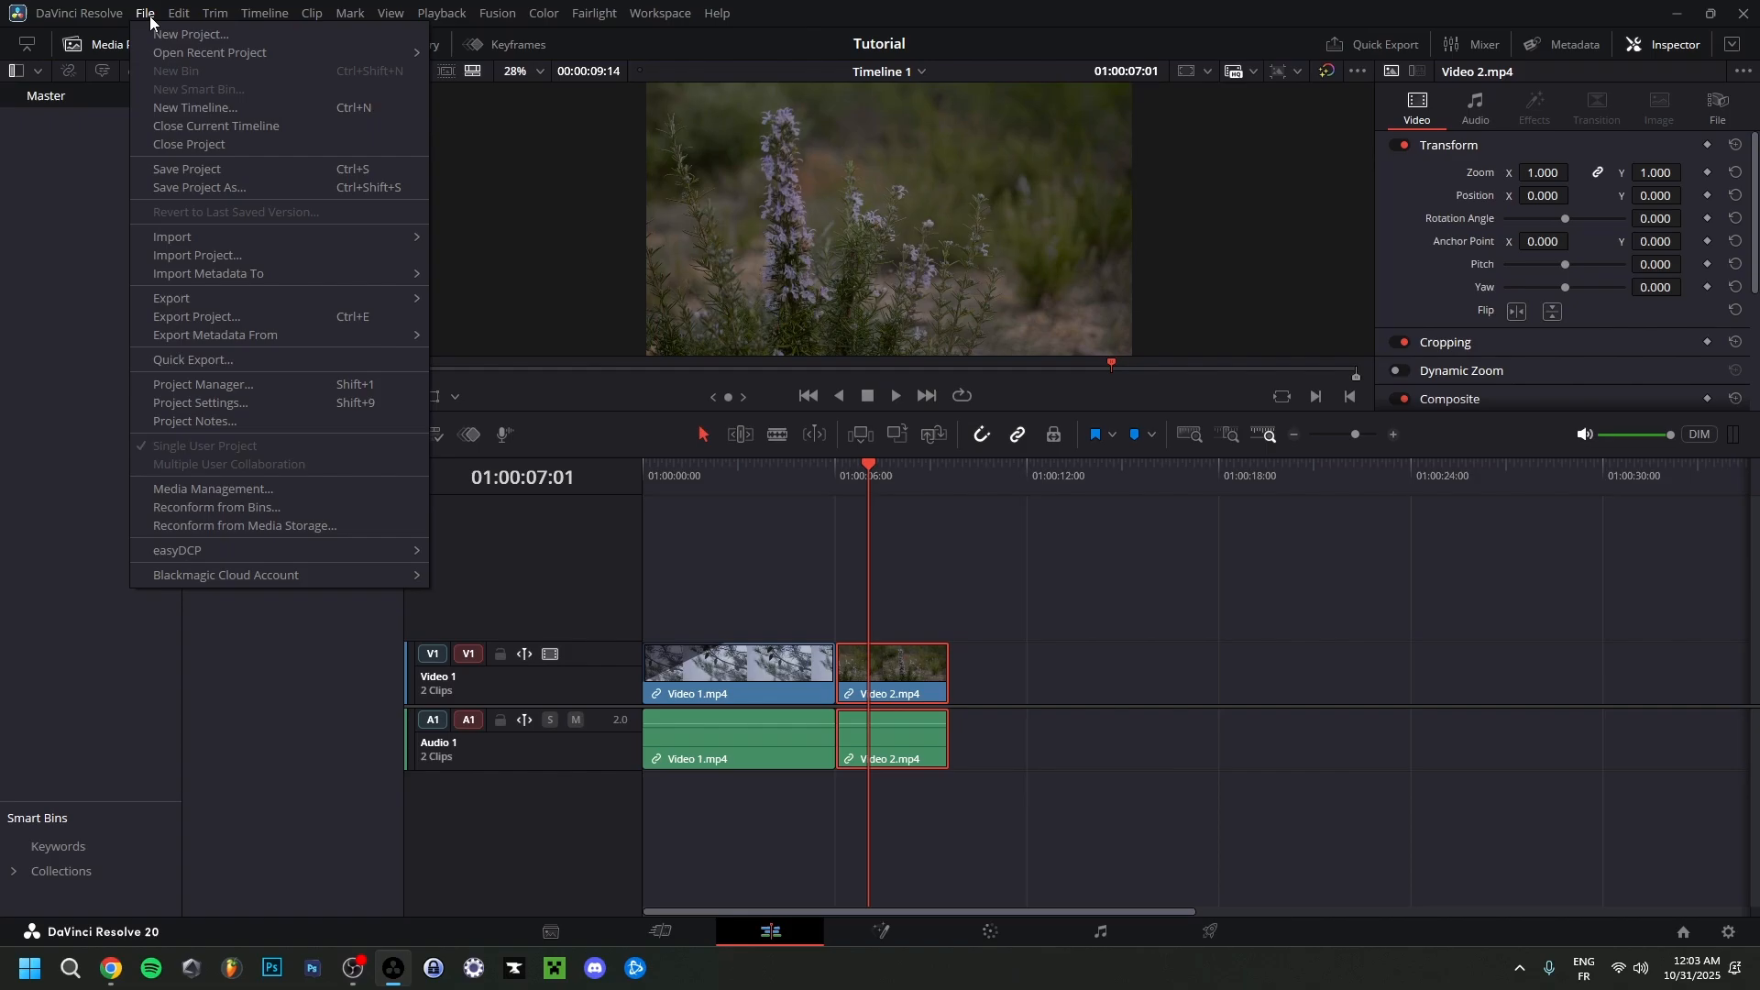
click(205, 189)
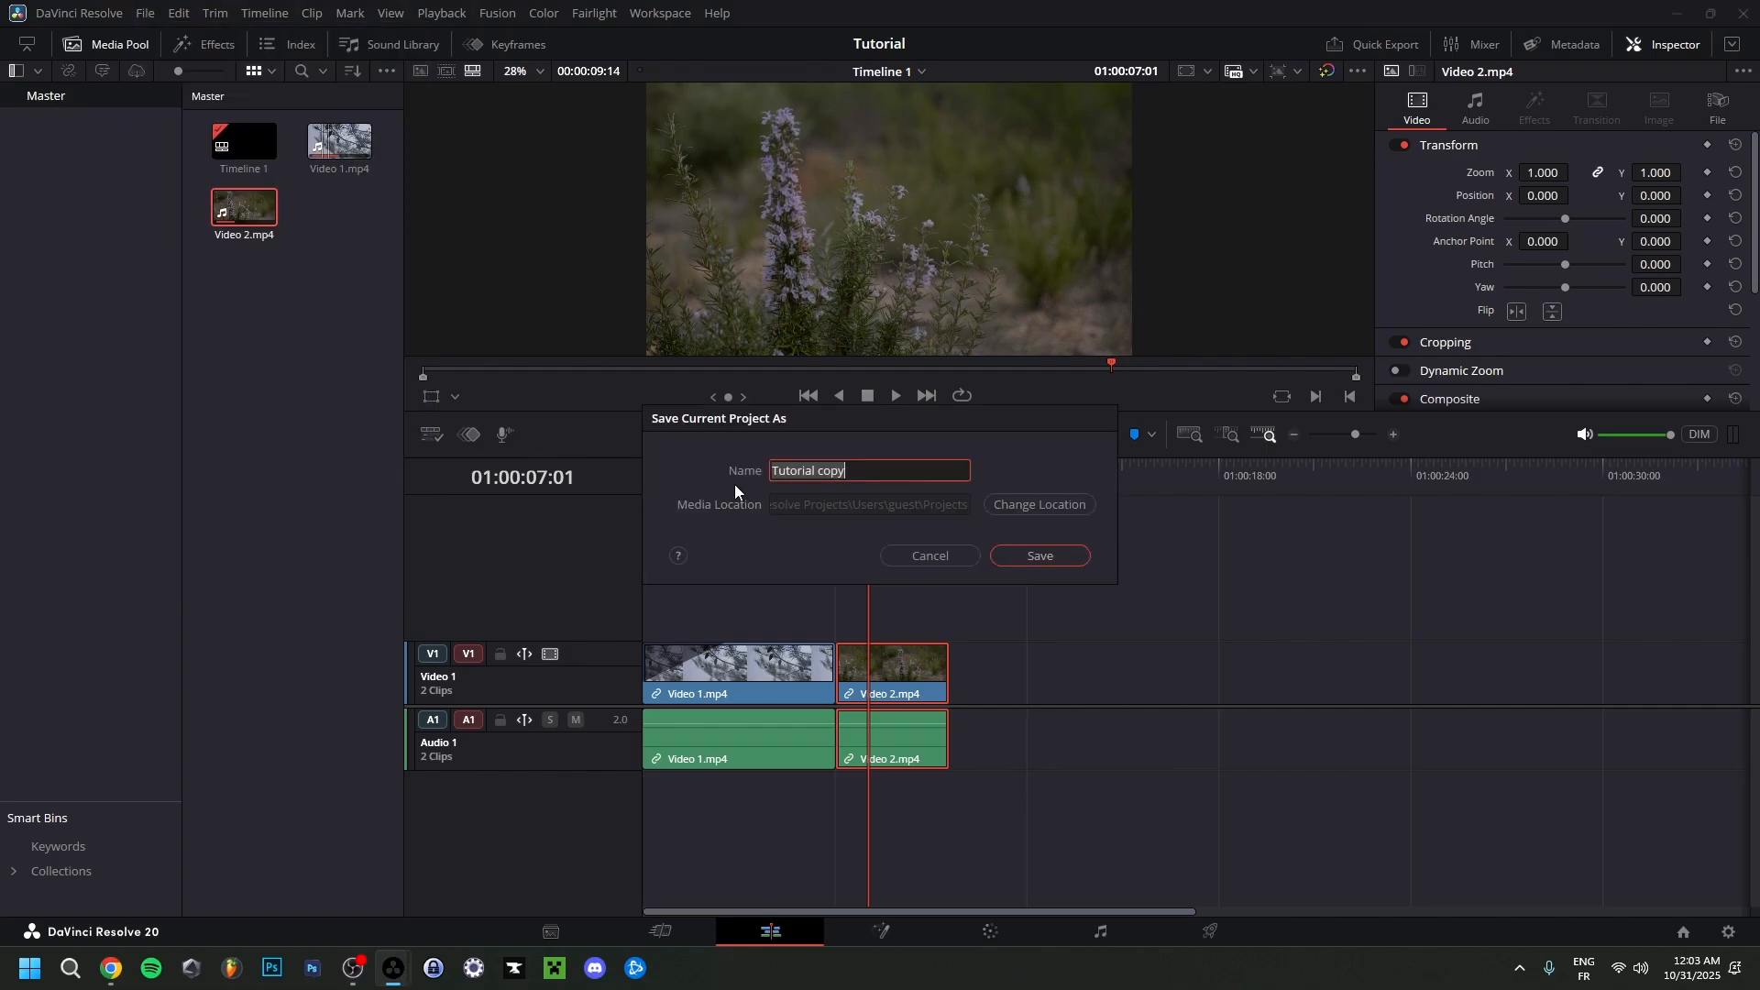
click(859, 477)
key(BackSpace)
key(BackSpace)
key(BackSpace)
key(BackSpace)
key(BackSpace)
click(1040, 556)
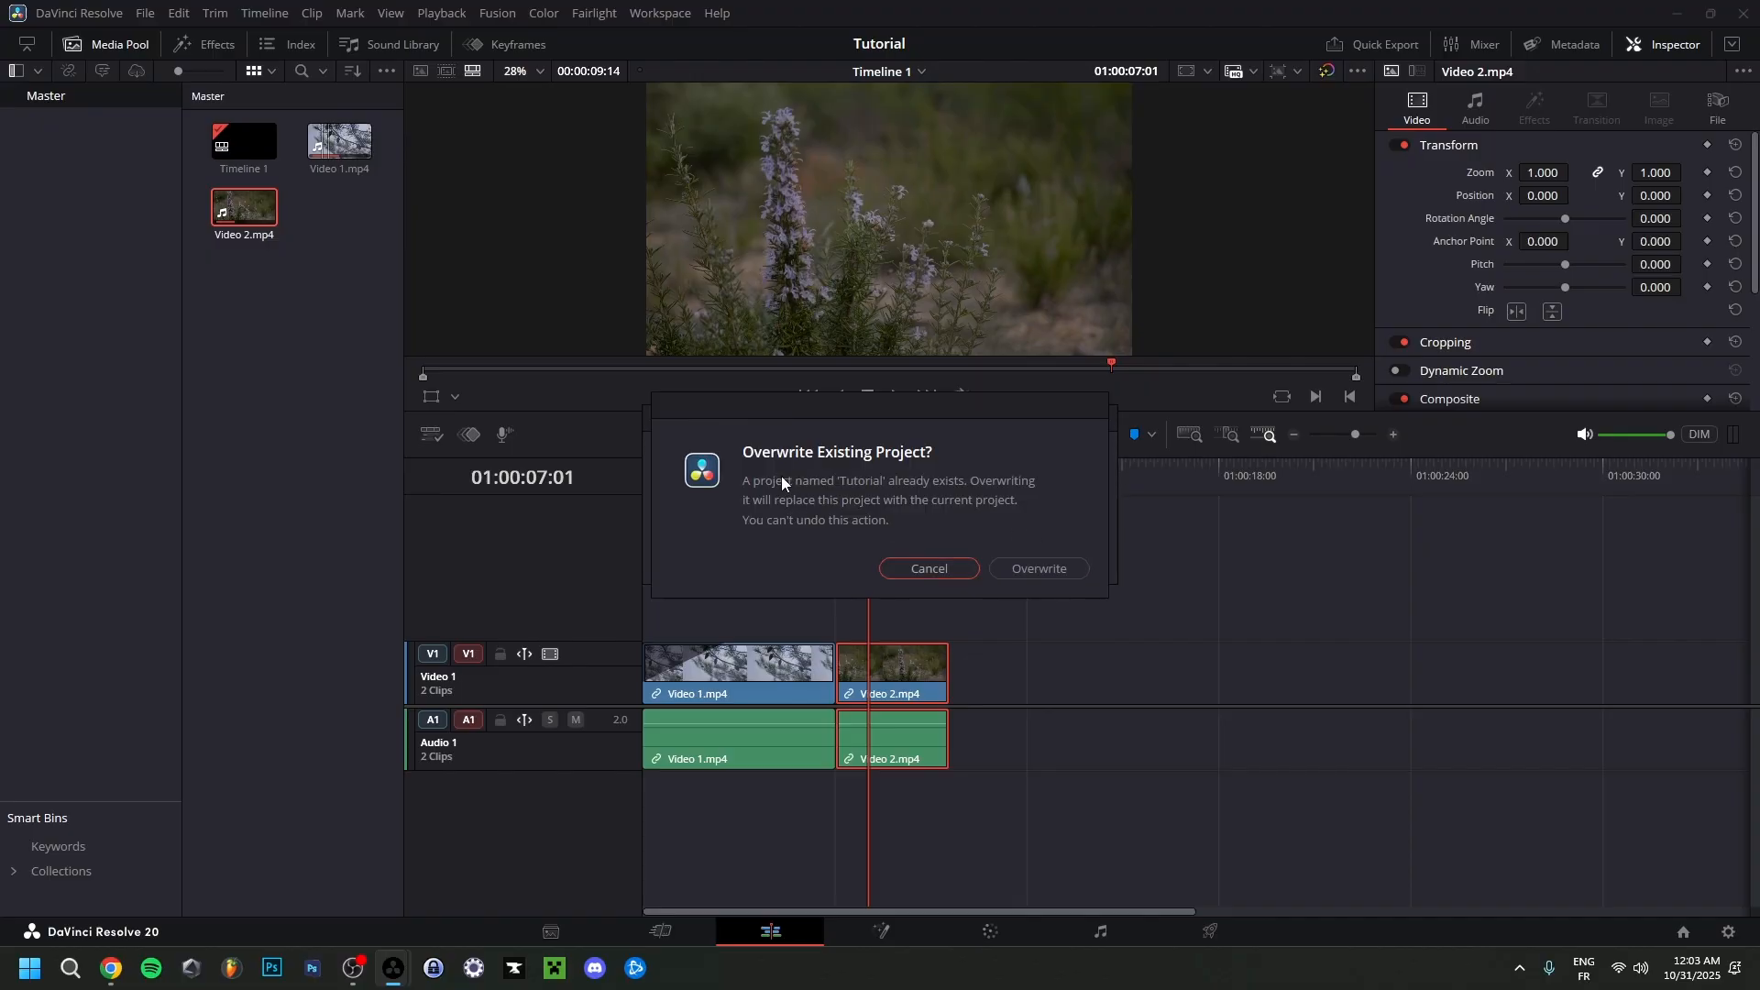
click(1045, 567)
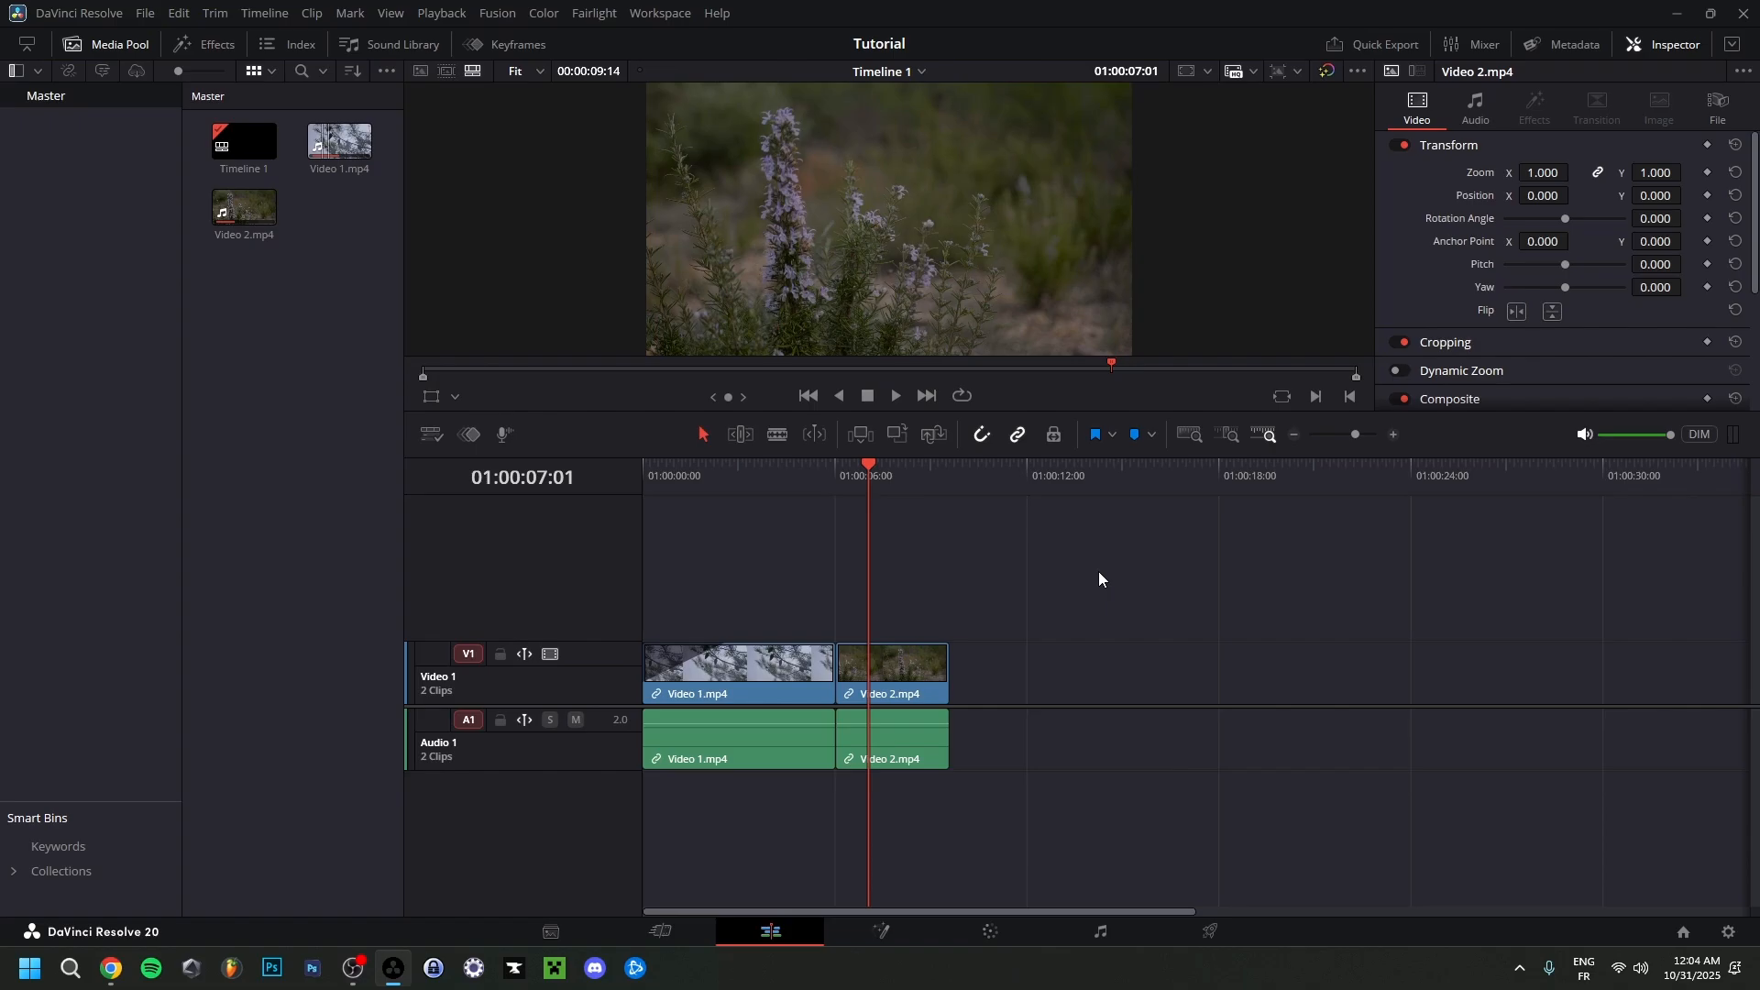
Play the timeline across the cut between the first clip and the Video 2 clip.
drag(878, 674, 880, 674)
click(805, 471)
key(space)
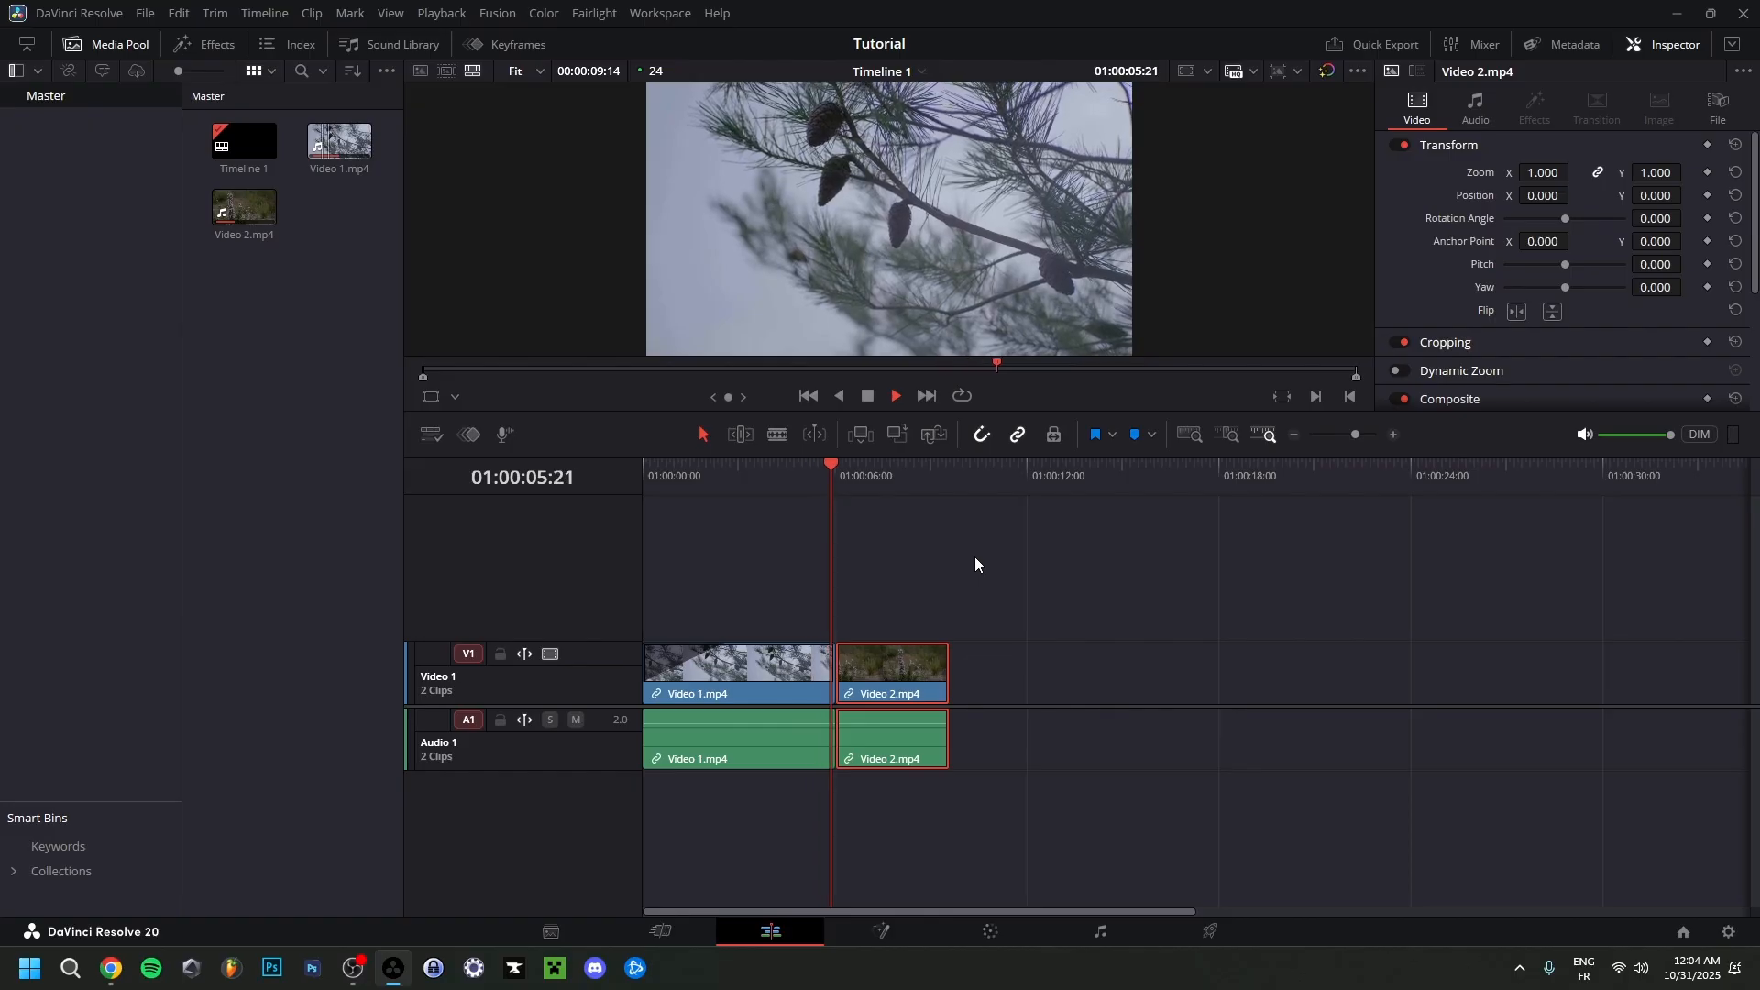
key(space)
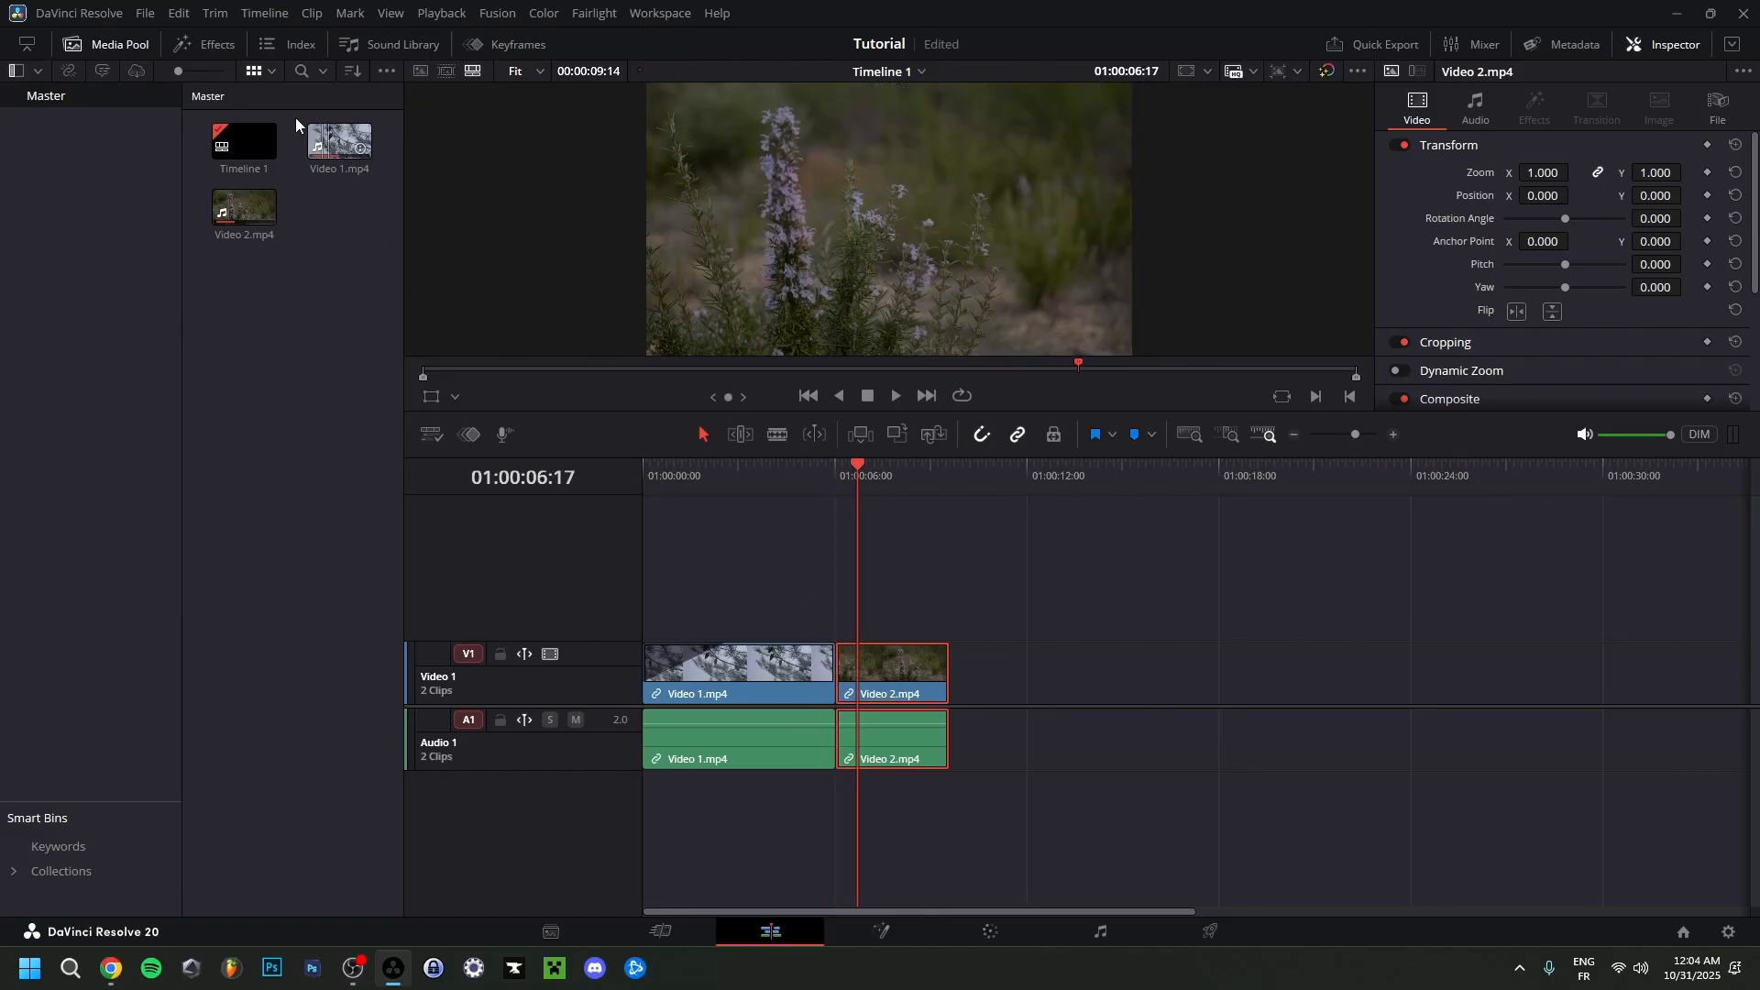
Open the effects library, browse the video transitions, and apply a Cross Dissolve to the cut between the two clips.
click(209, 46)
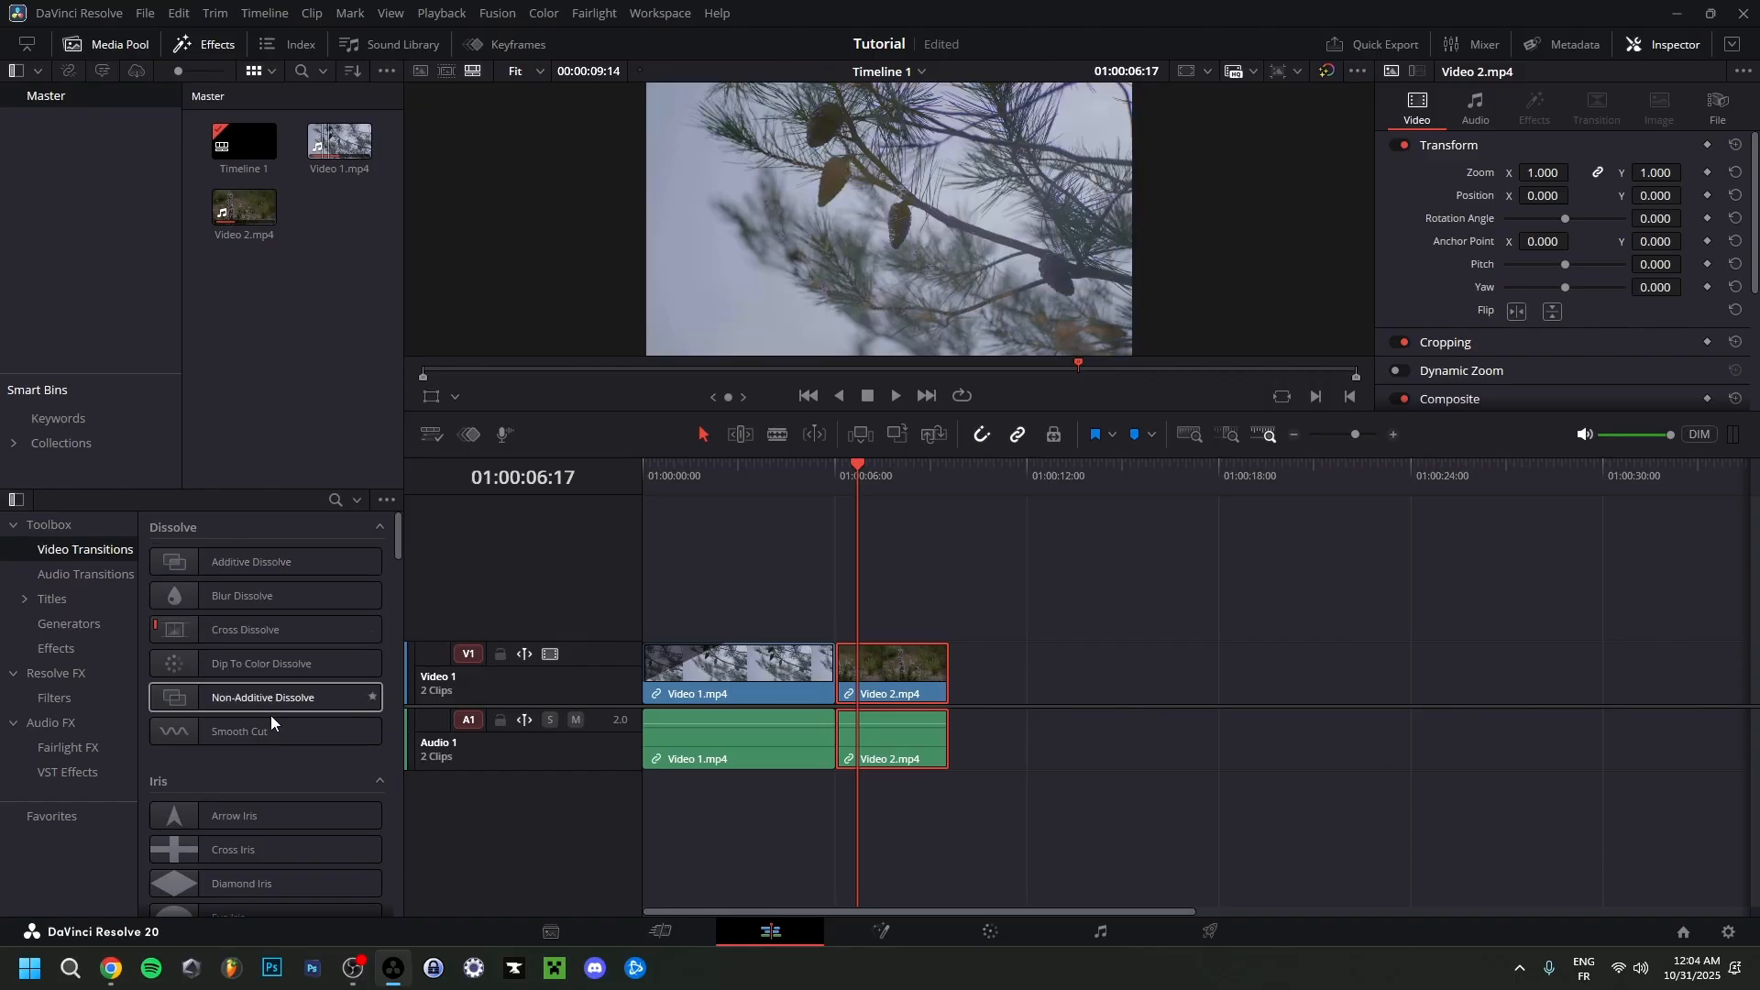
scroll(211, 762, down, 6)
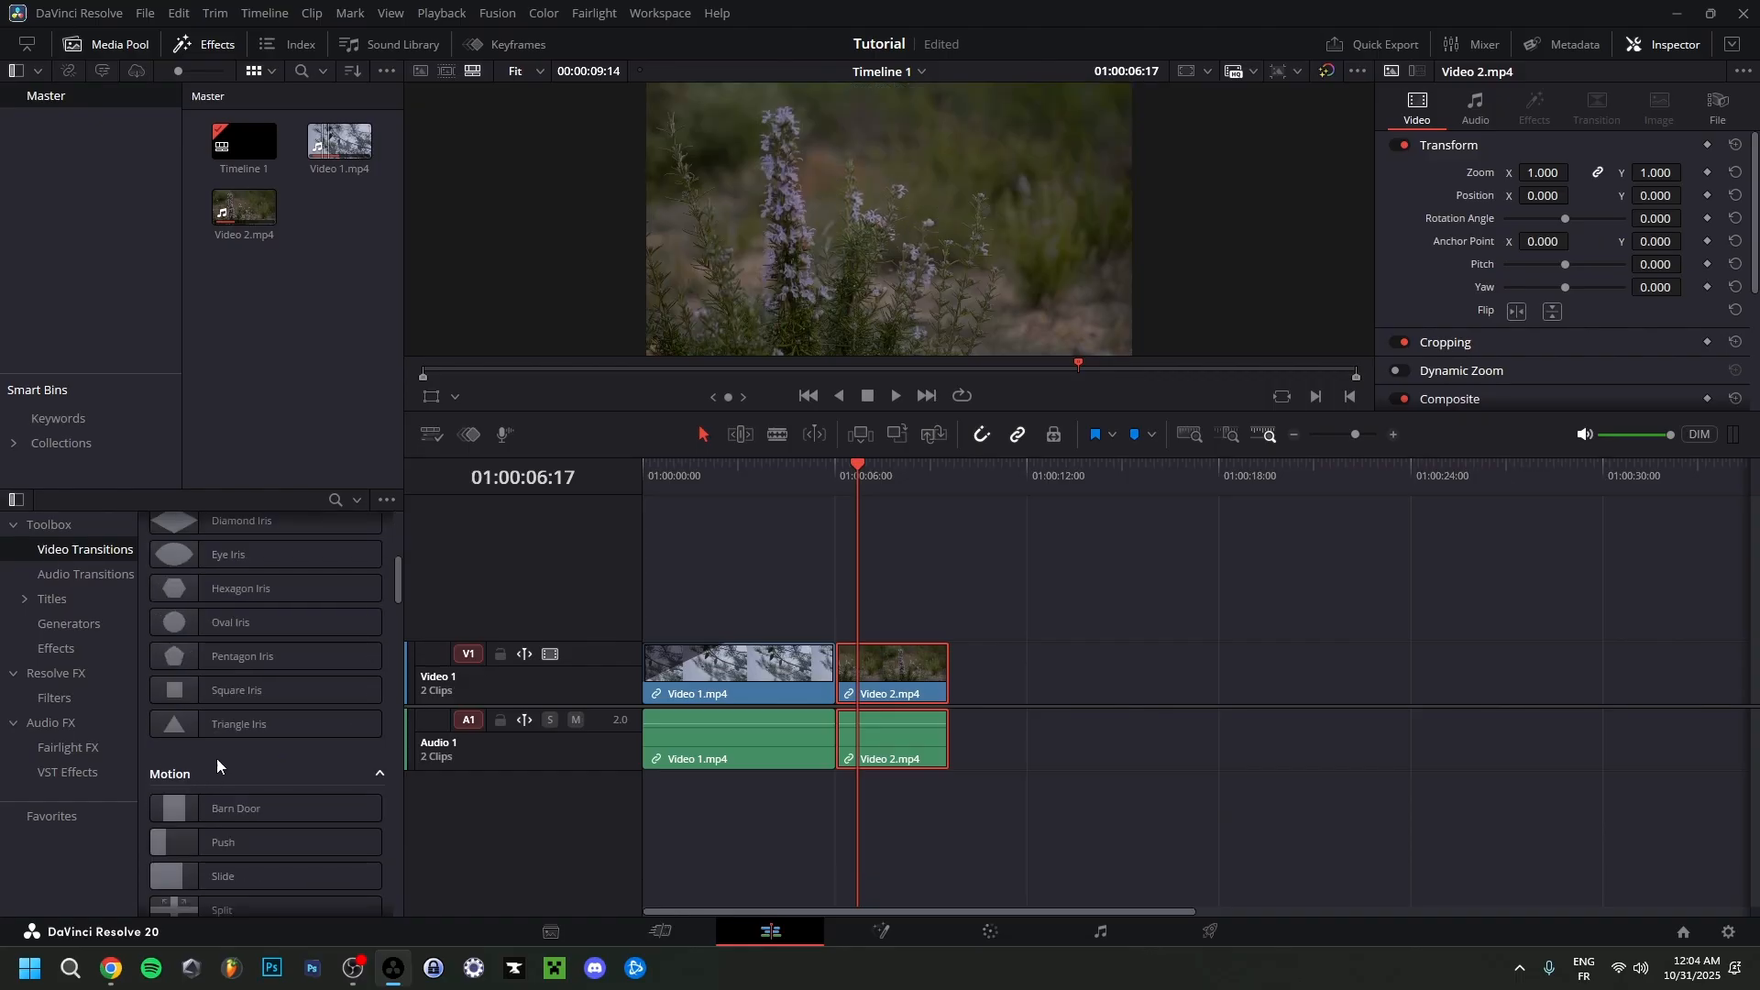
scroll(389, 818, down, 2)
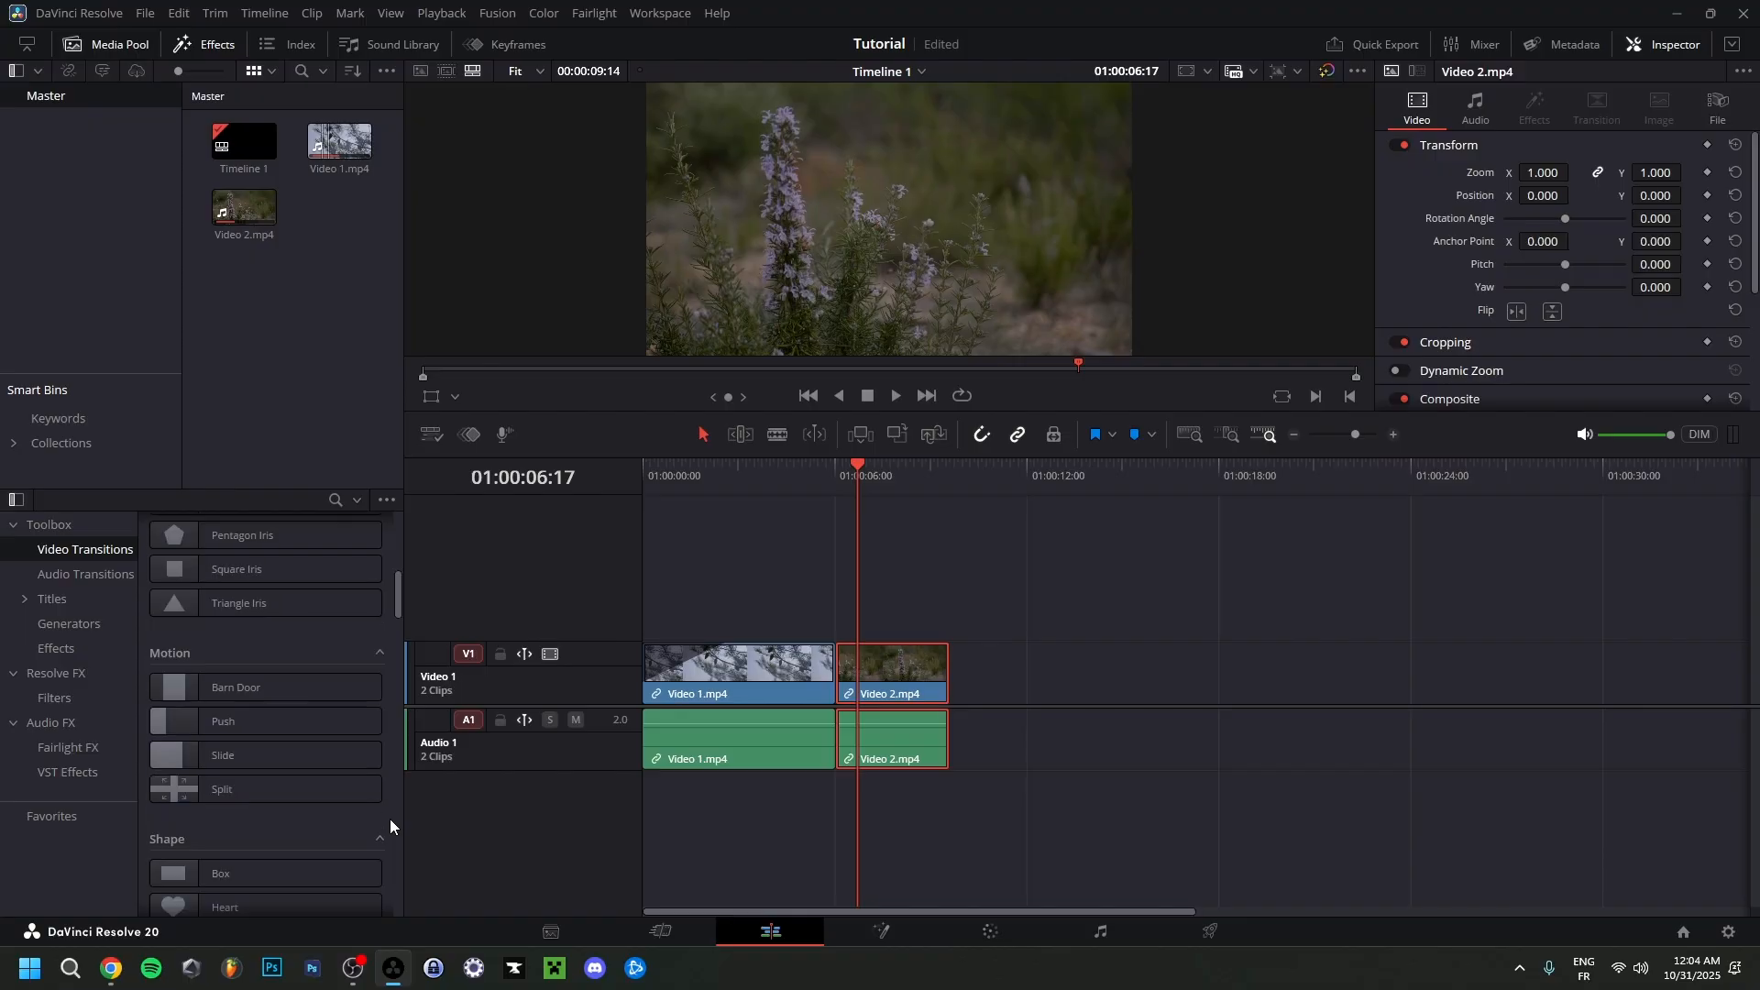
scroll(388, 817, down, 4)
scroll(389, 822, down, 2)
scroll(385, 823, up, 8)
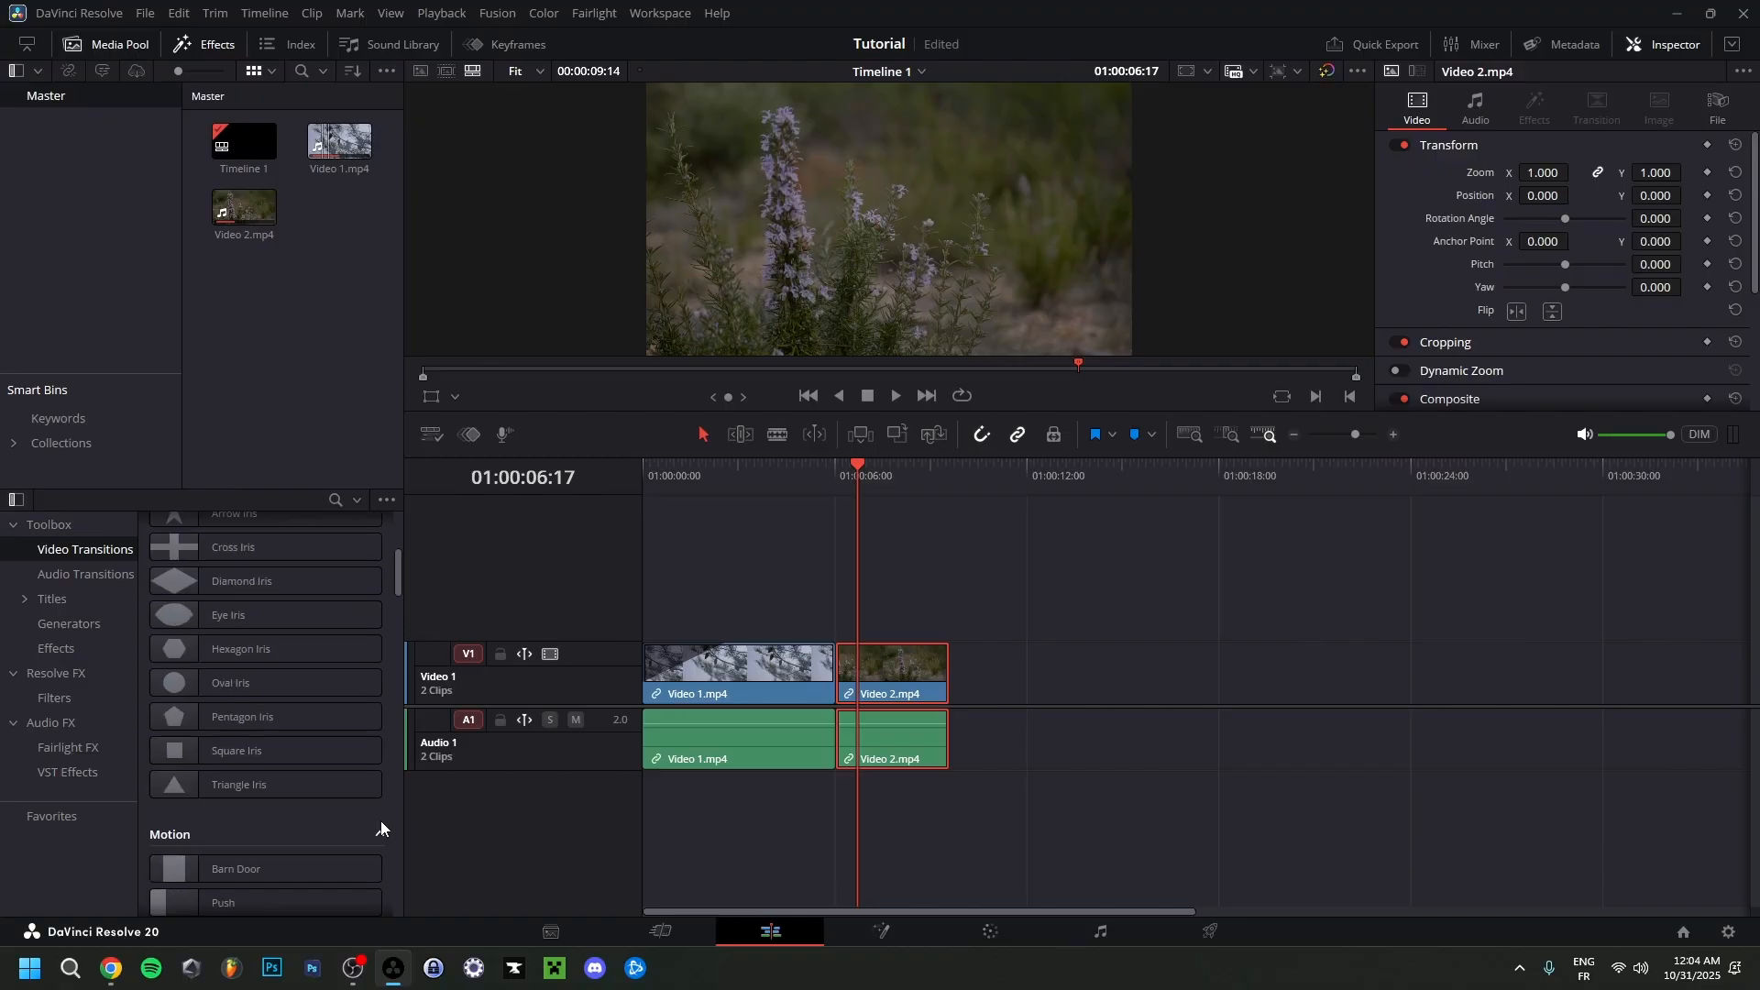
scroll(381, 821, up, 3)
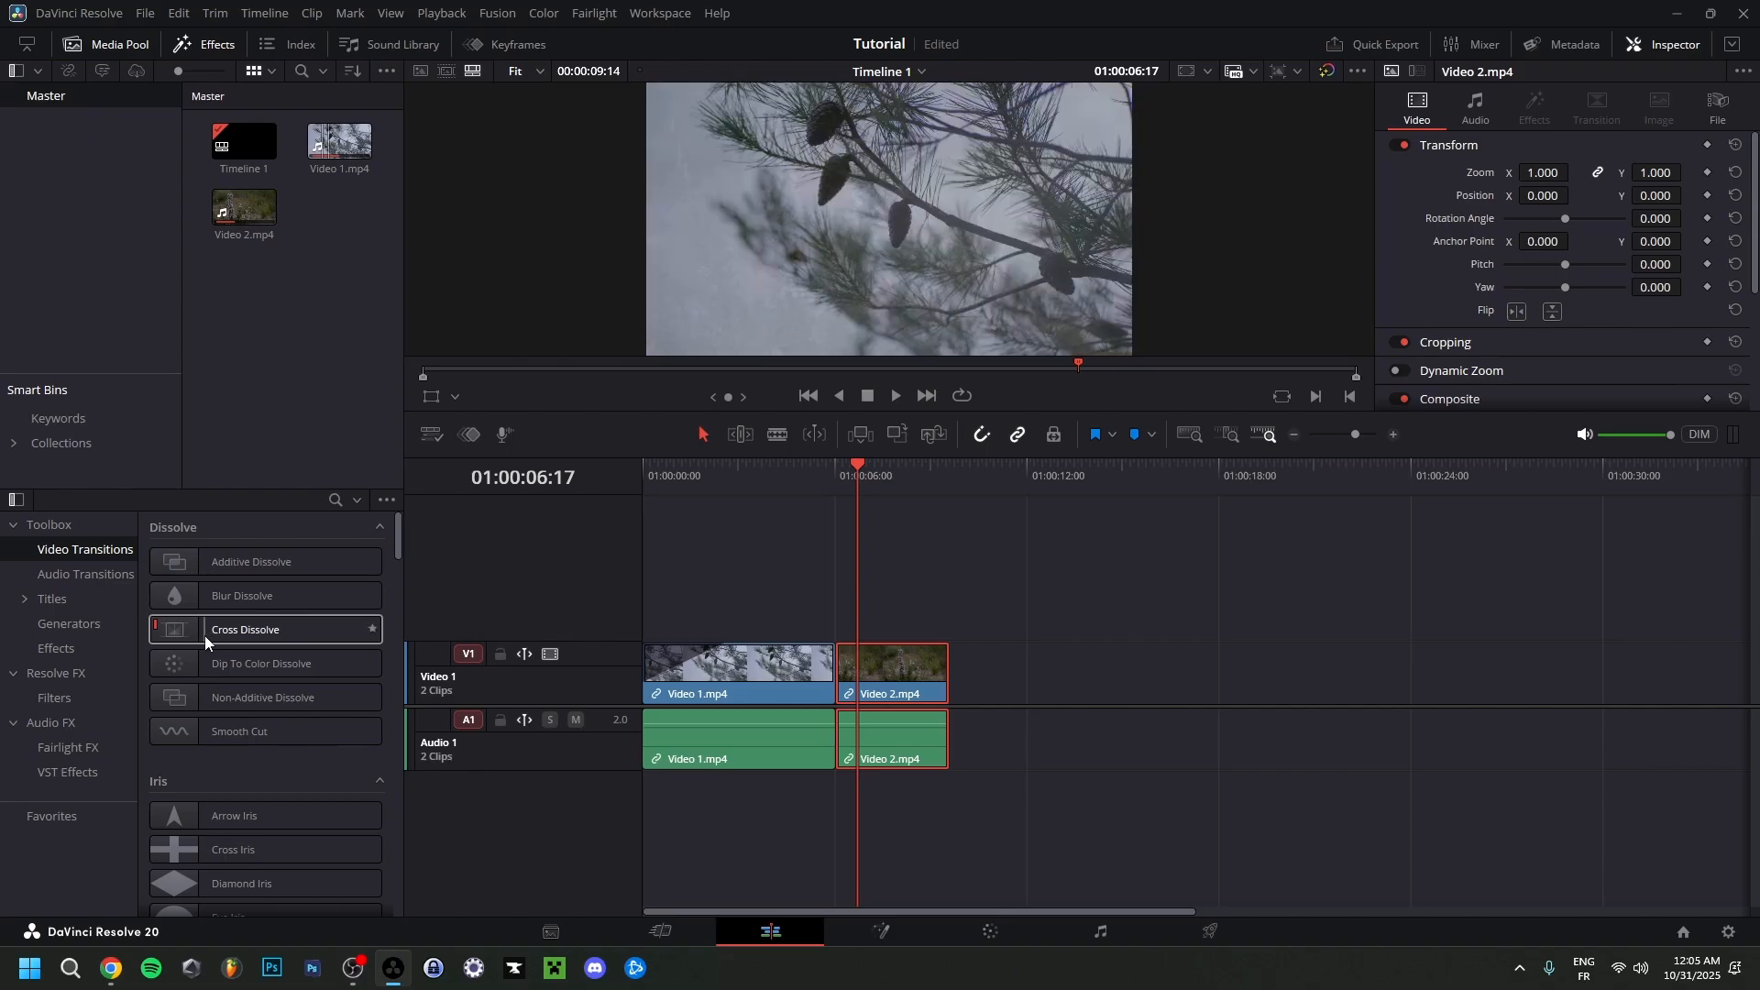
drag(212, 633, 845, 677)
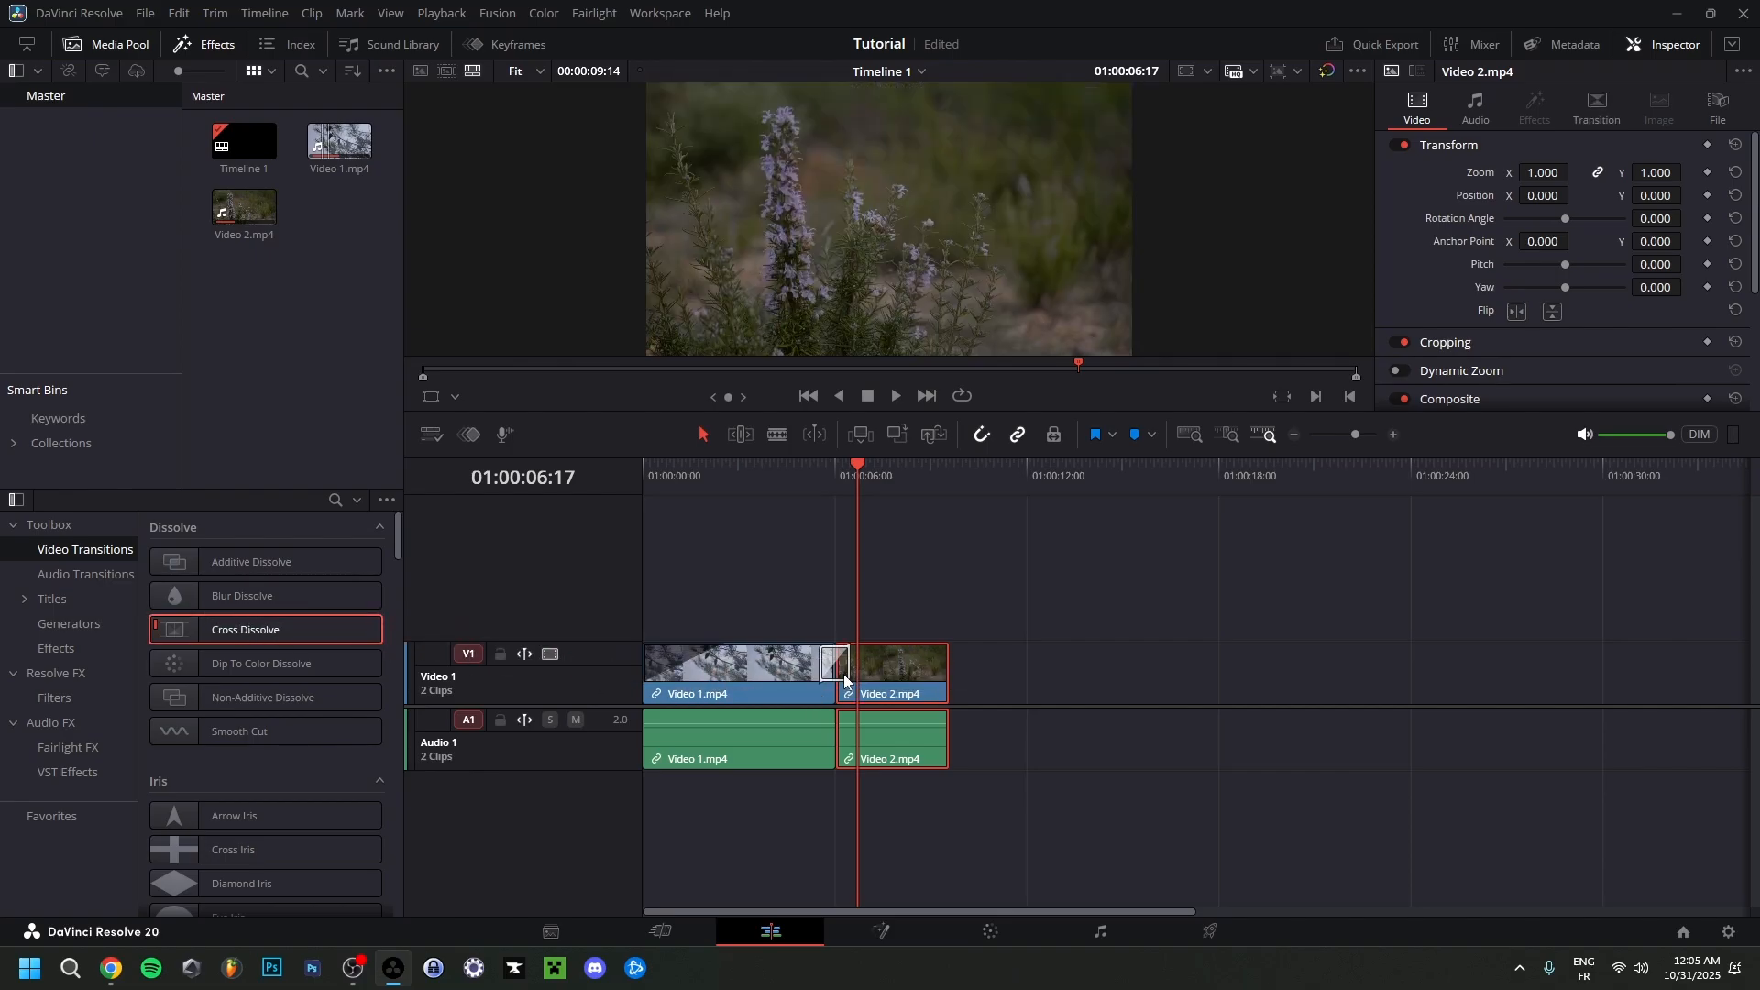
Shorten the Cross Dissolve to 6 frames on the timeline and play the transition from 01:00:05:11.
scroll(892, 692, up, 4)
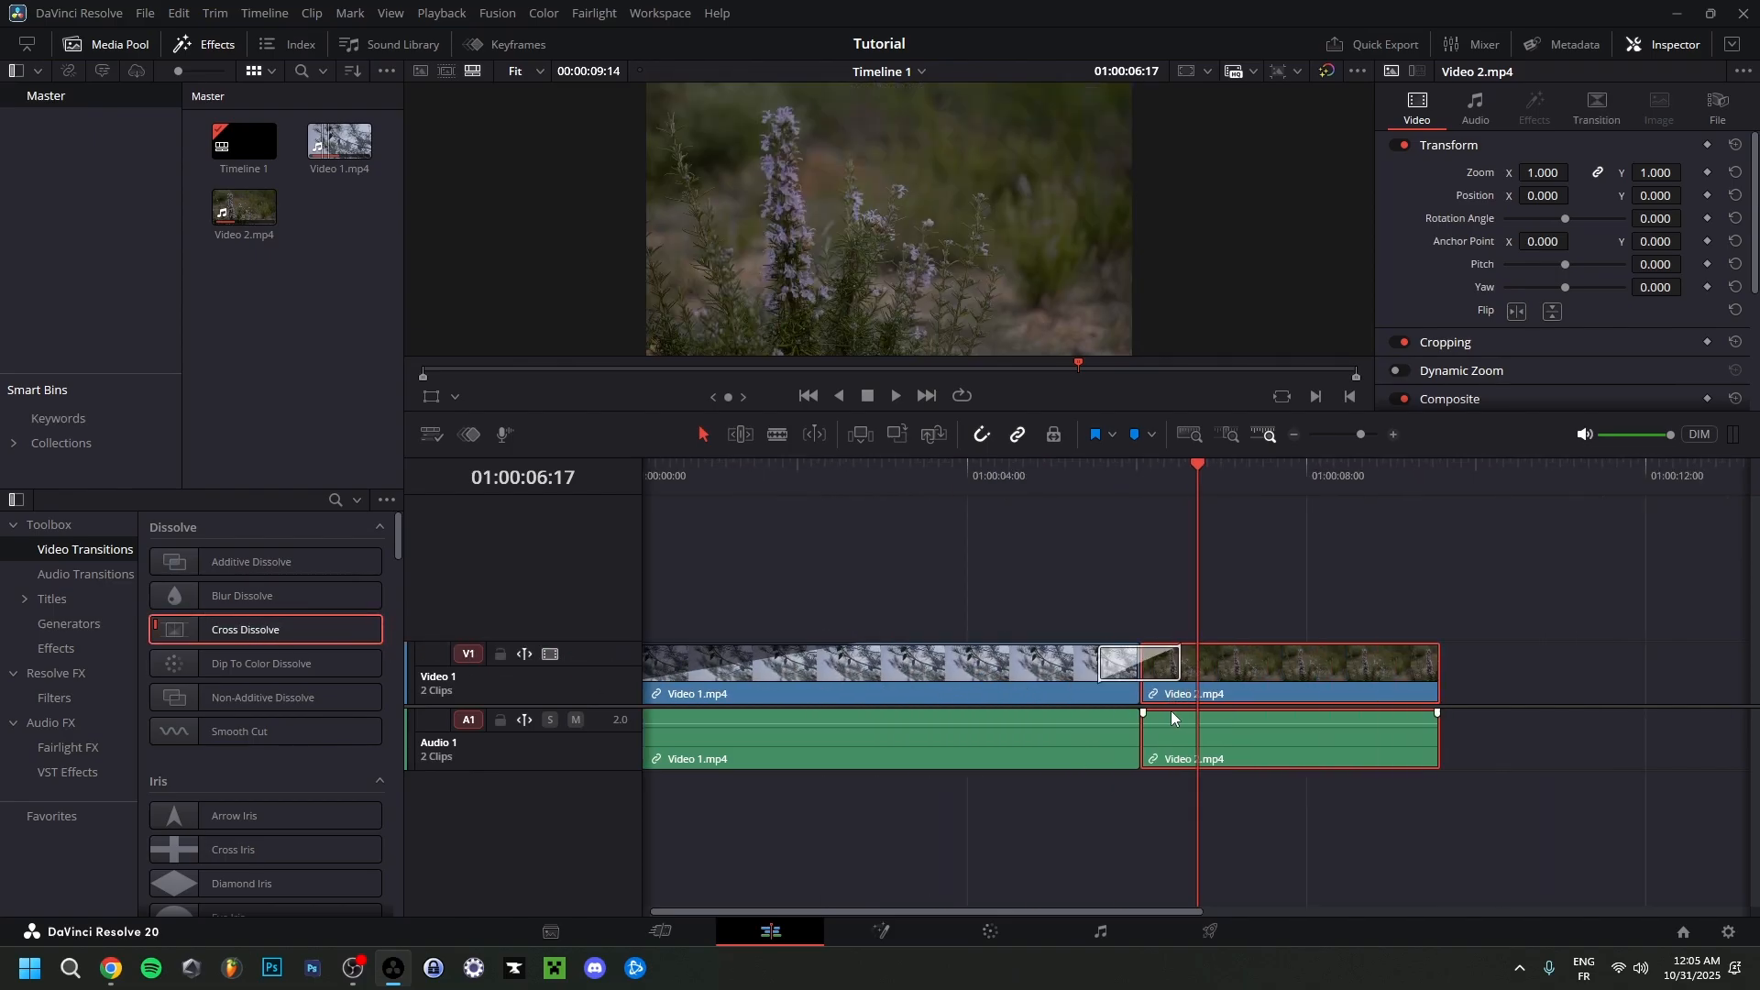
scroll(1183, 718, up, 3)
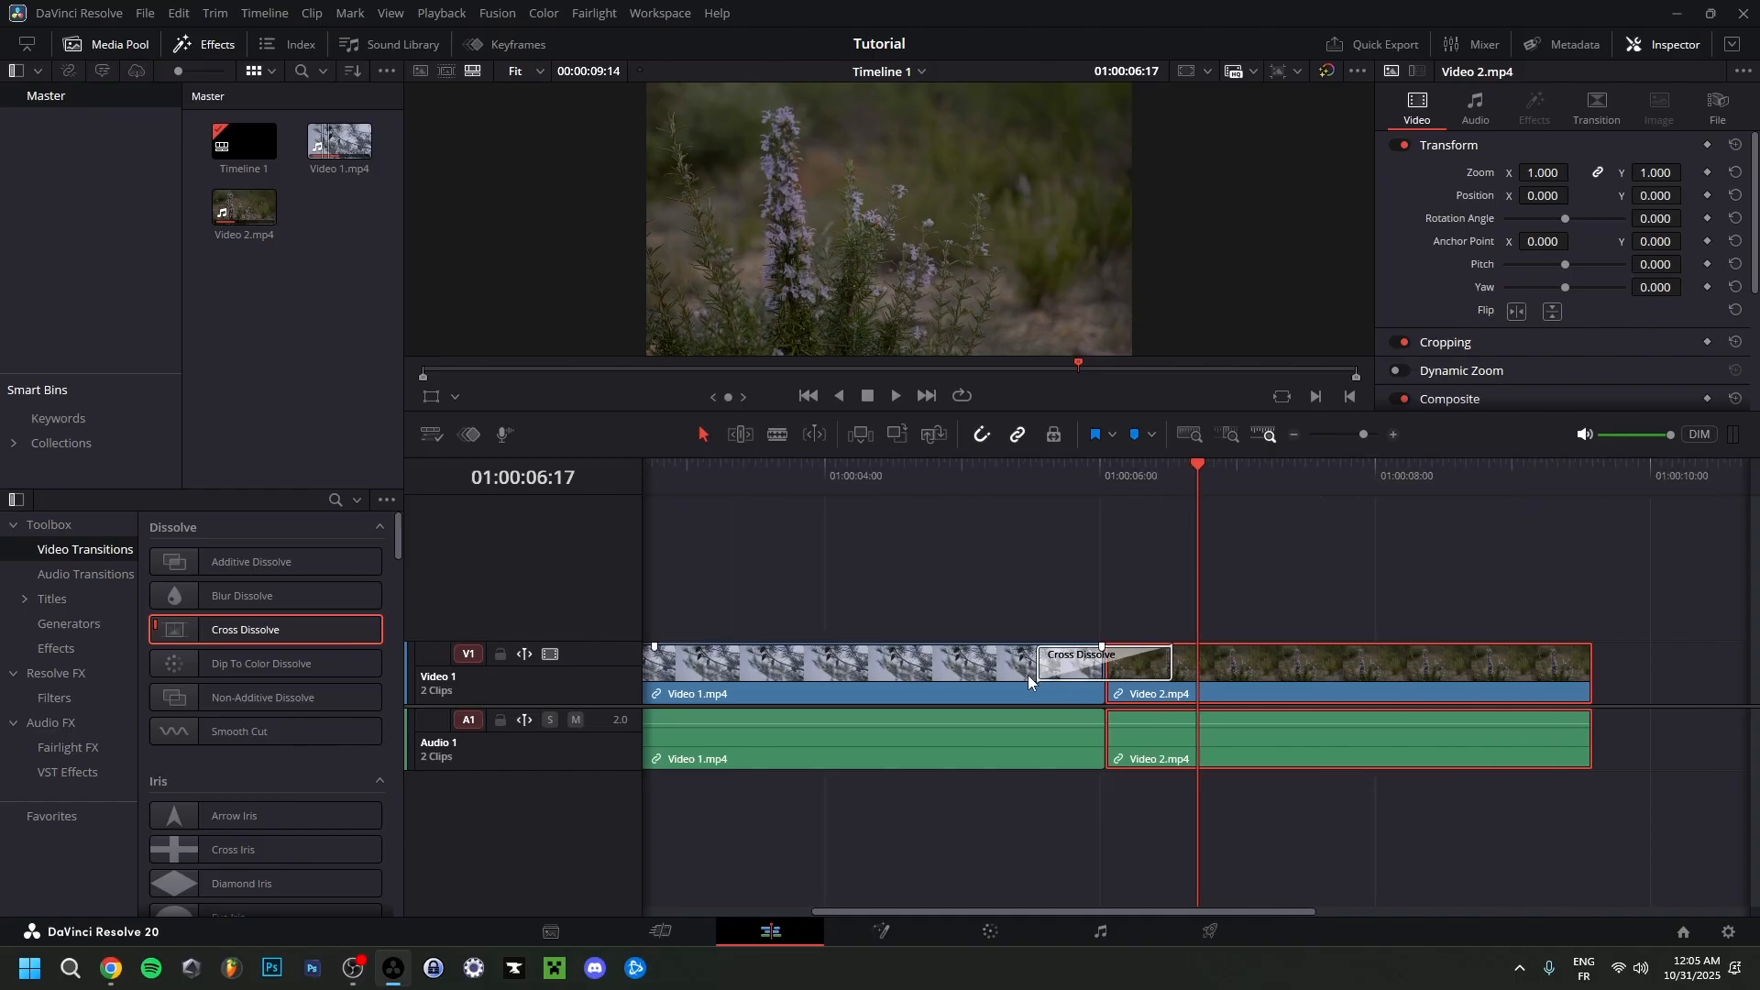
click(1064, 676)
drag(1040, 662, 1094, 672)
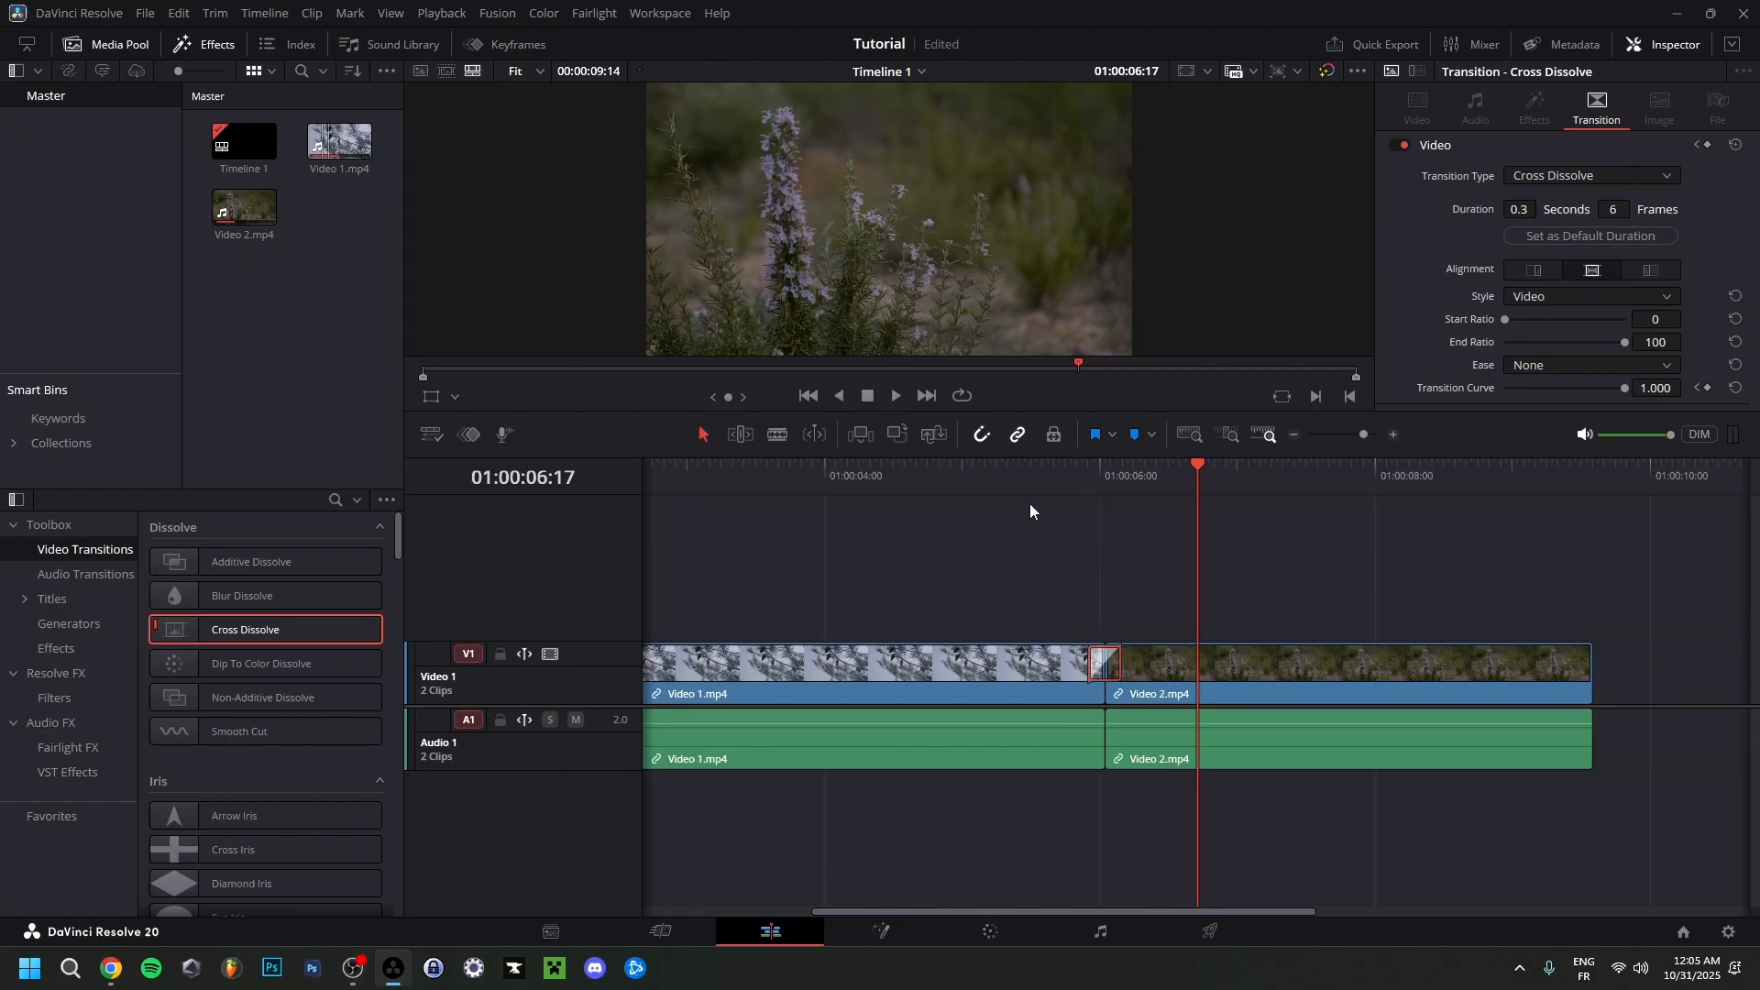
click(1025, 497)
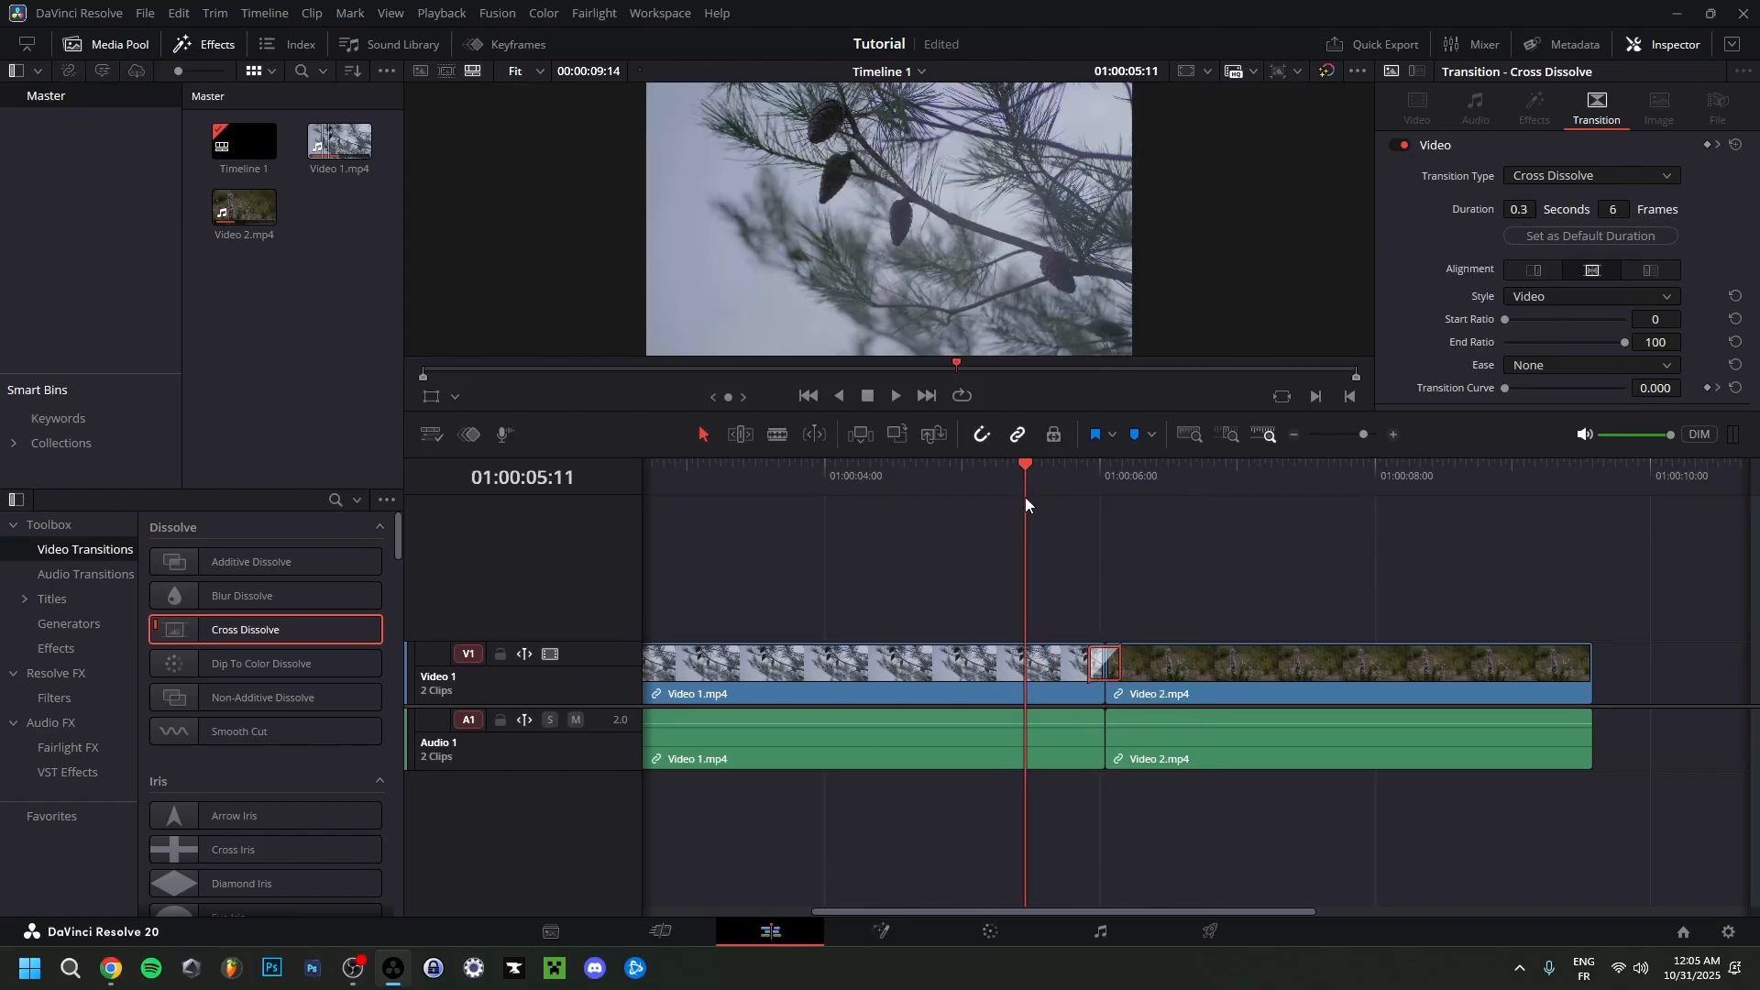
key(space)
Play the timeline through the 30-frame Cross Dissolve, starting from before the transition.
click(951, 465)
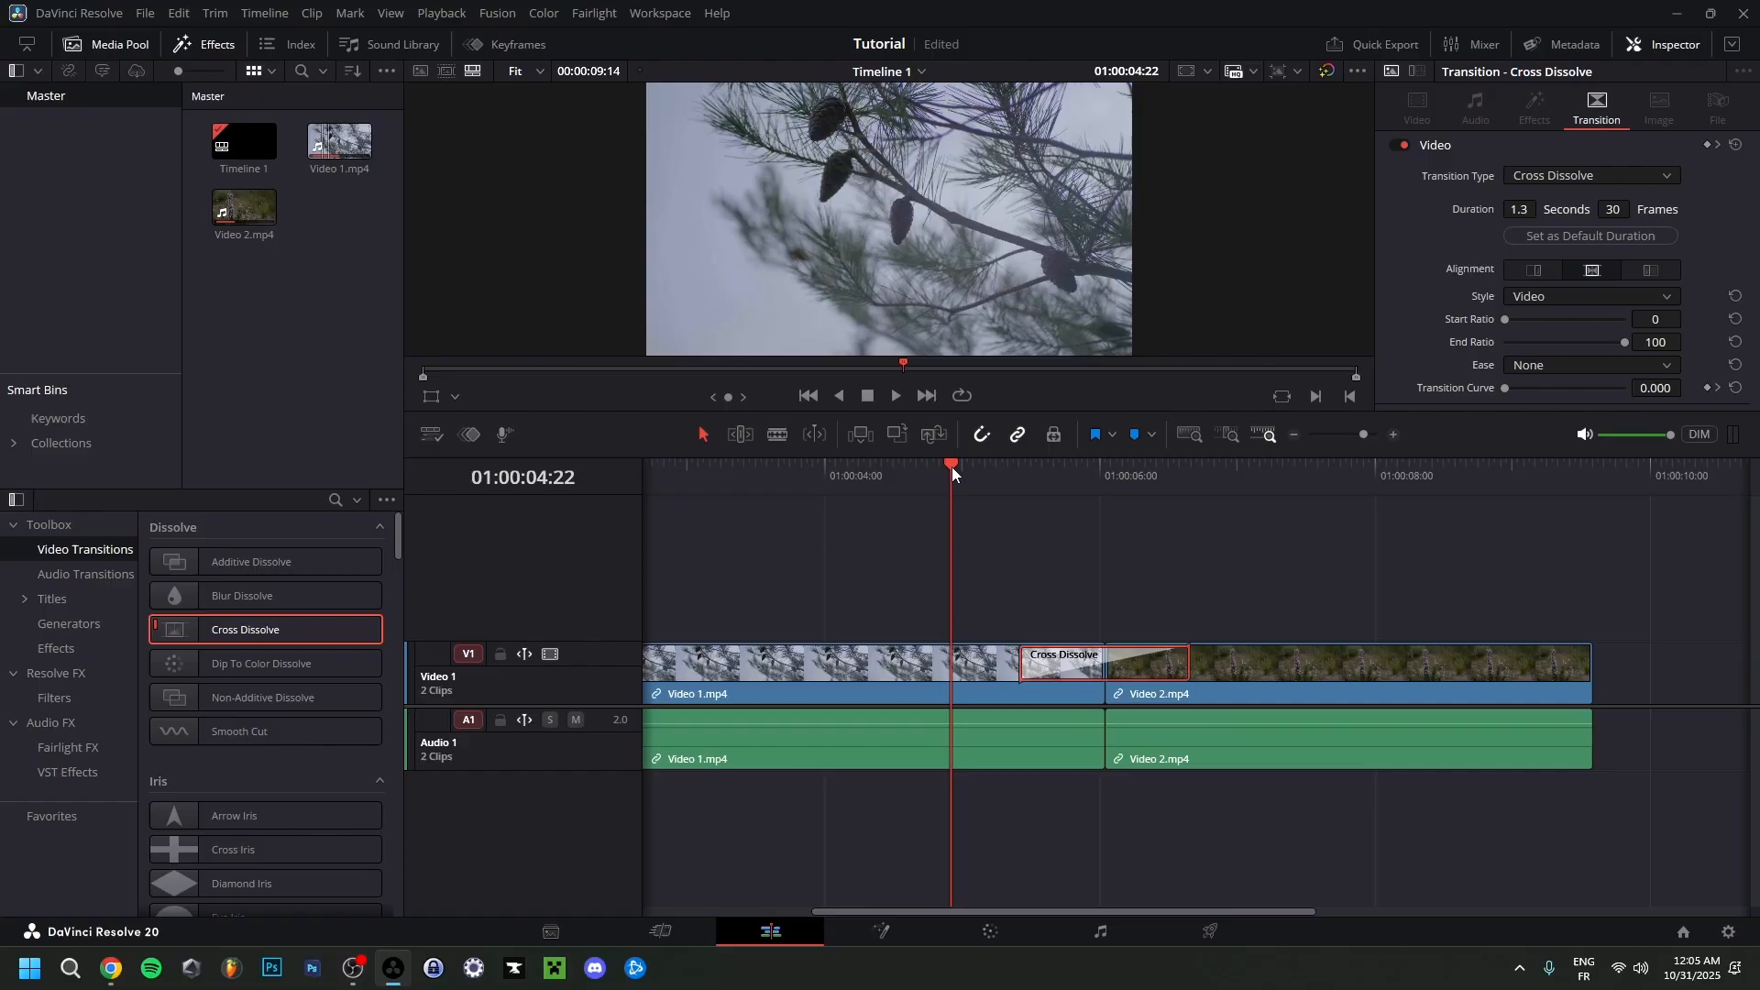
key(space)
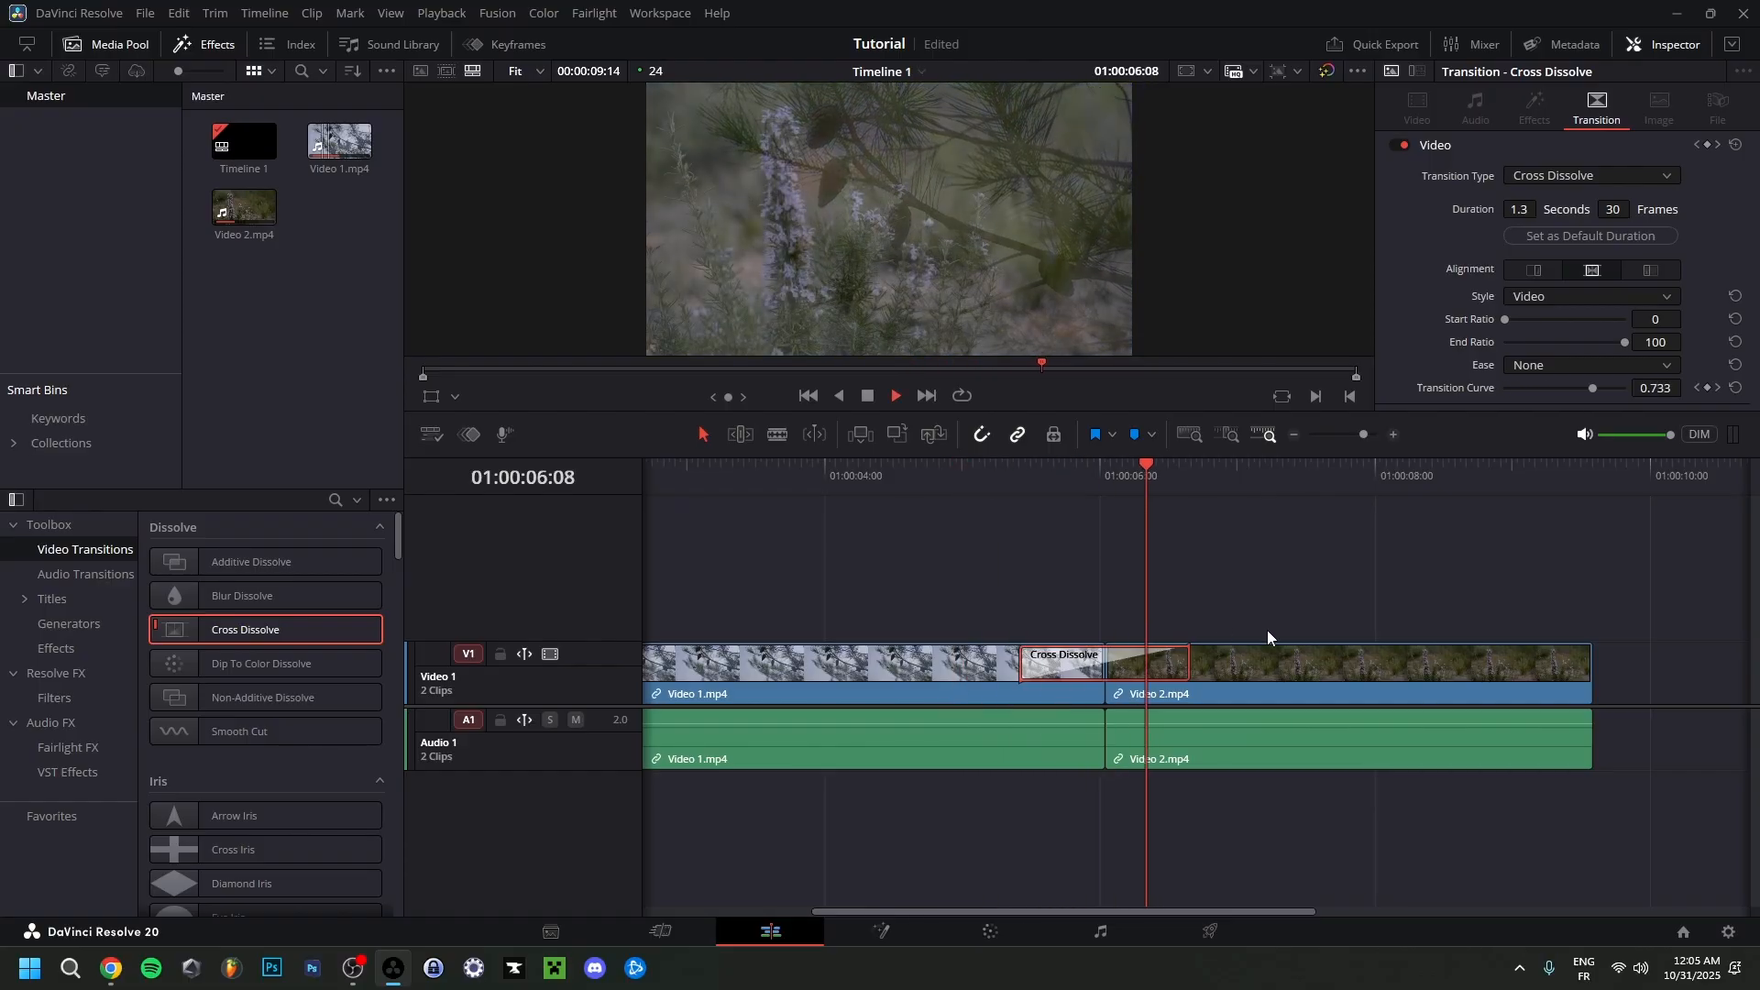
key(space)
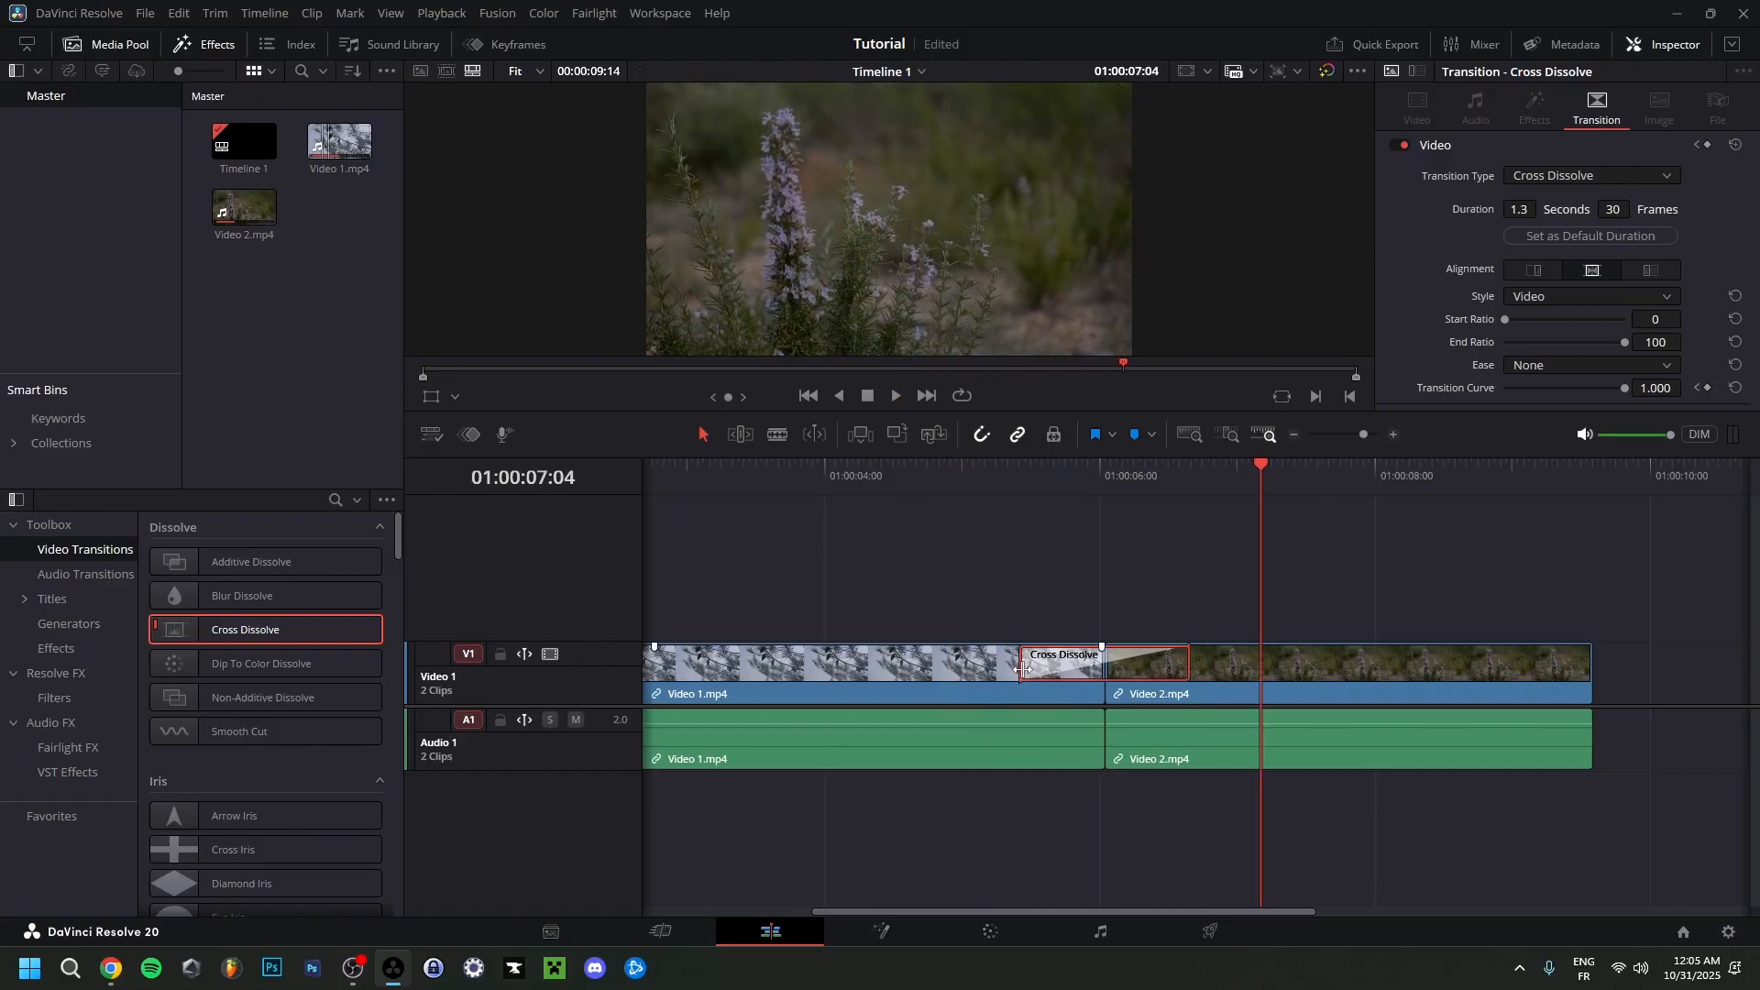
Adjust the Cross Dissolve between the two clips to 29 frames and look through its transition type options.
drag(1026, 672, 1032, 672)
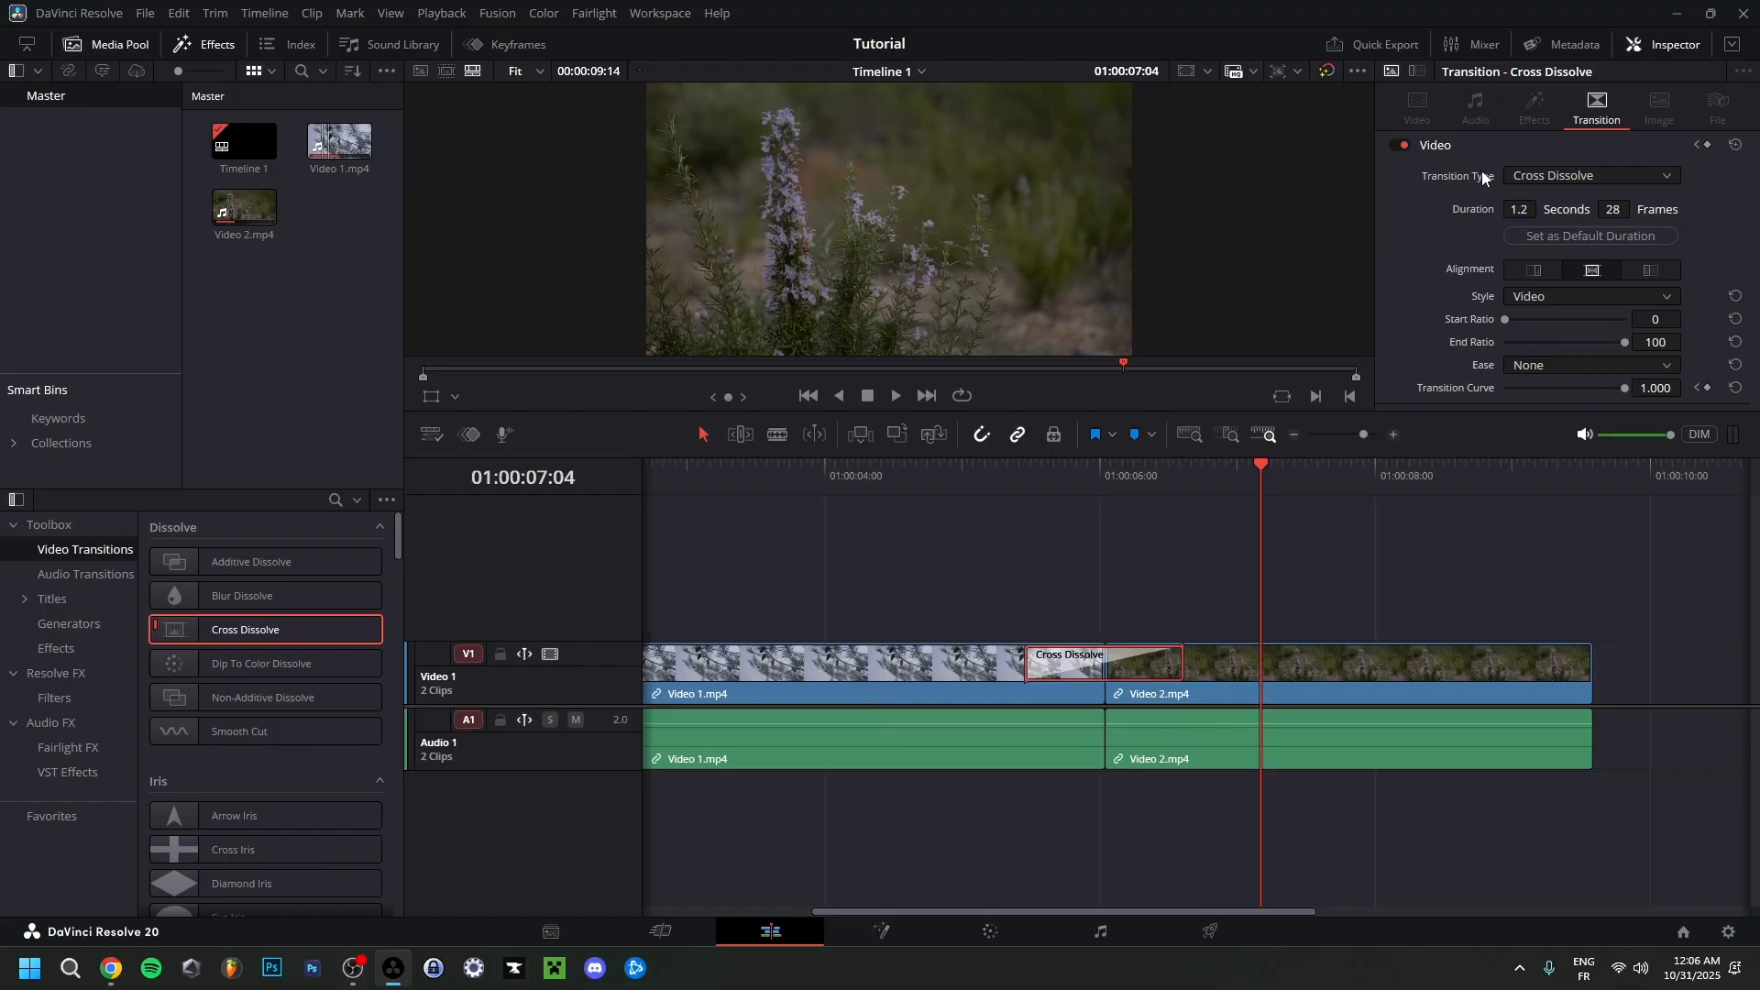
click(1570, 179)
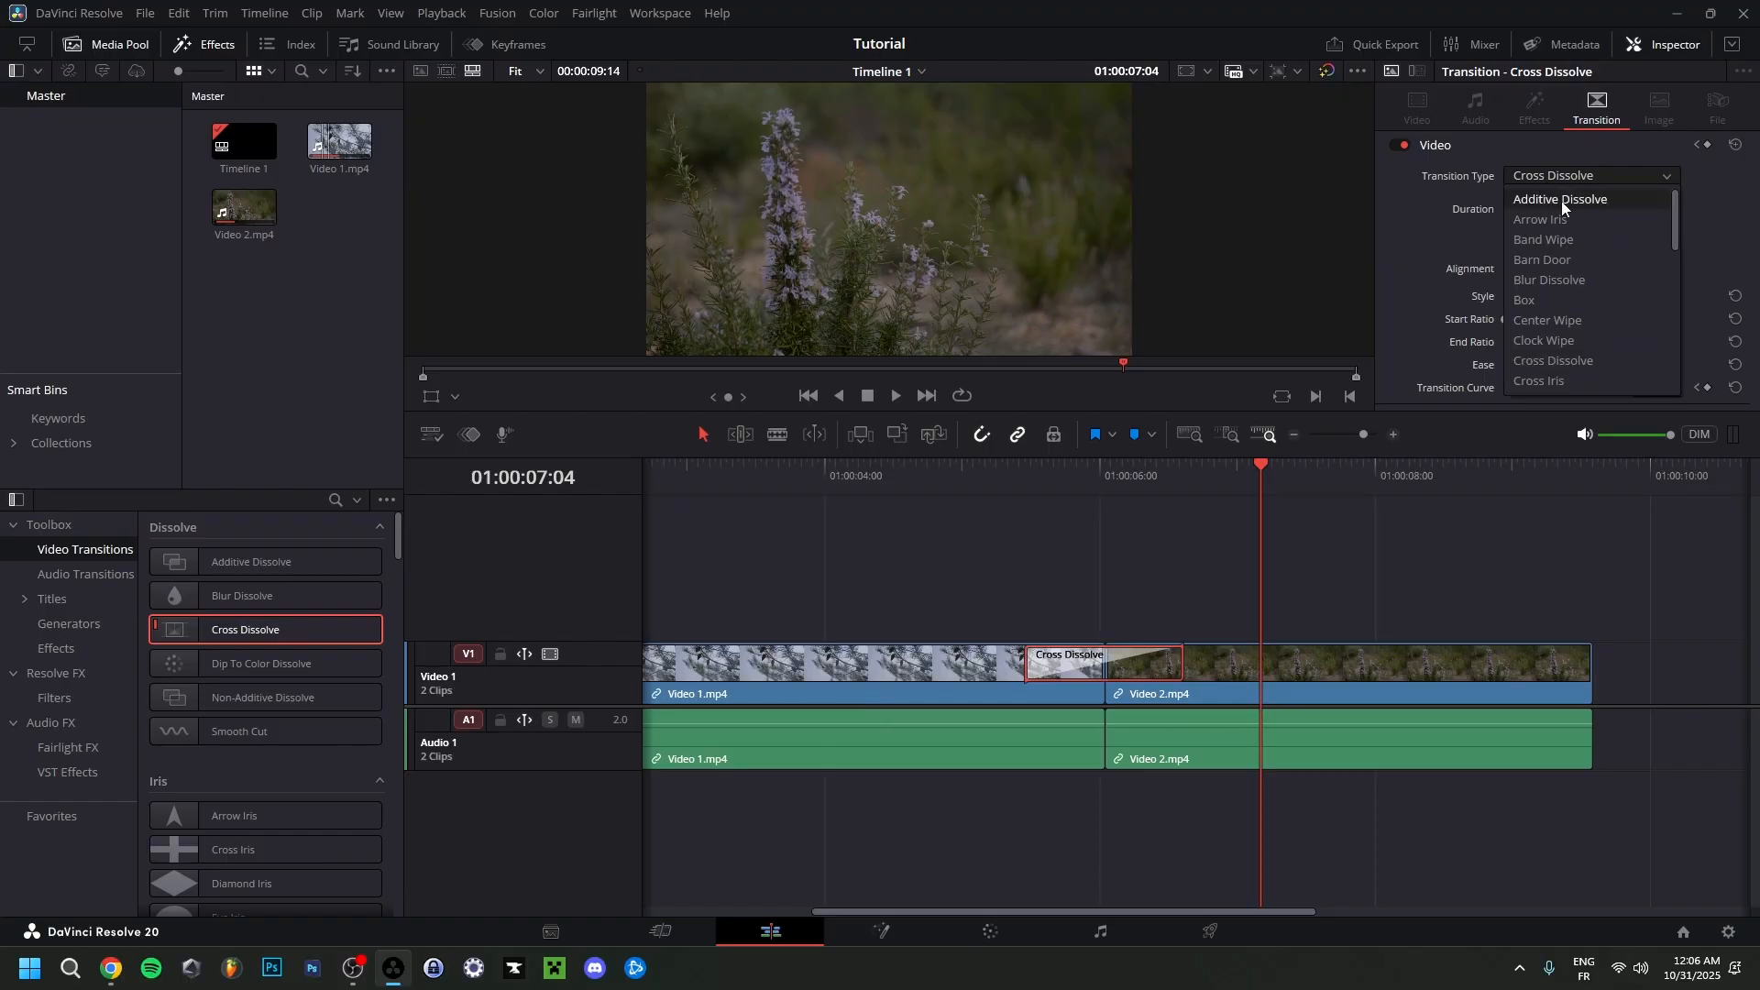
click(1396, 209)
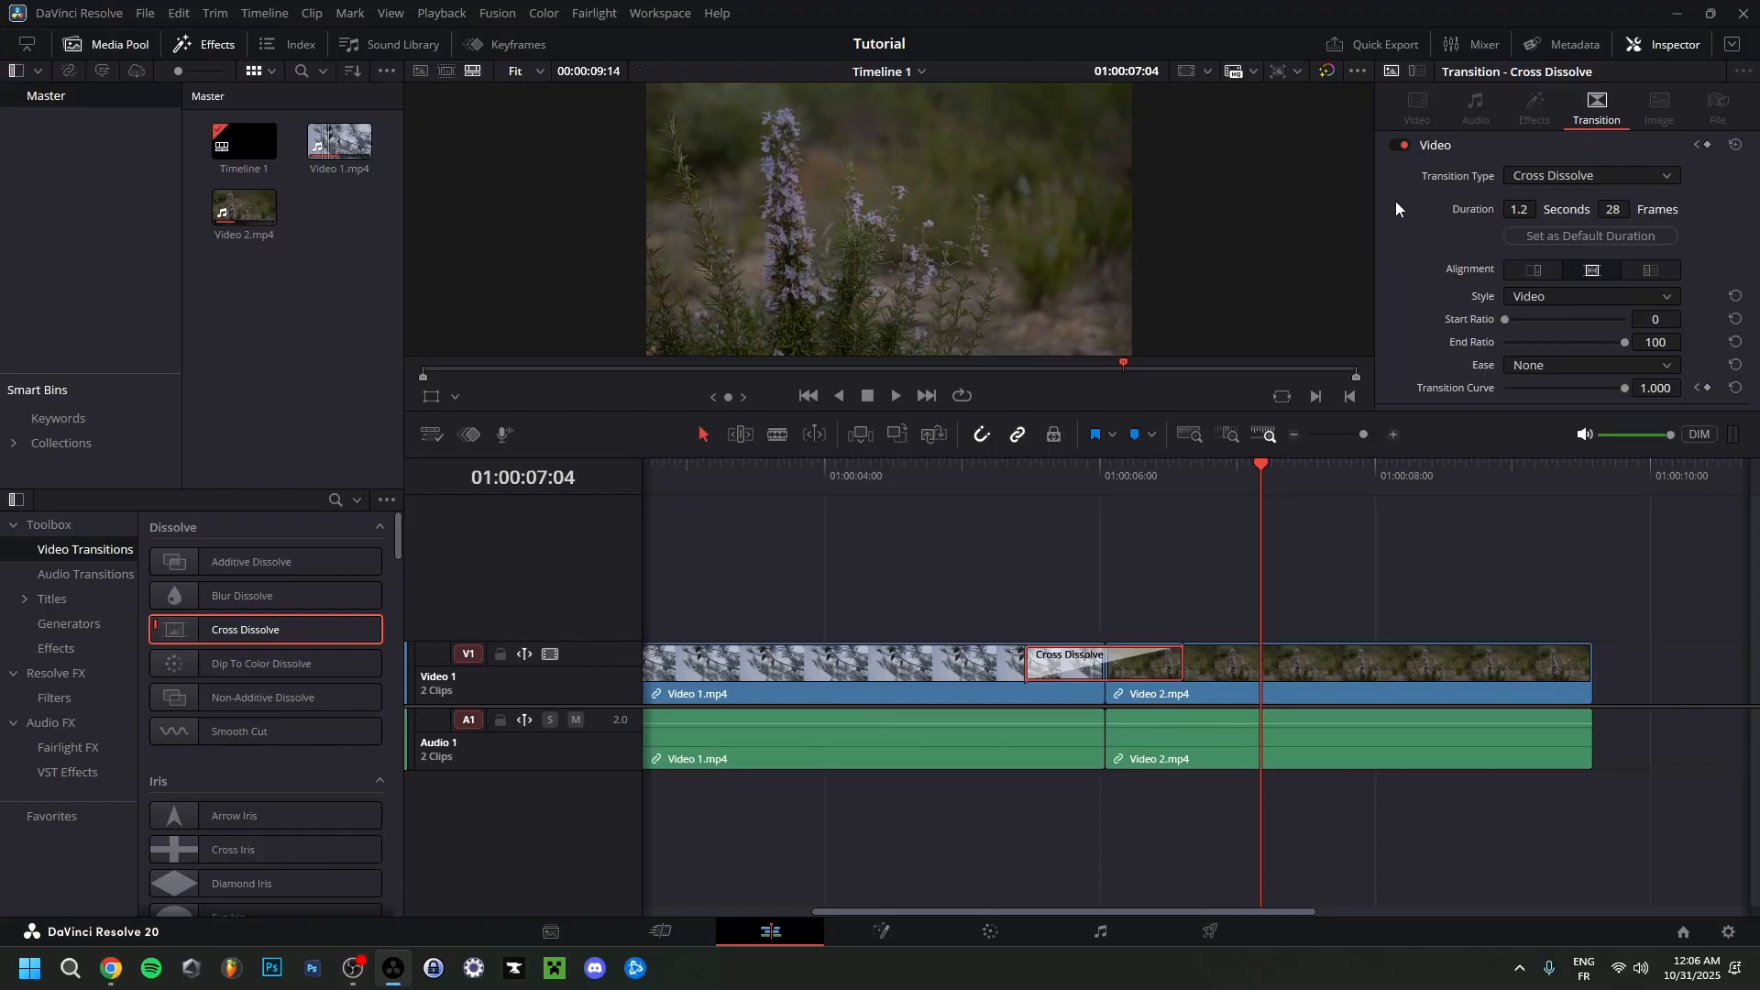
click(1525, 209)
click(1399, 328)
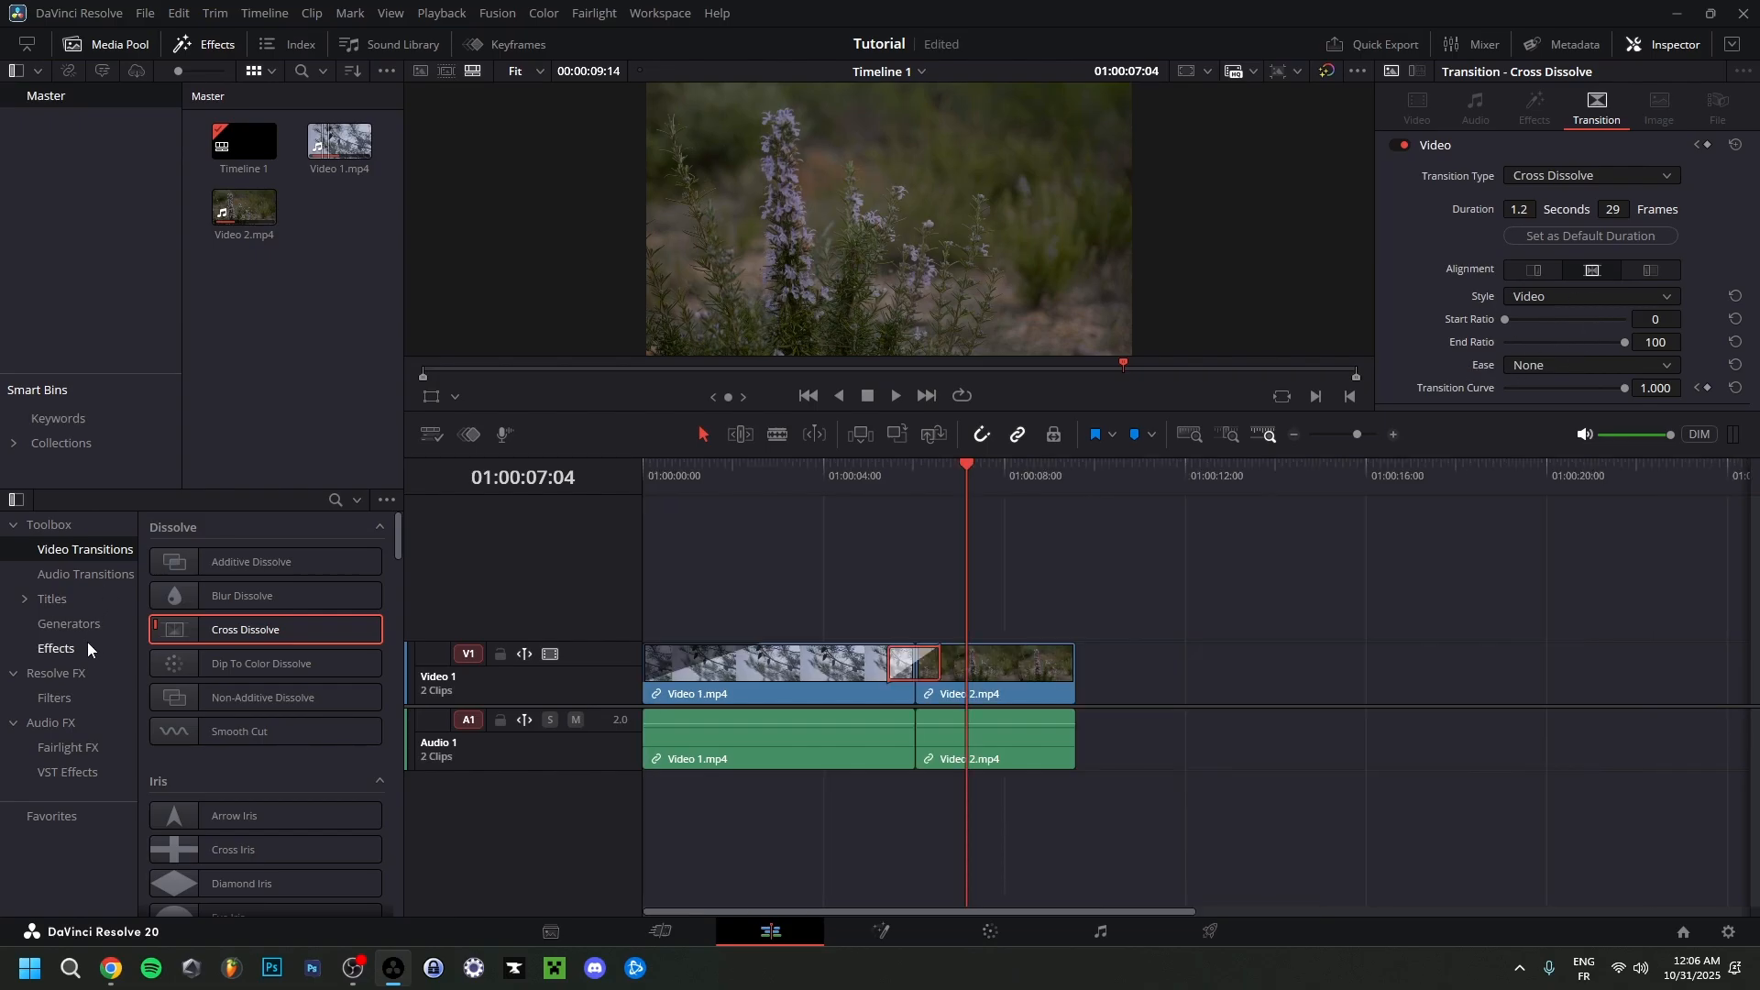
Add a Text title on a new video track above the Video 2 clip, starting at the cut, and save the project.
click(59, 600)
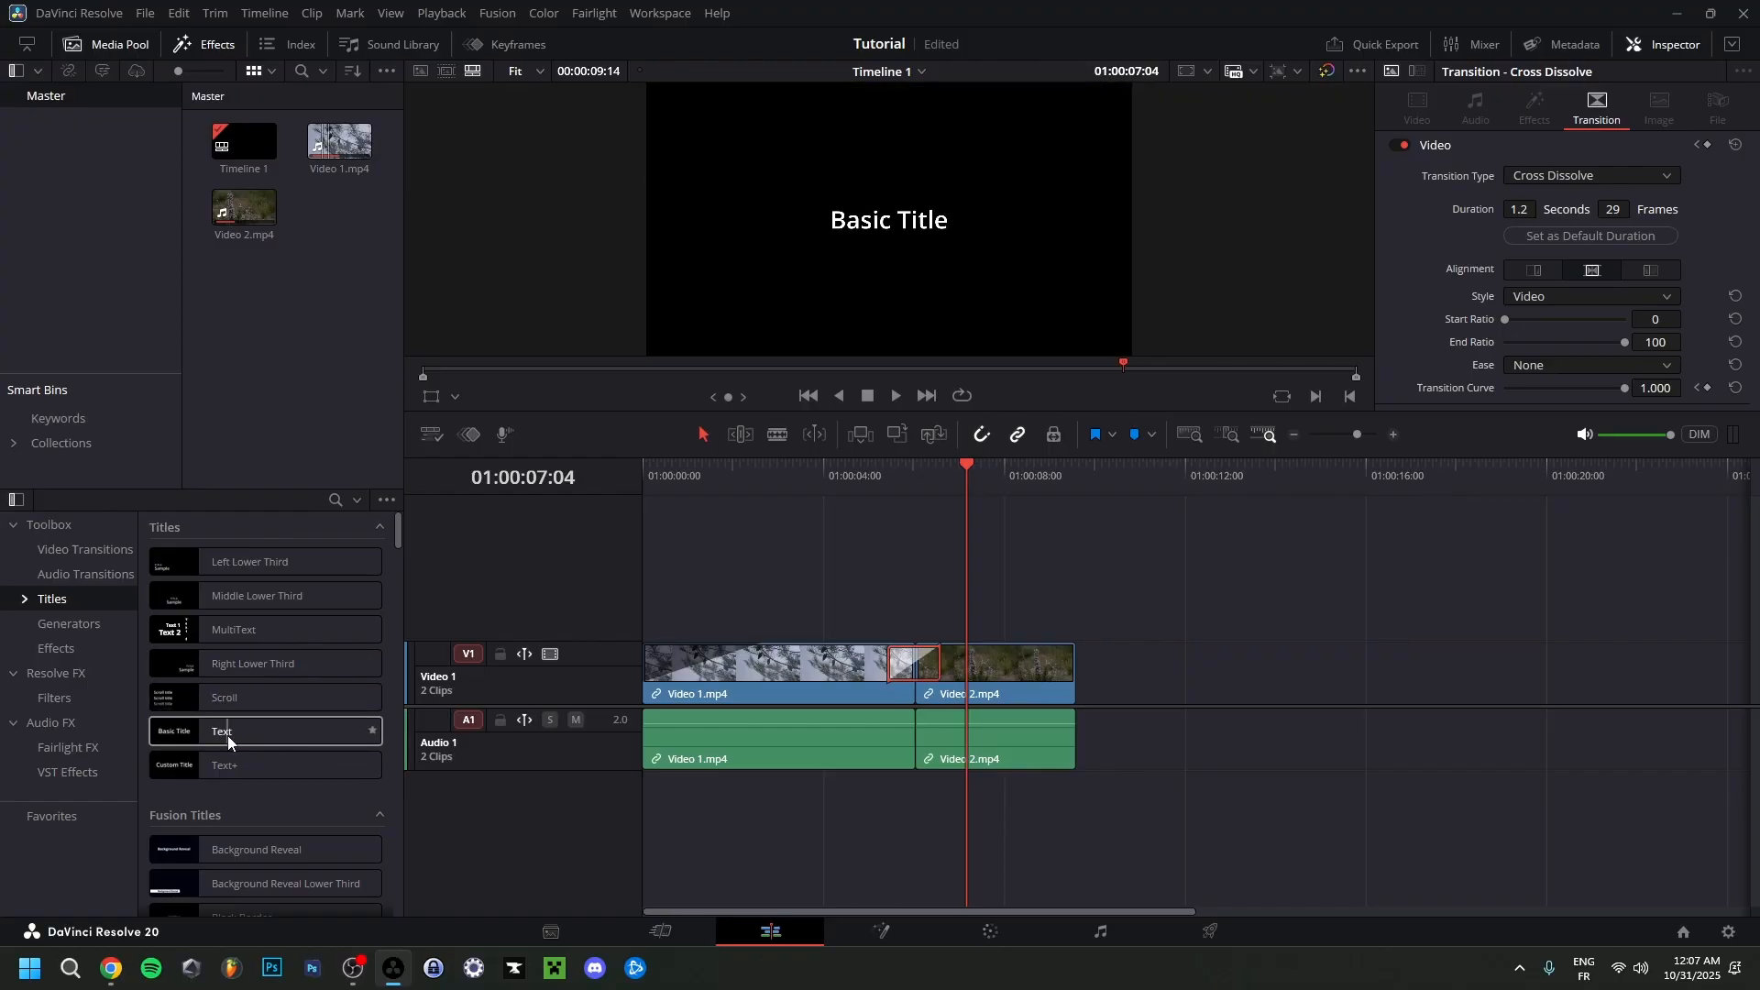
drag(227, 735, 869, 607)
drag(1034, 607, 1366, 612)
drag(963, 609, 981, 609)
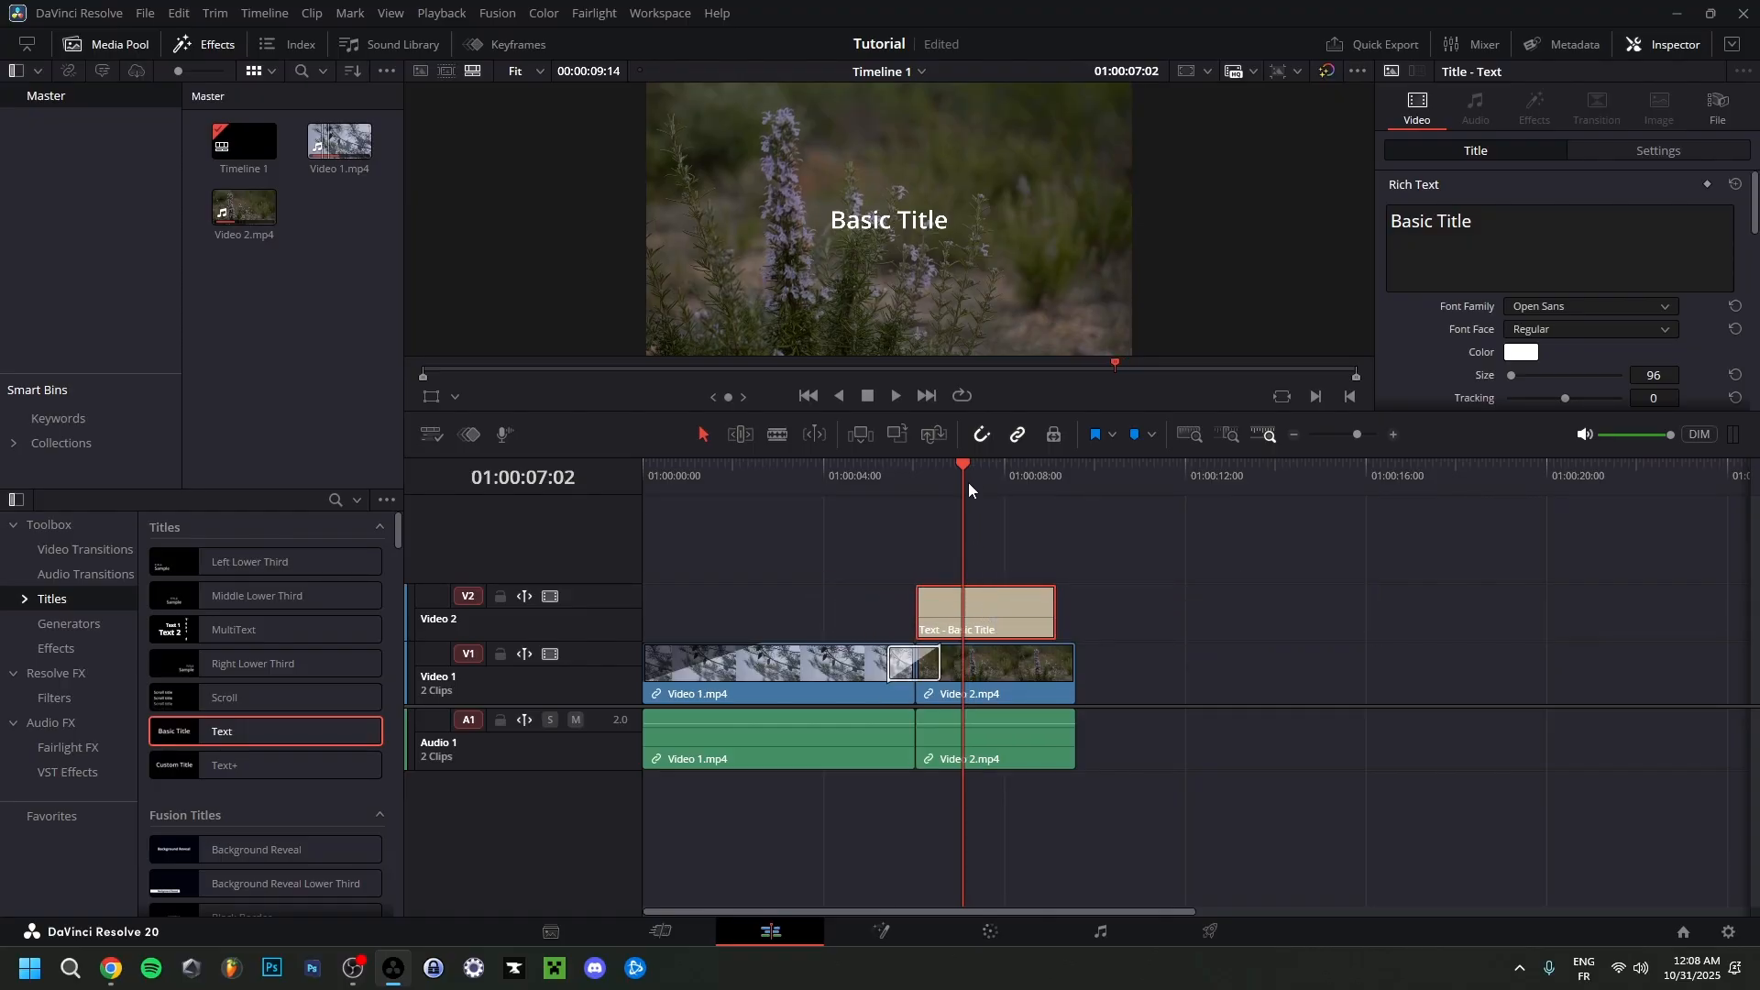
drag(968, 483, 1003, 634)
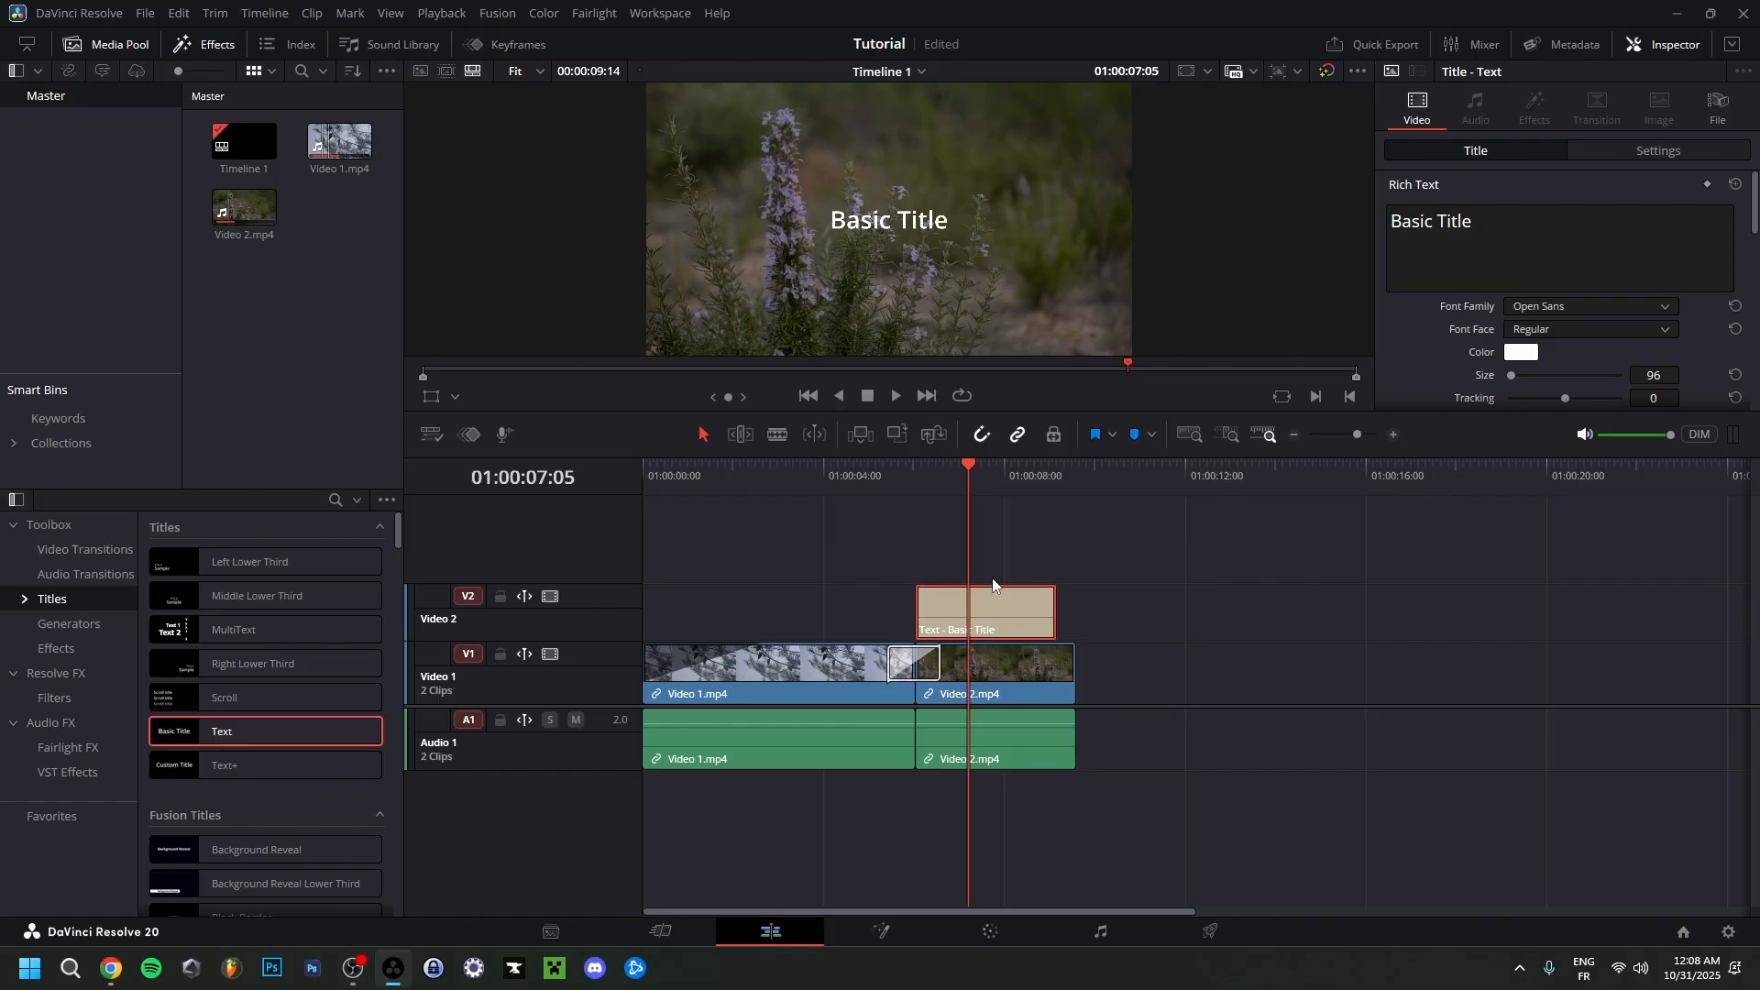
key(ctrl+s)
Move the title into the upper-right area of the frame with position X 1585 and Y 958.
scroll(1425, 317, down, 1)
scroll(1425, 317, down, 2)
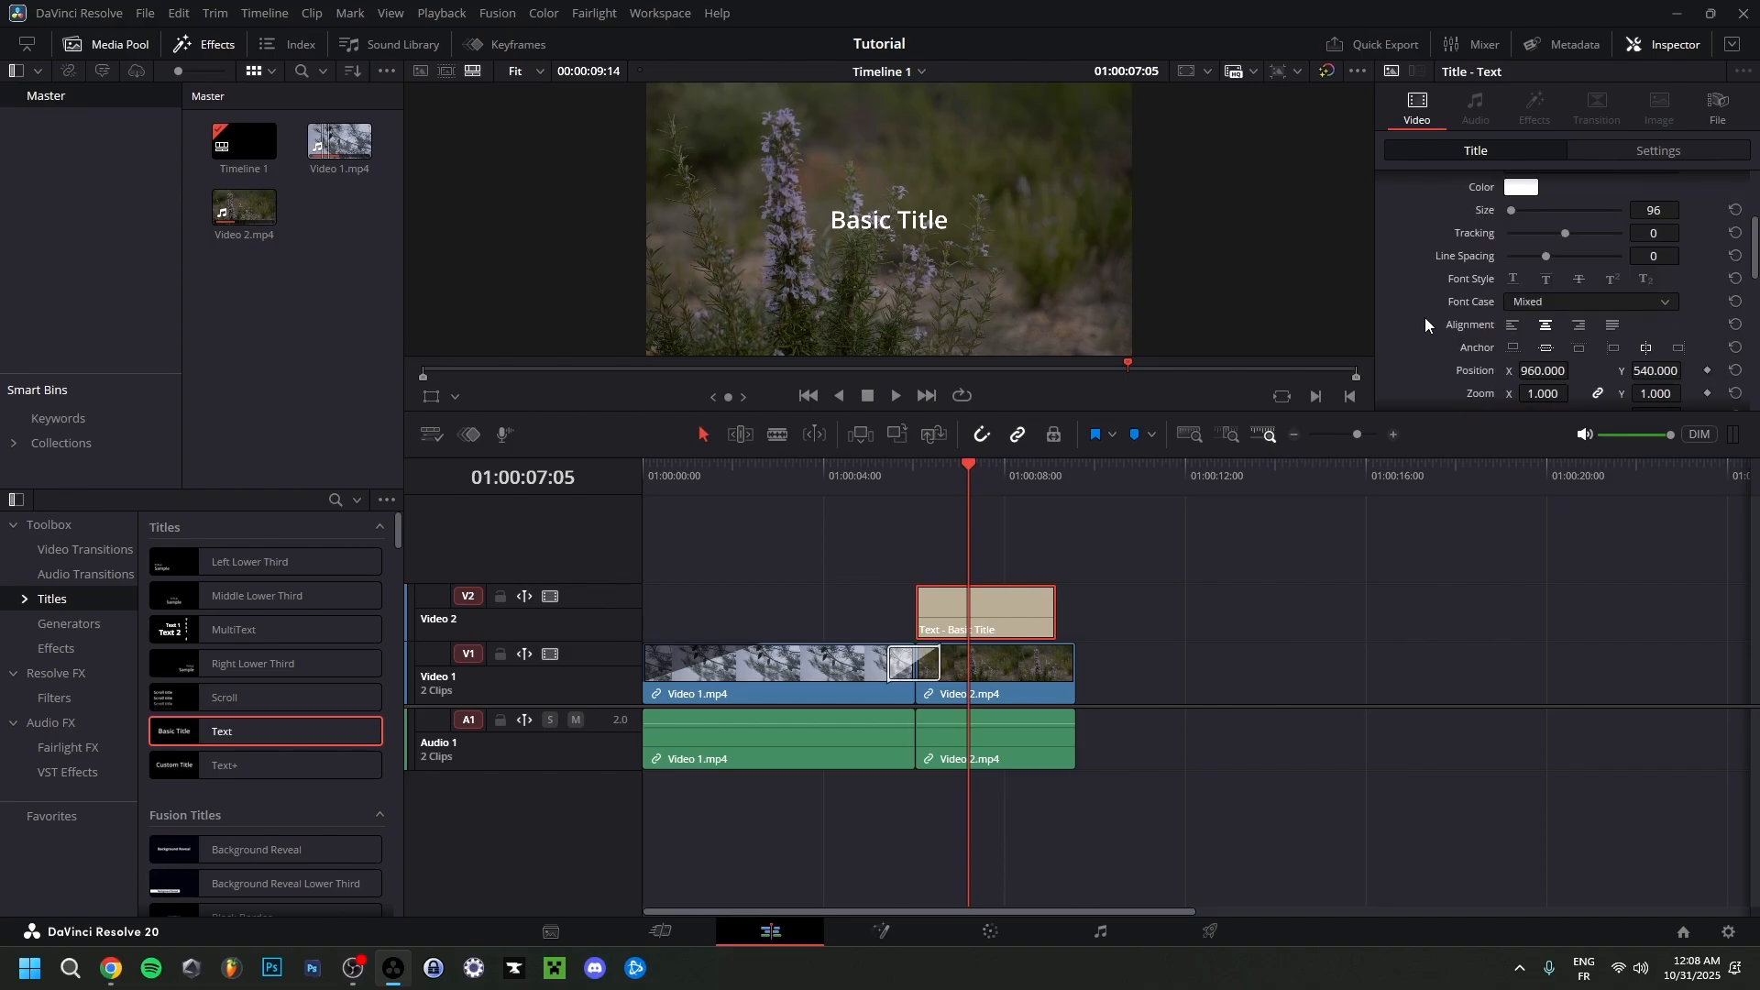
scroll(1425, 317, up, 2)
scroll(1425, 317, down, 2)
scroll(1425, 318, down, 1)
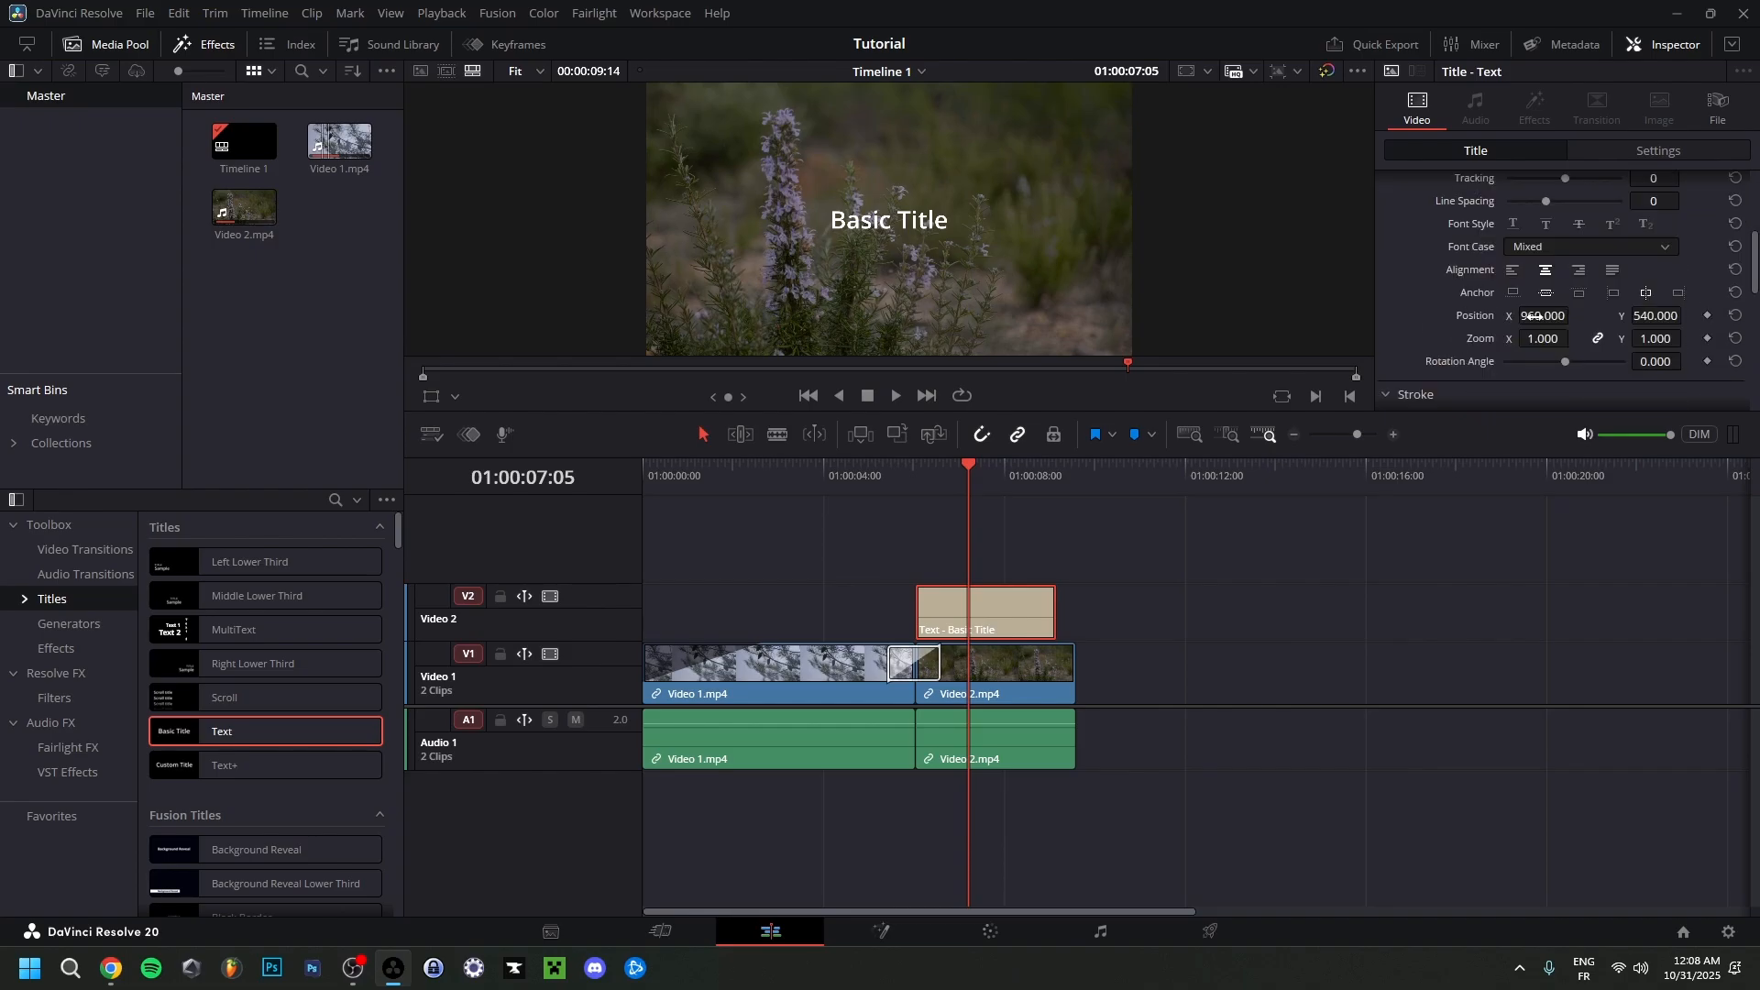
drag(1534, 317, 1640, 316)
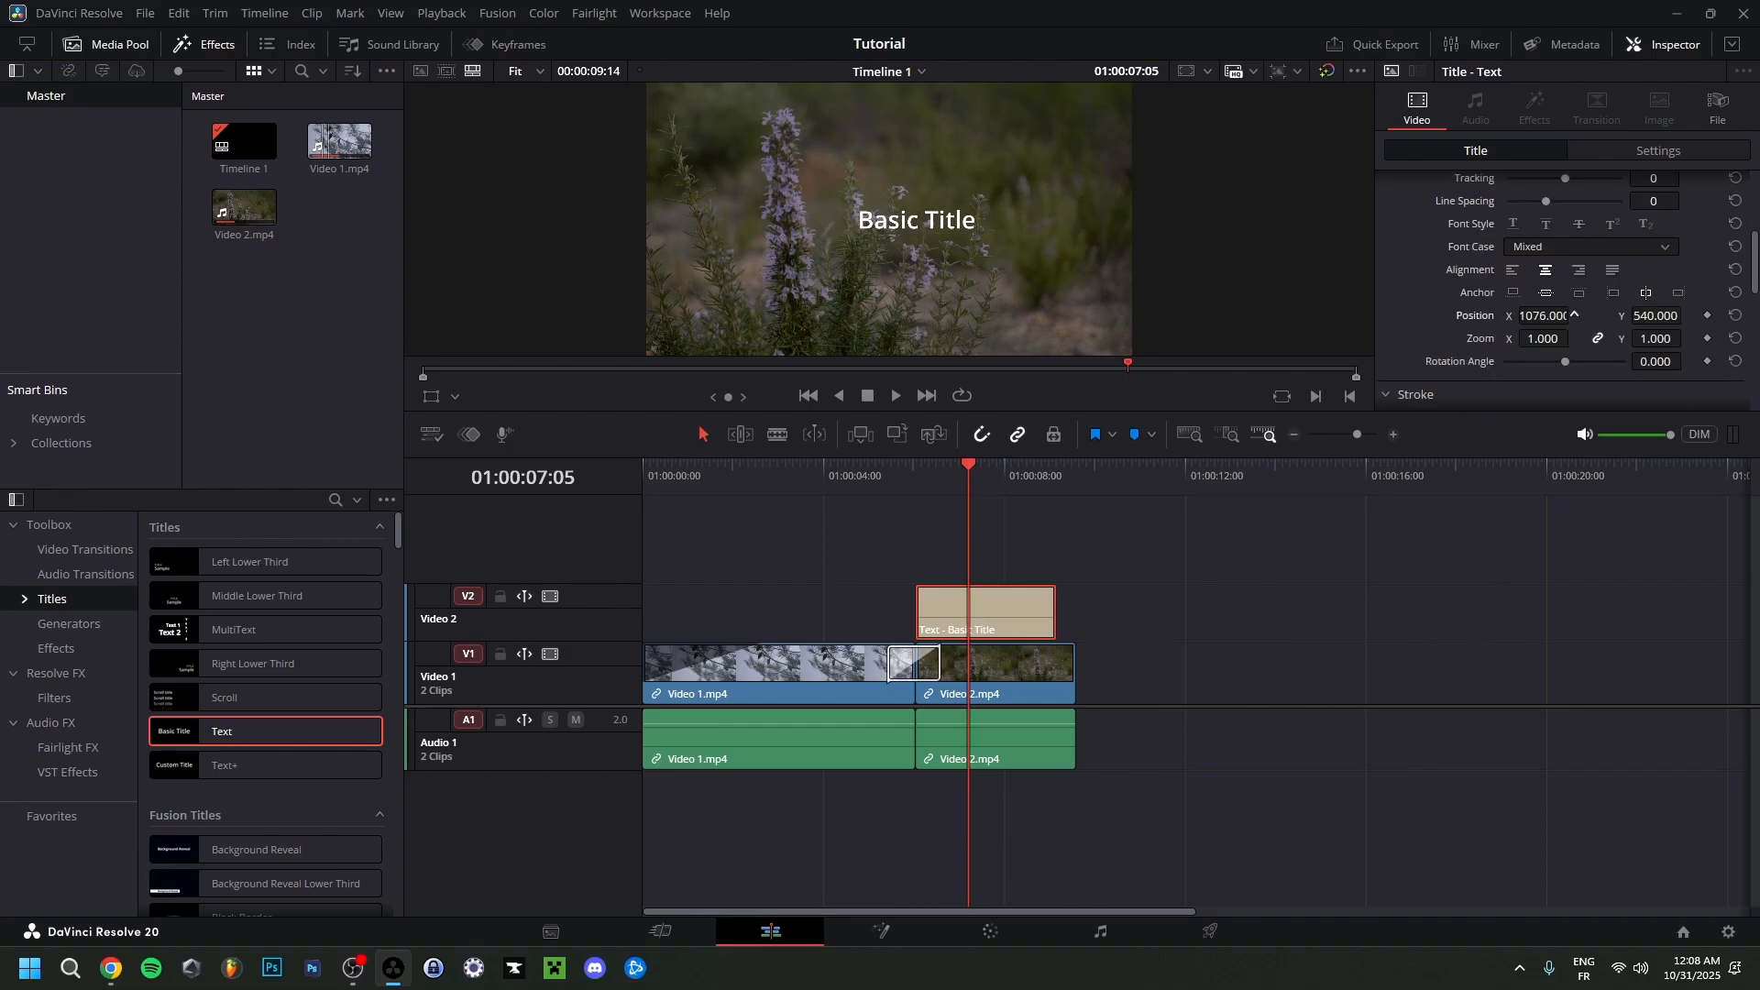
drag(1651, 316, 1688, 315)
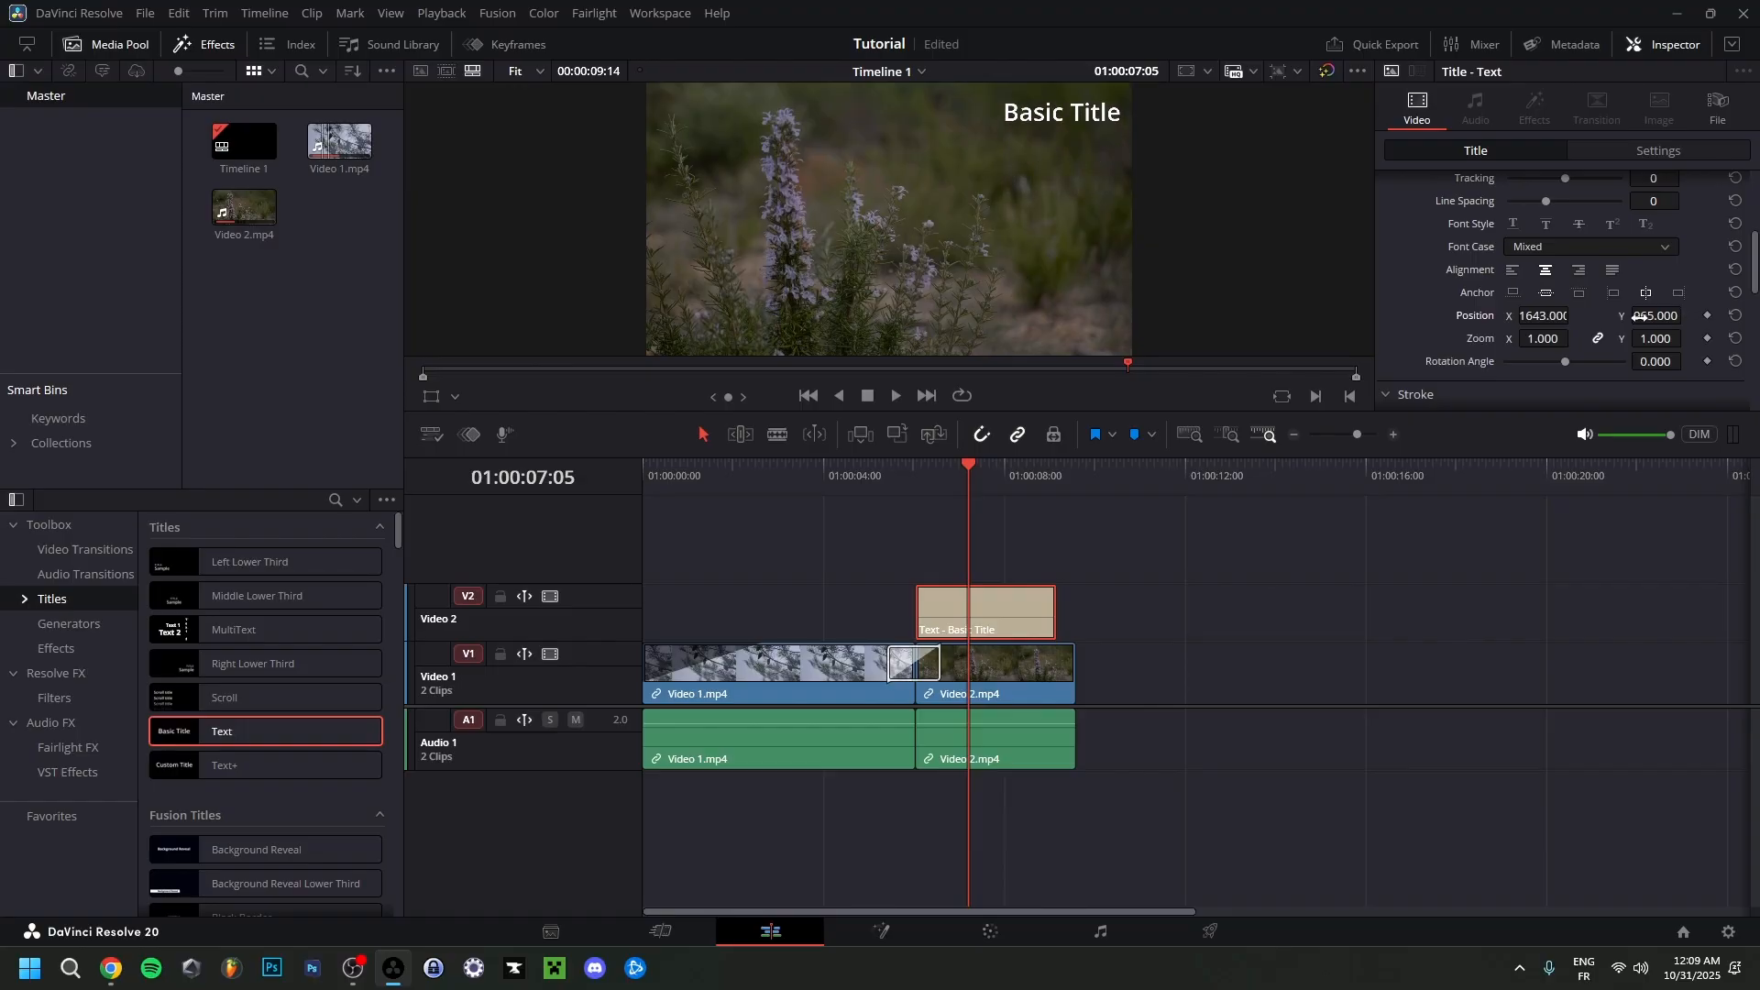
drag(1576, 315, 1523, 315)
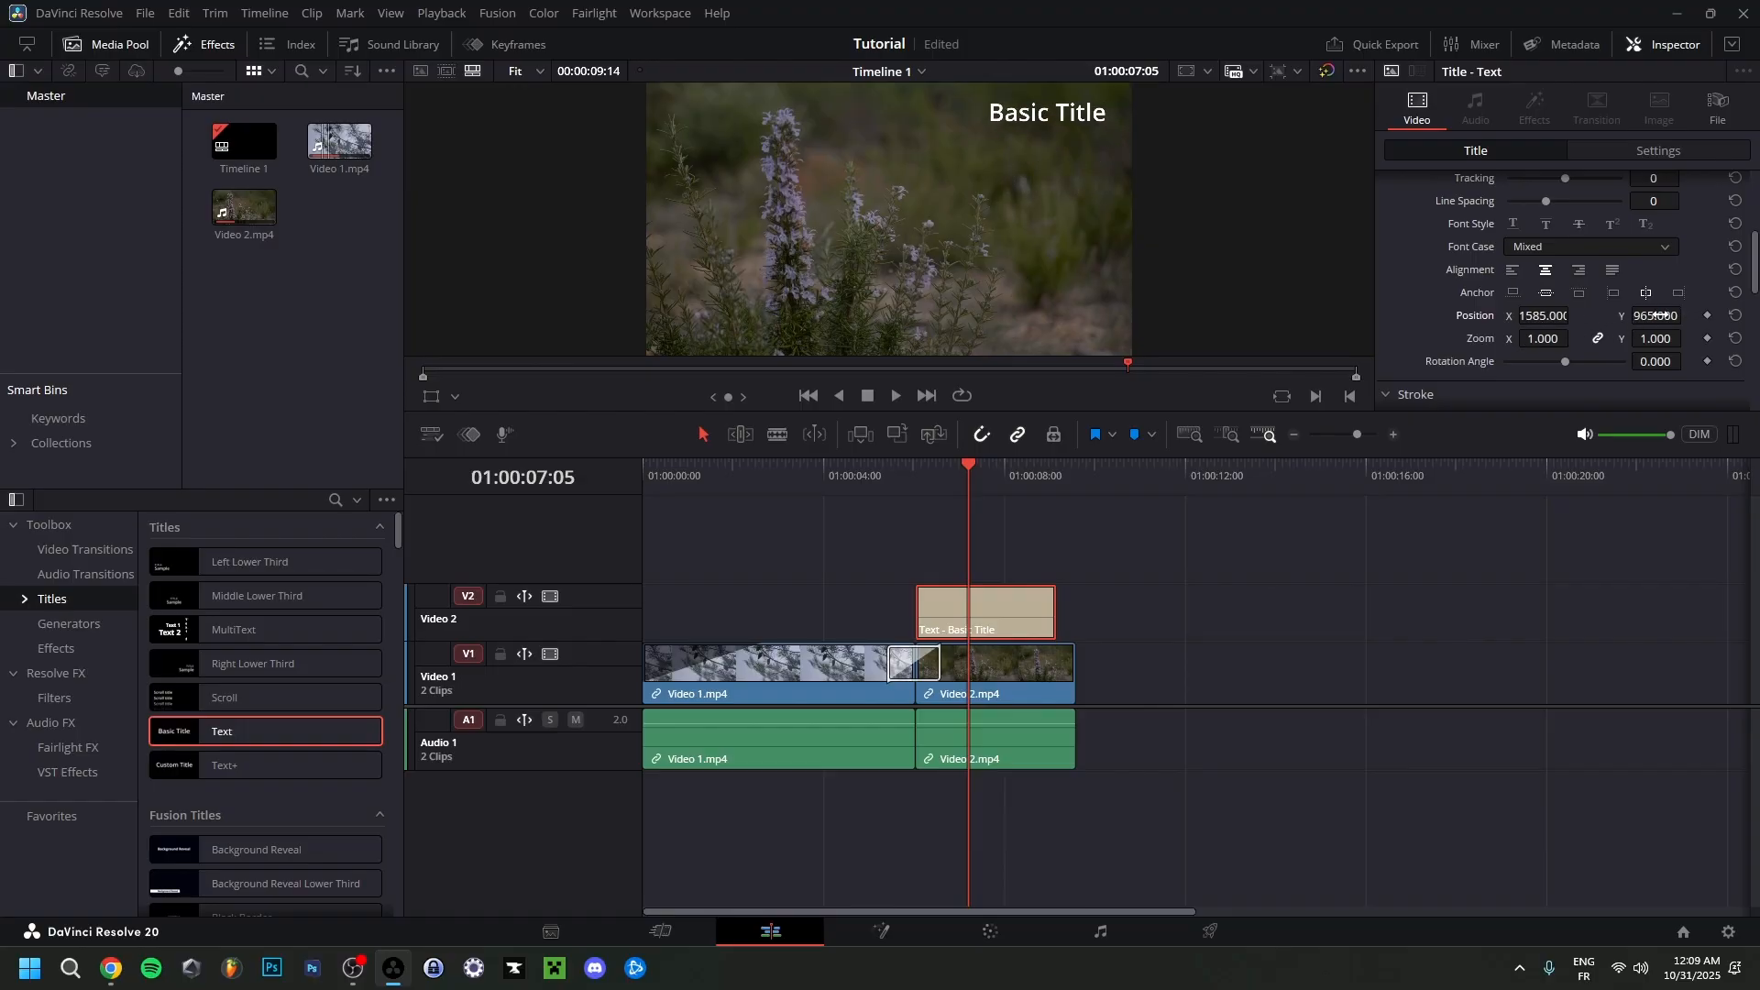
drag(1662, 315, 1656, 316)
drag(1550, 338, 1549, 338)
key(ctrl+z)
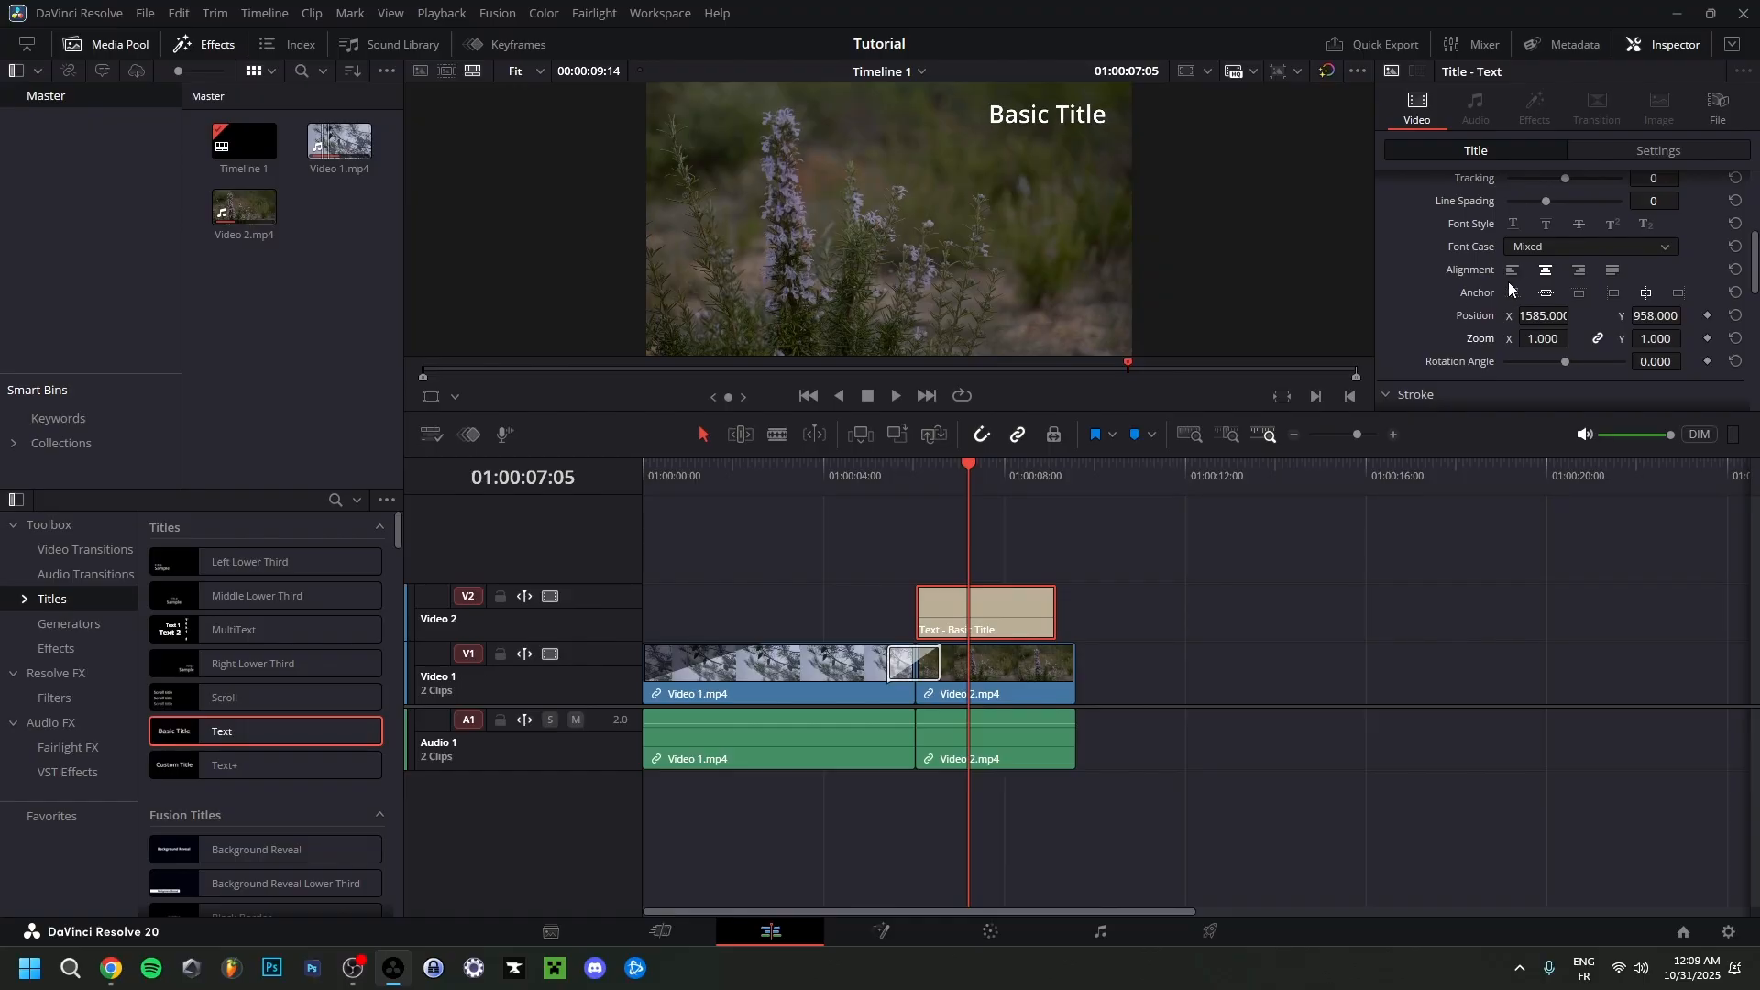
Replace the title's text with "Nature".
scroll(1592, 273, up, 5)
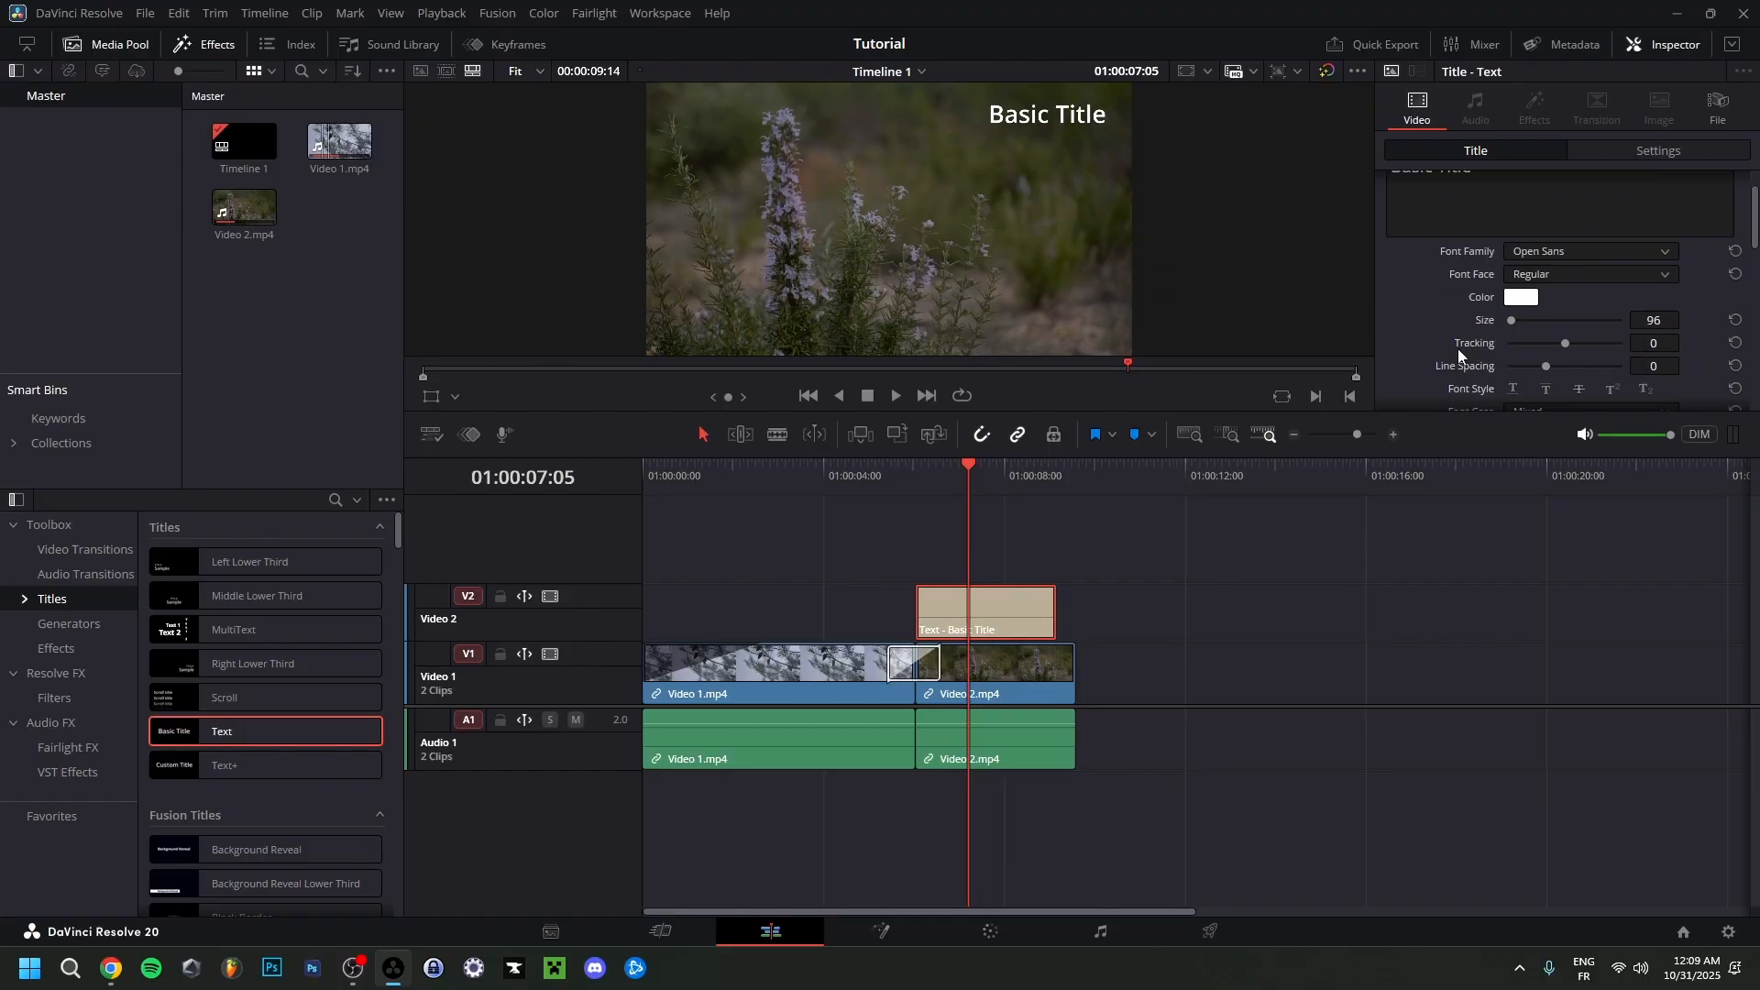
drag(1476, 222, 1373, 236)
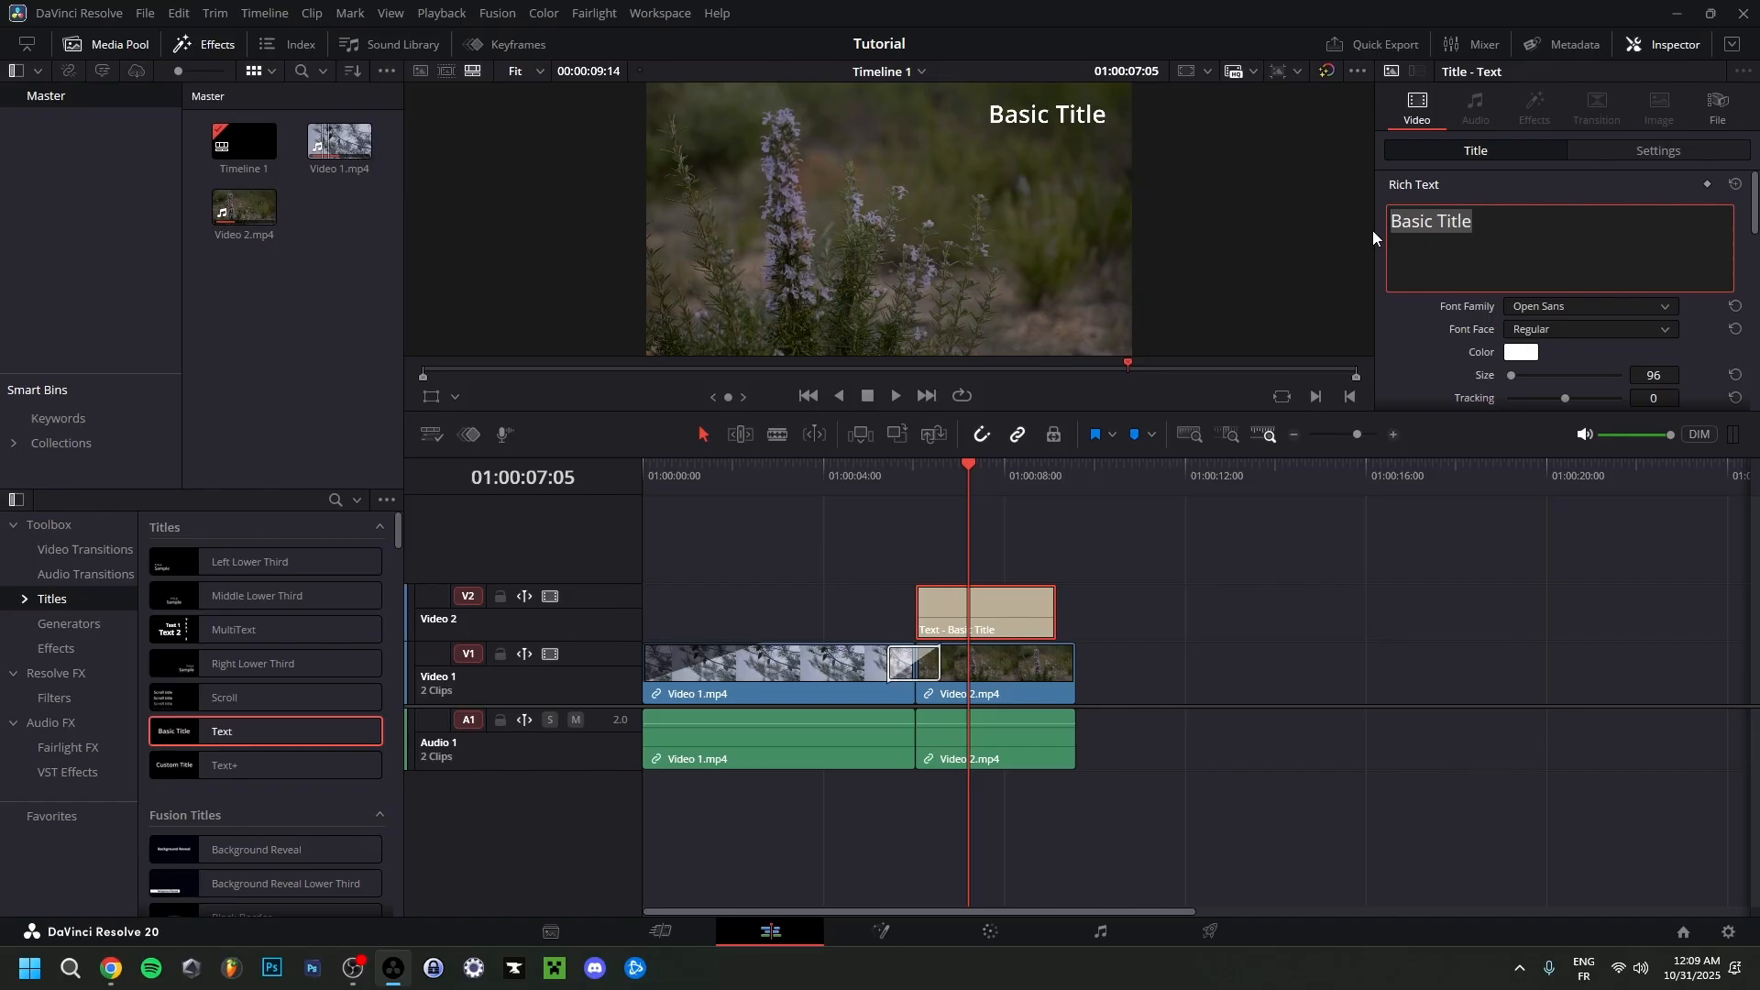
text(Nature)
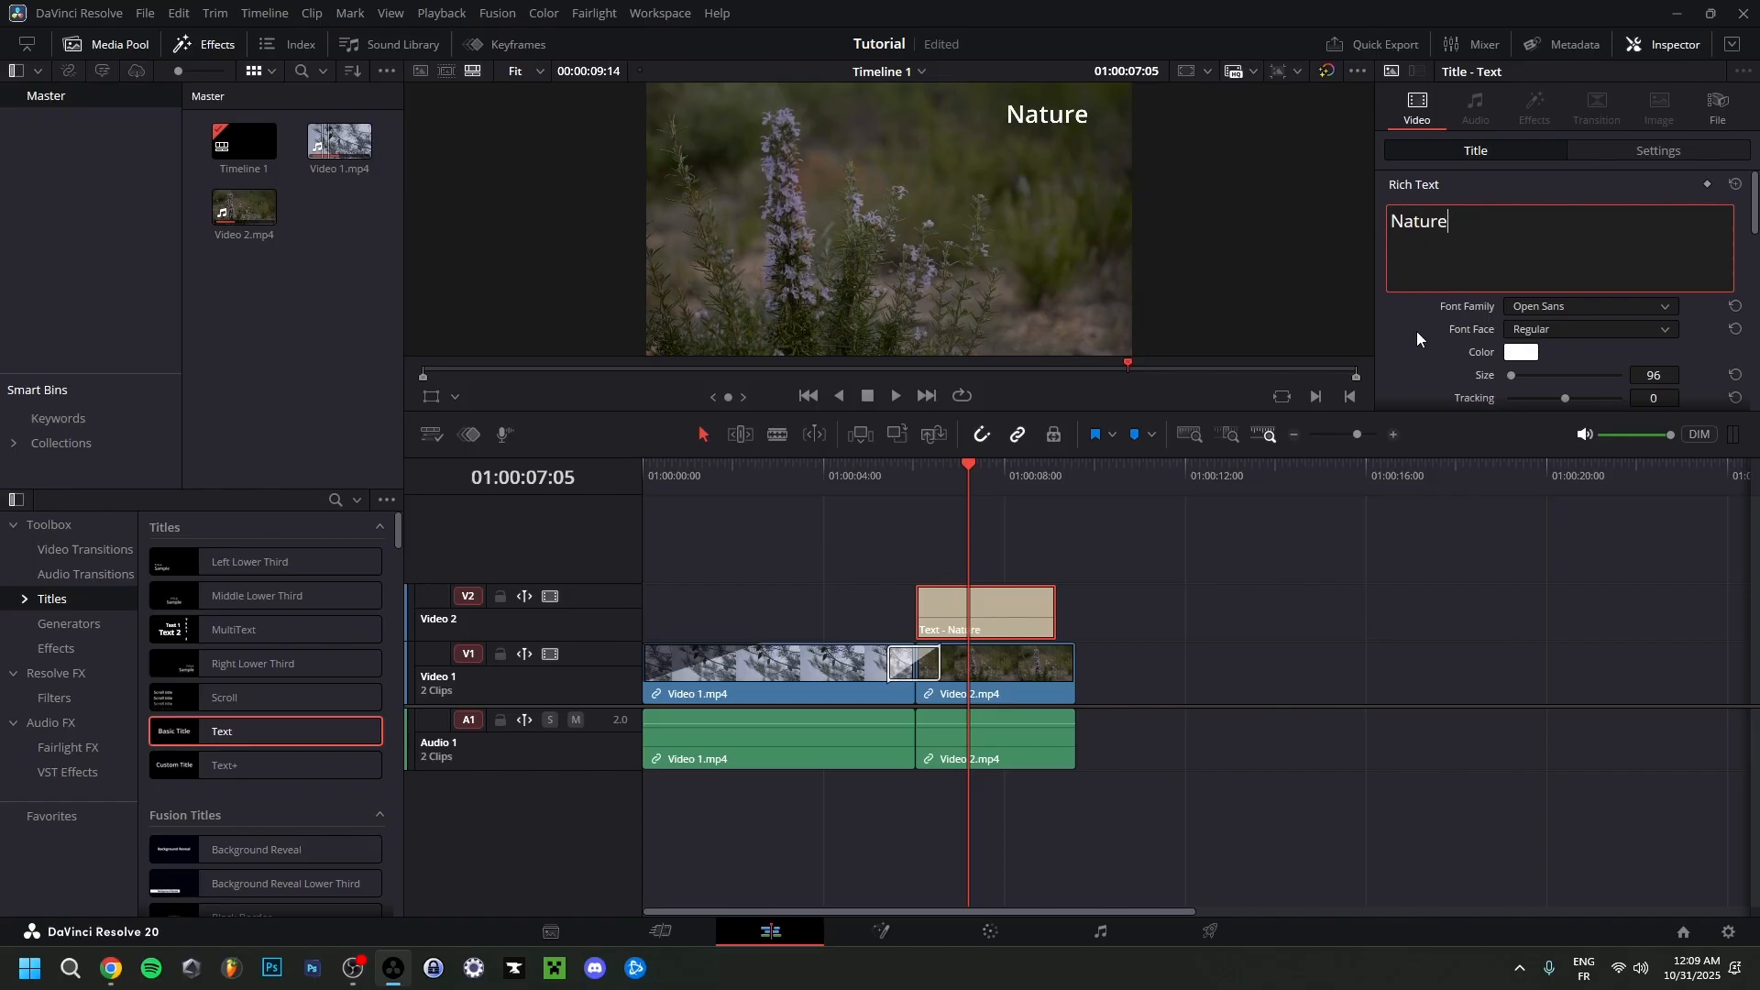
Change the title's font family to OptimusPrincepsSemiBold with the Regular font face.
click(1591, 306)
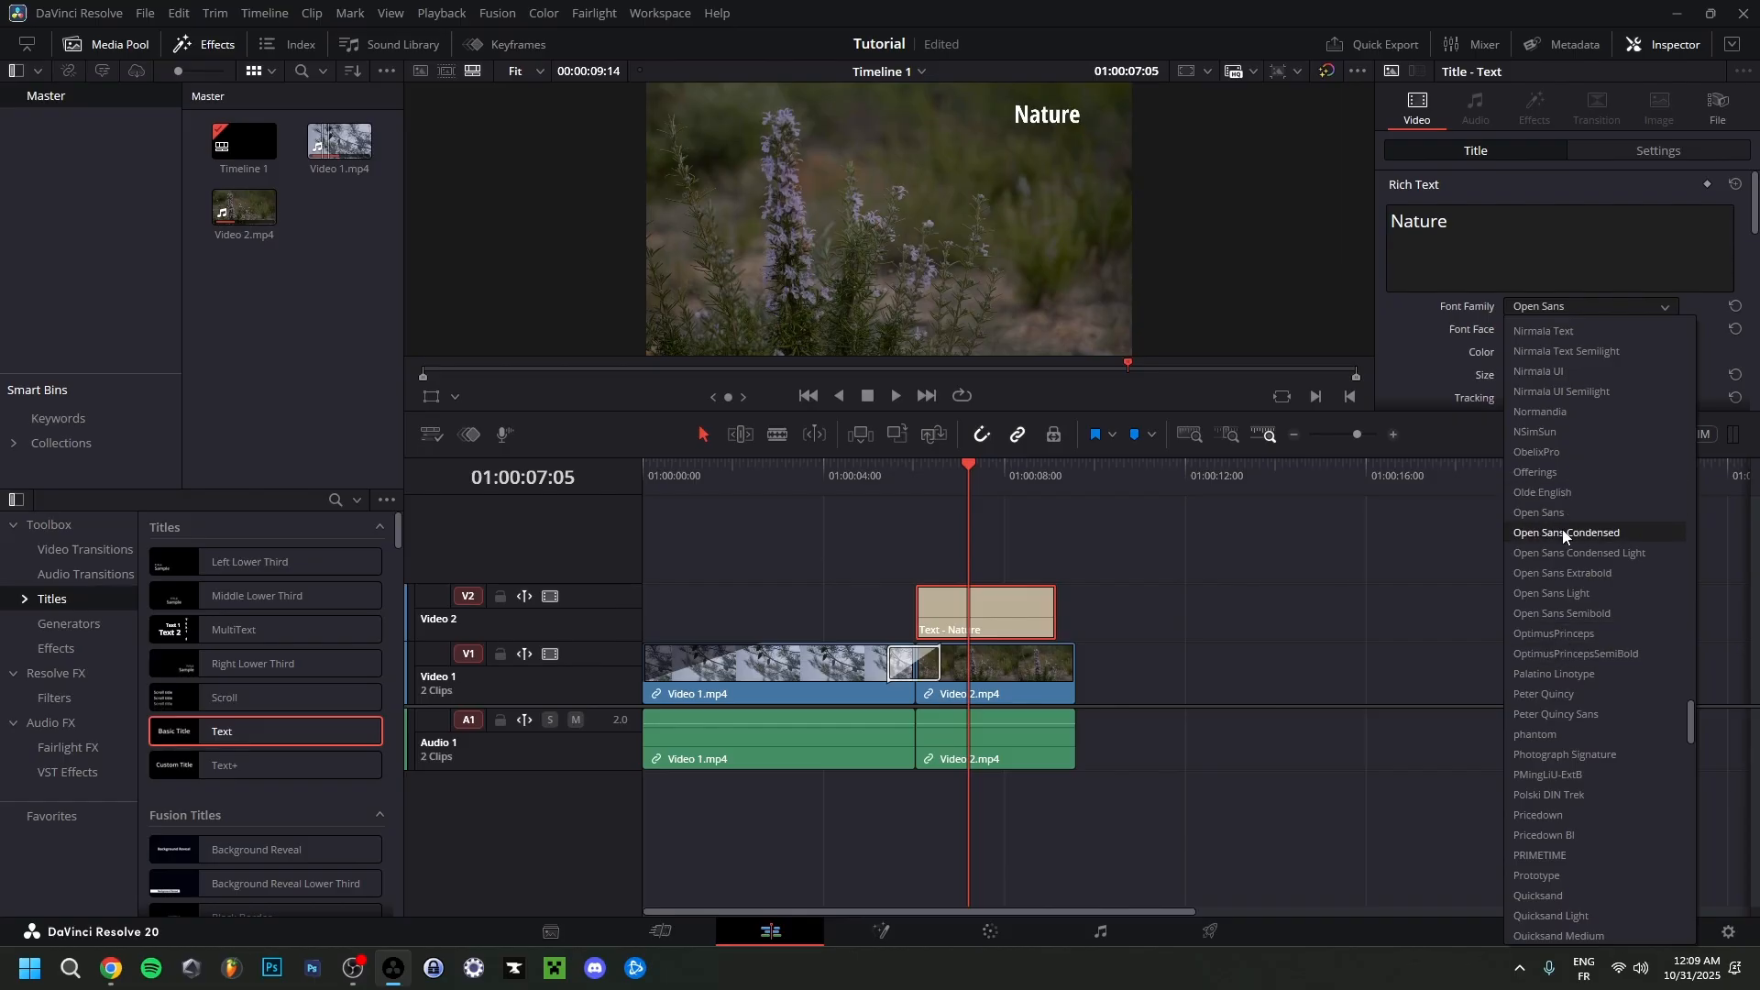
scroll(1562, 530, up, 1)
scroll(1564, 452, down, 2)
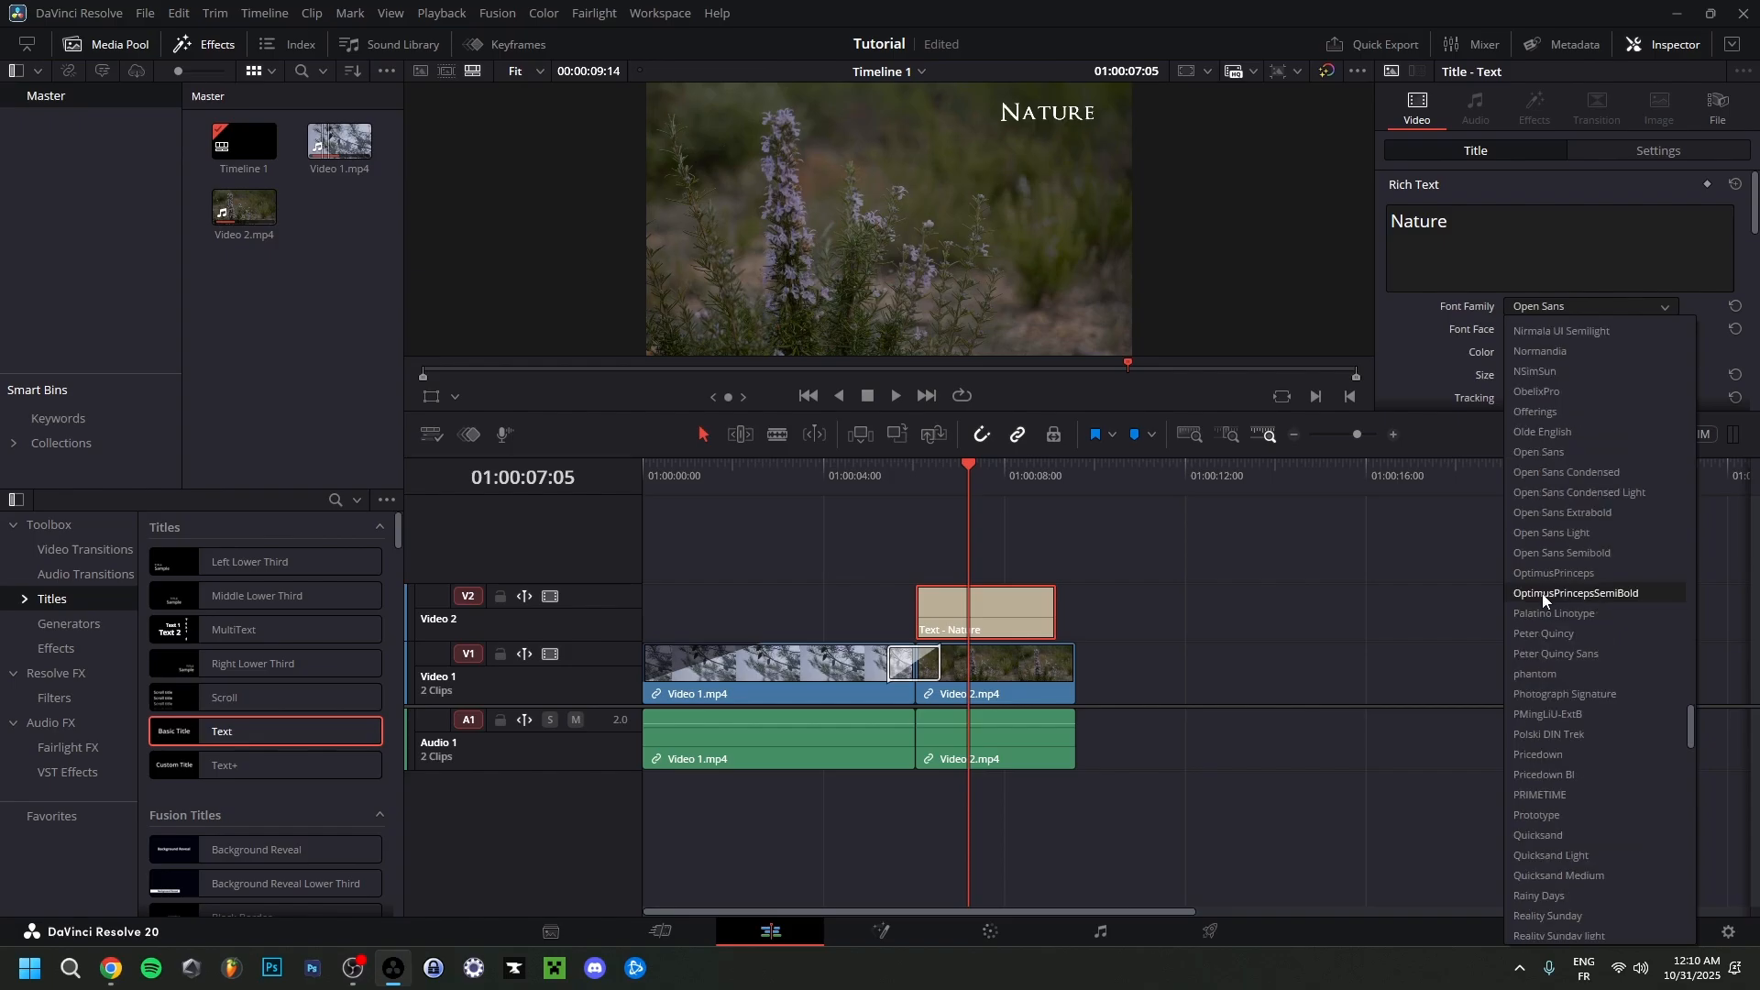
click(1572, 592)
click(1538, 331)
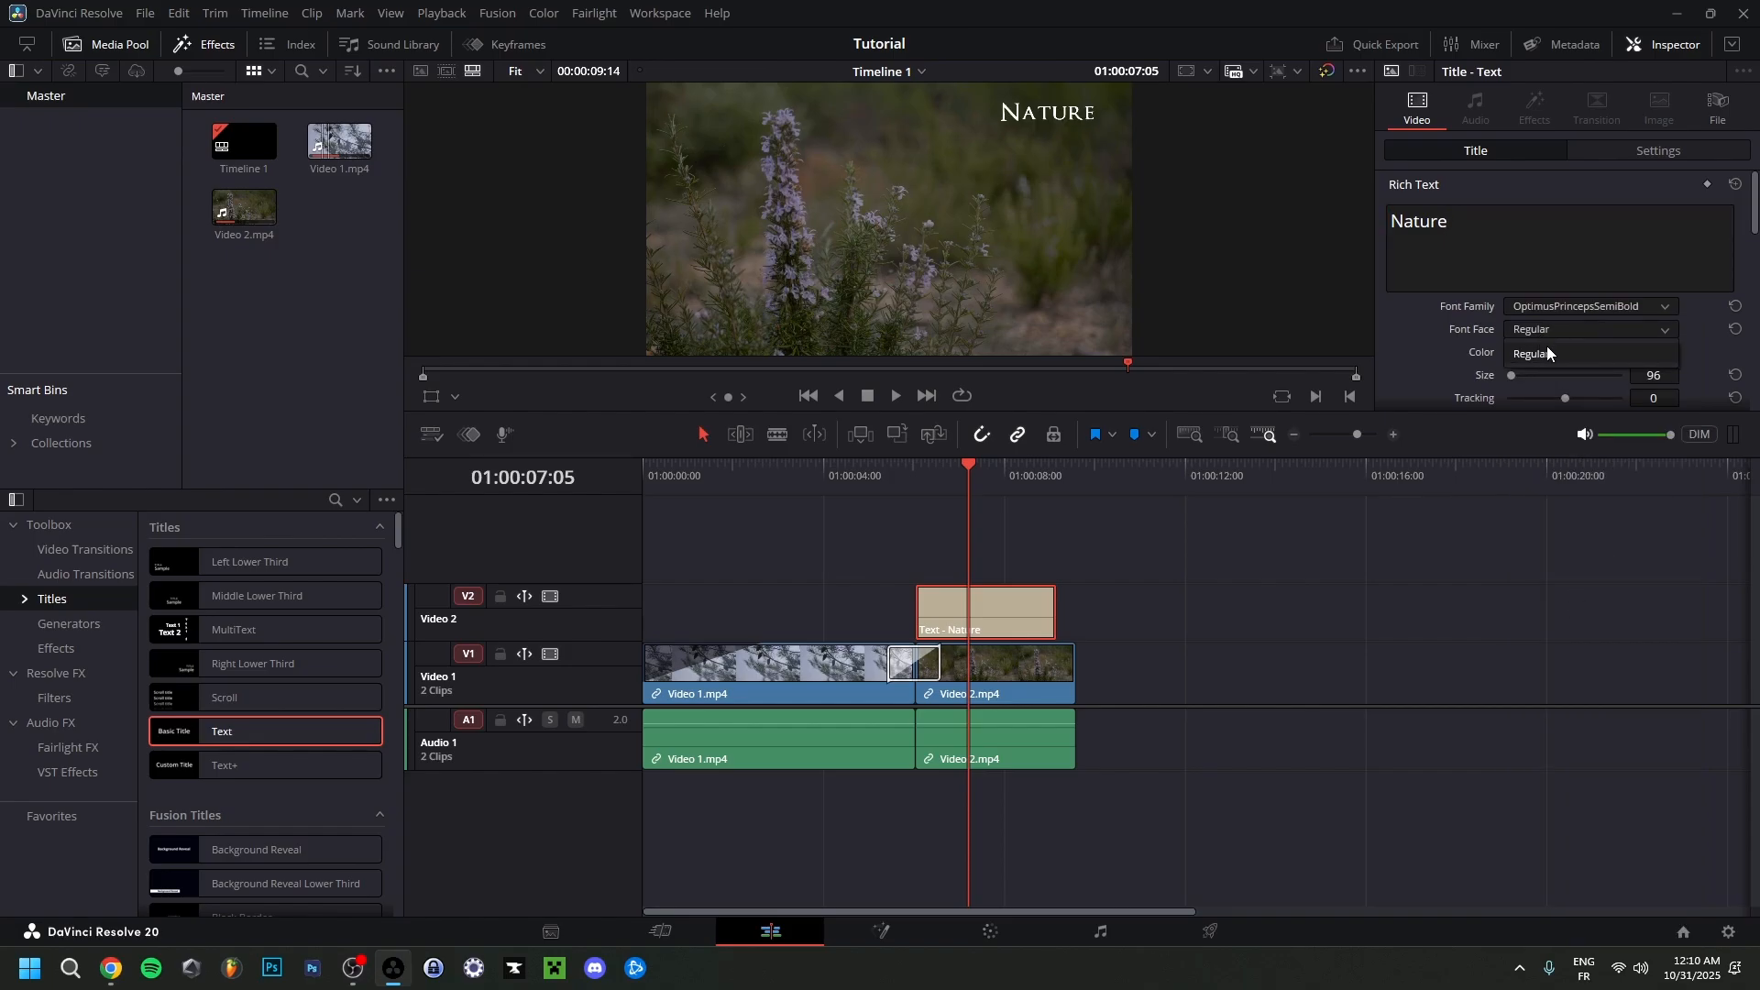
click(1555, 354)
Set the Nature title's font size to 105.
drag(1512, 376, 1511, 377)
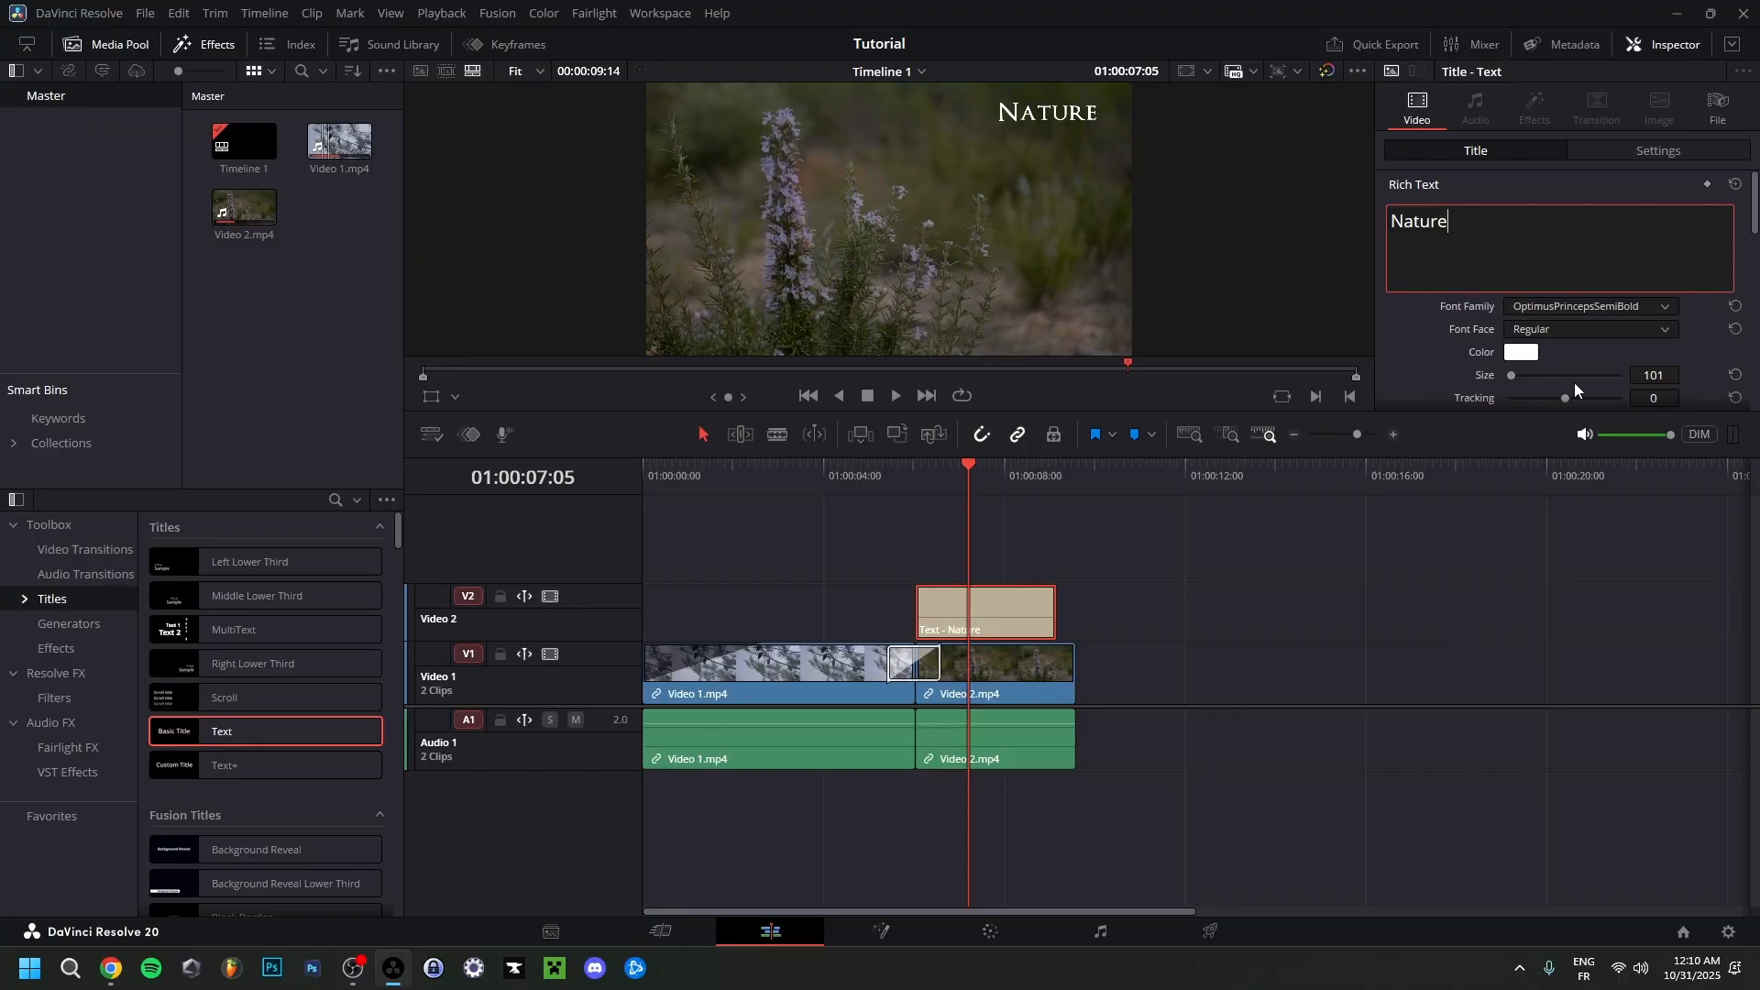
click(1664, 378)
double_click(1657, 375)
text(10)
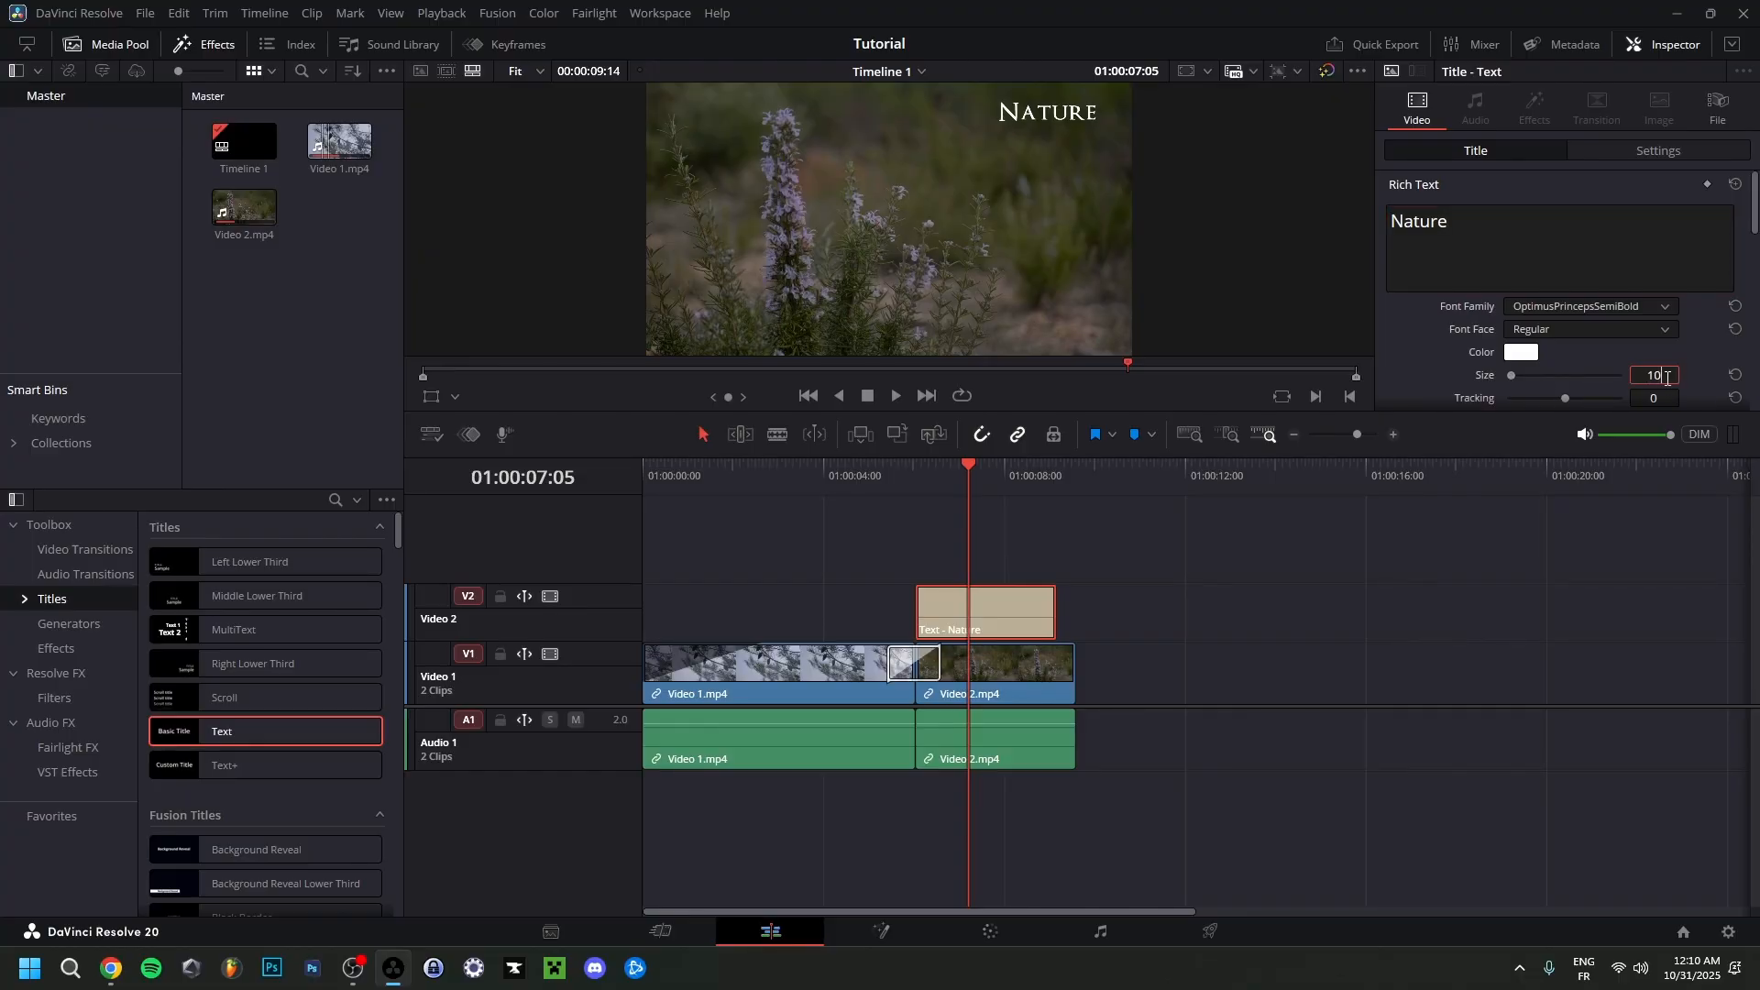
text(5)
key(Return)
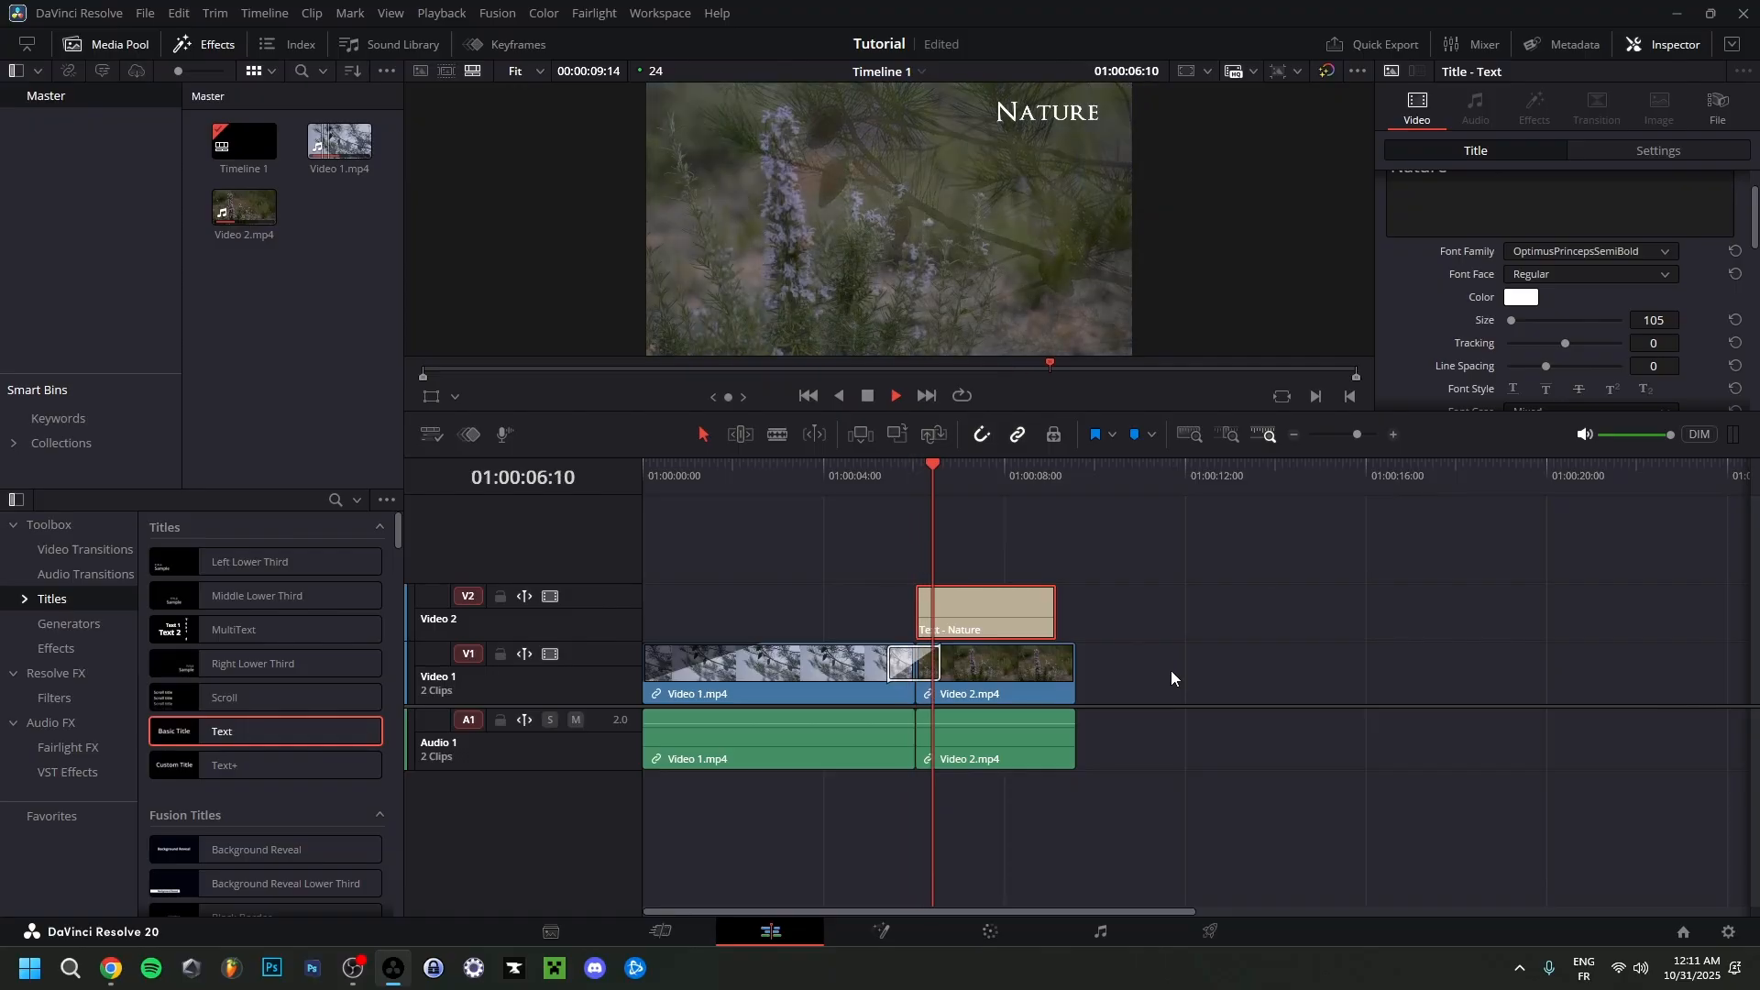
Shift the Nature title later on the timeline with a fade-in at its start, and extend the Video 2 clip to 01:00:12:03.
key(space)
drag(983, 606, 983, 606)
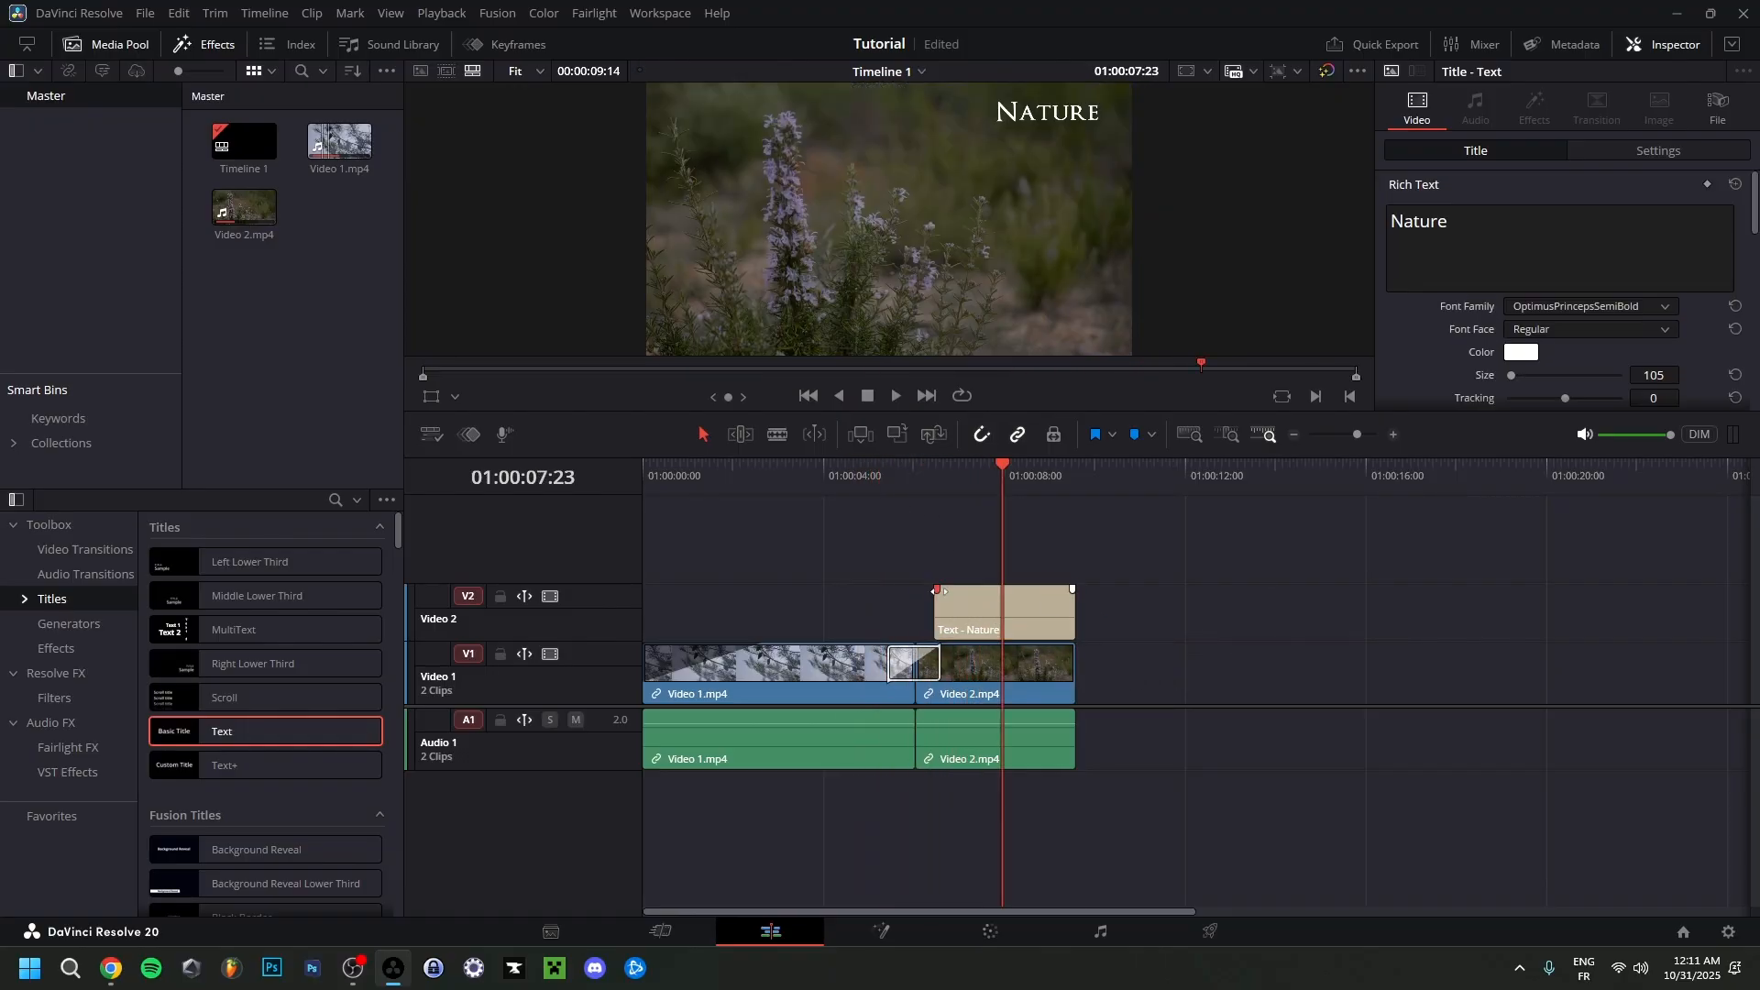
drag(937, 589, 1037, 615)
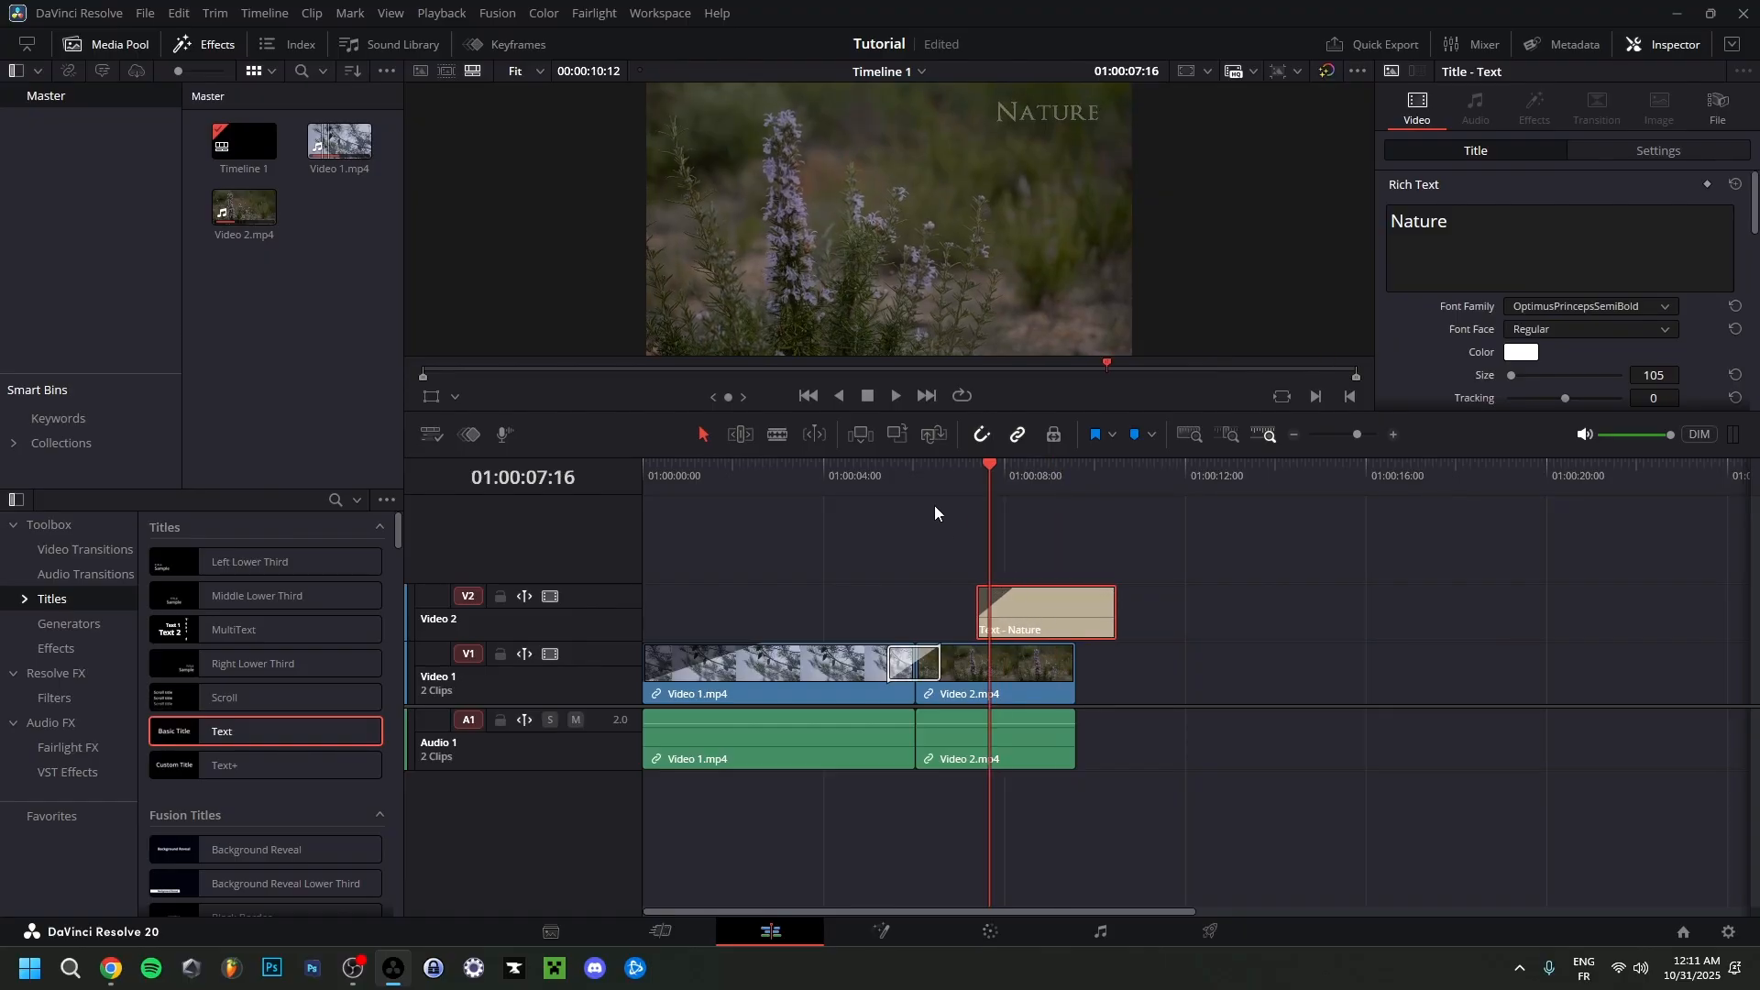
click(906, 492)
key(space)
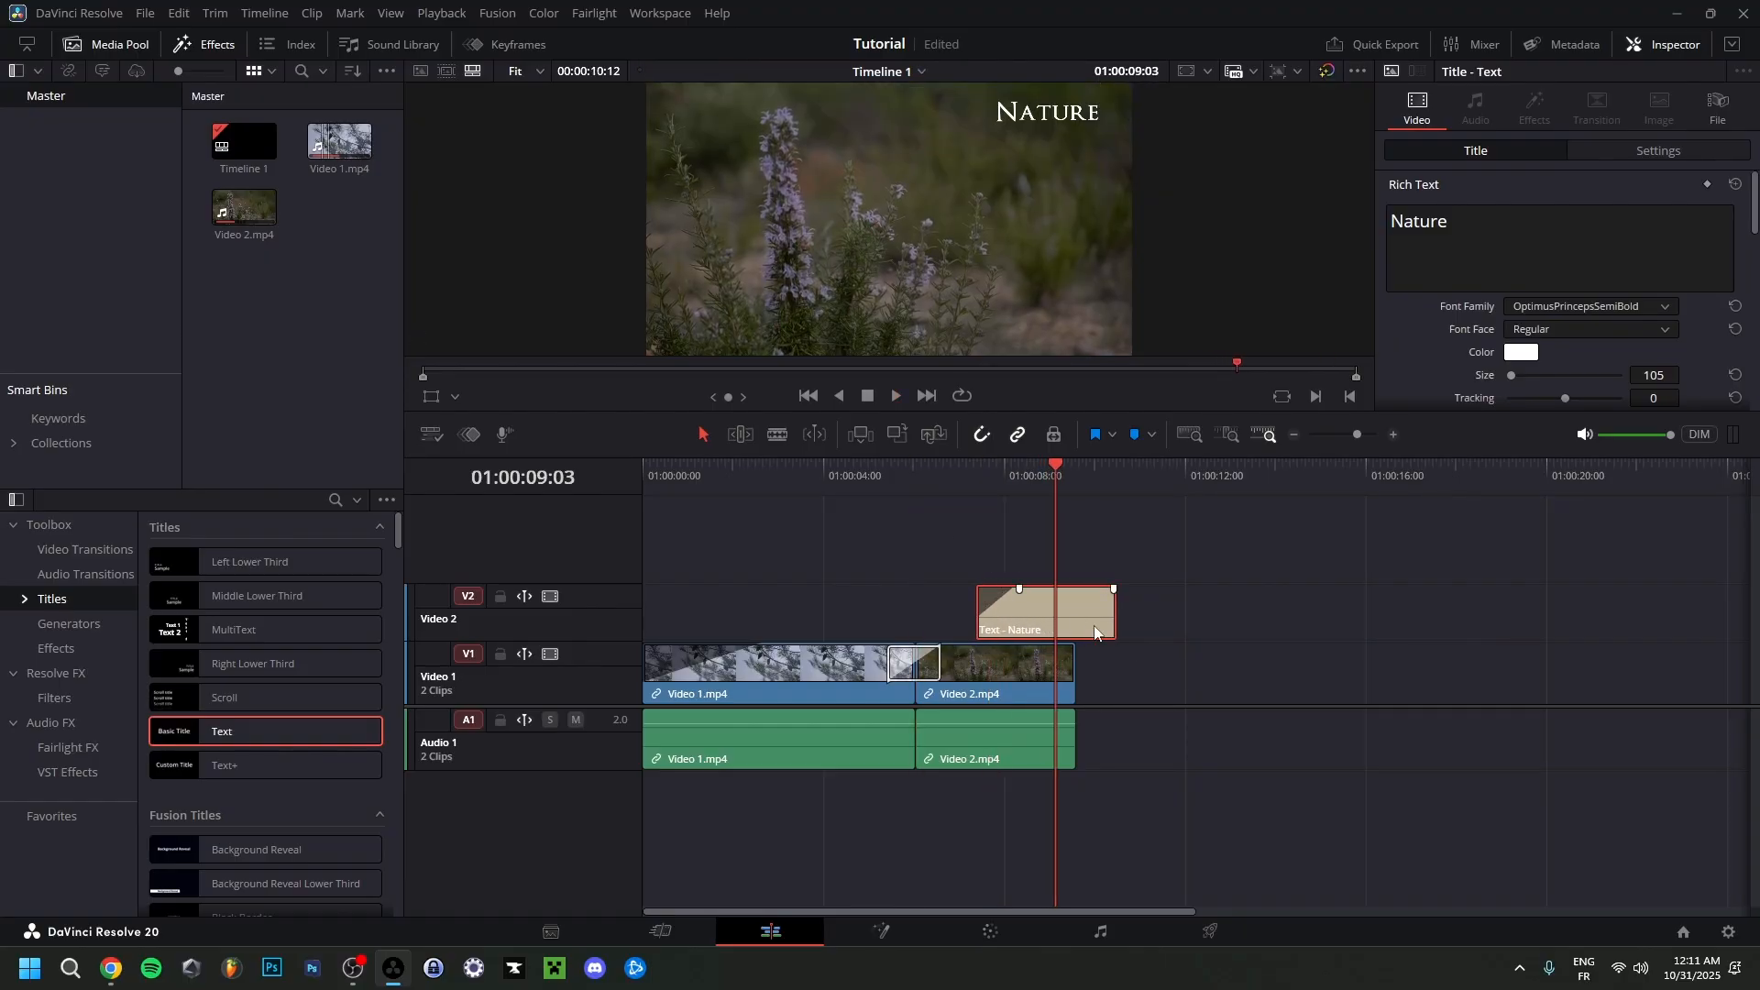
drag(1075, 678, 1189, 679)
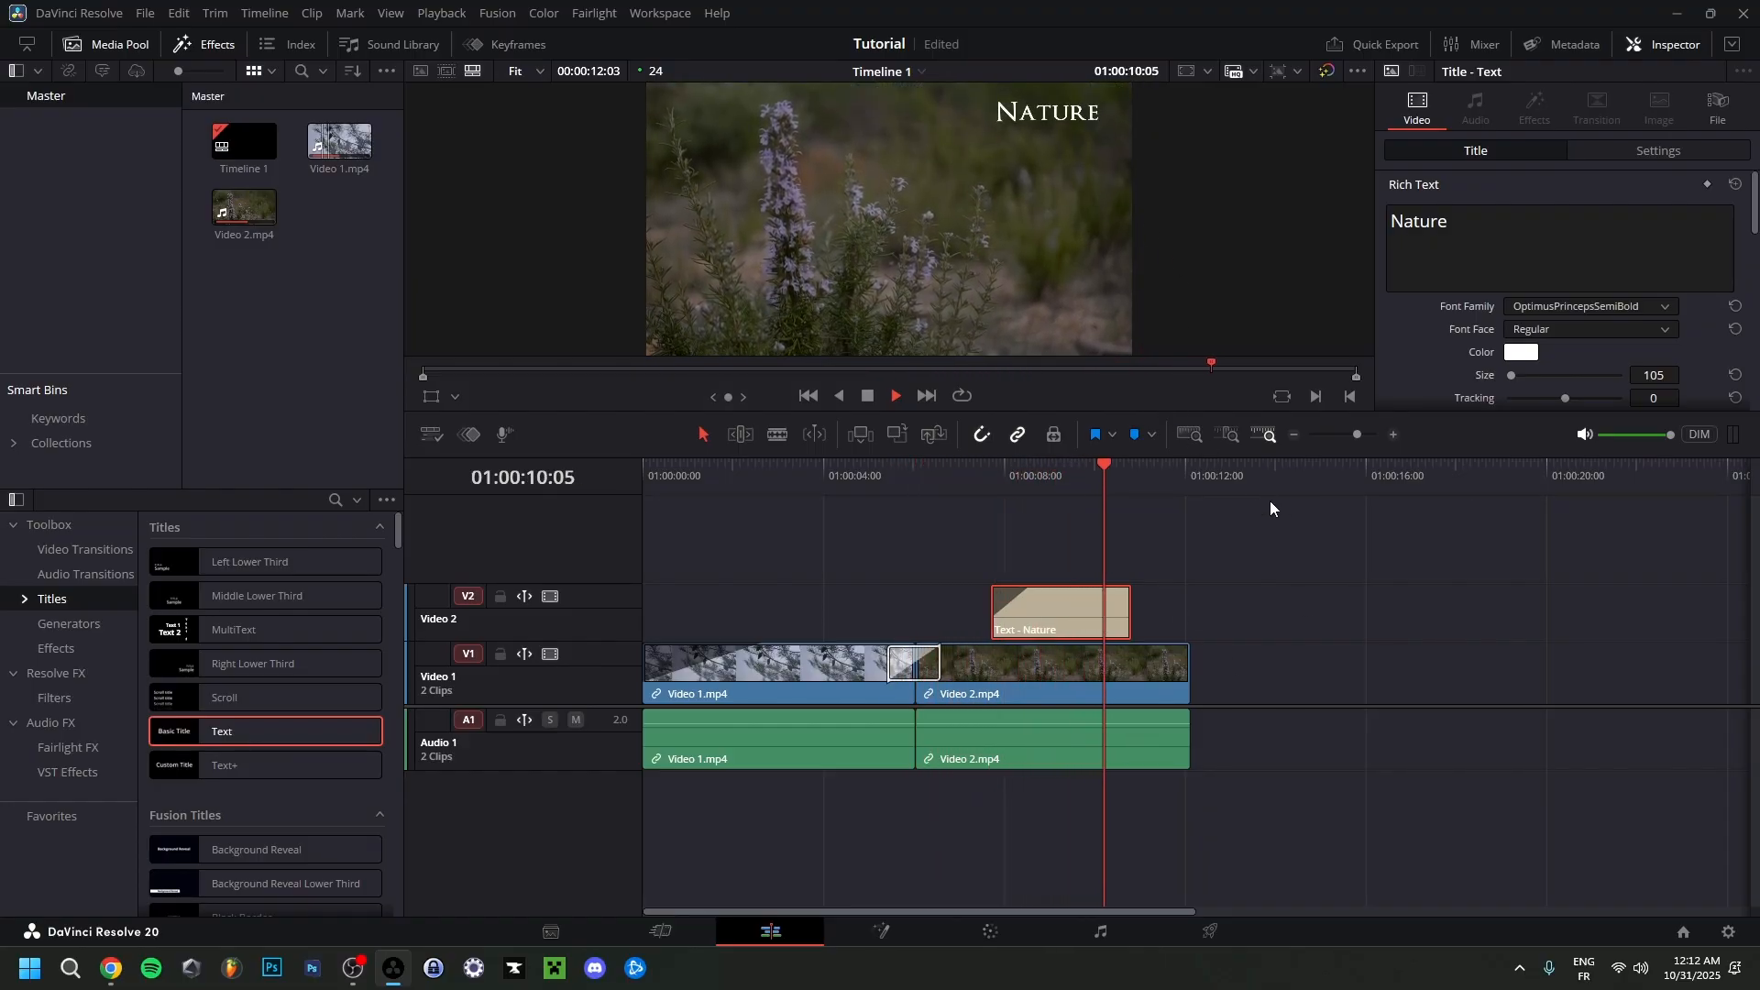
Lengthen the Nature title to 01:00:11:16, add a fade-out at its end, and save the project.
click(1128, 469)
drag(1126, 466, 1171, 473)
key(ctrl+s)
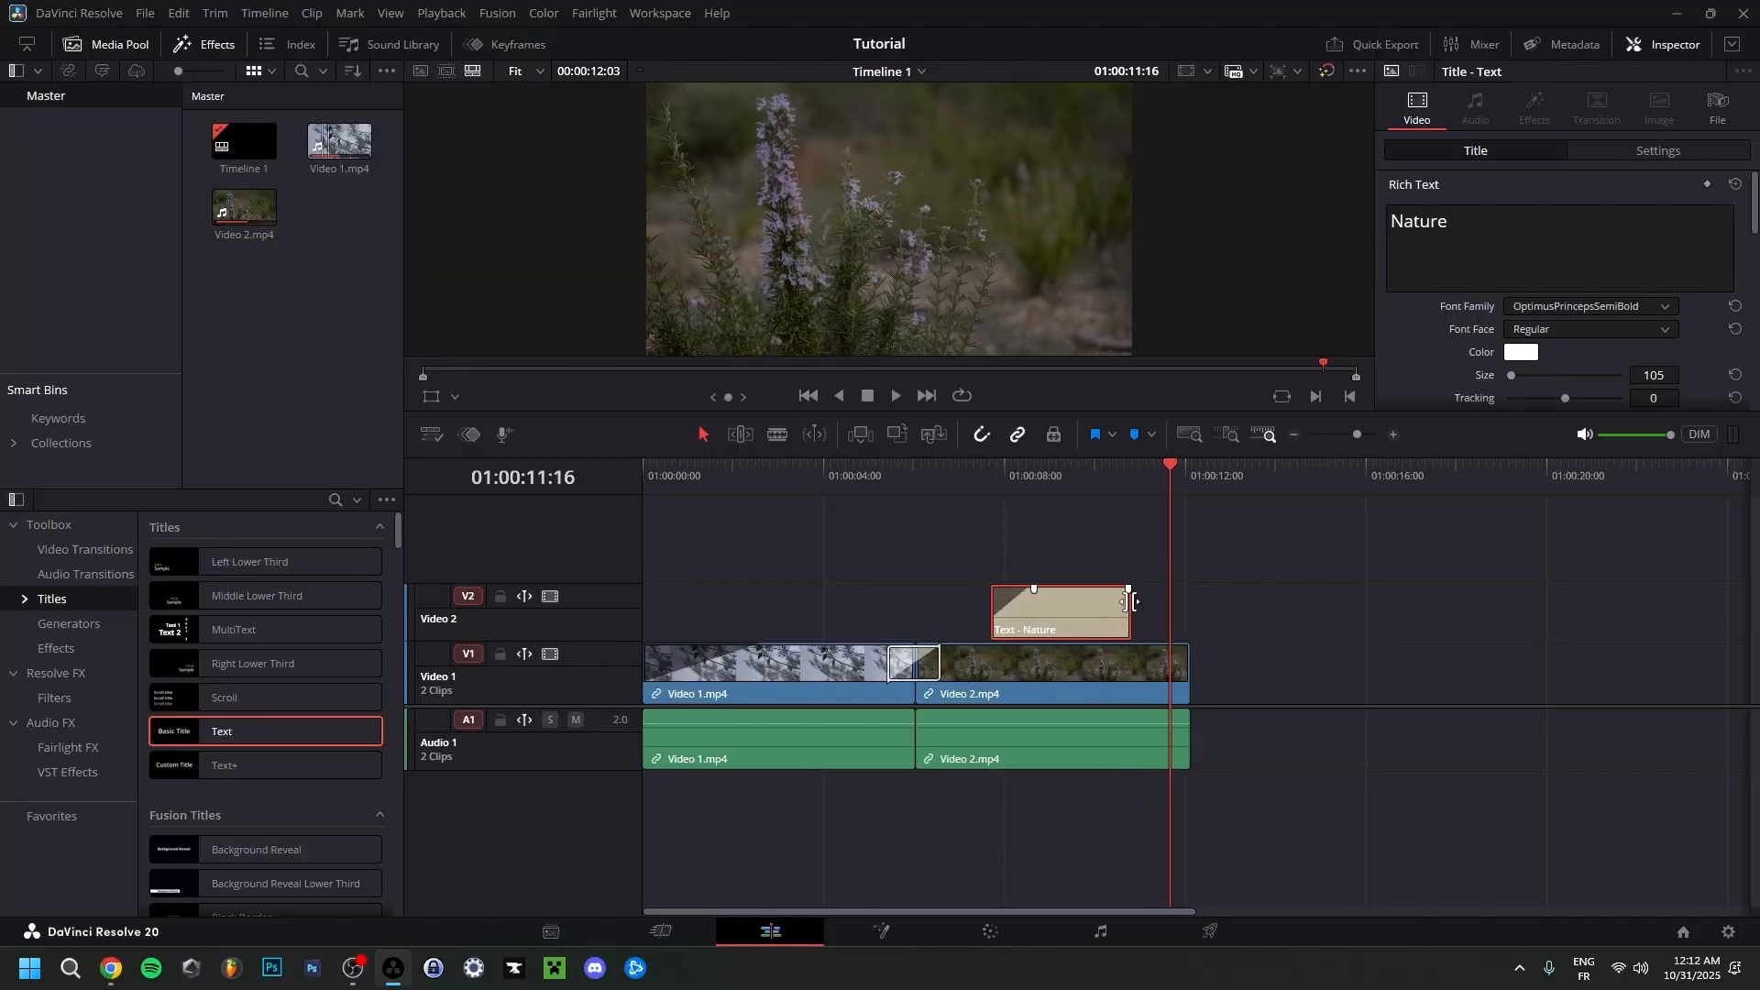
drag(1130, 600, 1138, 594)
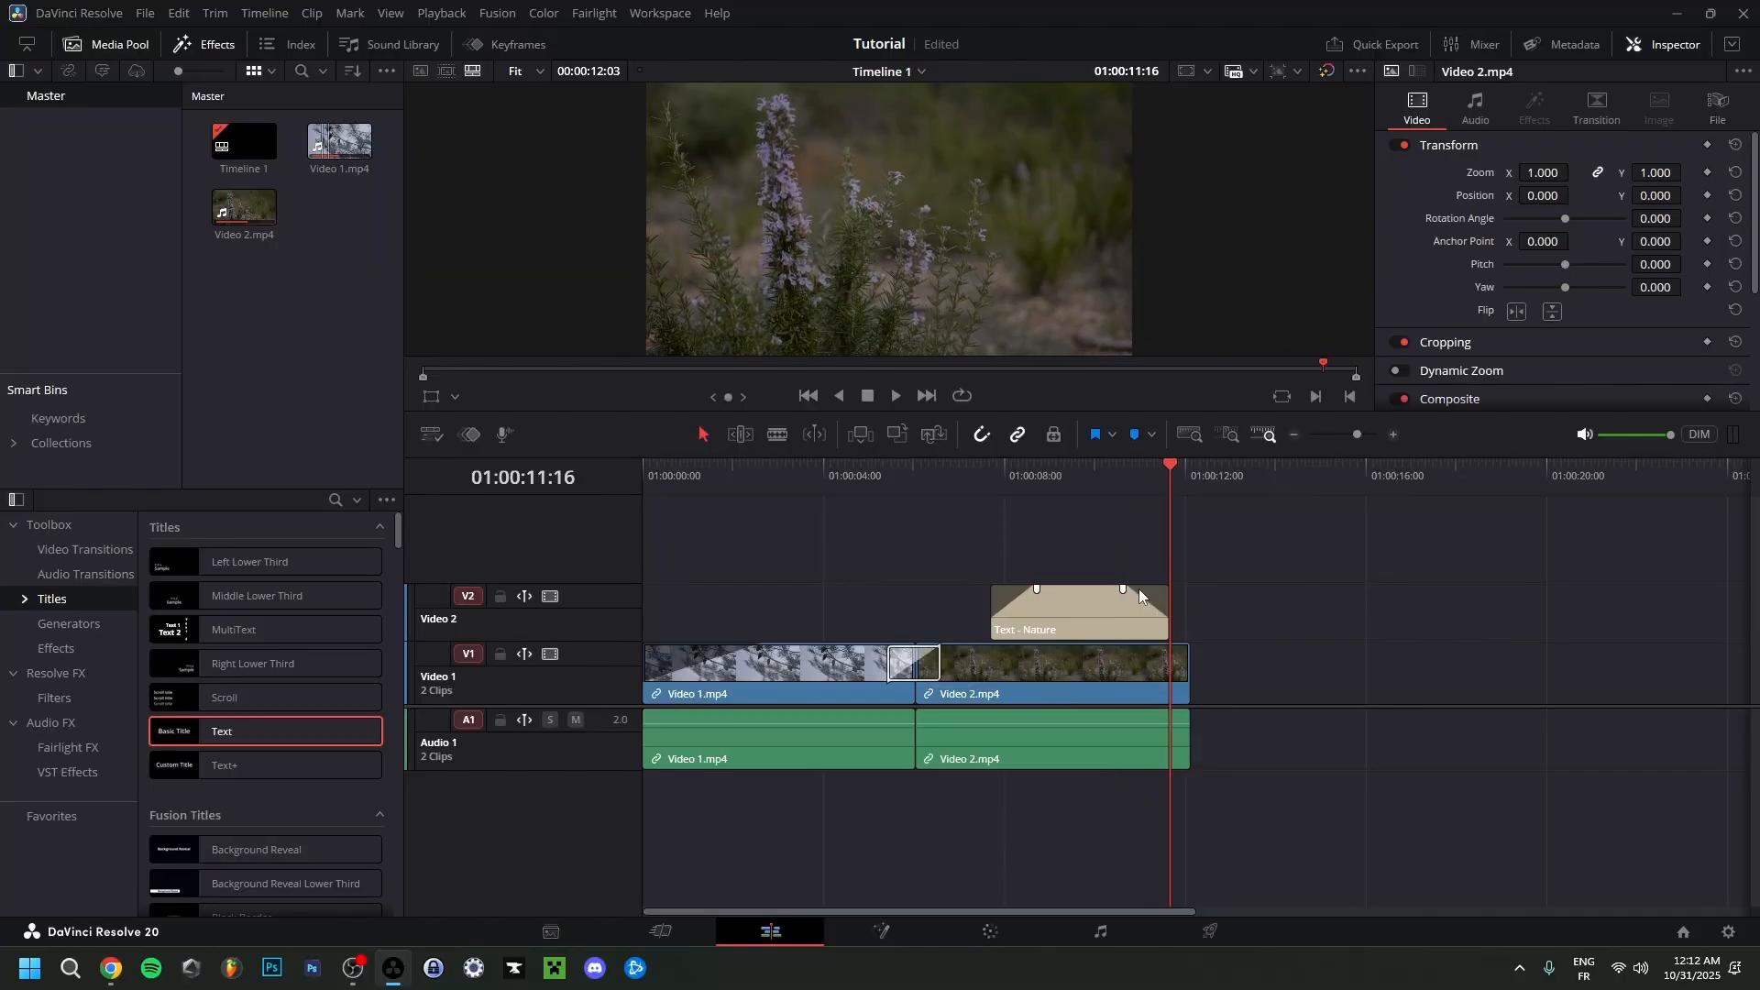
key(ctrl+s)
Import the Video 3 file from the Items folder and place it on the timeline directly after the Video 2 clip.
click(193, 46)
click(197, 46)
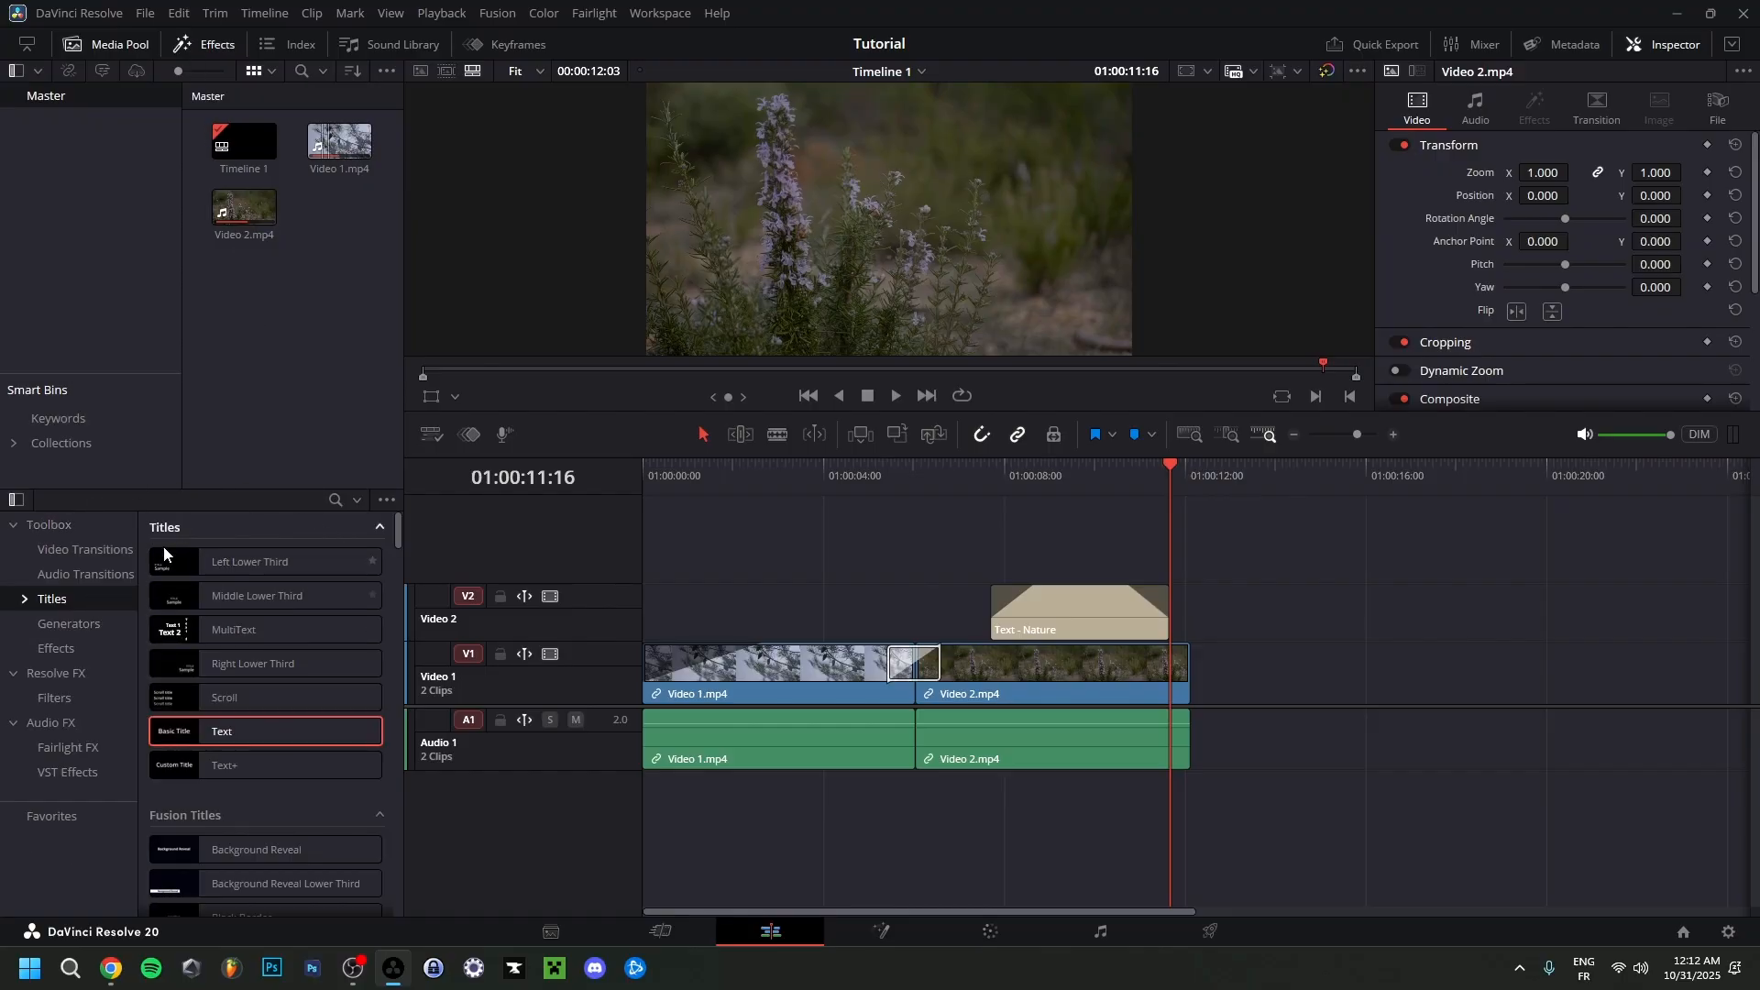
click(201, 46)
click(290, 385)
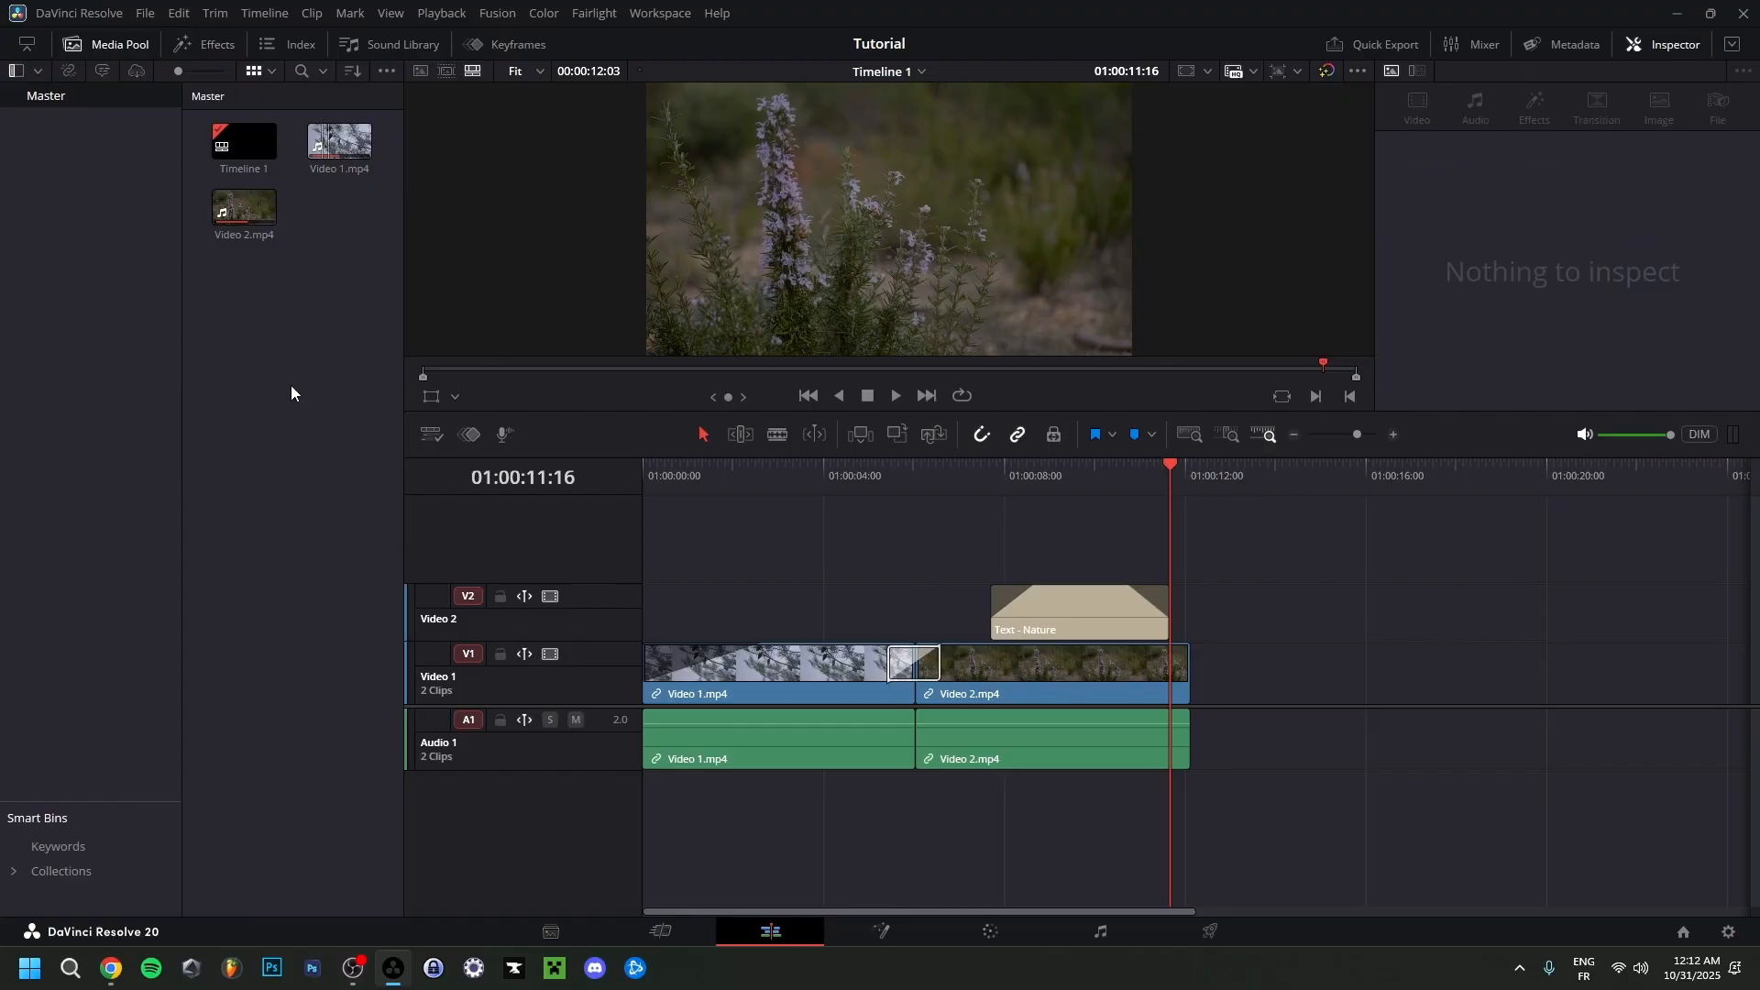
right_click(289, 385)
click(431, 559)
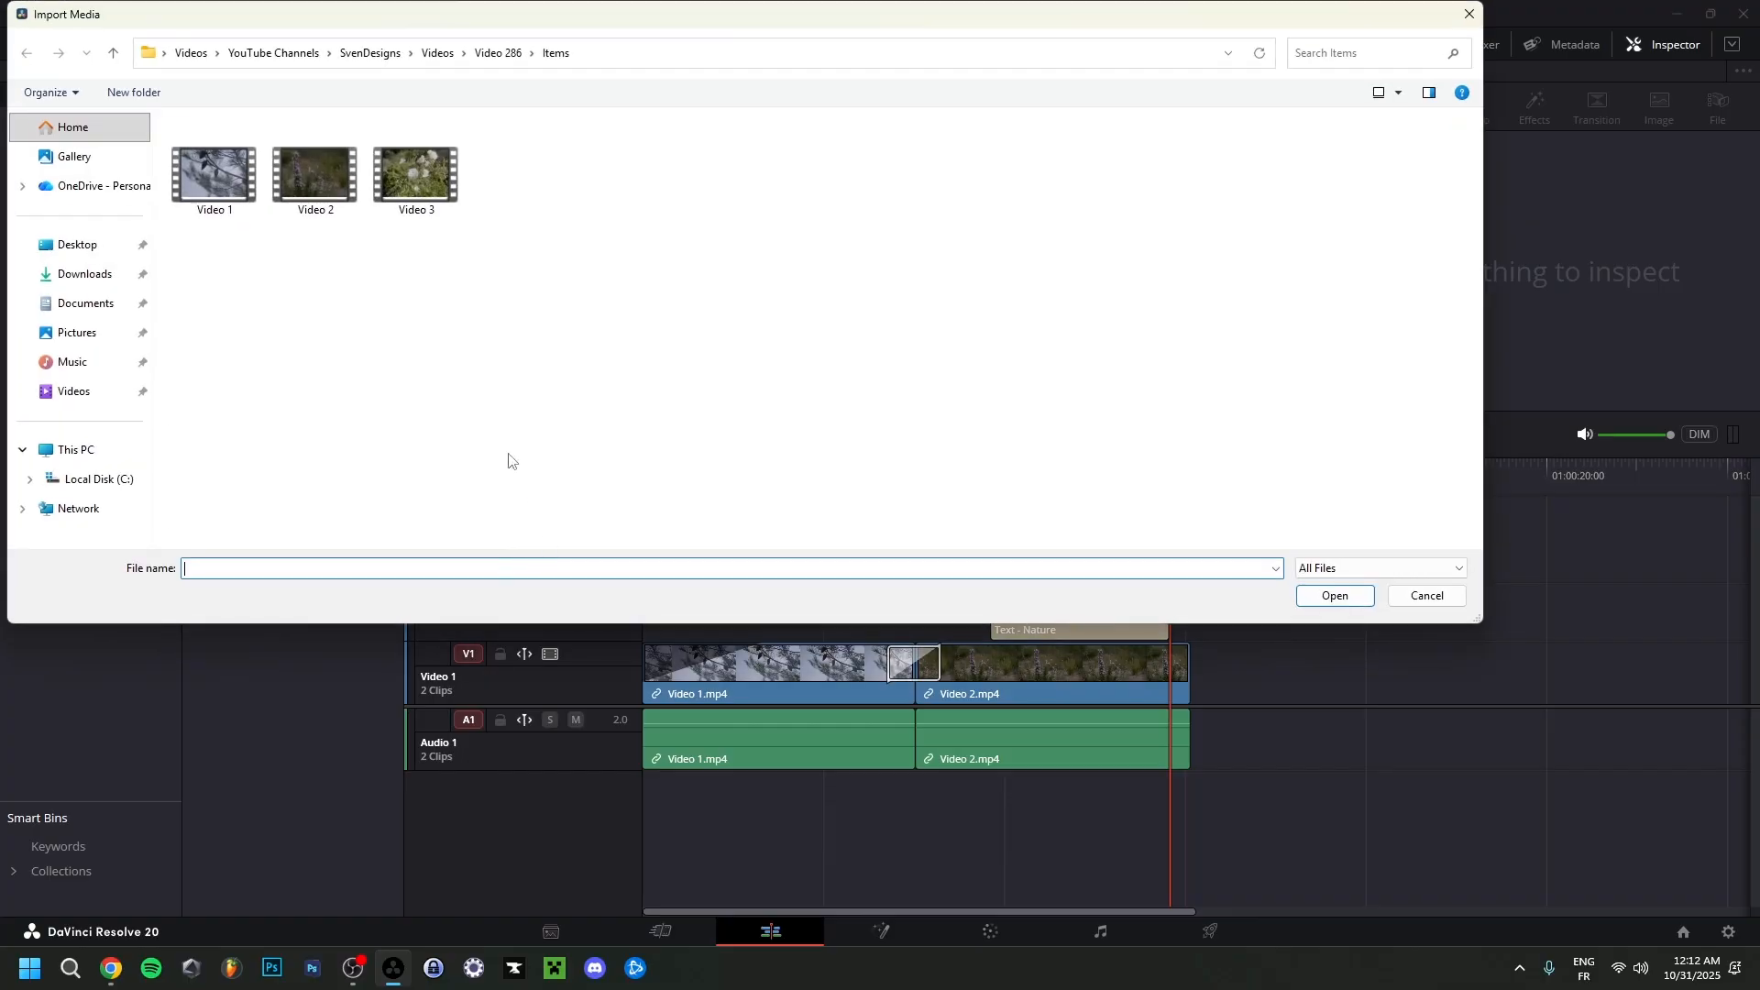
click(422, 174)
double_click(438, 183)
drag(340, 211, 1199, 680)
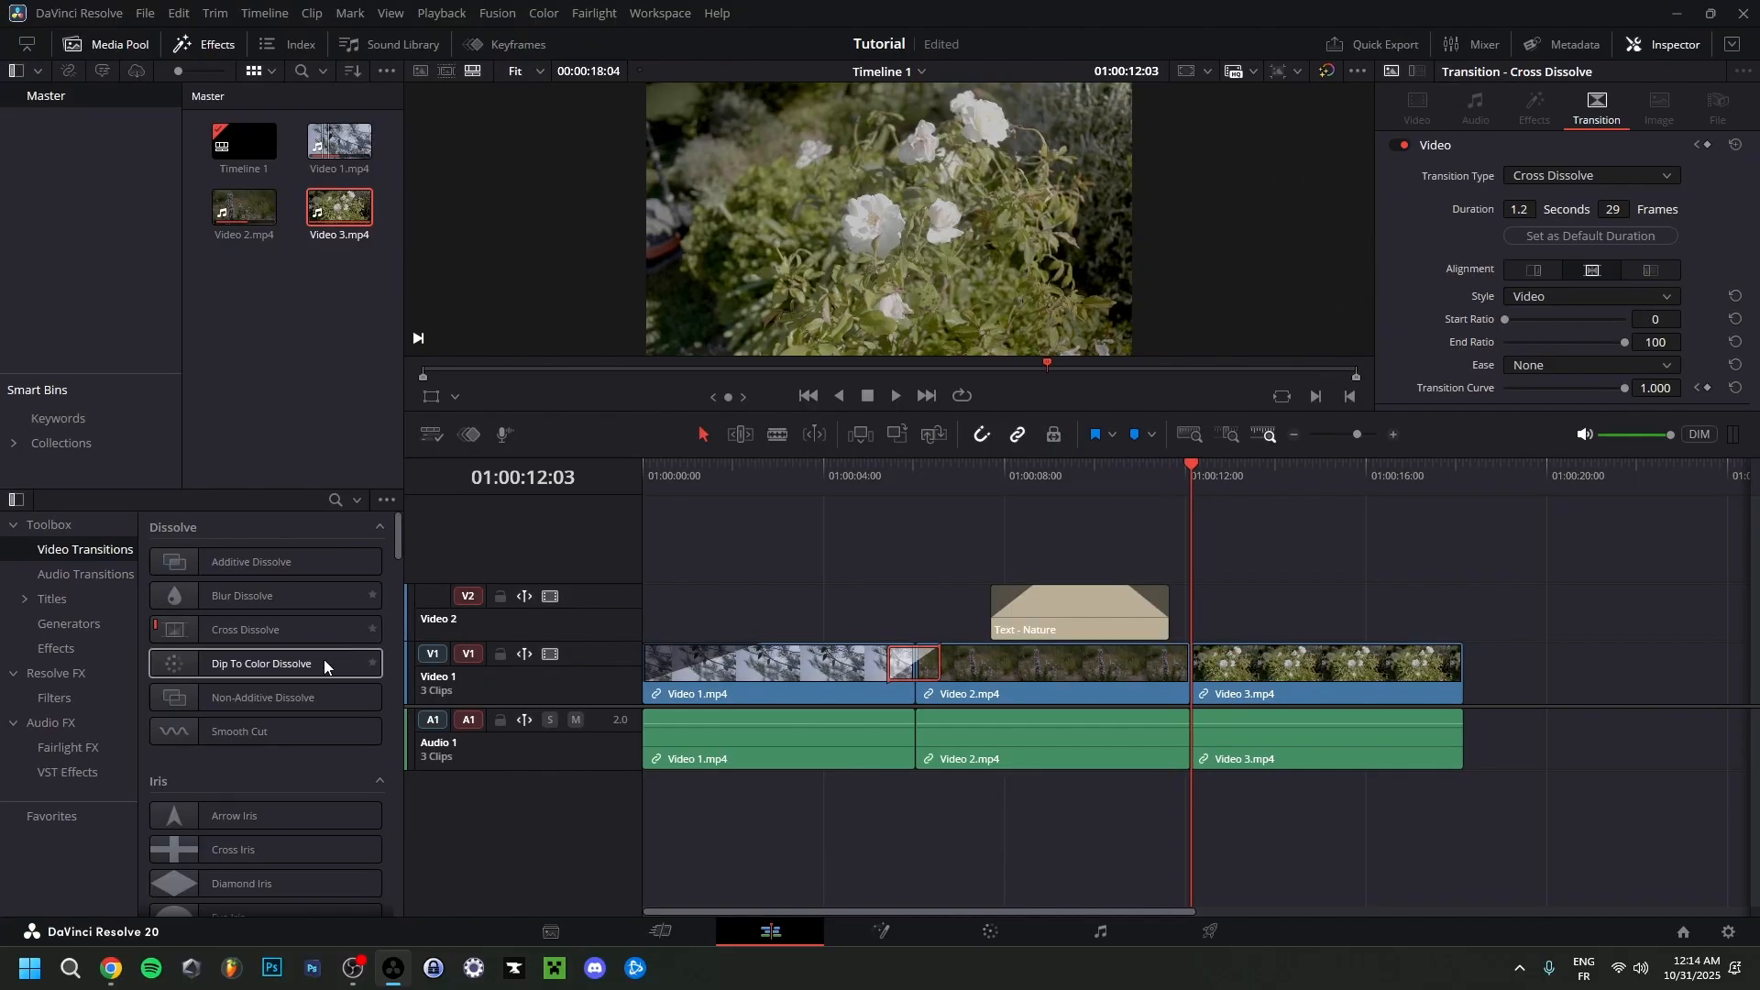
Apply a Cross Dissolve to the start of the Video 3 clip, play through it, and lengthen the transition.
drag(233, 631, 1192, 680)
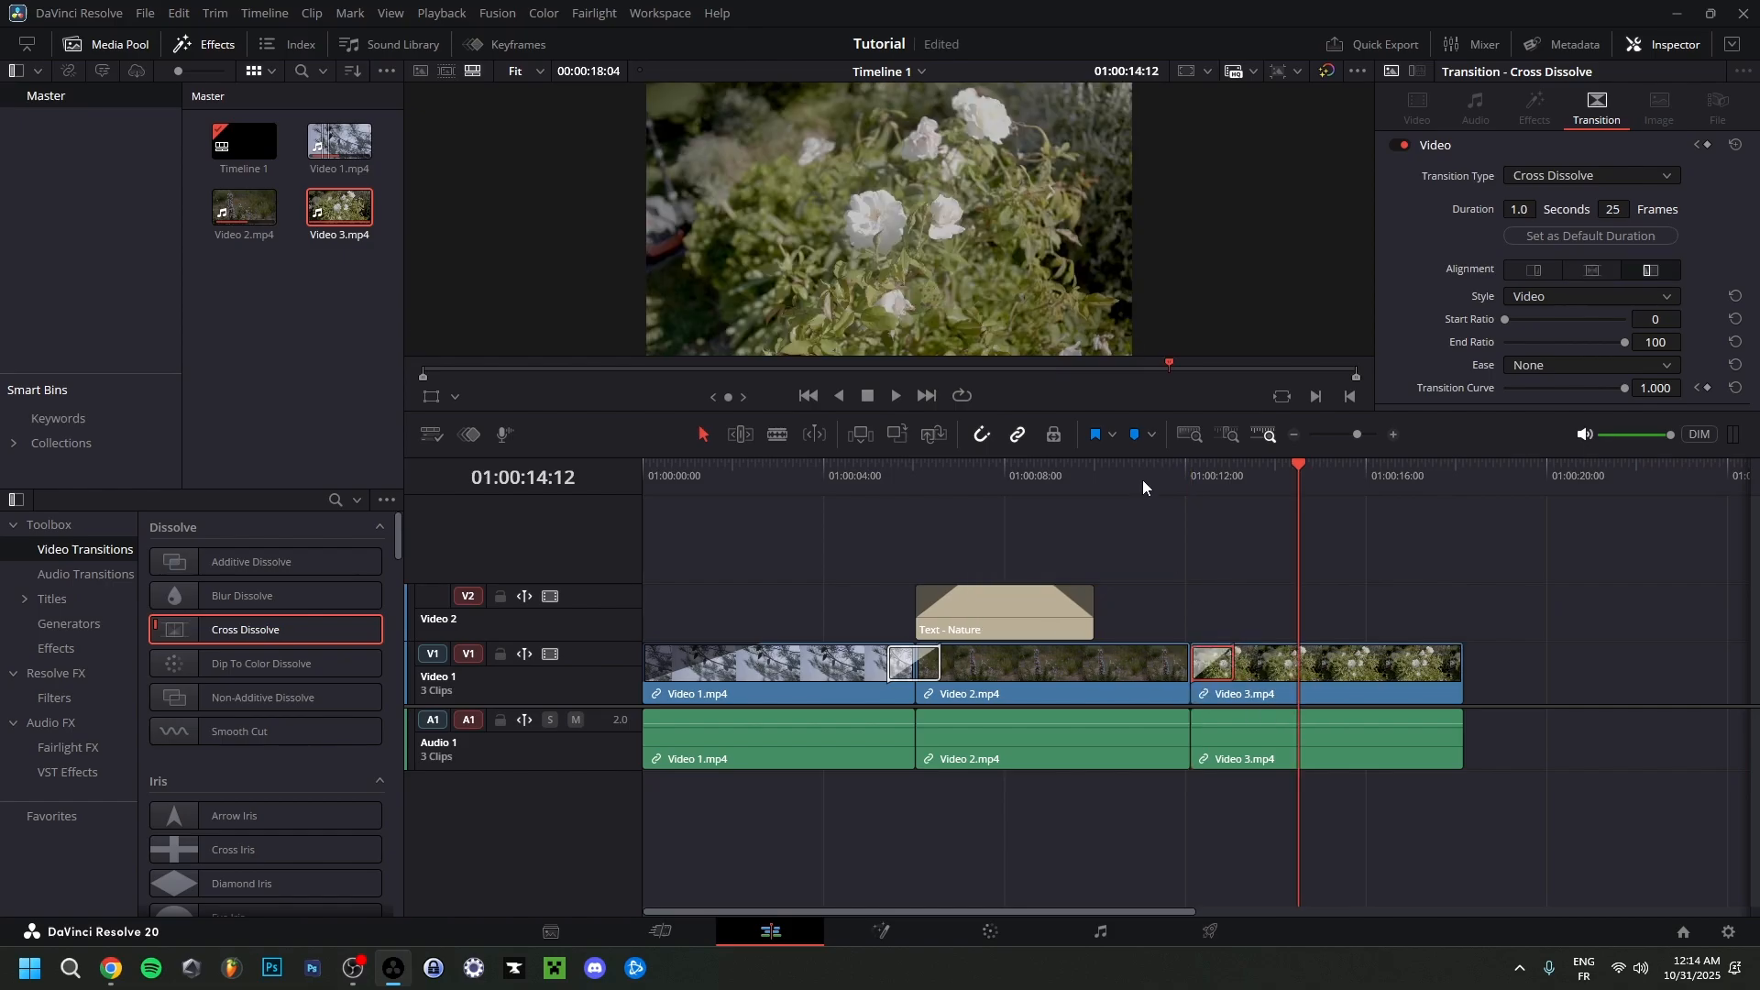
click(1143, 483)
key(space)
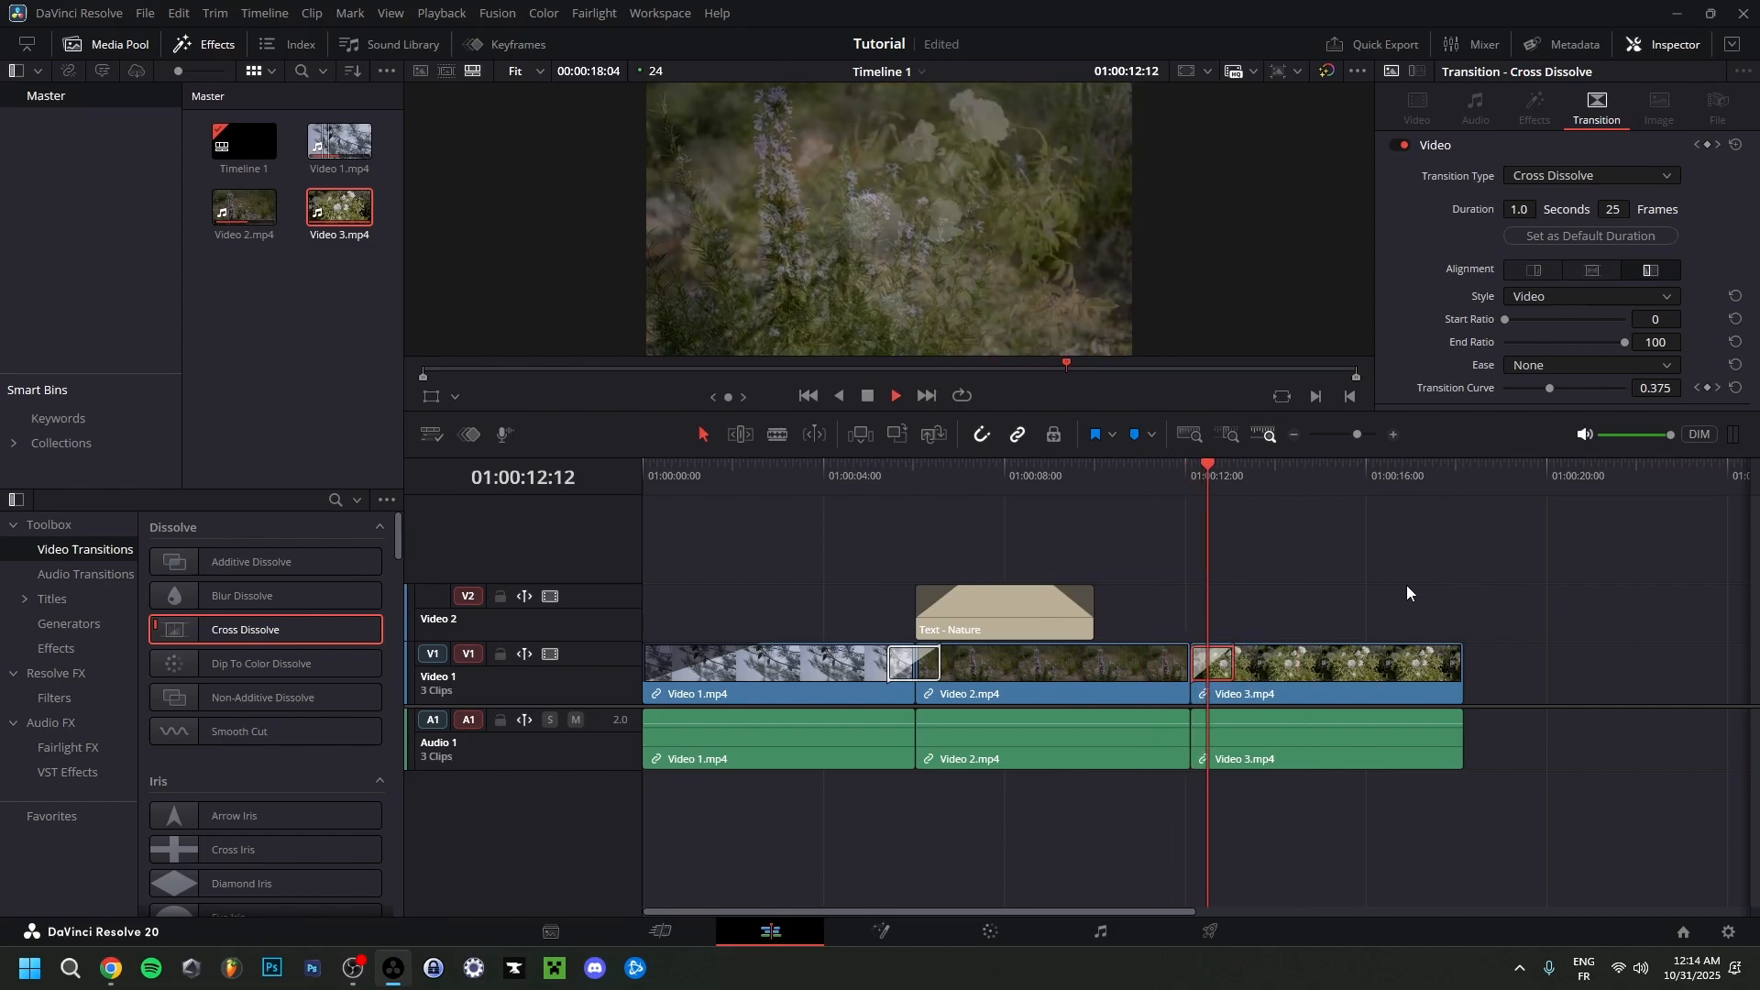
drag(1233, 664, 1254, 663)
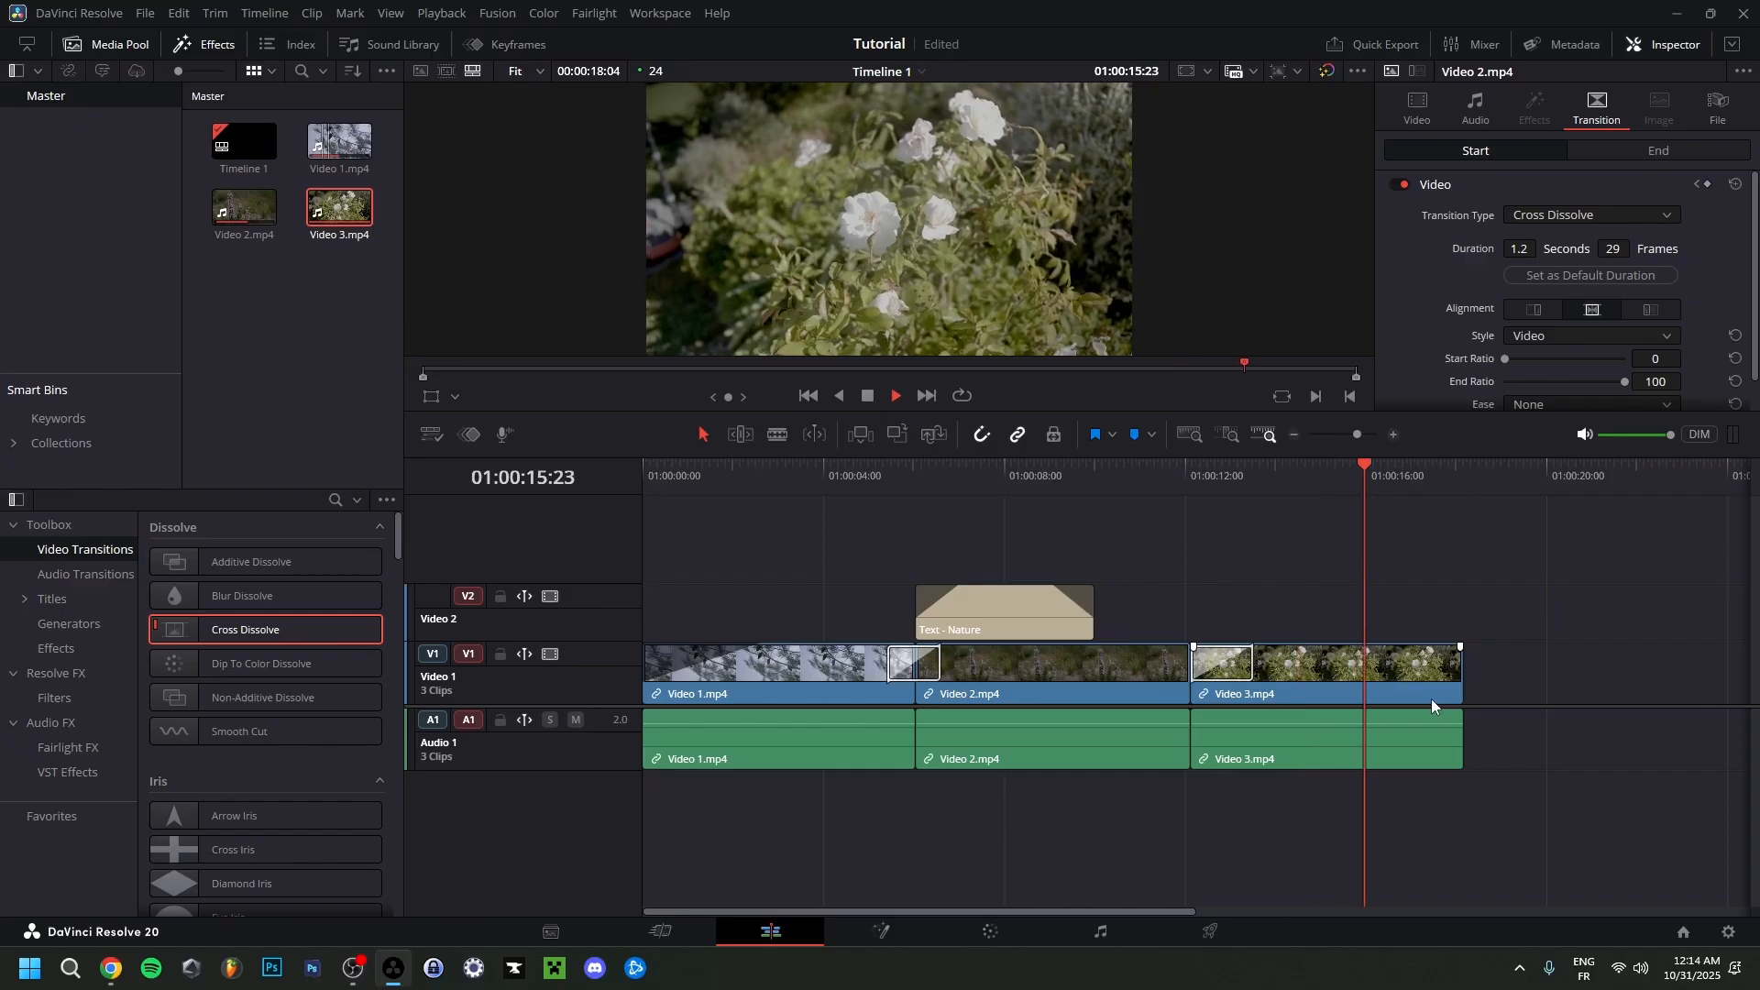
Add a fade-out at the end of the Video 3 clip, extend the clip's end to 01:00:18:04, and play it through.
drag(1461, 678, 1420, 680)
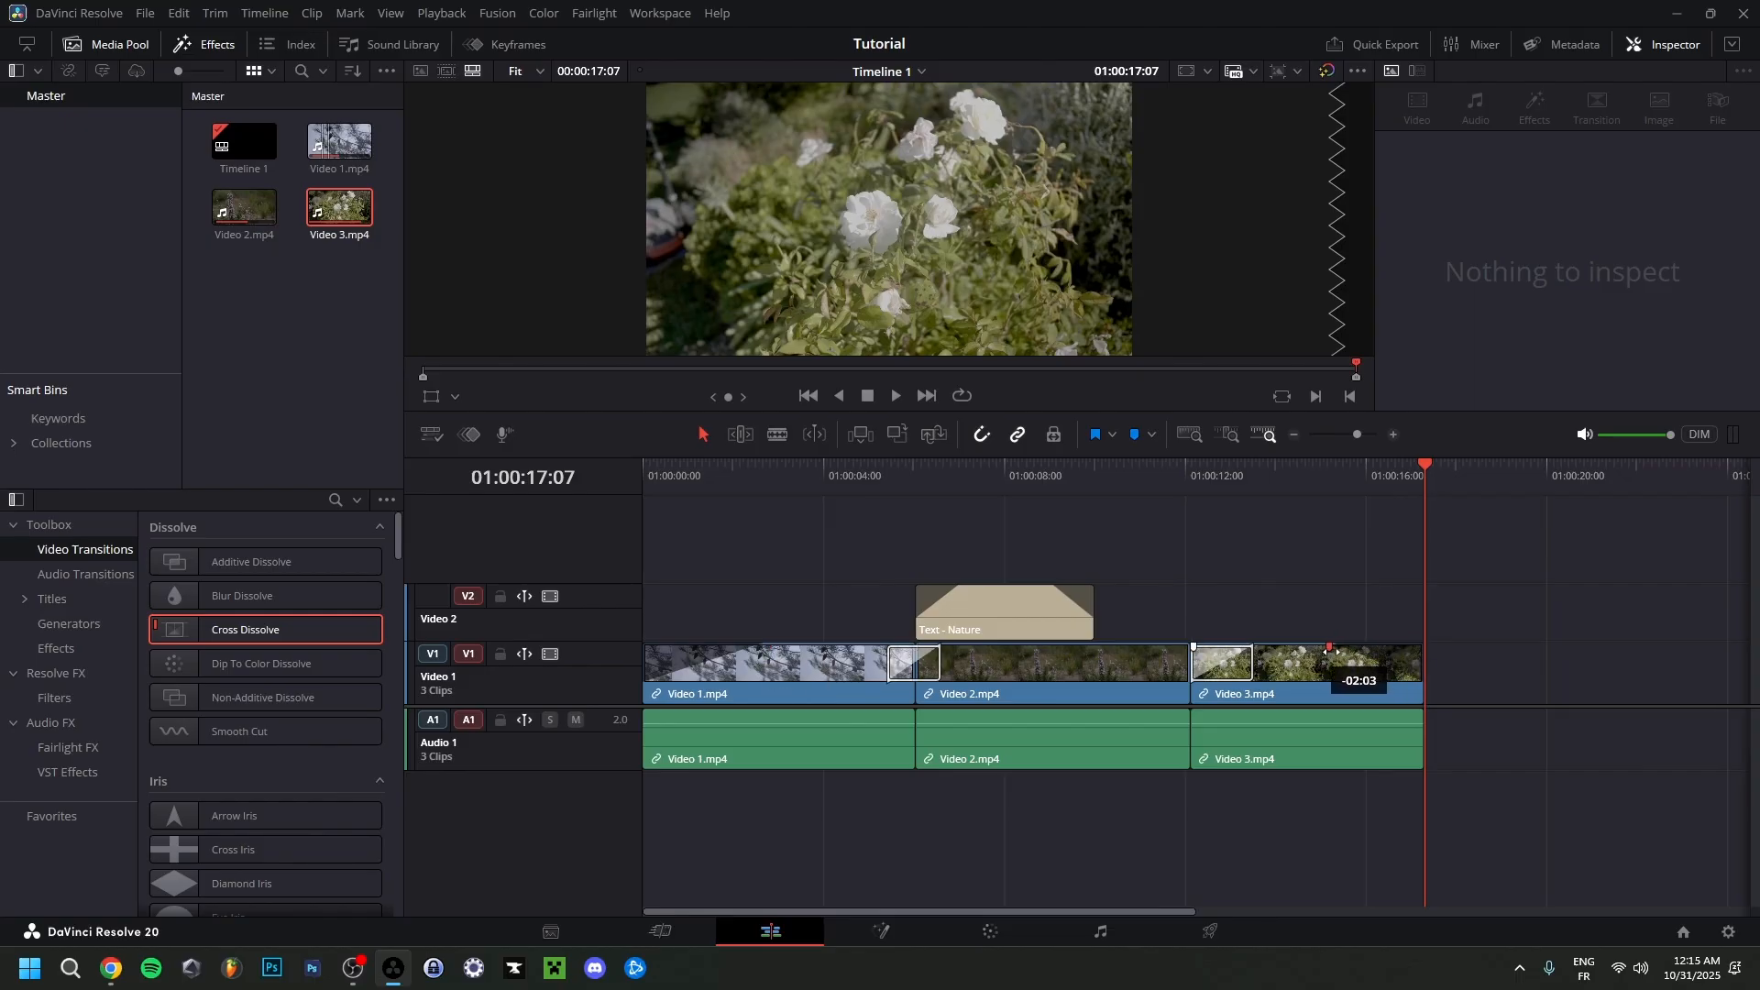
drag(1423, 674, 1474, 683)
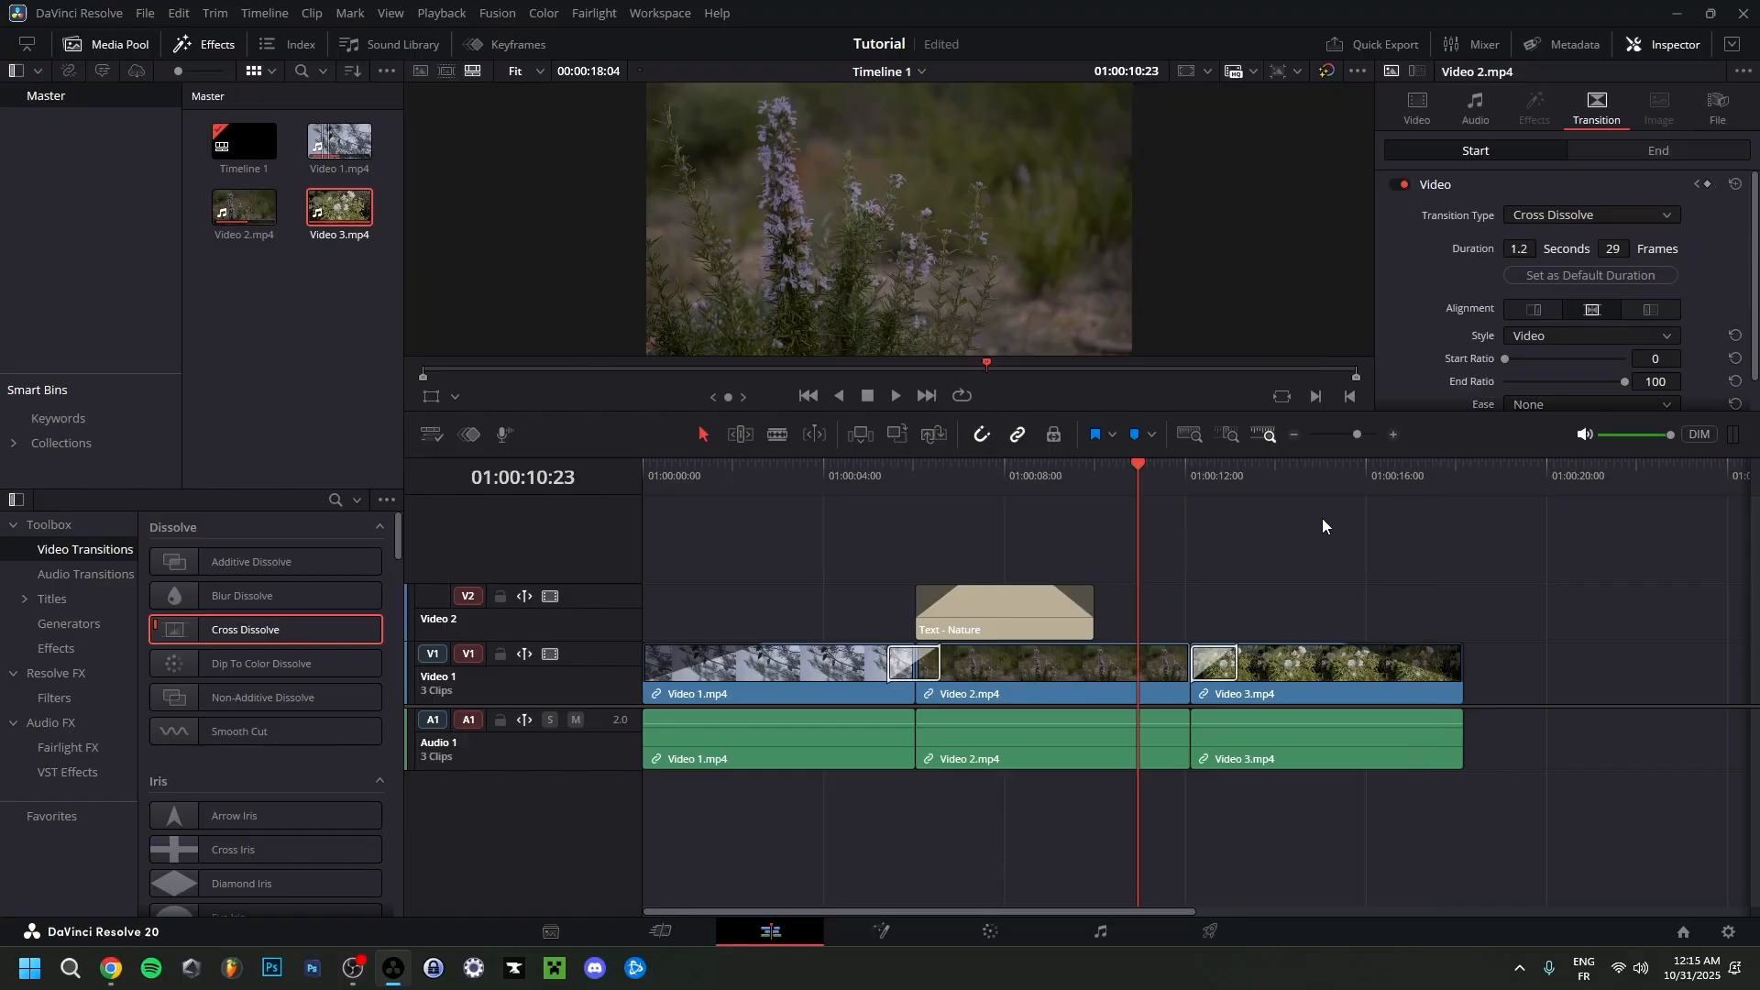
key(space)
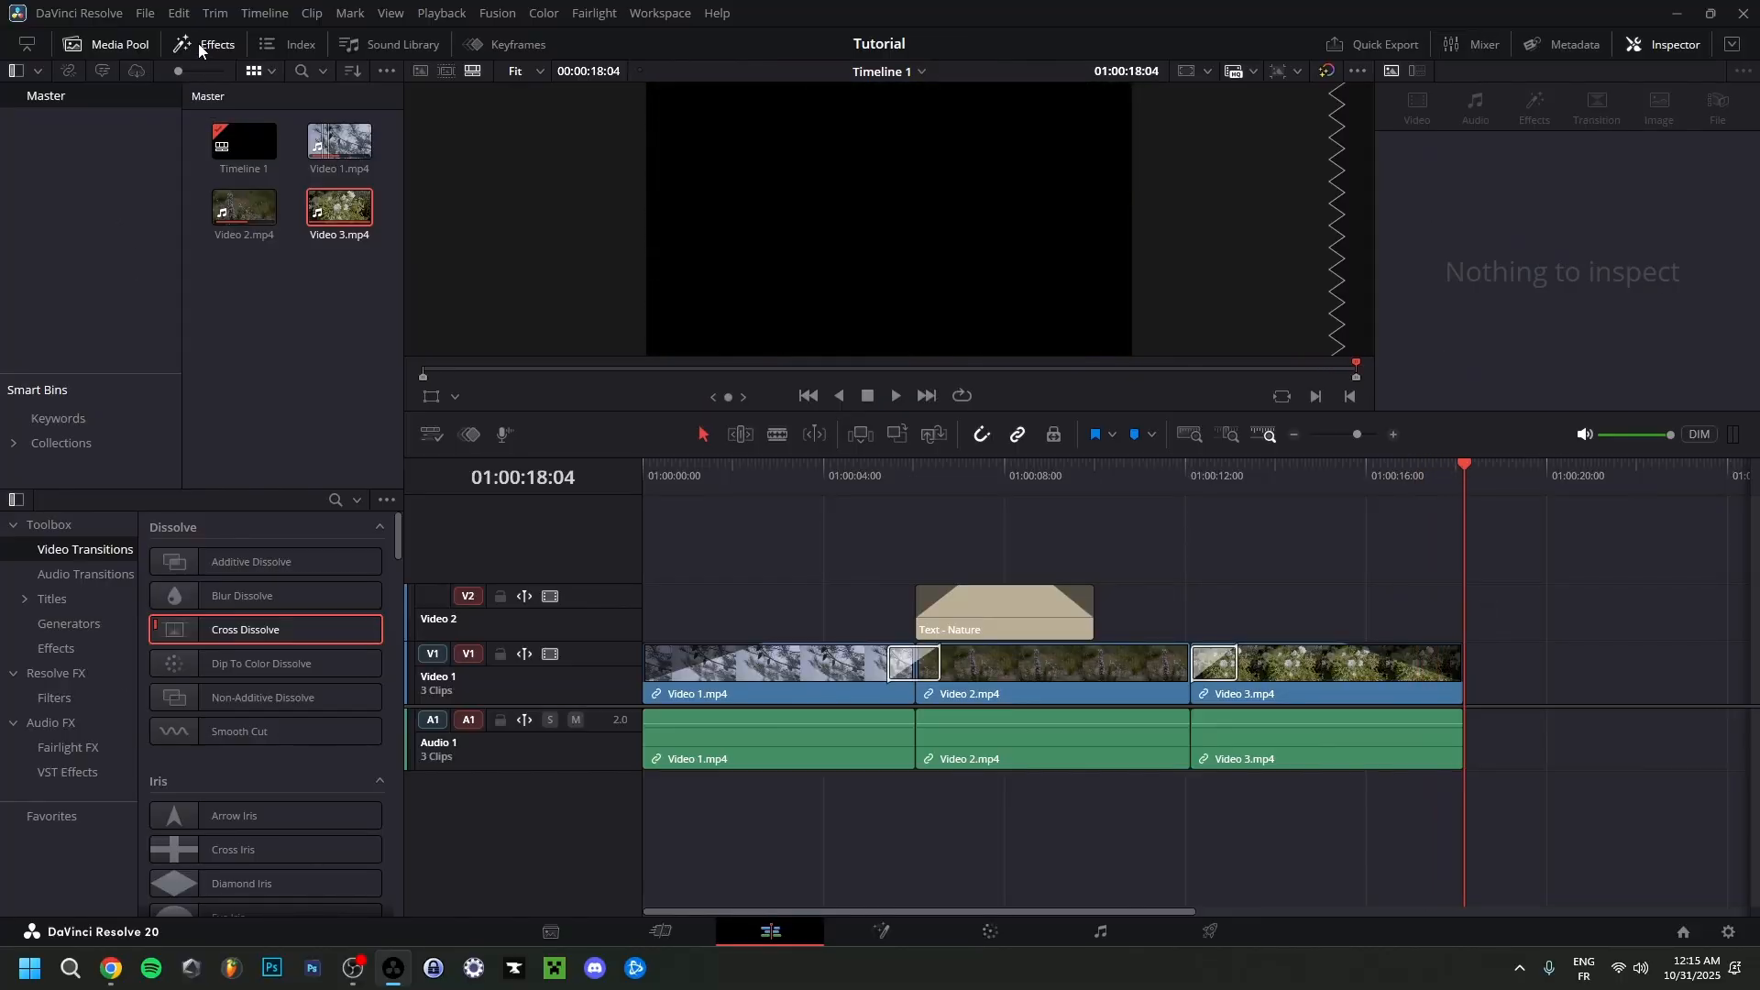
Close the effects library and add a new stereo audio track below Audio 1.
click(199, 48)
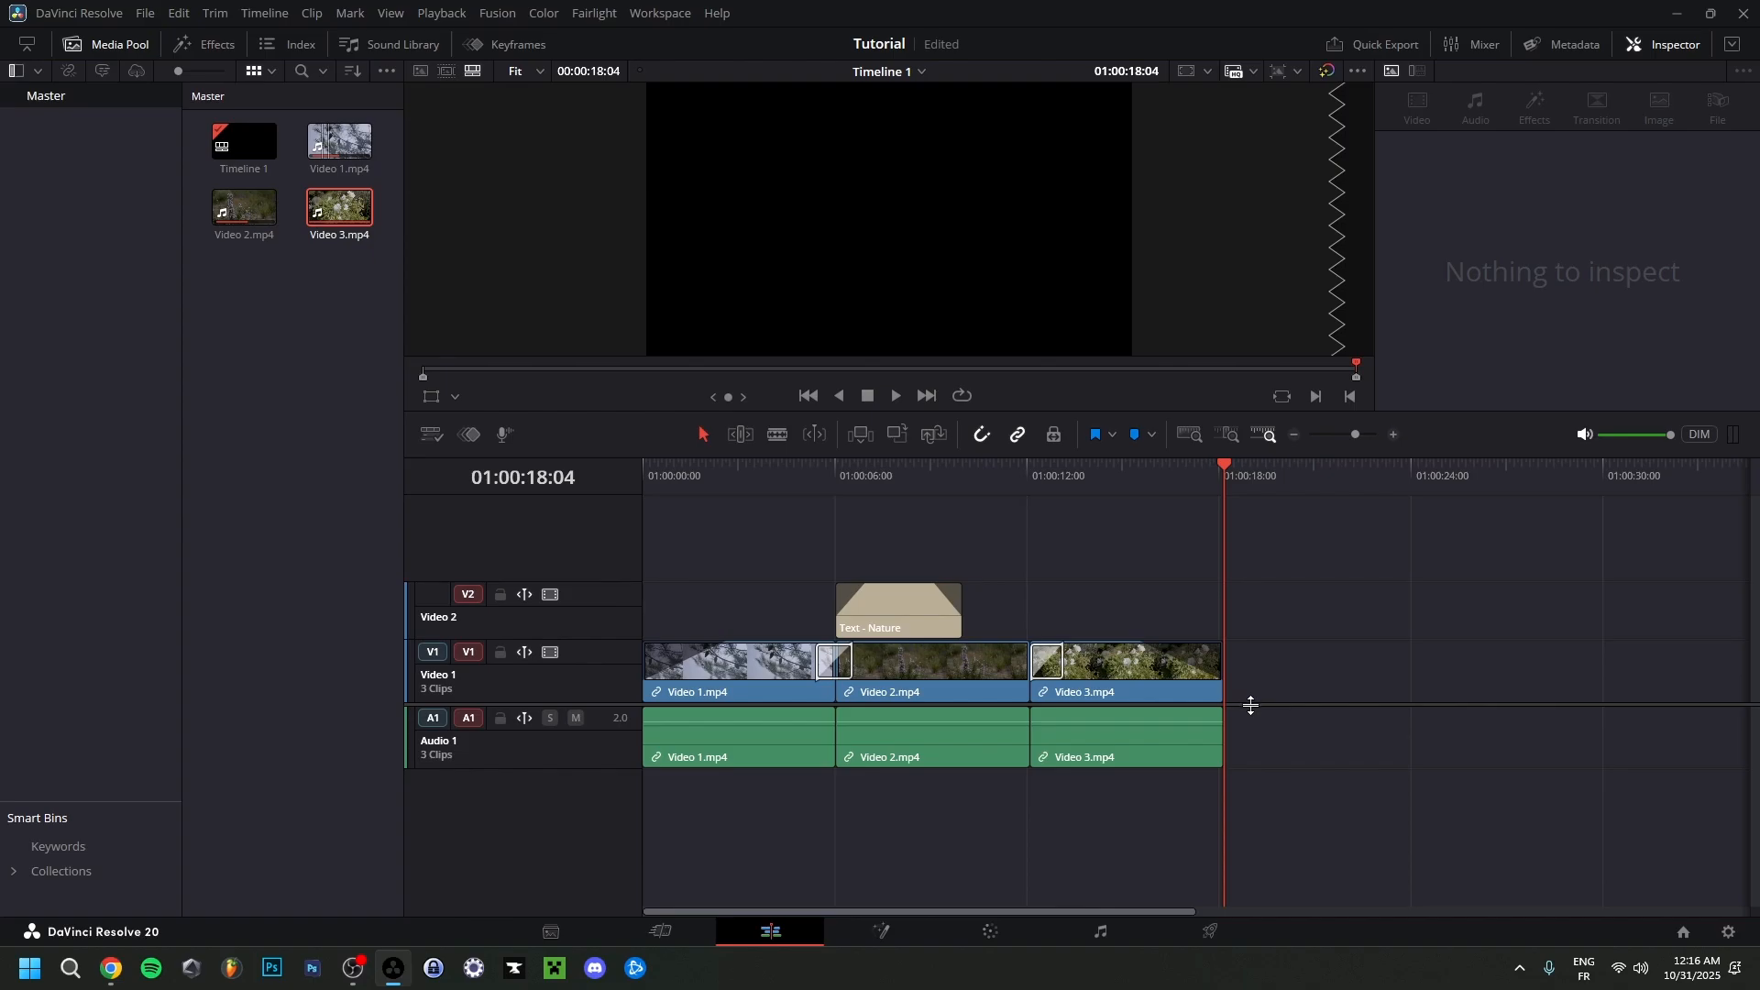
drag(1250, 706, 1243, 641)
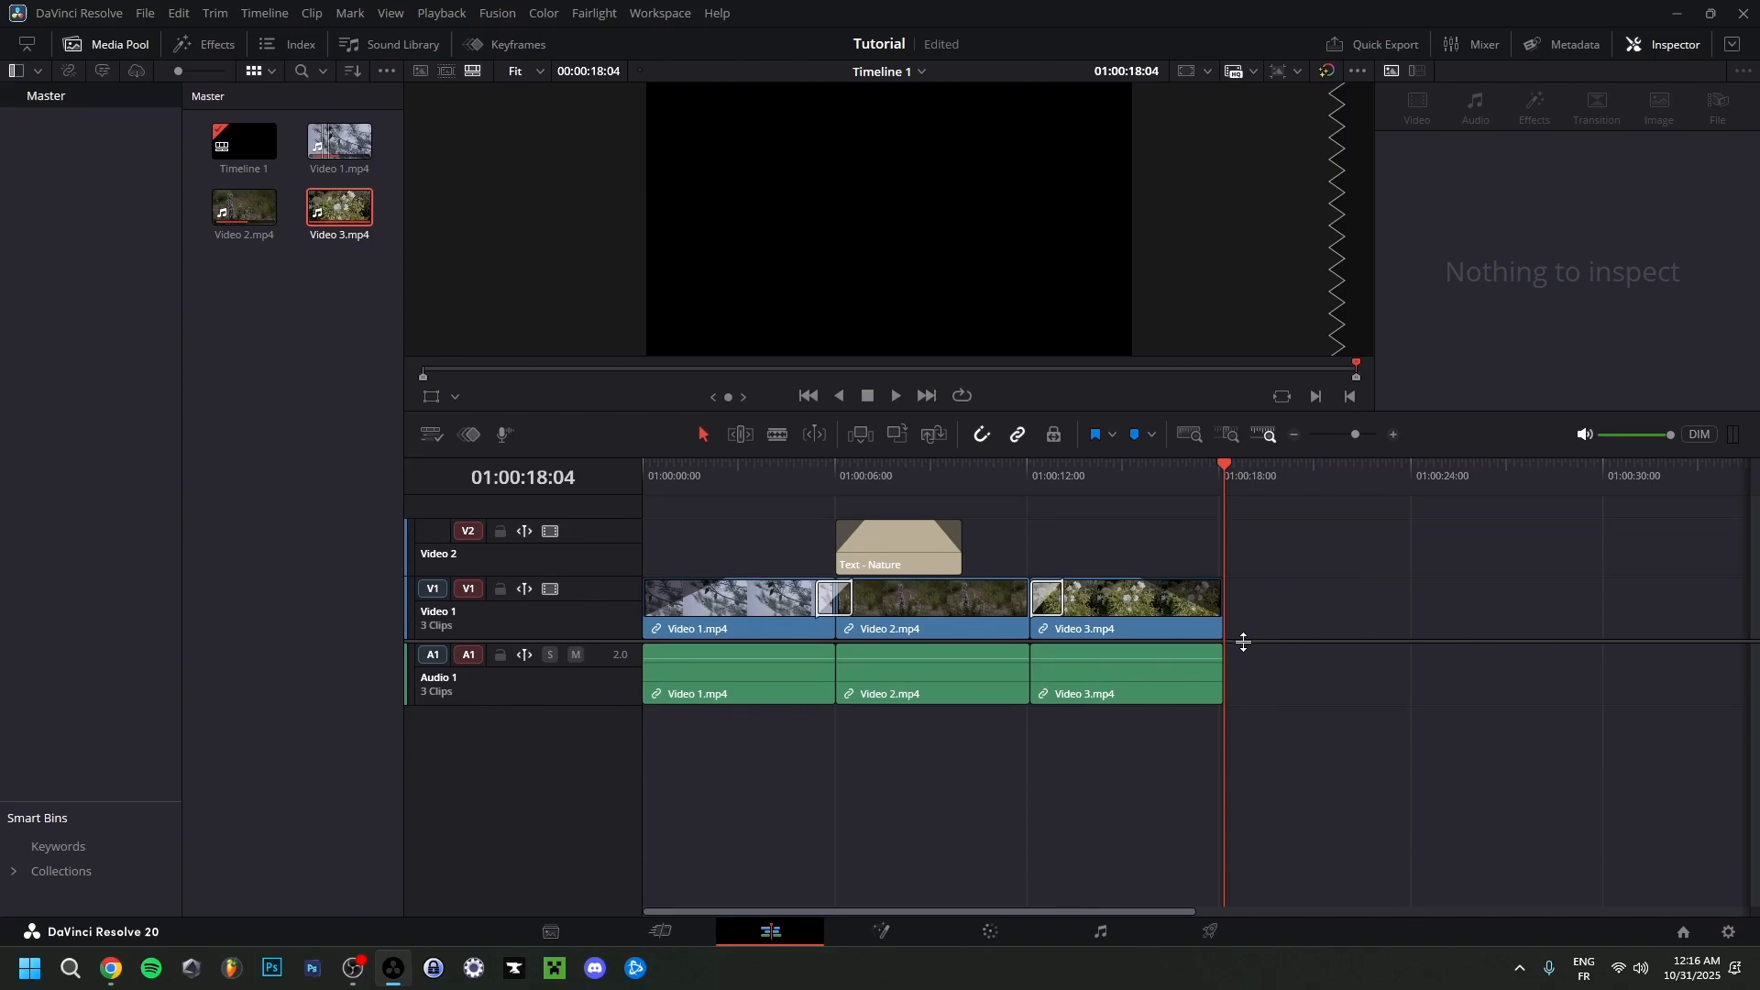
right_click(603, 724)
mouse_move(679, 741)
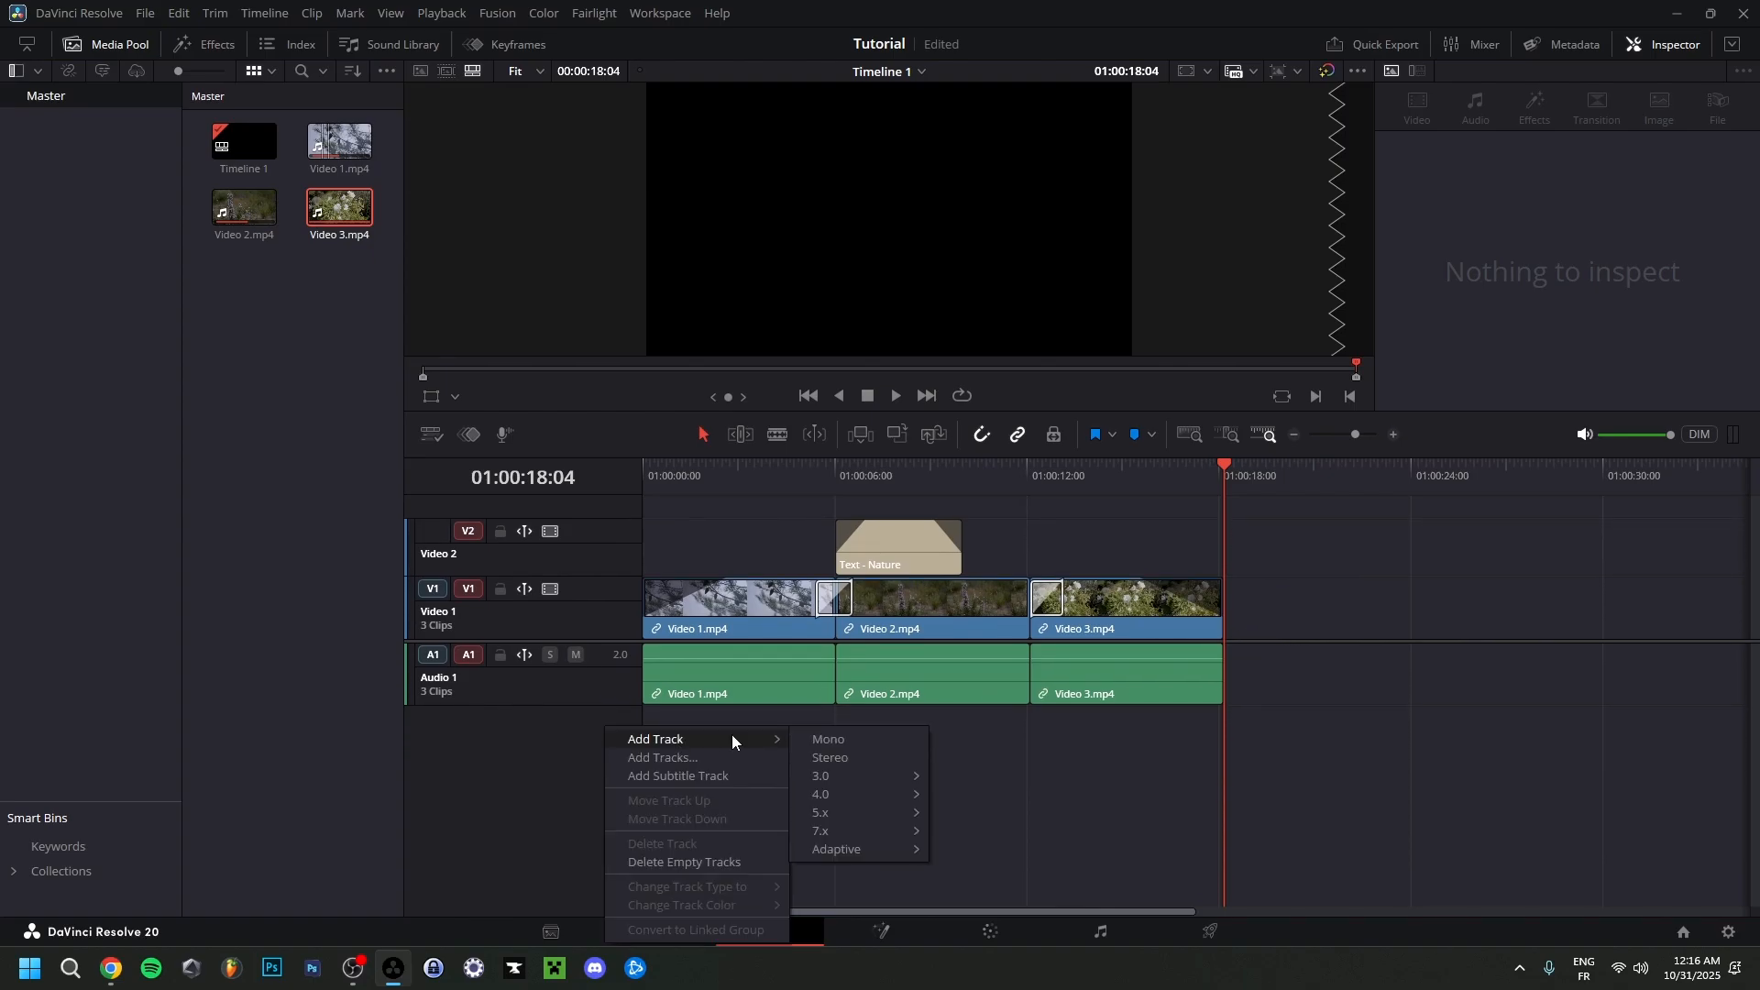
click(831, 758)
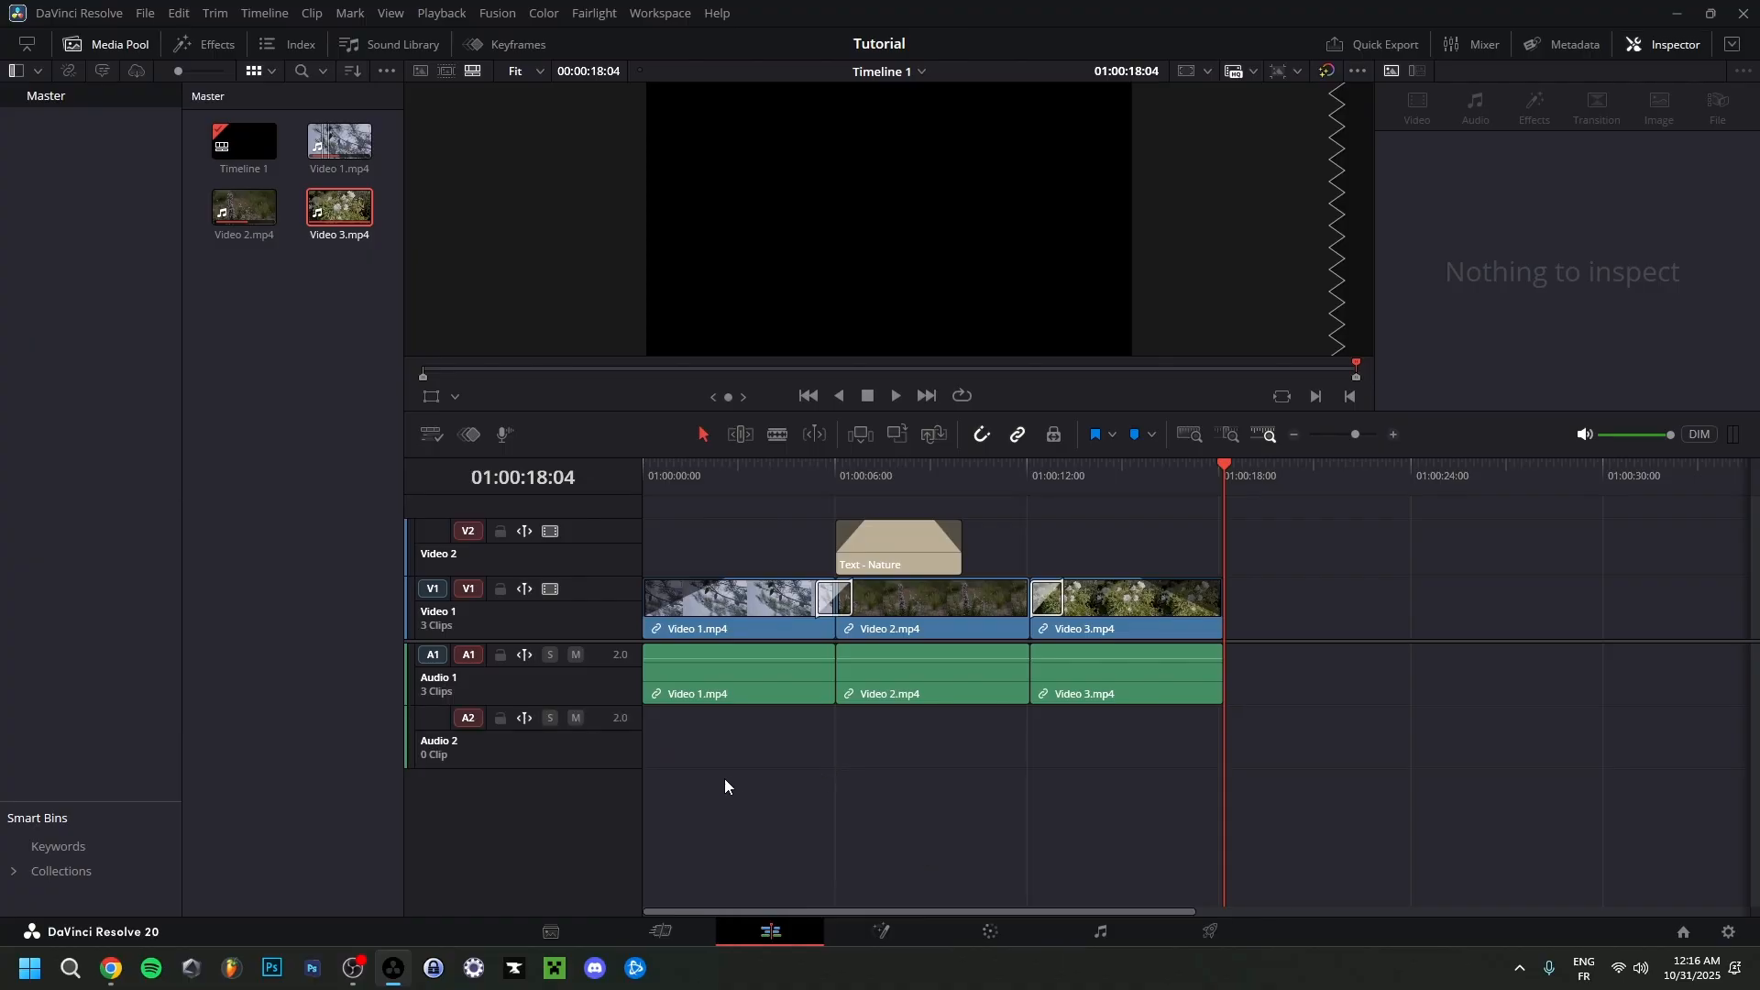
Import the song "What If I Told You" from the Background Music folder and place it at the start of the Audio 2 track.
right_click(259, 411)
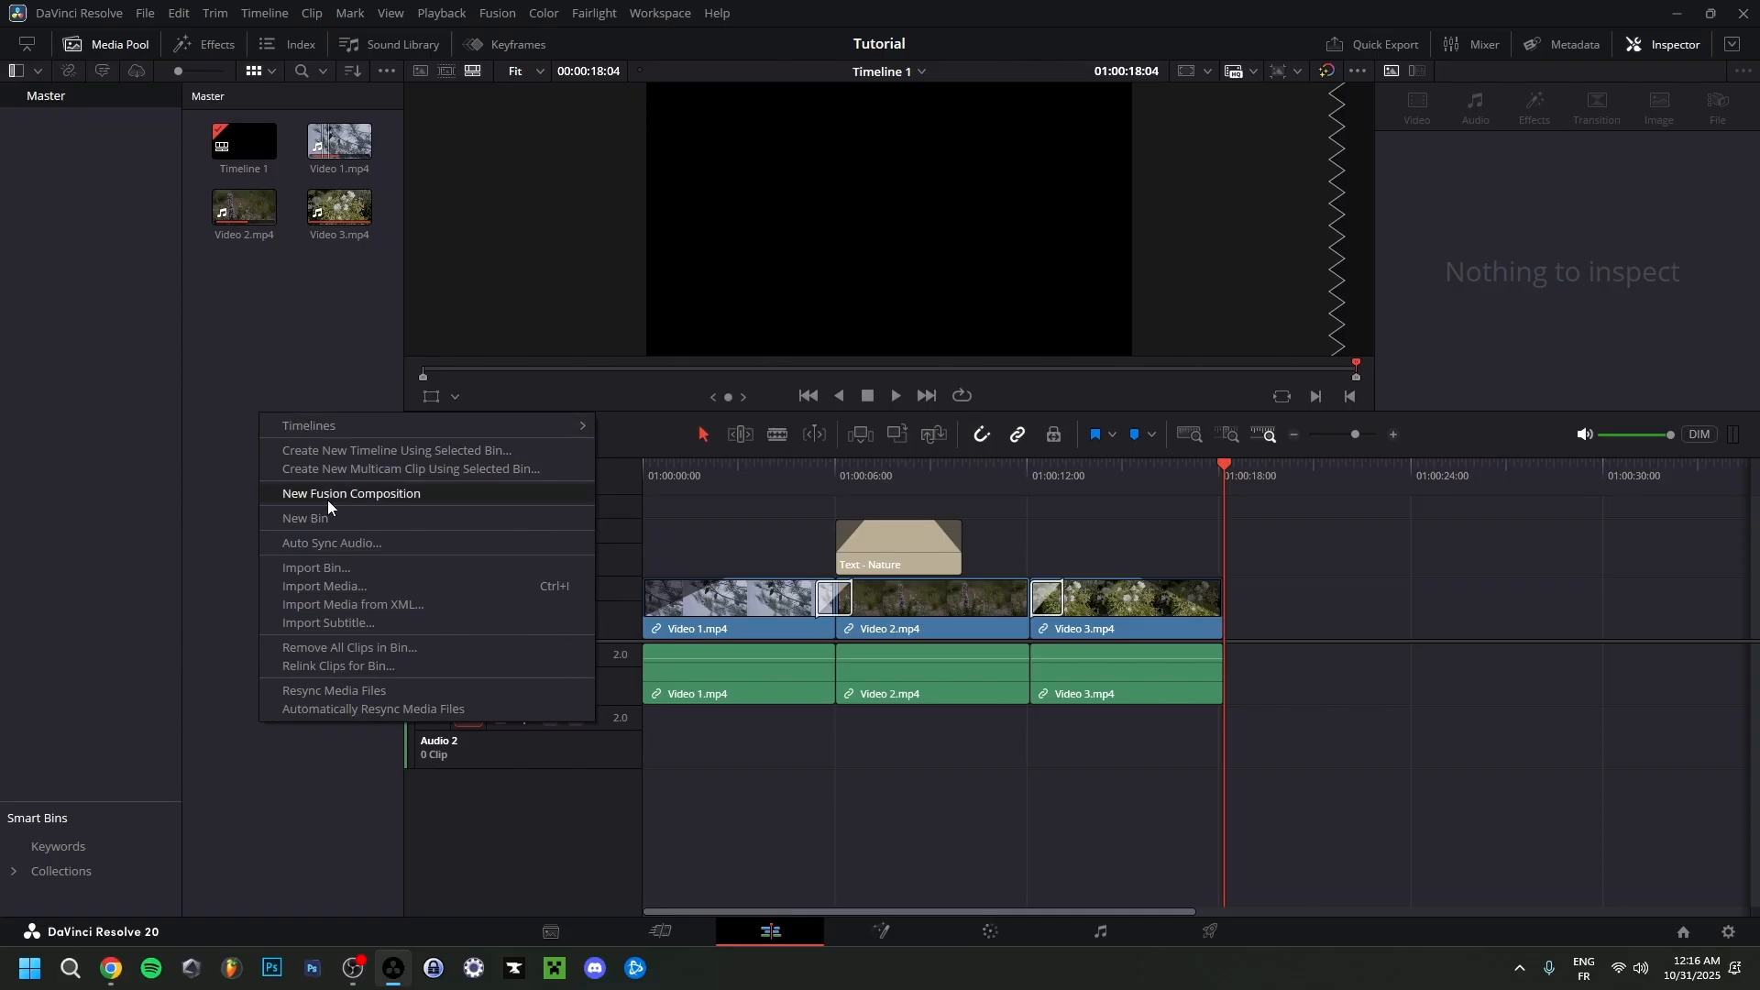
click(359, 587)
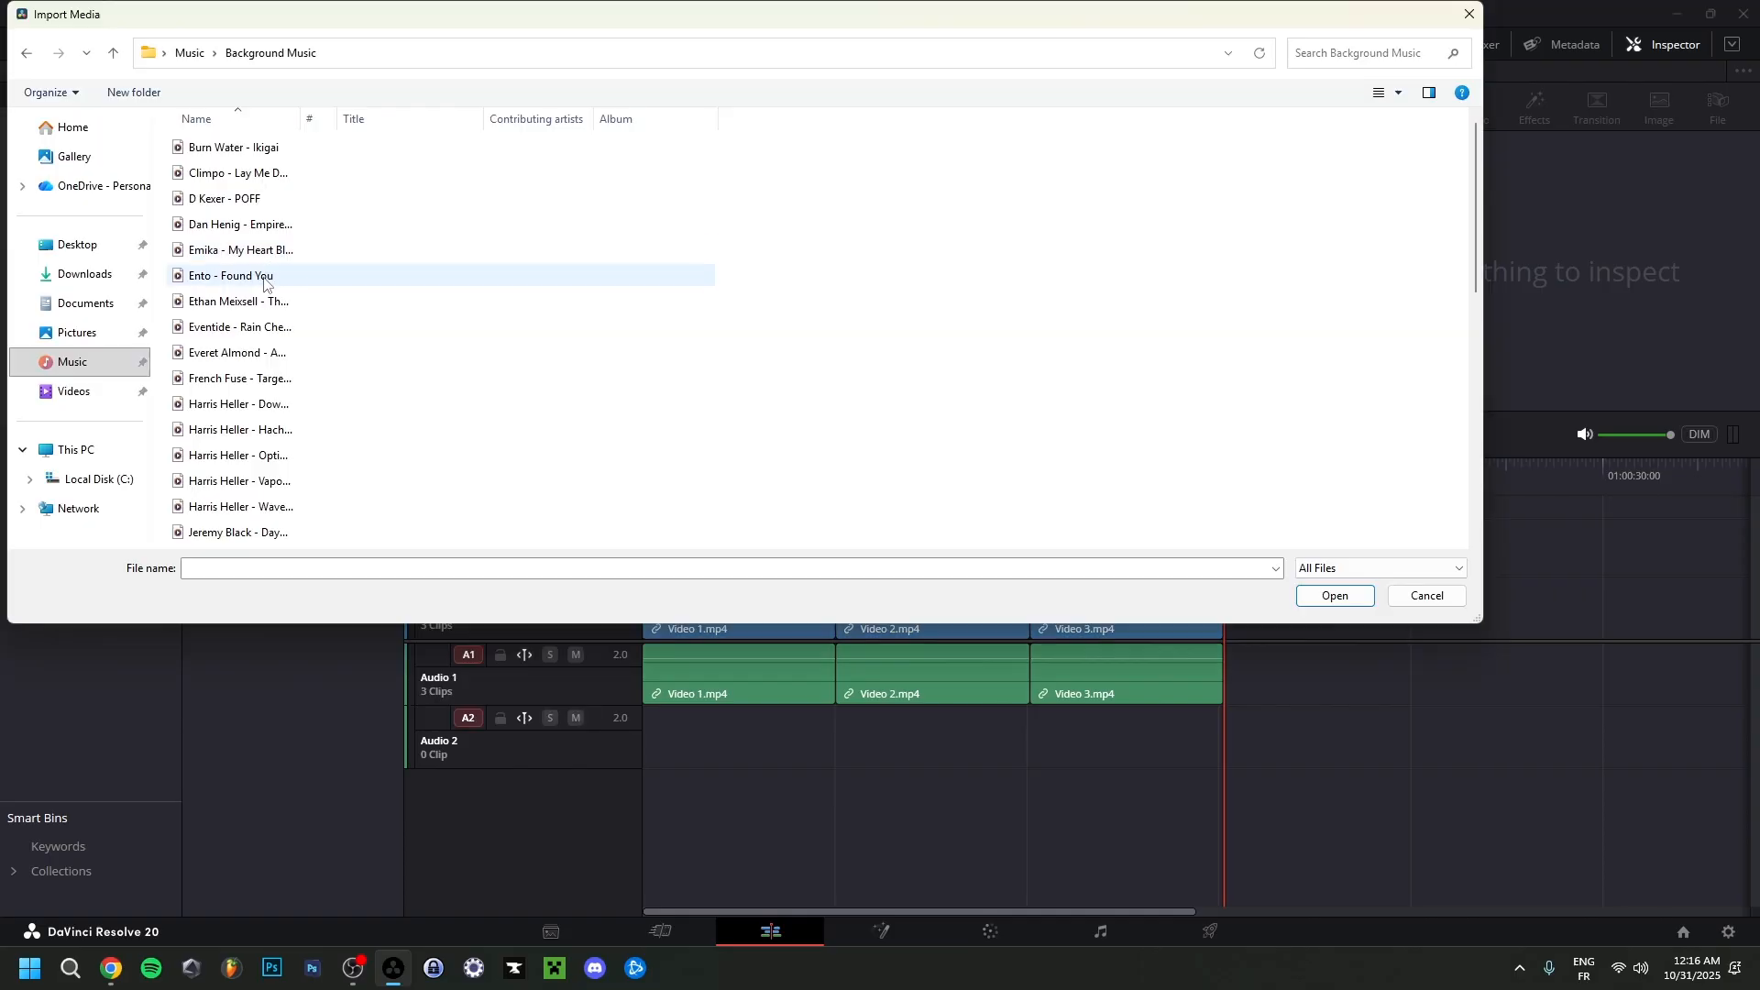
scroll(240, 289, down, 1)
scroll(240, 290, down, 5)
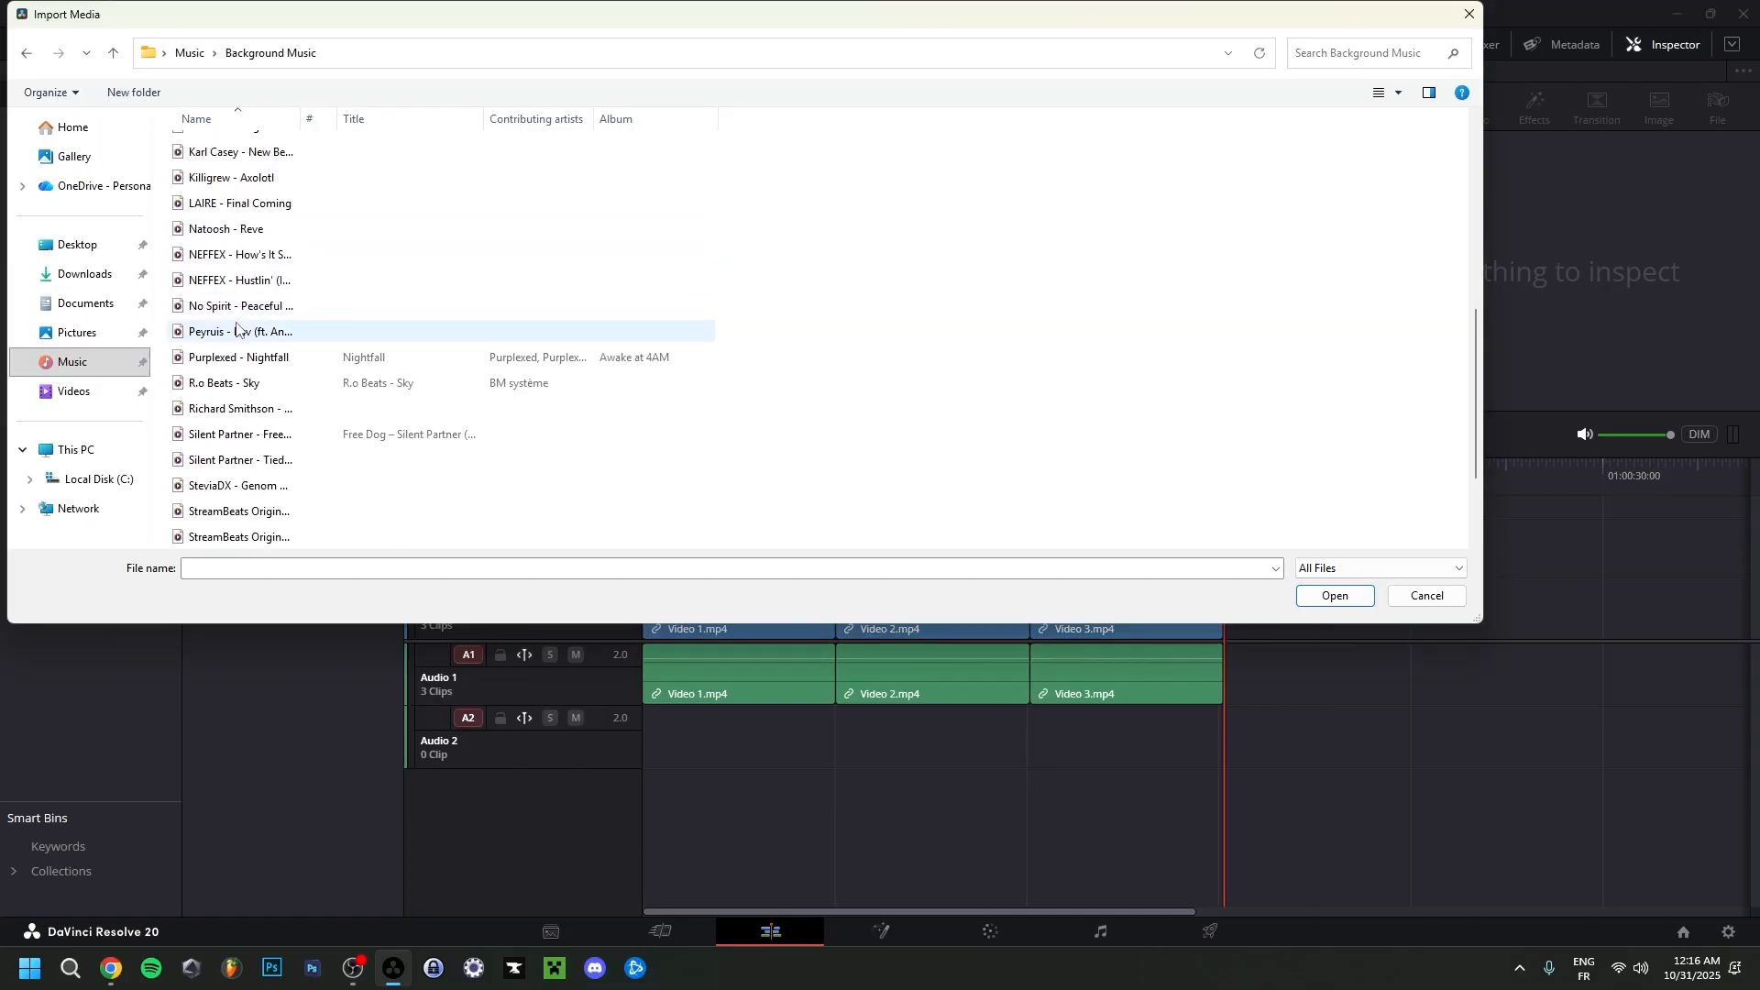
scroll(287, 392, down, 1)
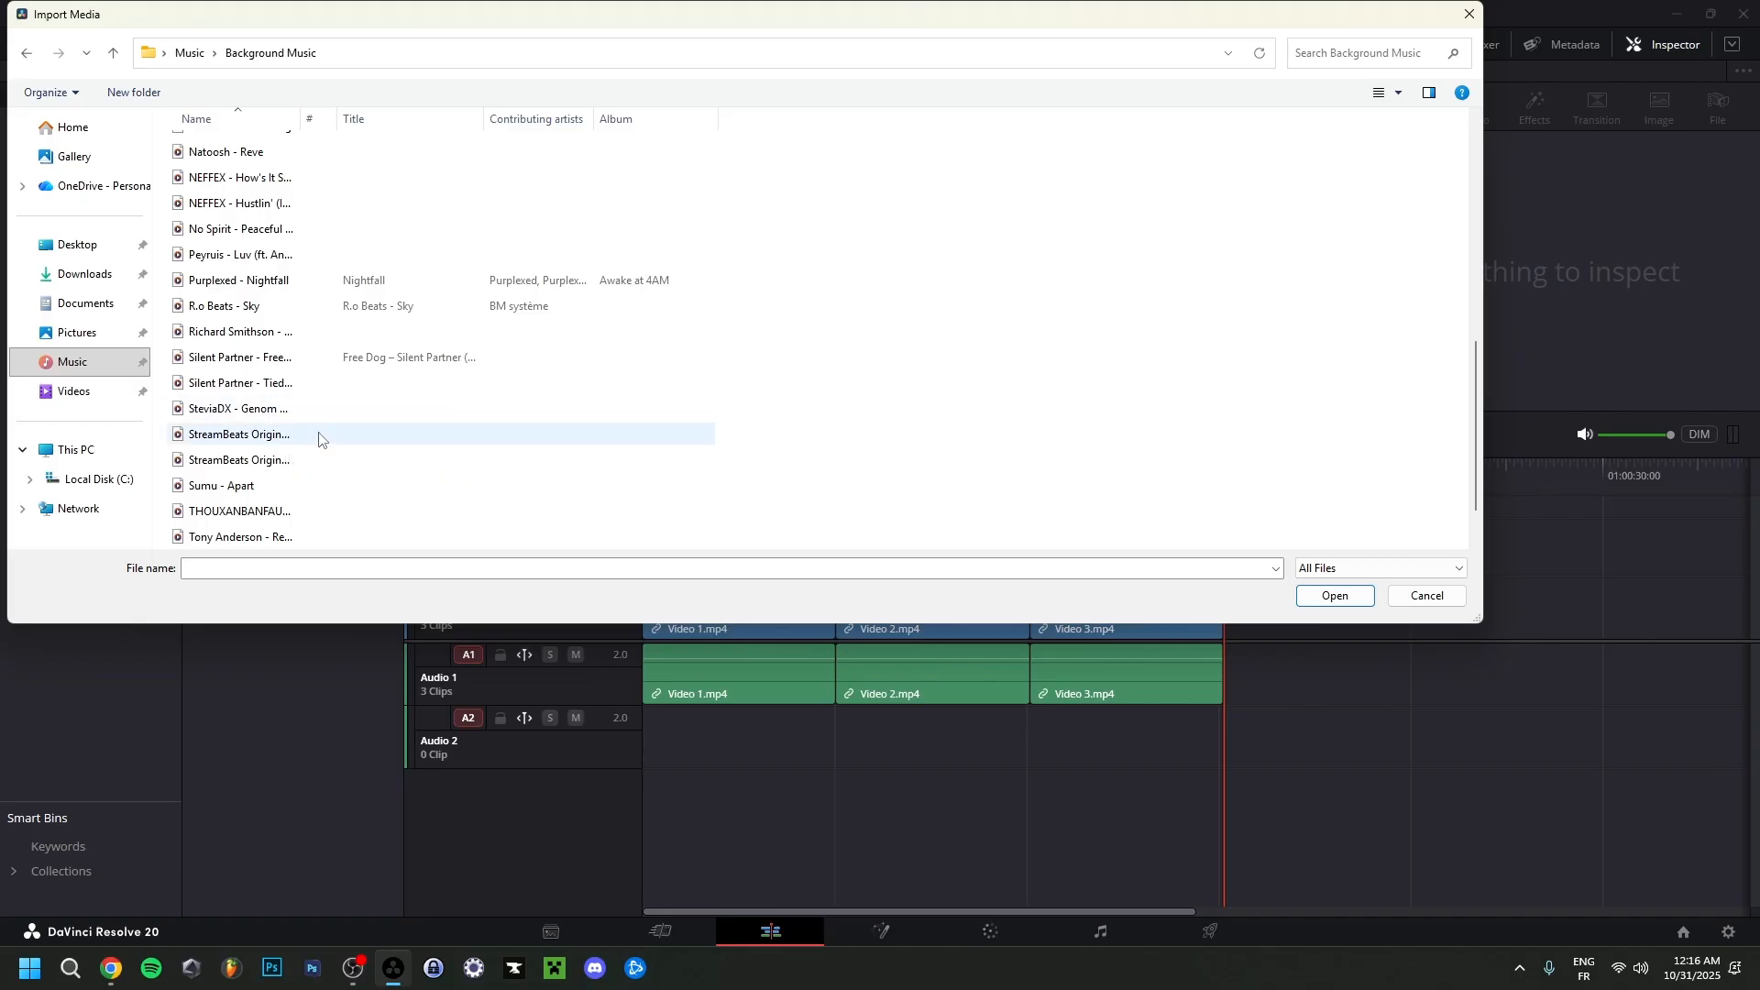
scroll(338, 477, down, 1)
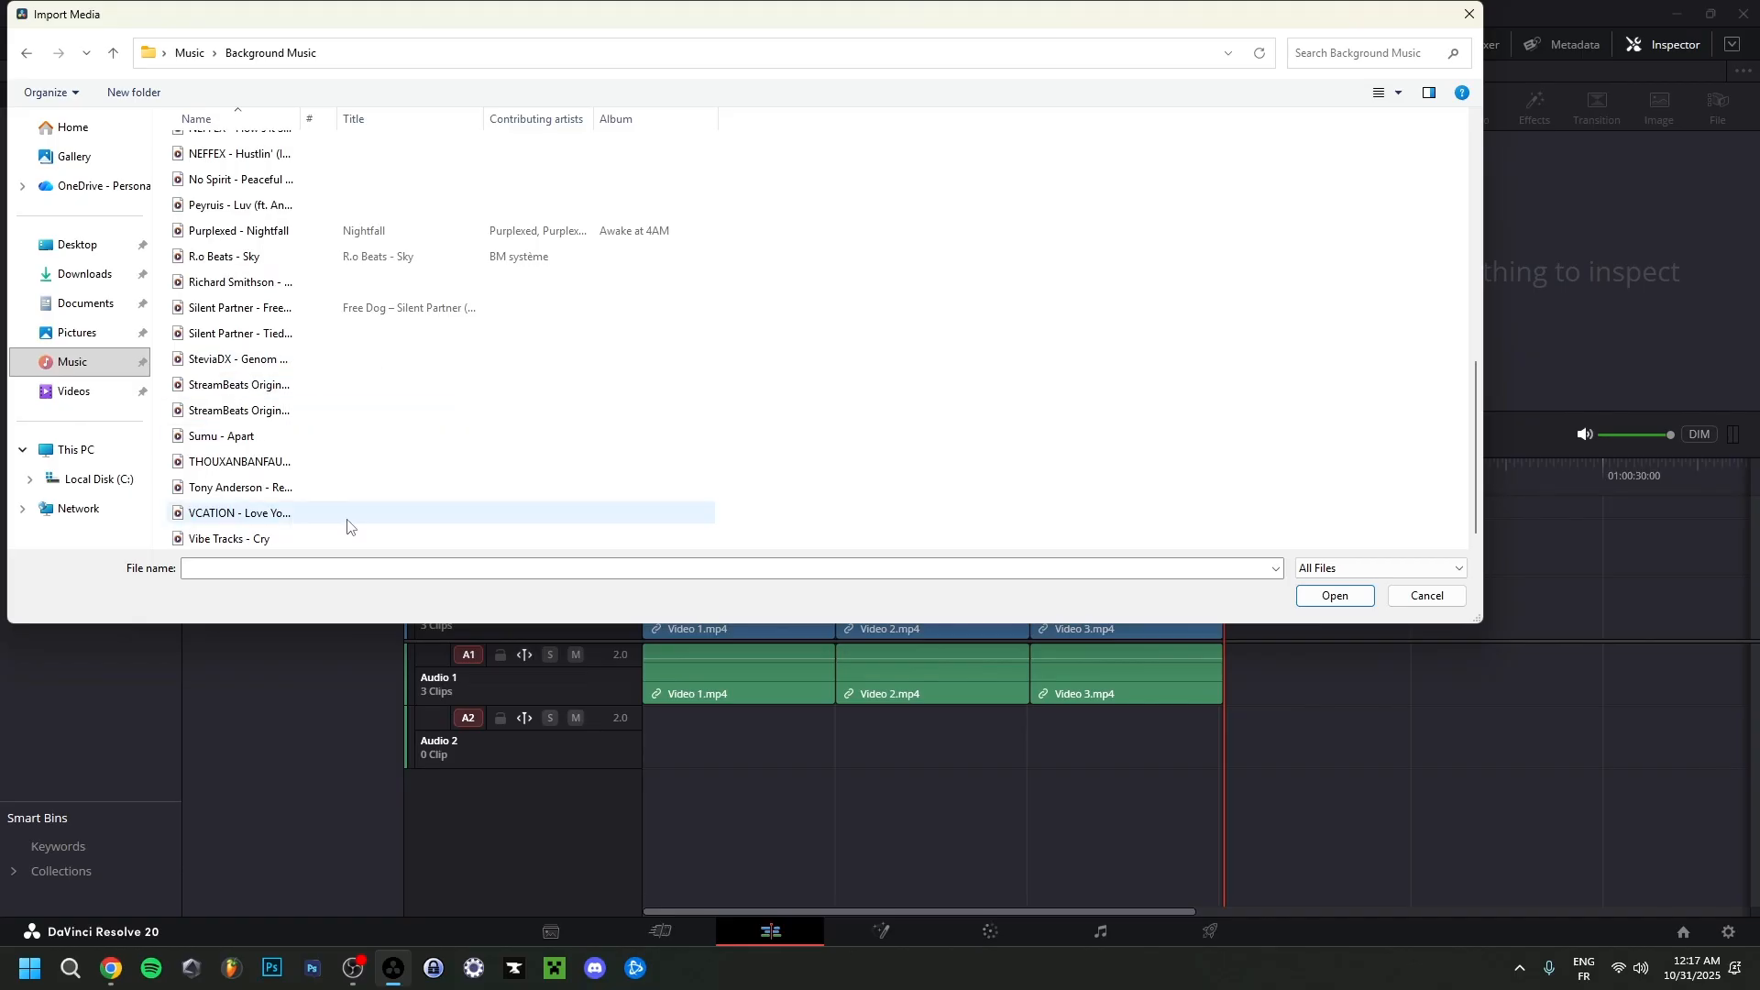
scroll(347, 525, up, 5)
click(323, 334)
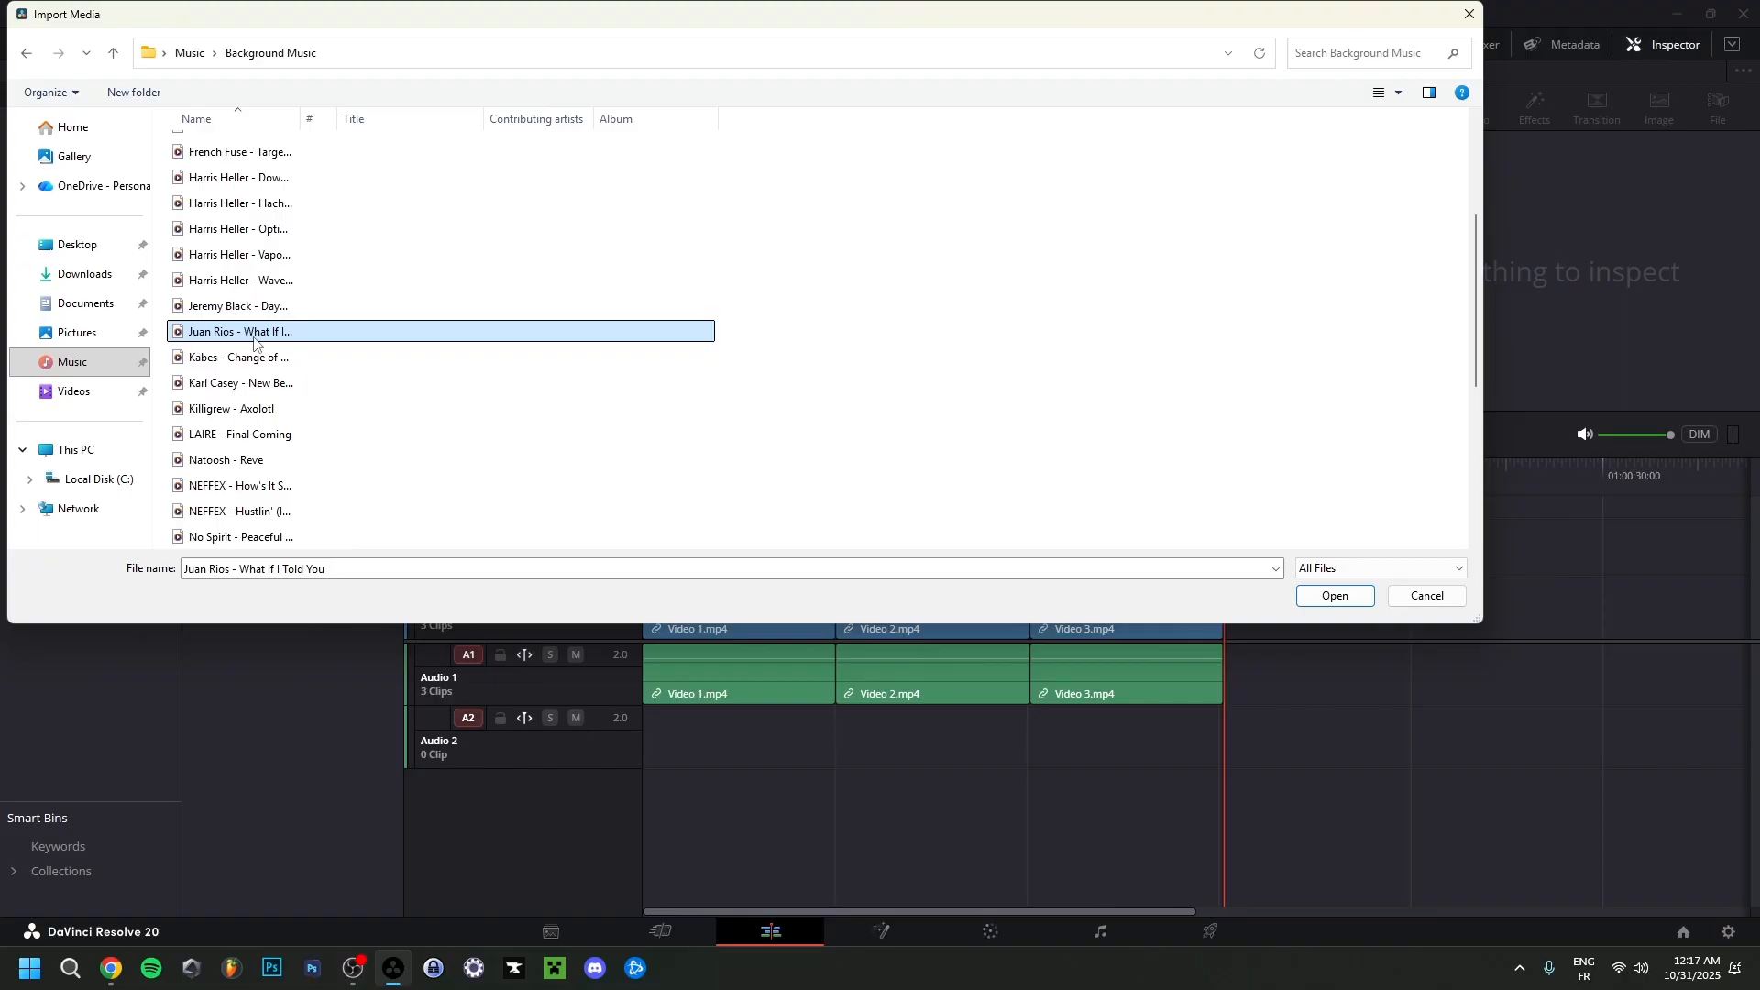
double_click(323, 337)
drag(251, 172, 646, 734)
click(877, 750)
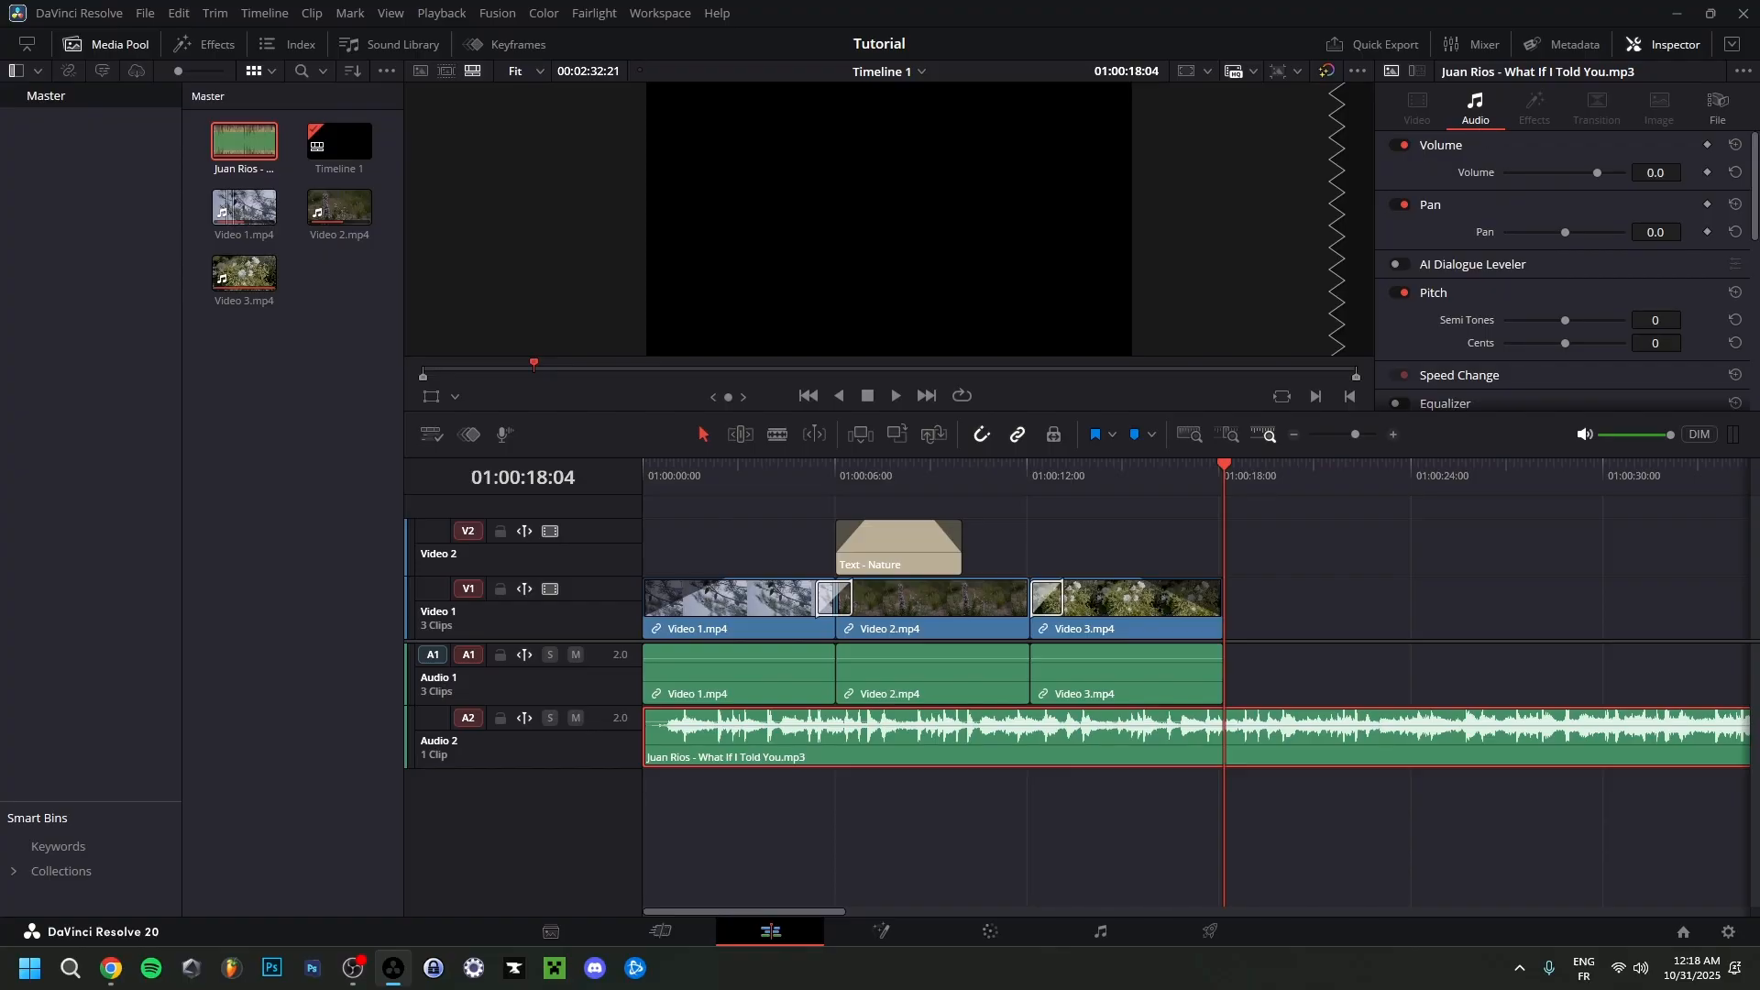
Lower the music clip's volume to -25.0 and play the timeline from its beginning to hear the level.
drag(1656, 172, 1564, 172)
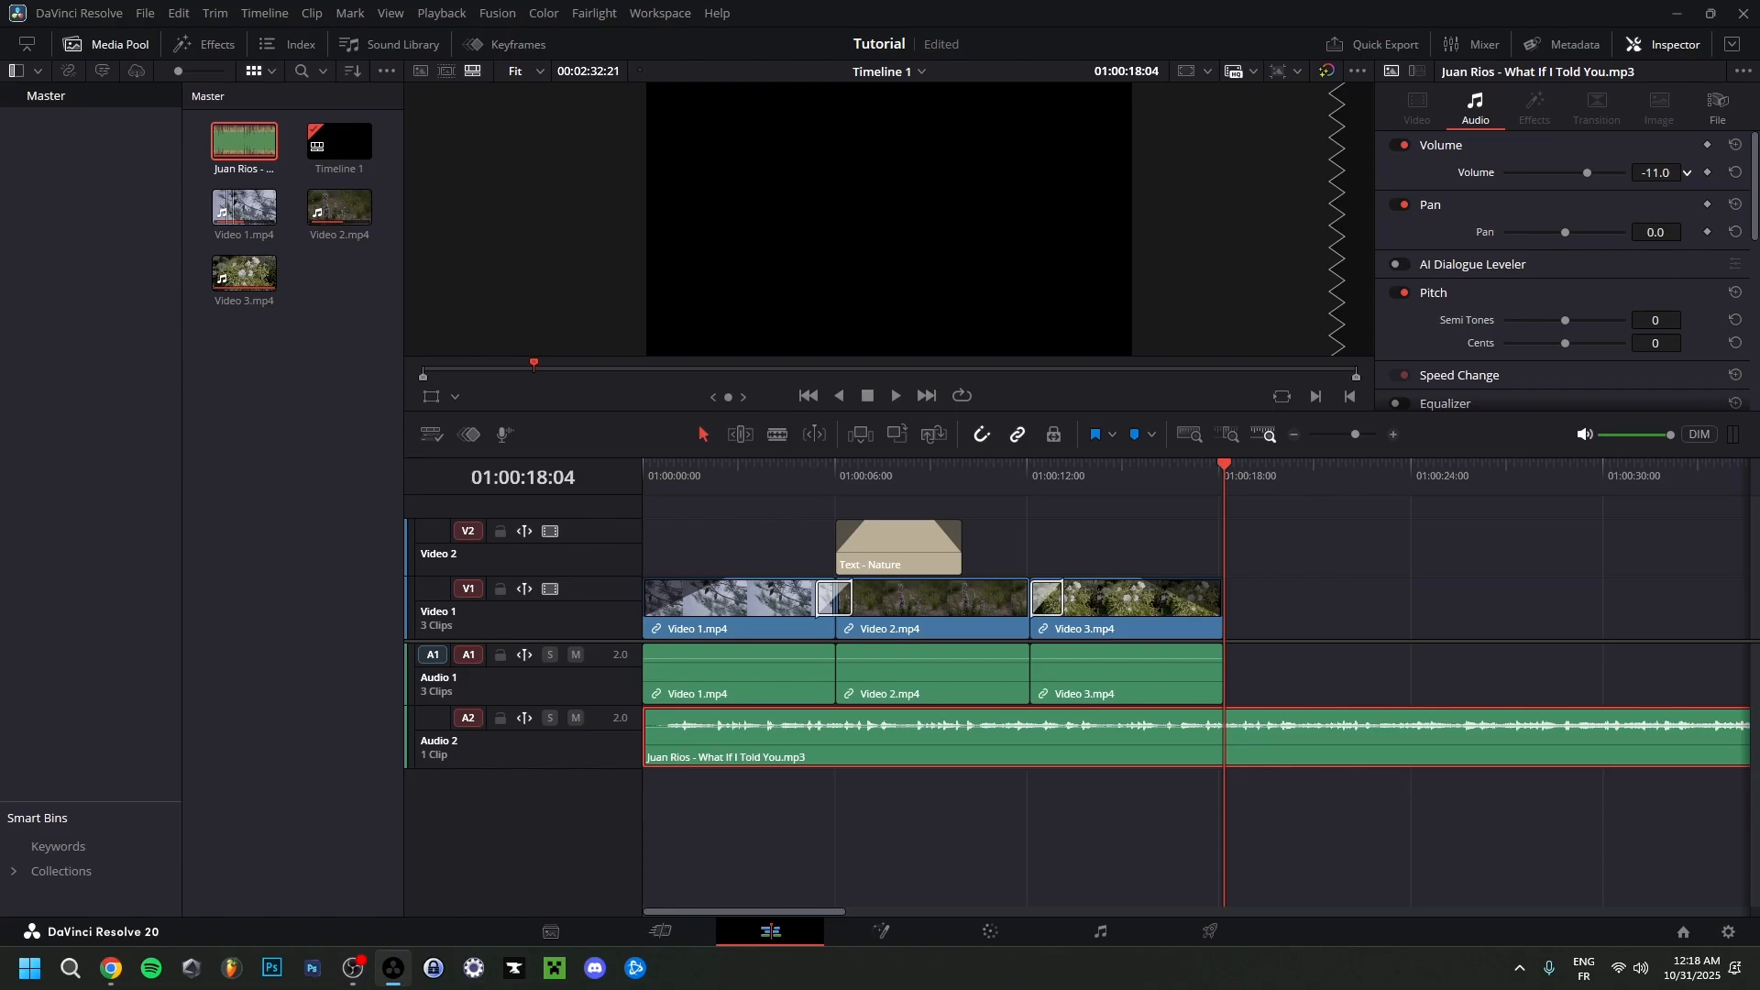
drag(1656, 173, 1650, 173)
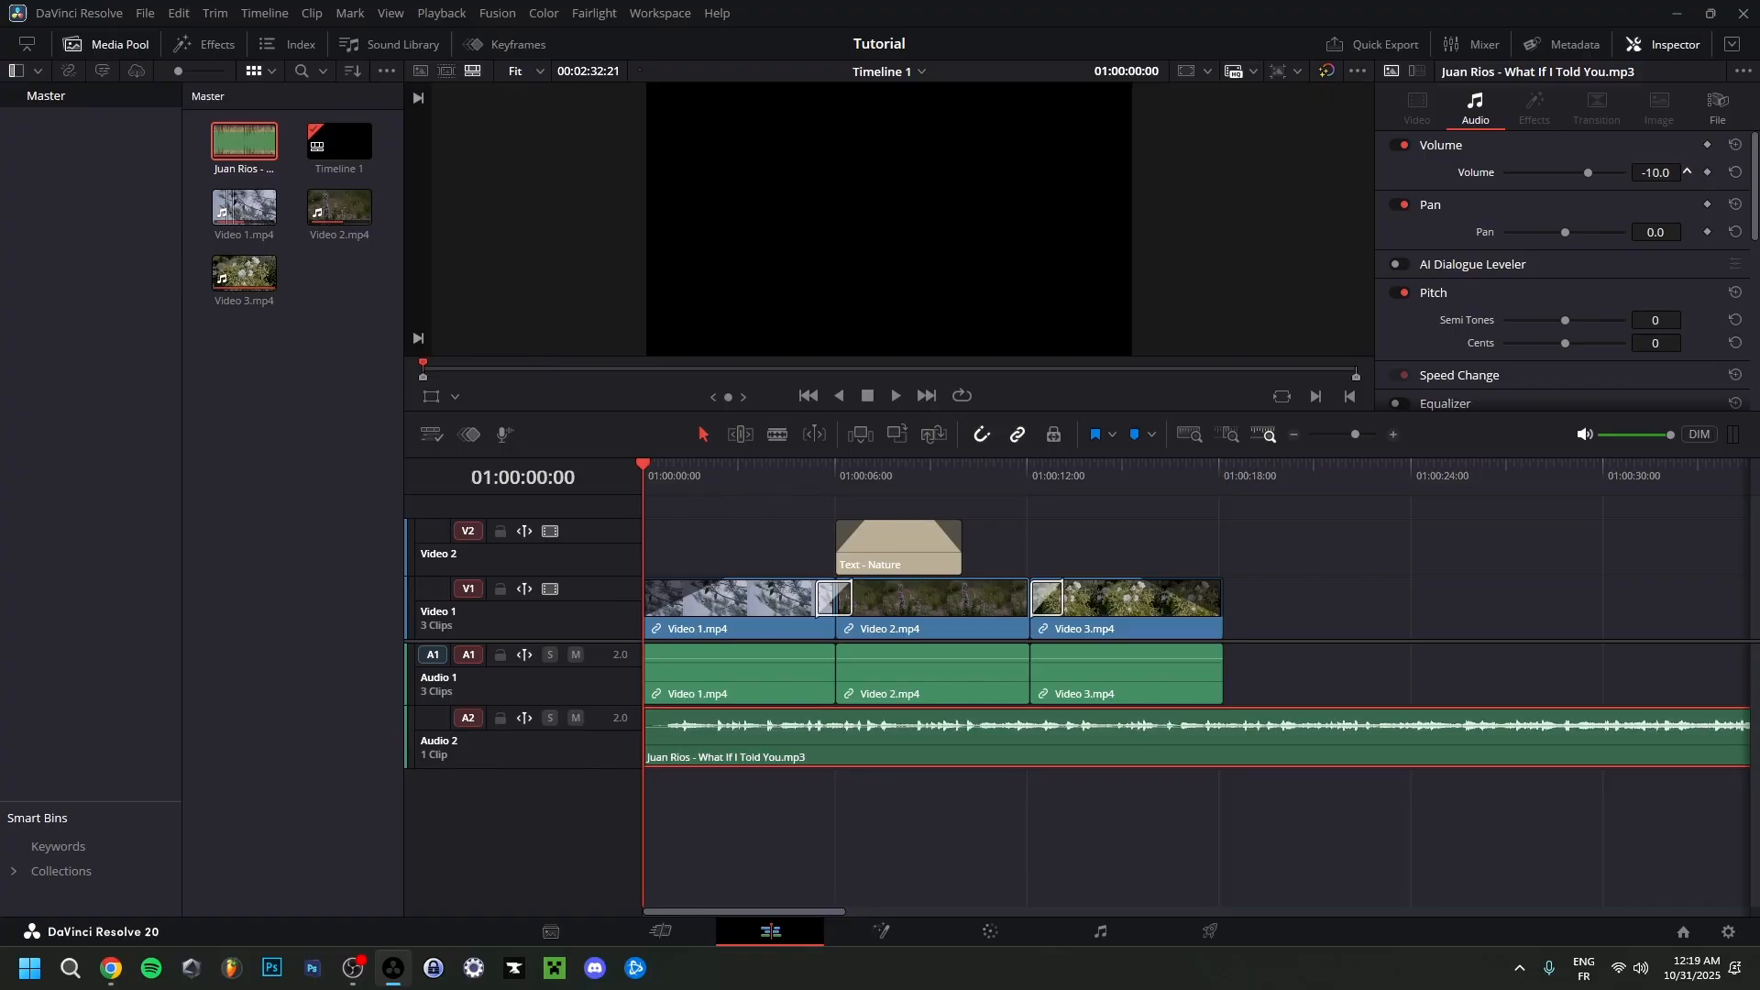
drag(1652, 172, 1643, 173)
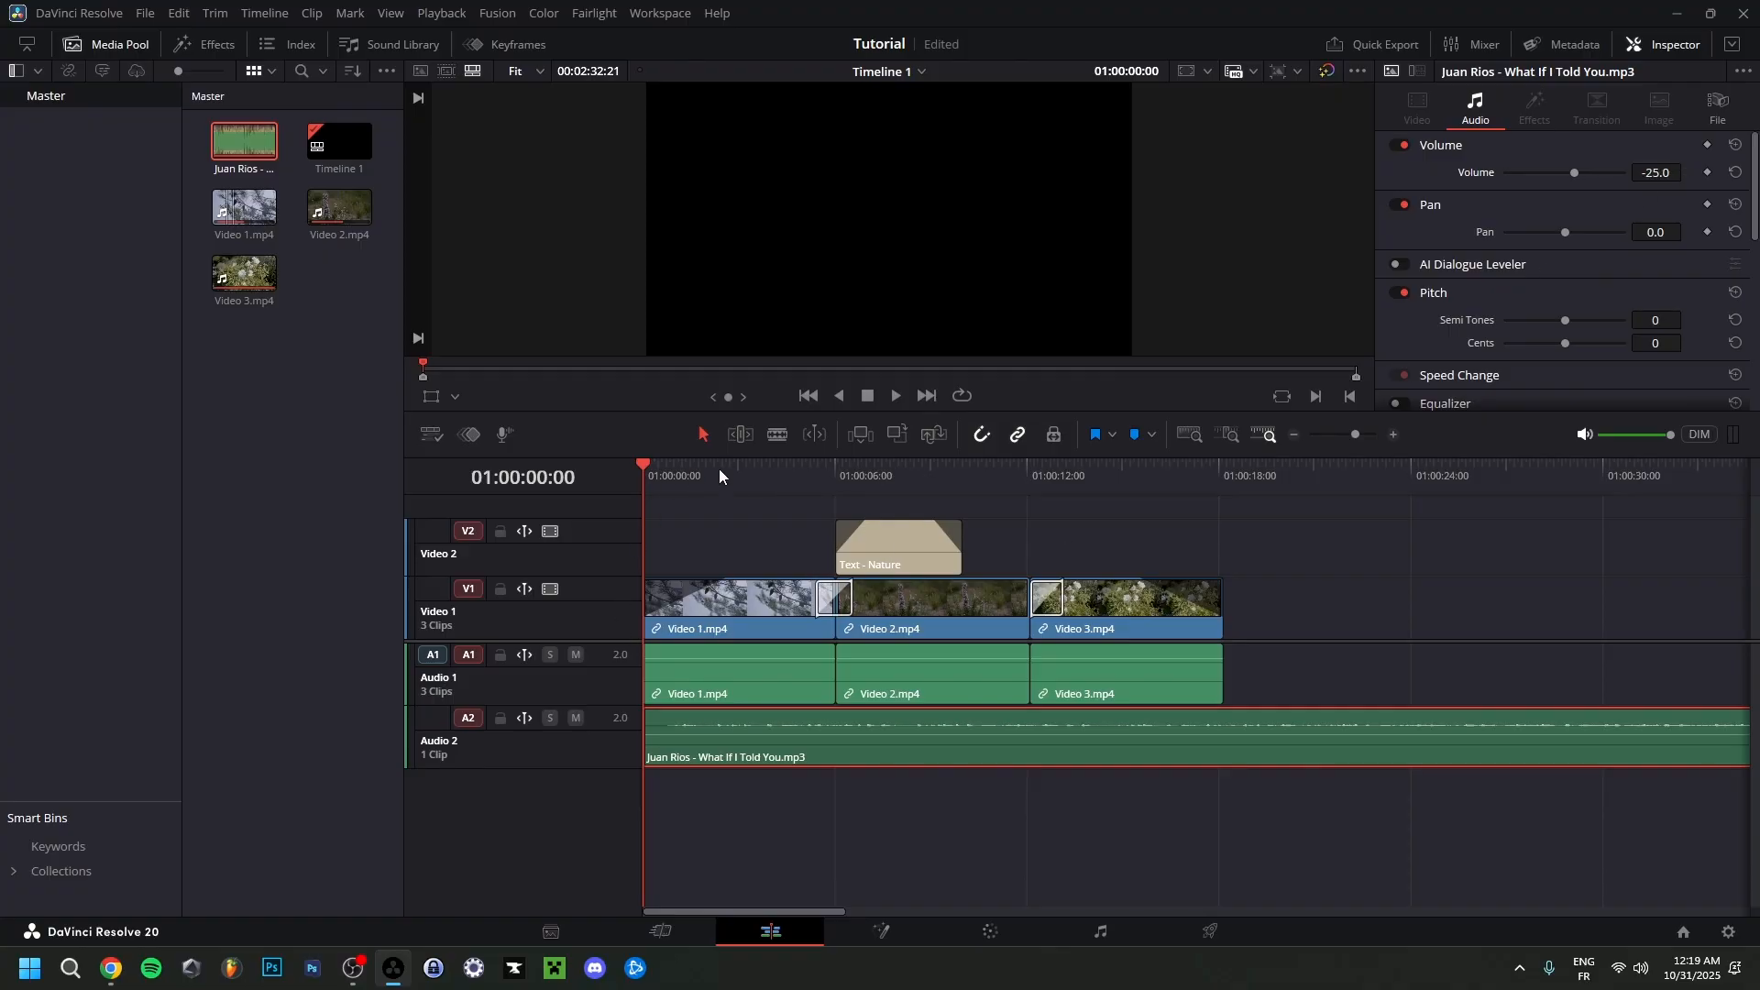
key(space)
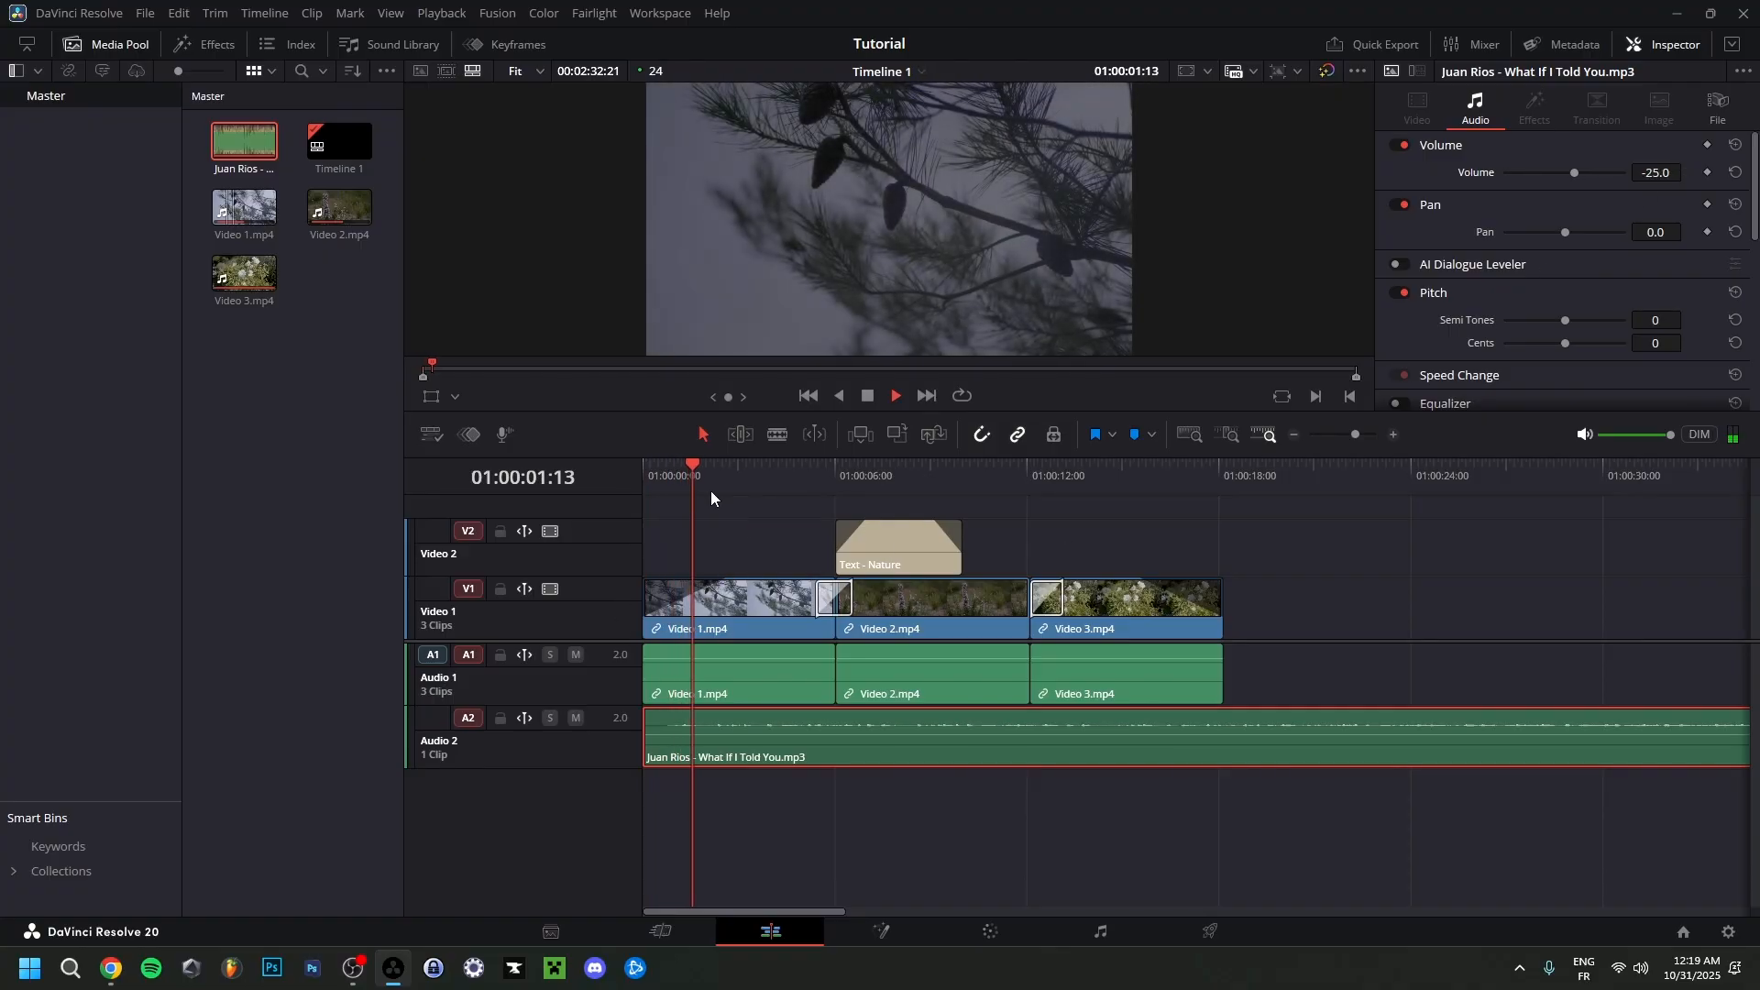
key(space)
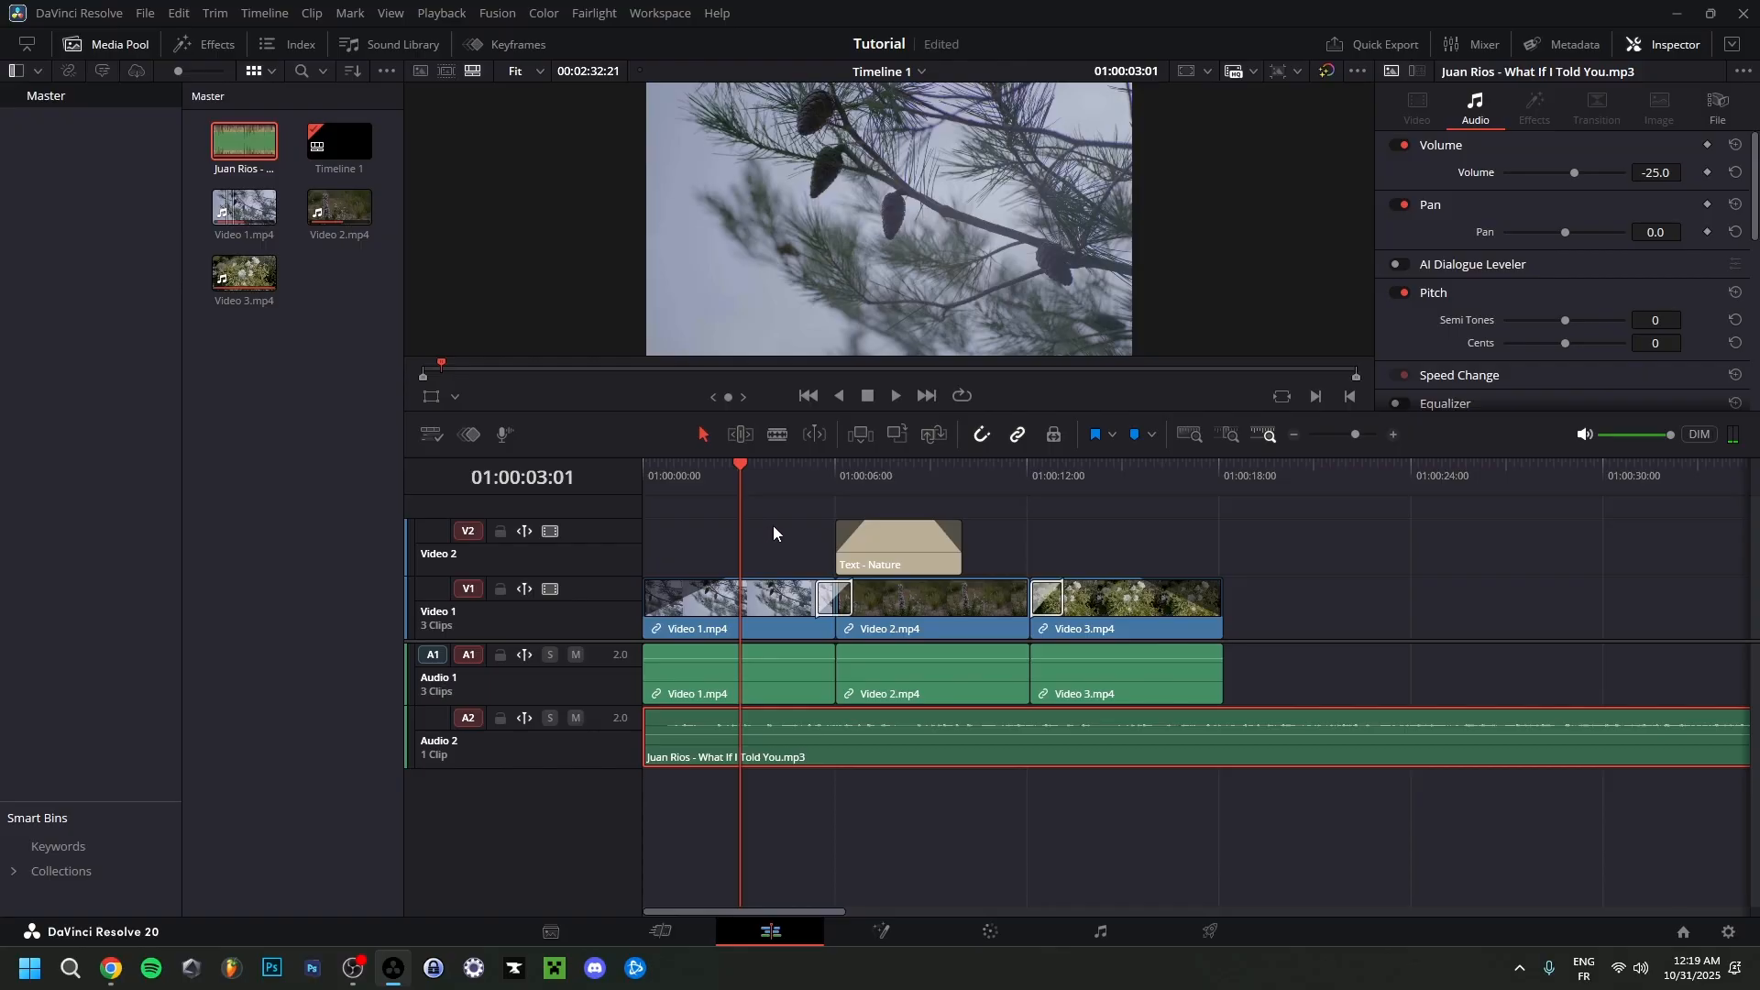
Set the music clip's volume to -3.0.
mouse_move(1660, 174)
mouse_down()
mouse_move(1707, 172)
mouse_move(1688, 172)
mouse_up()
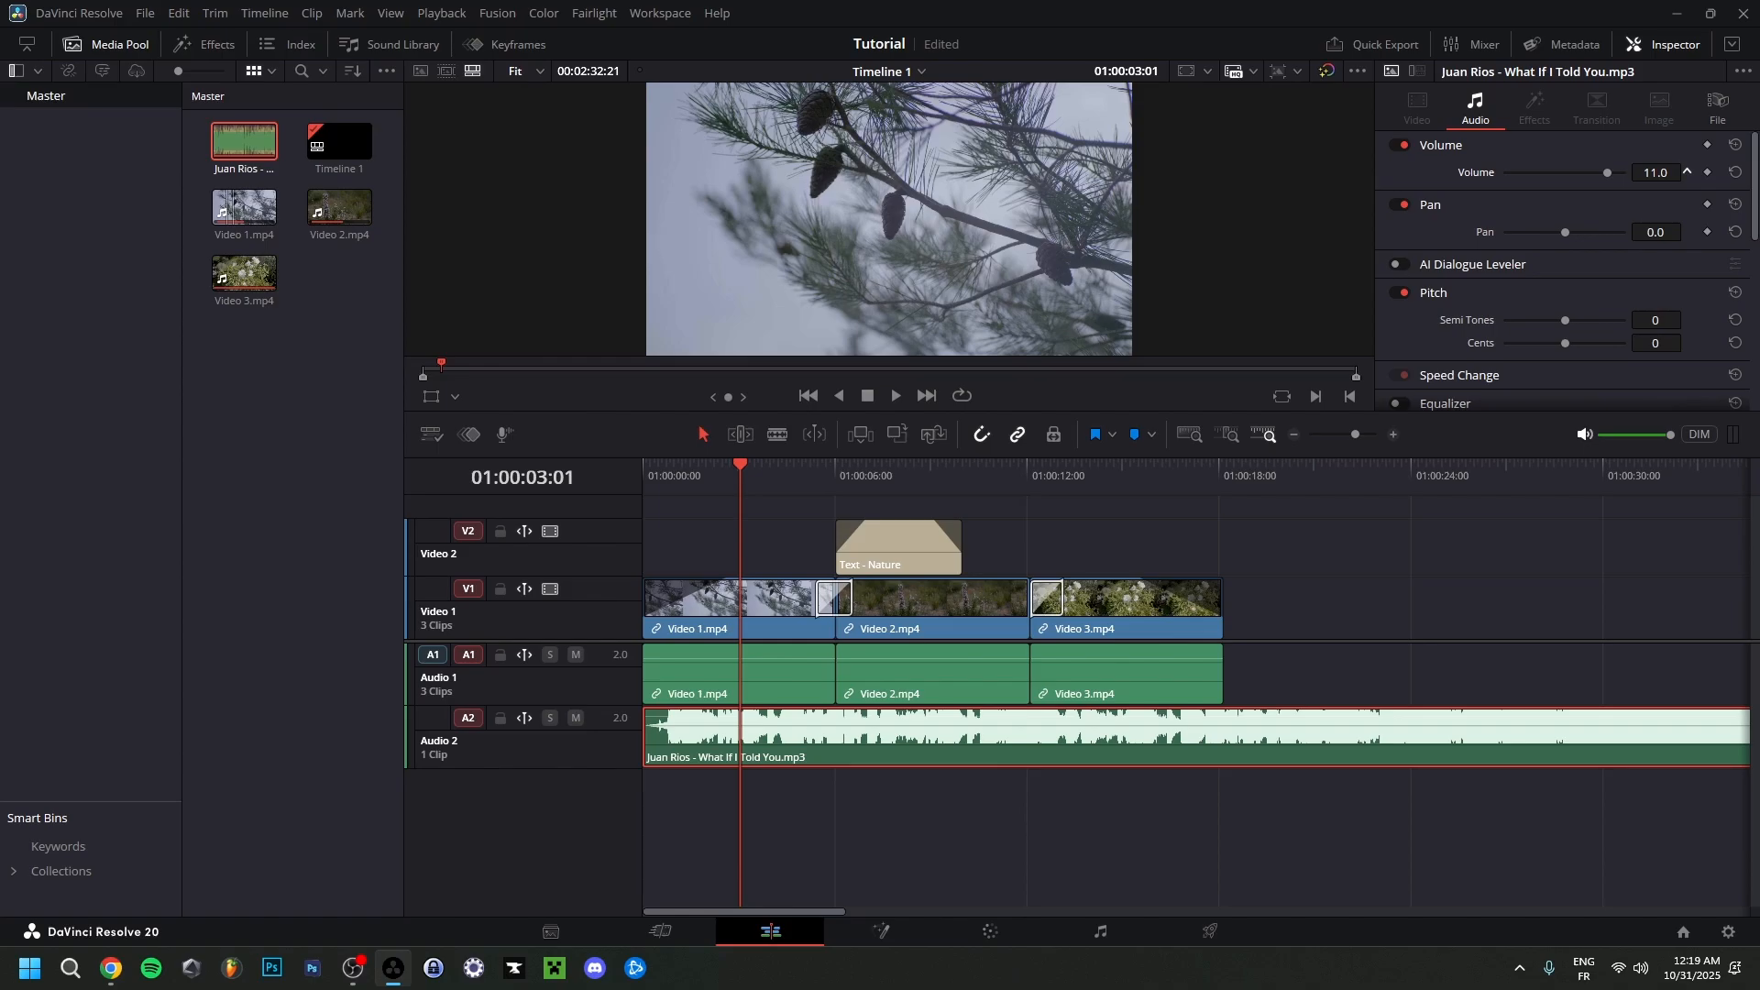
drag(1687, 173, 1685, 173)
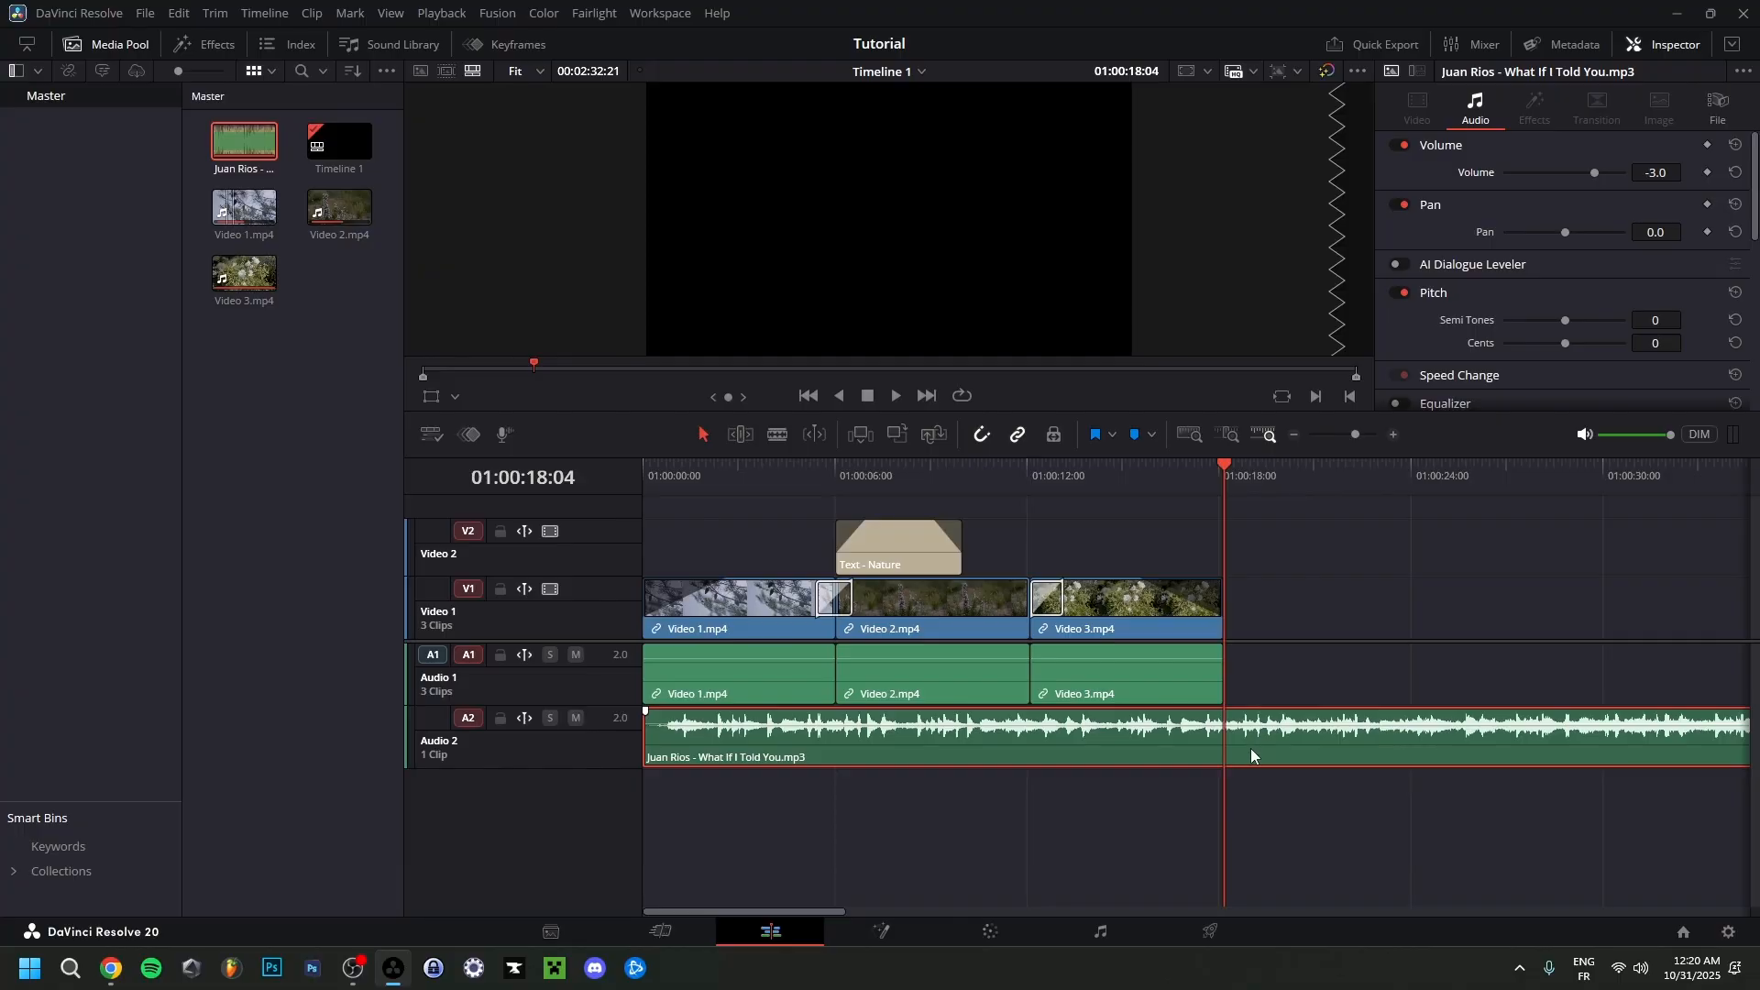
Shorten the music clip on Audio 2 so it ends with the Video 3 clip at 01:00:18:04.
scroll(1274, 732, down, 3)
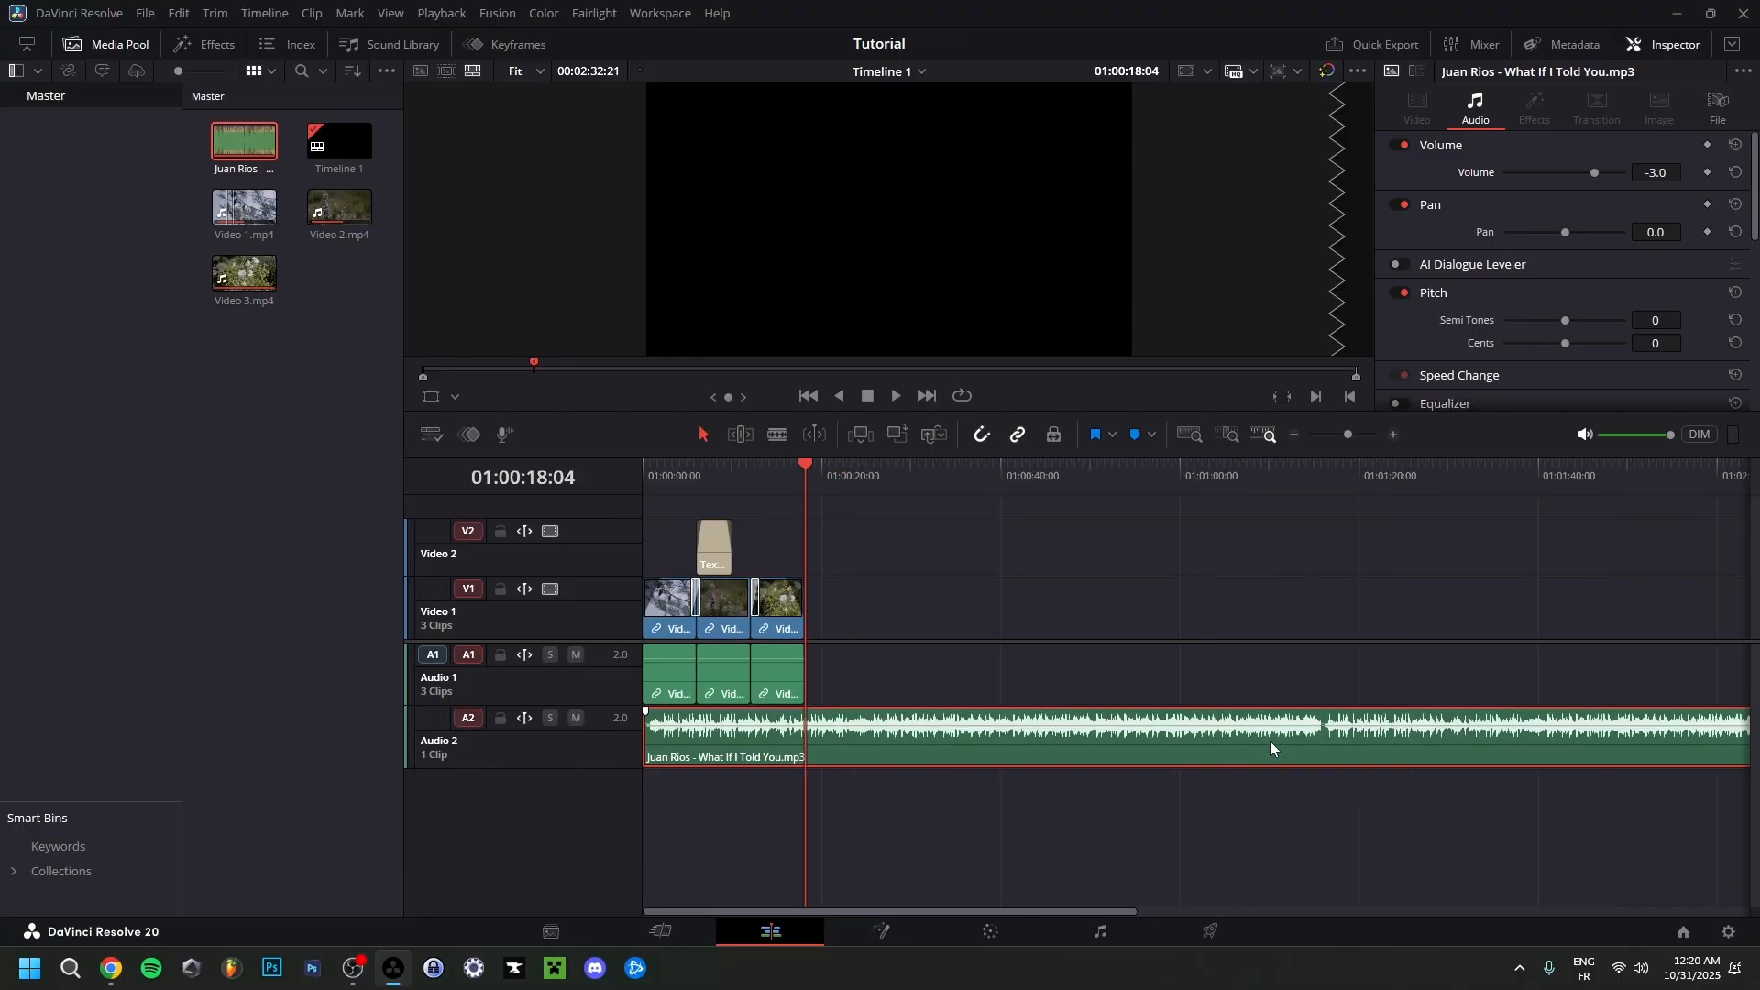
scroll(1269, 741, down, 1)
drag(1600, 747, 725, 757)
scroll(932, 789, up, 4)
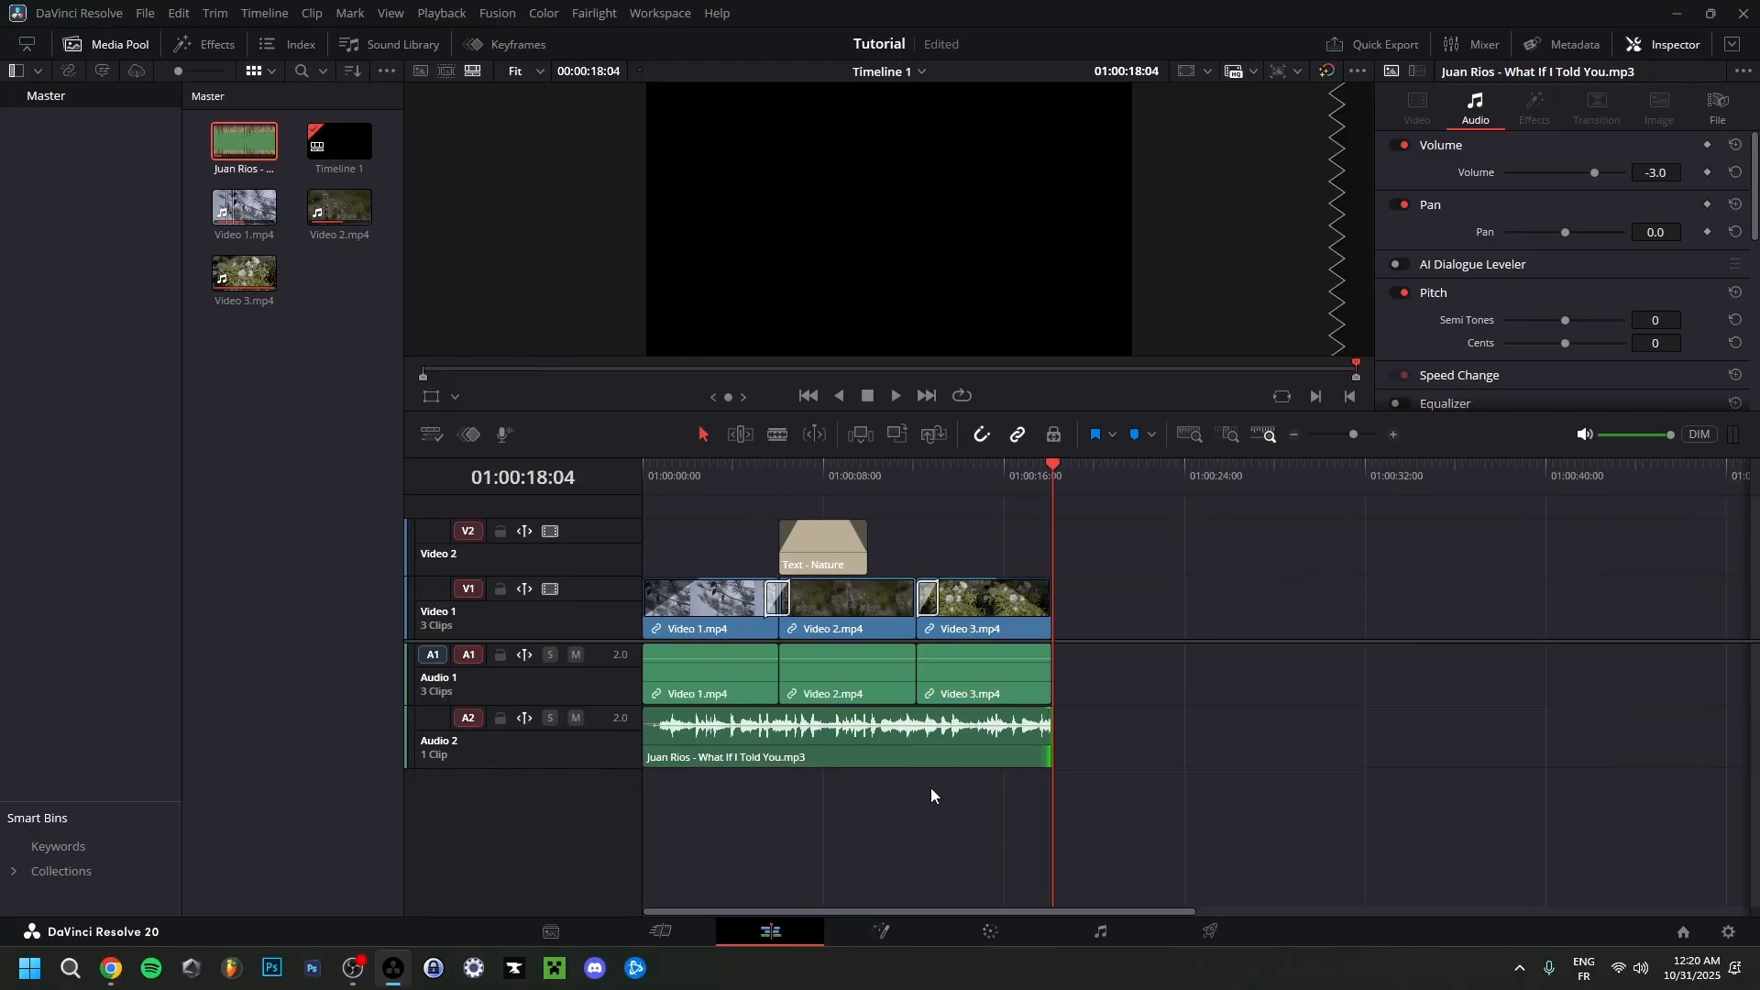
scroll(932, 788, up, 2)
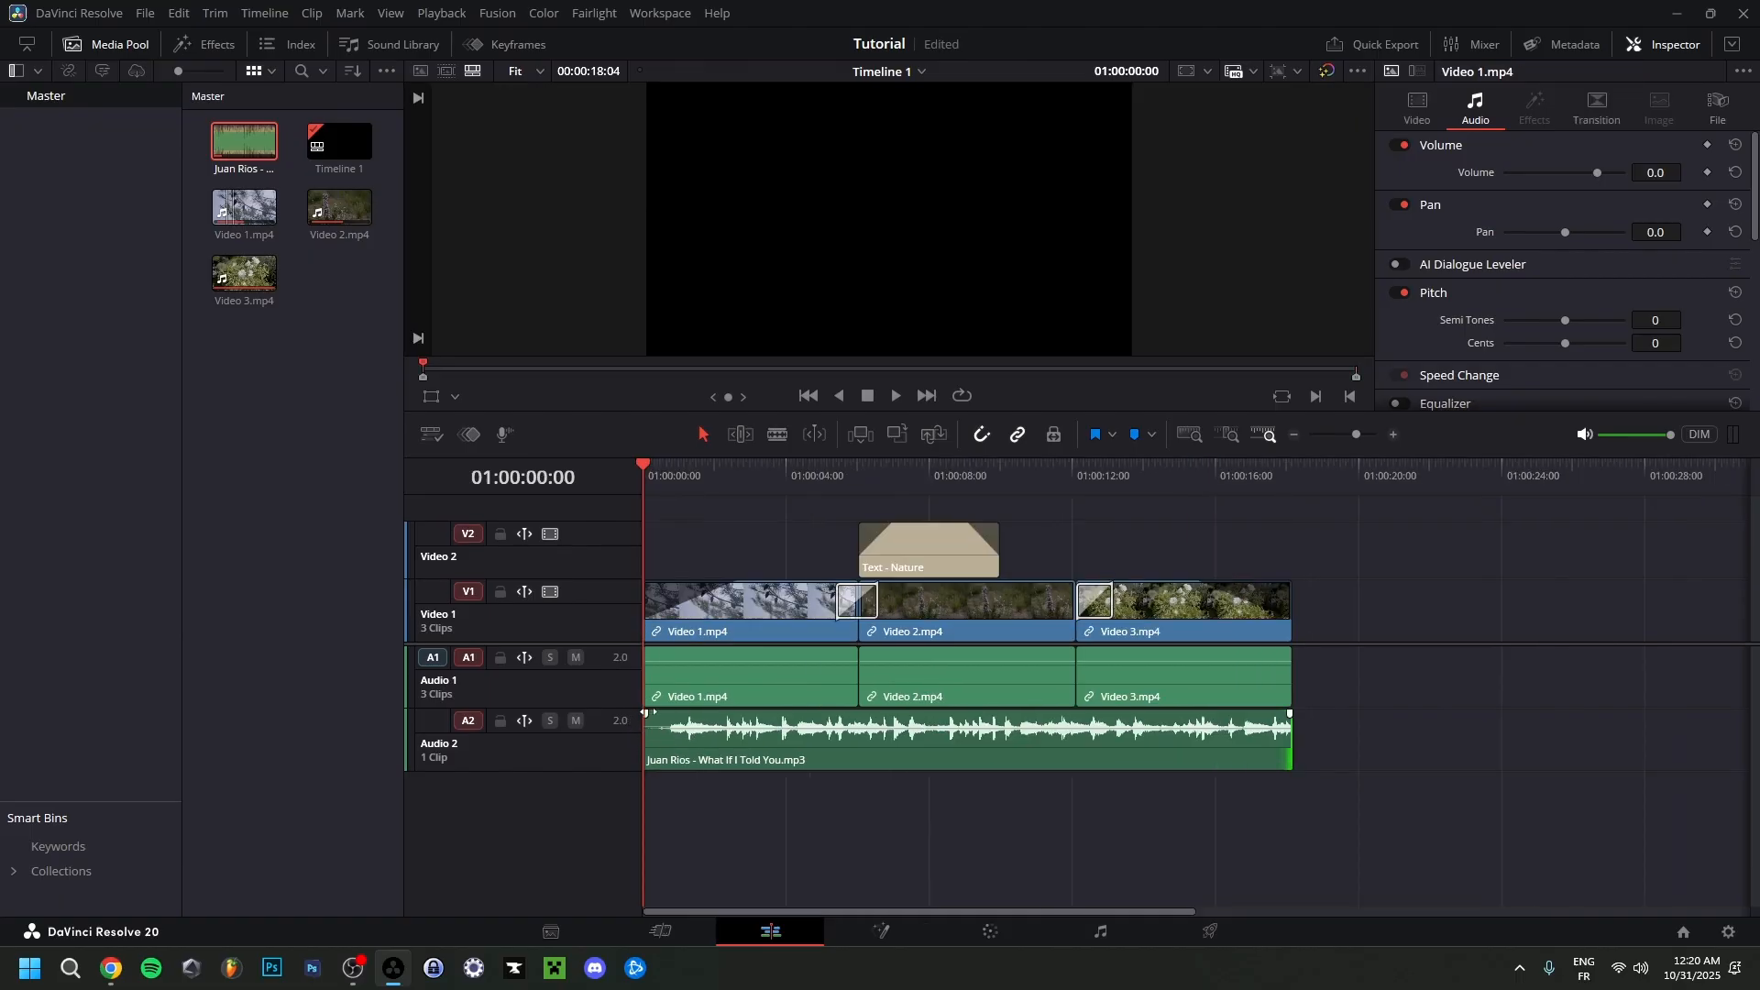
Add a fade-in to the music clip up to about 01:00:02:20 and a fade-out at its end, checking the playback.
drag(650, 713, 662, 713)
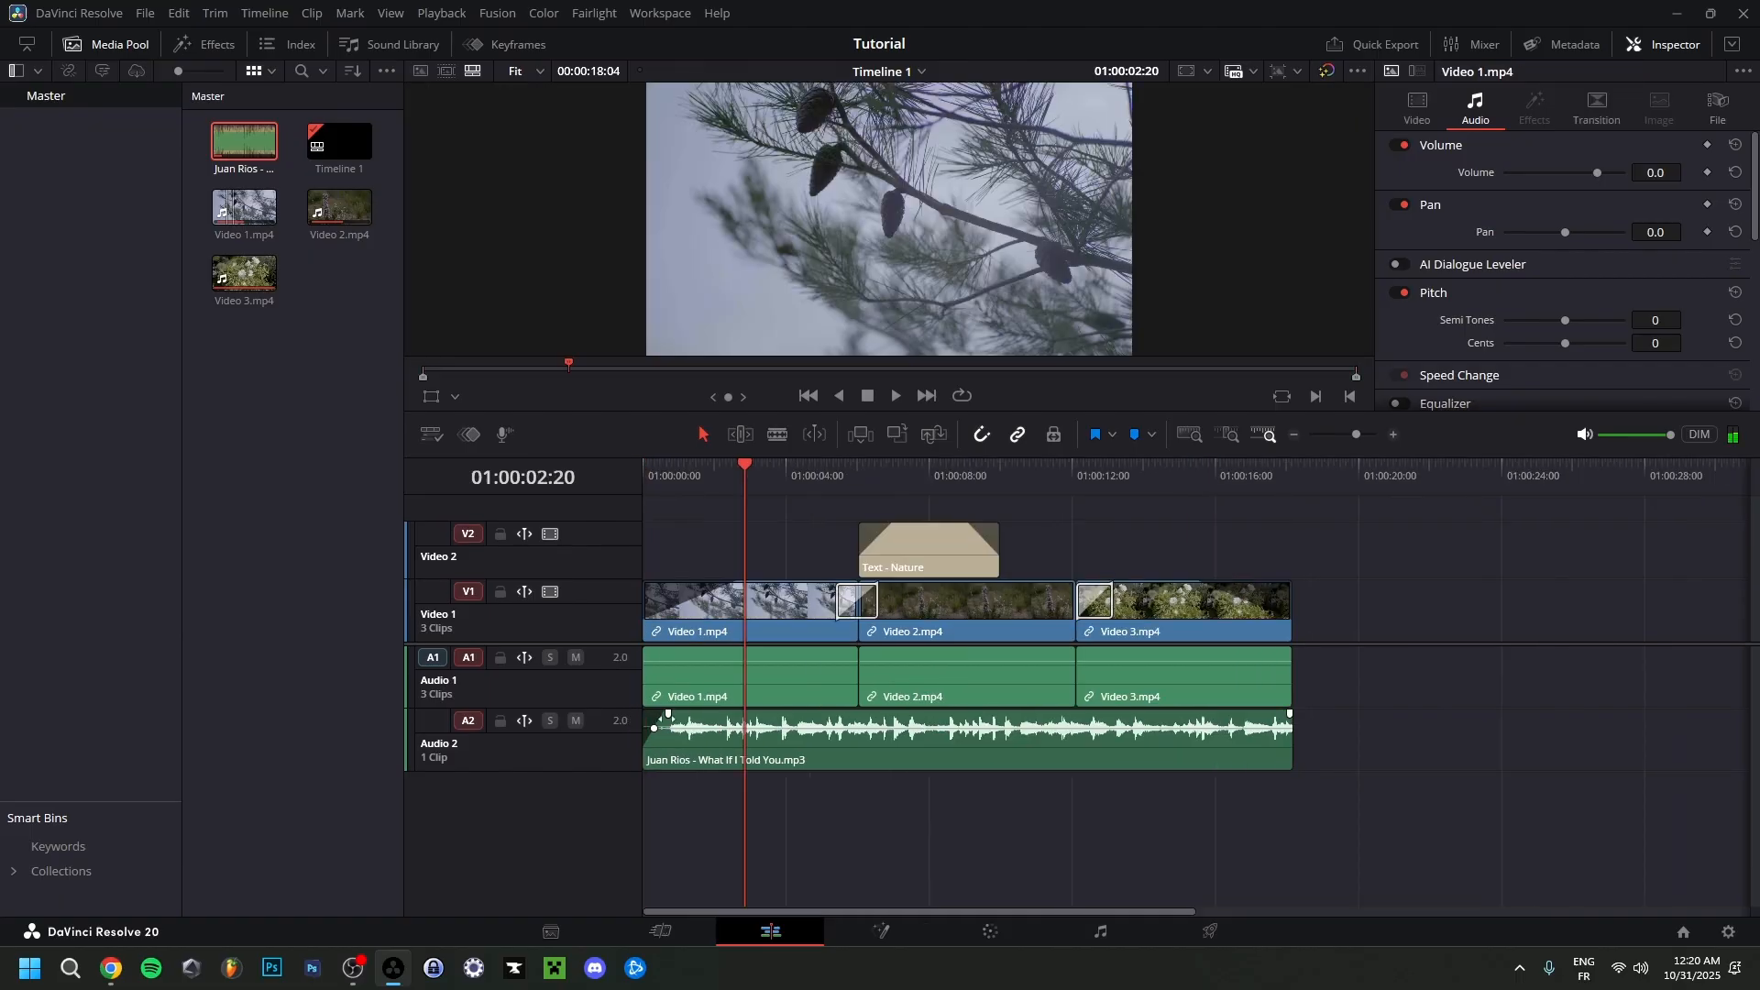
drag(669, 714, 744, 714)
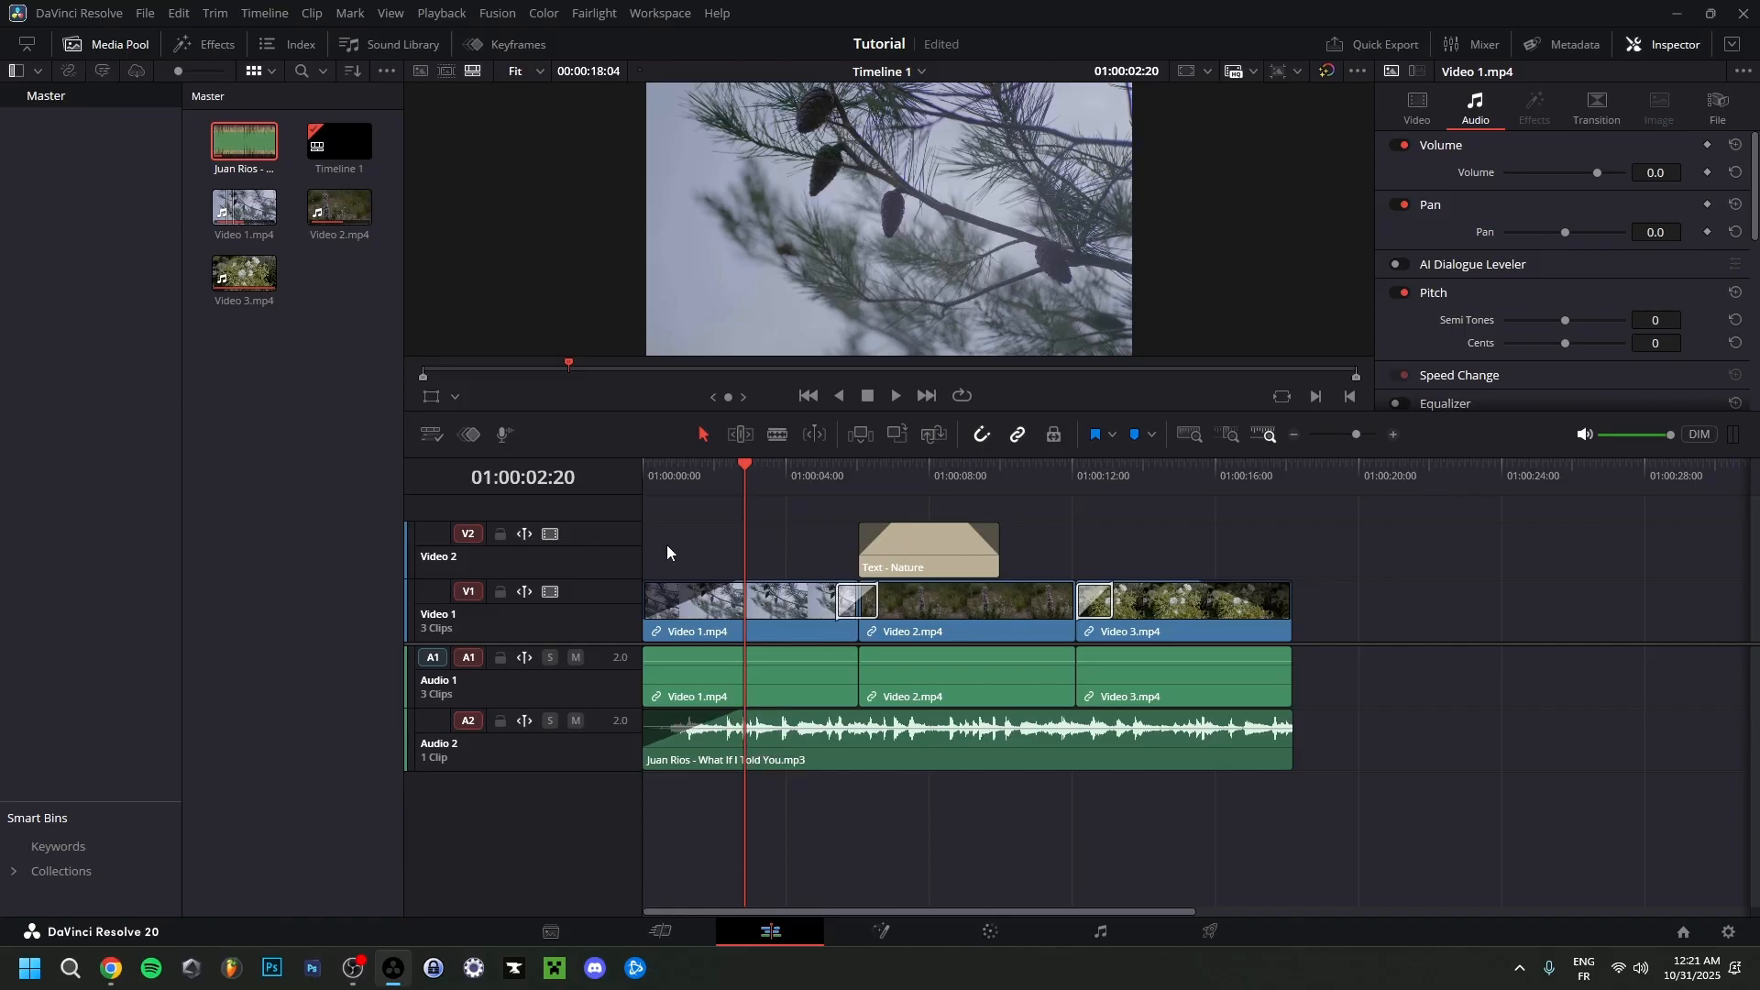
drag(750, 466, 674, 471)
key(Home)
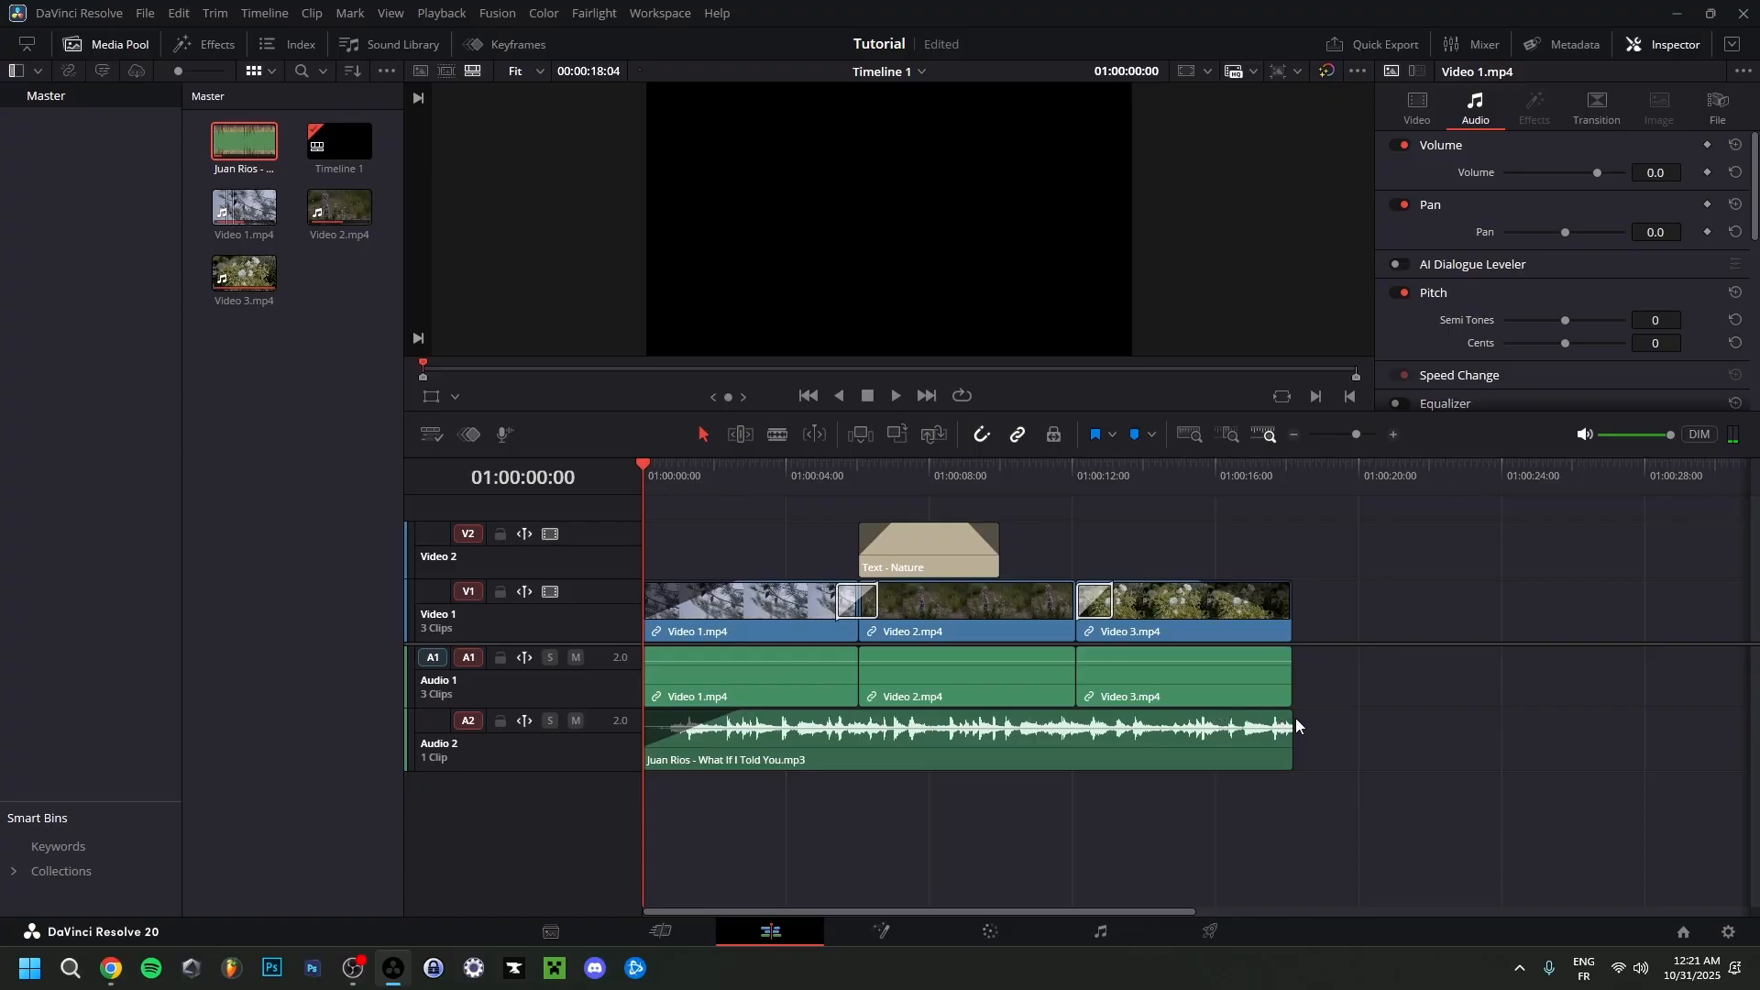
drag(1288, 714, 1190, 714)
drag(1256, 466, 1271, 467)
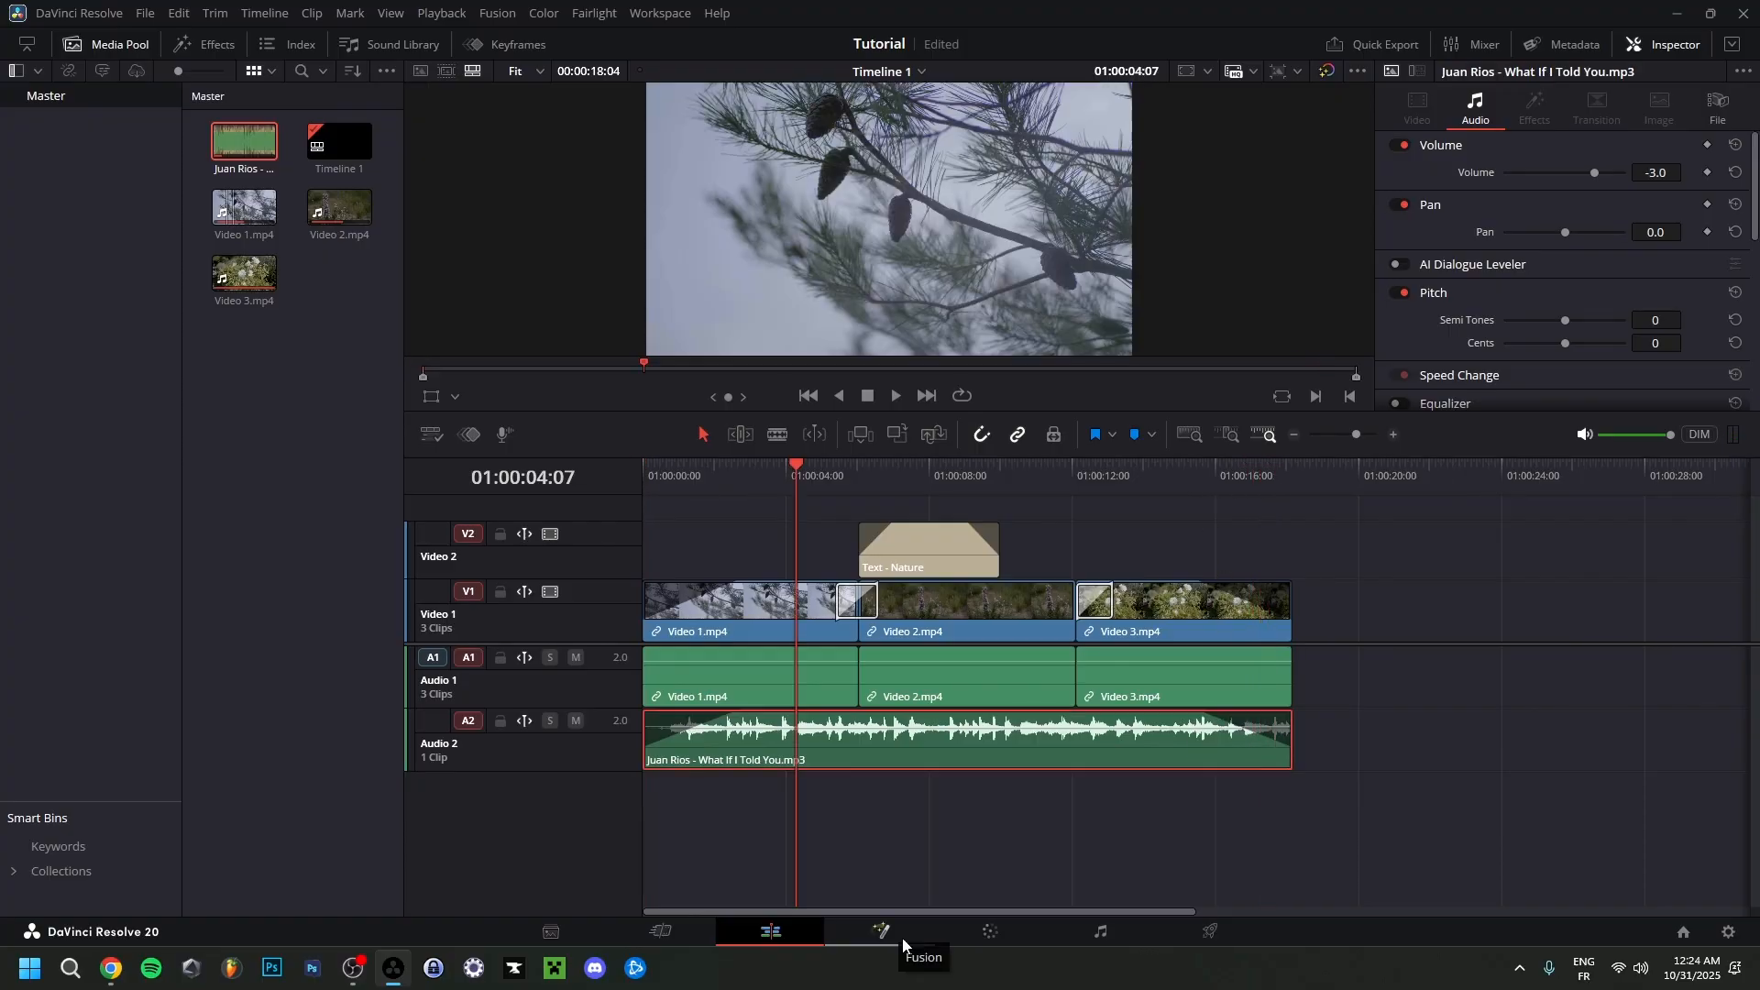
On the Deliver page, apply the SvenDesigns render preset and set the output file to Tutorial in the Video 296 folder.
click(1210, 933)
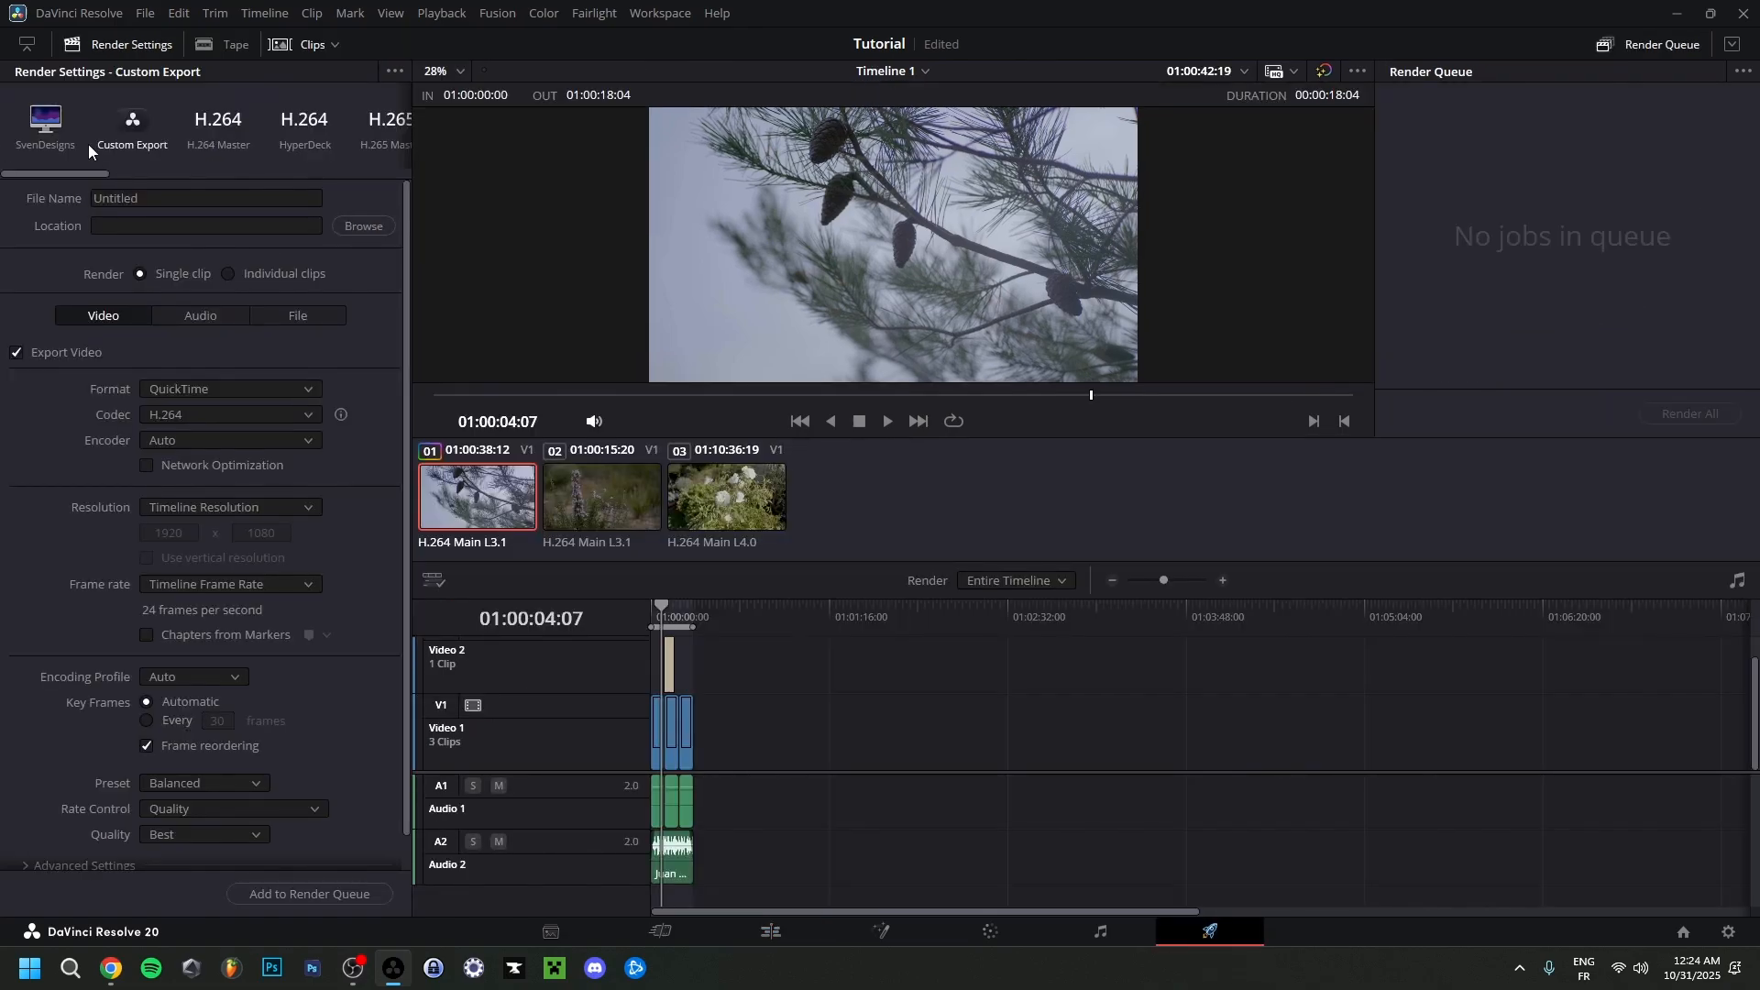
click(42, 142)
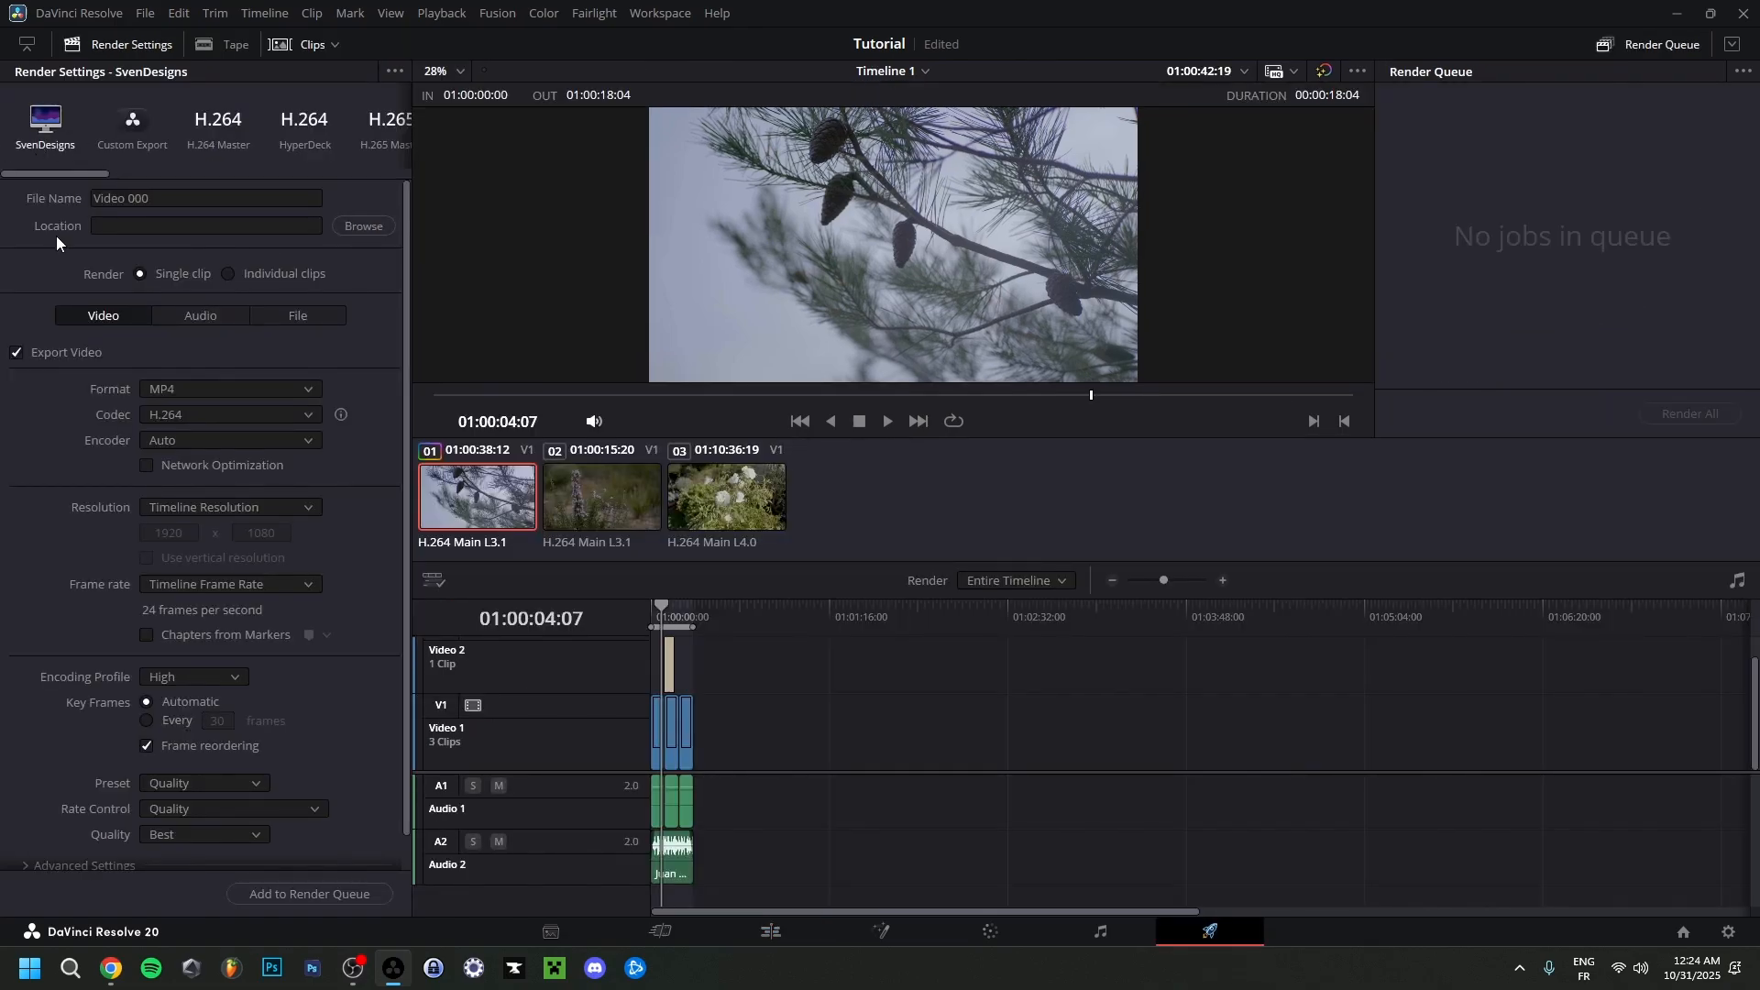
click(363, 227)
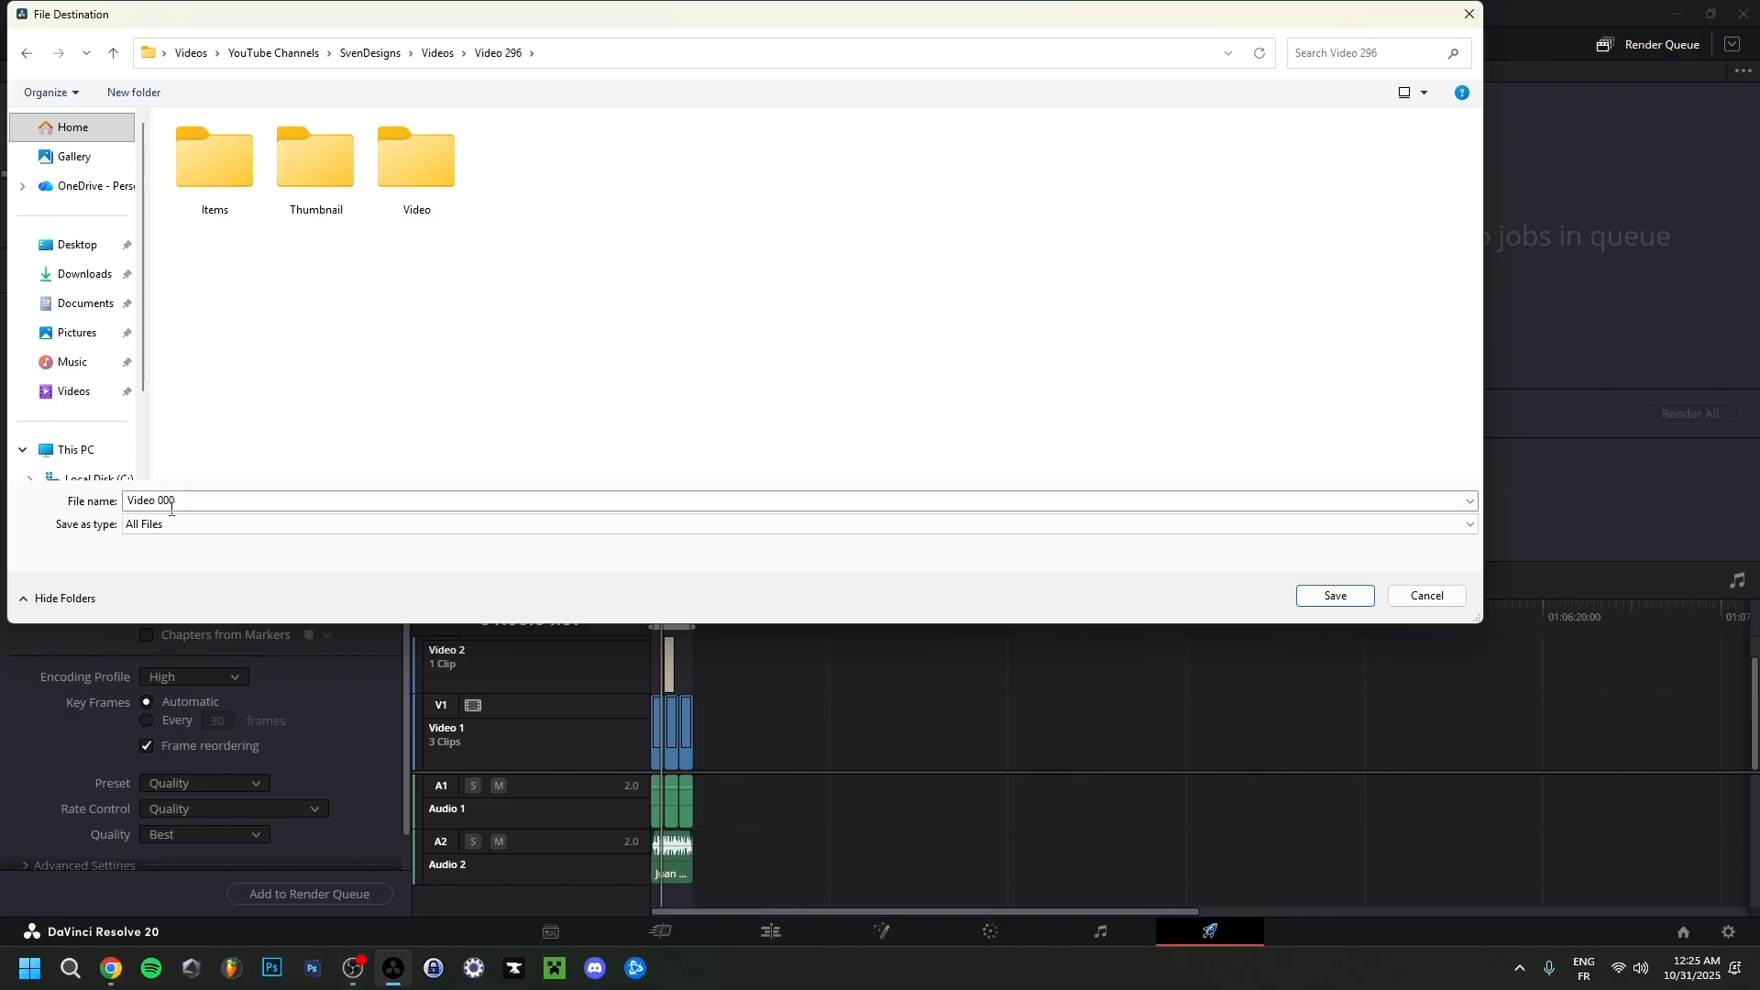
click(126, 503)
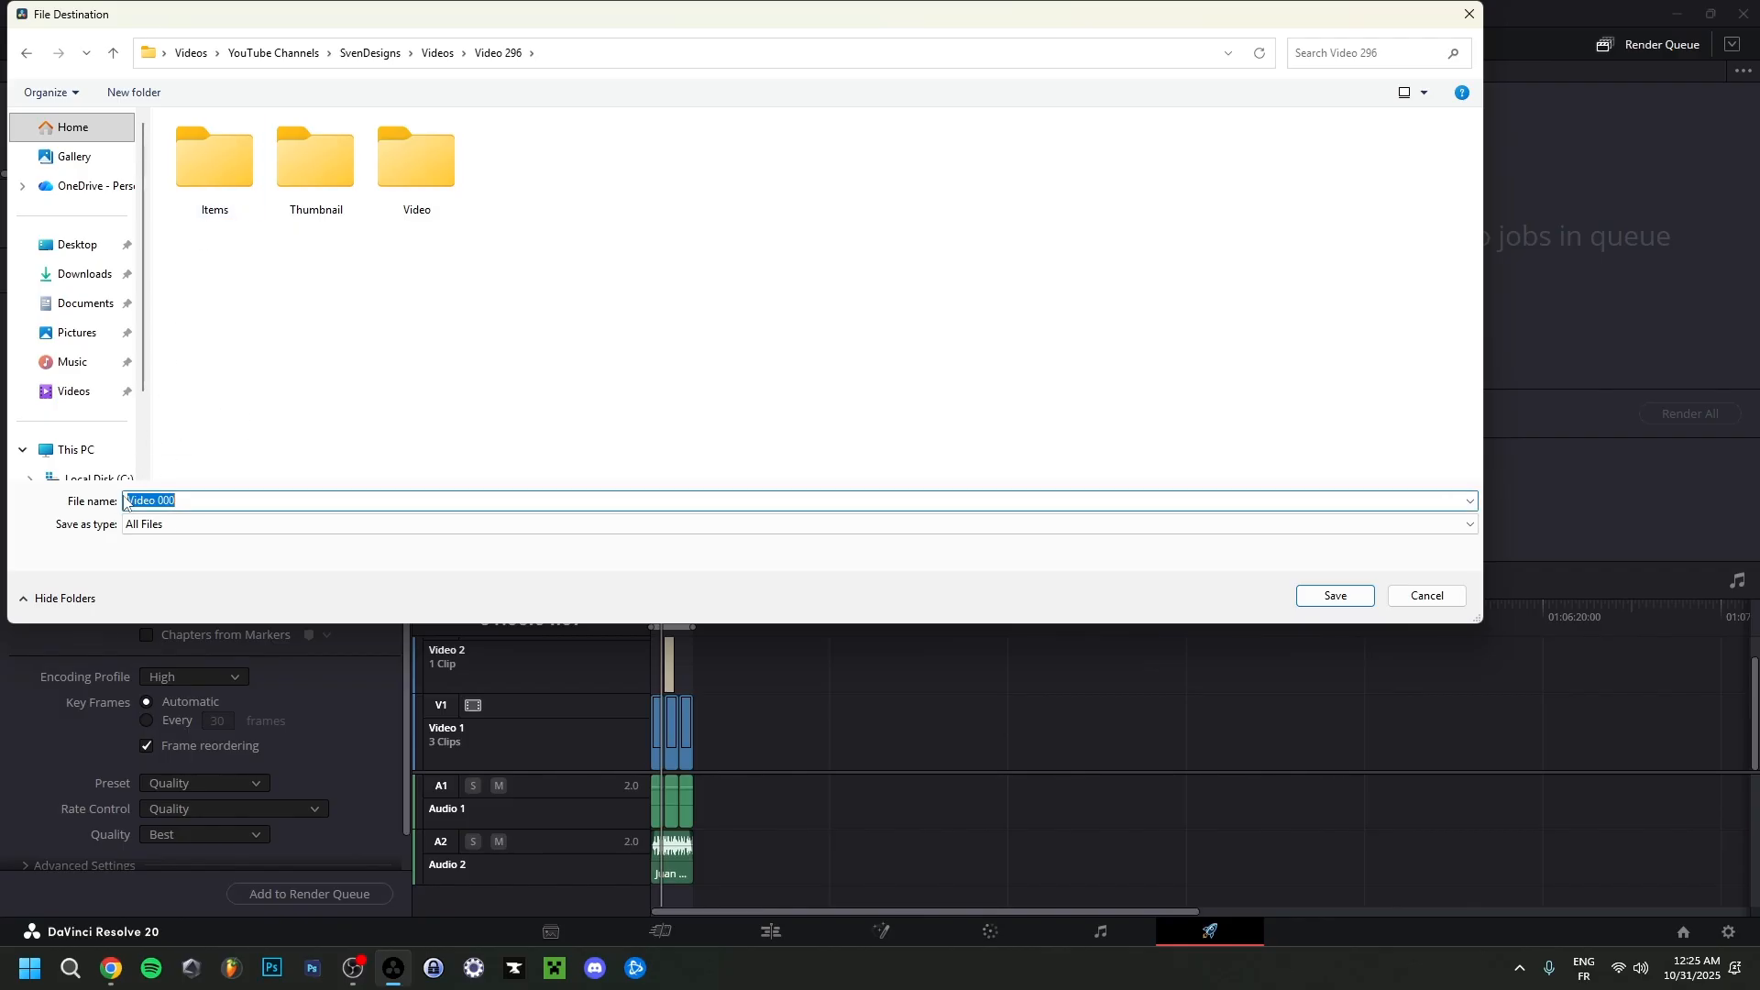
text(Tutorial)
click(1335, 596)
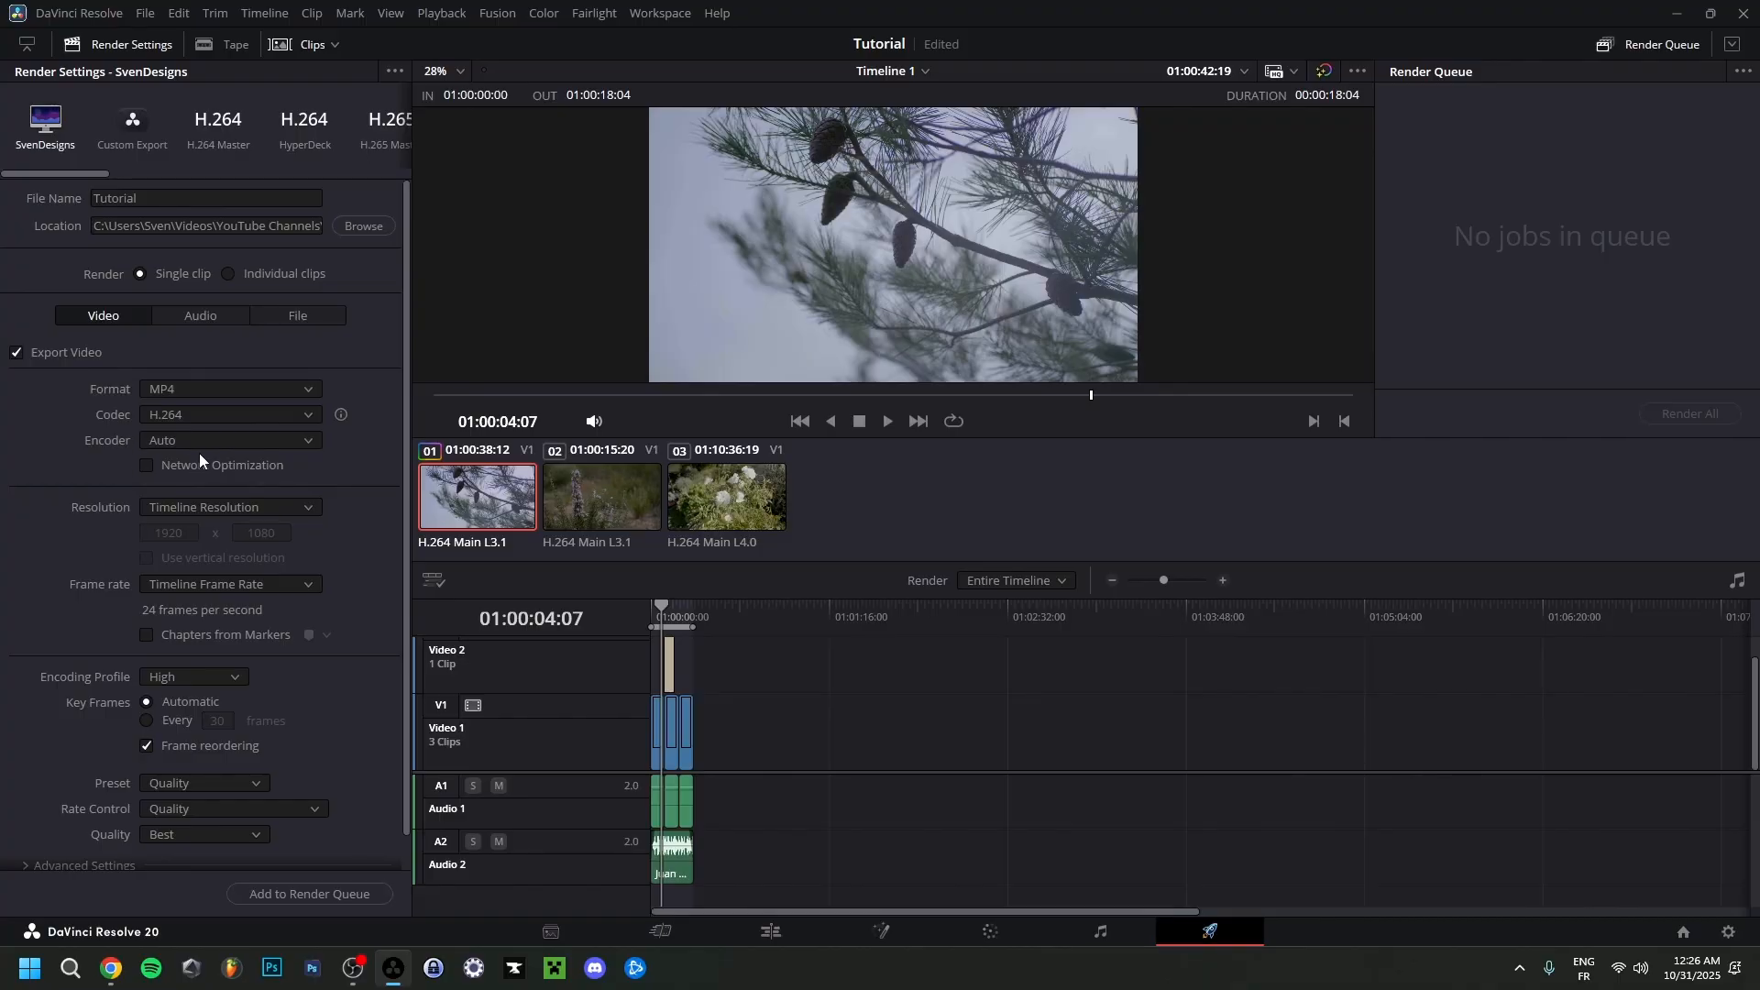
Review the audio and video render settings of the SvenDesigns preset, including the expanded Advanced Settings and Subtitle Settings.
click(205, 317)
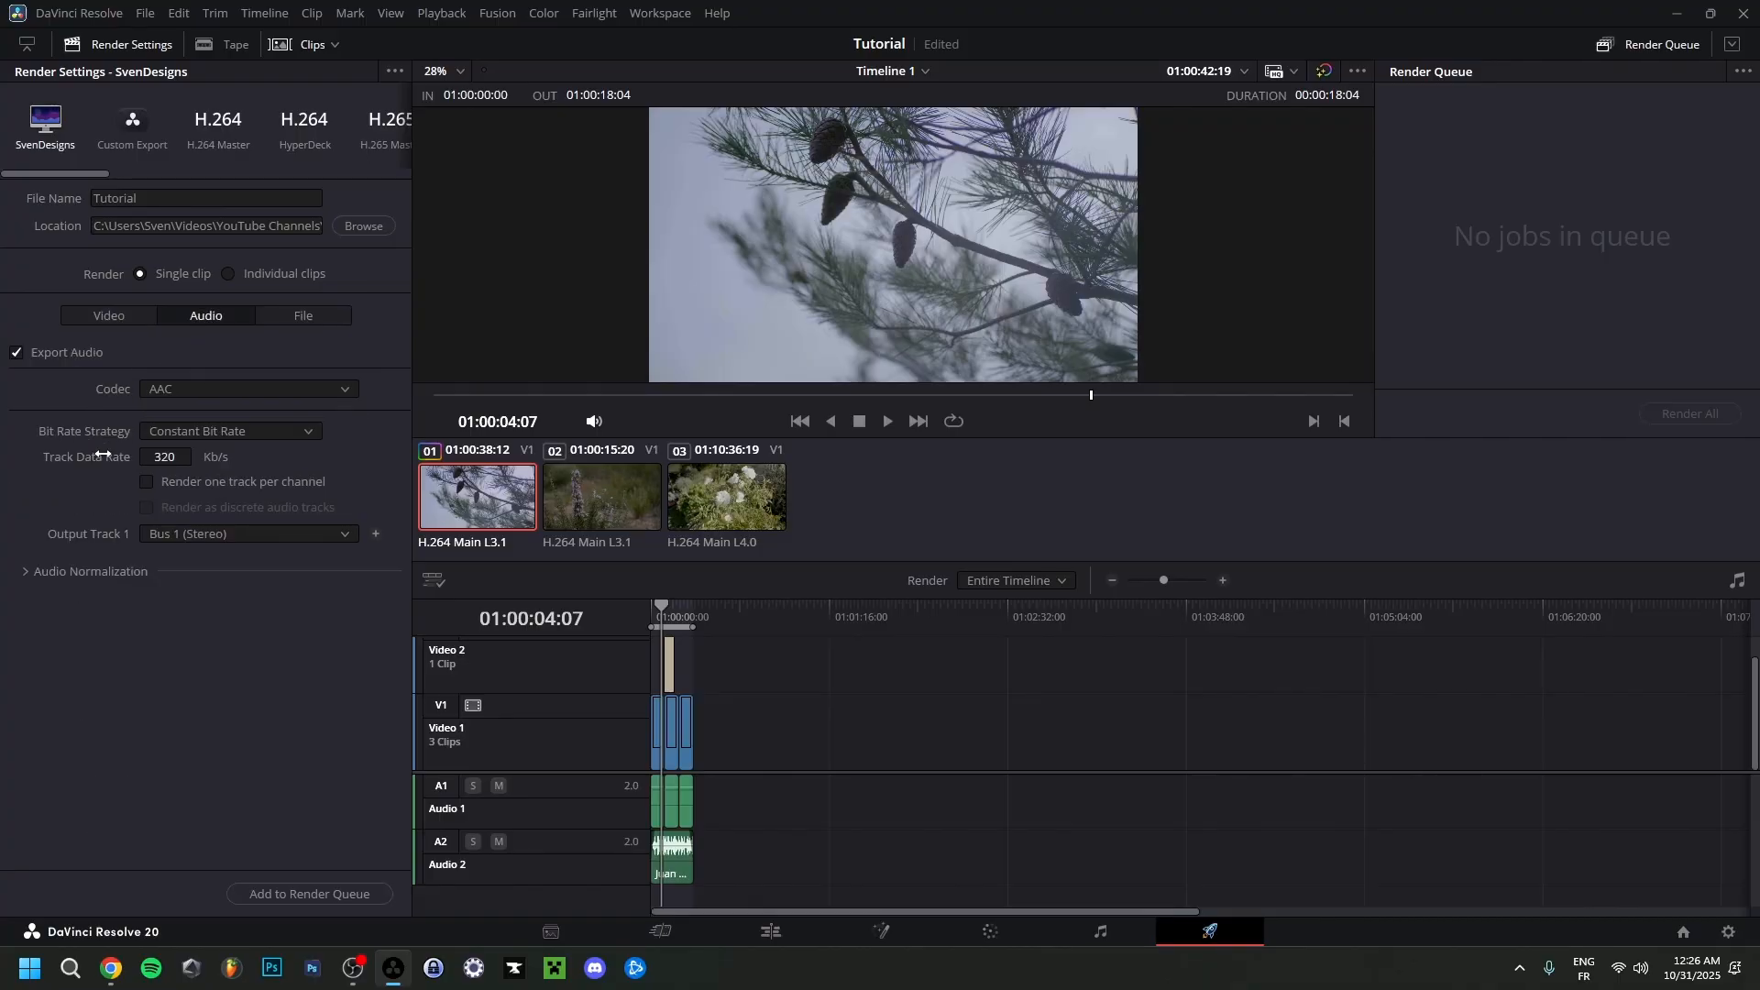
click(98, 323)
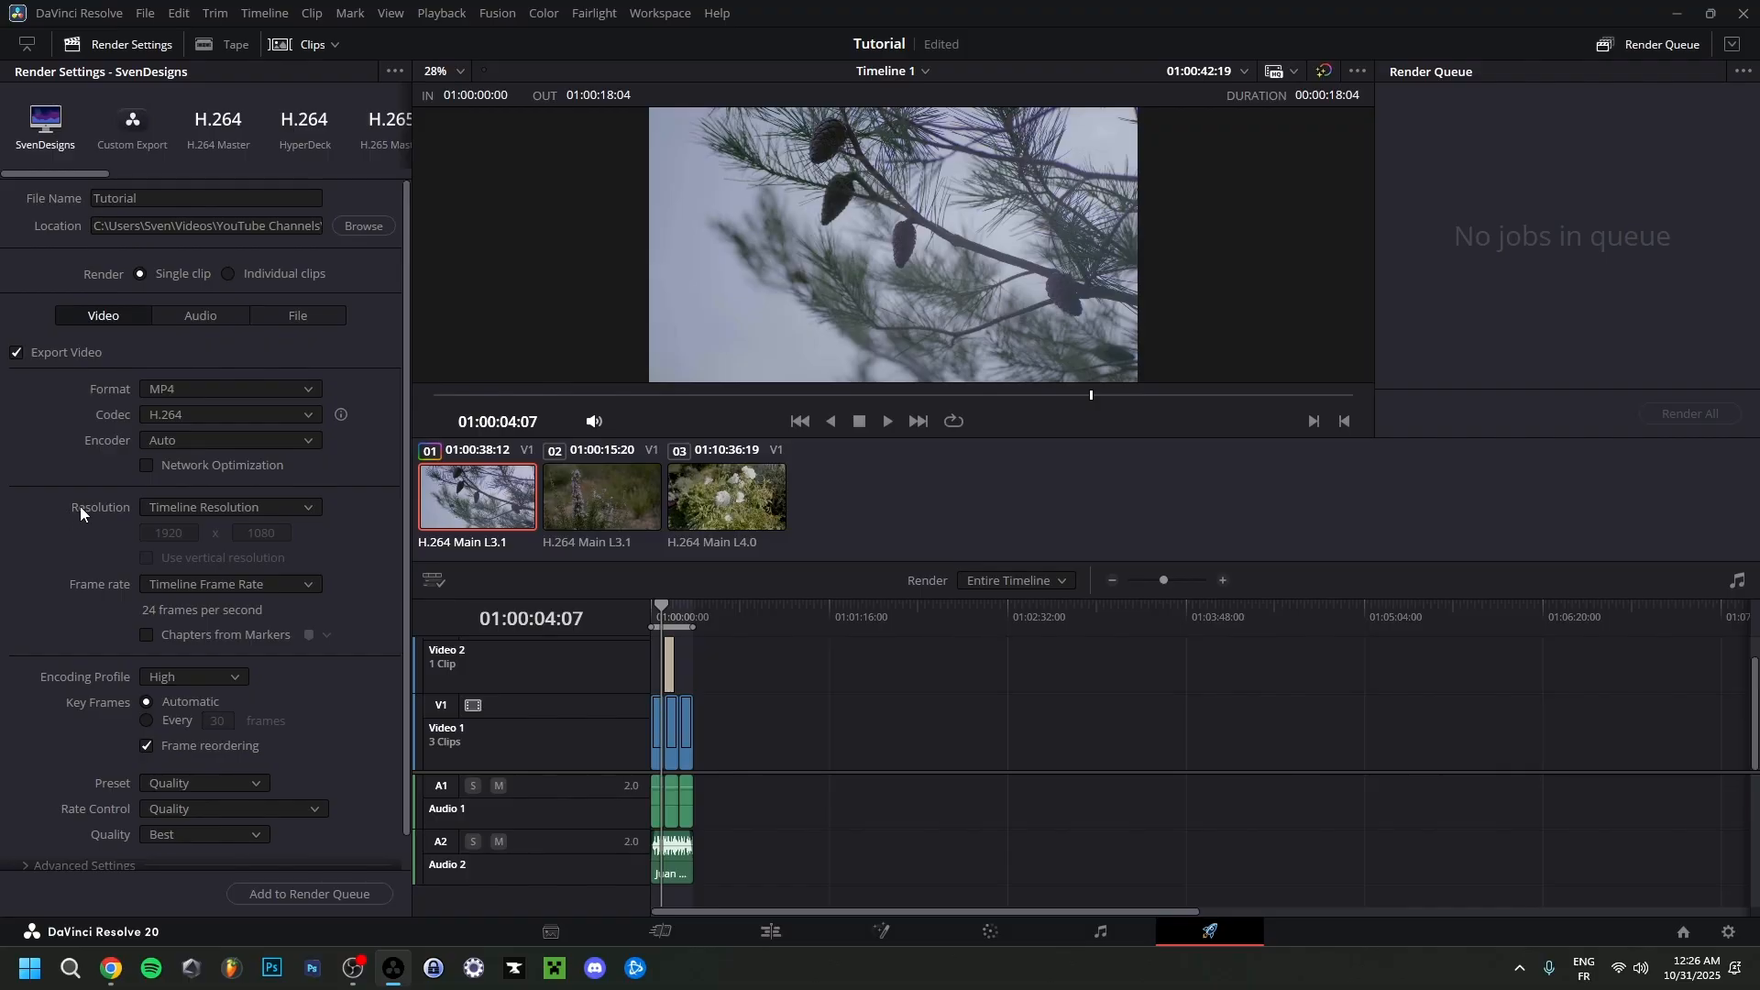
scroll(86, 515, down, 1)
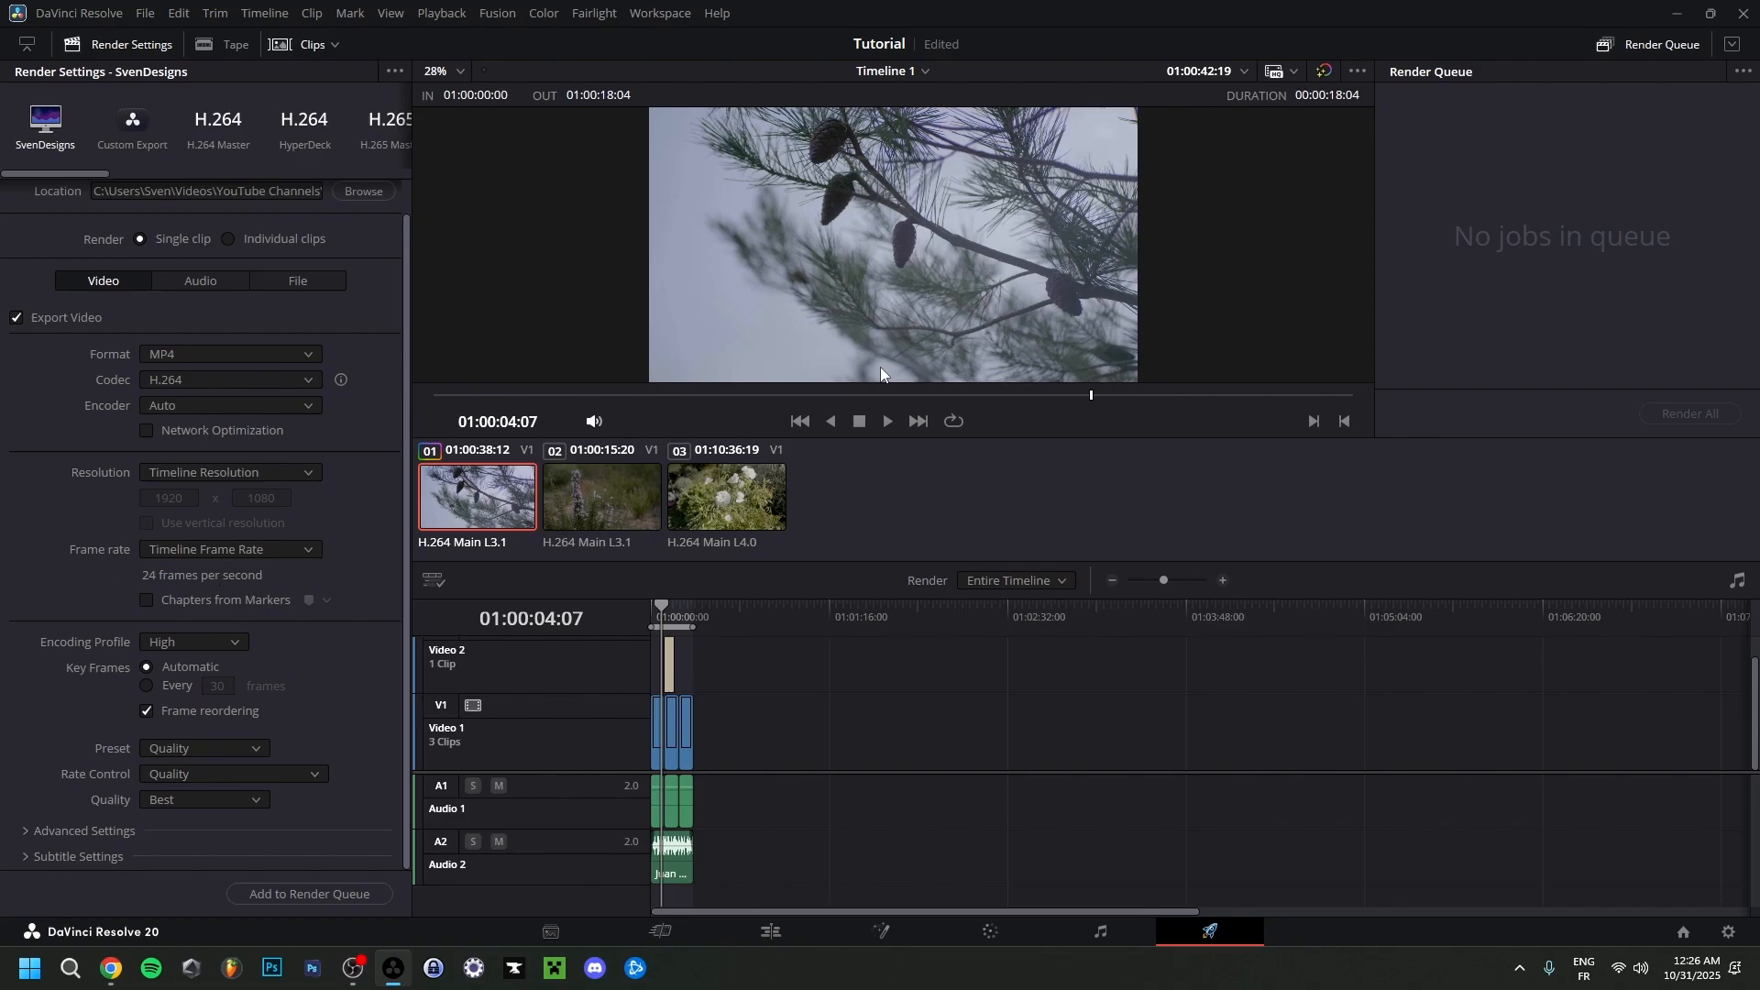
click(26, 831)
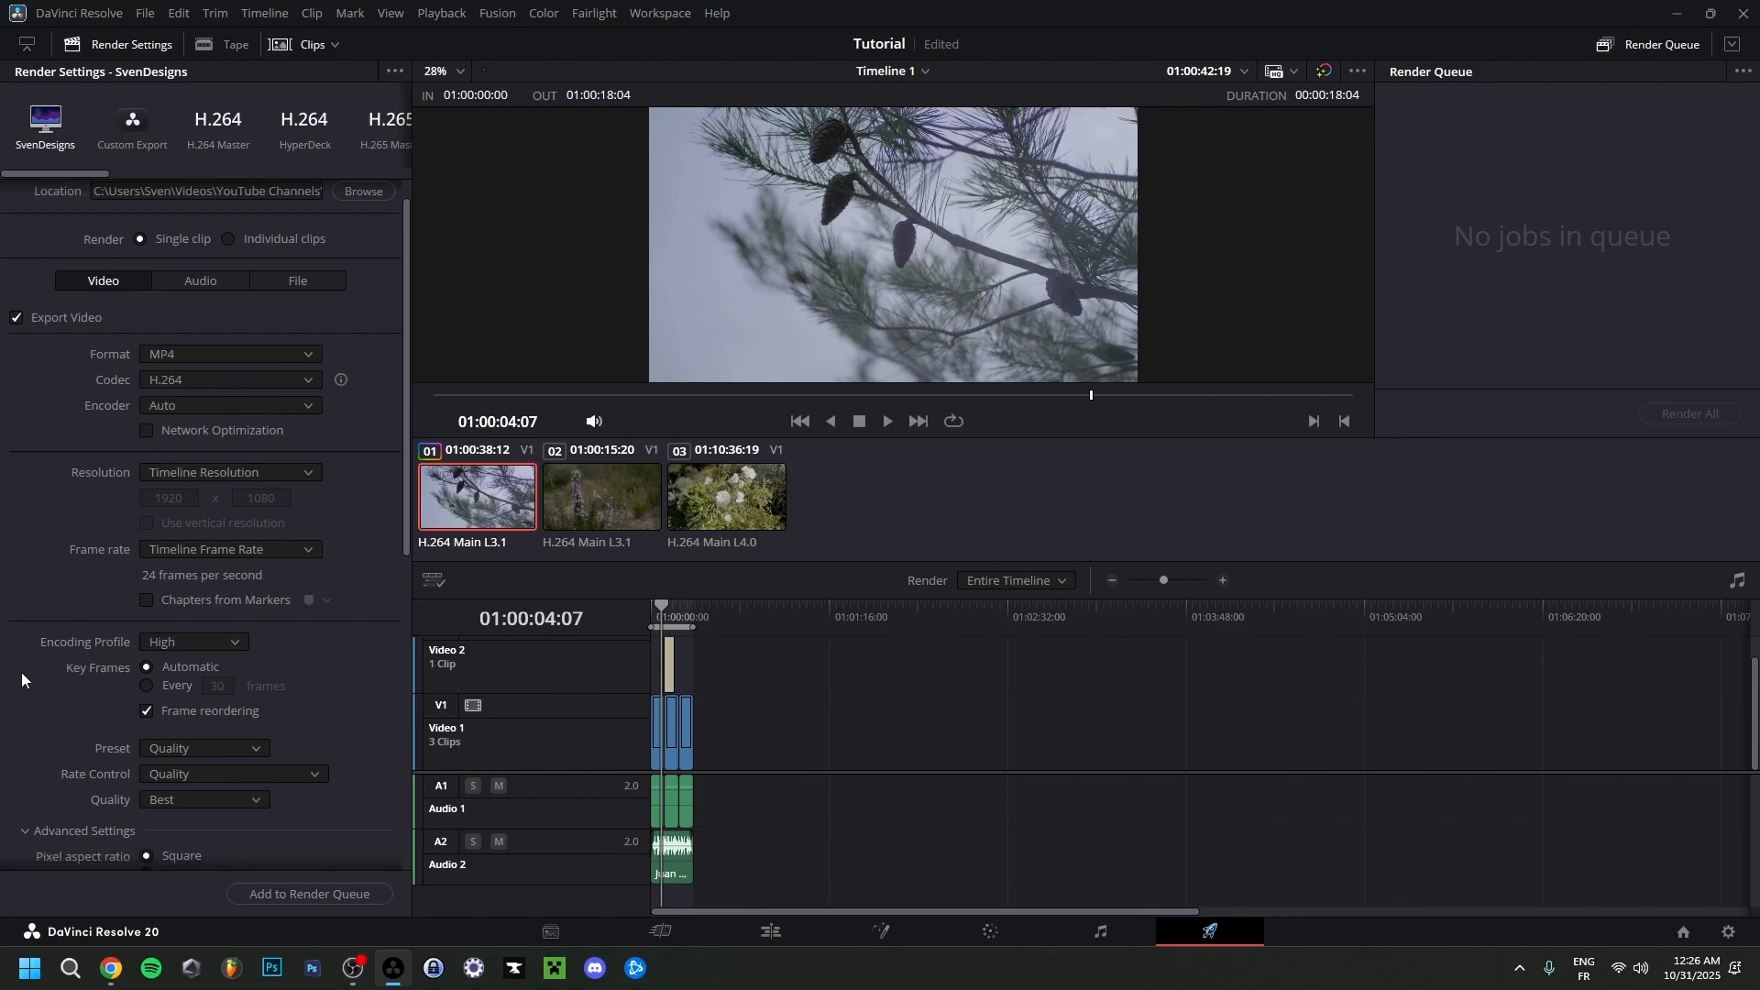
scroll(22, 678, down, 3)
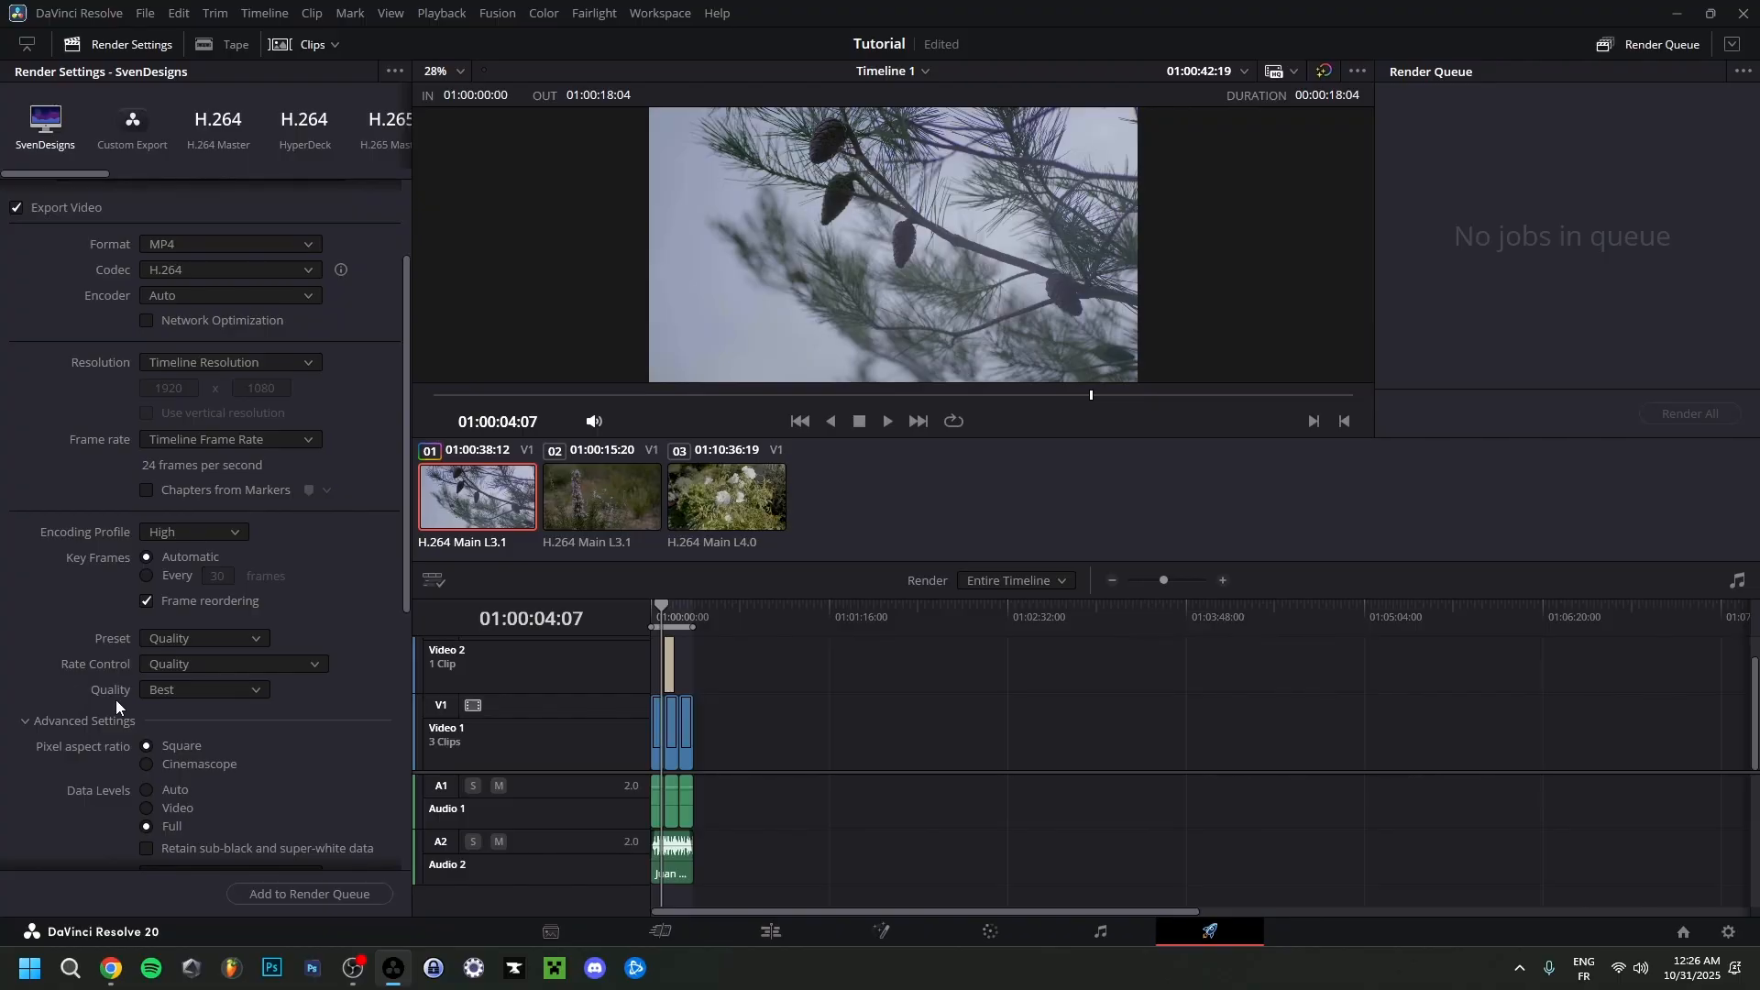
scroll(116, 700, down, 6)
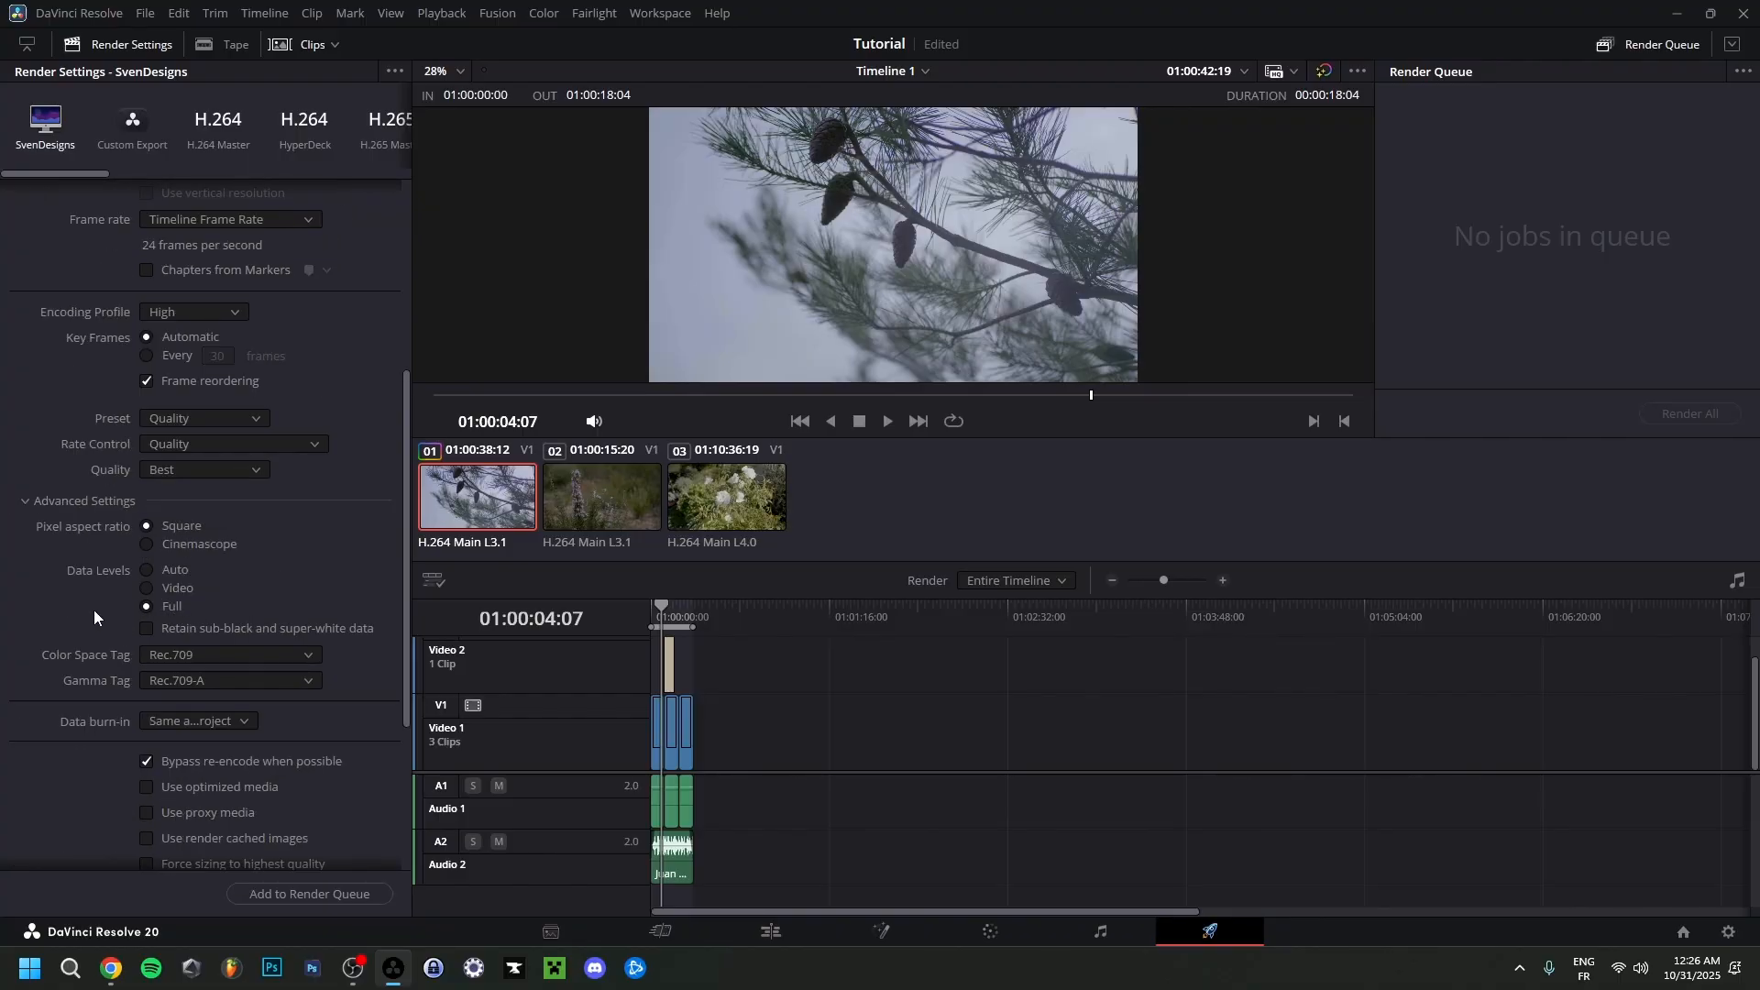
scroll(46, 634, down, 2)
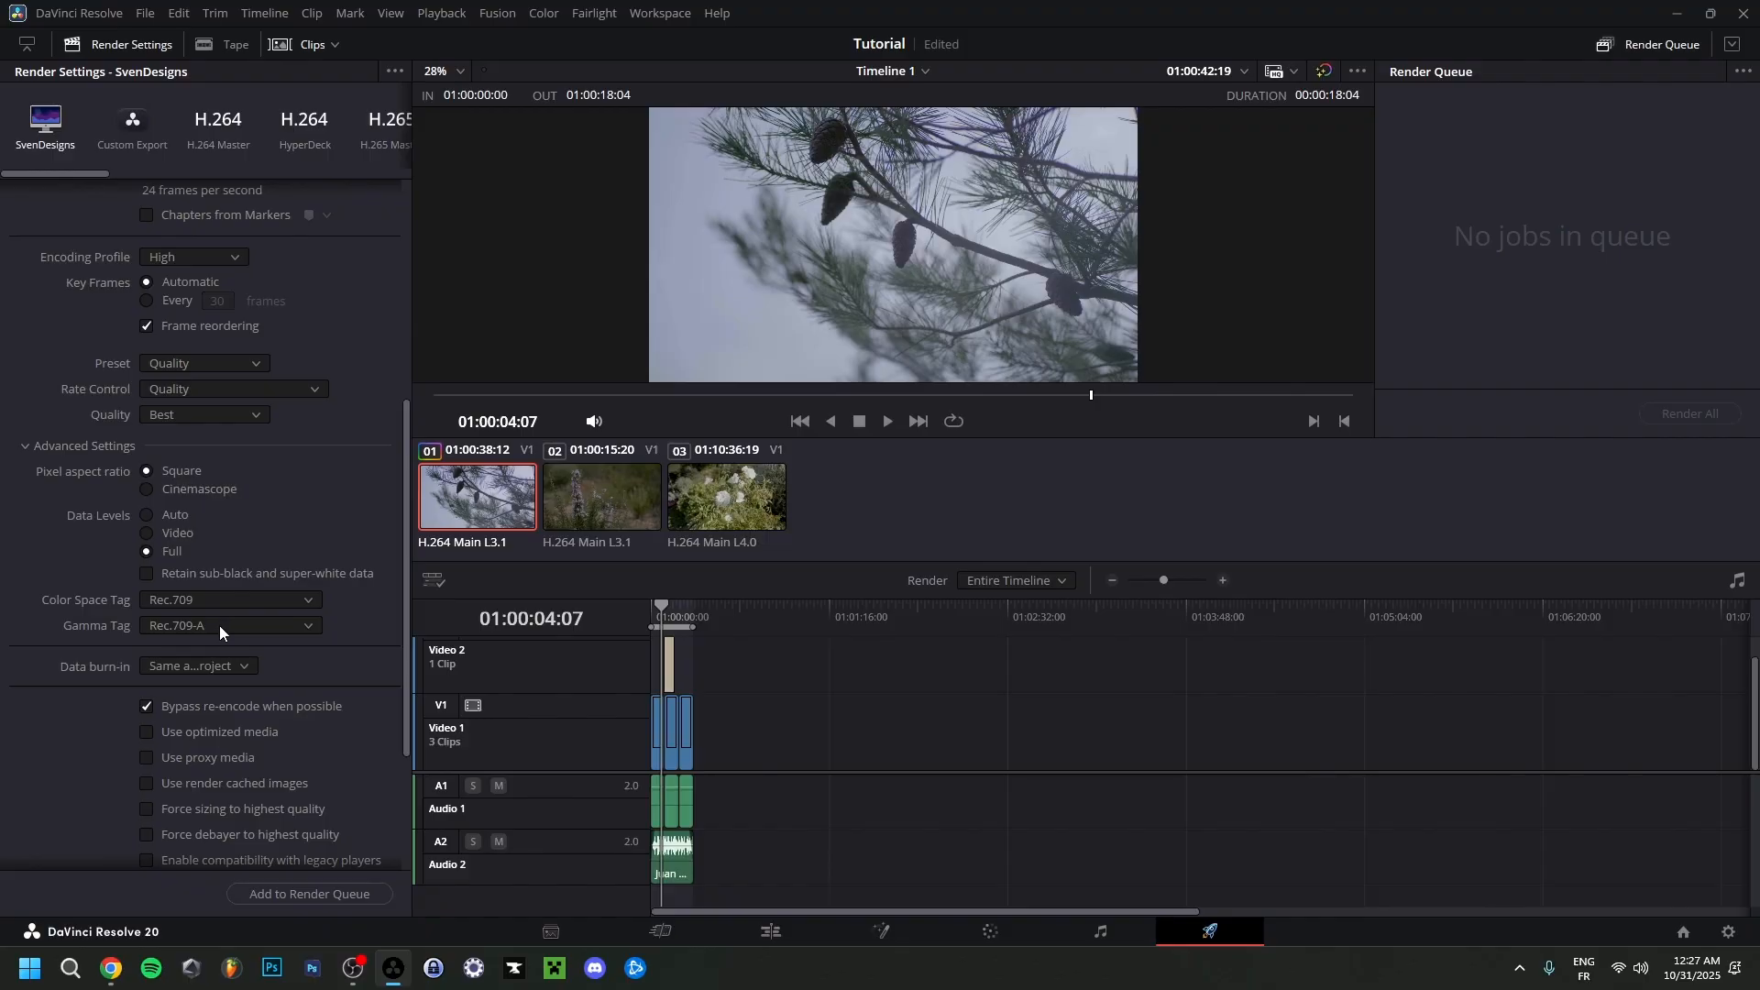
scroll(53, 662, down, 3)
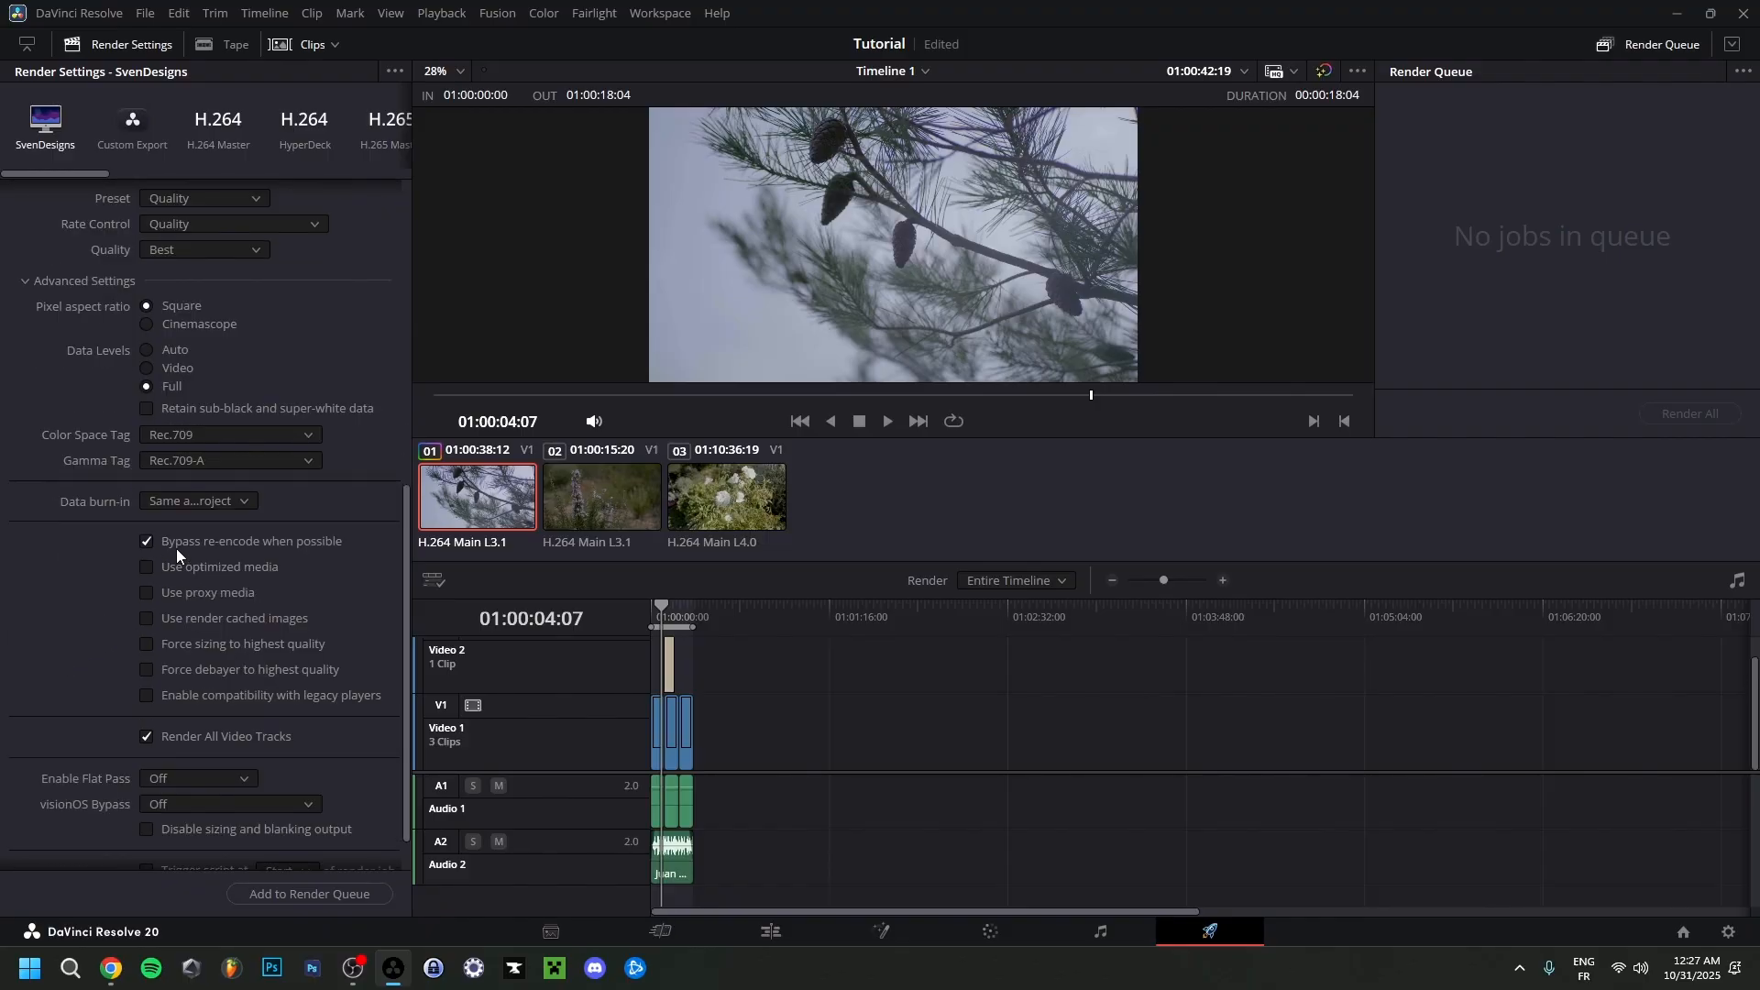
scroll(8, 677, down, 1)
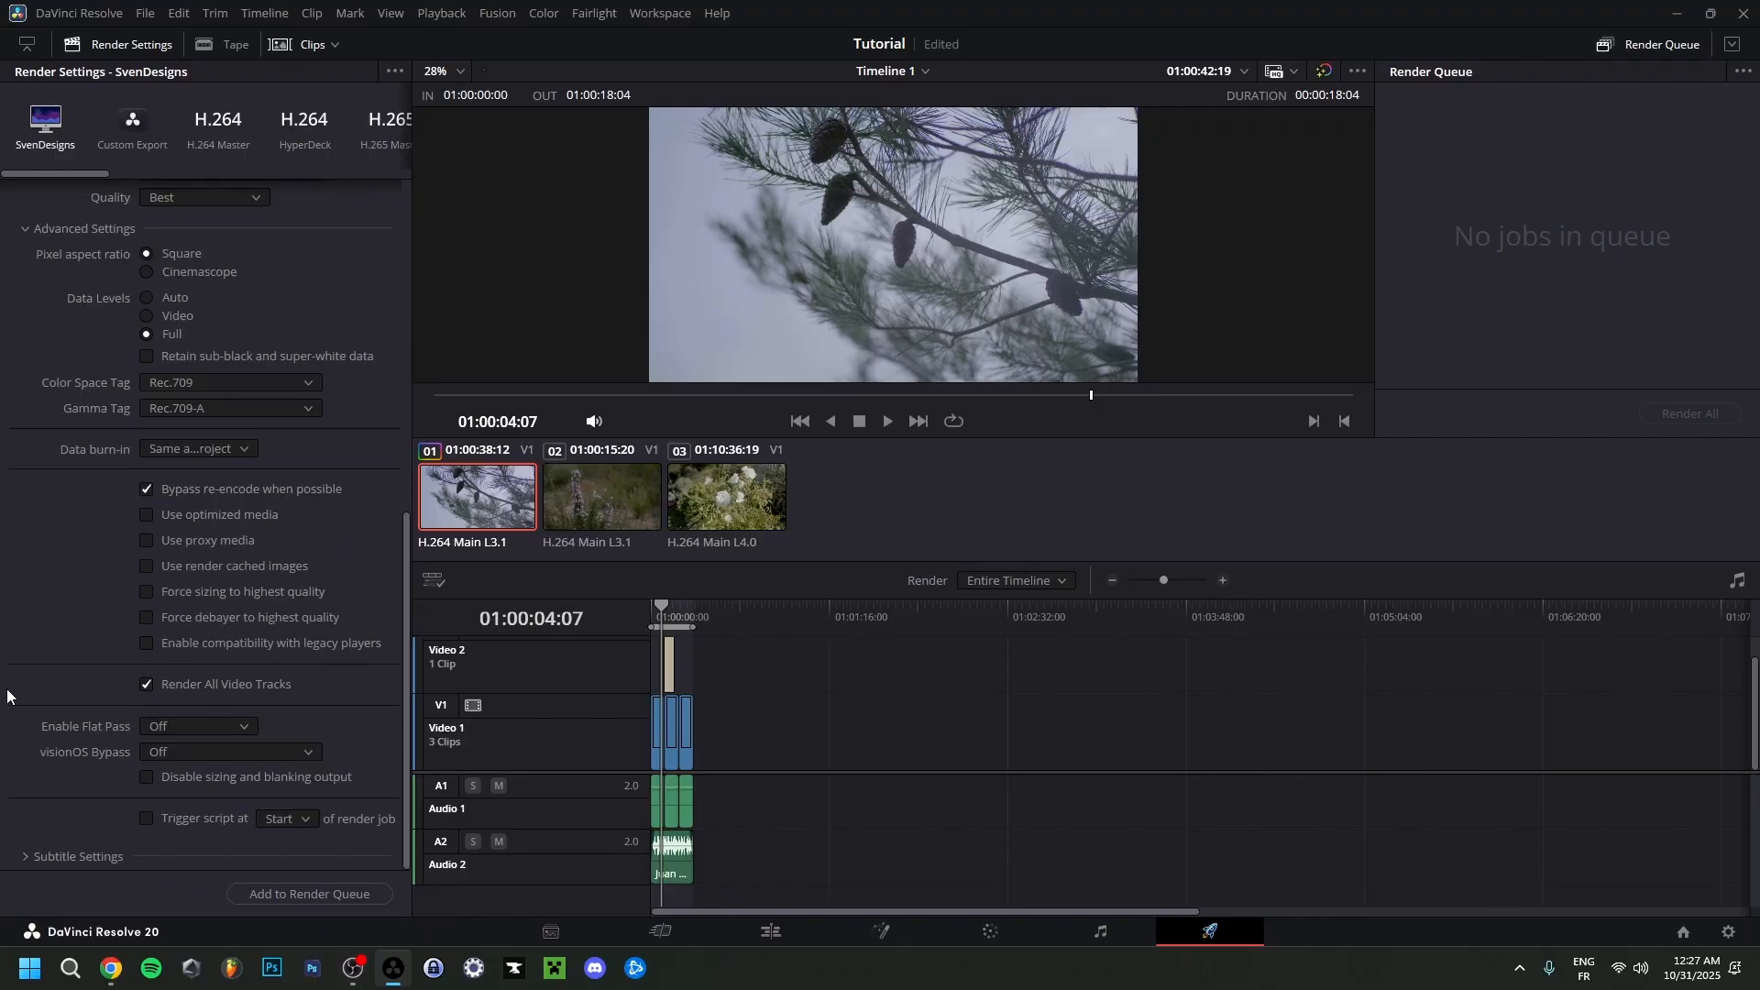
click(79, 858)
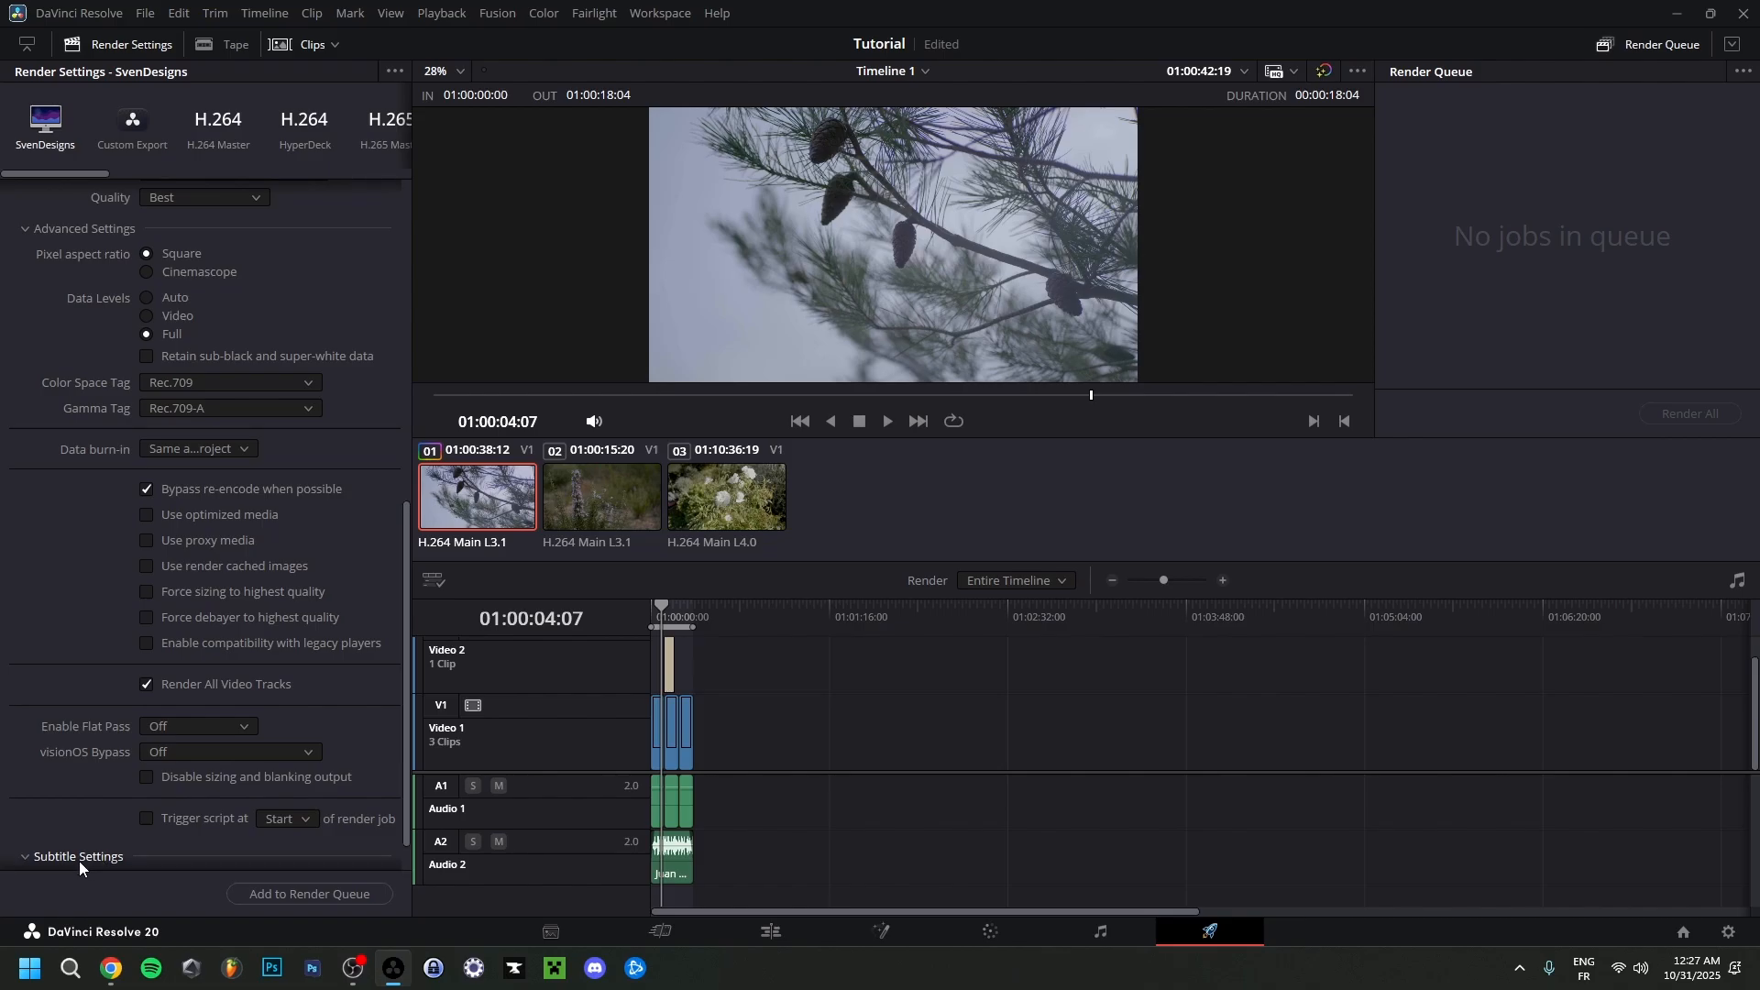
scroll(23, 790, down, 2)
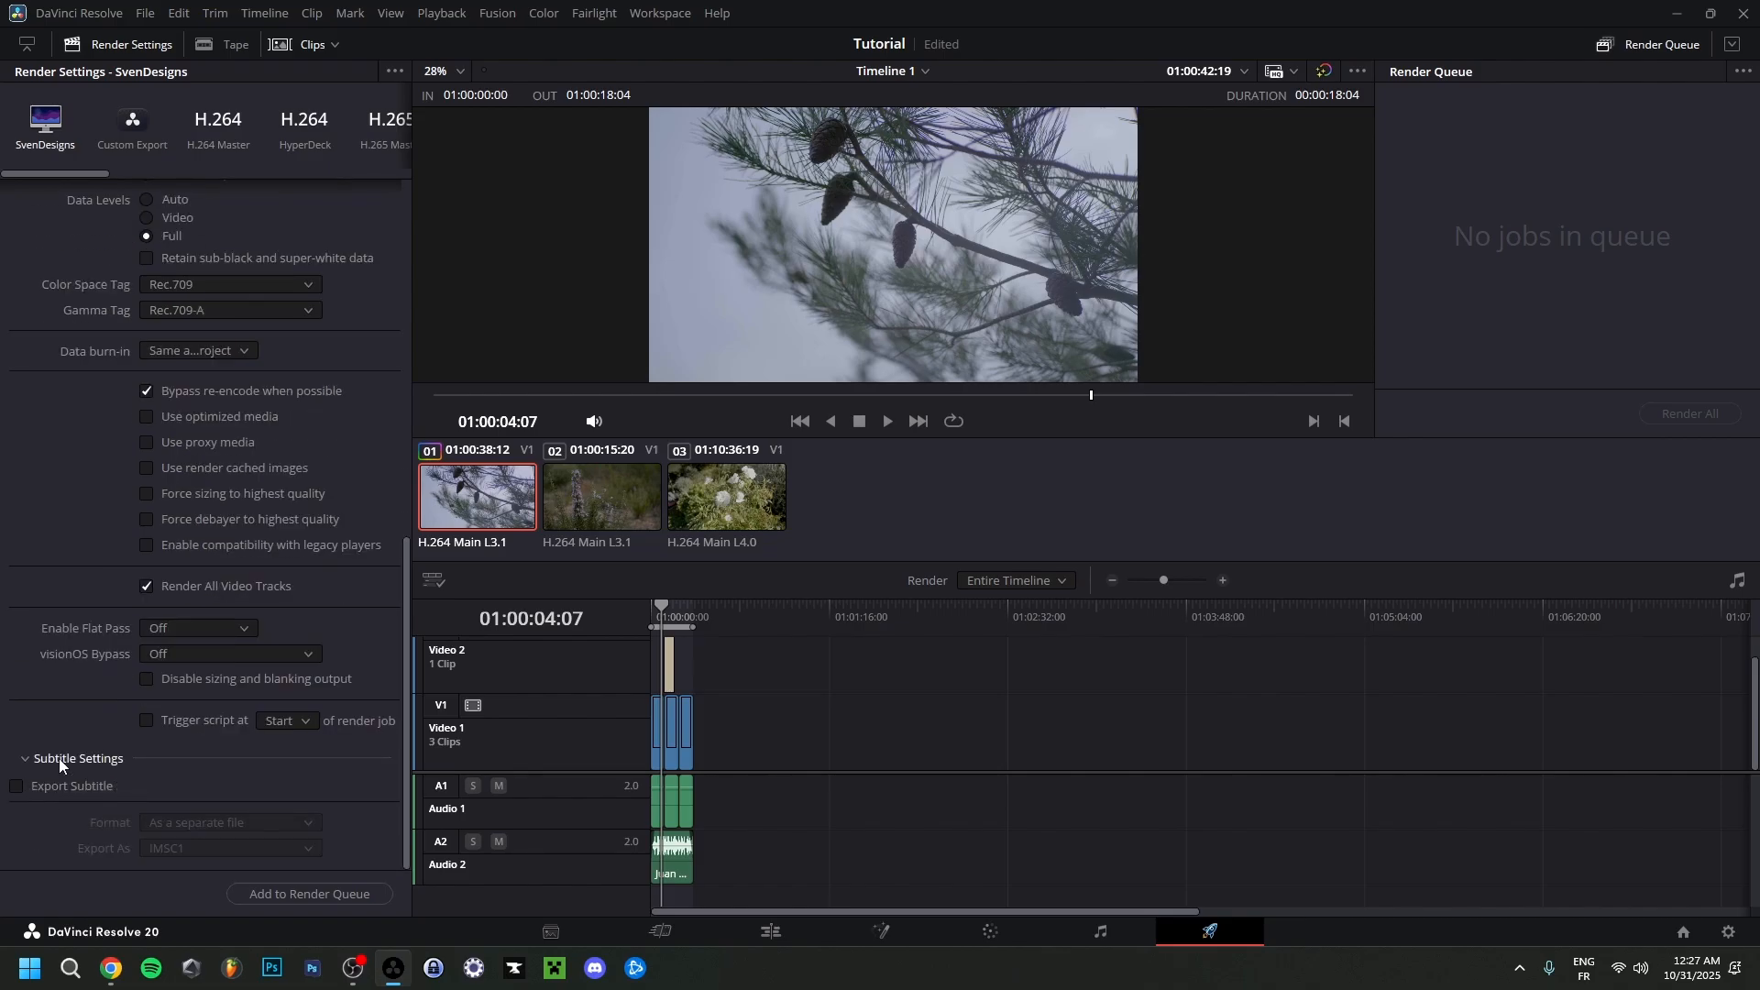
click(58, 757)
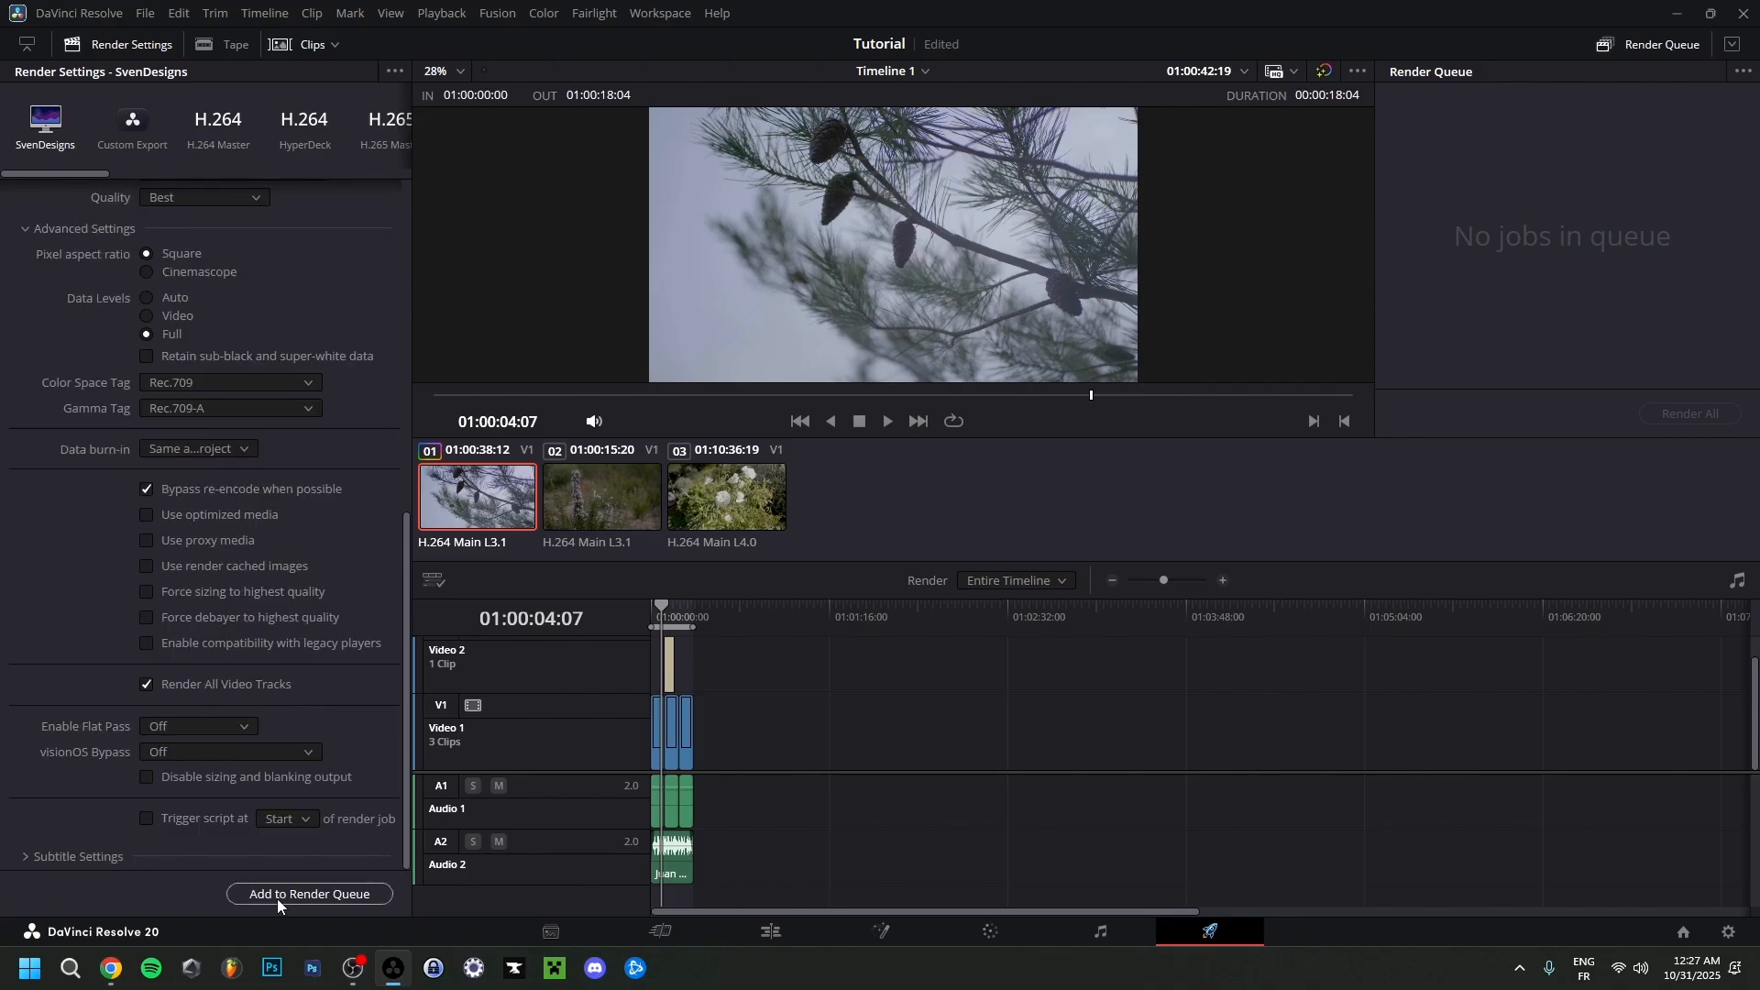
Add Timeline 1 of the Tutorial project to the render queue and render the job.
click(322, 900)
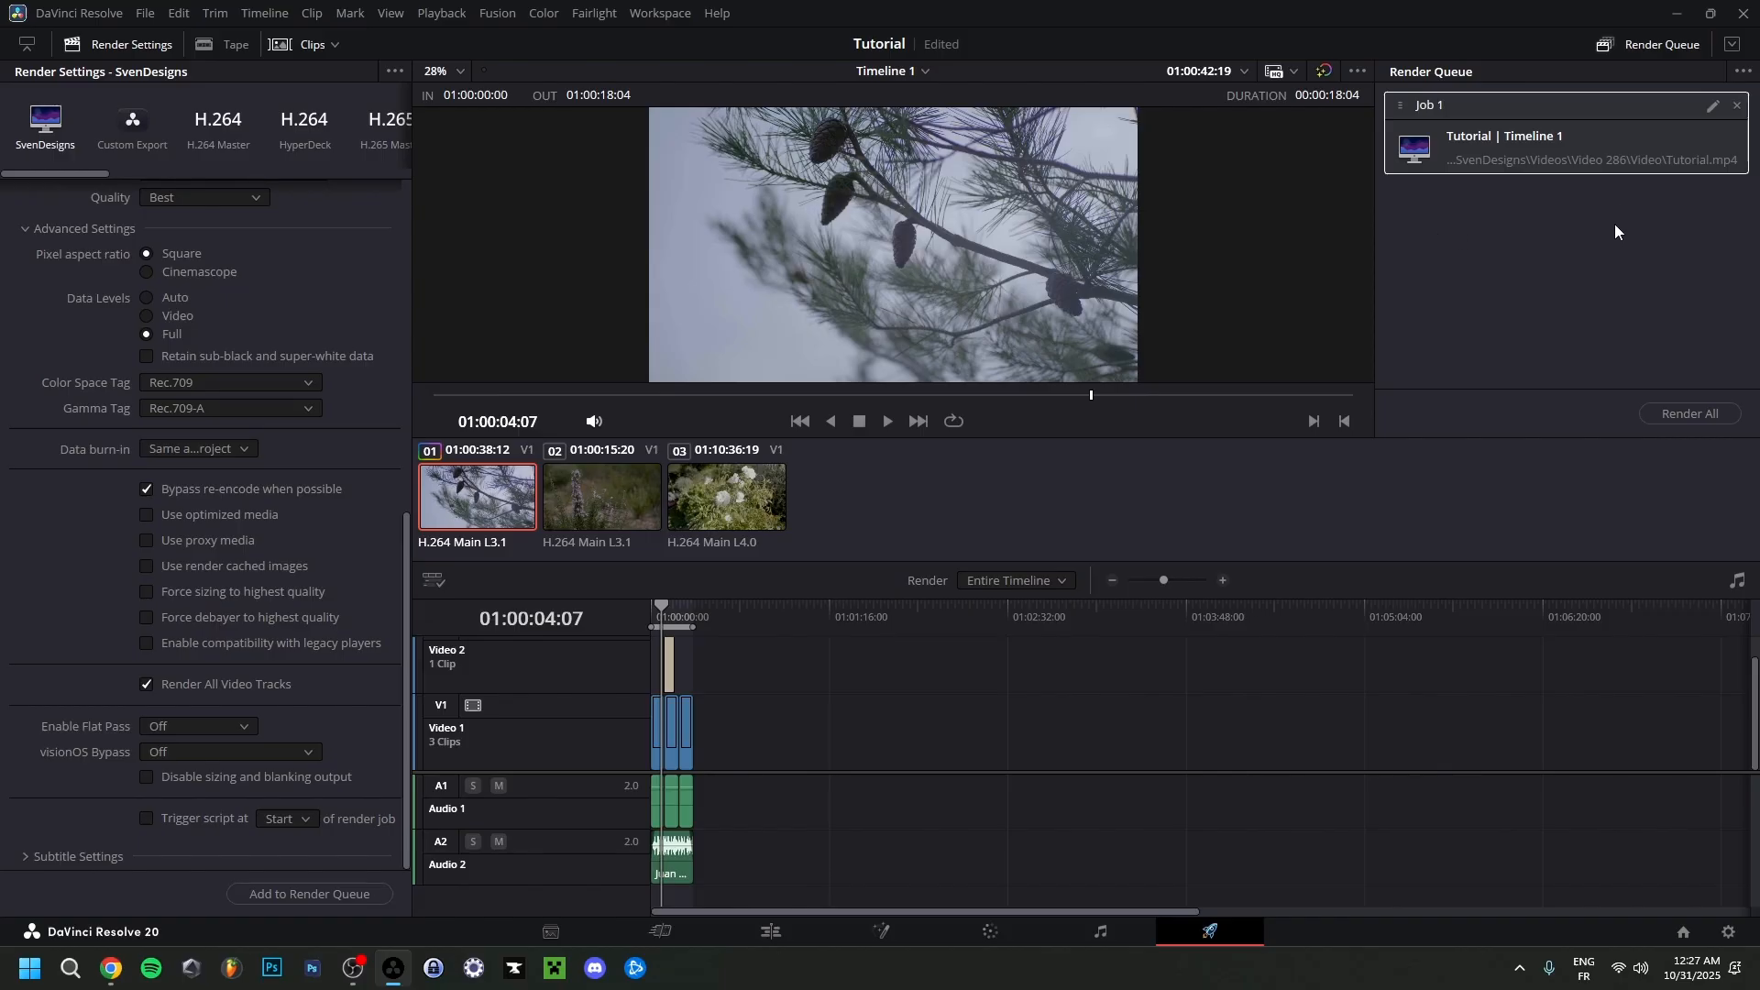
click(1688, 417)
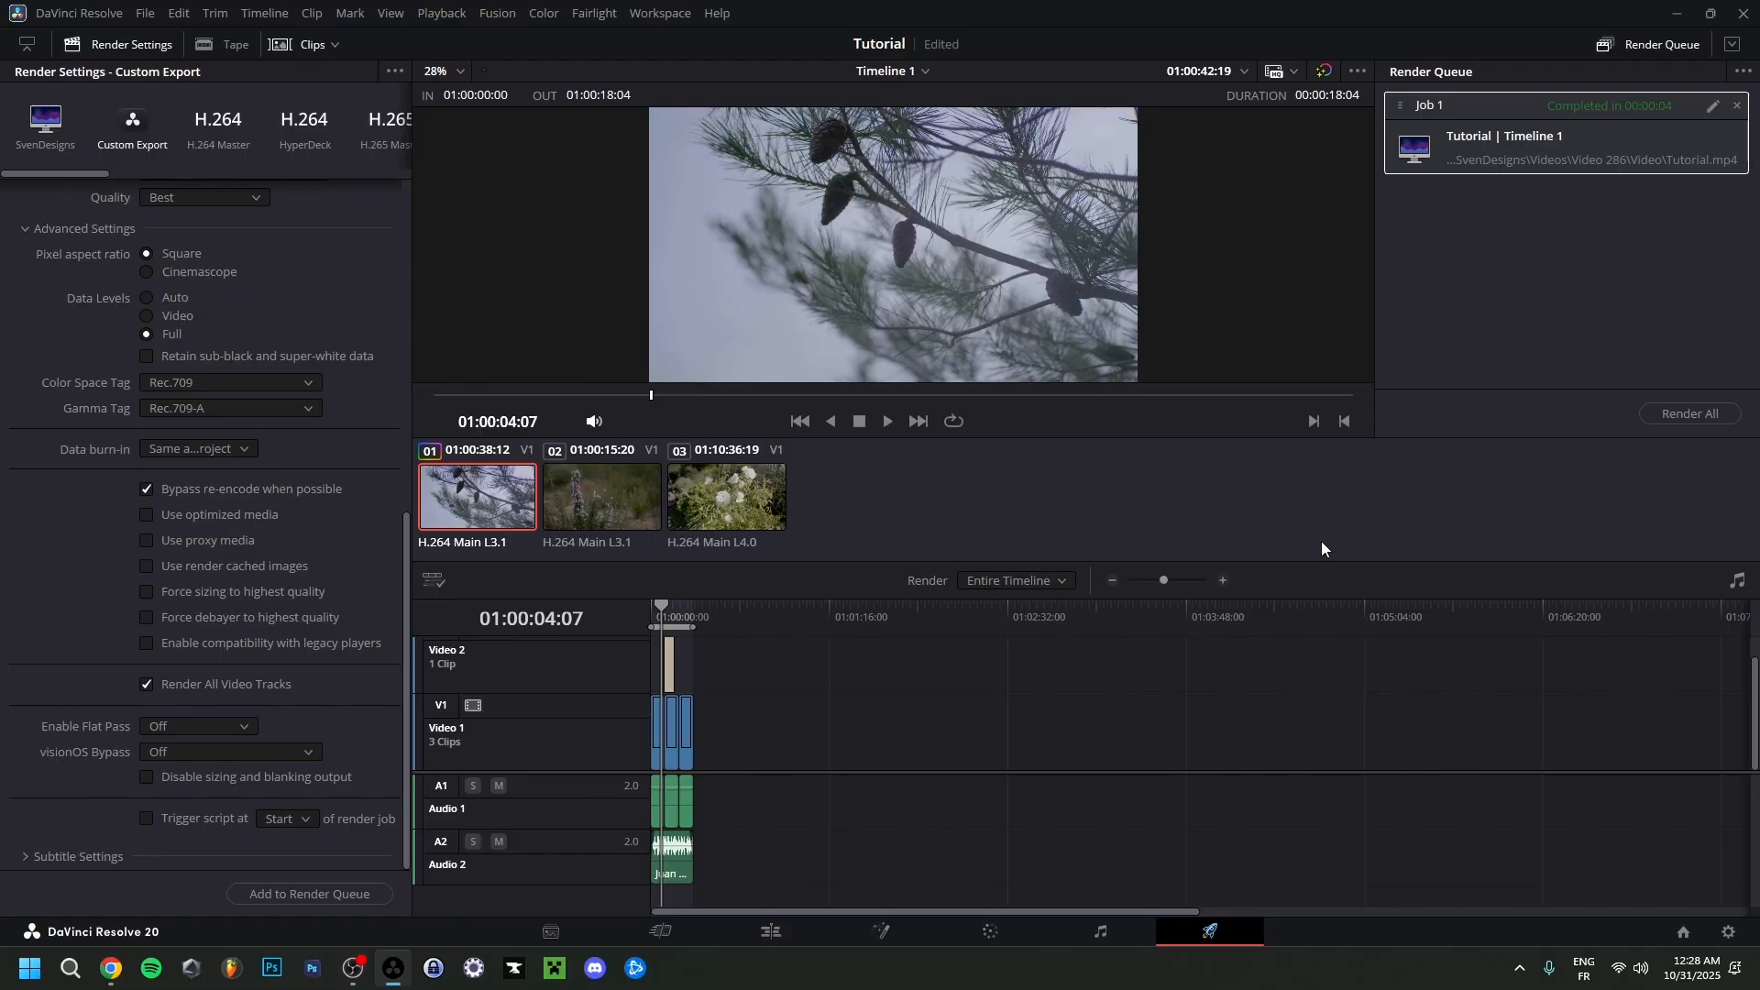
scroll(18, 524, up, 2)
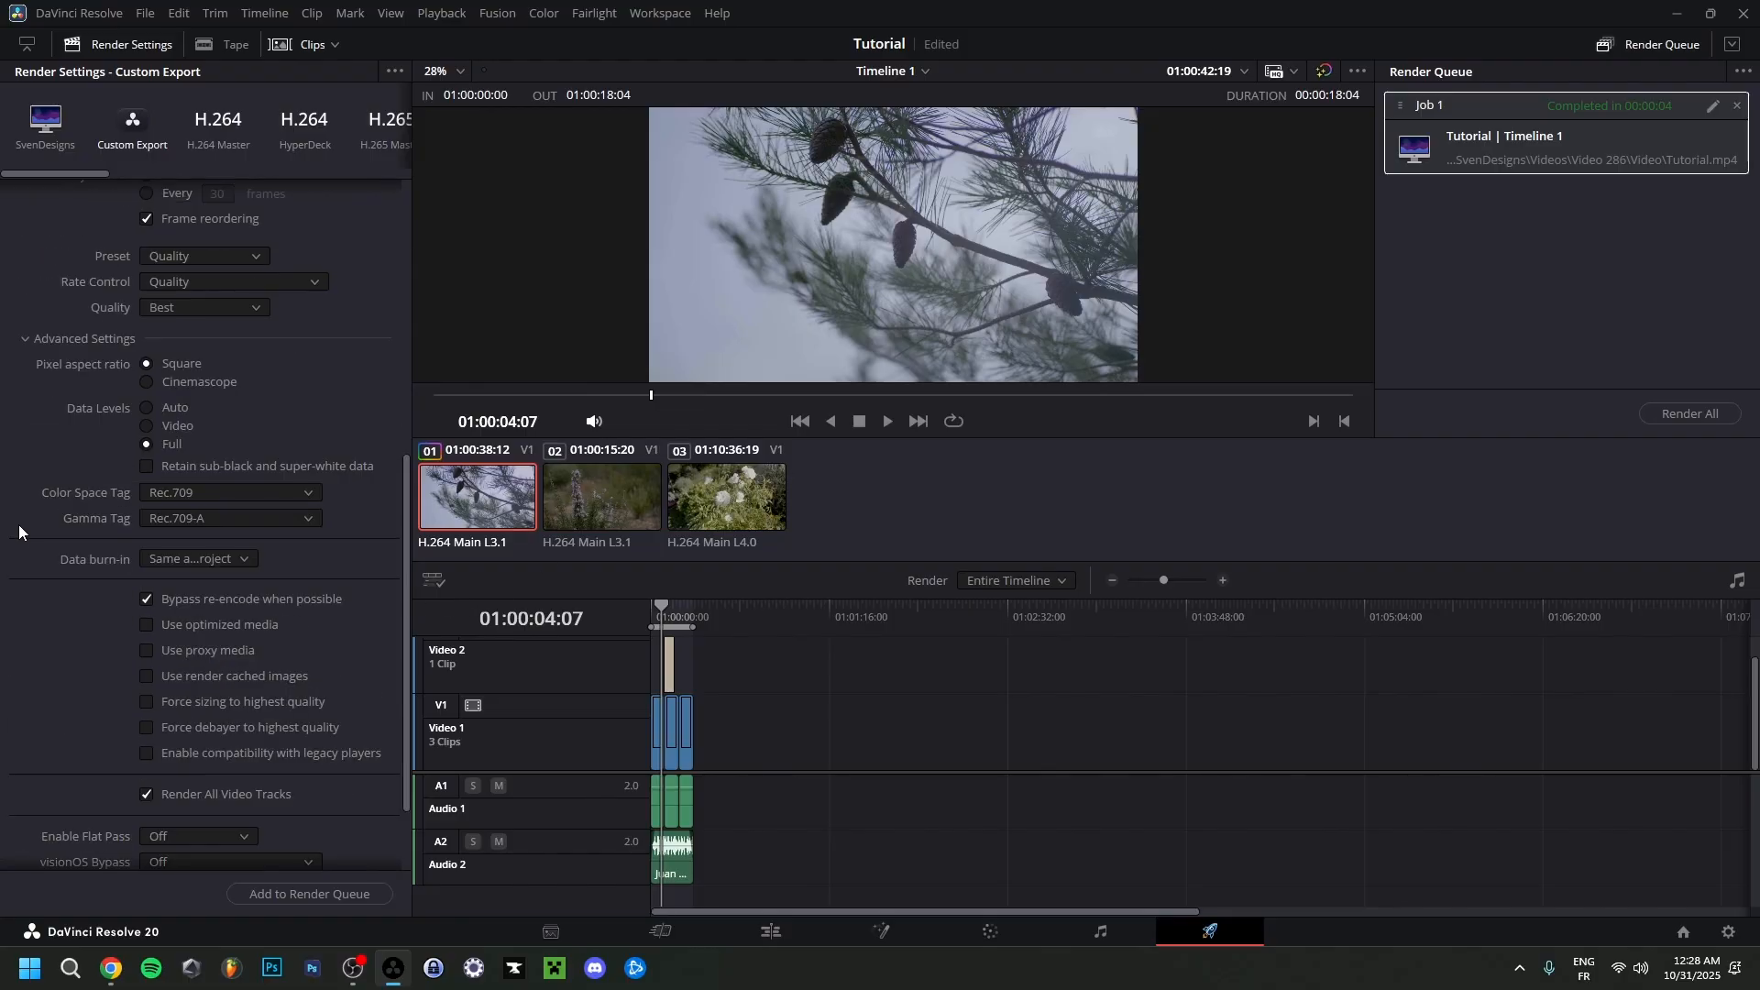
scroll(19, 524, down, 2)
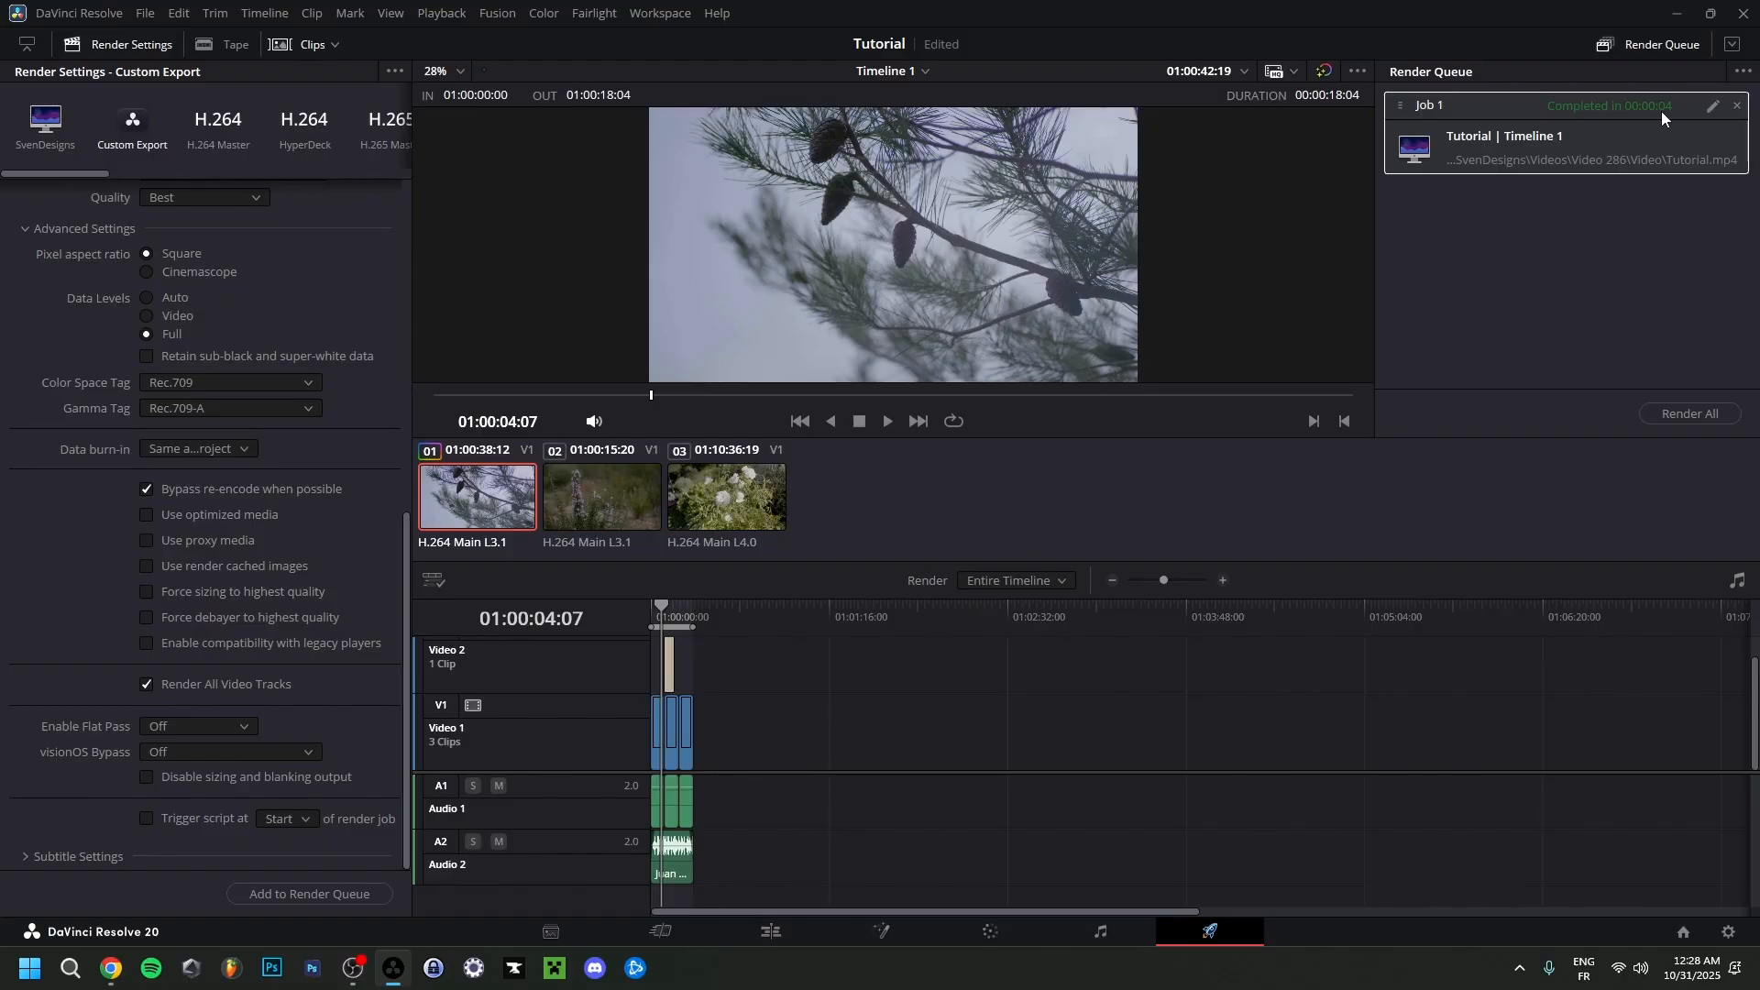
Close DaVinci Resolve and open the exported Tutorial video from the Video subfolder of Video 286 in Media Player.
click(1743, 13)
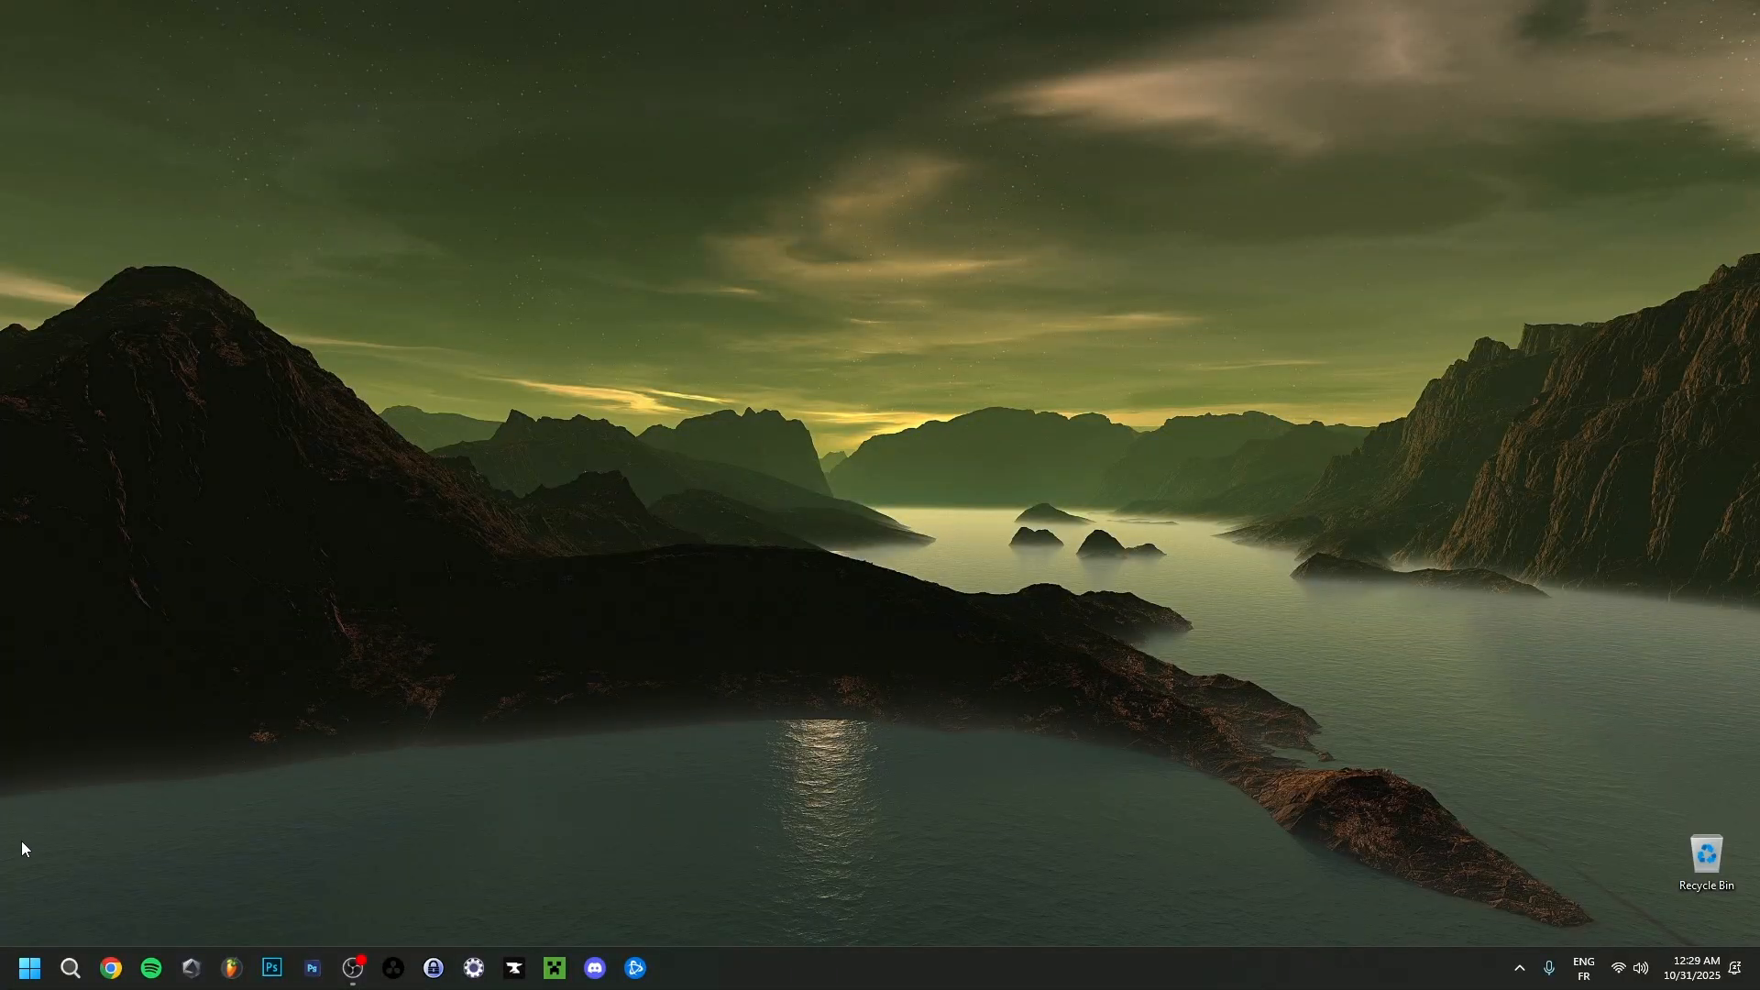
click(30, 967)
click(548, 438)
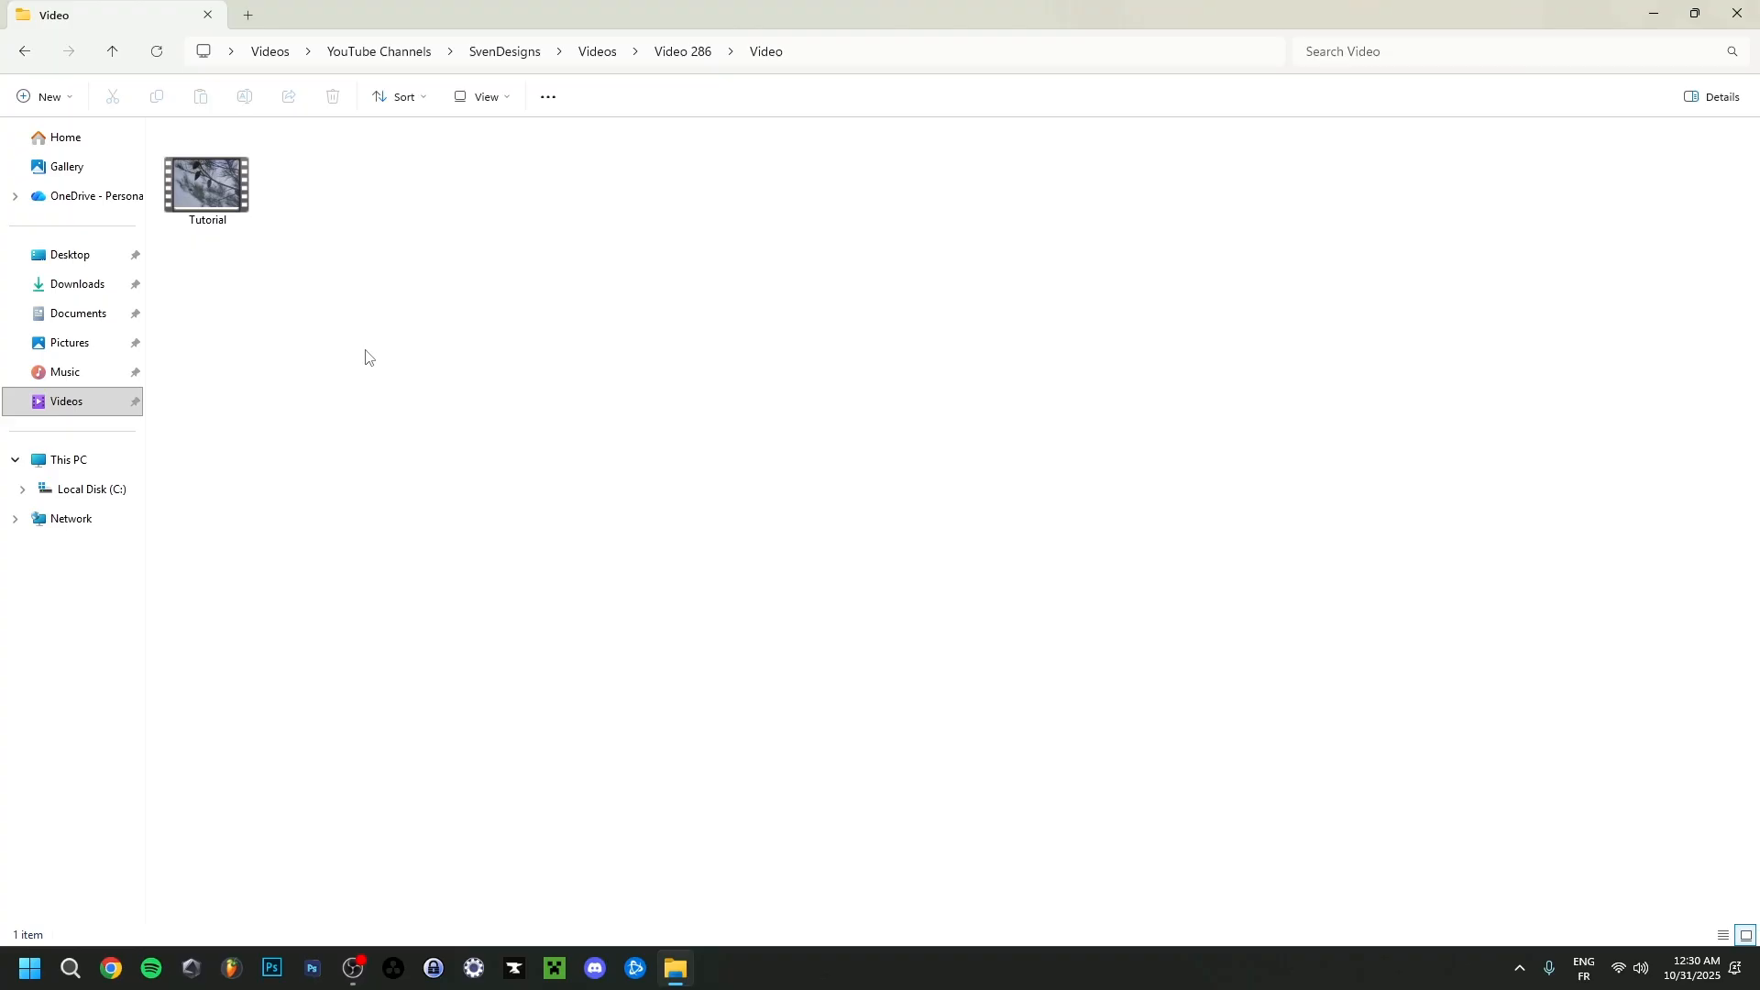
double_click(207, 186)
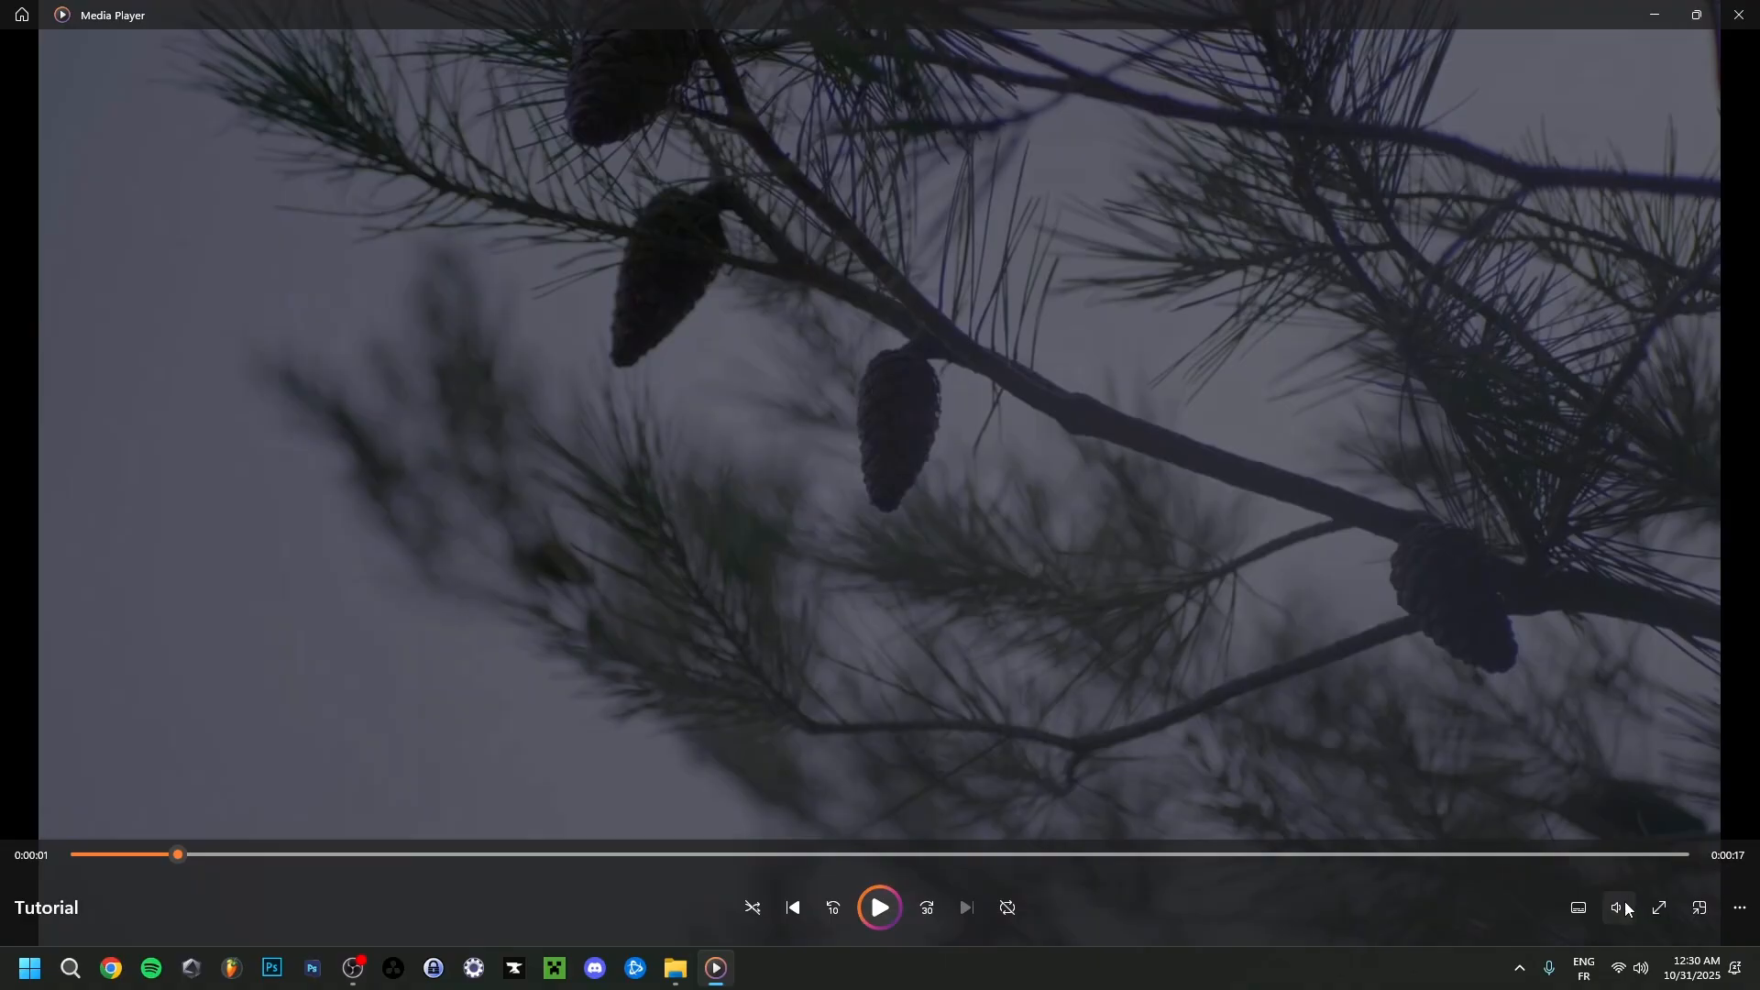
Lower the playback volume and play the exported Tutorial video.
click(1617, 904)
drag(1578, 860, 1560, 860)
click(895, 916)
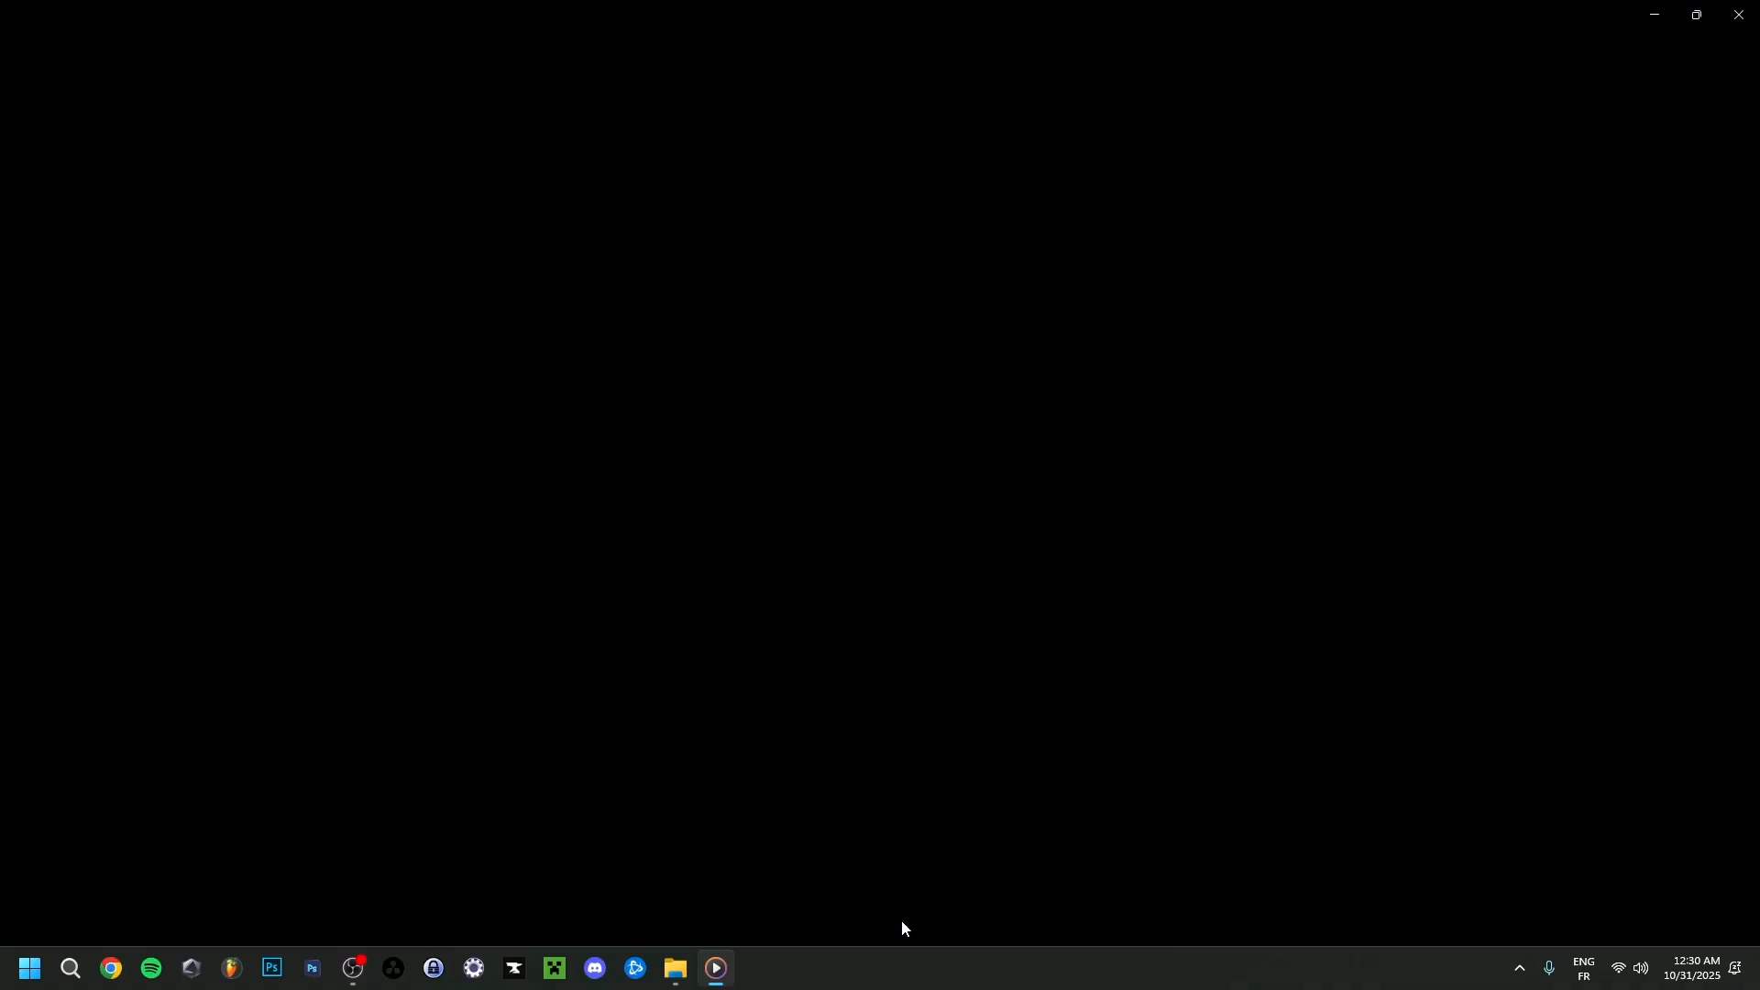